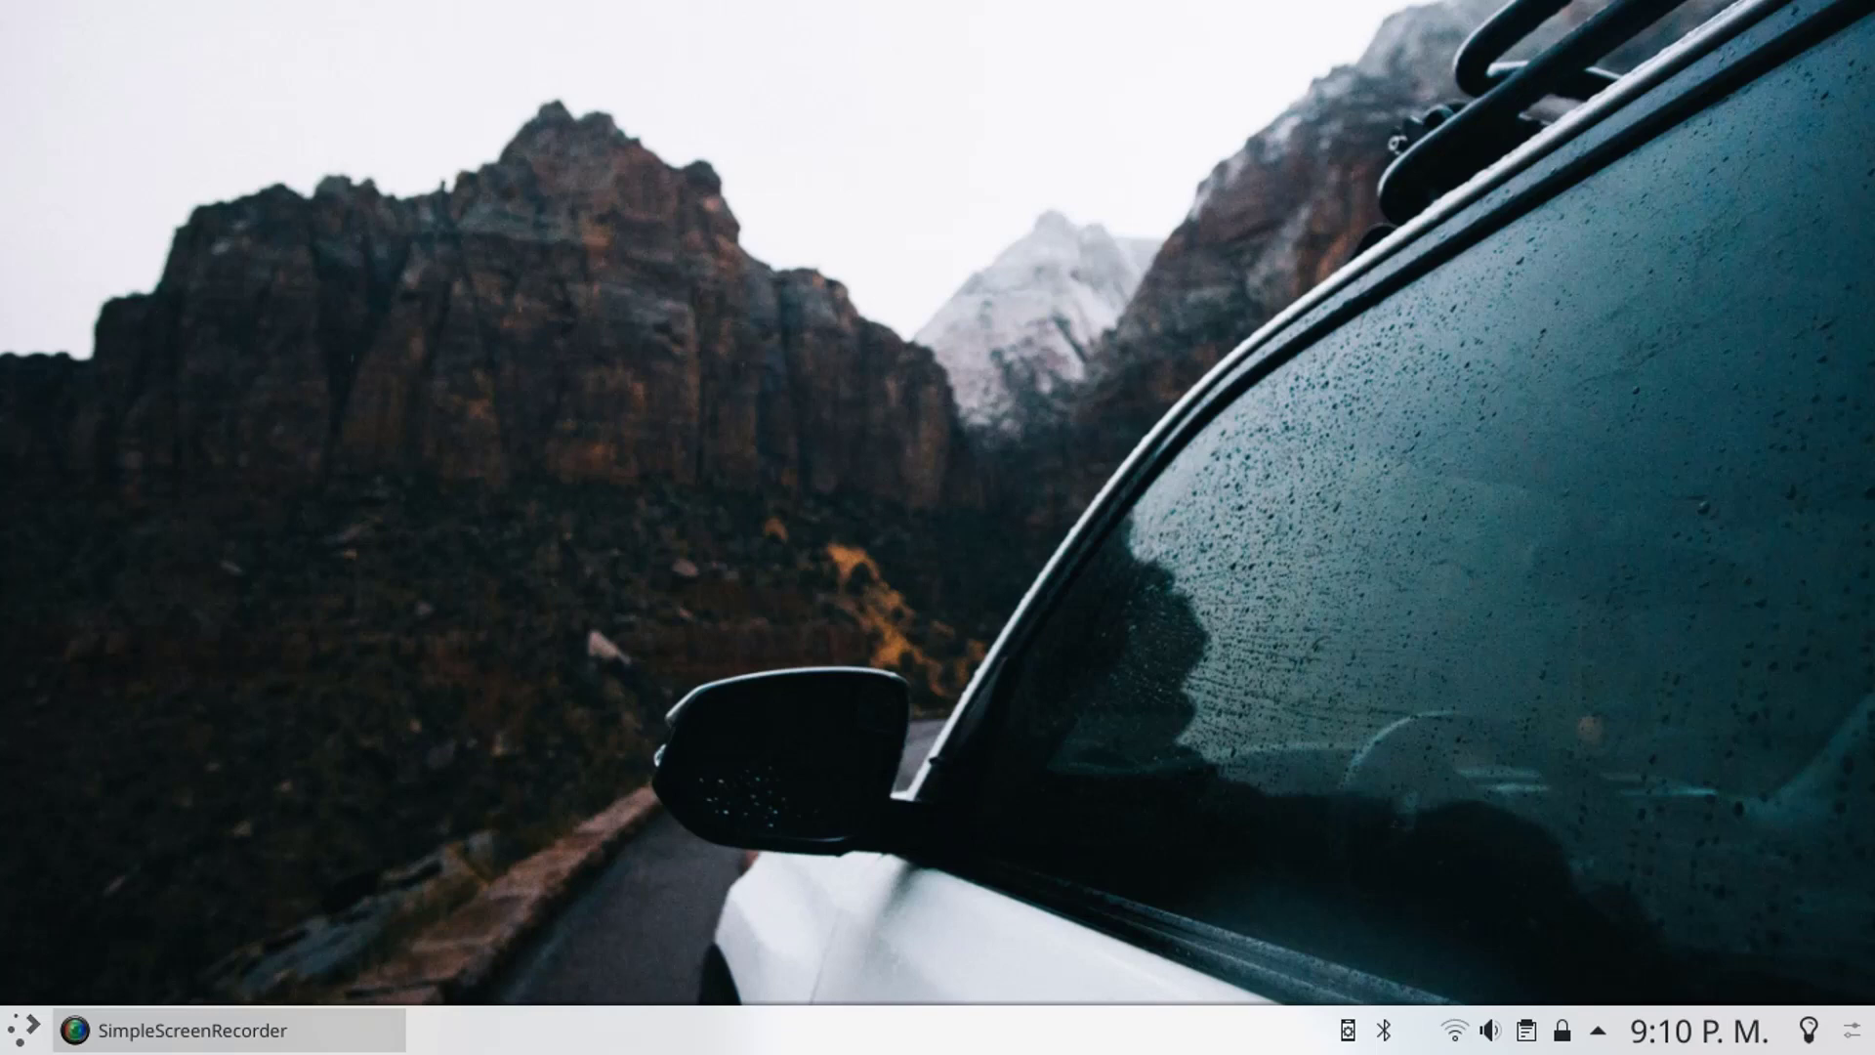
- Open the Centro de información from the Sistema application category and restore its maximized window over the desktop to review the system details
{"action": "left_click", "coordinate": [22, 1031]}
{"action": "left_click", "coordinate": [179, 918]}
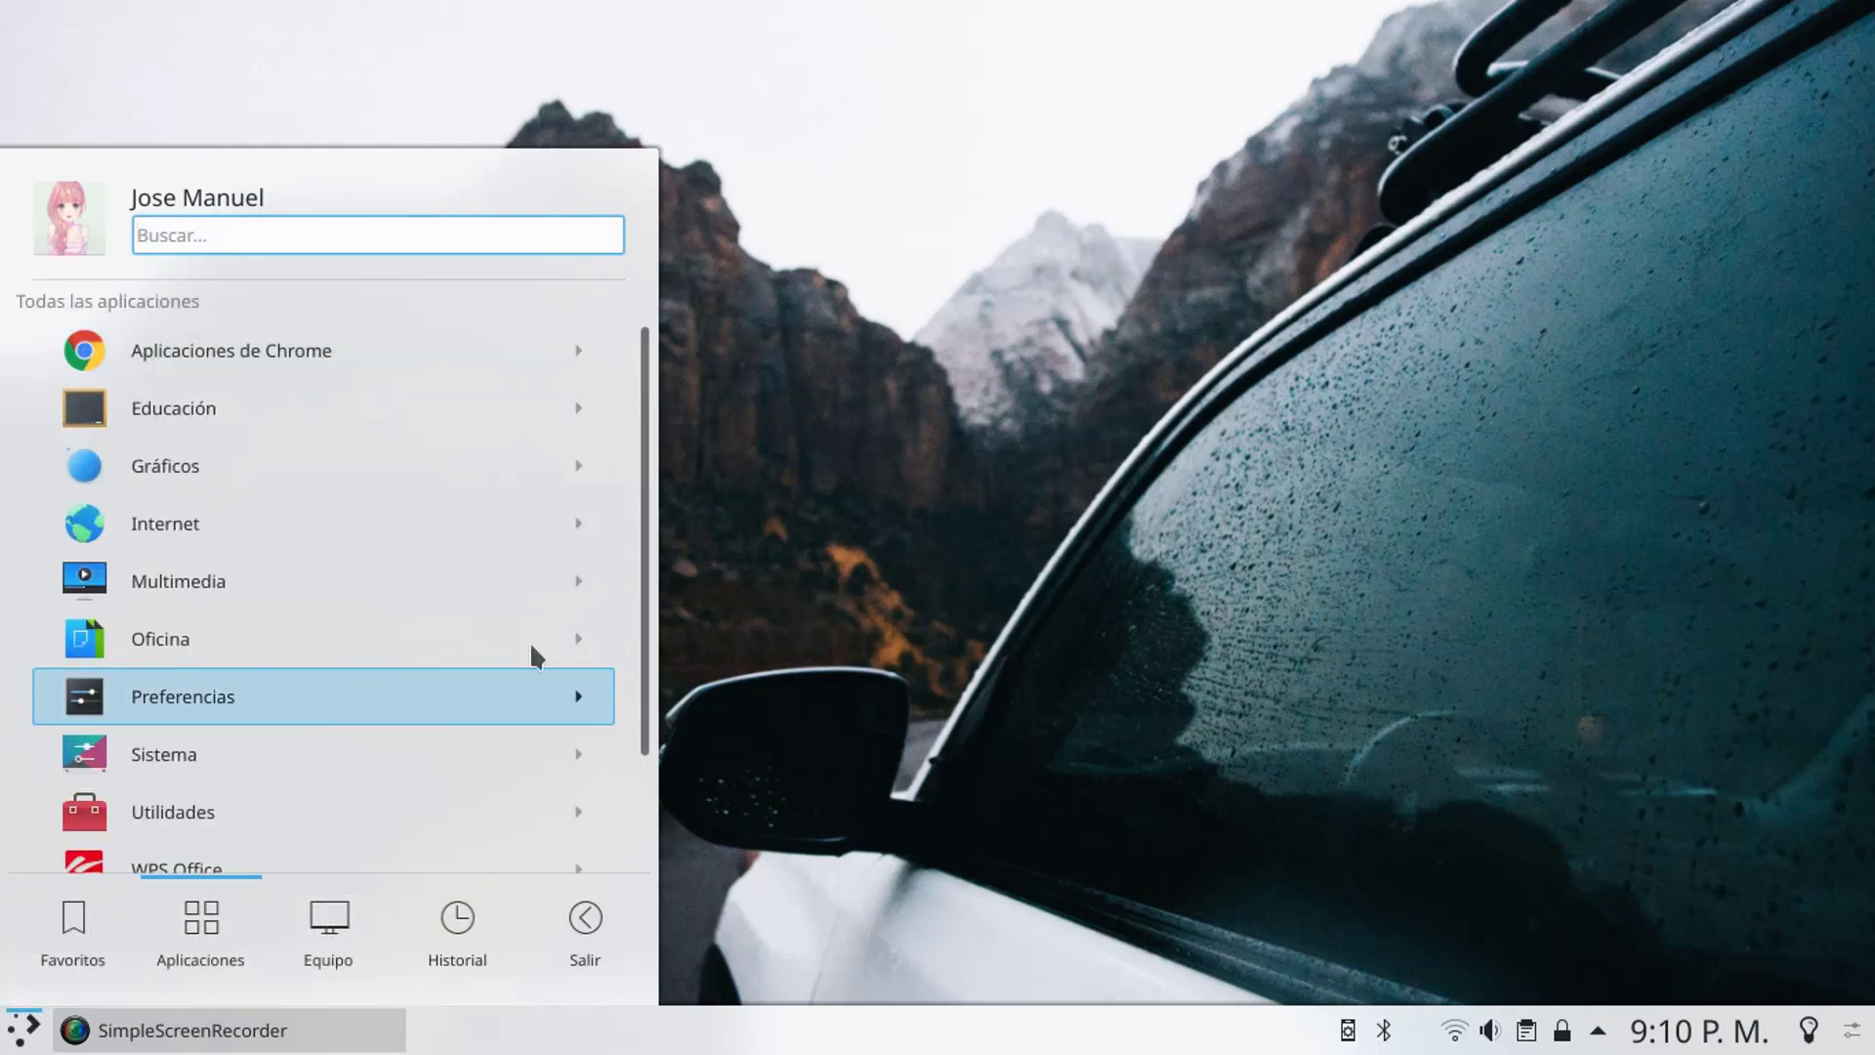
{"action": "scroll", "coordinate": [196, 723], "scroll_direction": "down", "scroll_amount": 2}
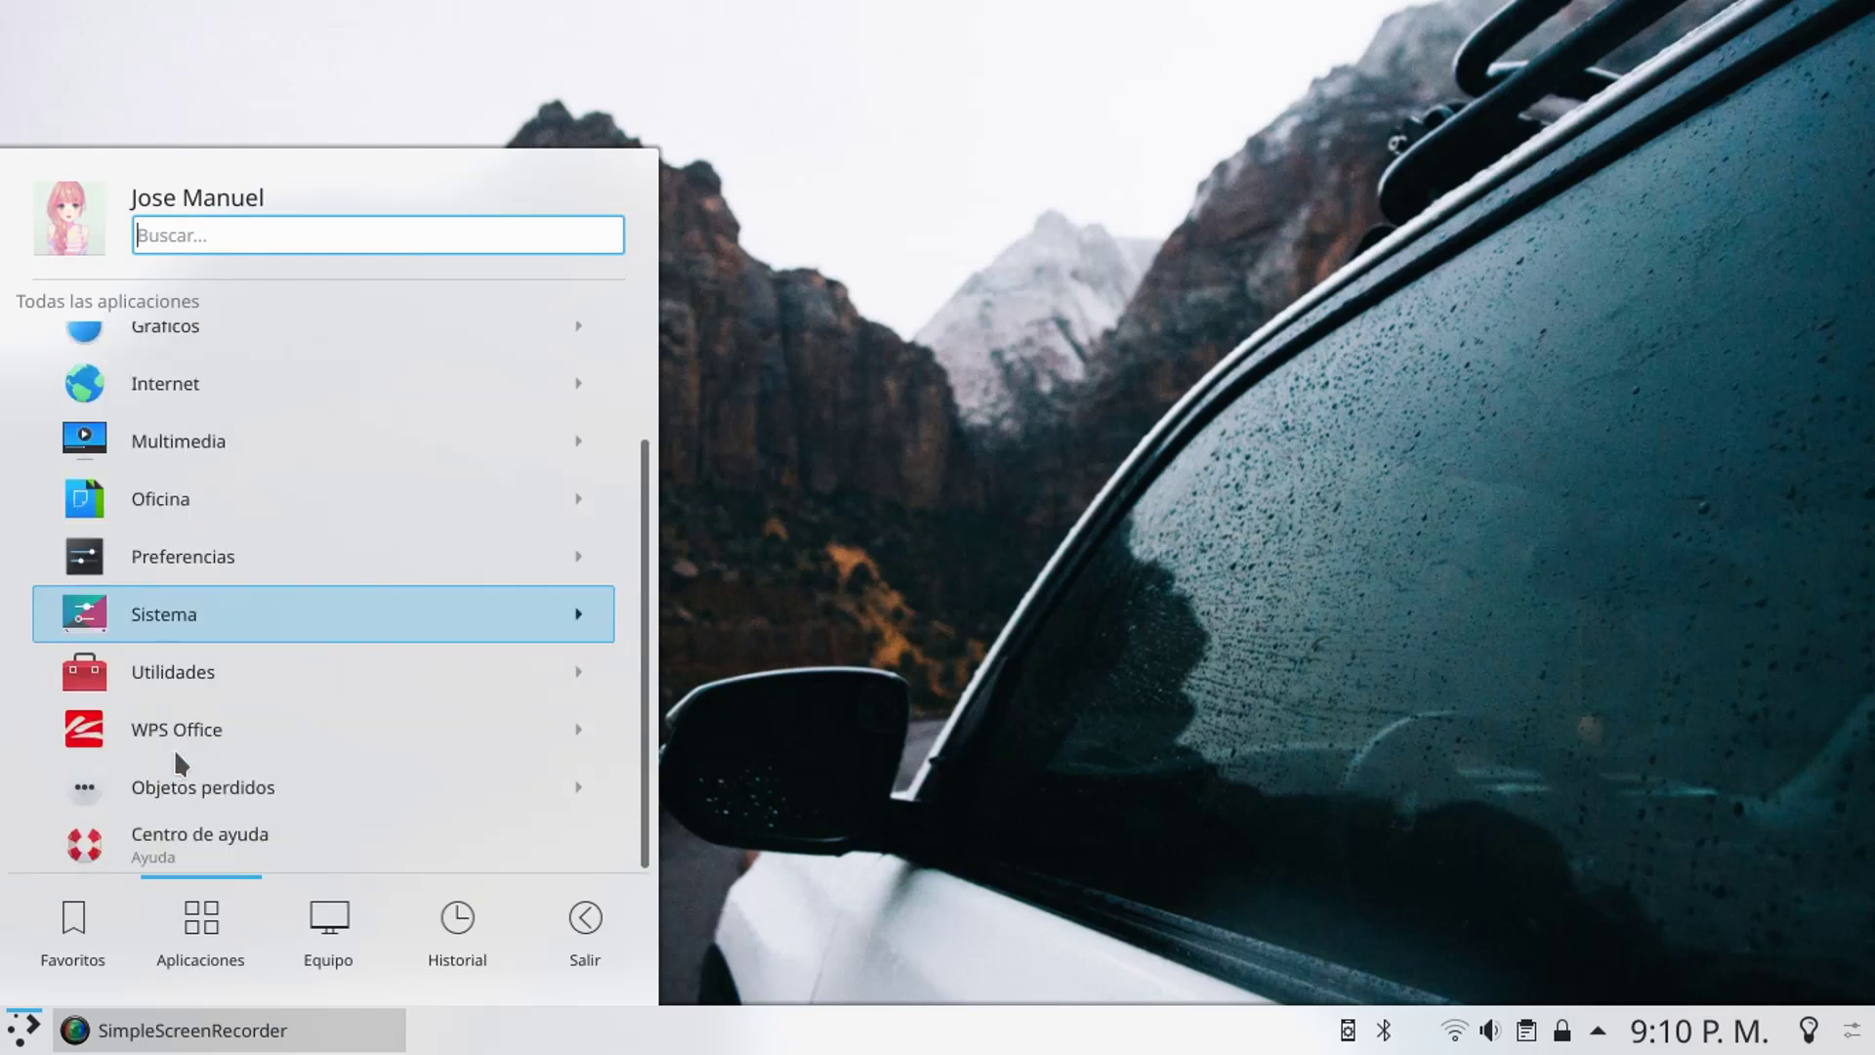
{"action": "left_click", "coordinate": [242, 694]}
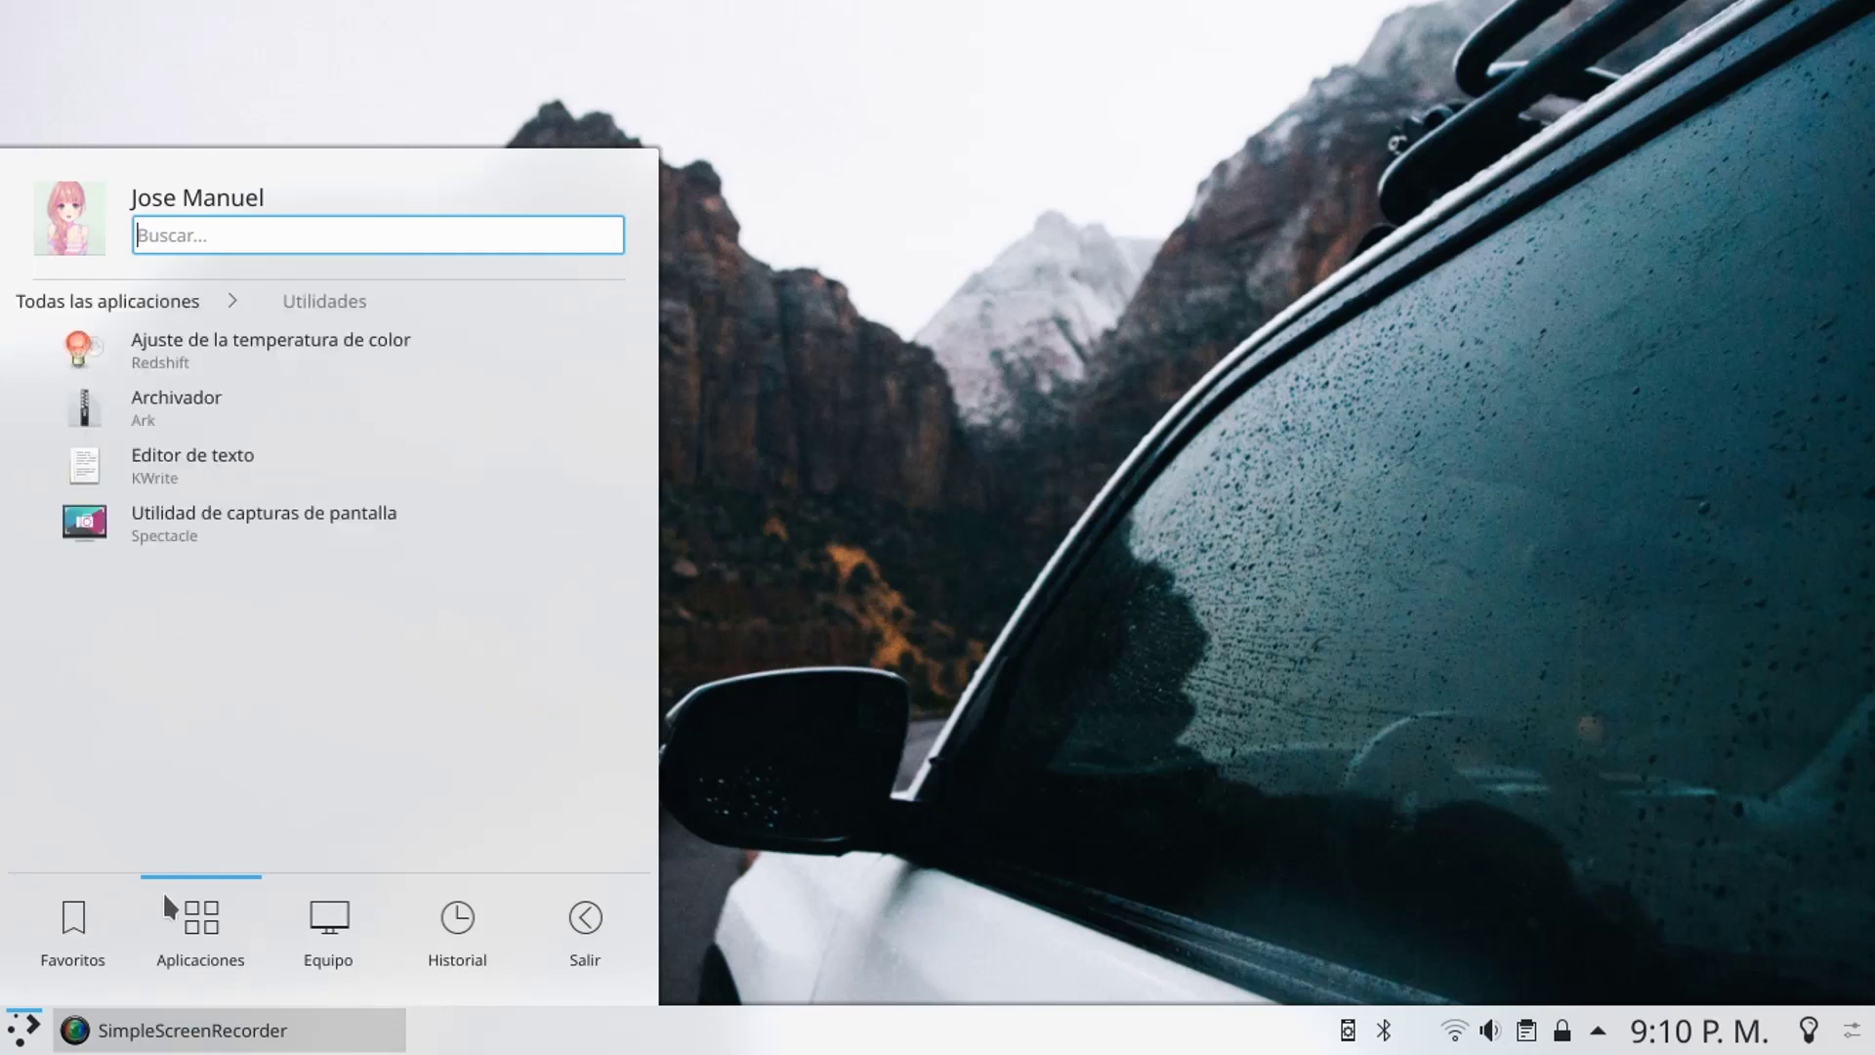
{"action": "left_click", "coordinate": [166, 298]}
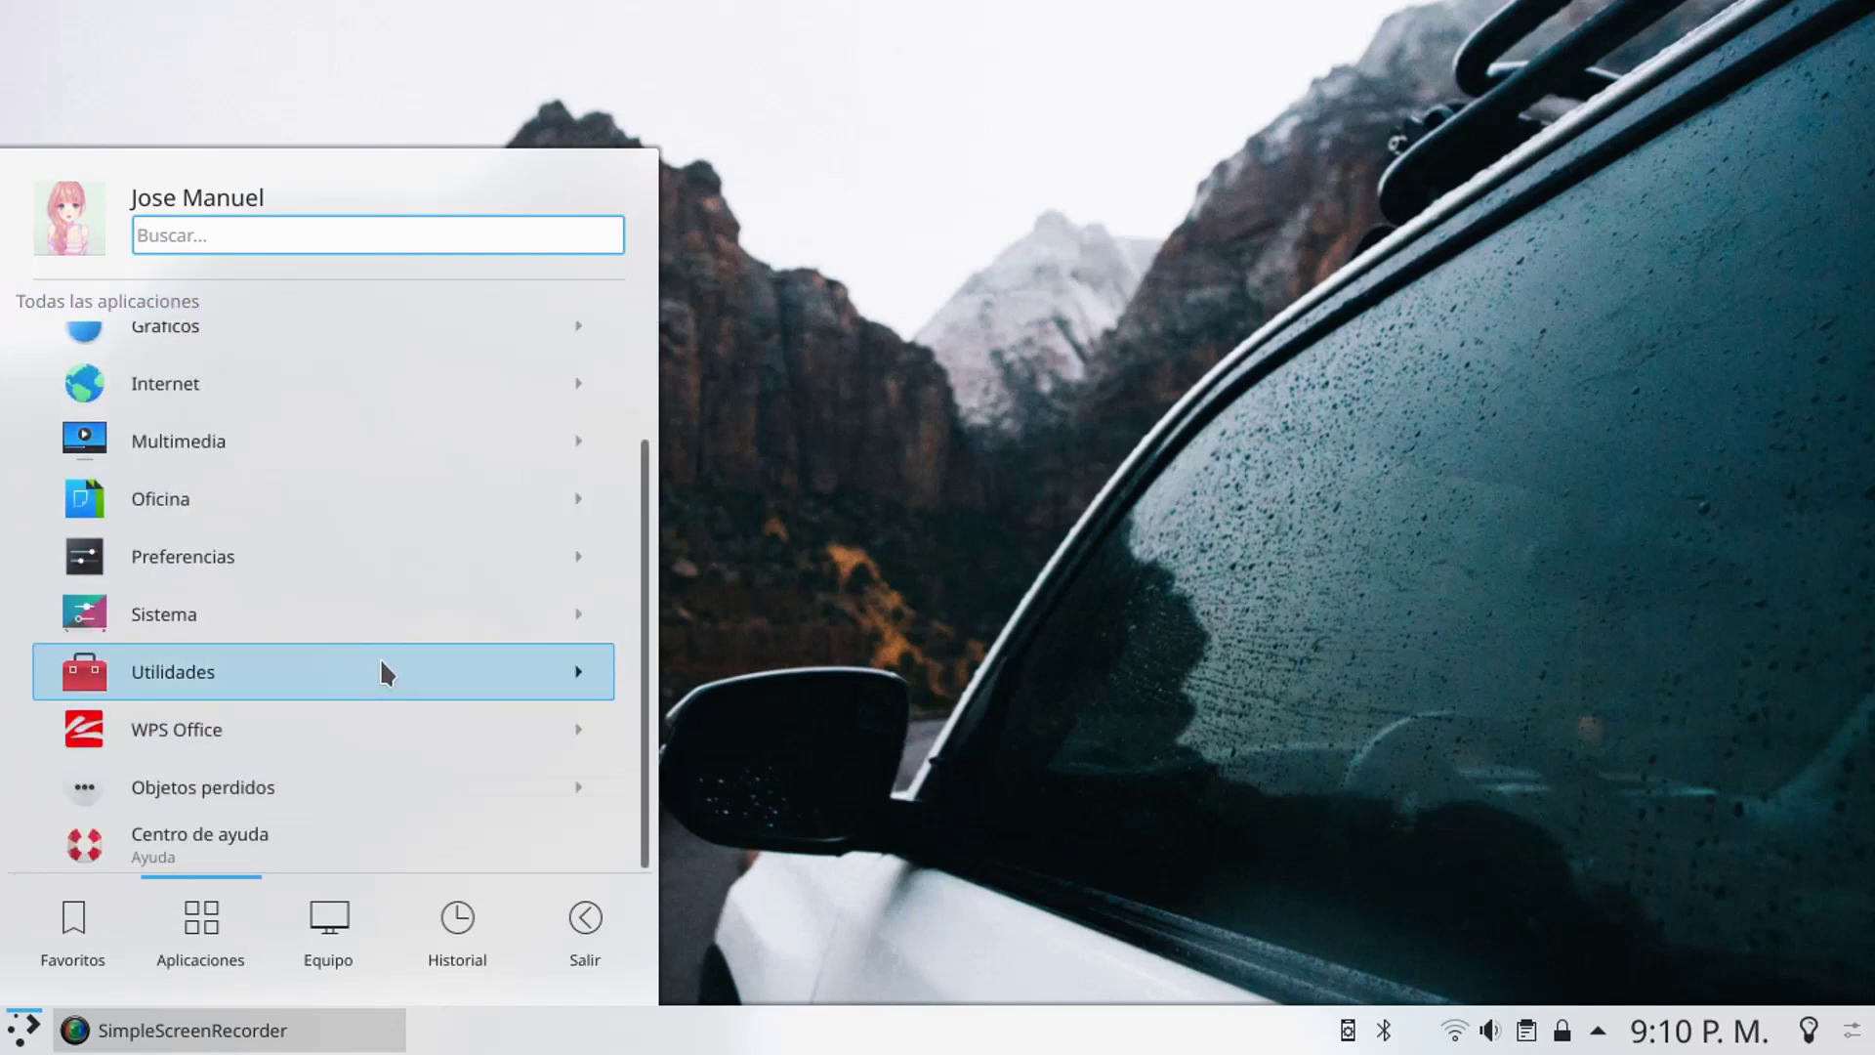
{"action": "left_click", "coordinate": [412, 611]}
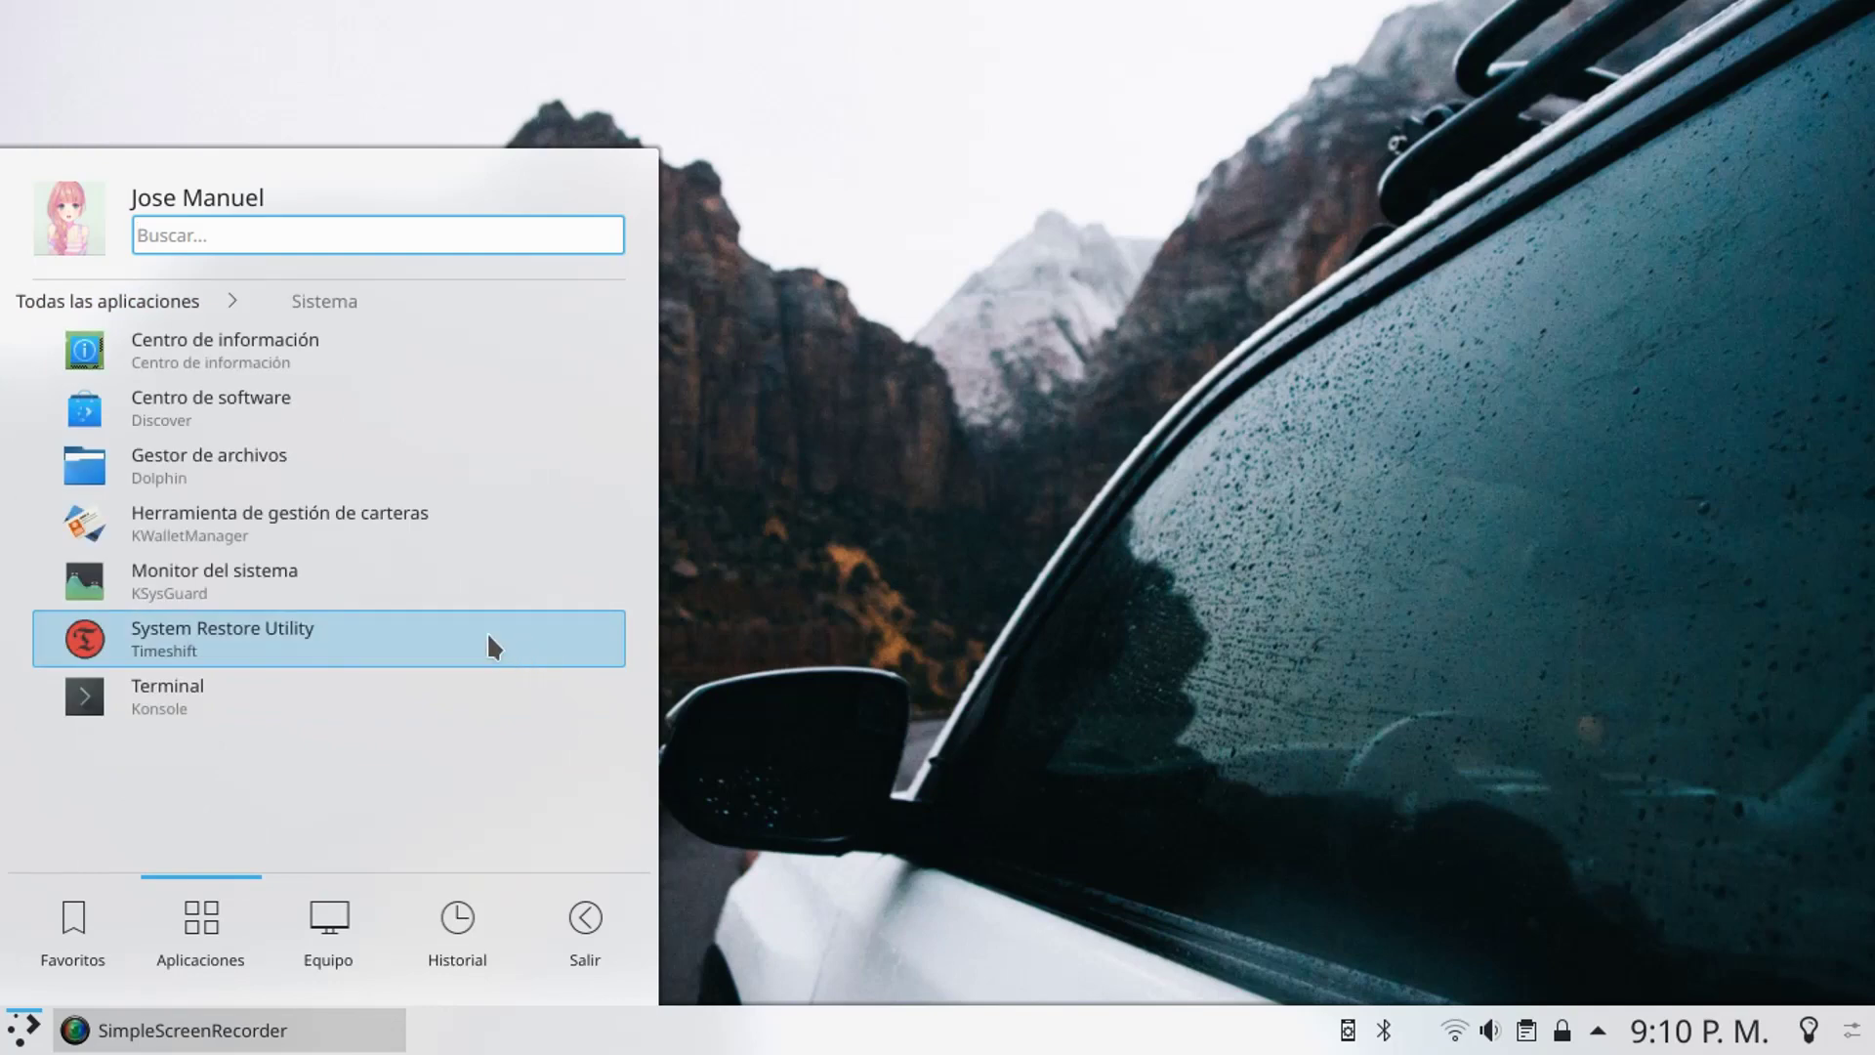
{"action": "left_click", "coordinate": [213, 354]}
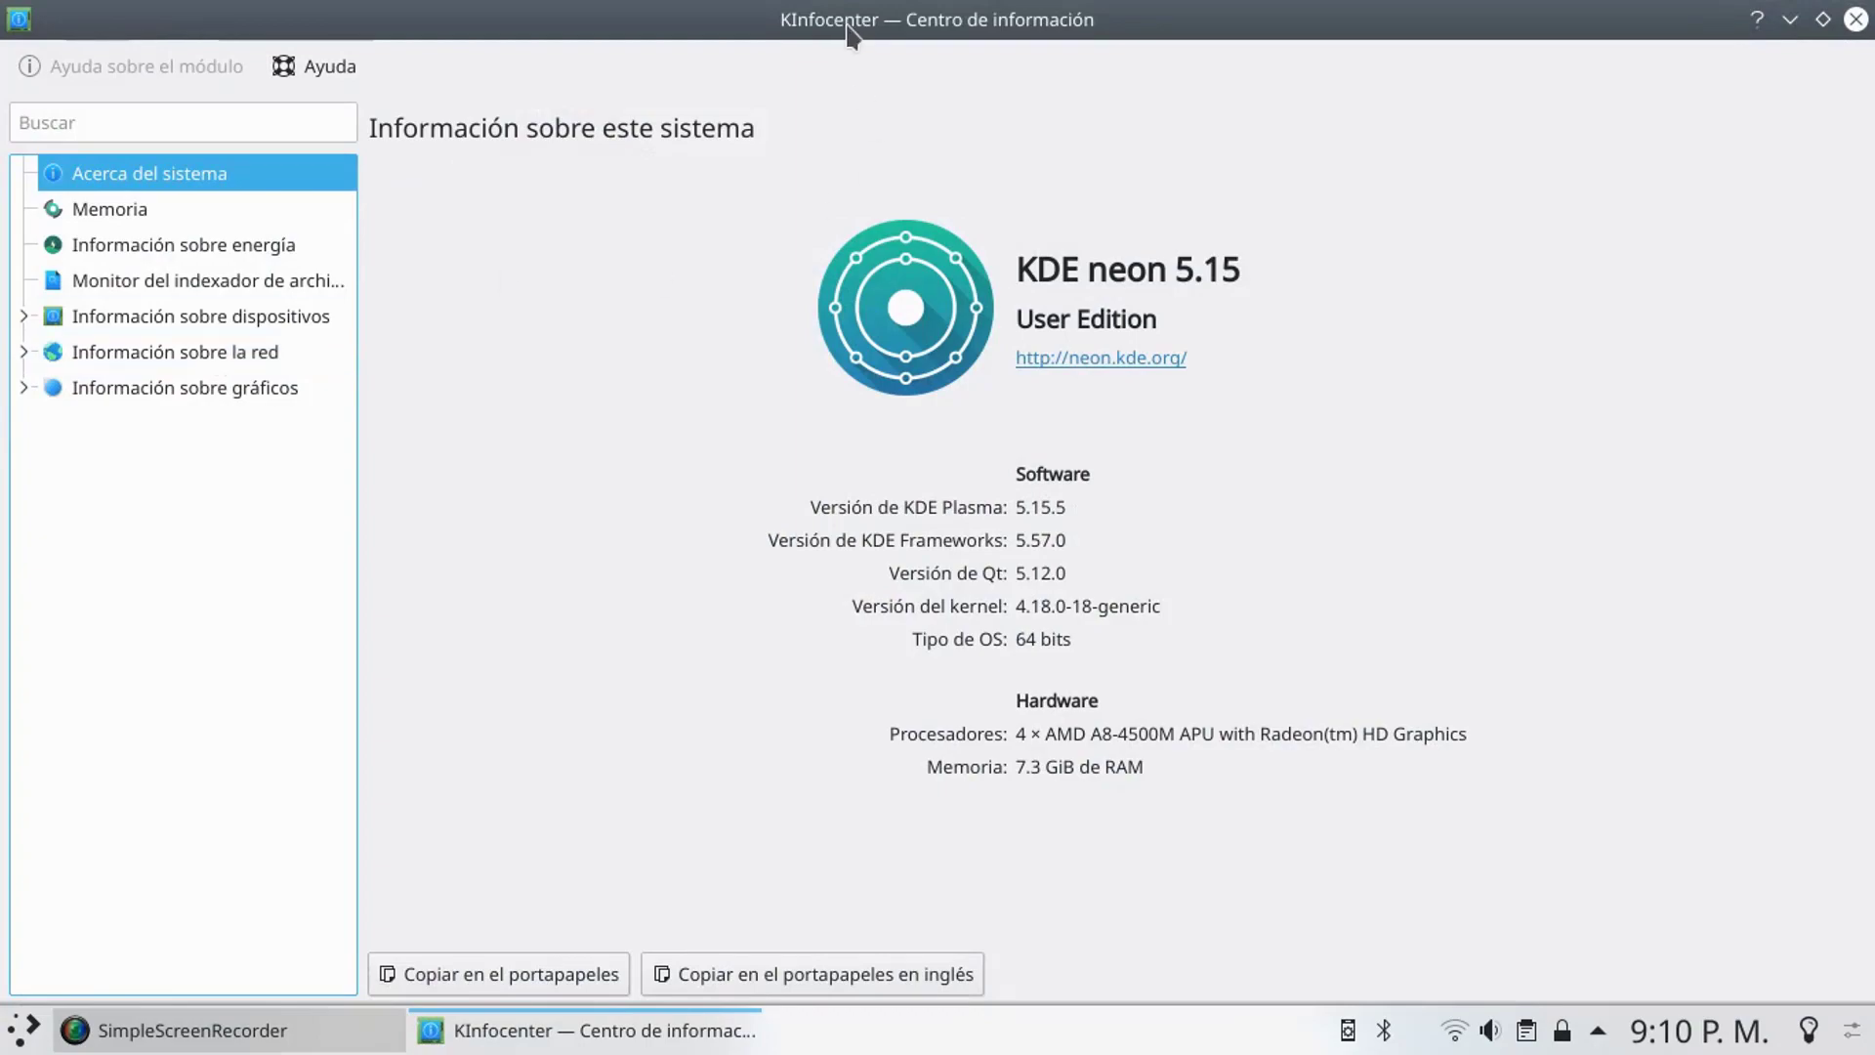
{"action": "left_click_drag", "start_coordinate": [849, 32], "coordinate": [680, 67]}
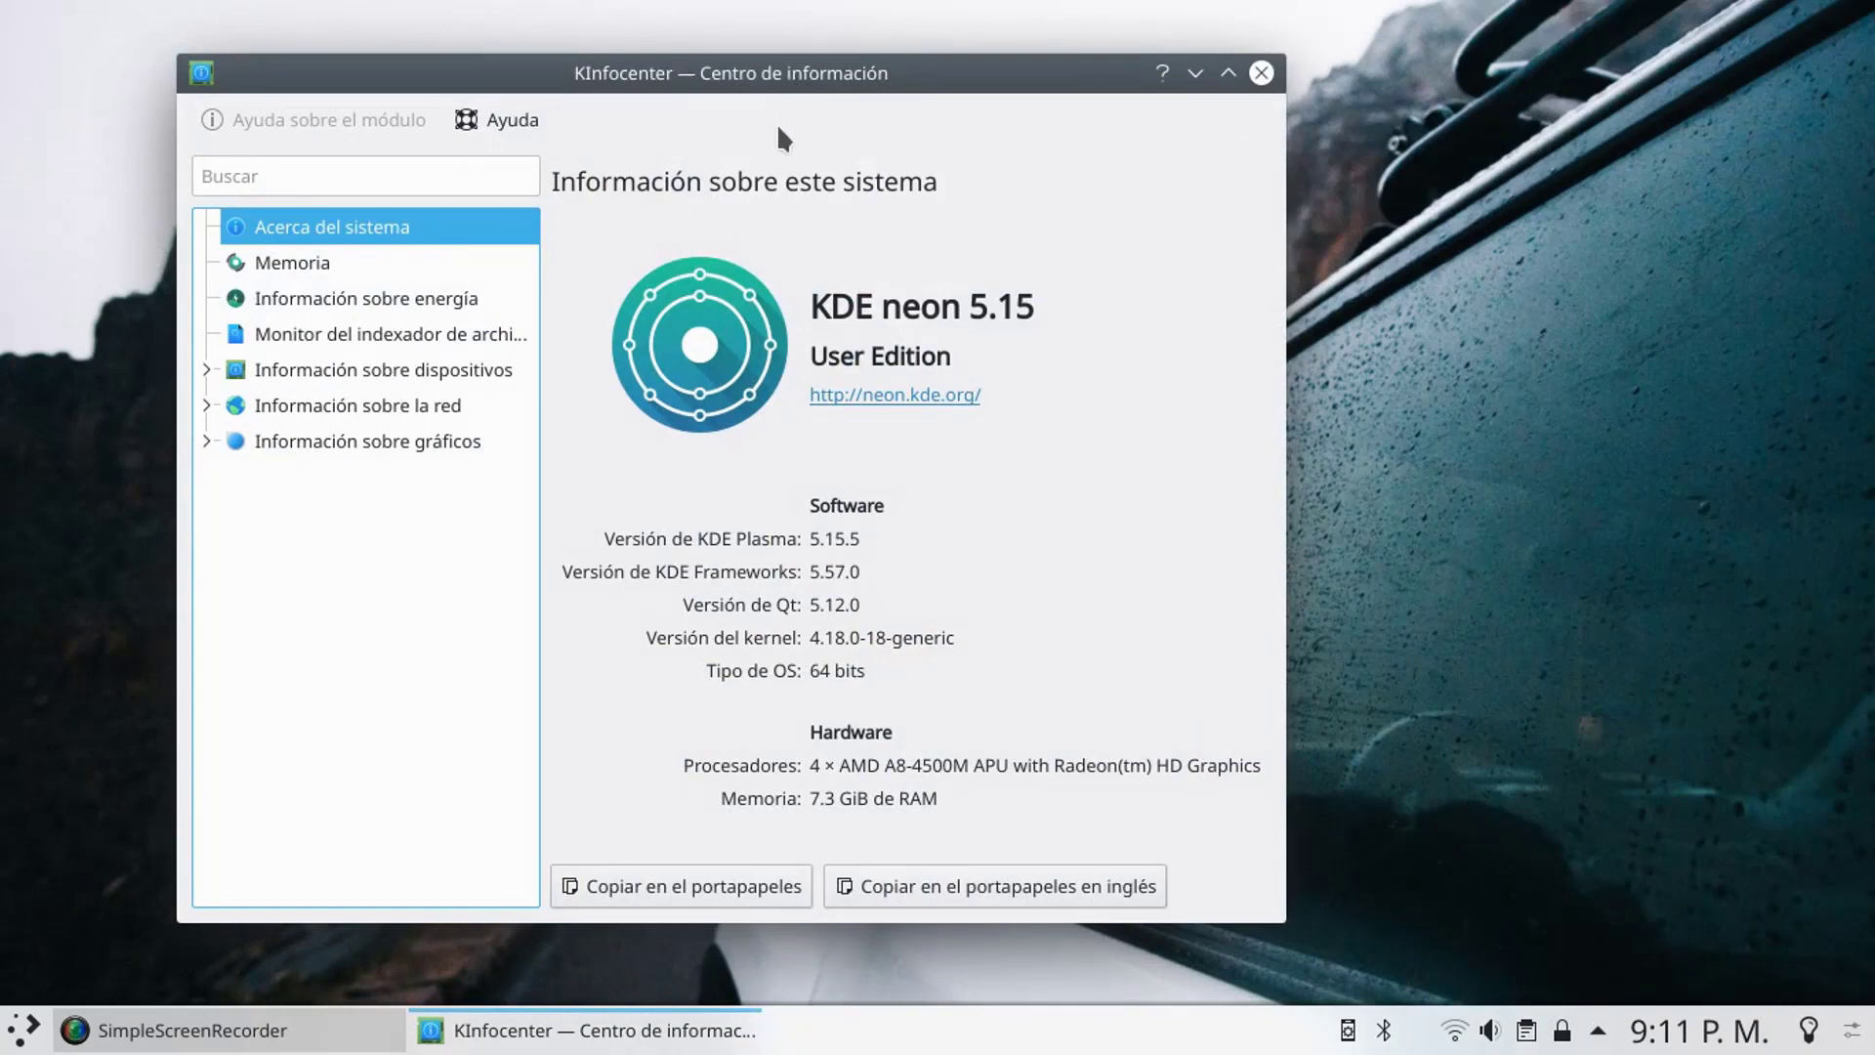
{"action": "left_click_drag", "start_coordinate": [738, 76], "coordinate": [794, 72]}
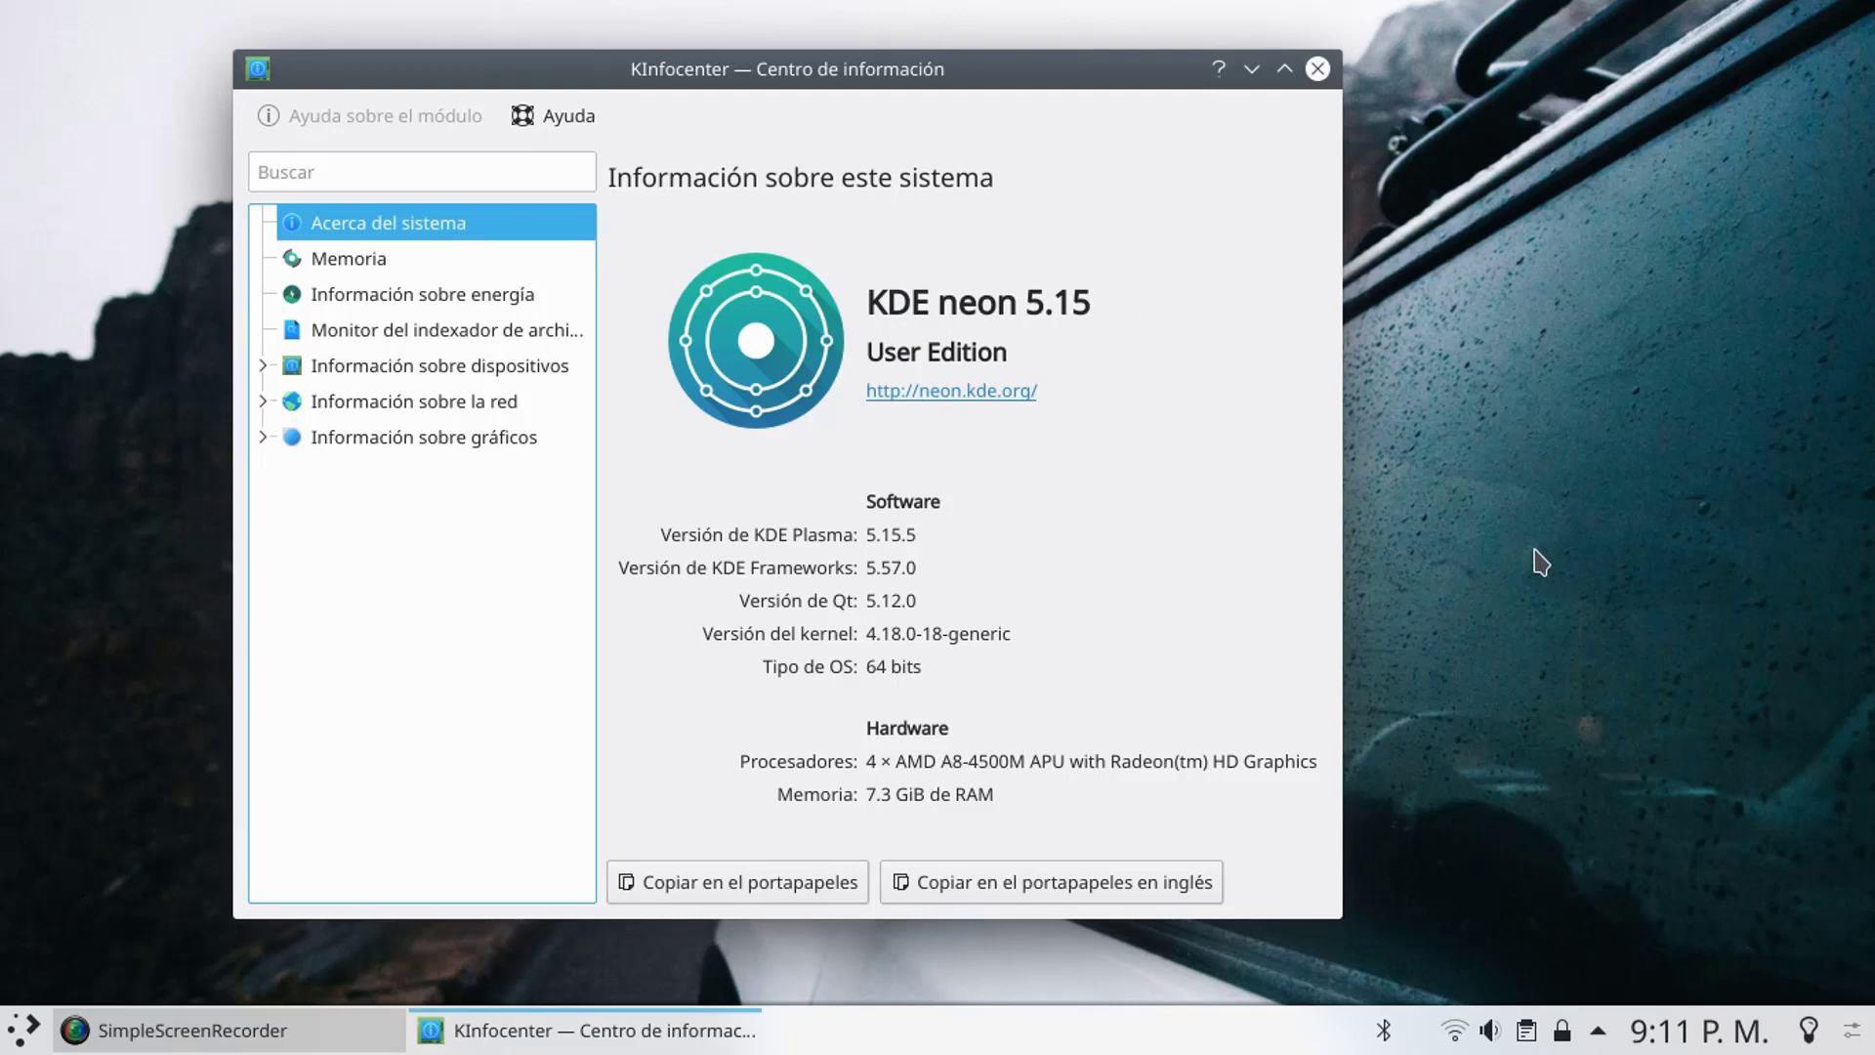
- Check the current month's calendar, dismiss it, and close the Centro de información window
{"action": "left_click", "coordinate": [1693, 1031]}
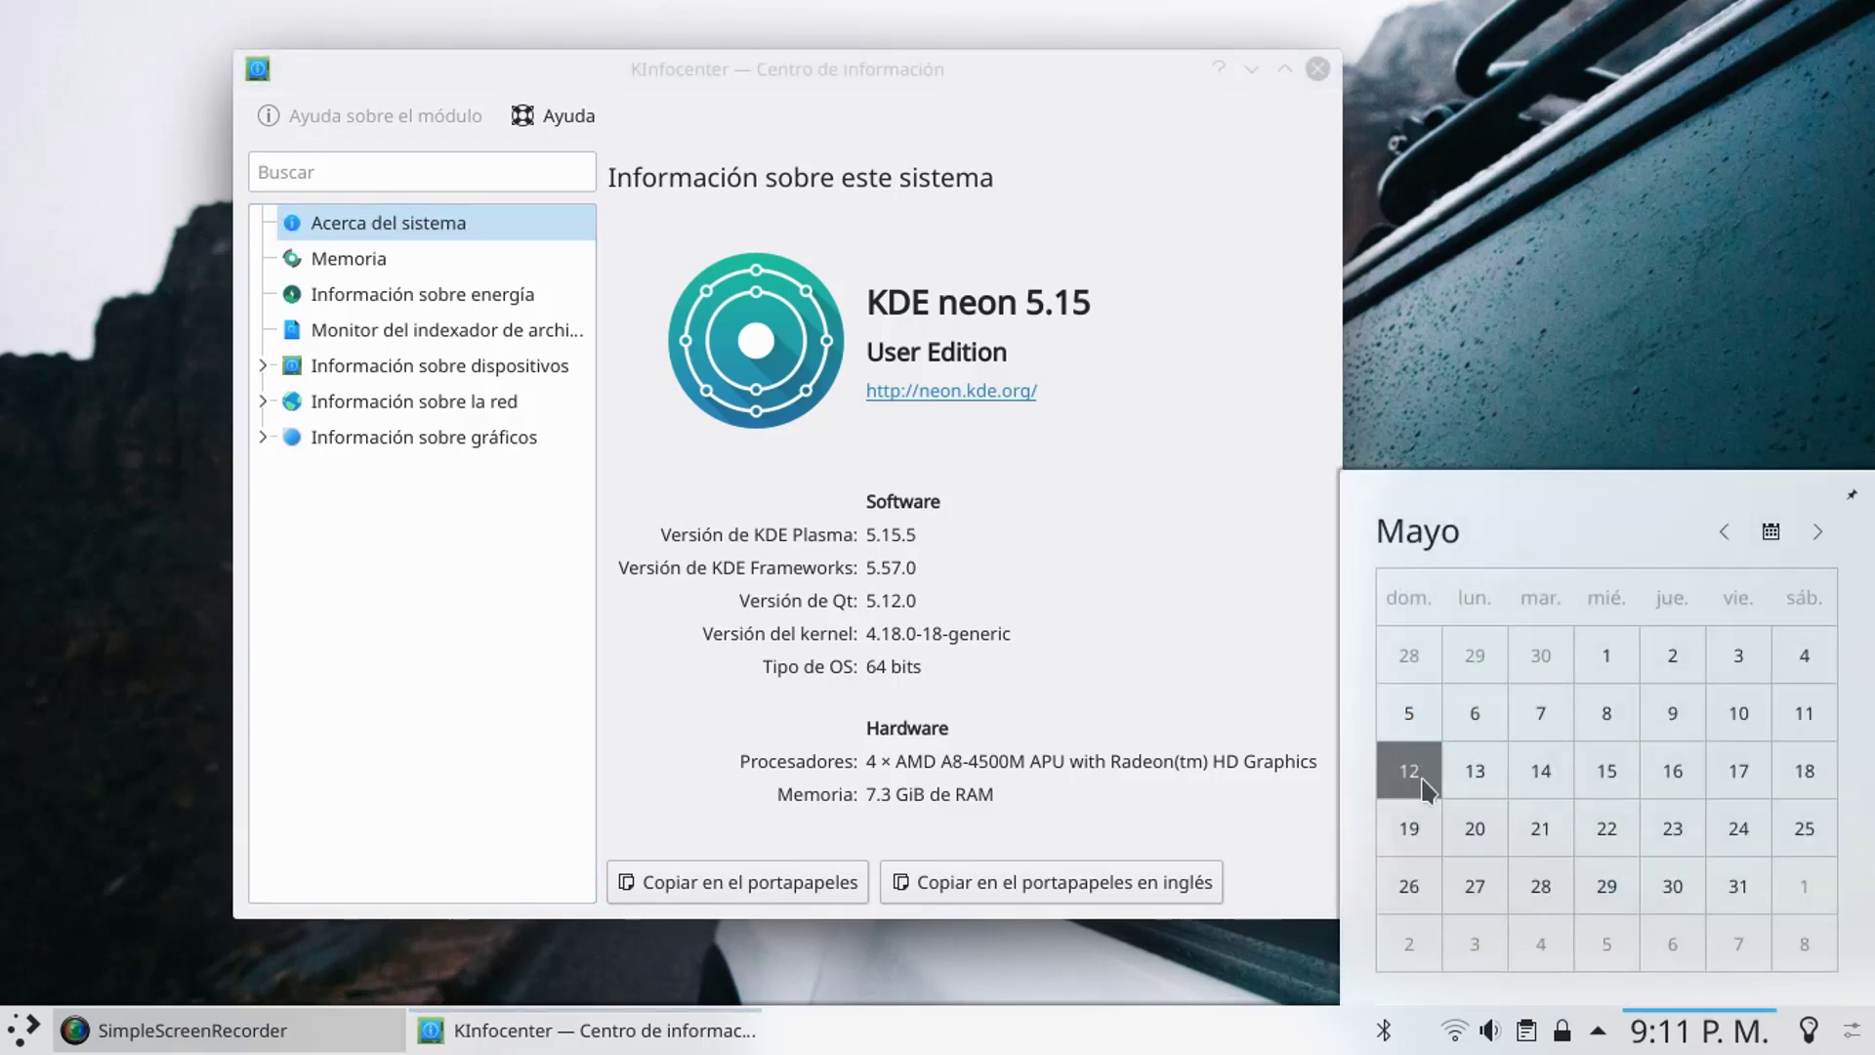
{"action": "left_click", "coordinate": [1163, 625]}
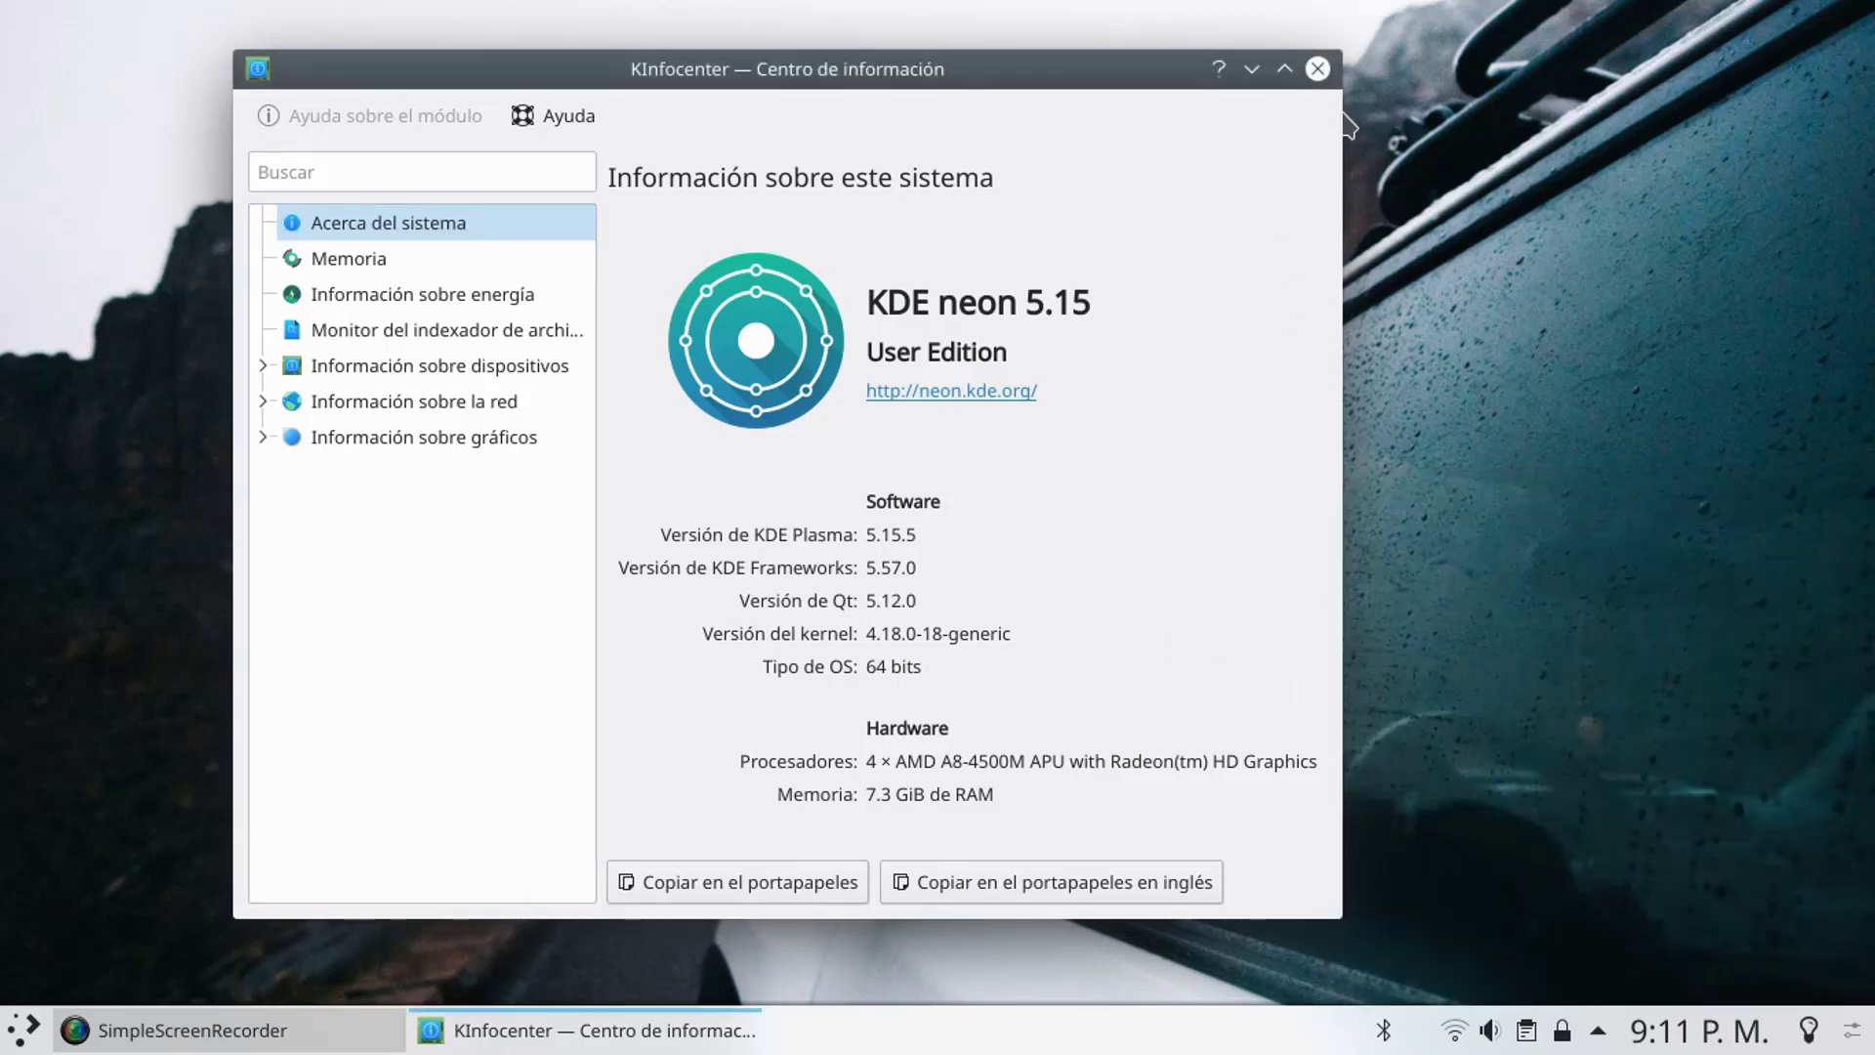
{"action": "left_click", "coordinate": [1318, 69]}
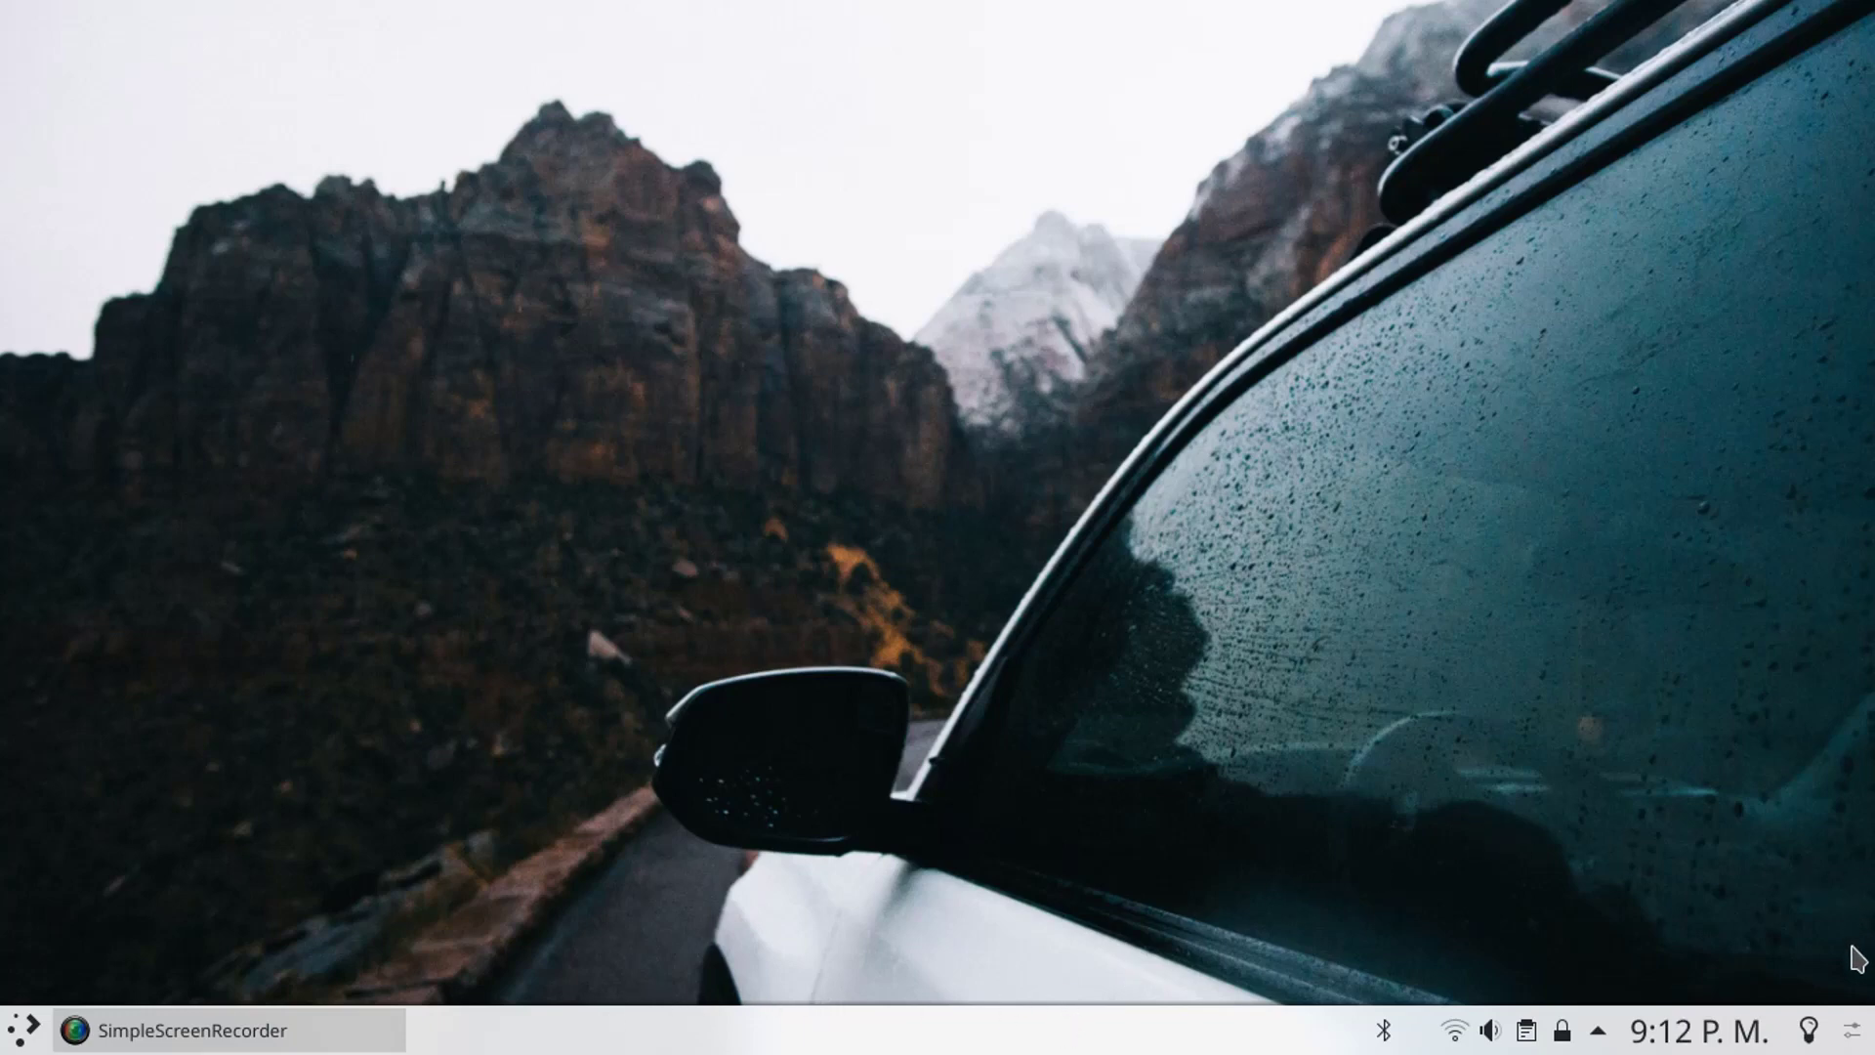
- Examine the calendar and the system tray pop-ups for status and notifications, clipboard, sound volume, networks and Bluetooth, and dismiss the last one
{"action": "left_click", "coordinate": [1729, 1035]}
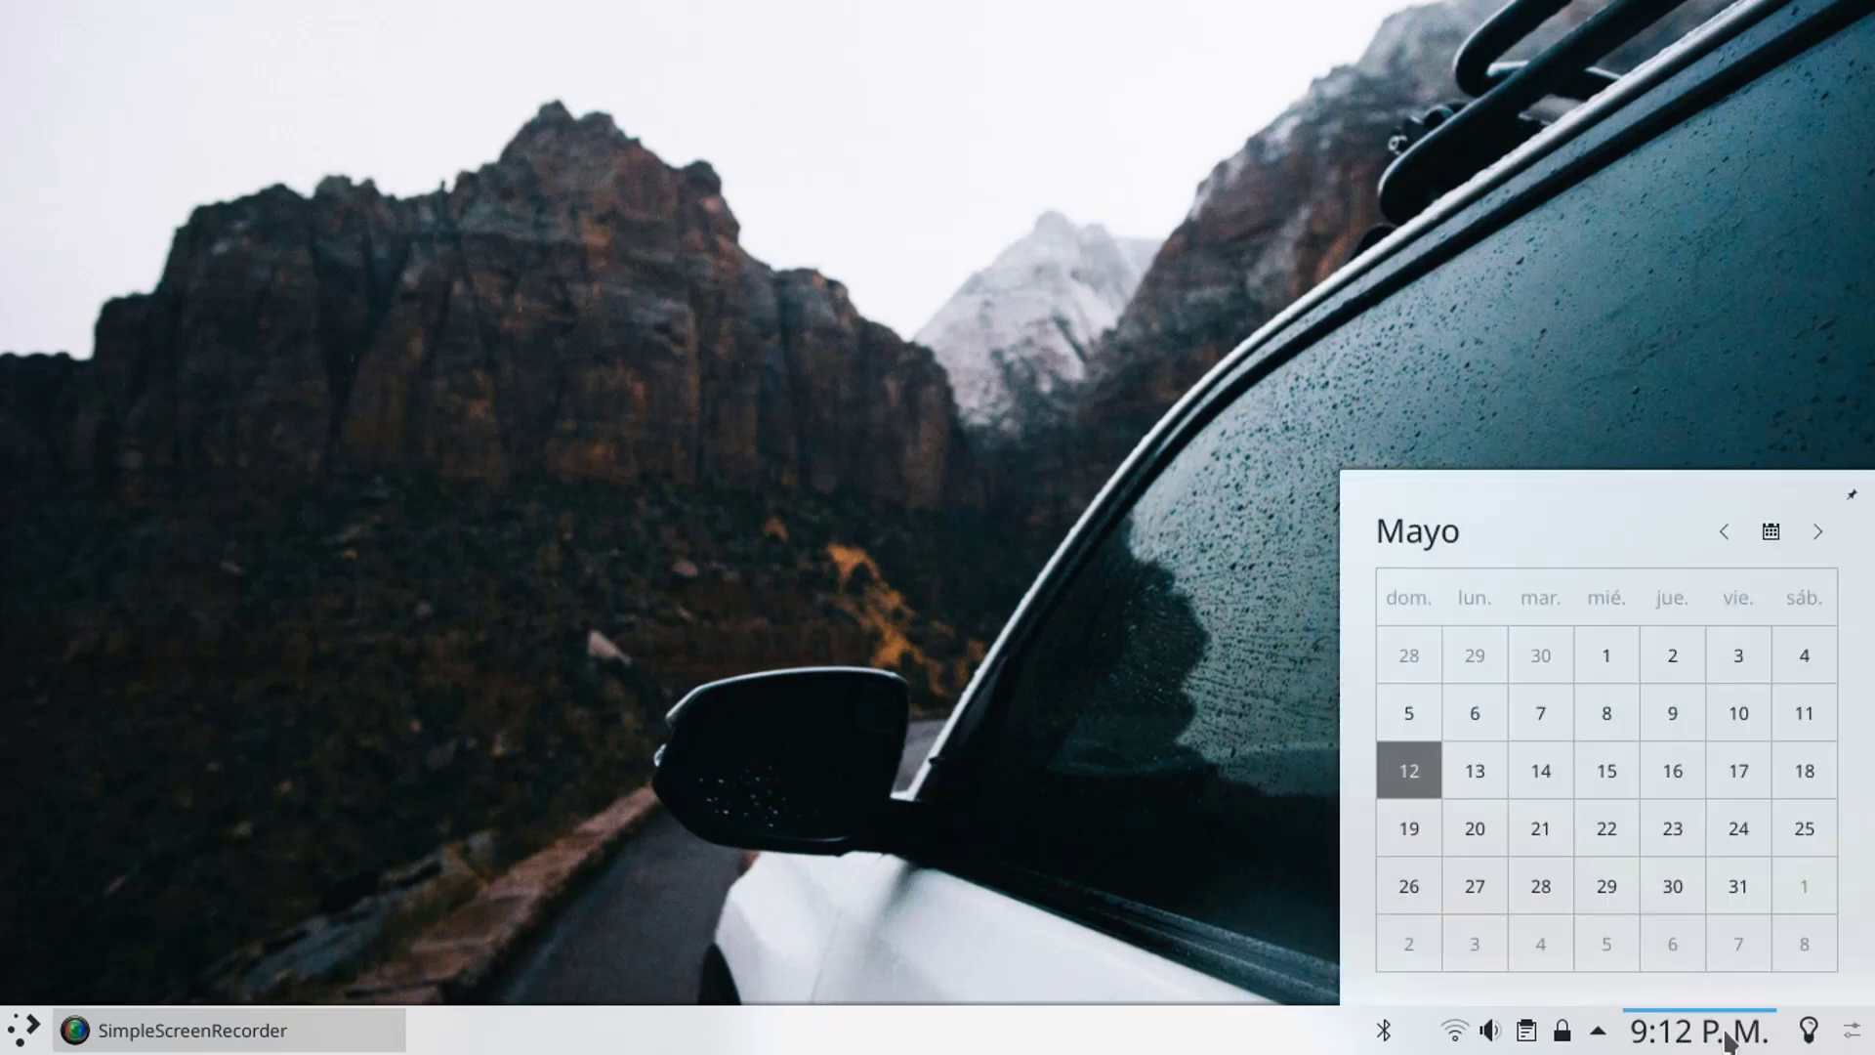
{"action": "left_click", "coordinate": [1598, 1033]}
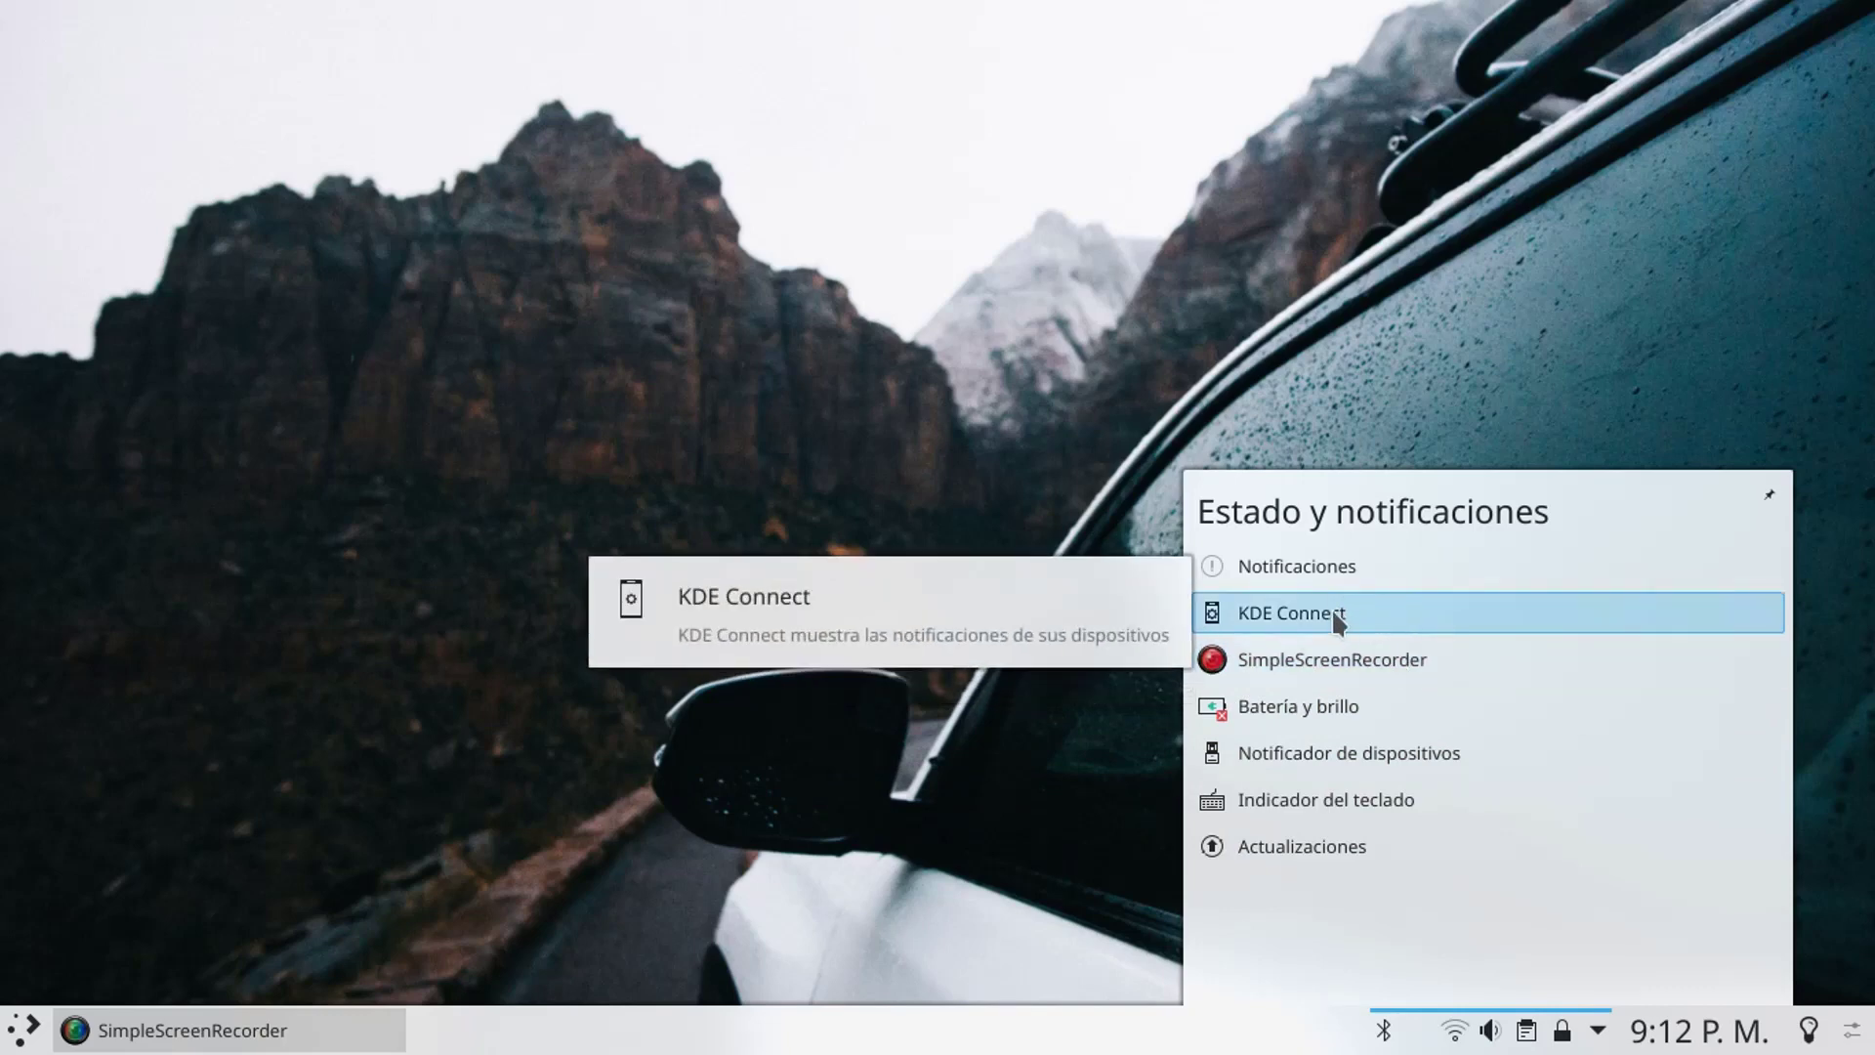
{"action": "left_click", "coordinate": [1529, 1037]}
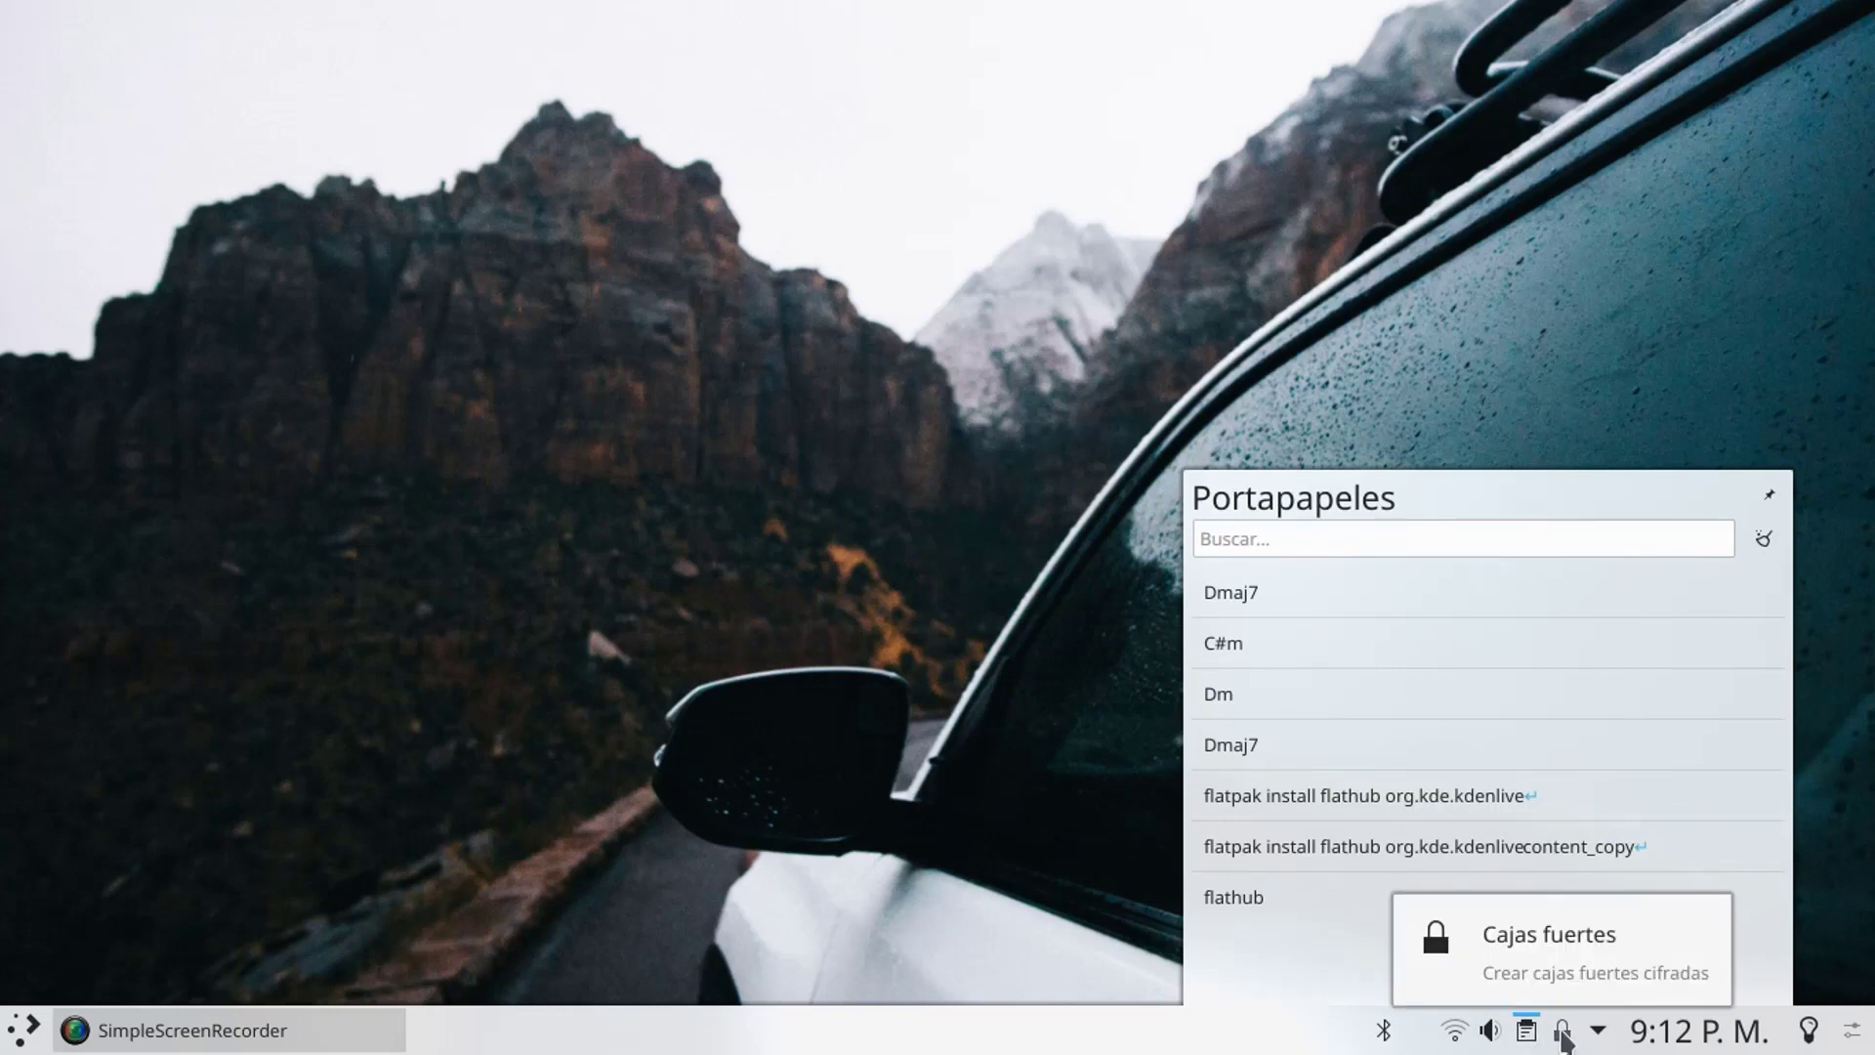
{"action": "left_click", "coordinate": [1491, 1034]}
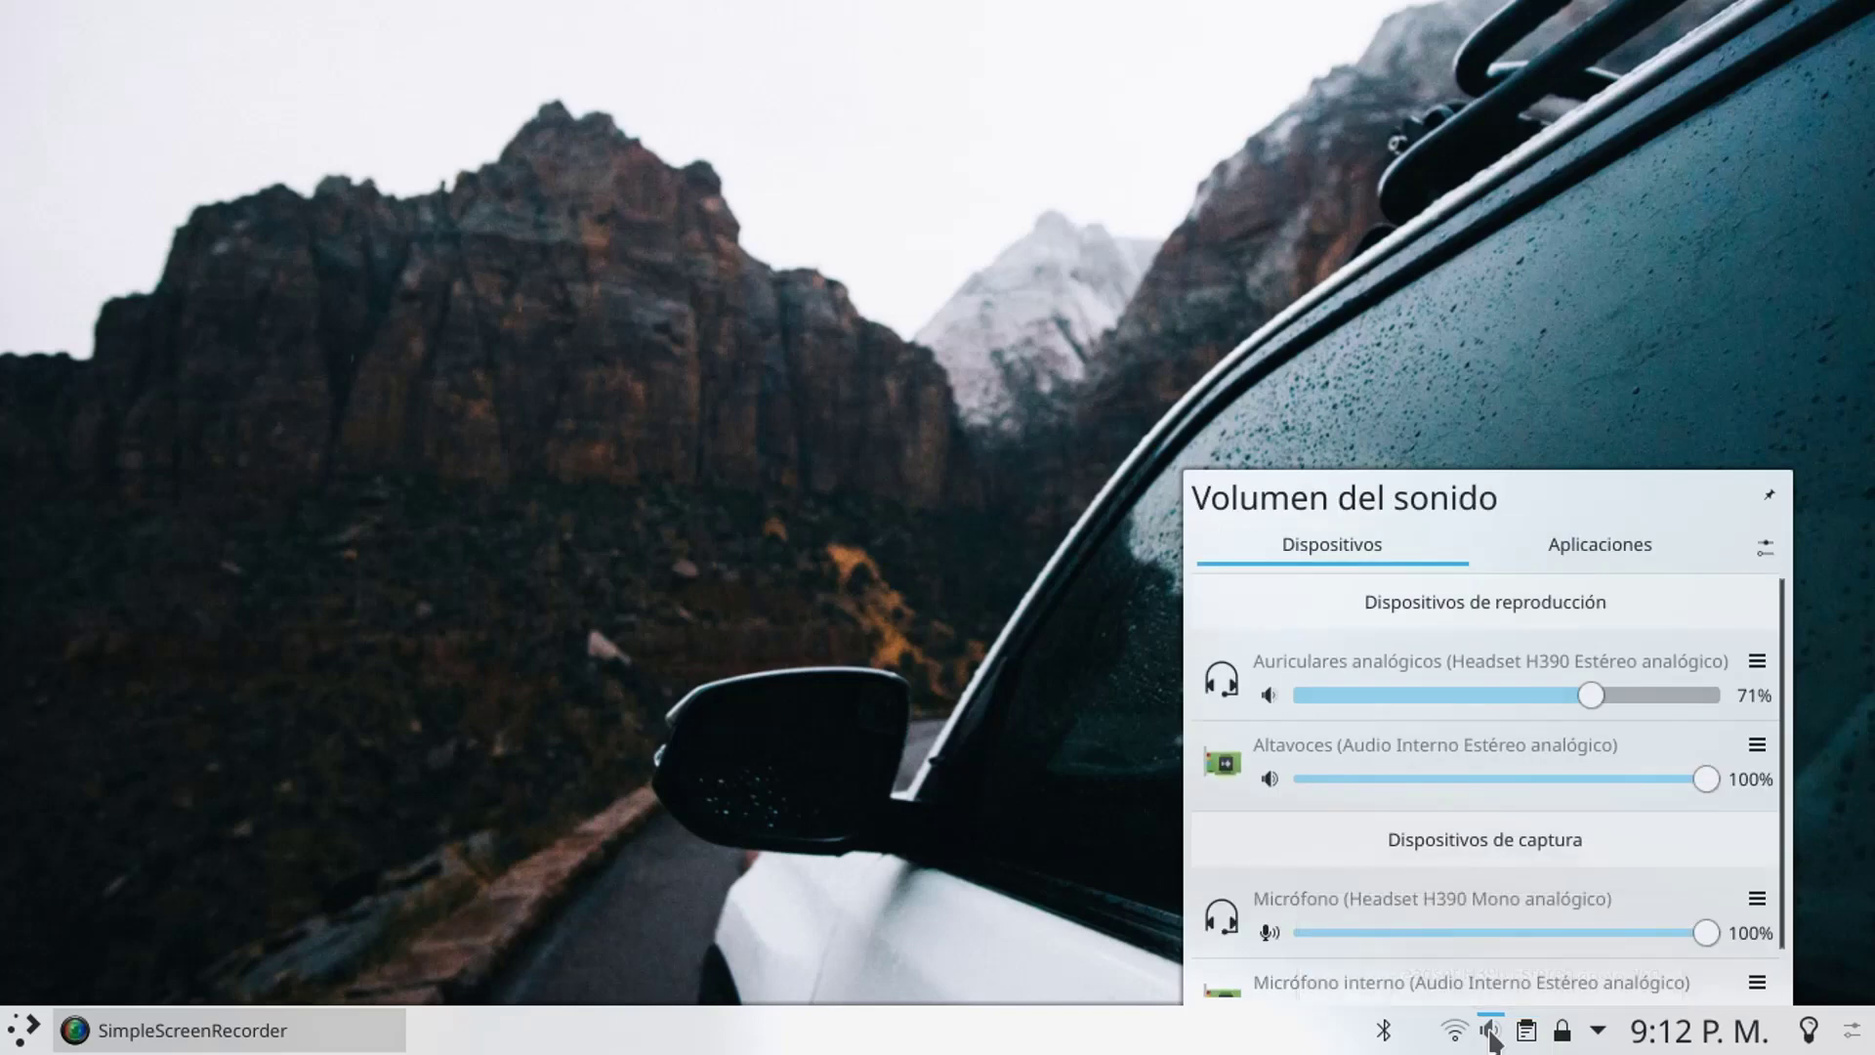
{"action": "left_click", "coordinate": [1455, 1037]}
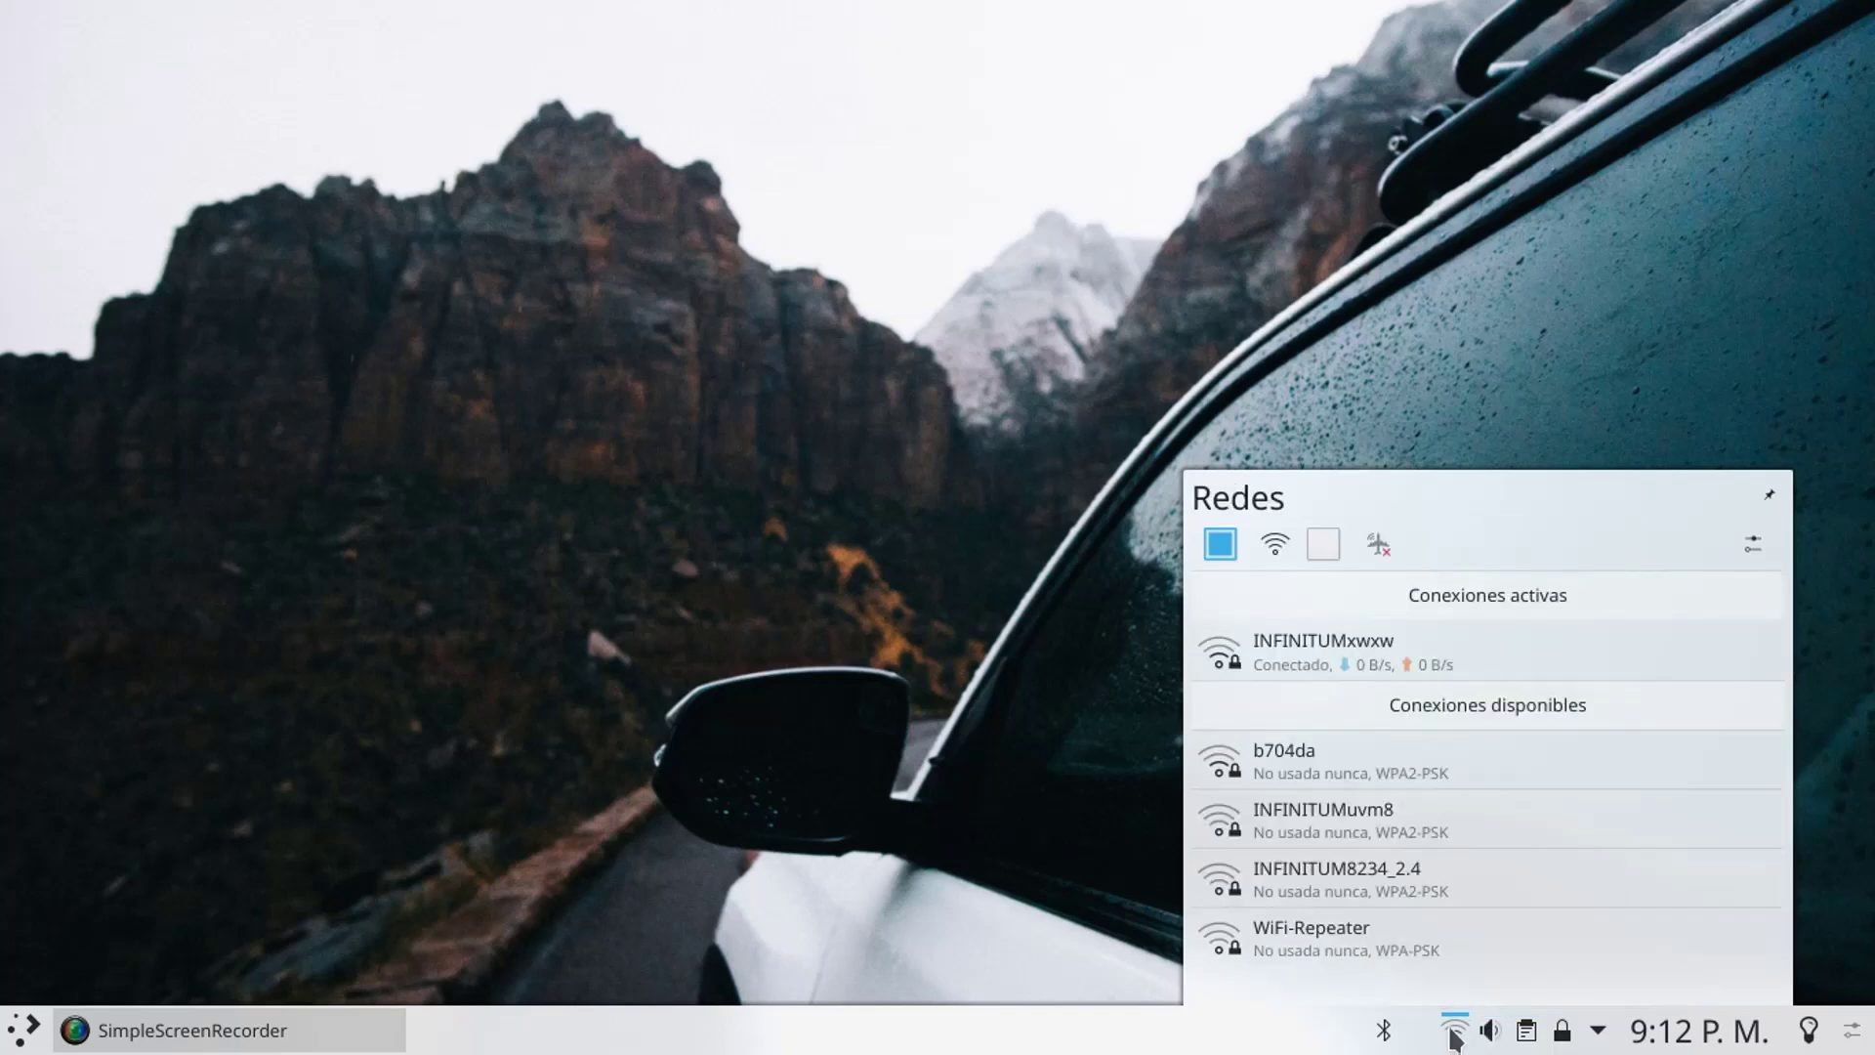
{"action": "left_click", "coordinate": [1386, 1033]}
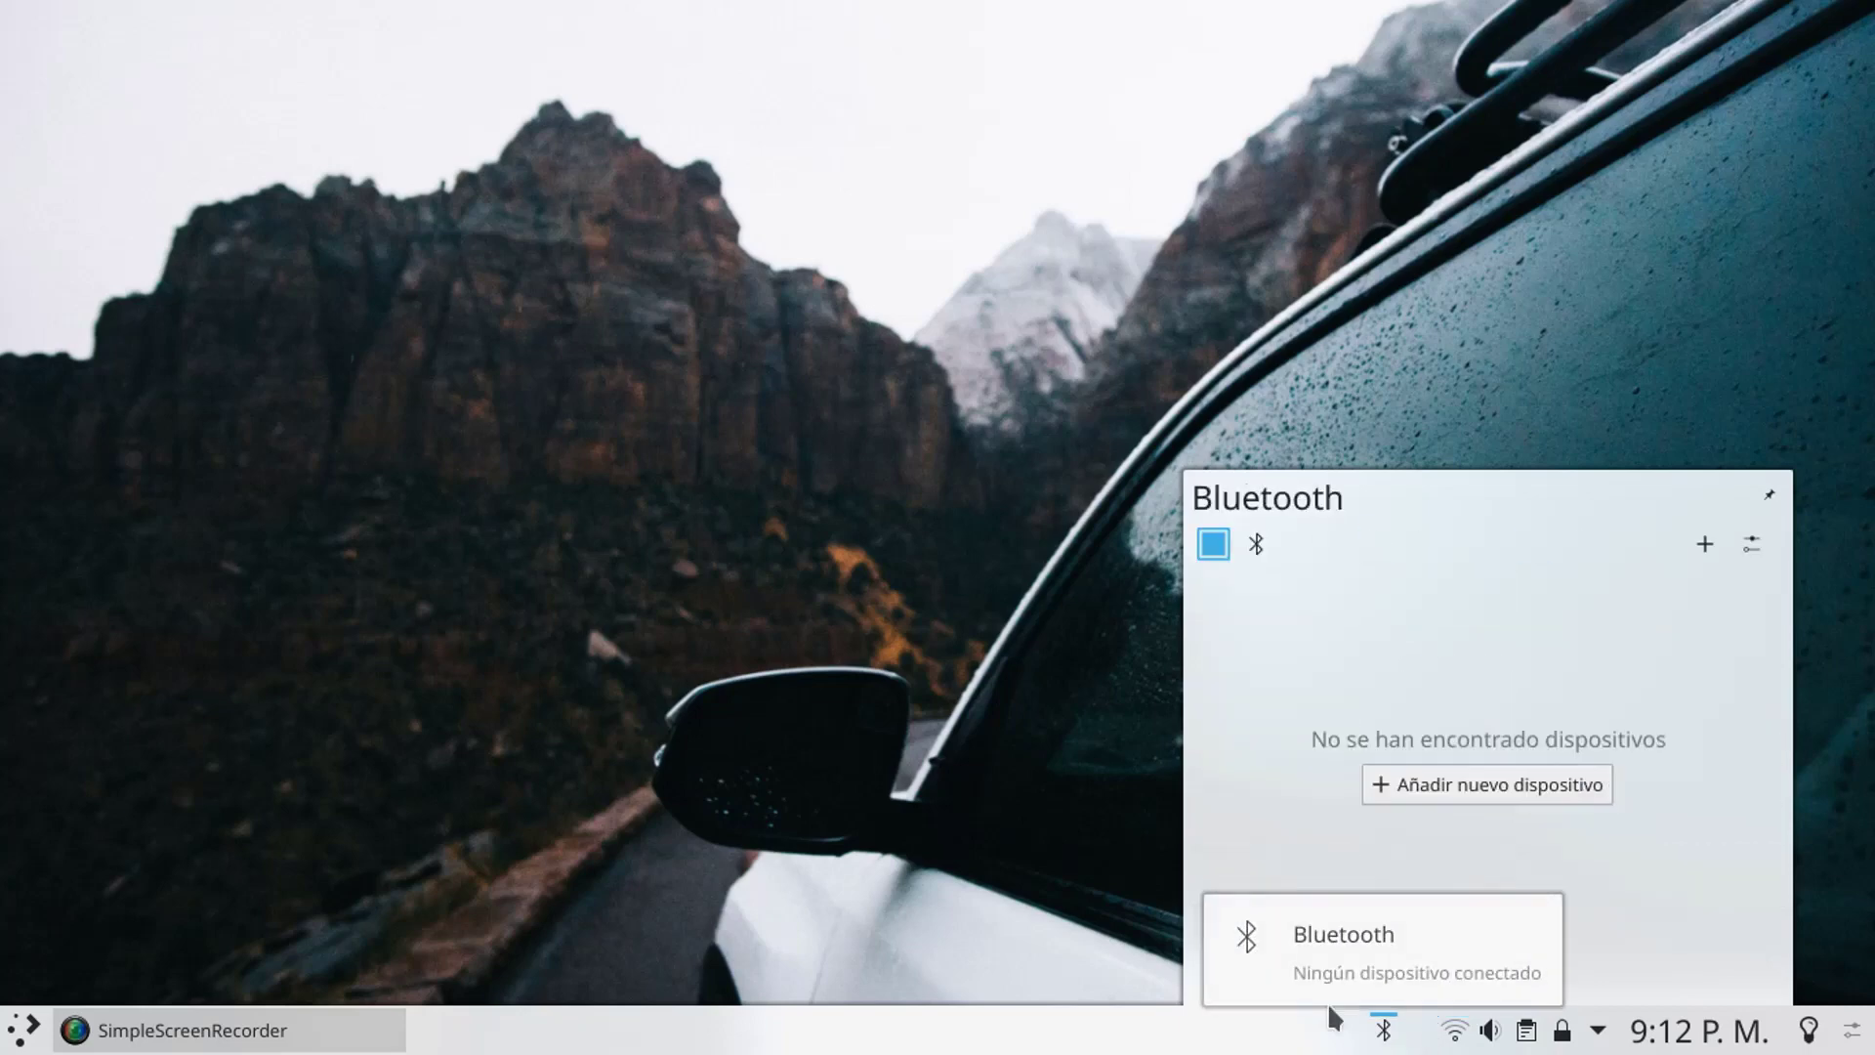
{"action": "left_click", "coordinate": [886, 791]}
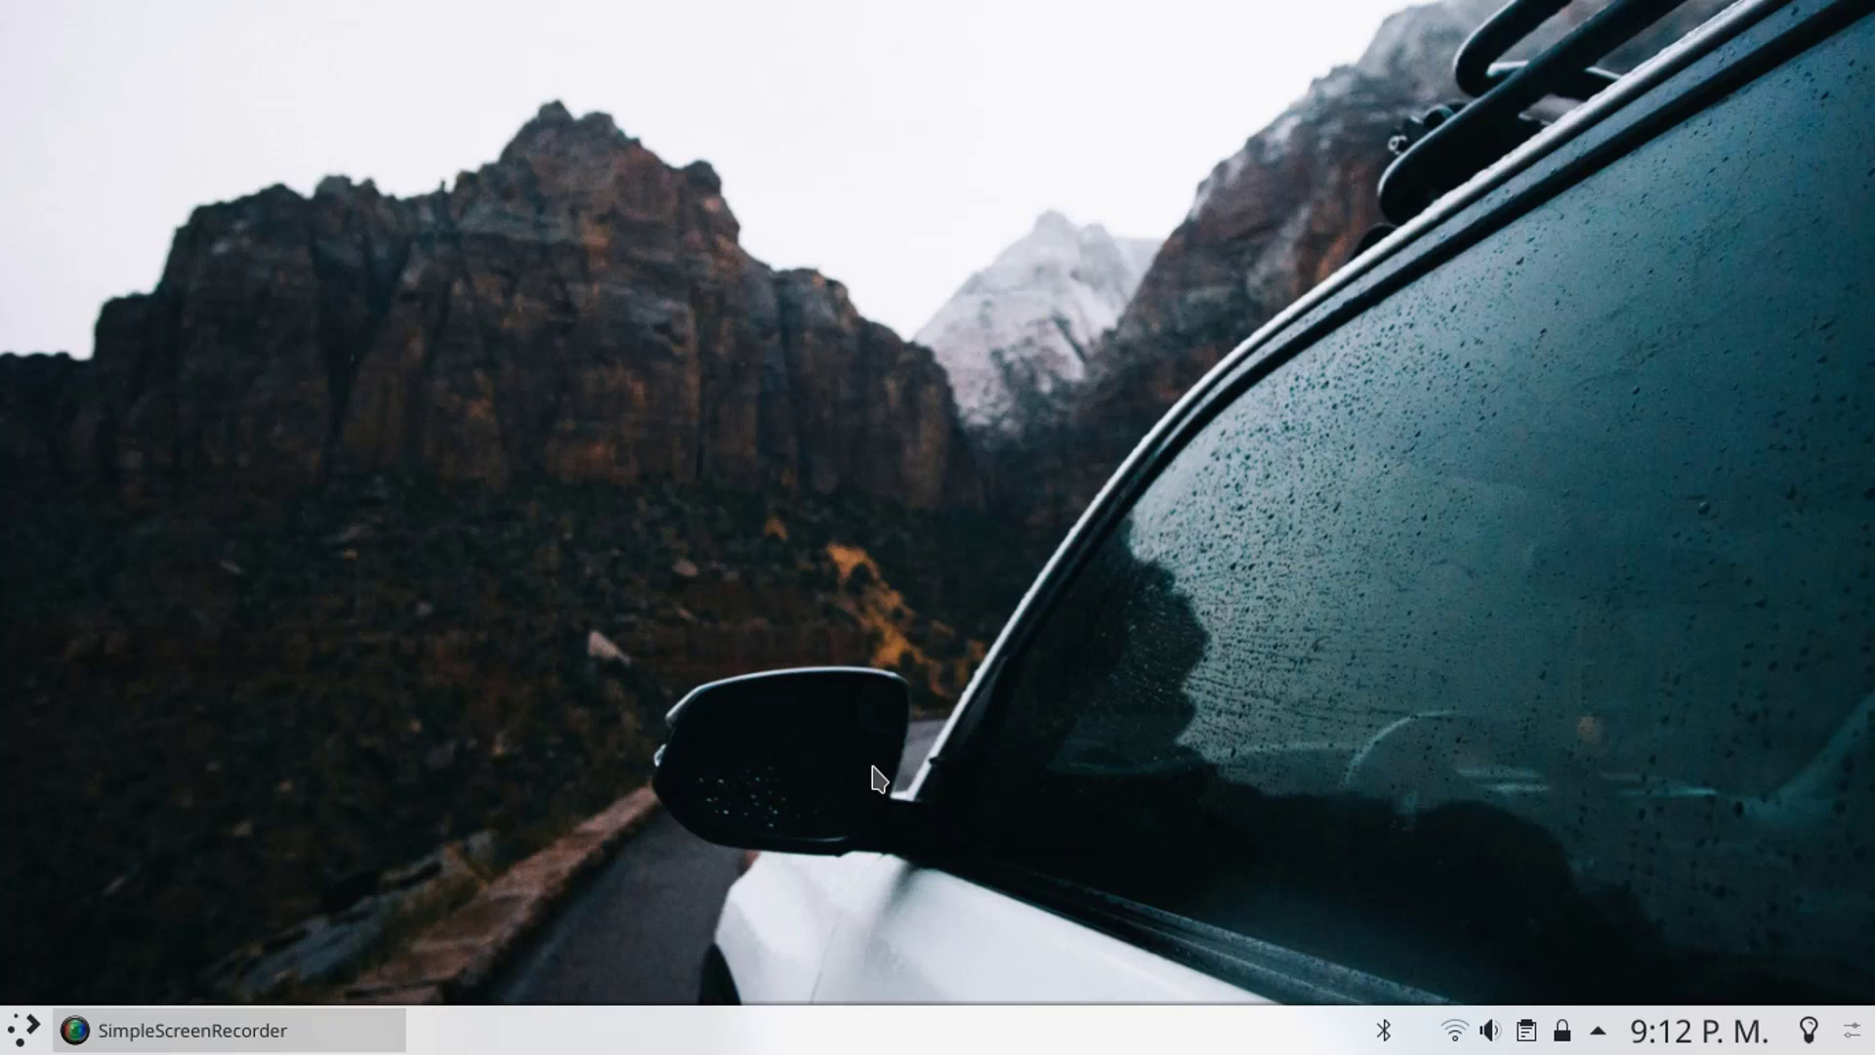
- Browse the installed applications by category in the application launcher, including Internet, Oficina and Sistema
{"action": "left_click", "coordinate": [18, 1038]}
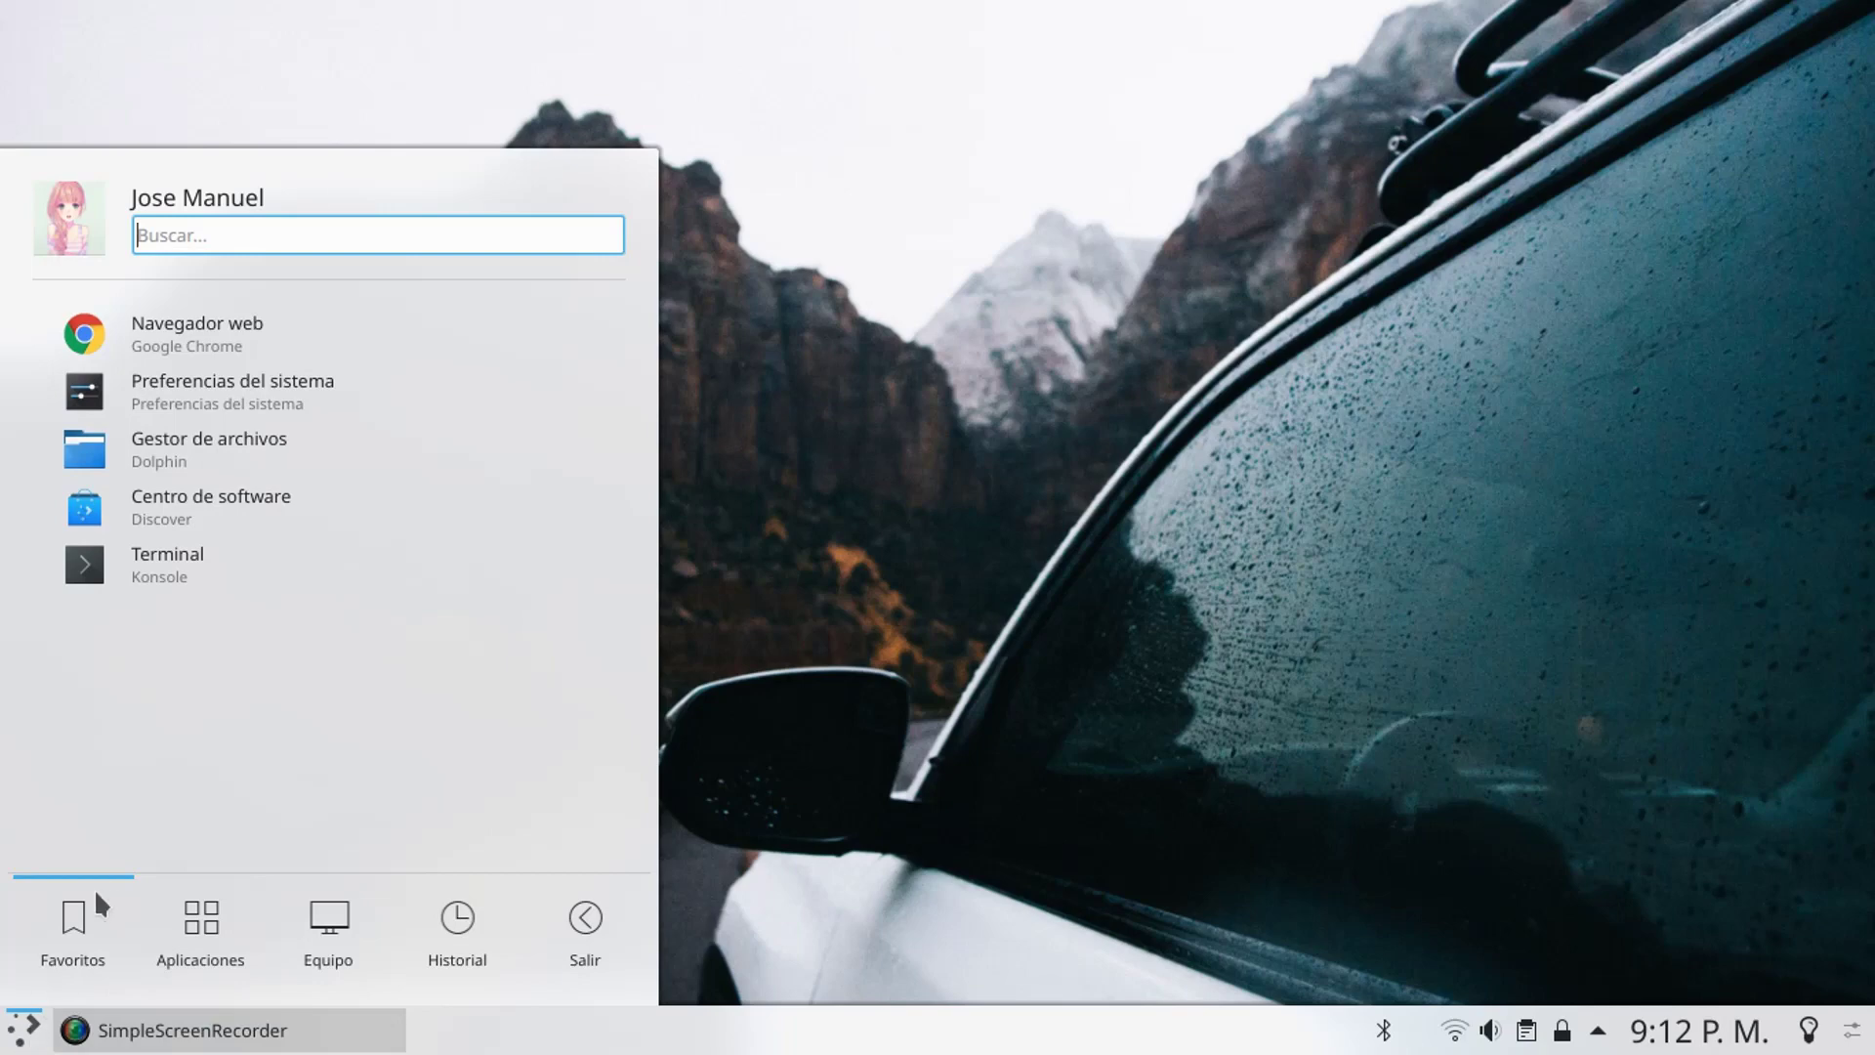
{"action": "left_click", "coordinate": [221, 924]}
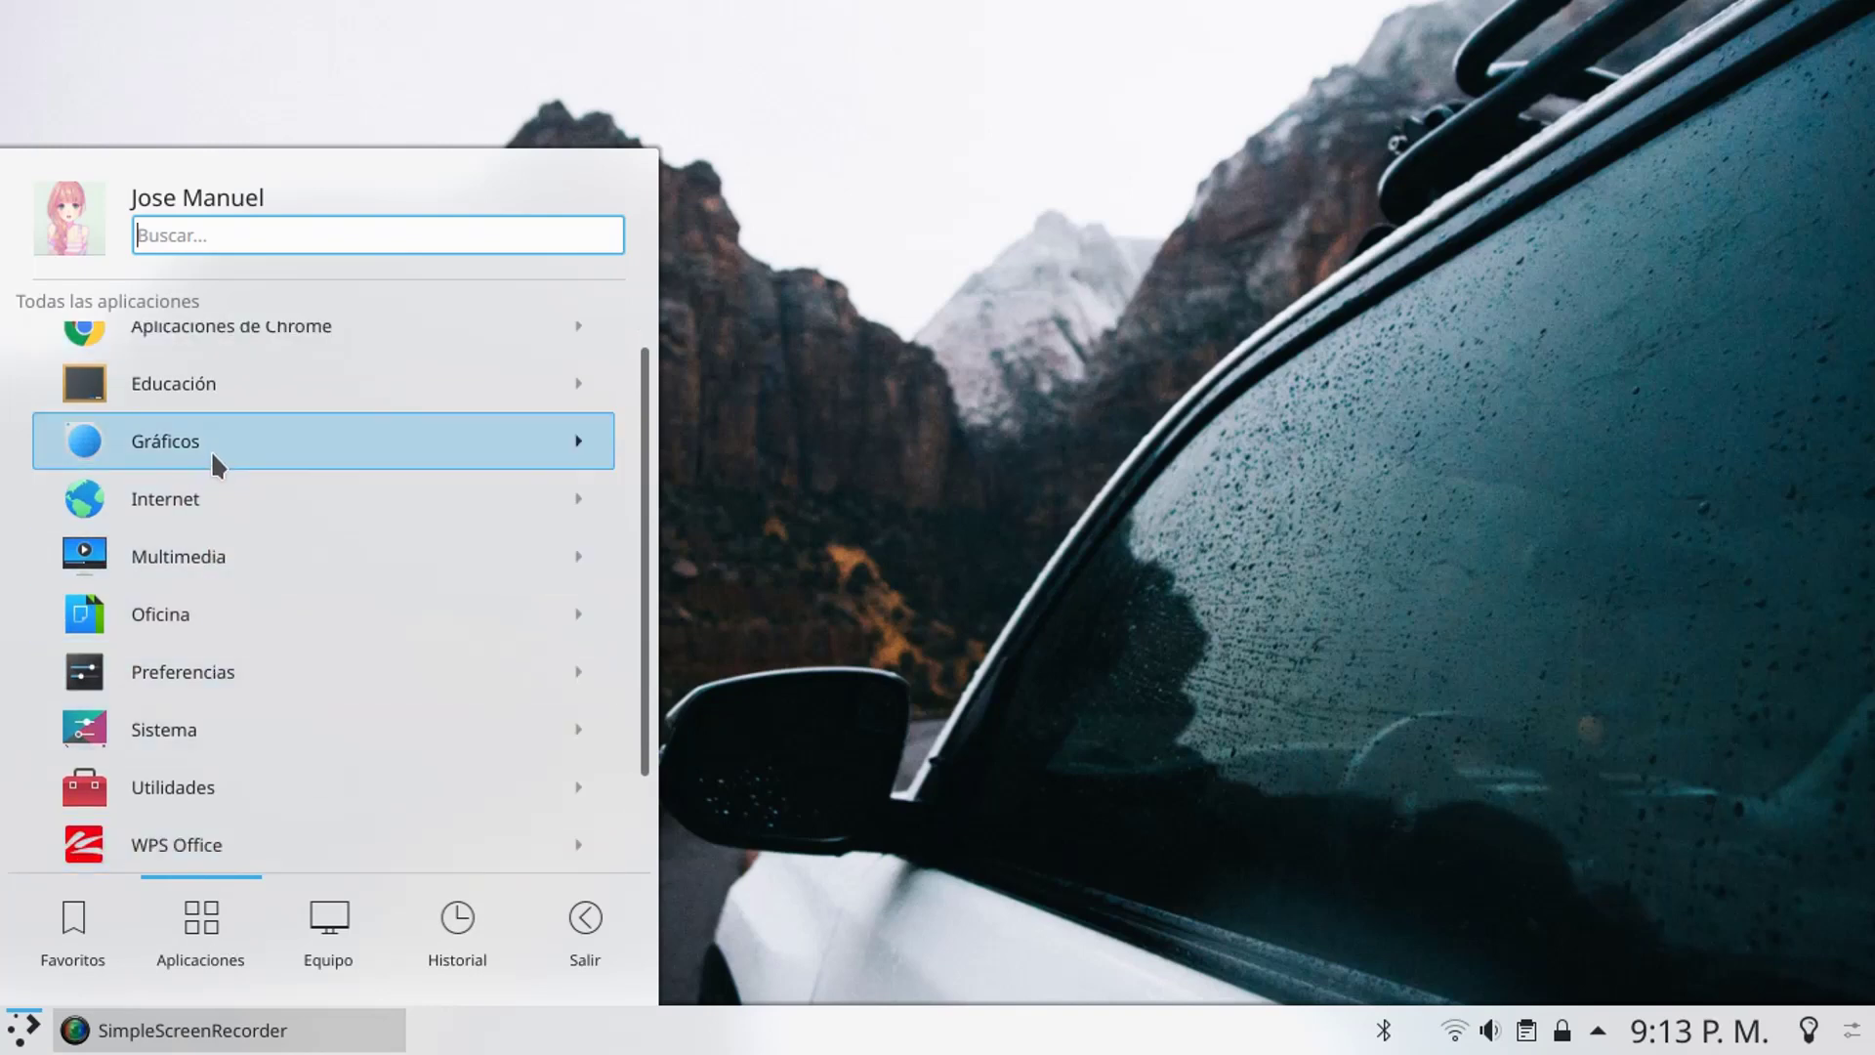
{"action": "left_click", "coordinate": [308, 472]}
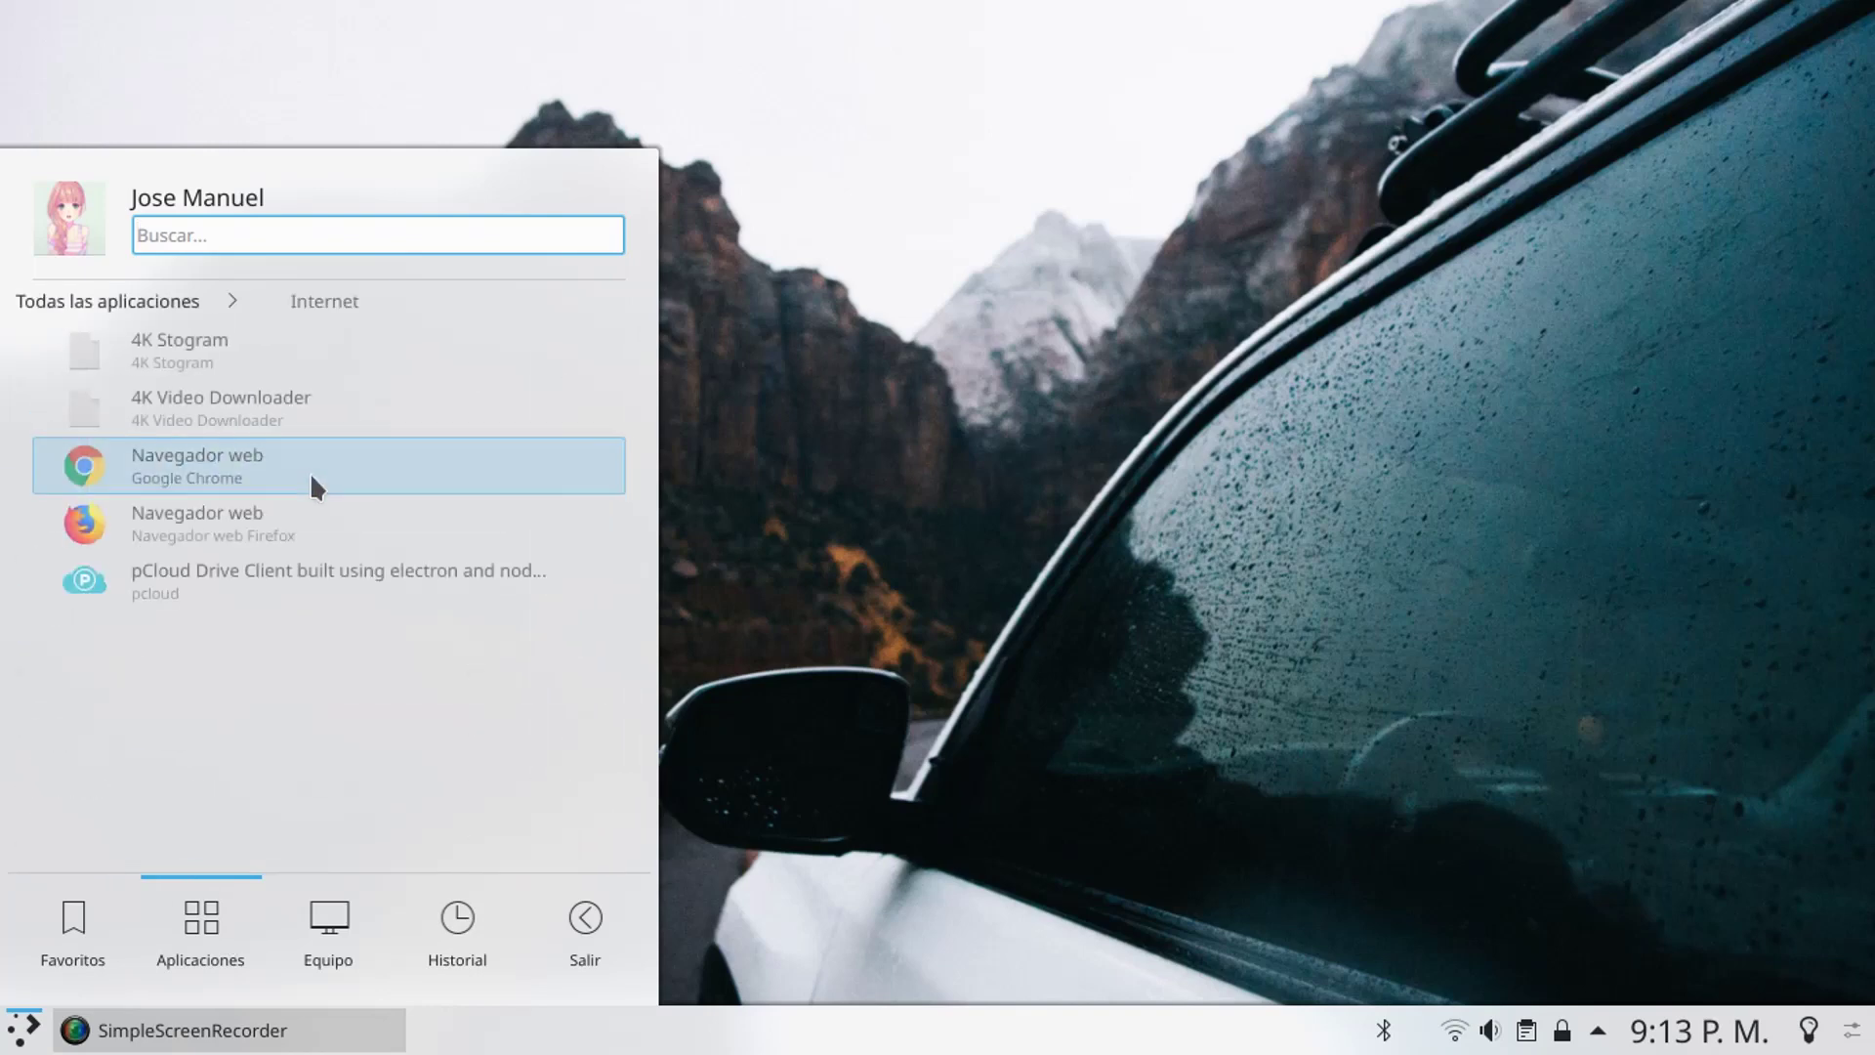
{"action": "left_click", "coordinate": [137, 313]}
{"action": "left_click", "coordinate": [242, 549]}
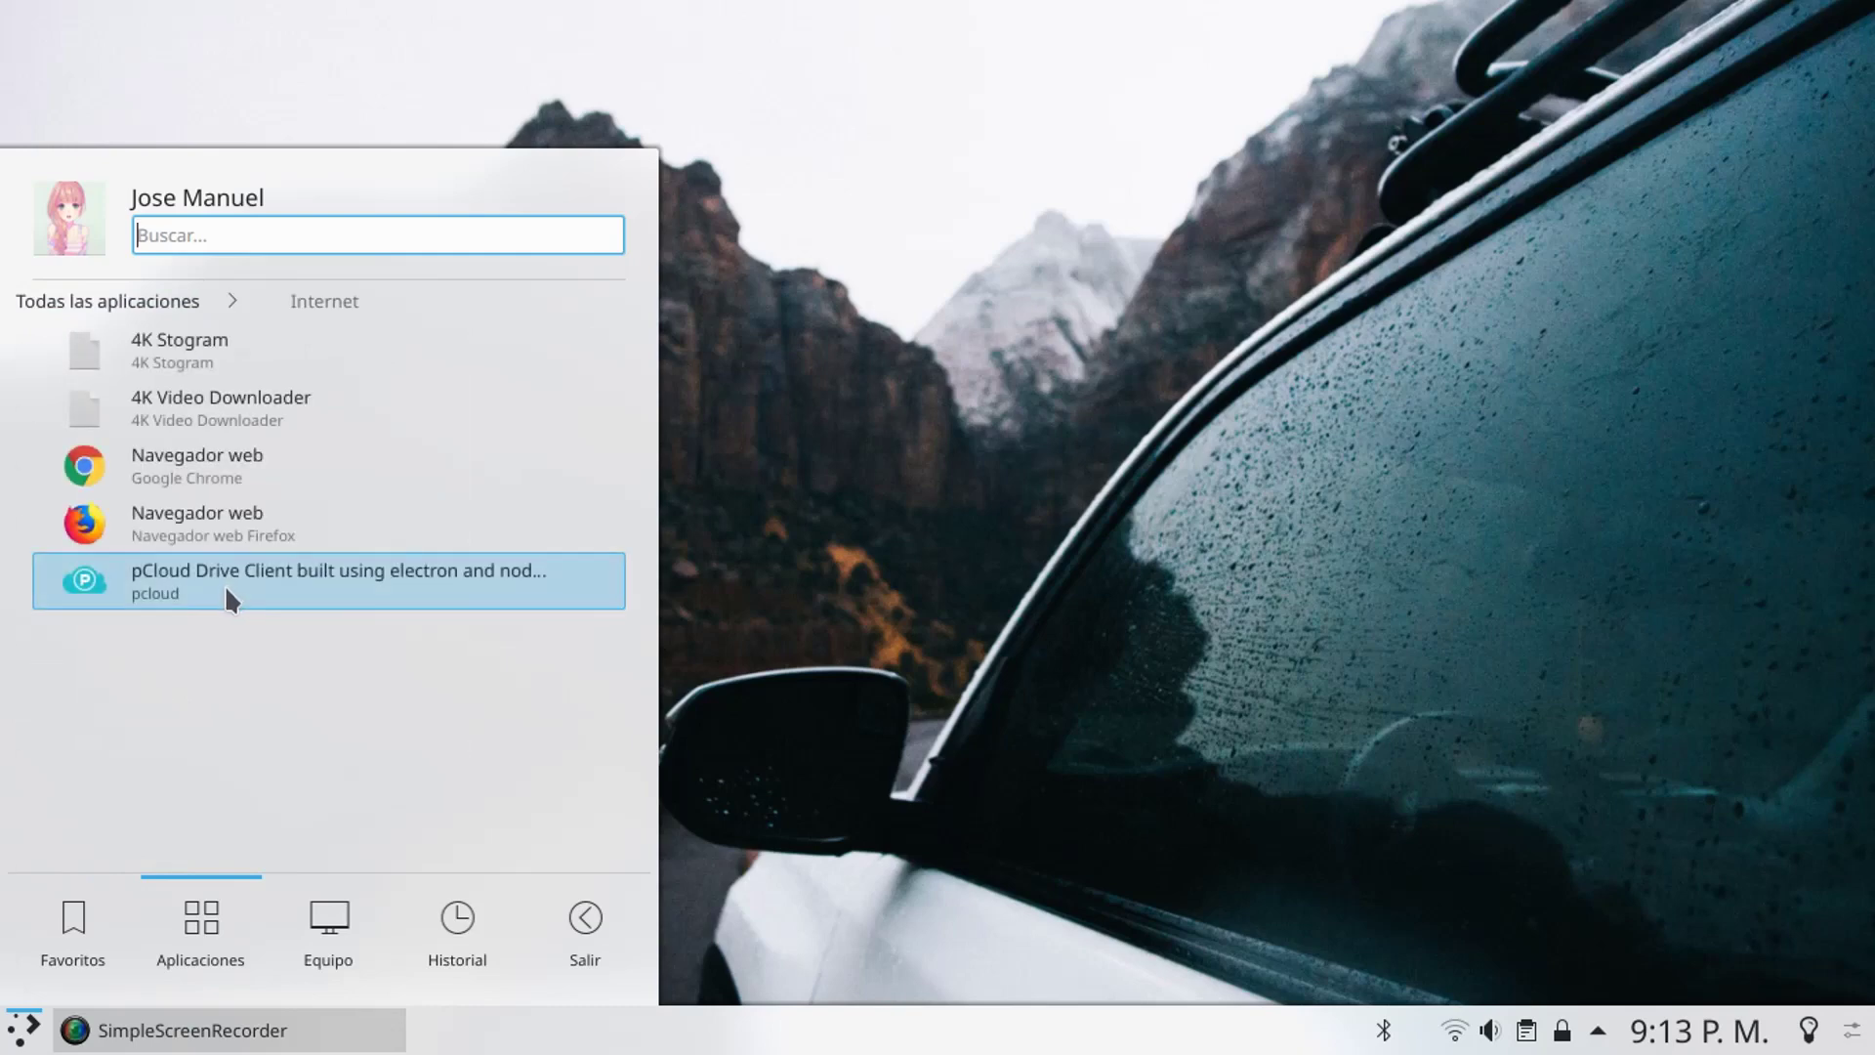
{"action": "left_click", "coordinate": [150, 309]}
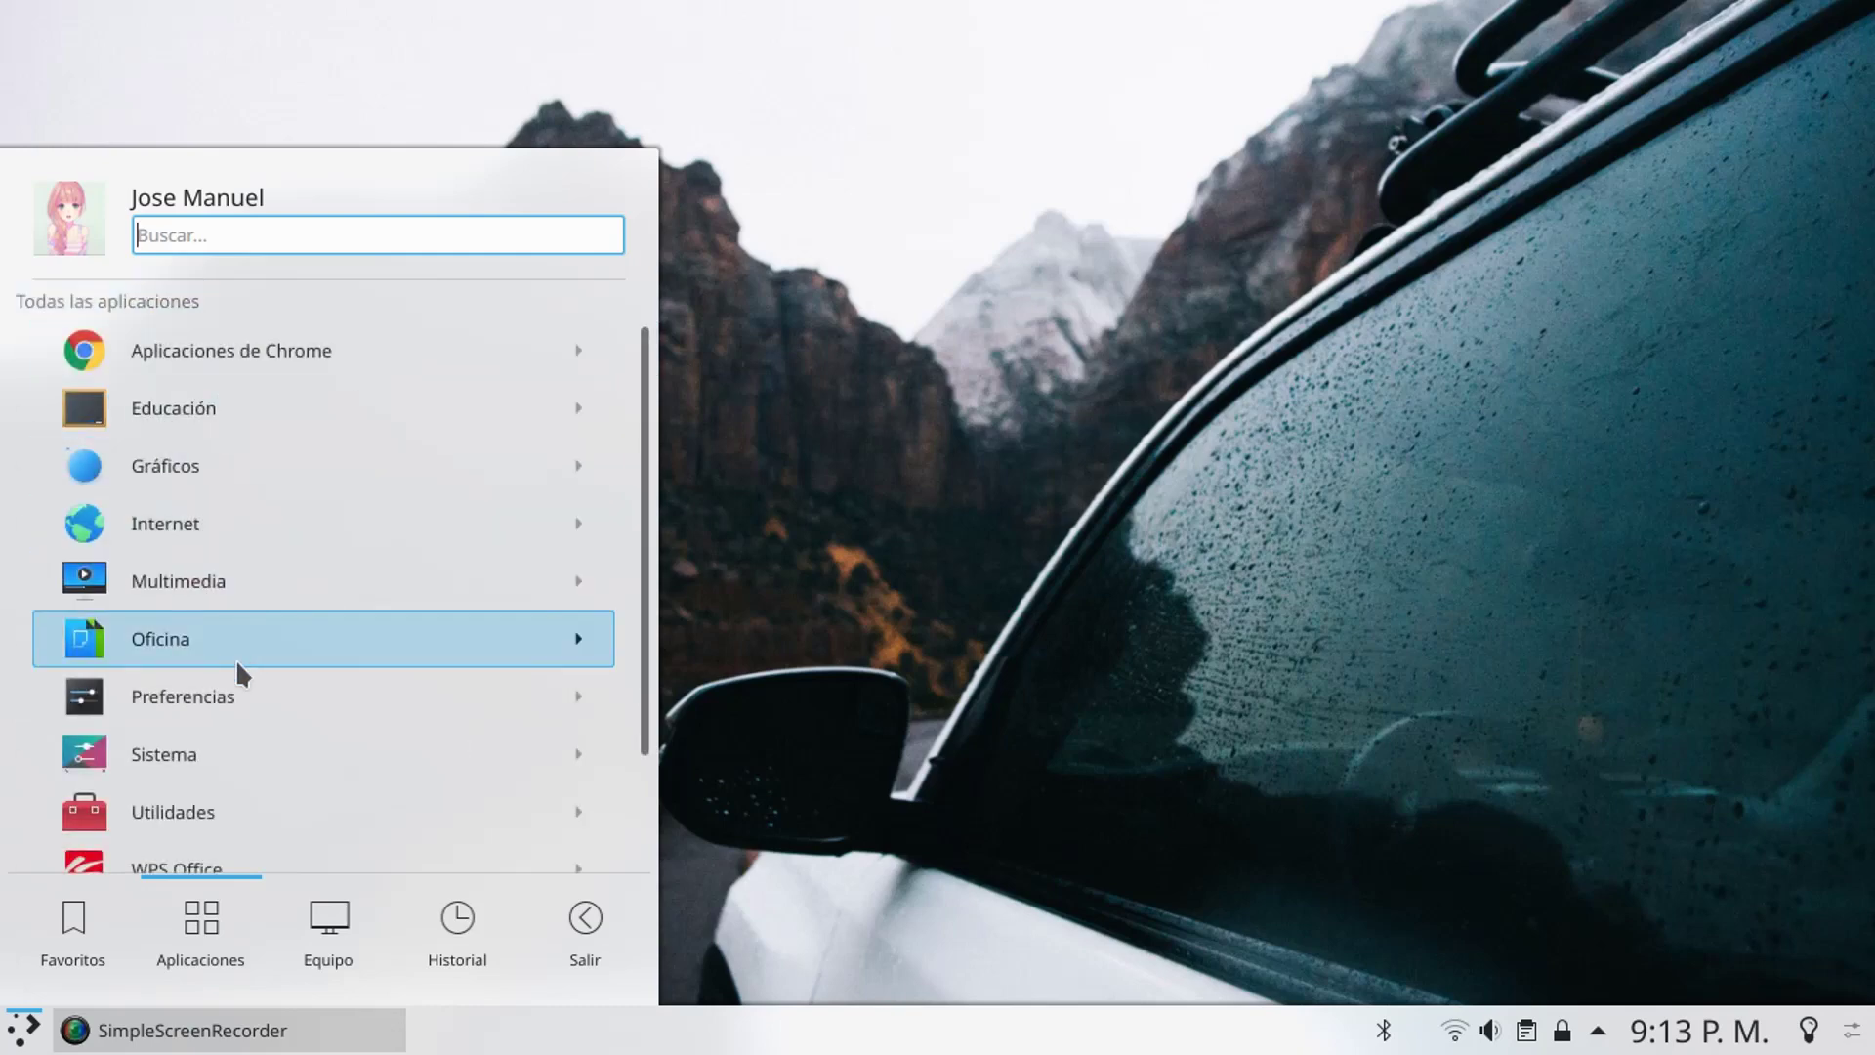
{"action": "left_click", "coordinate": [236, 658]}
{"action": "left_click", "coordinate": [126, 316]}
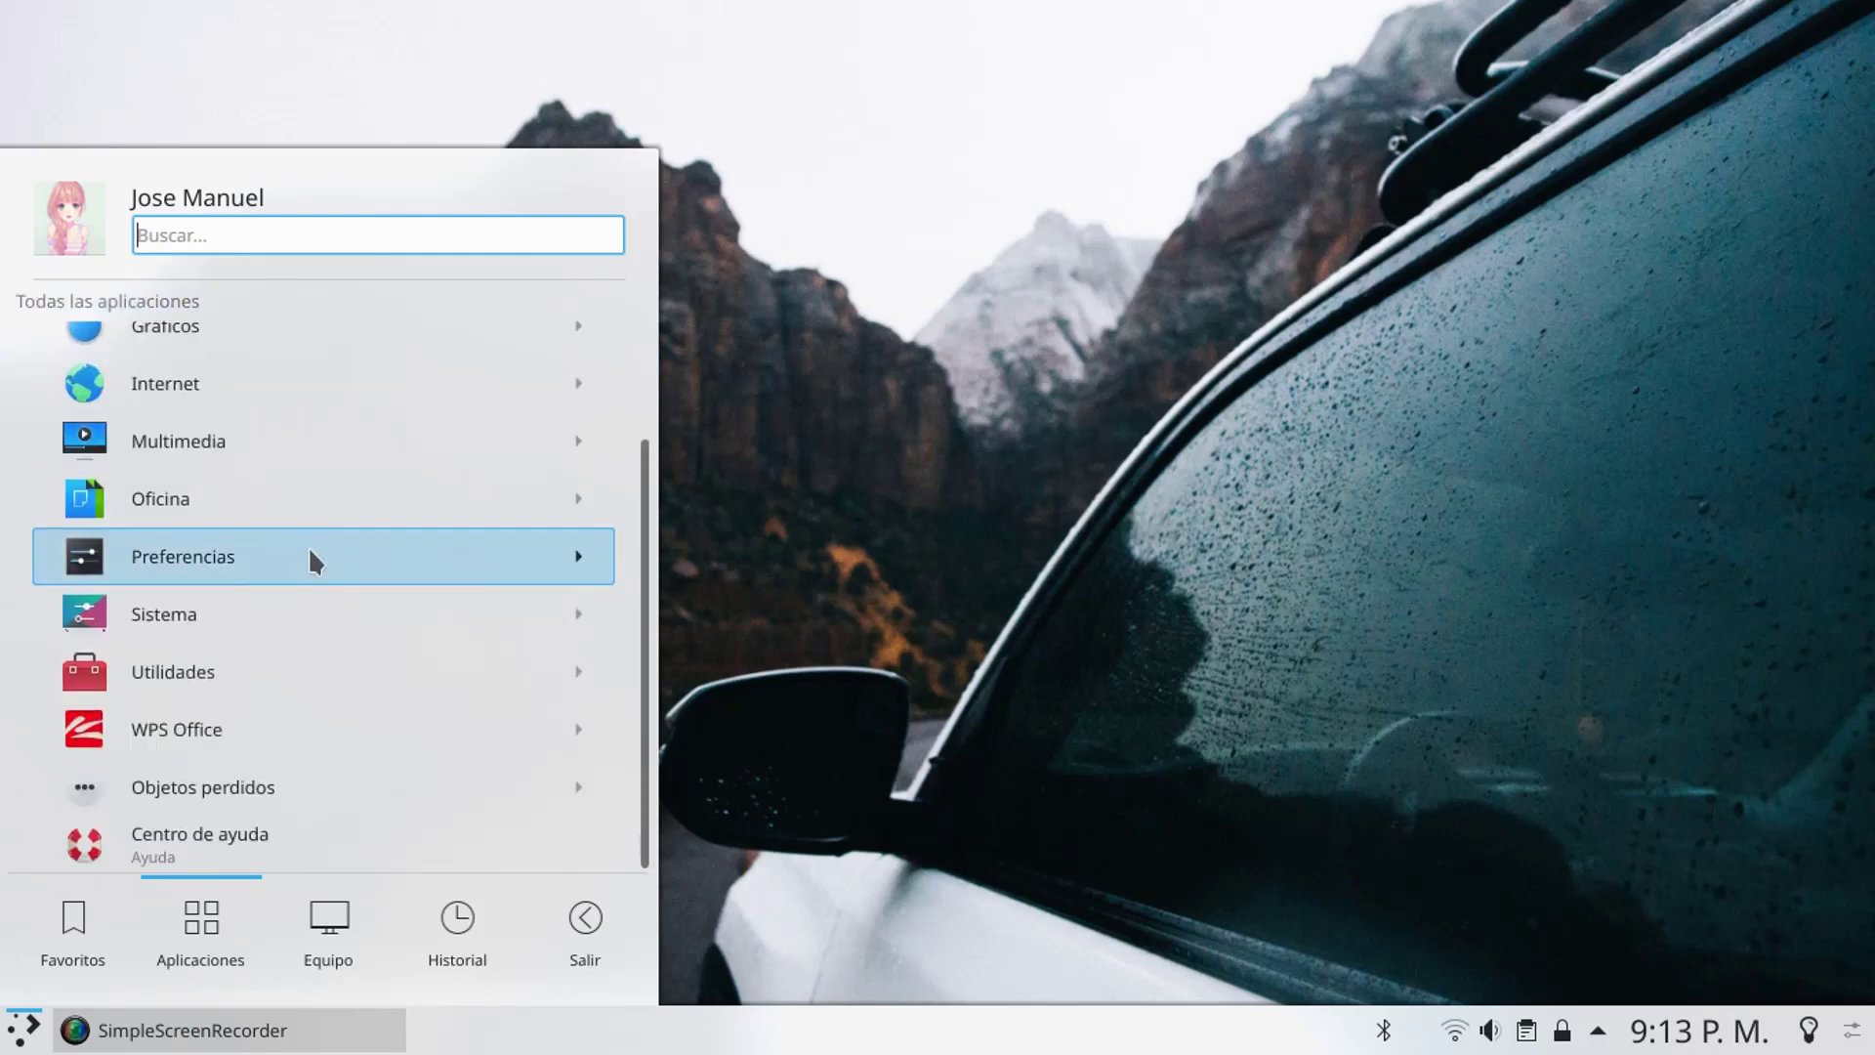
{"action": "left_click", "coordinate": [267, 621]}
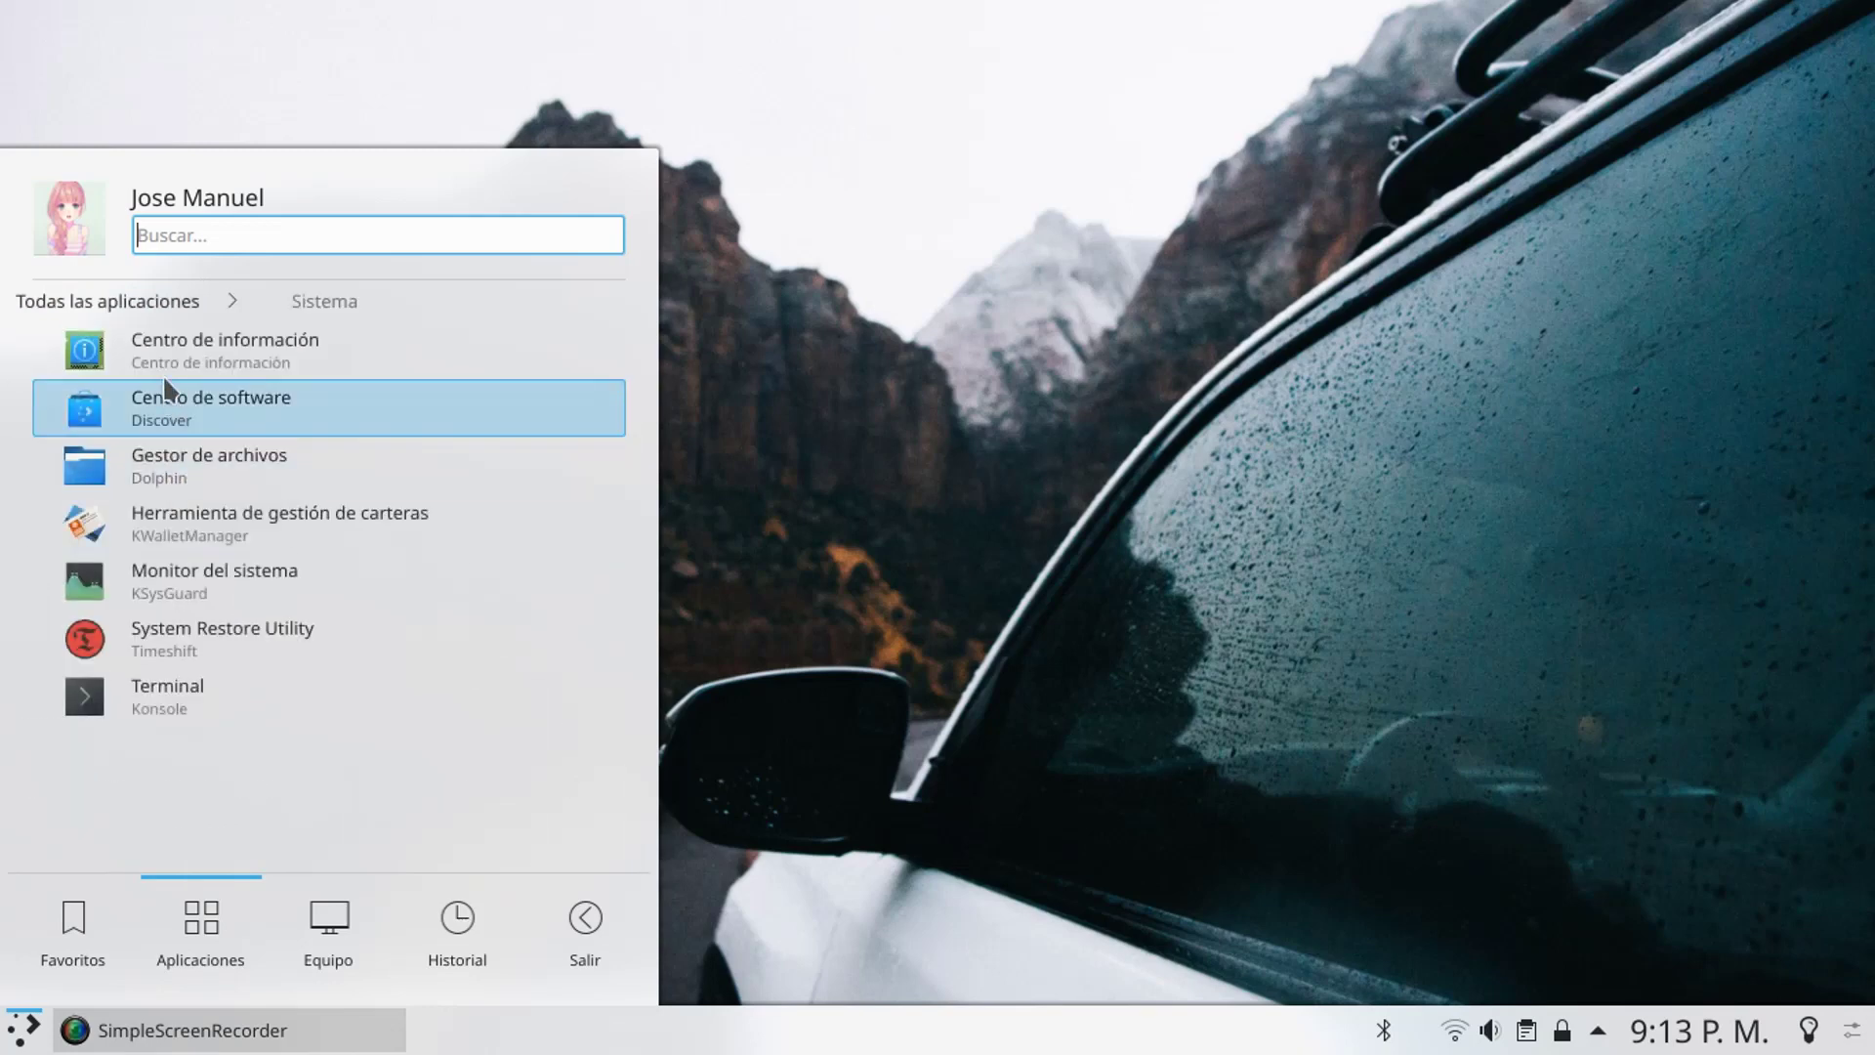
{"action": "left_click", "coordinate": [129, 300]}
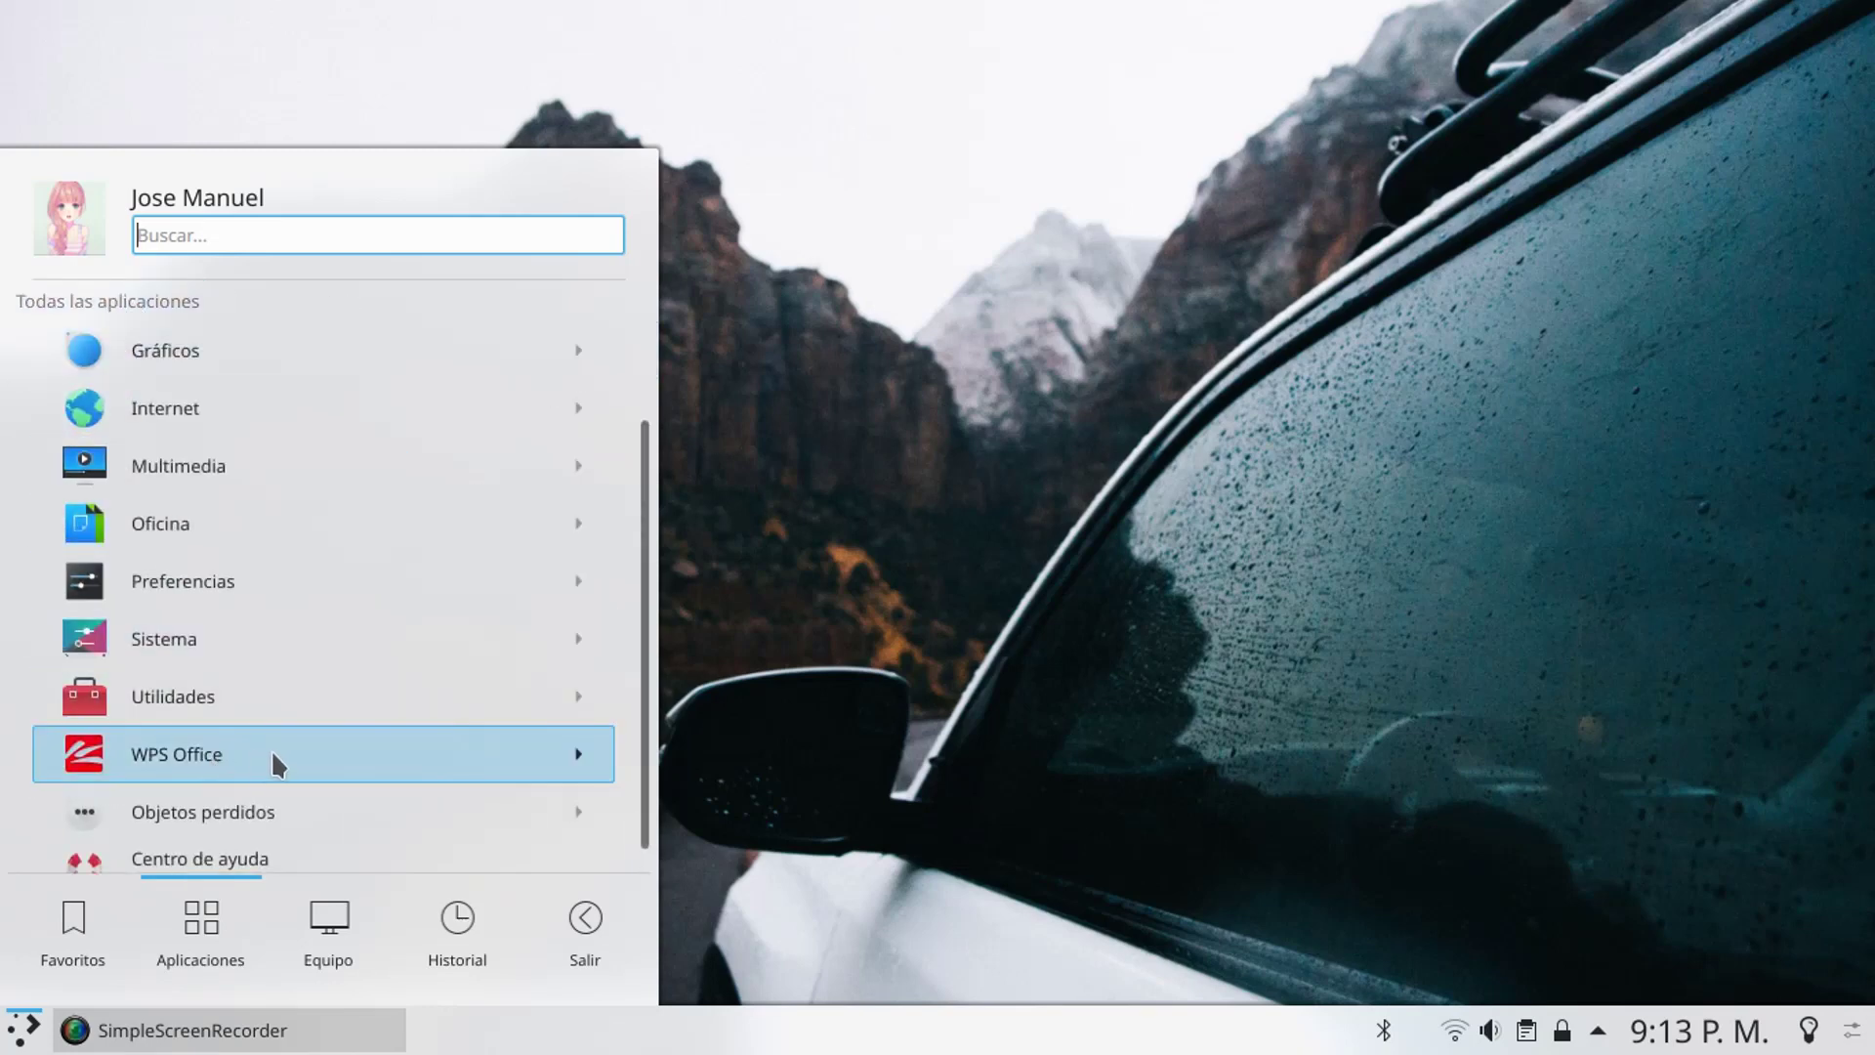
- Look through the launcher's Equipo section, covering its applications, places, remote locations, recently saved files and file searches
{"action": "left_click", "coordinate": [328, 918]}
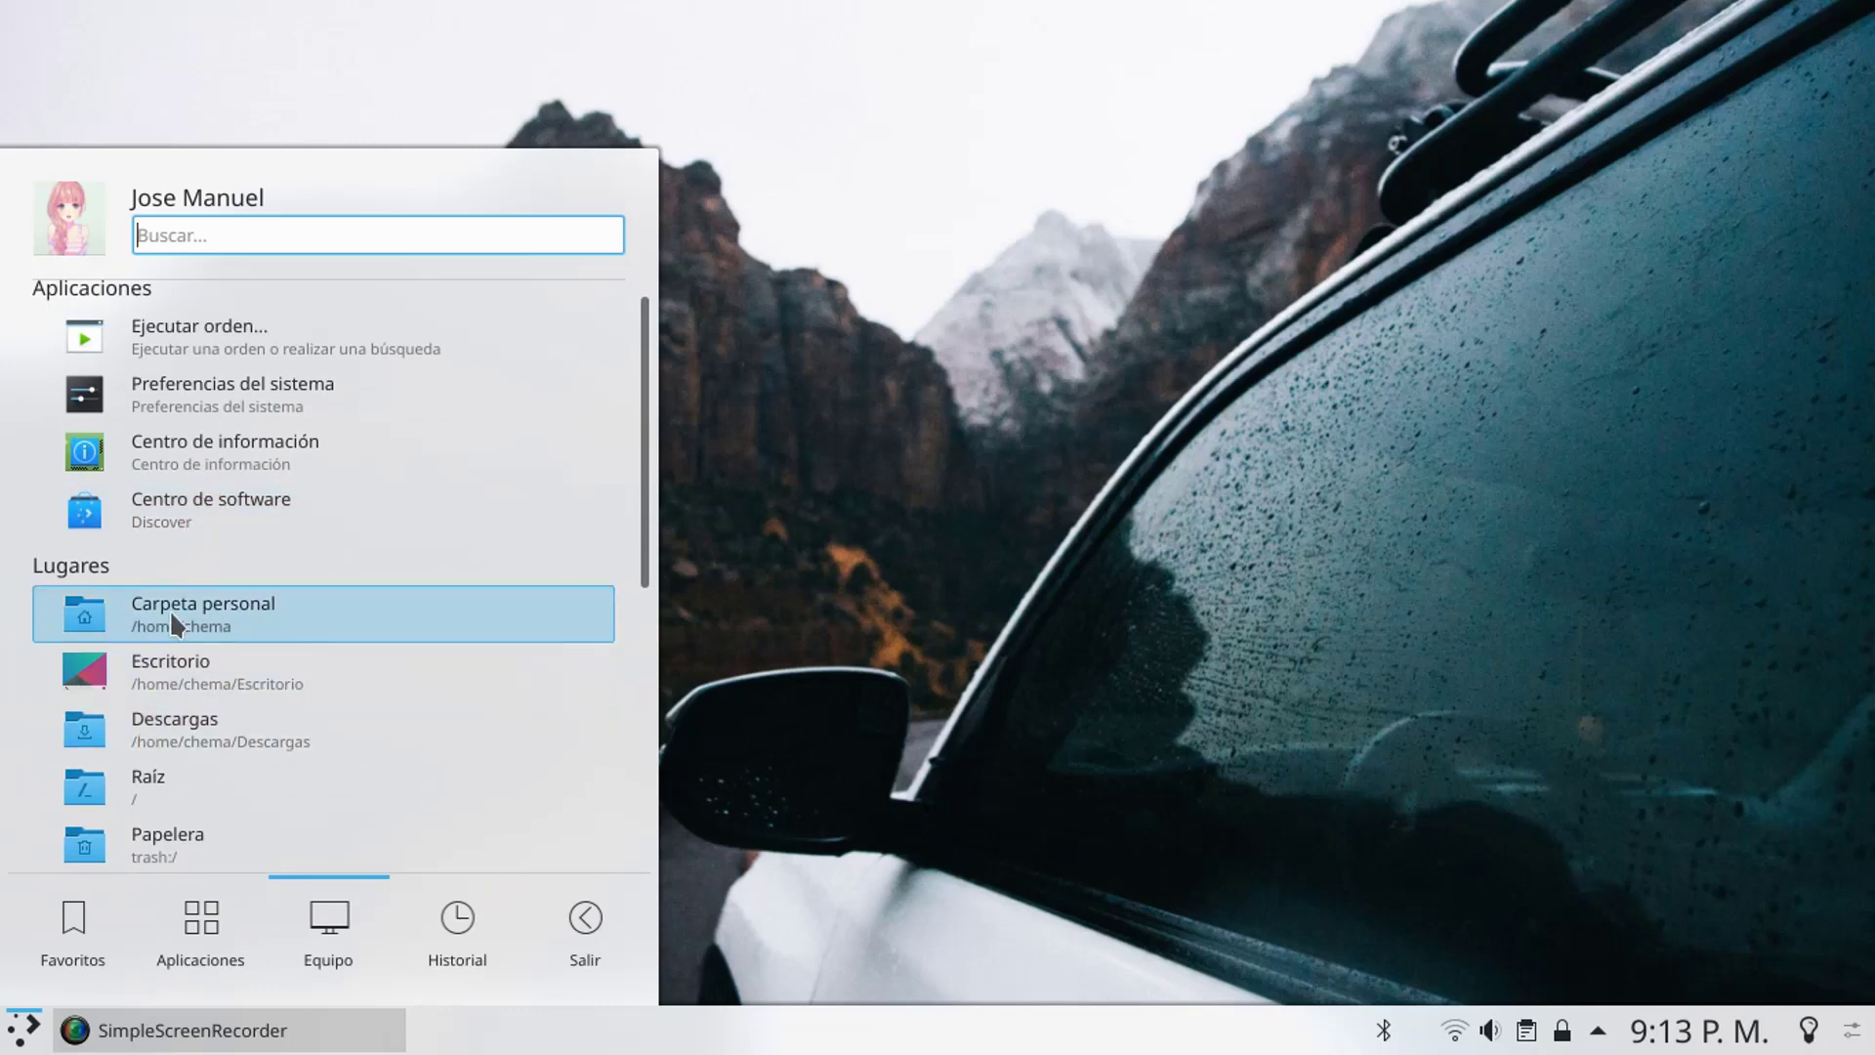
{"action": "scroll", "coordinate": [156, 615], "scroll_direction": "down", "scroll_amount": 3}
{"action": "scroll", "coordinate": [160, 627], "scroll_direction": "up", "scroll_amount": 3}
{"action": "scroll", "coordinate": [208, 625], "scroll_direction": "down", "scroll_amount": 5}
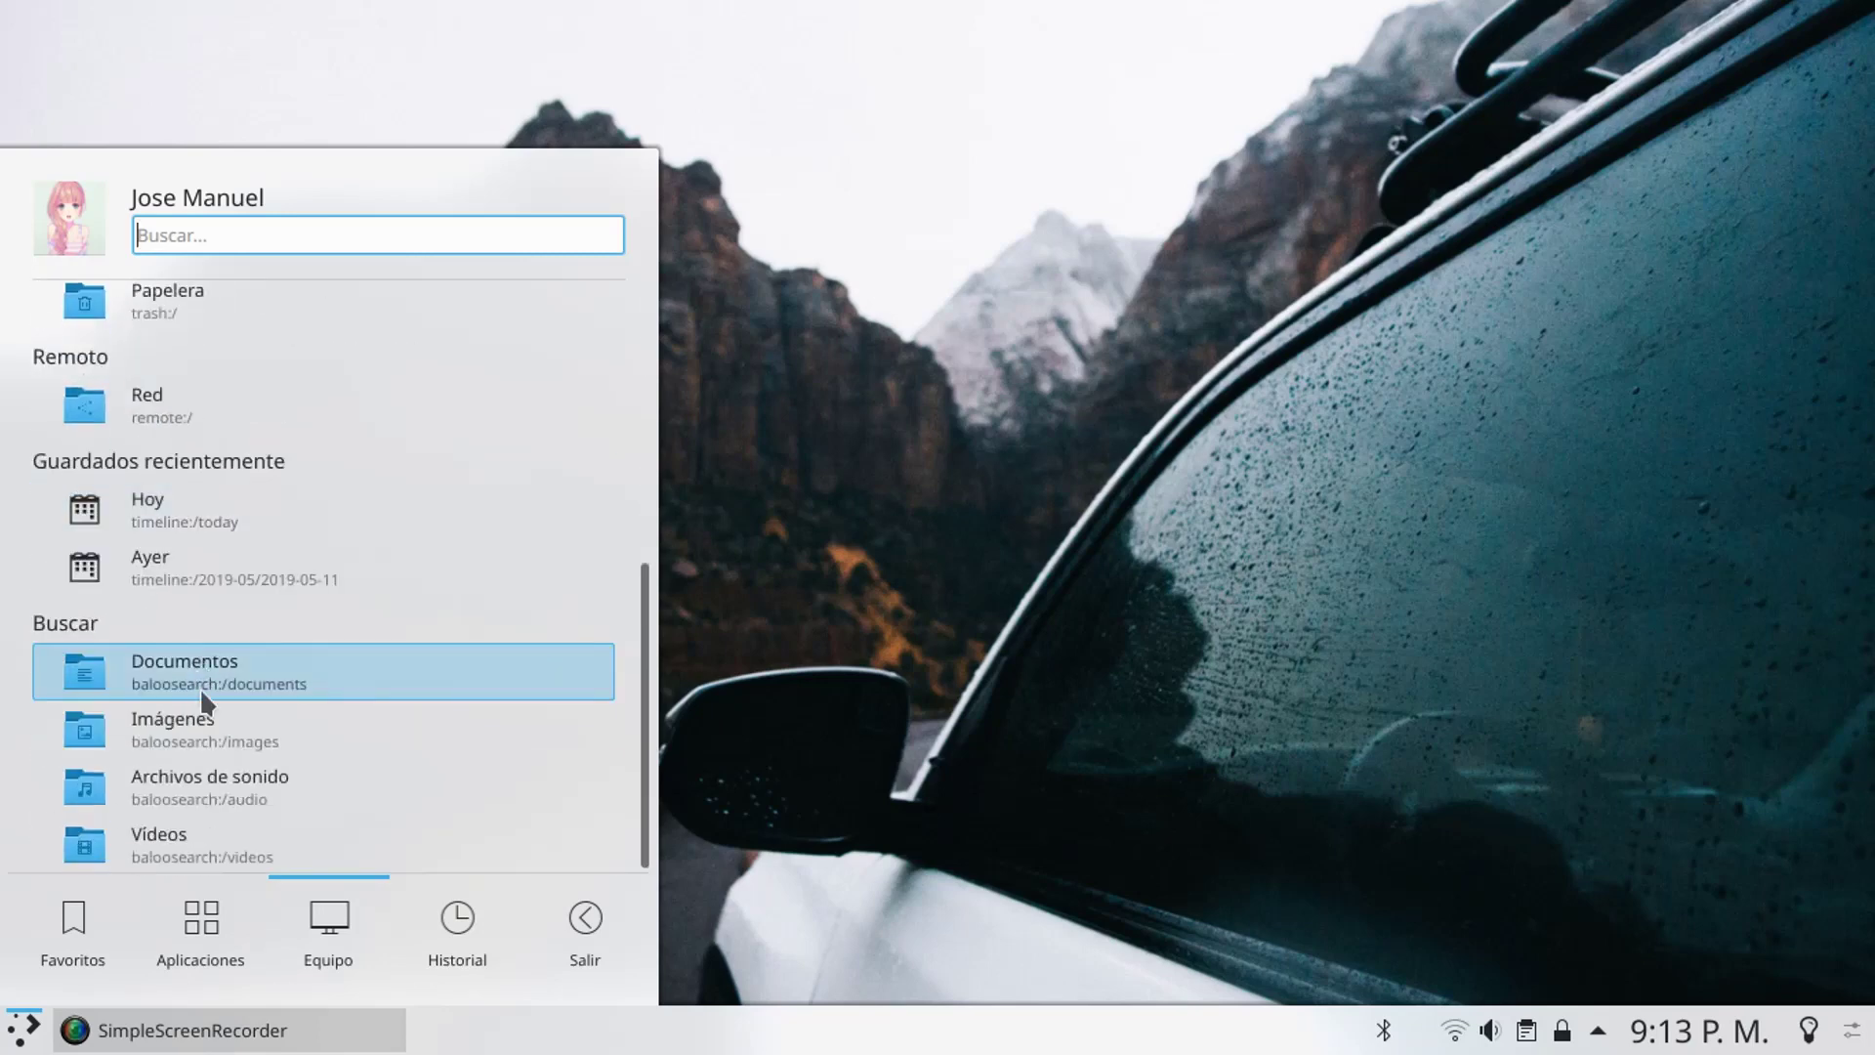
{"action": "scroll", "coordinate": [164, 702], "scroll_direction": "up", "scroll_amount": 3}
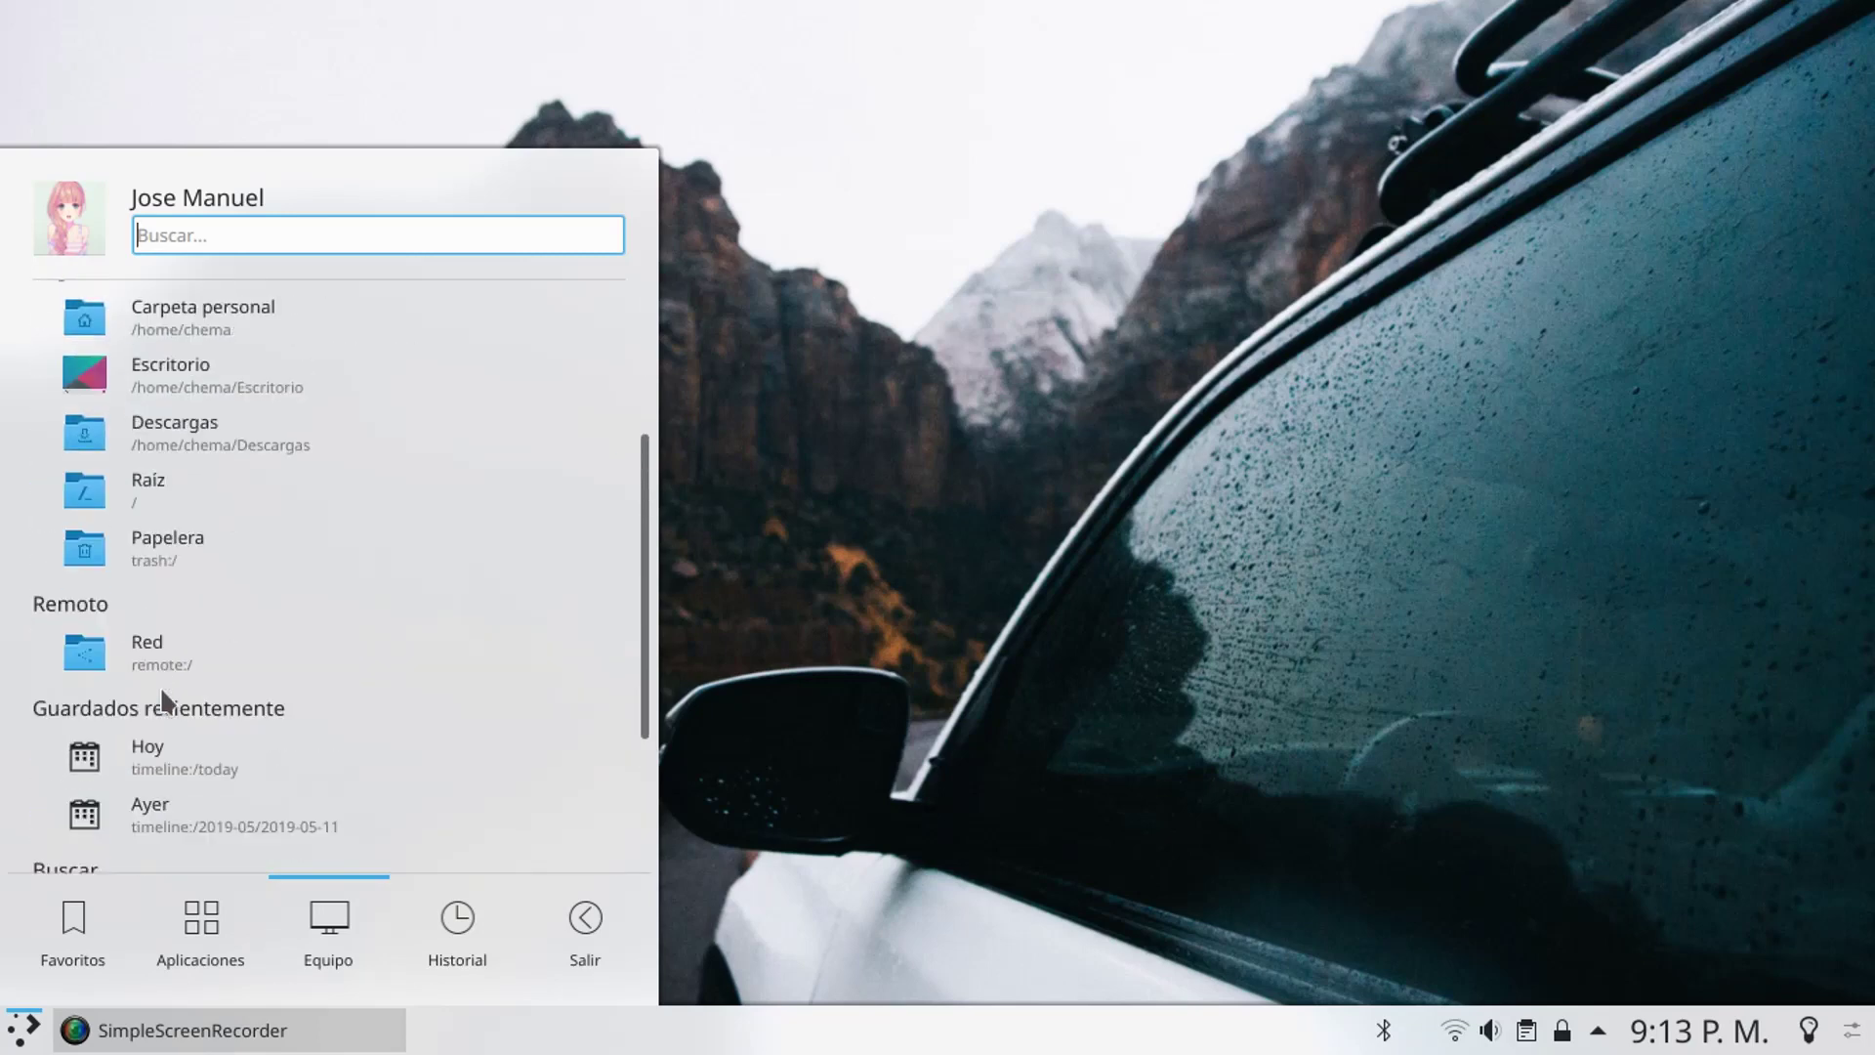
{"action": "scroll", "coordinate": [190, 617], "scroll_direction": "up", "scroll_amount": 4}
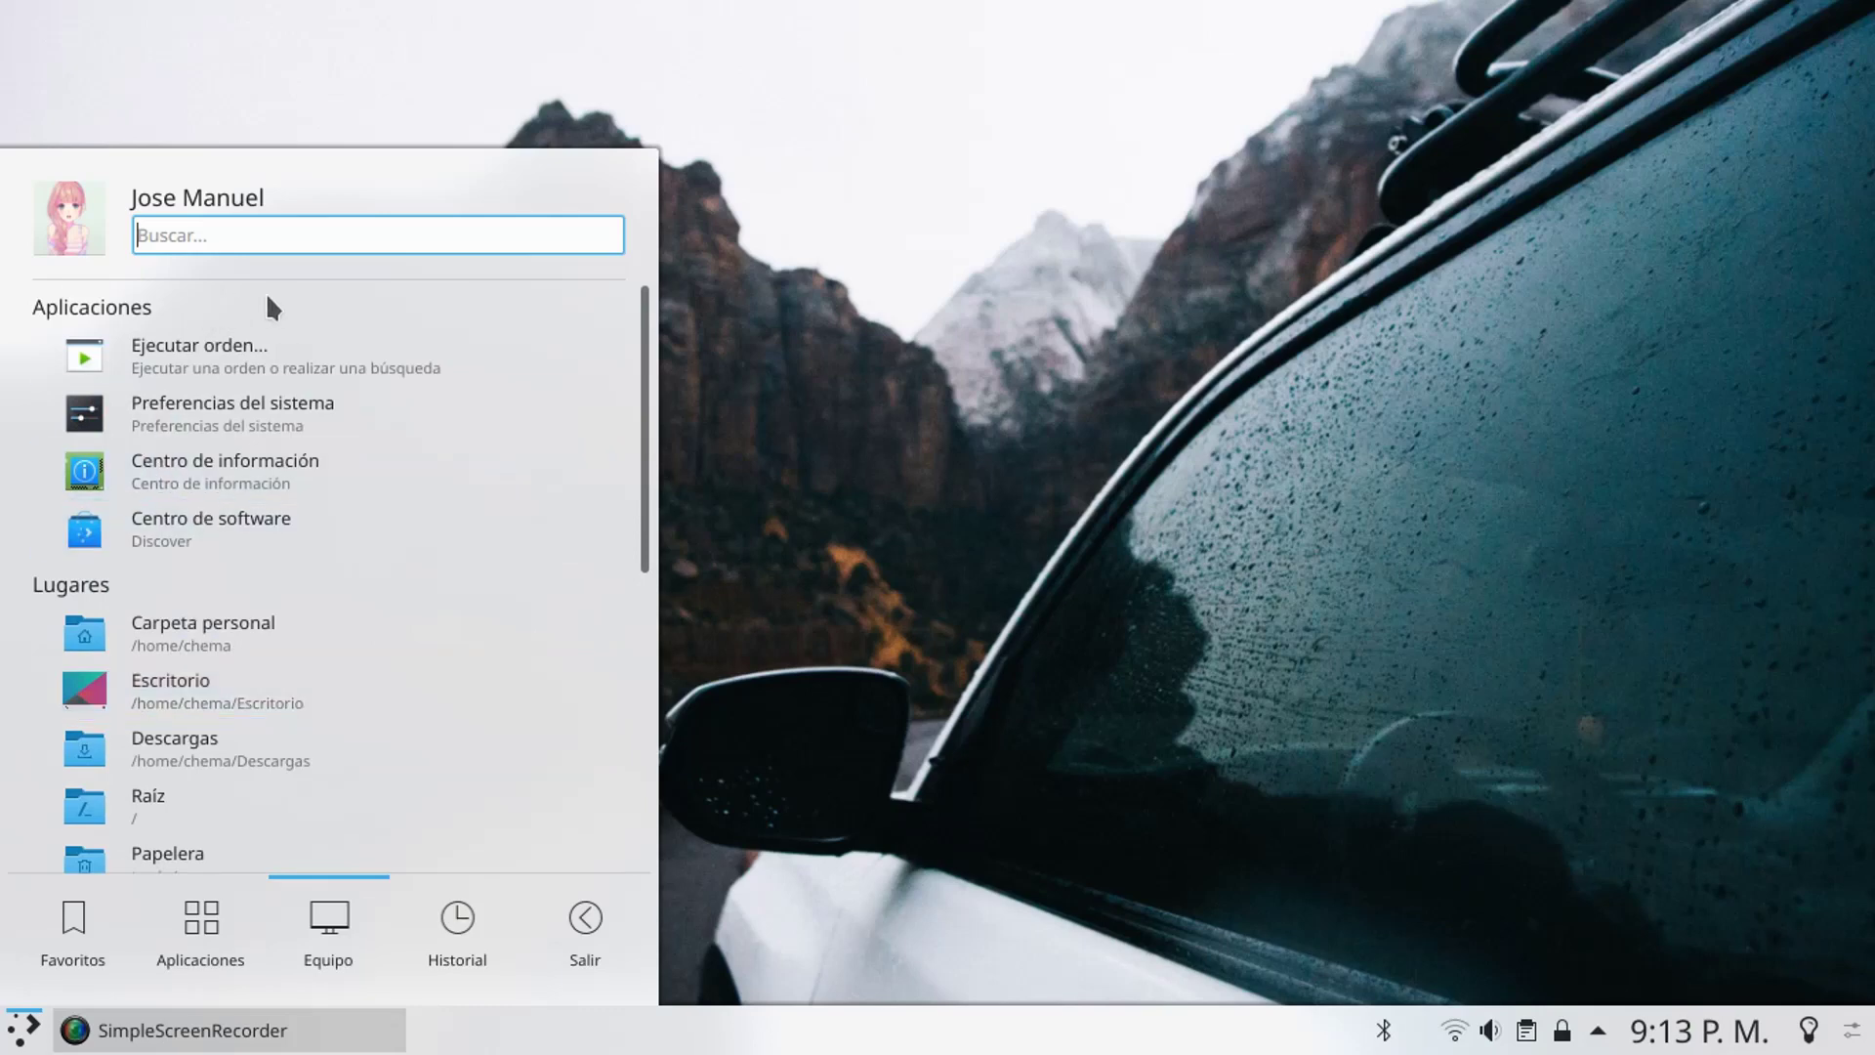
- Review the recently used applications and documents in Historial and the session and power options in Salir
{"action": "left_click", "coordinate": [452, 918]}
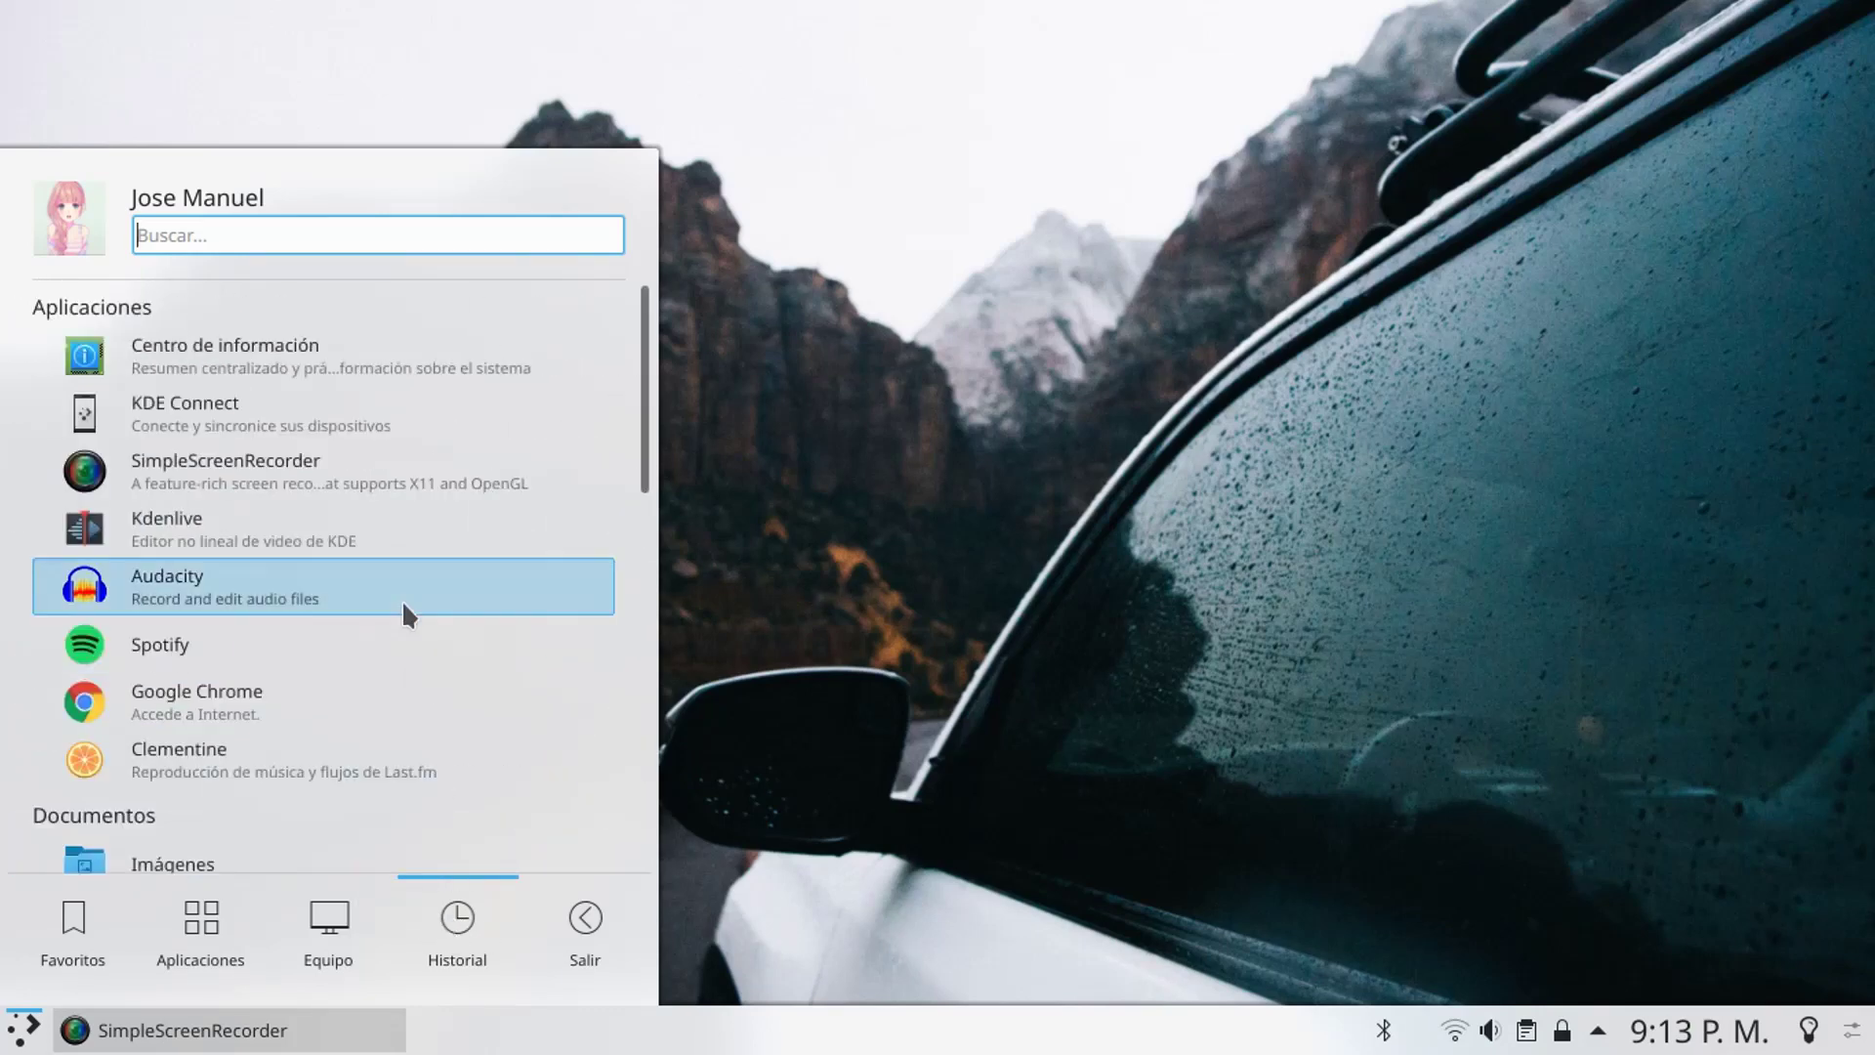
{"action": "scroll", "coordinate": [390, 586], "scroll_direction": "down", "scroll_amount": 10}
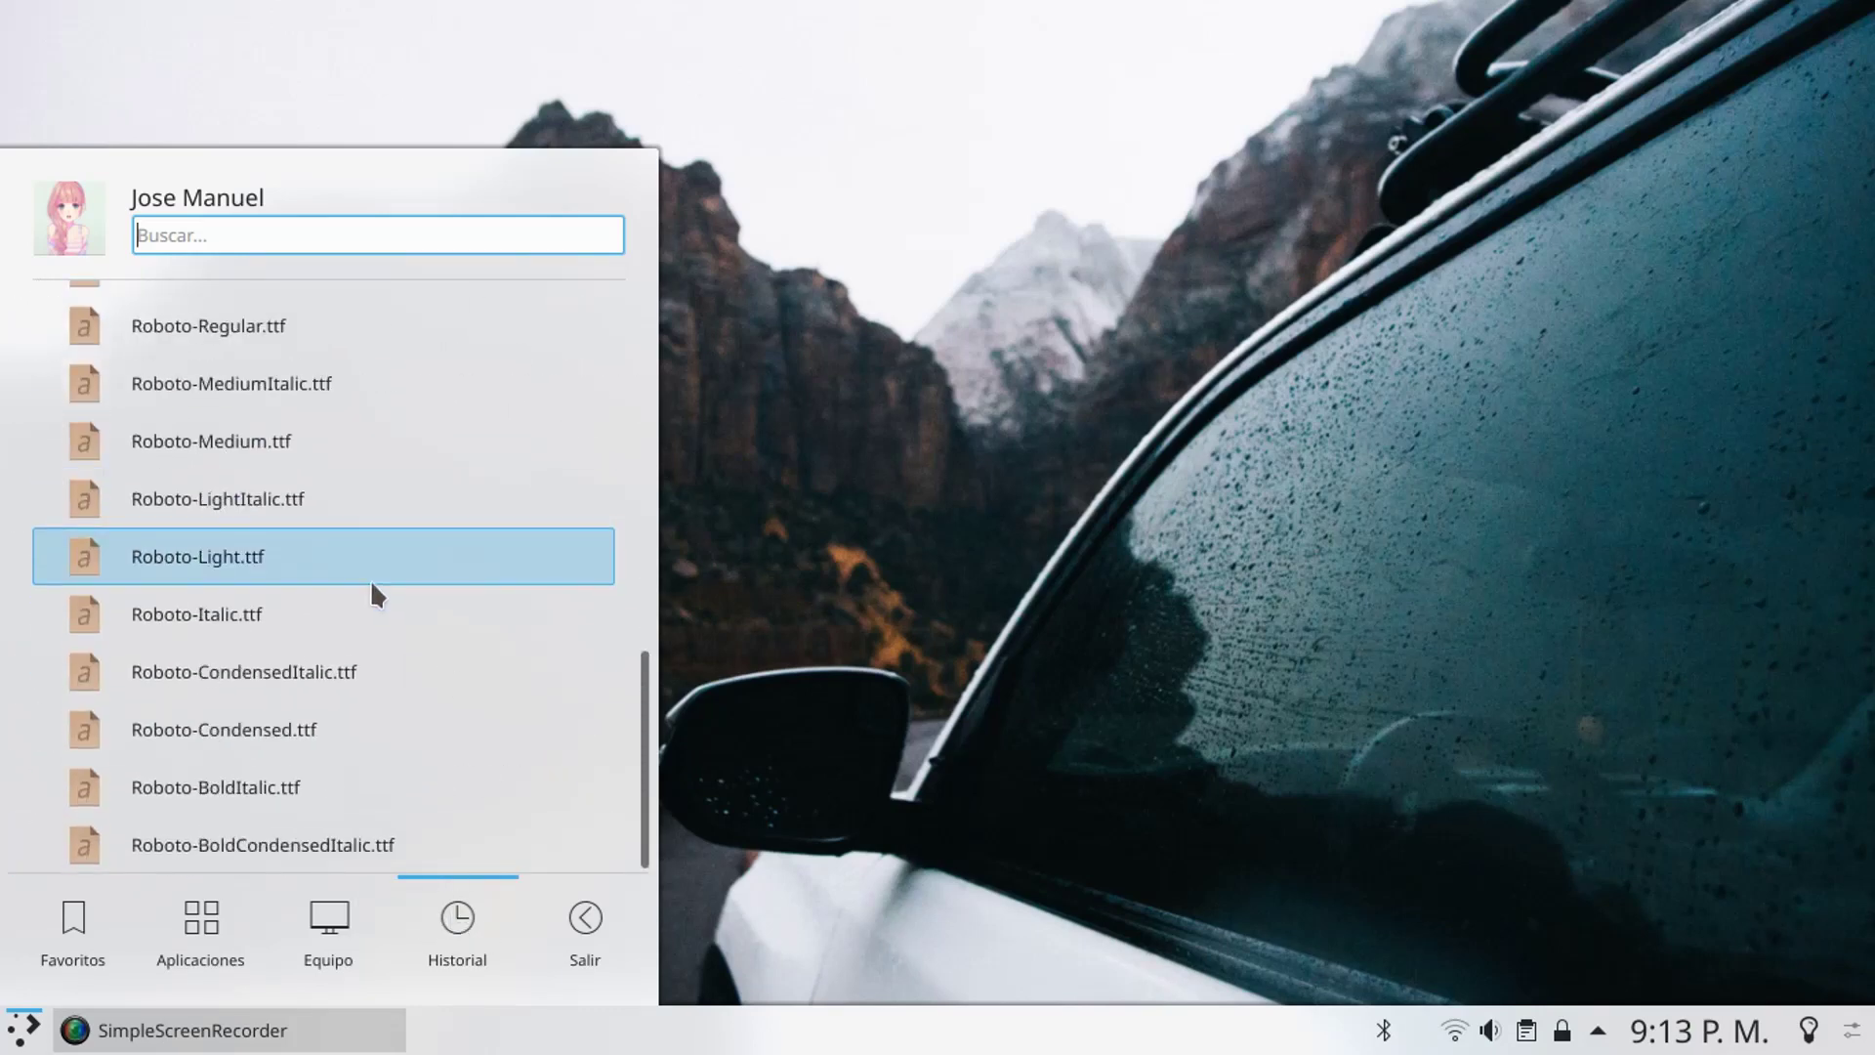
{"action": "mouse_move", "coordinate": [579, 938]}
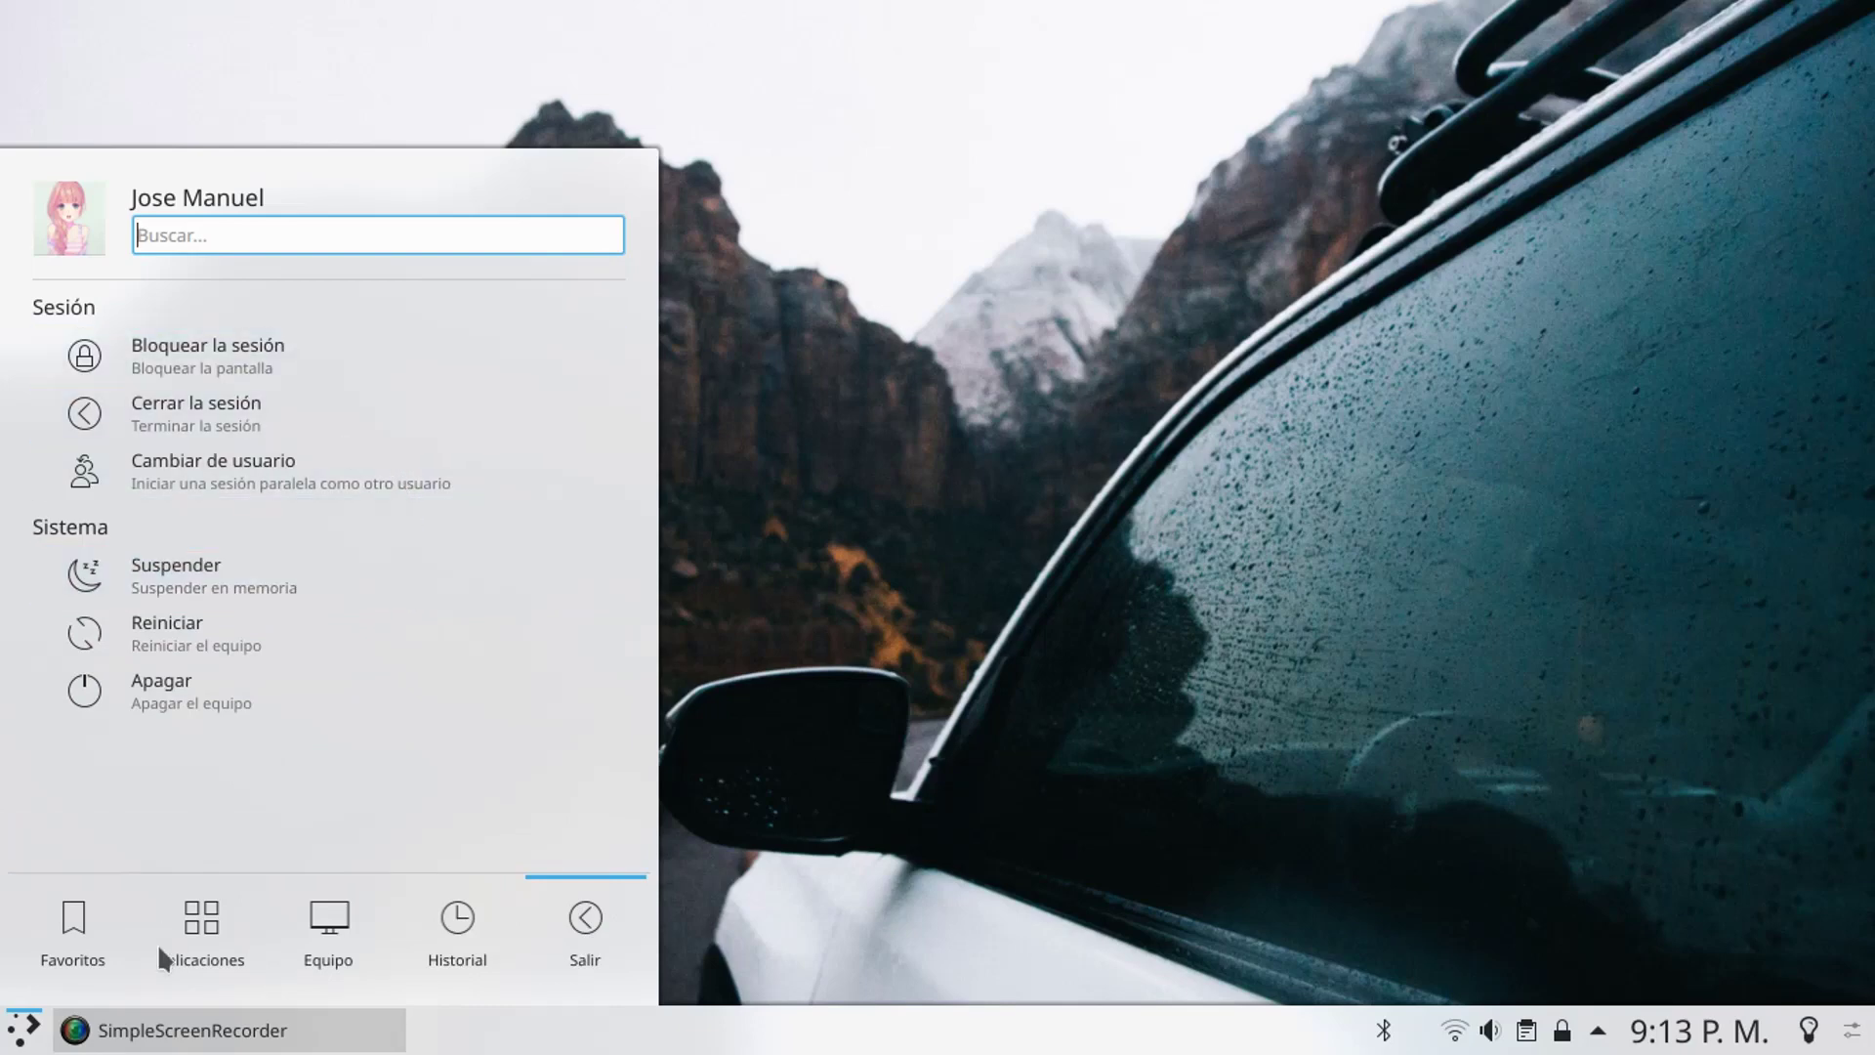
- Show the launcher's favourites and search the launcher for "firefox"
{"action": "mouse_move", "coordinate": [22, 946]}
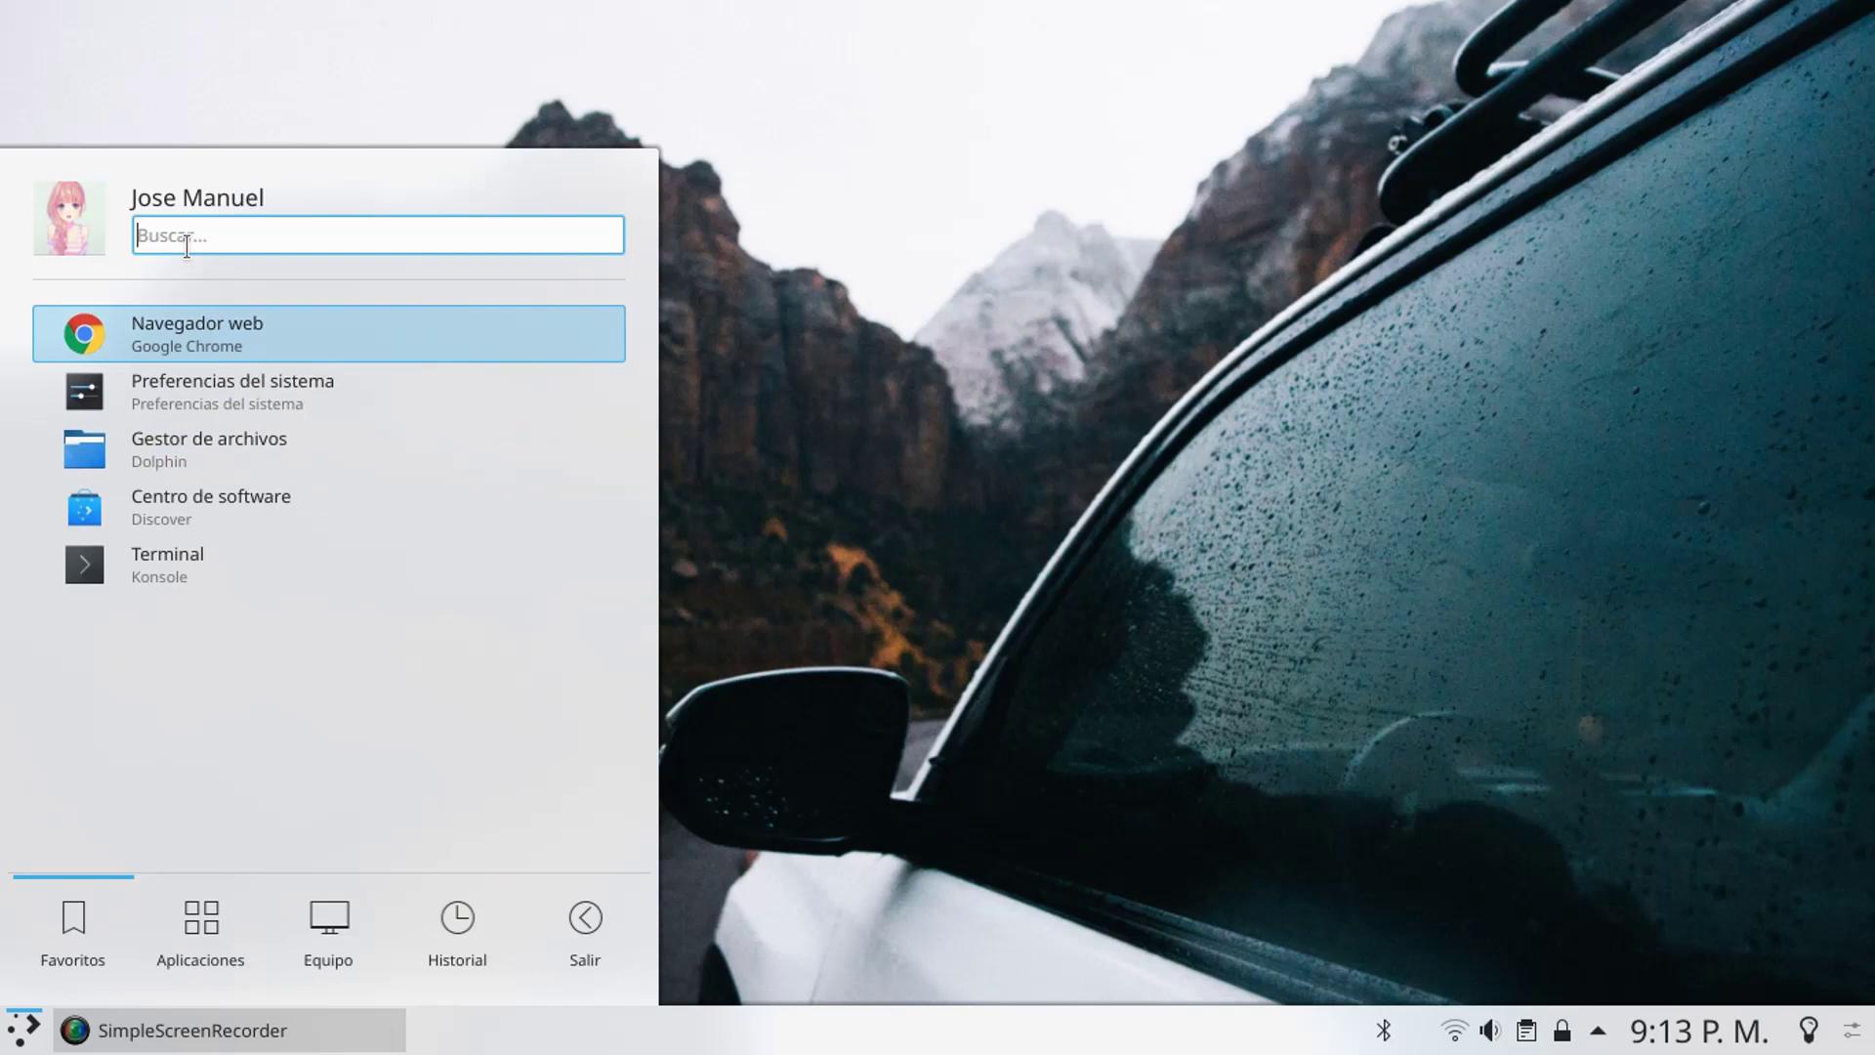
{"action": "type", "text": "firefox"}
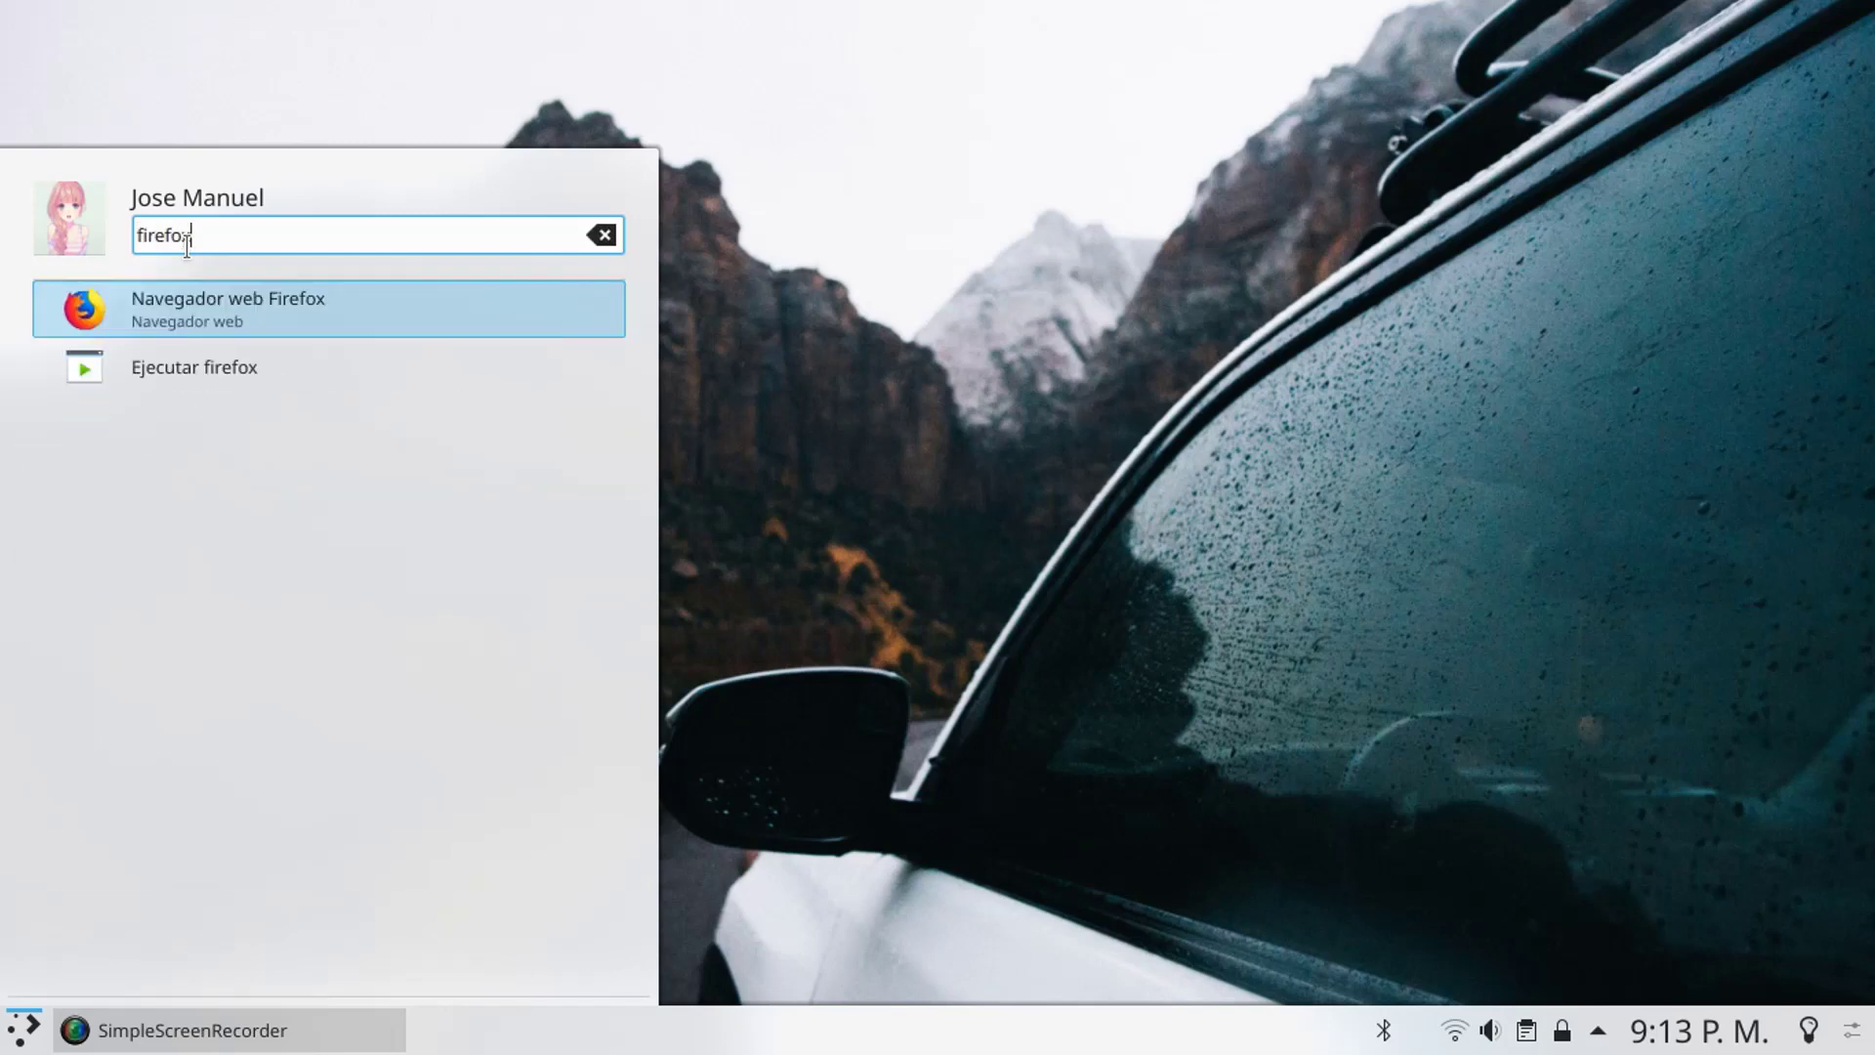
- Clear the "firefox" search from the application launcher to return to its favourites
{"action": "key", "text": "BackSpace"}
{"action": "key", "text": "BackSpace"}
{"action": "key", "text": "BackSpace"}
{"action": "key", "text": "BackSpace"}
{"action": "key", "text": "BackSpace"}
{"action": "key", "text": "BackSpace"}
{"action": "key", "text": "BackSpace"}
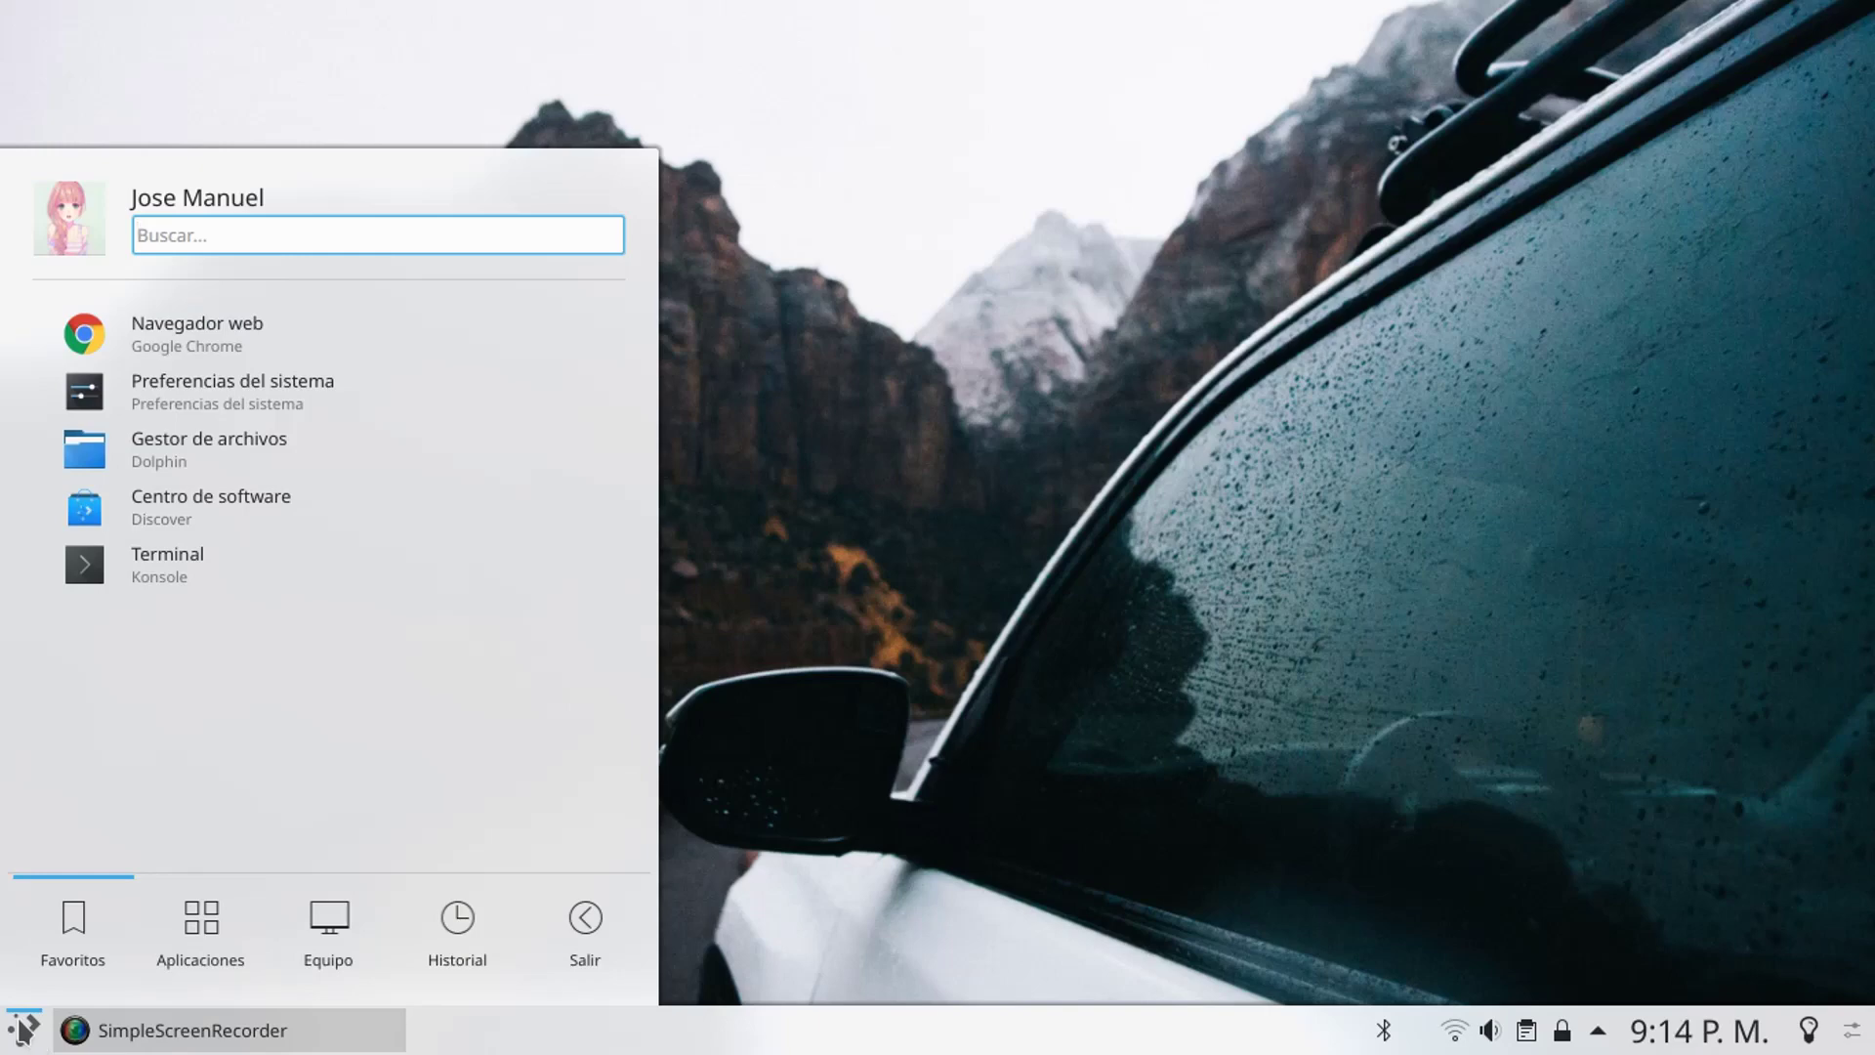
- Replace the application launcher with the Menú de aplicaciones alternative and open it
{"action": "right_click", "coordinate": [19, 1027]}
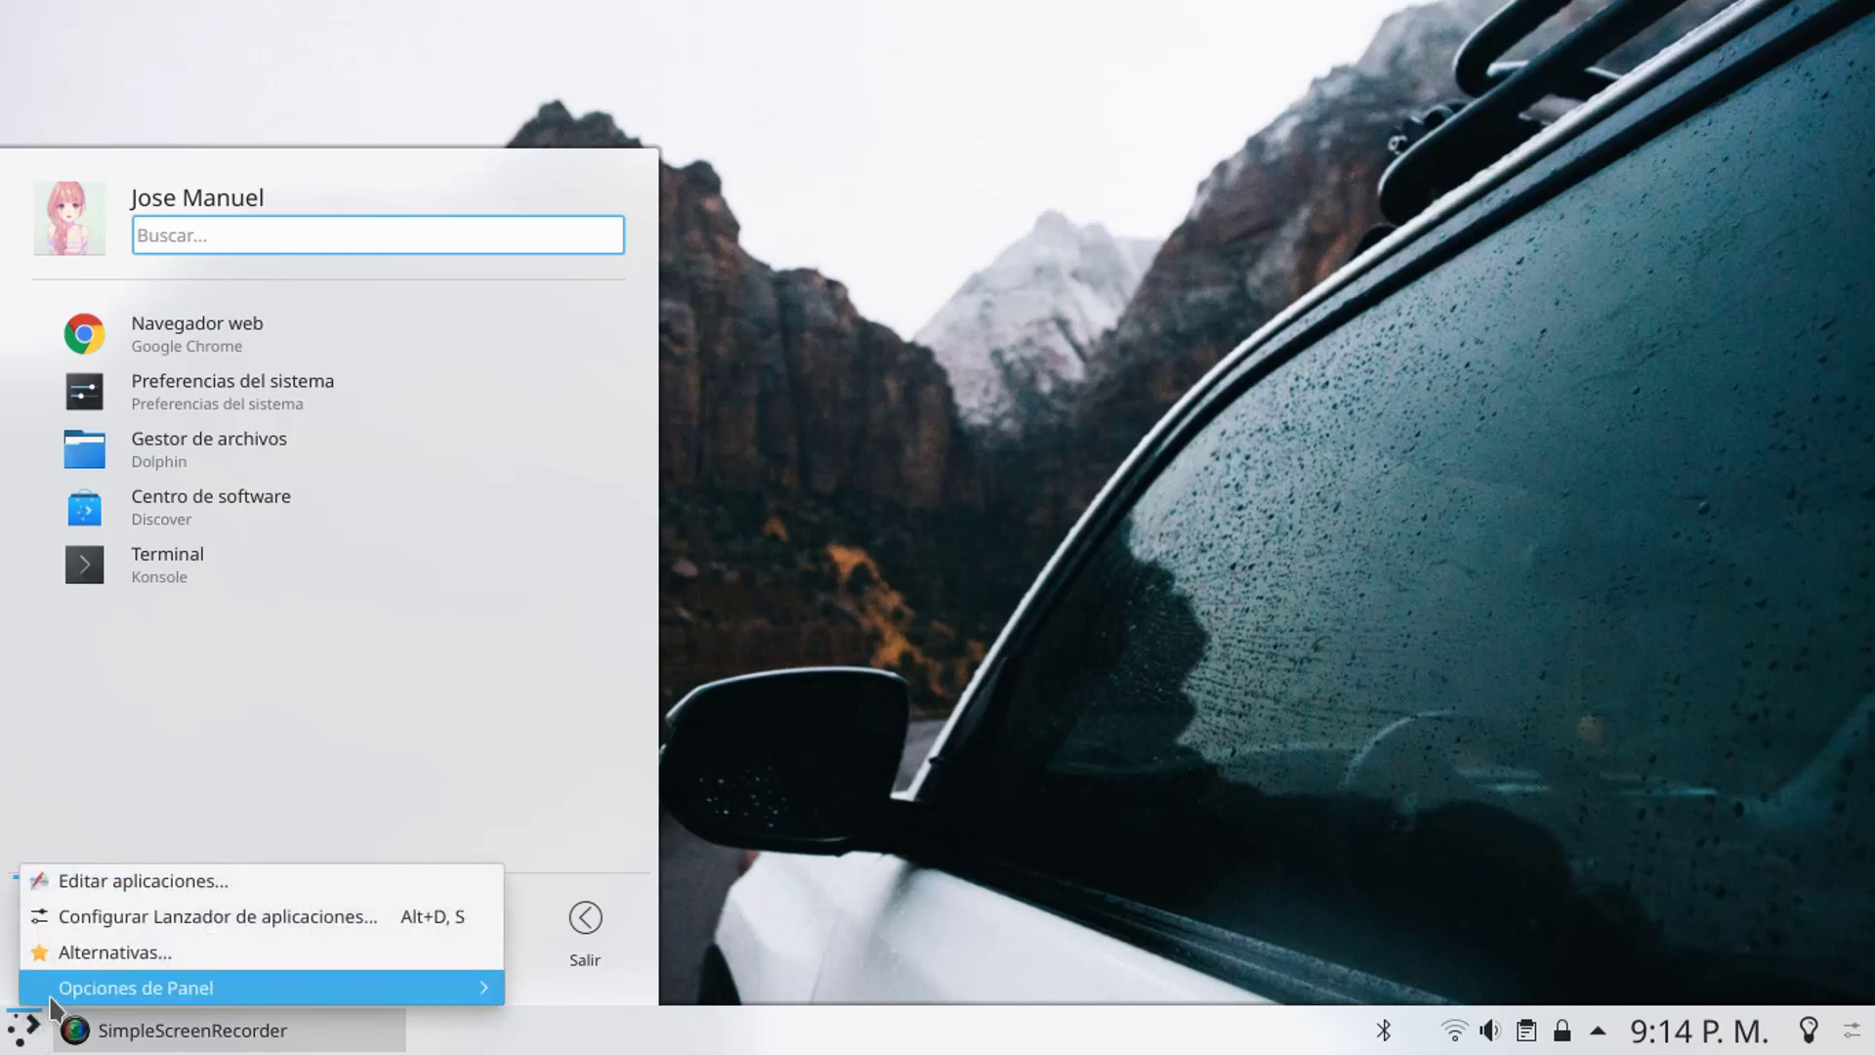
{"action": "left_click", "coordinate": [102, 953]}
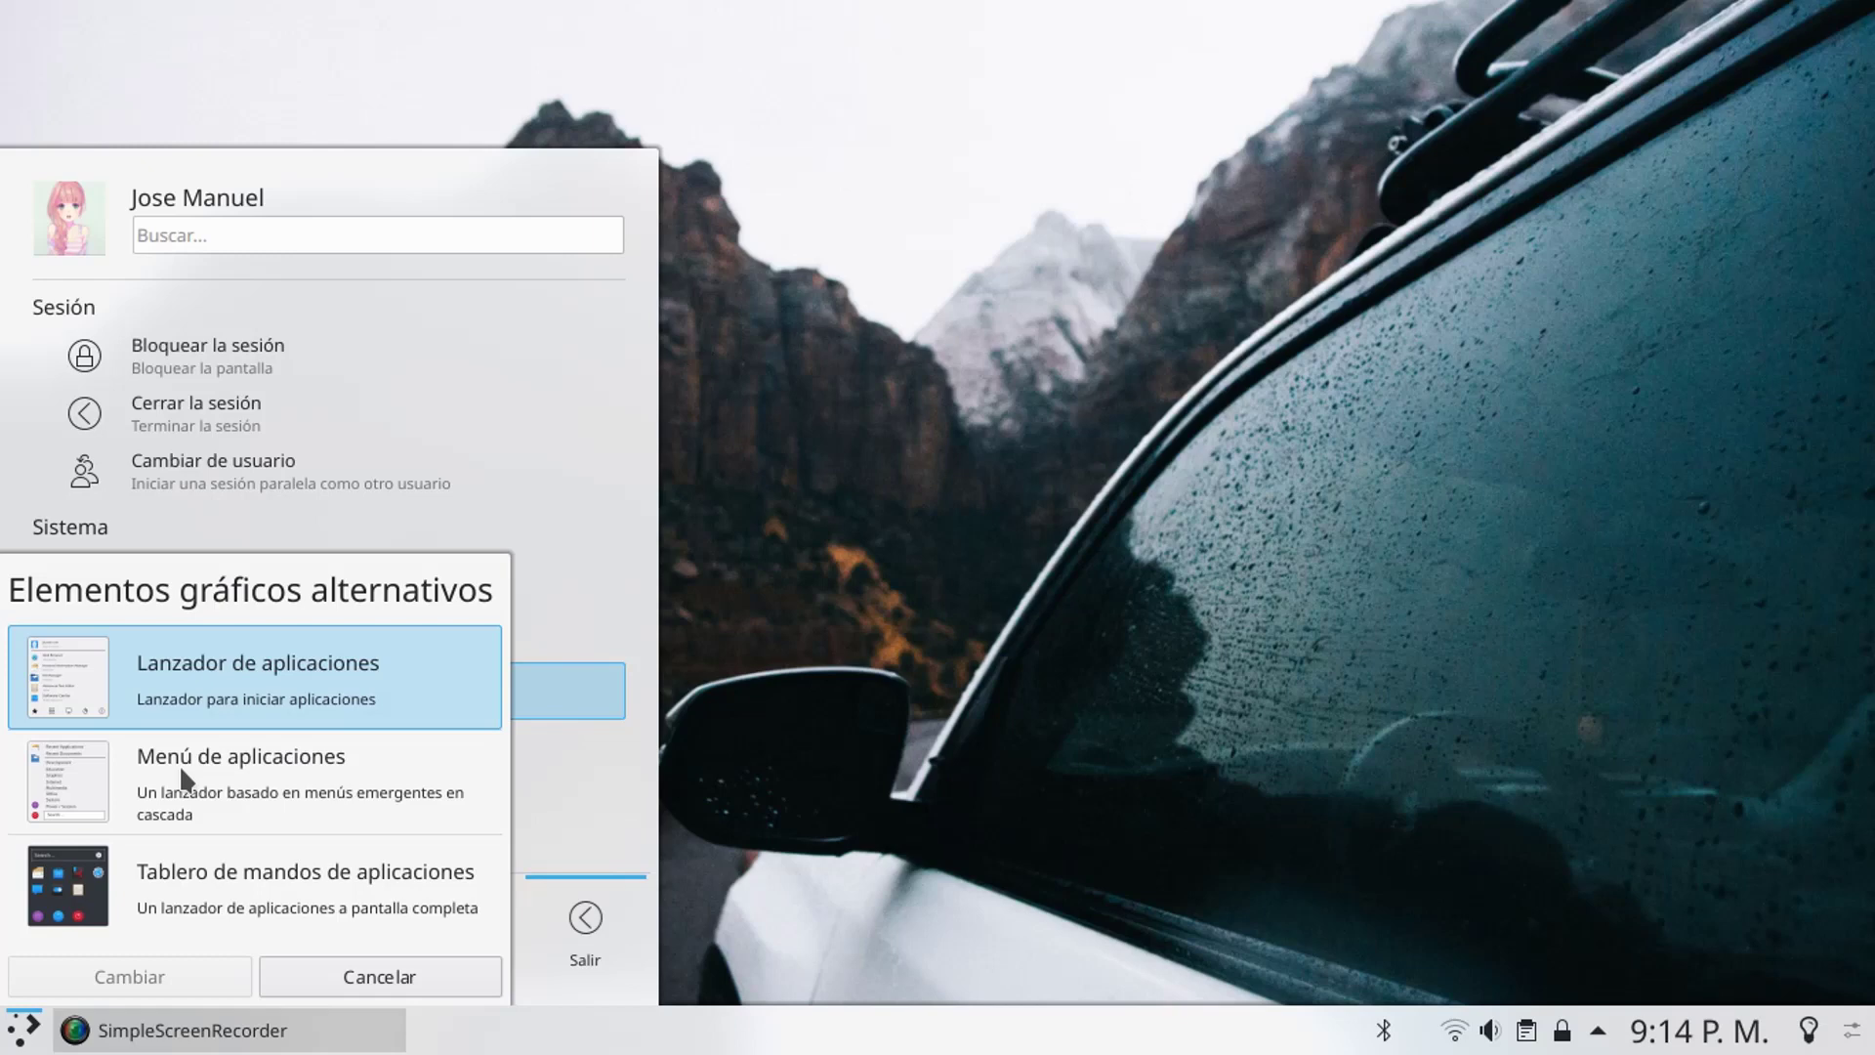
{"action": "left_click", "coordinate": [179, 764]}
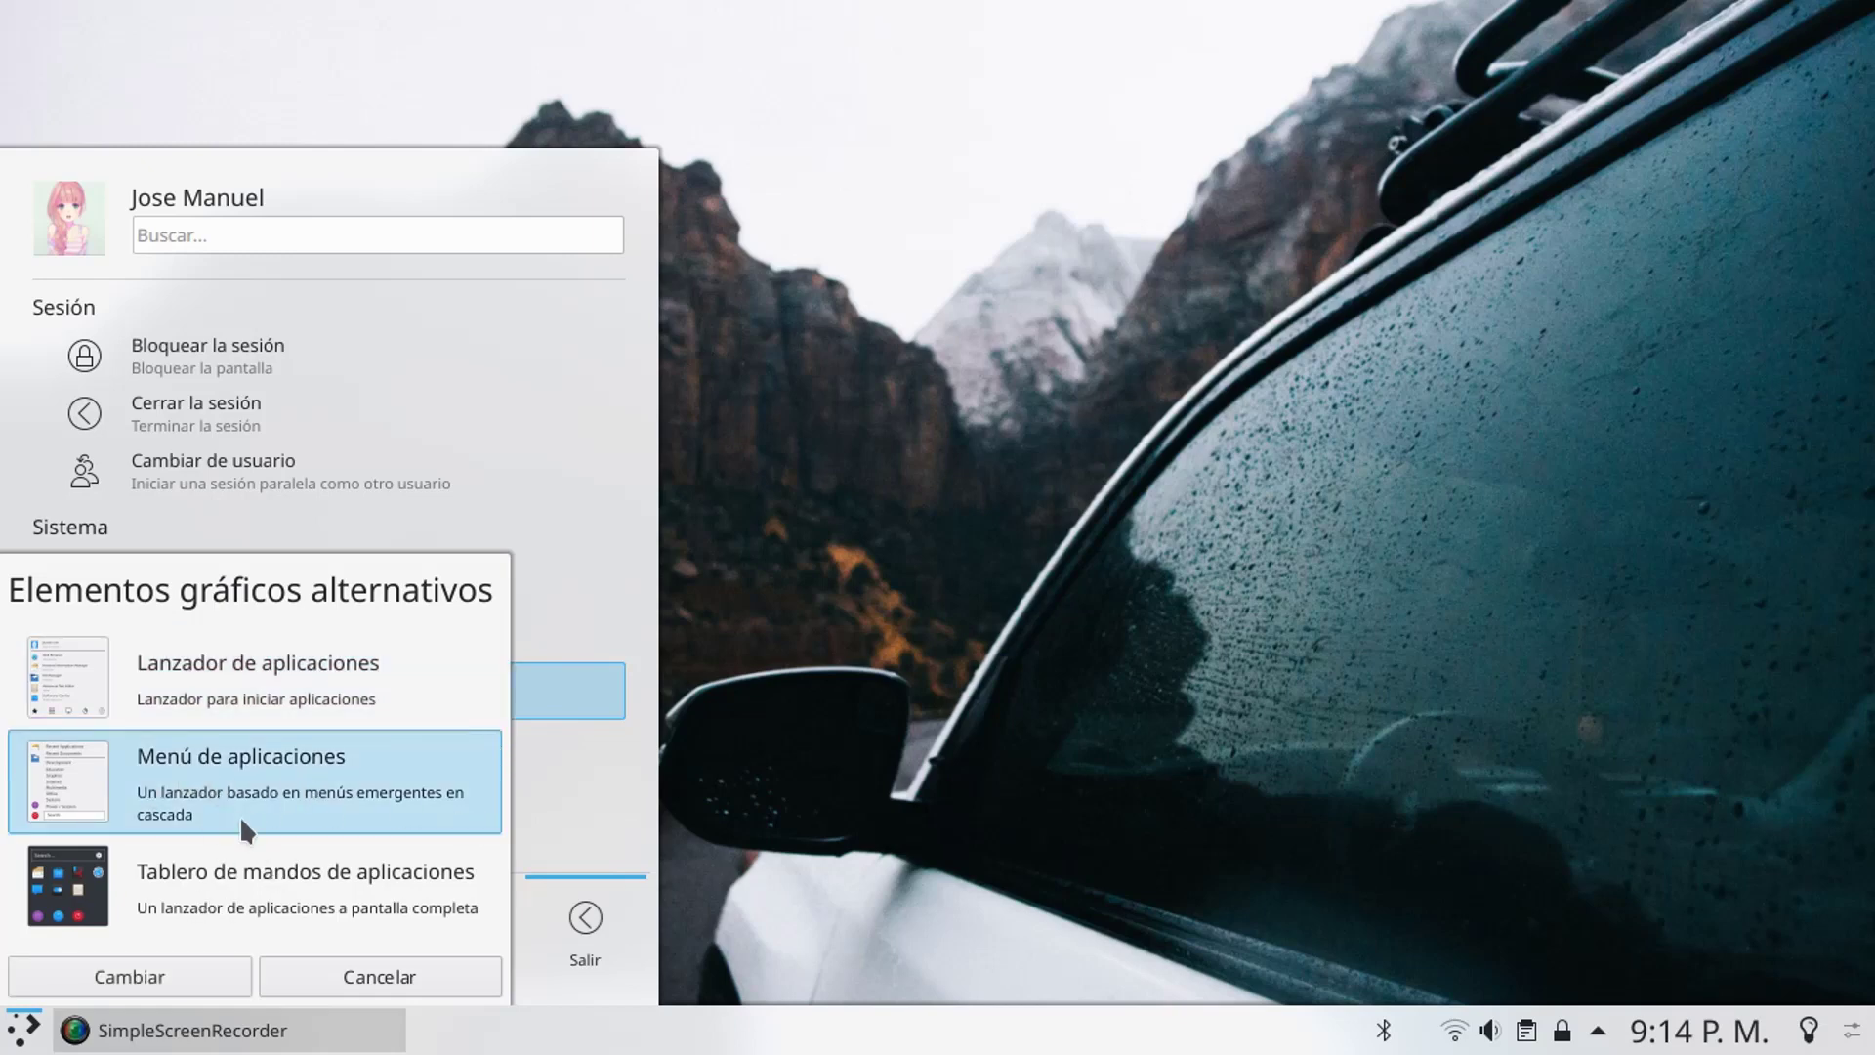
{"action": "left_click", "coordinate": [185, 975]}
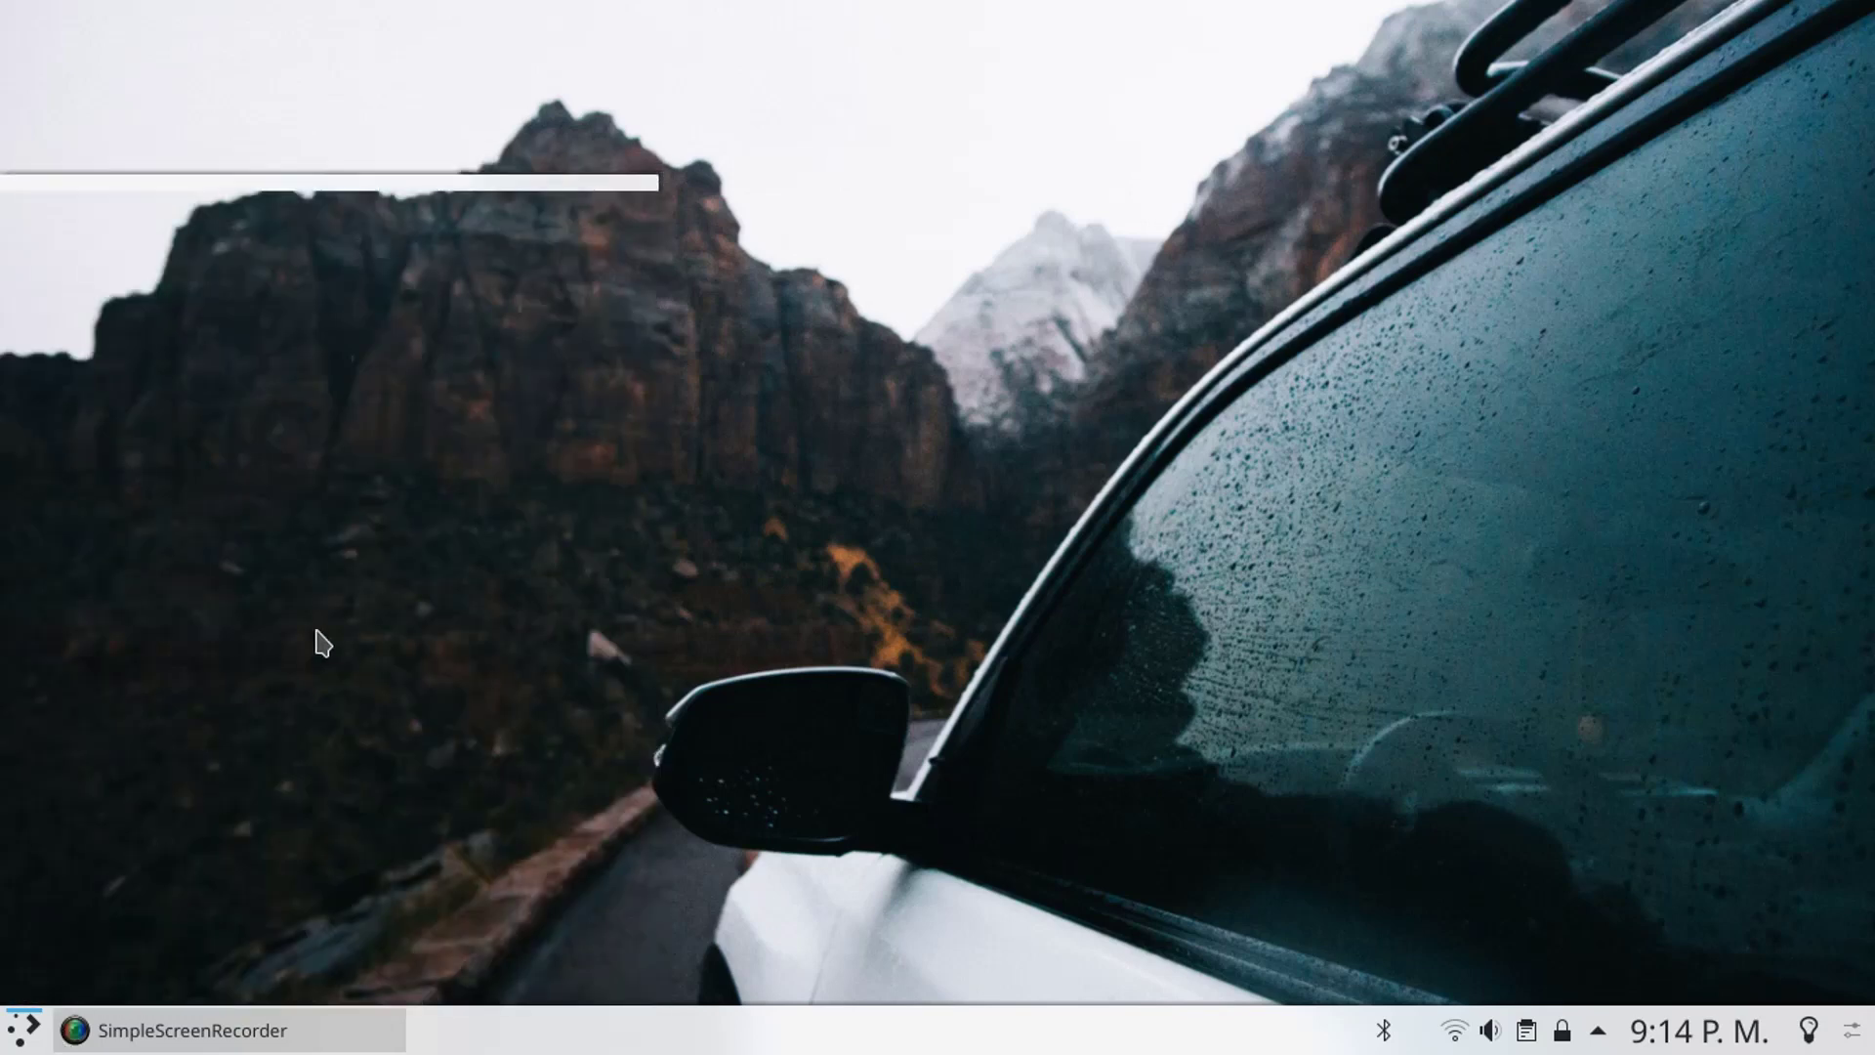
{"action": "left_click", "coordinate": [6, 1041]}
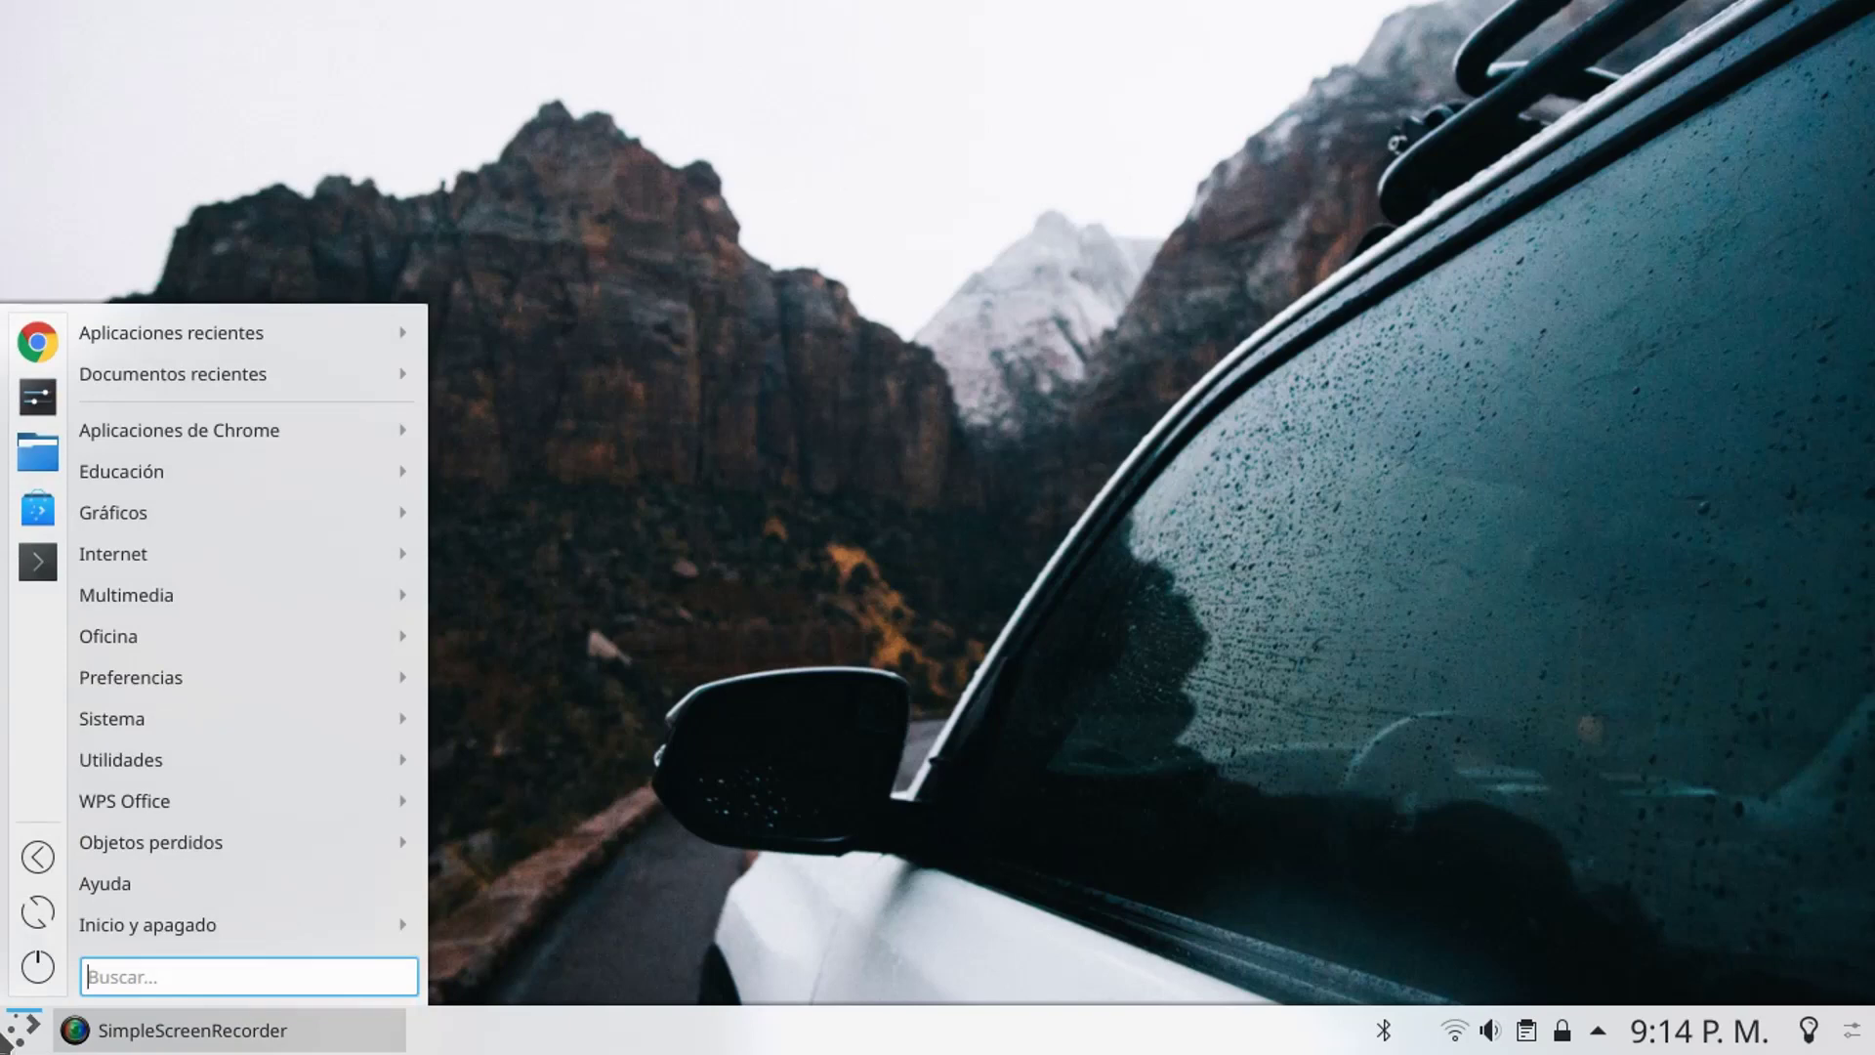
- Replace the cascading launcher menu with the full-screen Tablero de mandos de aplicaciones alternative
{"action": "right_click", "coordinate": [12, 1037]}
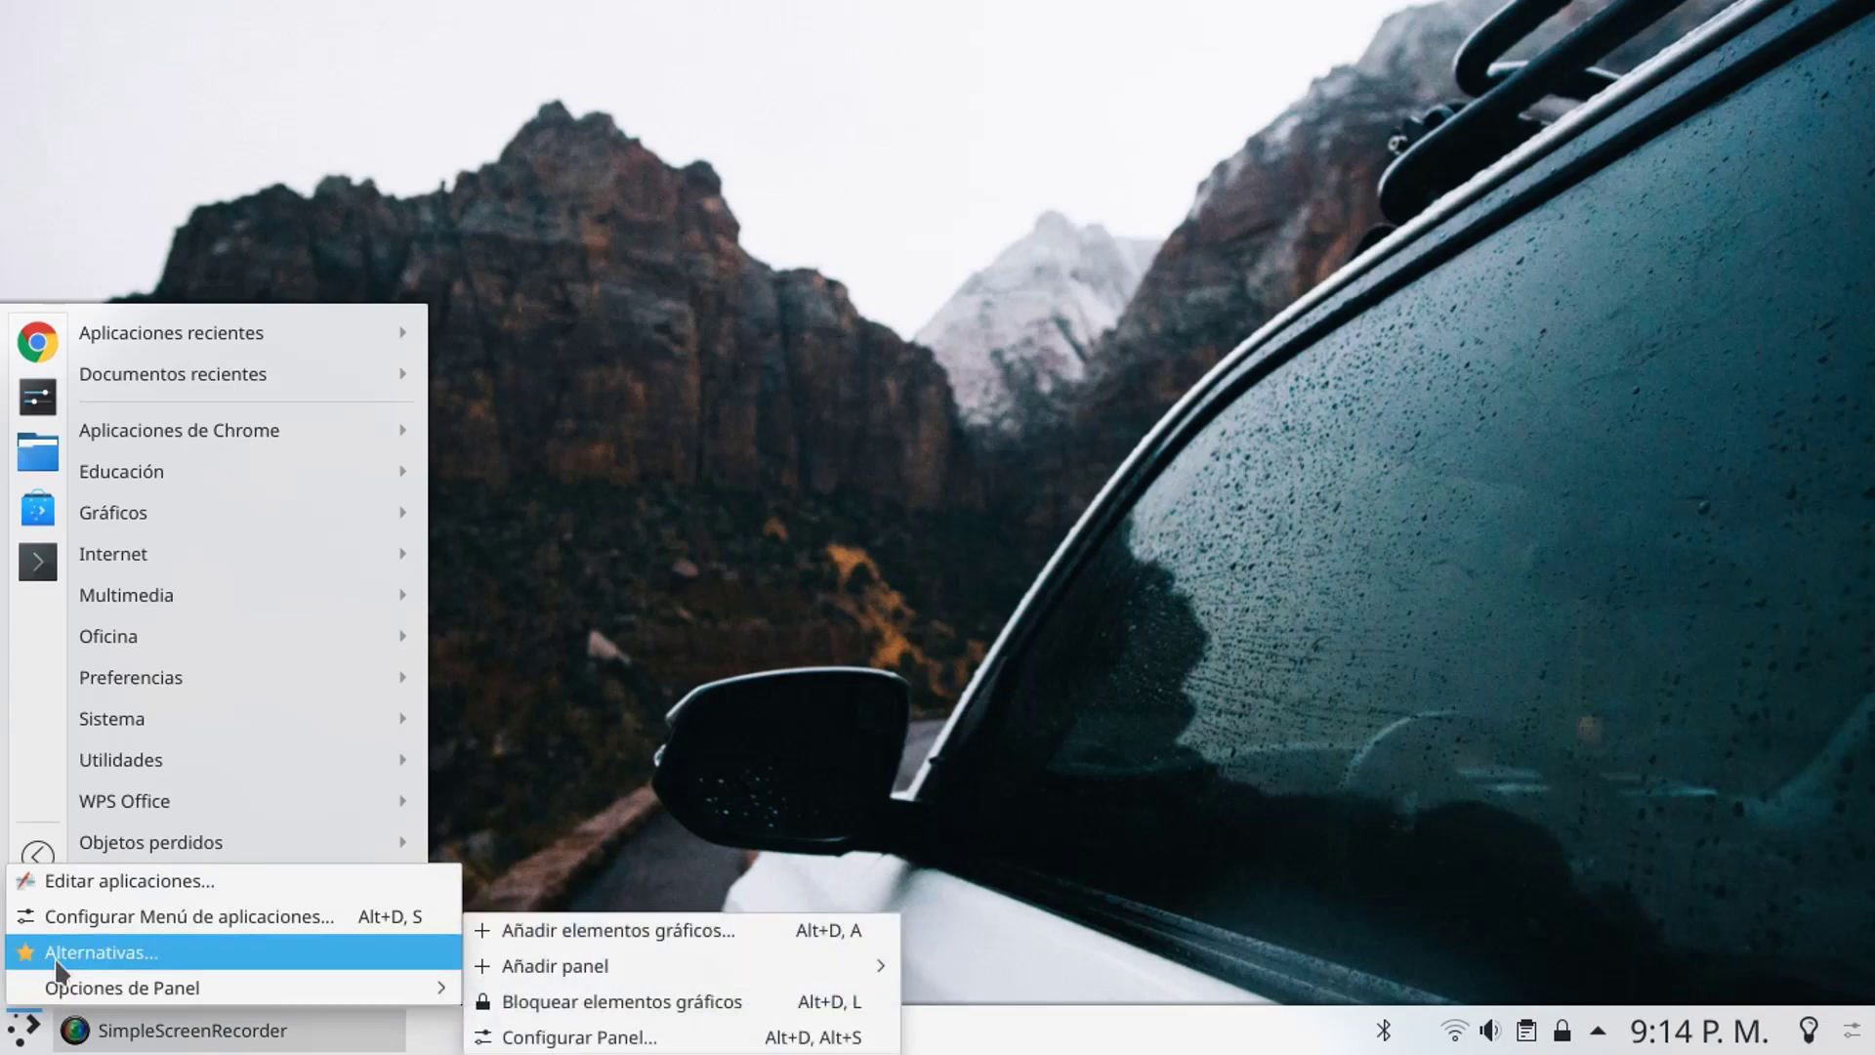
{"action": "left_click", "coordinate": [59, 967]}
{"action": "left_click", "coordinate": [203, 898]}
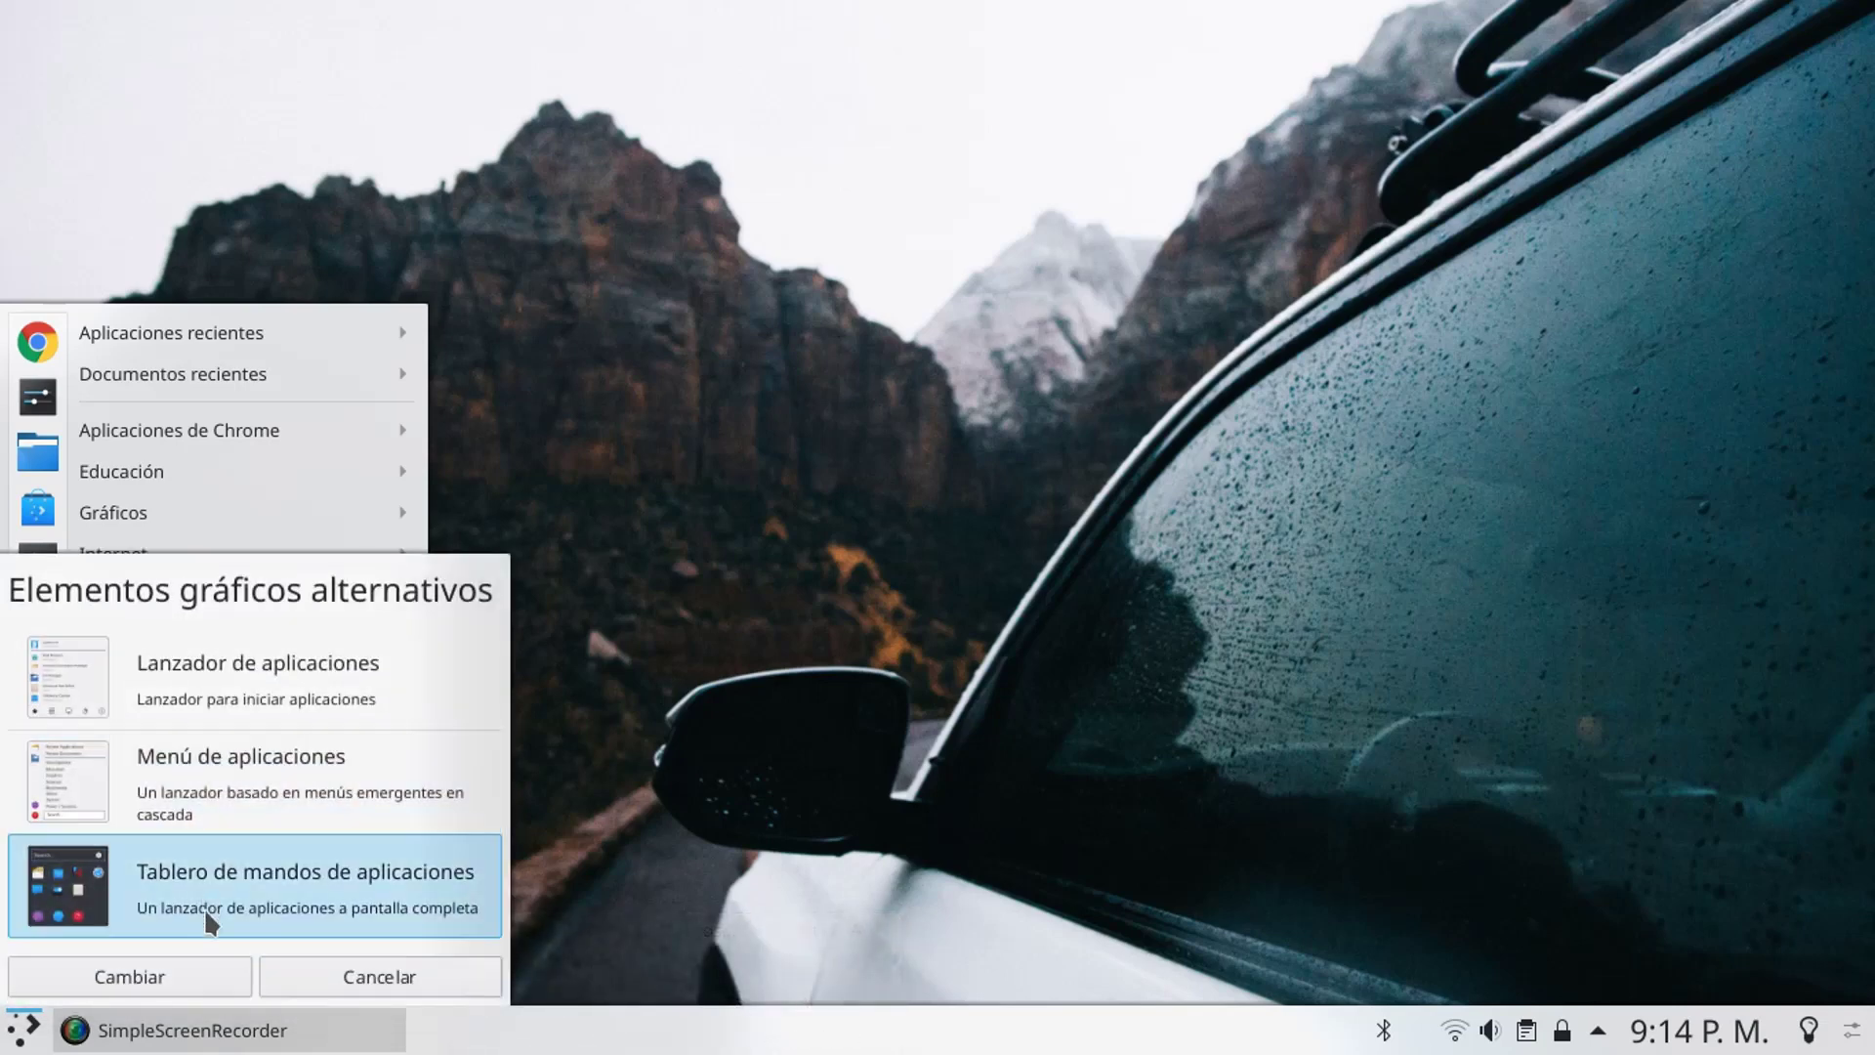
{"action": "left_click", "coordinate": [182, 967]}
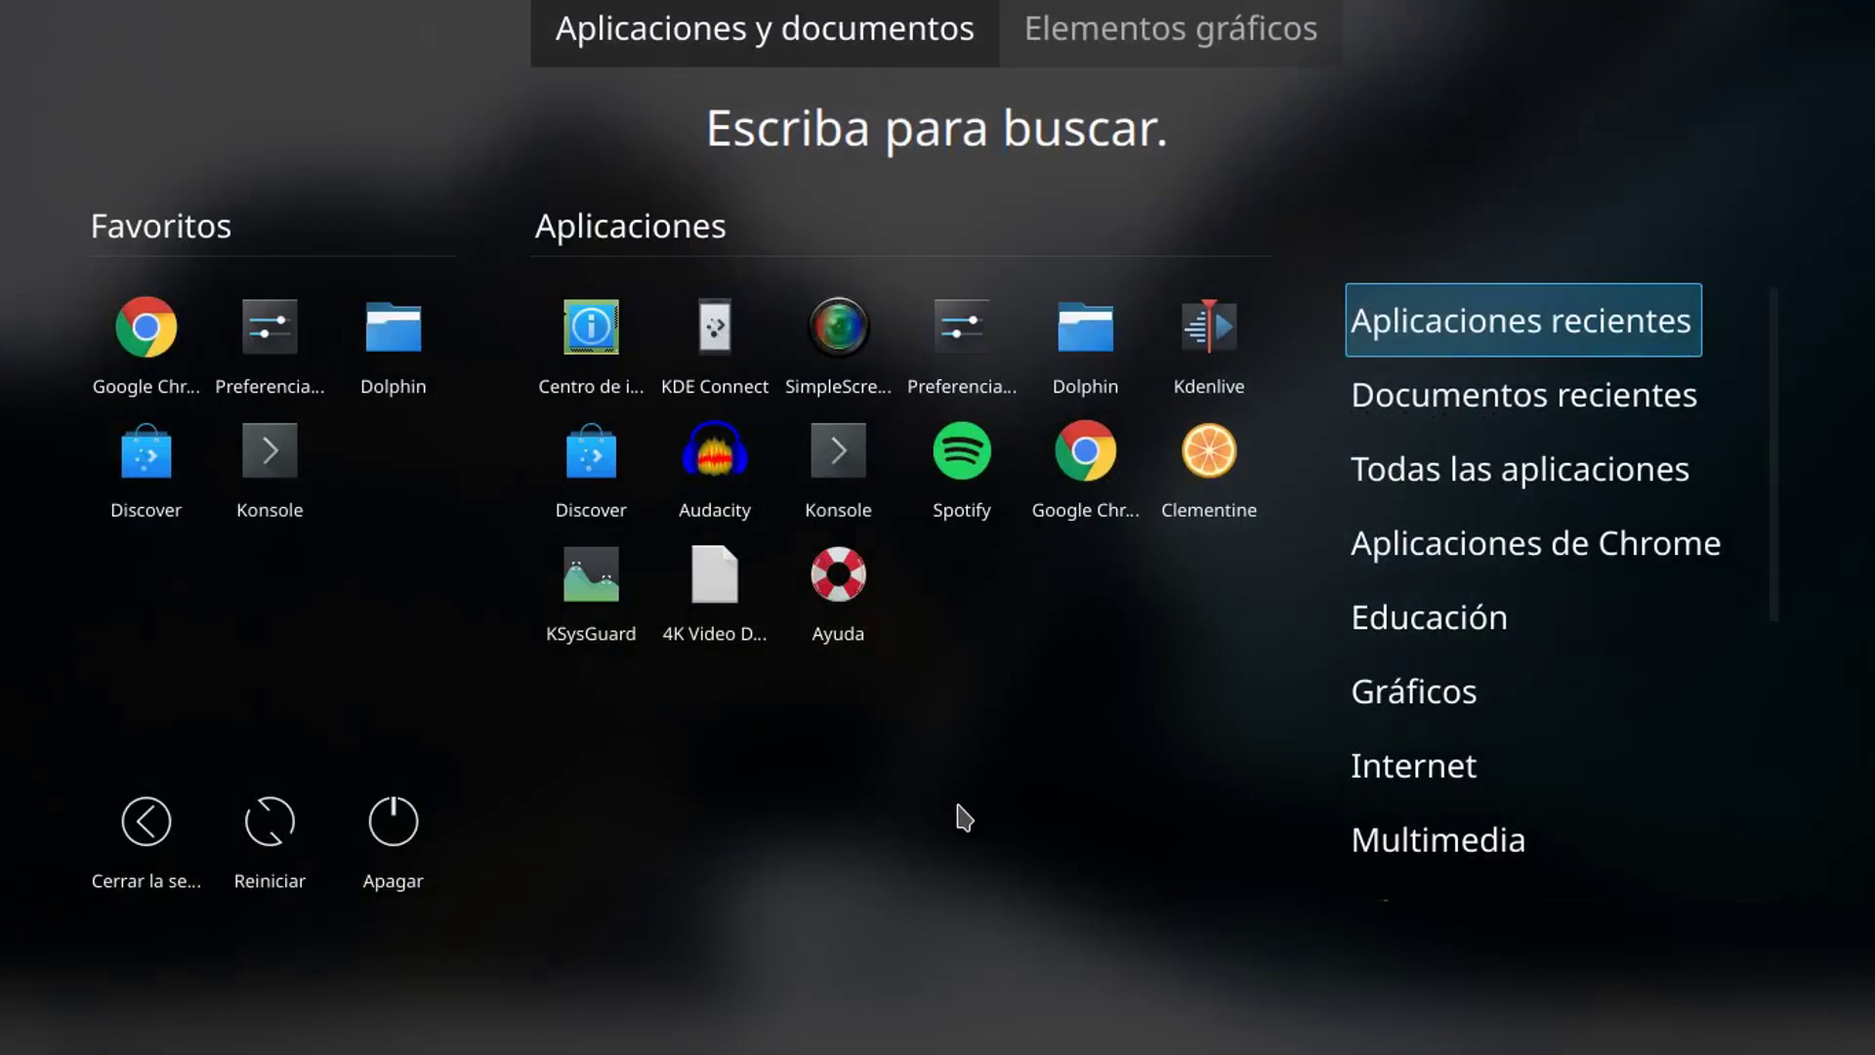
- Look through the full-screen dashboard's application categories, including Oficina and Preferencias
{"action": "mouse_move", "coordinate": [1366, 645]}
{"action": "scroll", "coordinate": [1407, 655], "scroll_direction": "down", "scroll_amount": 3}
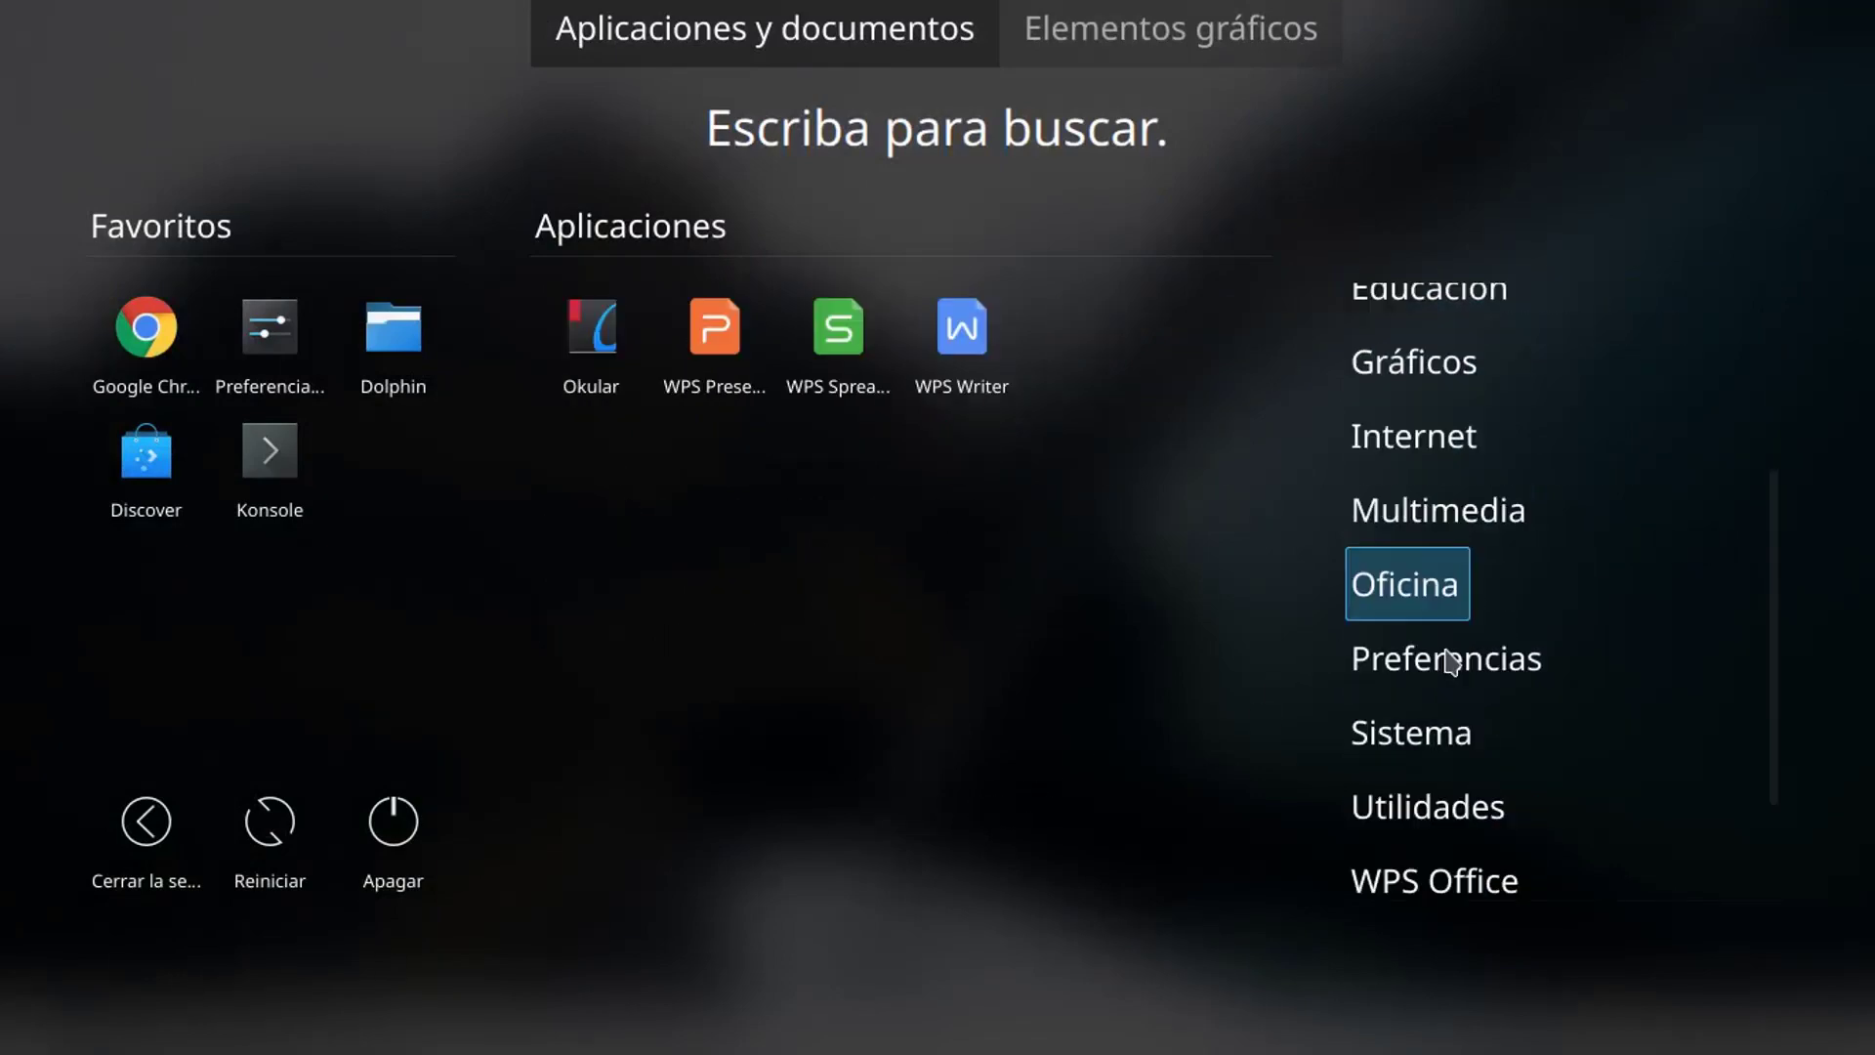
{"action": "mouse_move", "coordinate": [1442, 684]}
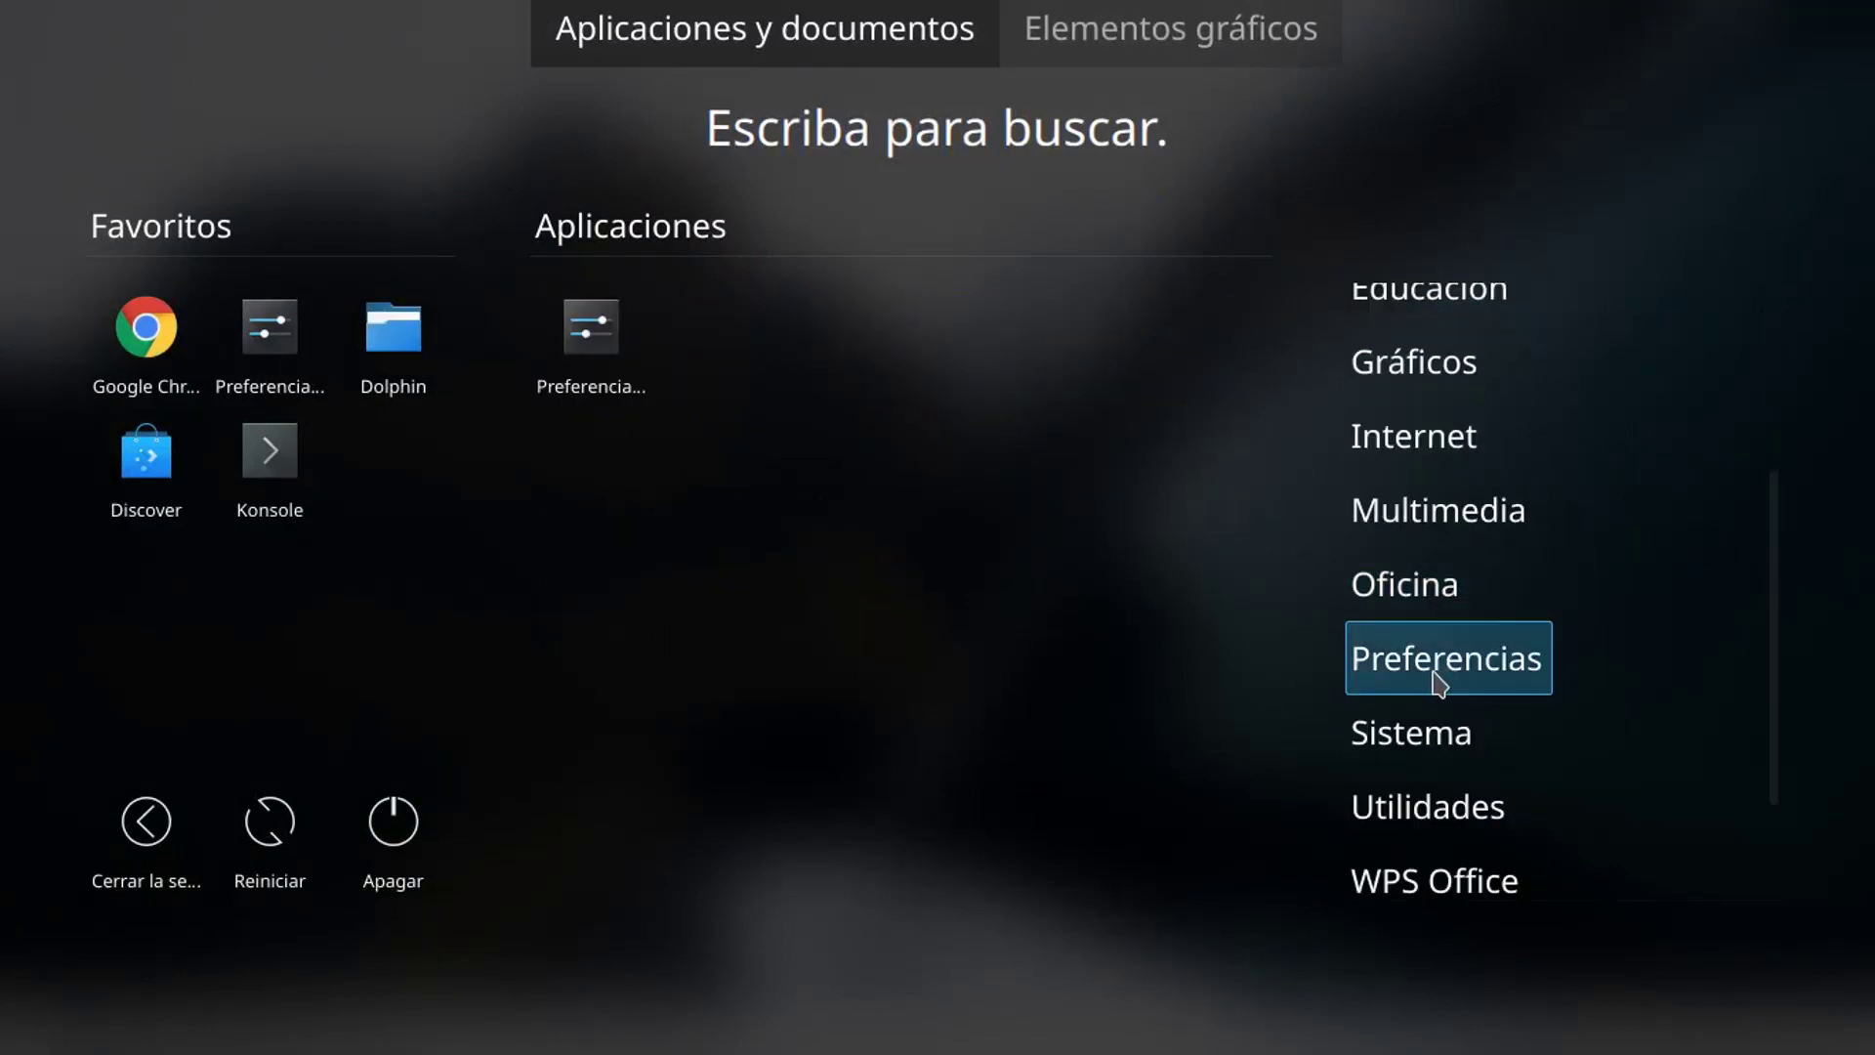
{"action": "mouse_move", "coordinate": [1436, 719]}
{"action": "scroll", "coordinate": [1429, 752], "scroll_direction": "down", "scroll_amount": 2}
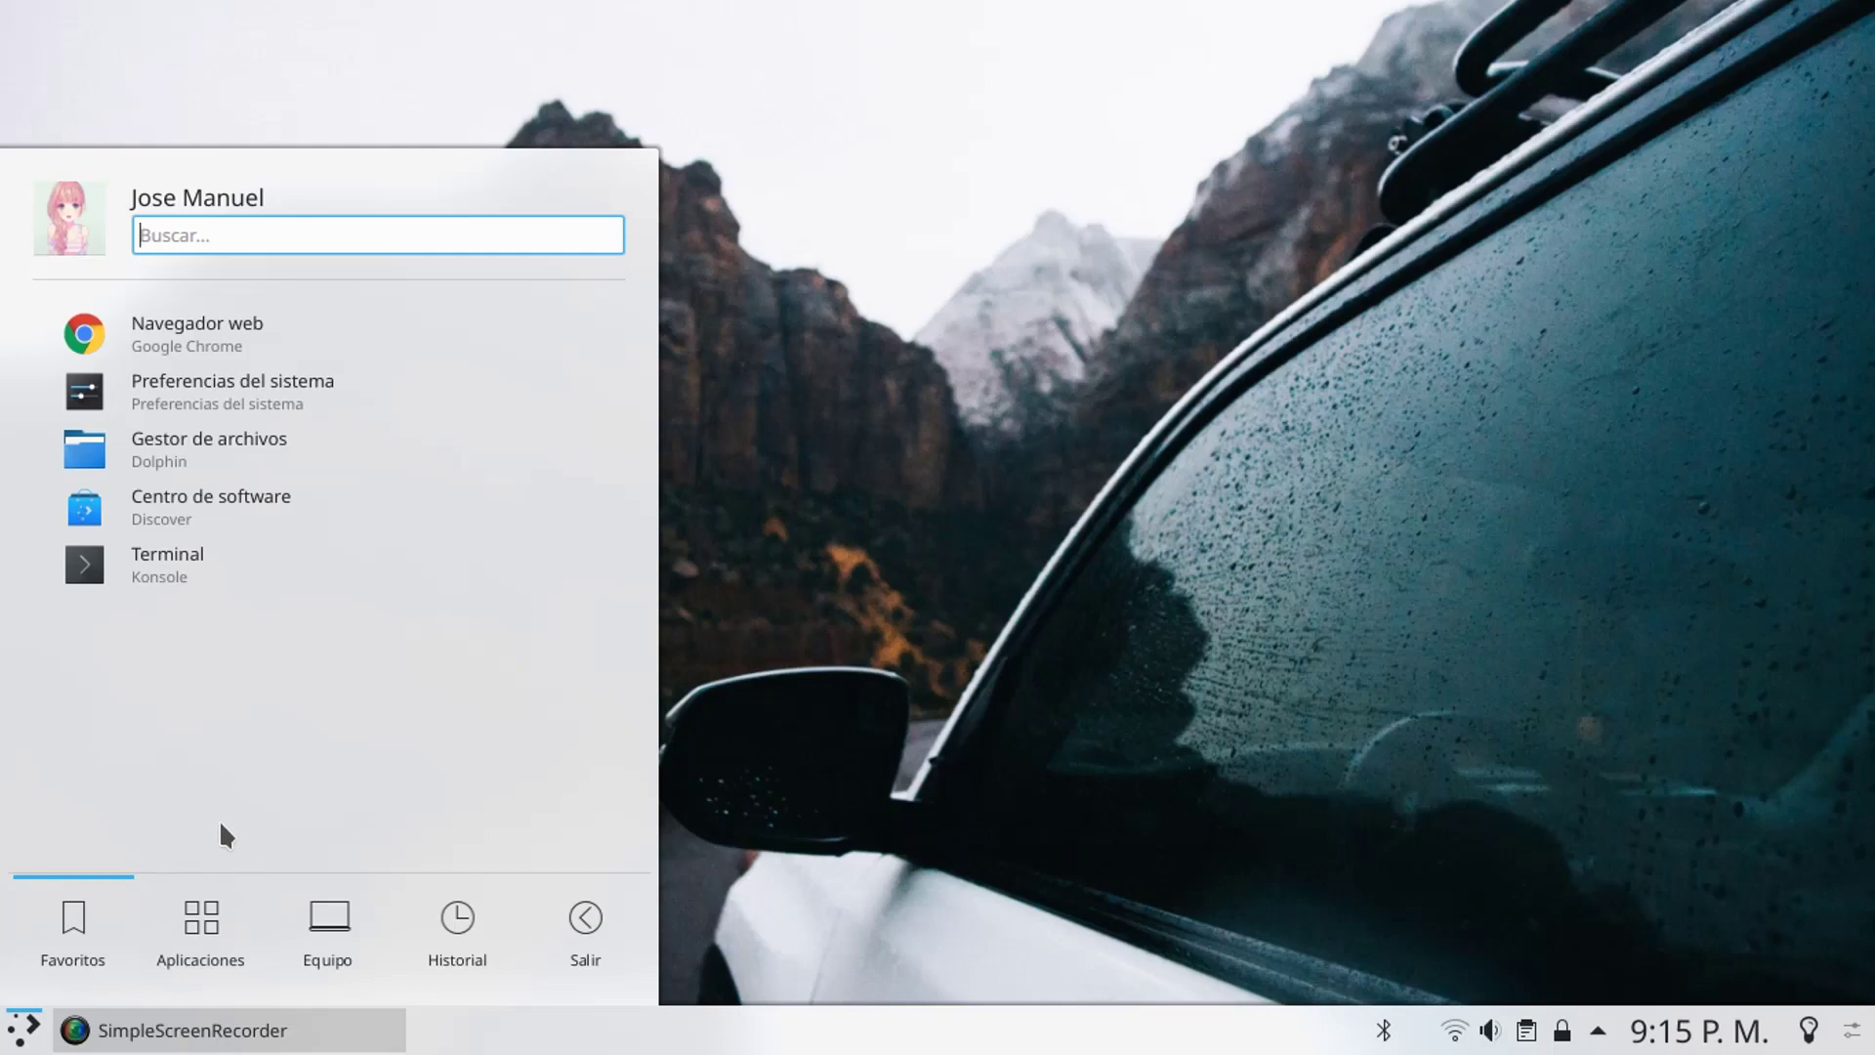
- Browse the launcher's Educación category and its Varios subcategory, and return to Todas las aplicaciones
{"action": "mouse_move", "coordinate": [223, 899]}
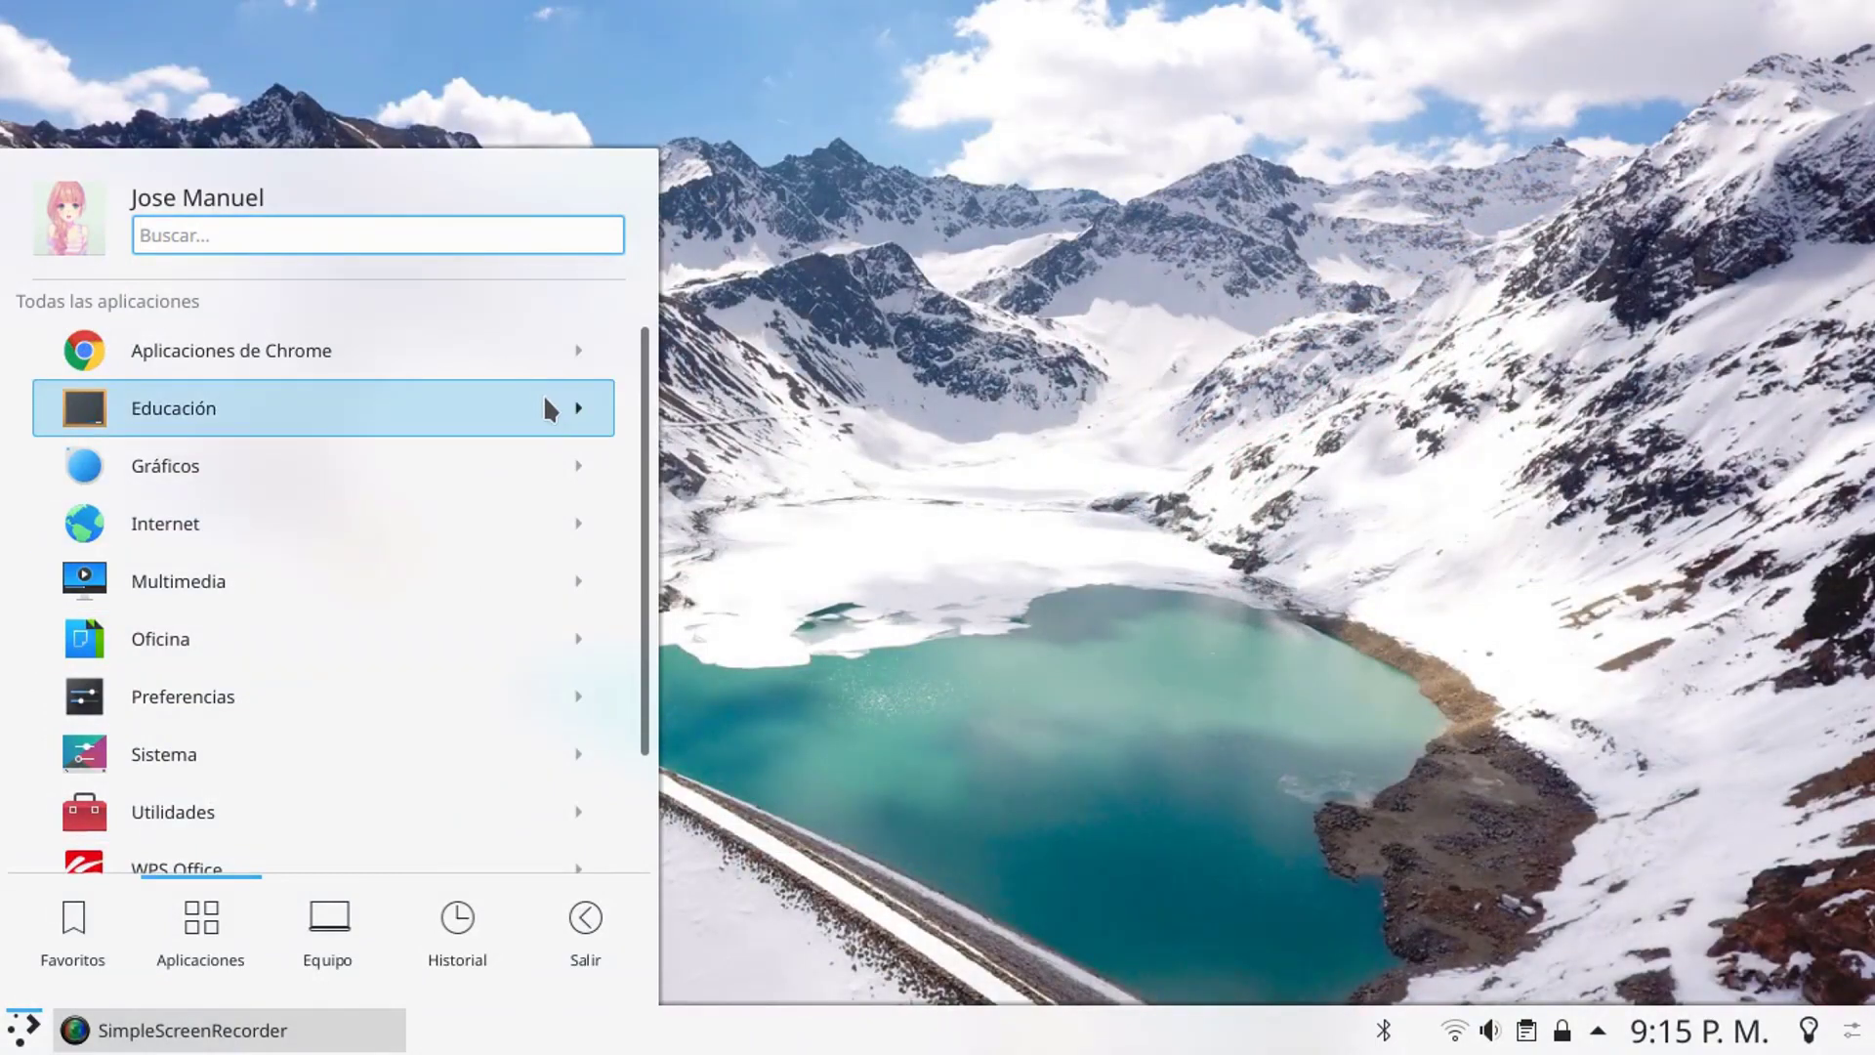
{"action": "left_click", "coordinate": [545, 398]}
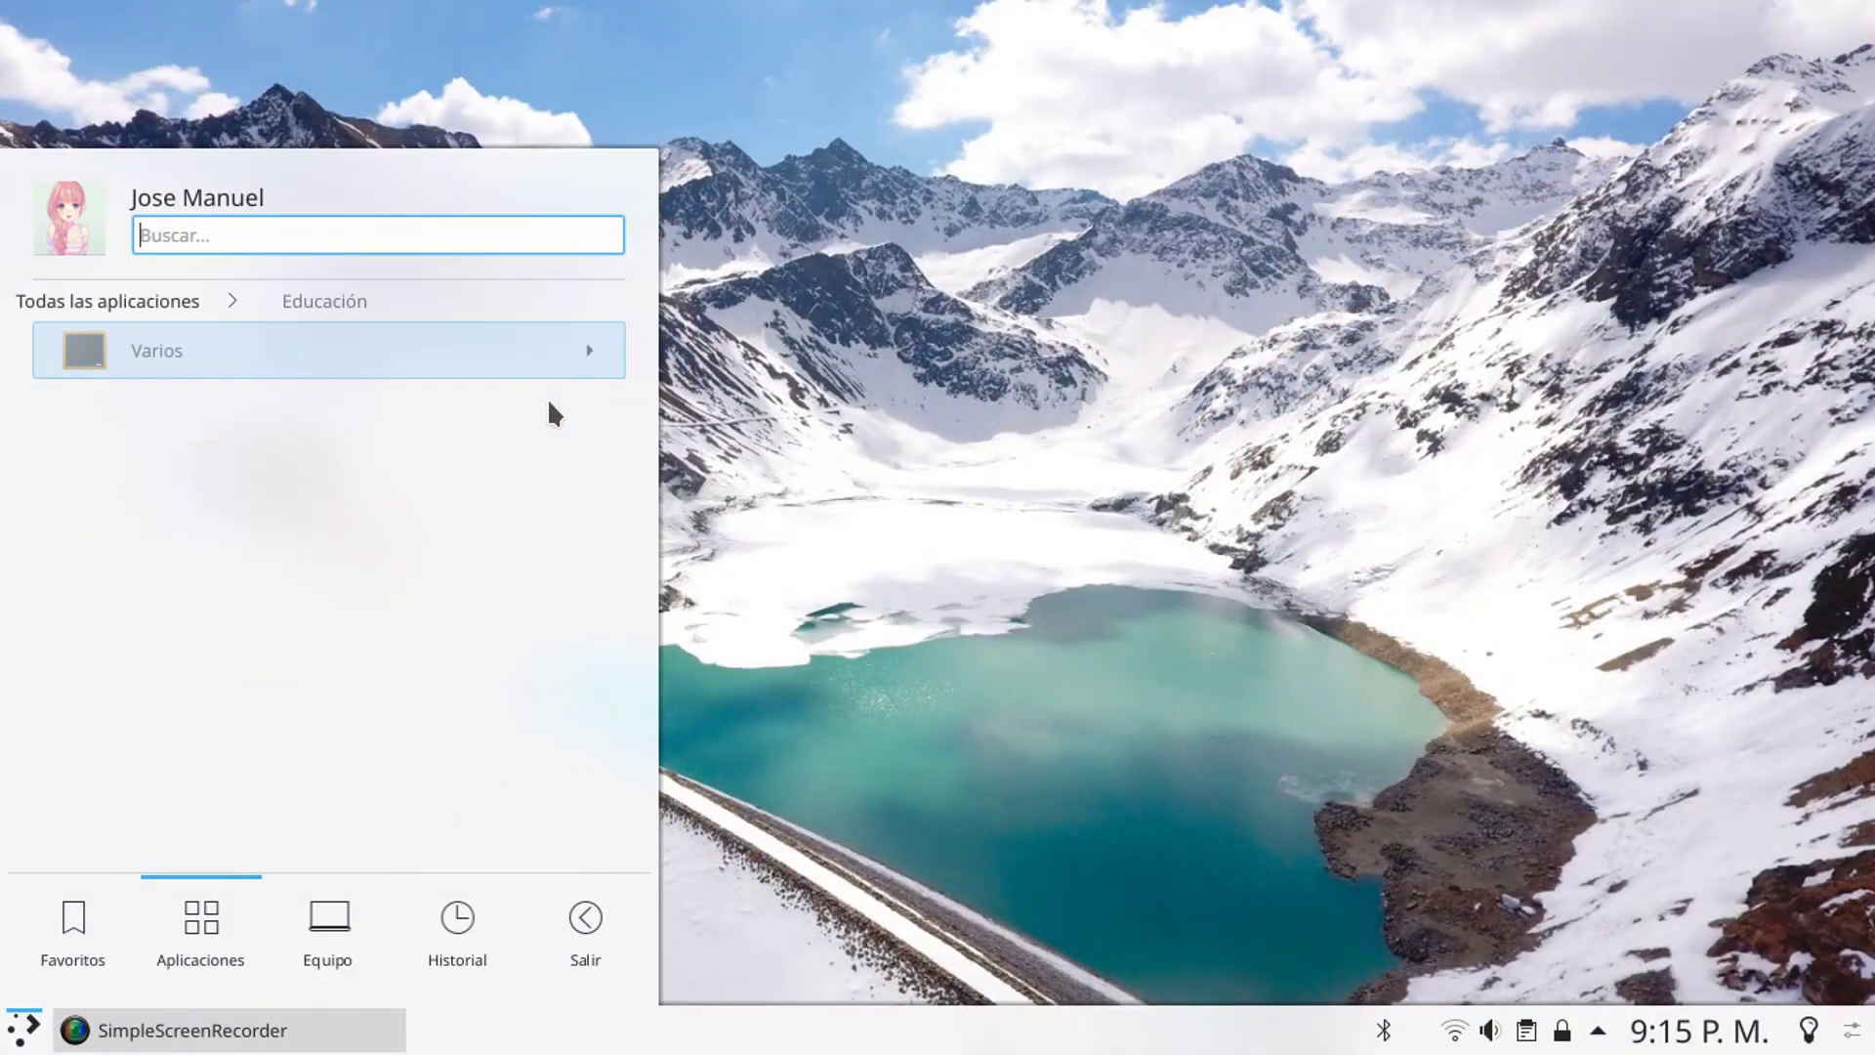
{"action": "left_click", "coordinate": [285, 351]}
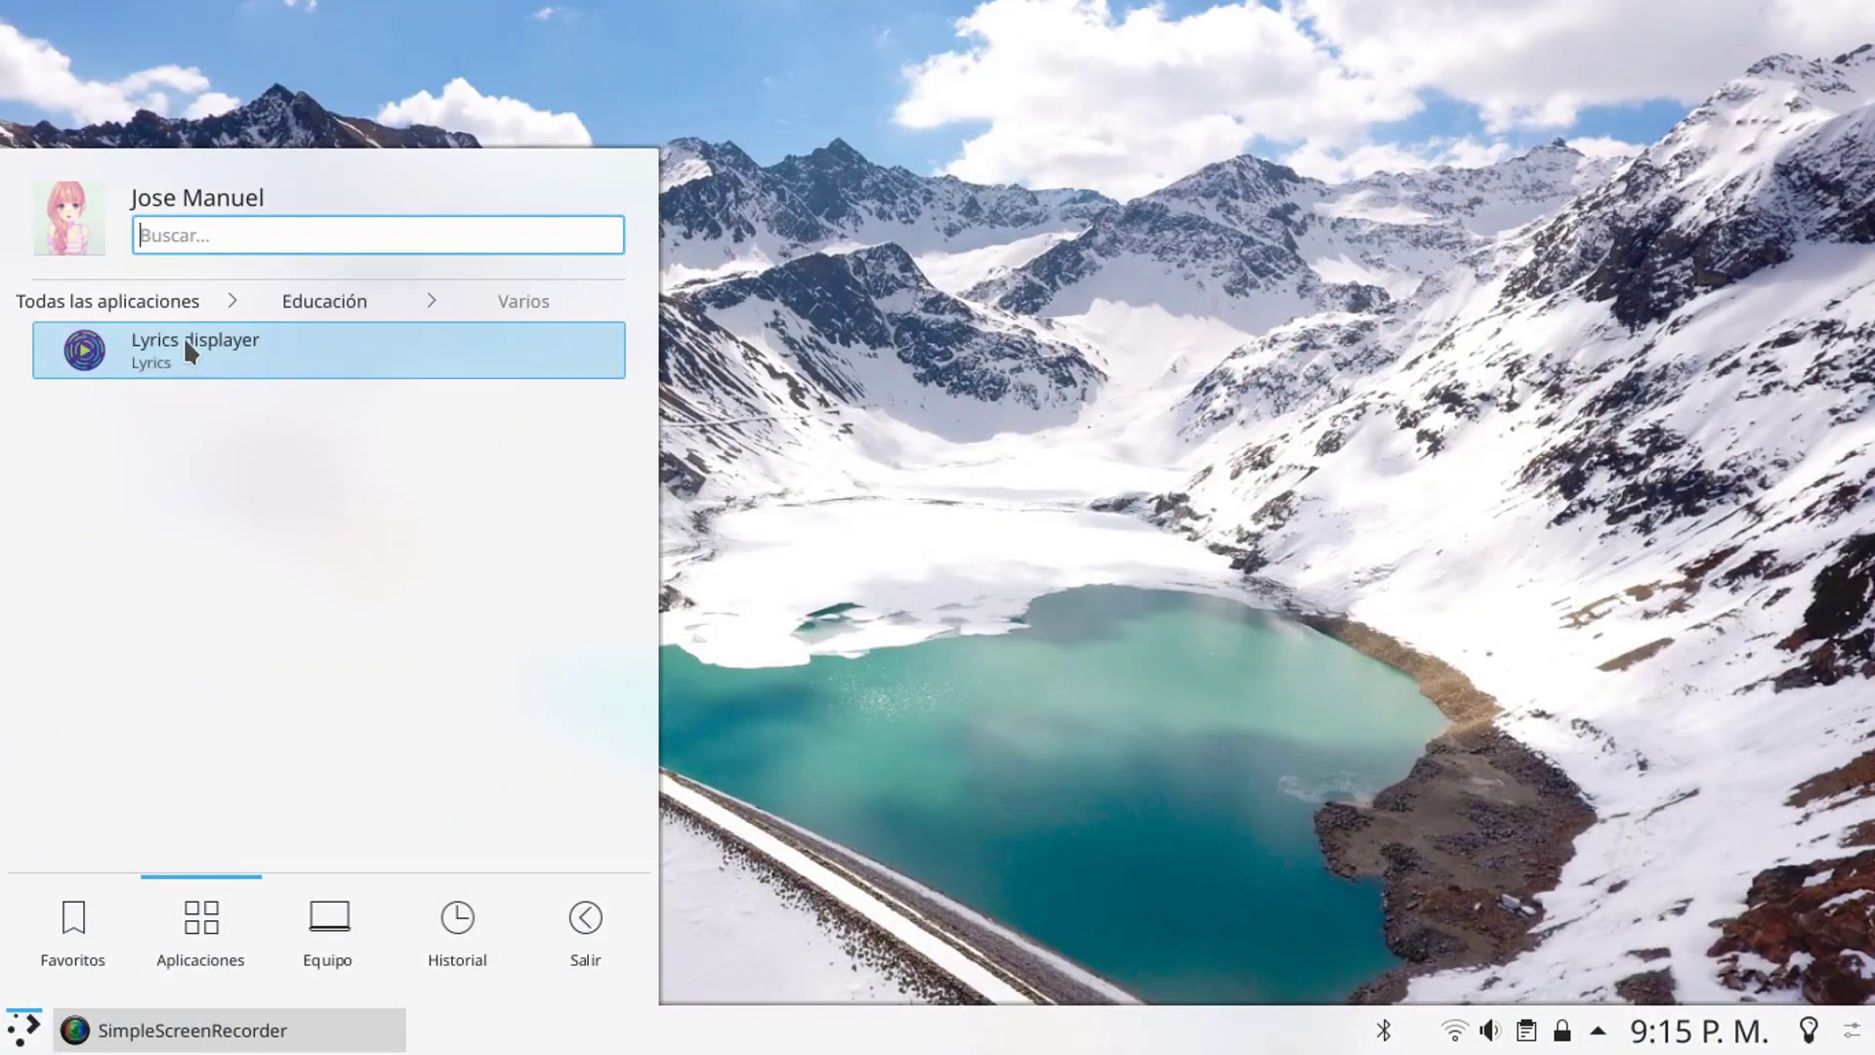
{"action": "left_click", "coordinate": [172, 305]}
- Launch the Gwenview image viewer from the Gráficos category and reposition its window on the desktop
{"action": "left_click", "coordinate": [242, 455]}
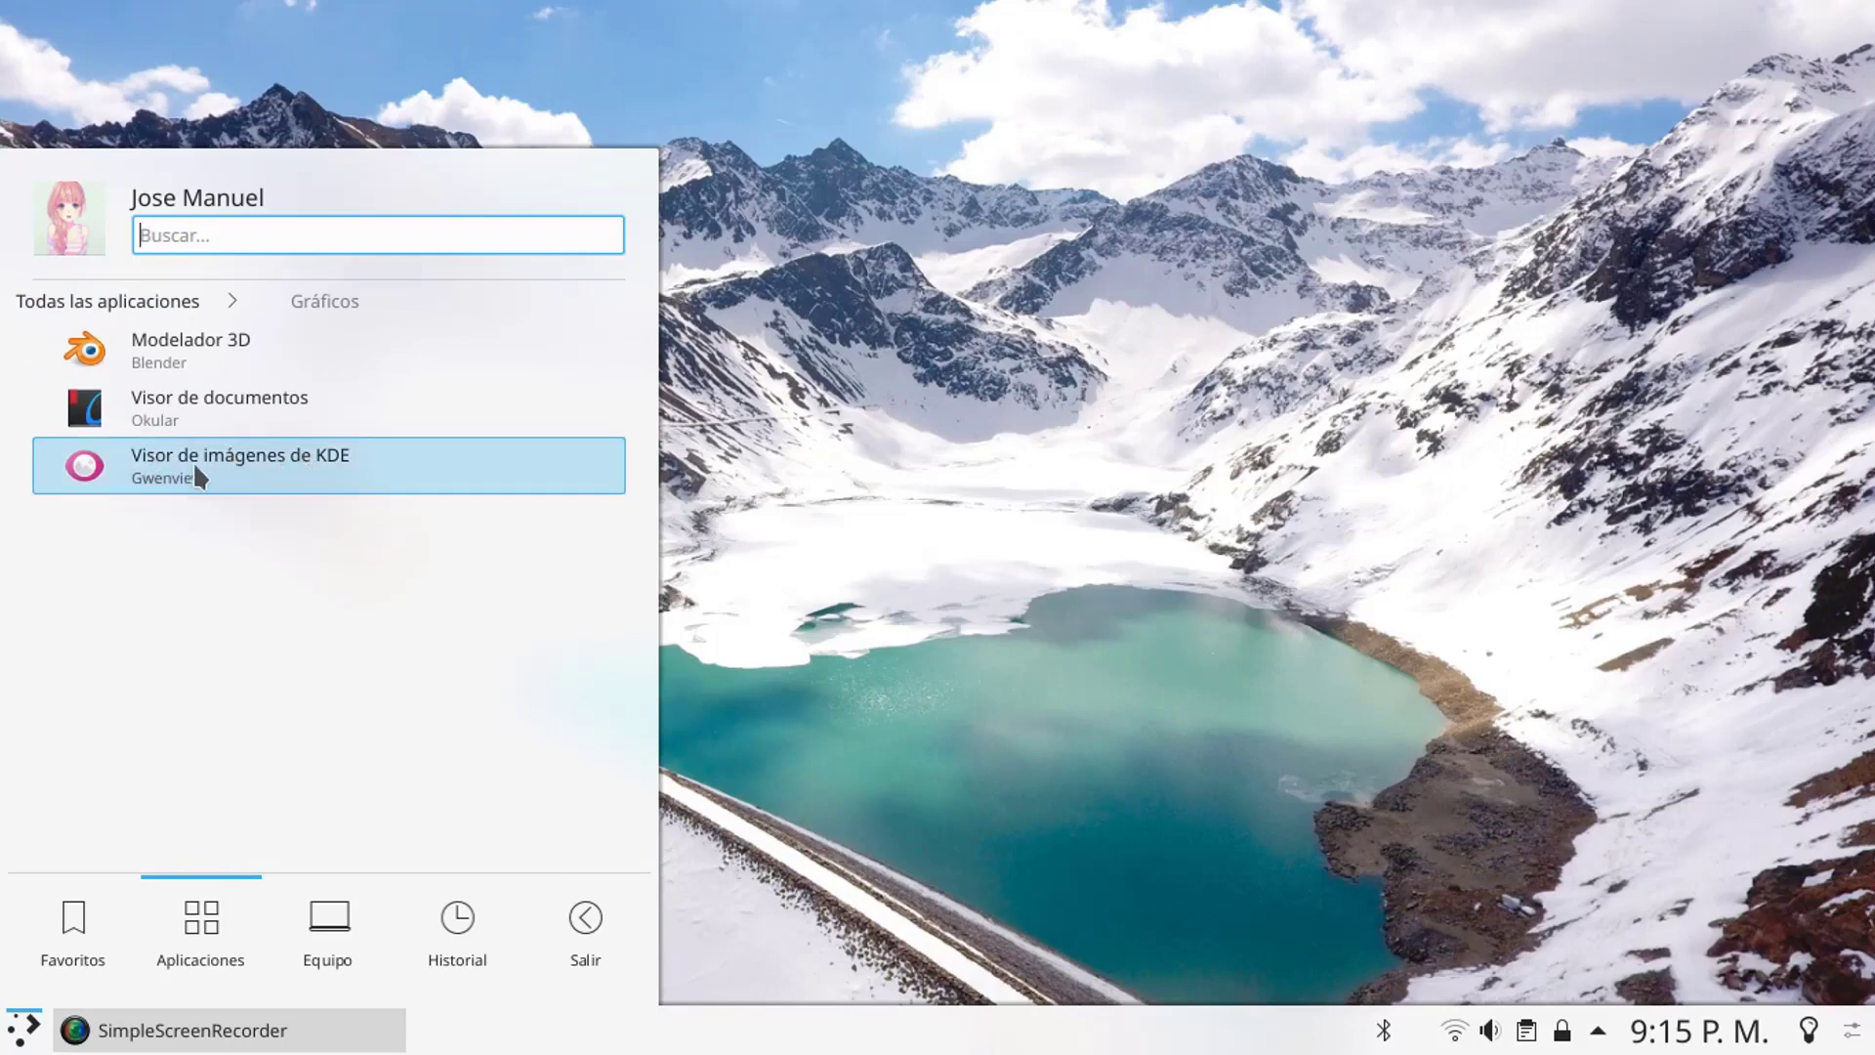
{"action": "left_click", "coordinate": [249, 467]}
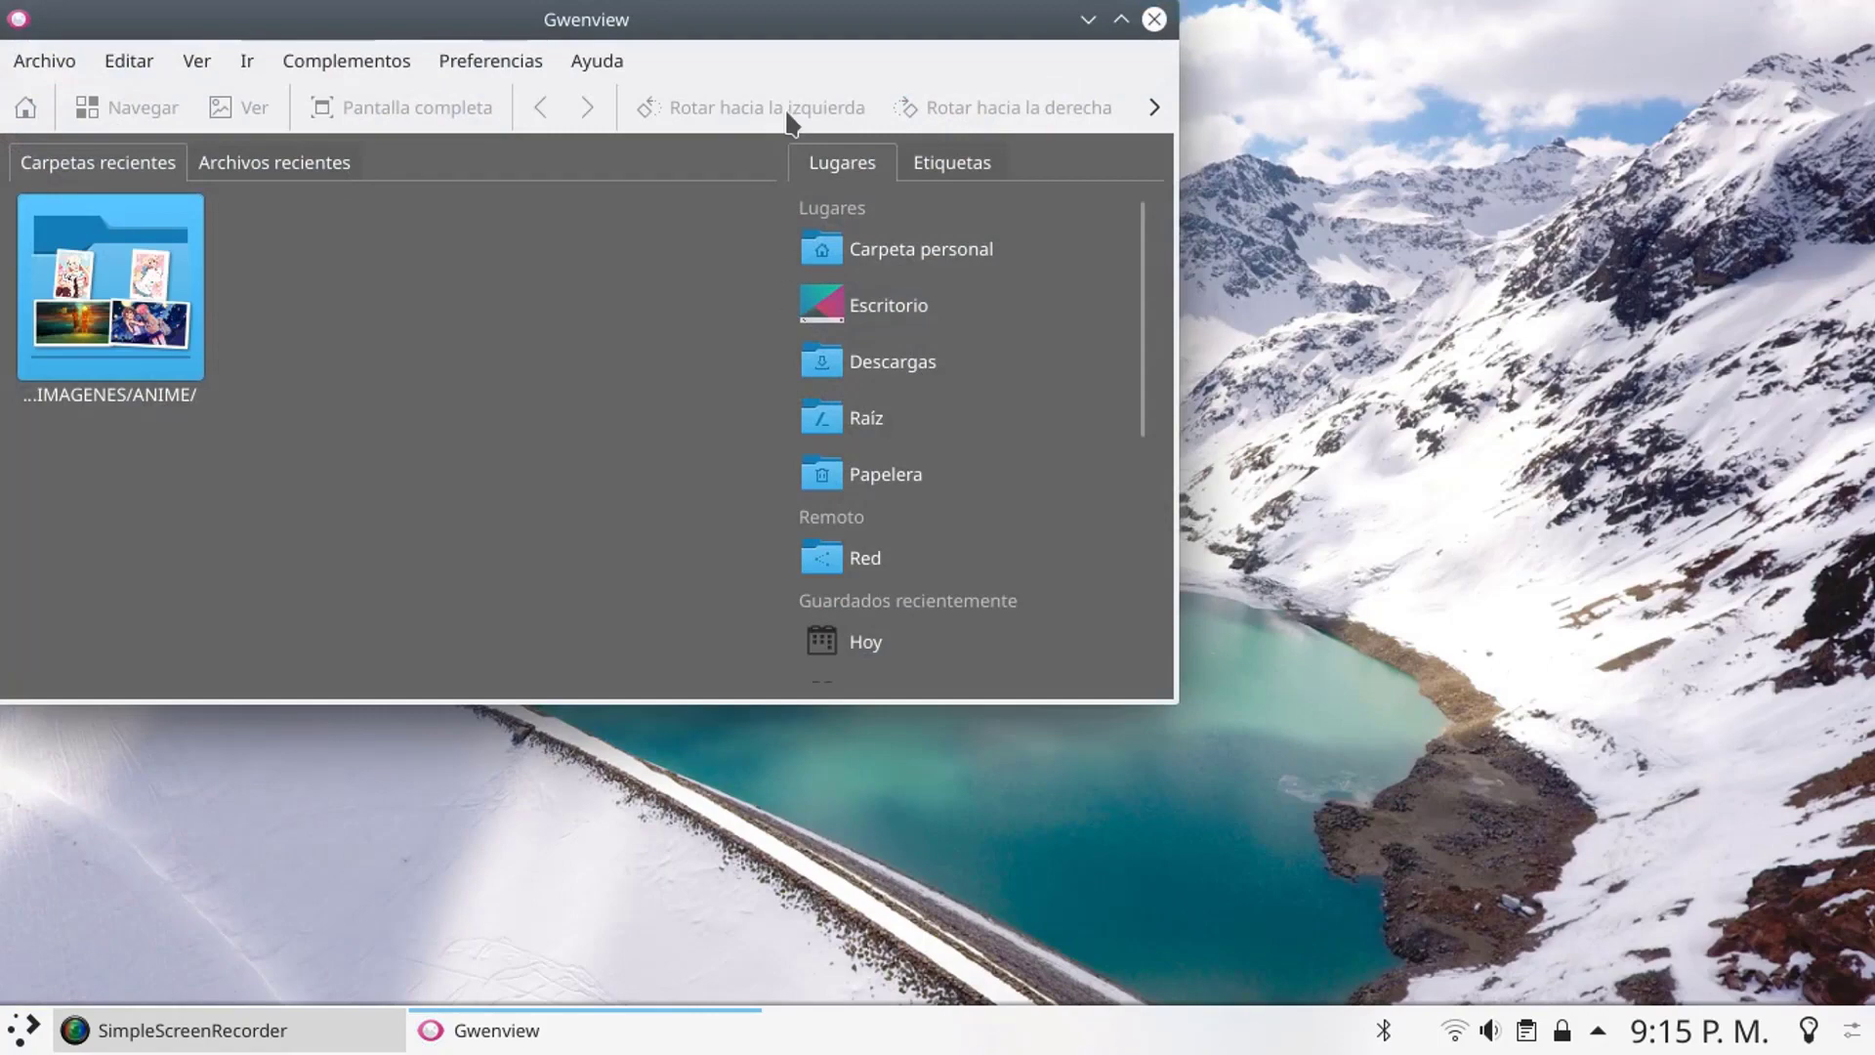
{"action": "left_click_drag", "start_coordinate": [741, 39], "coordinate": [803, 256]}
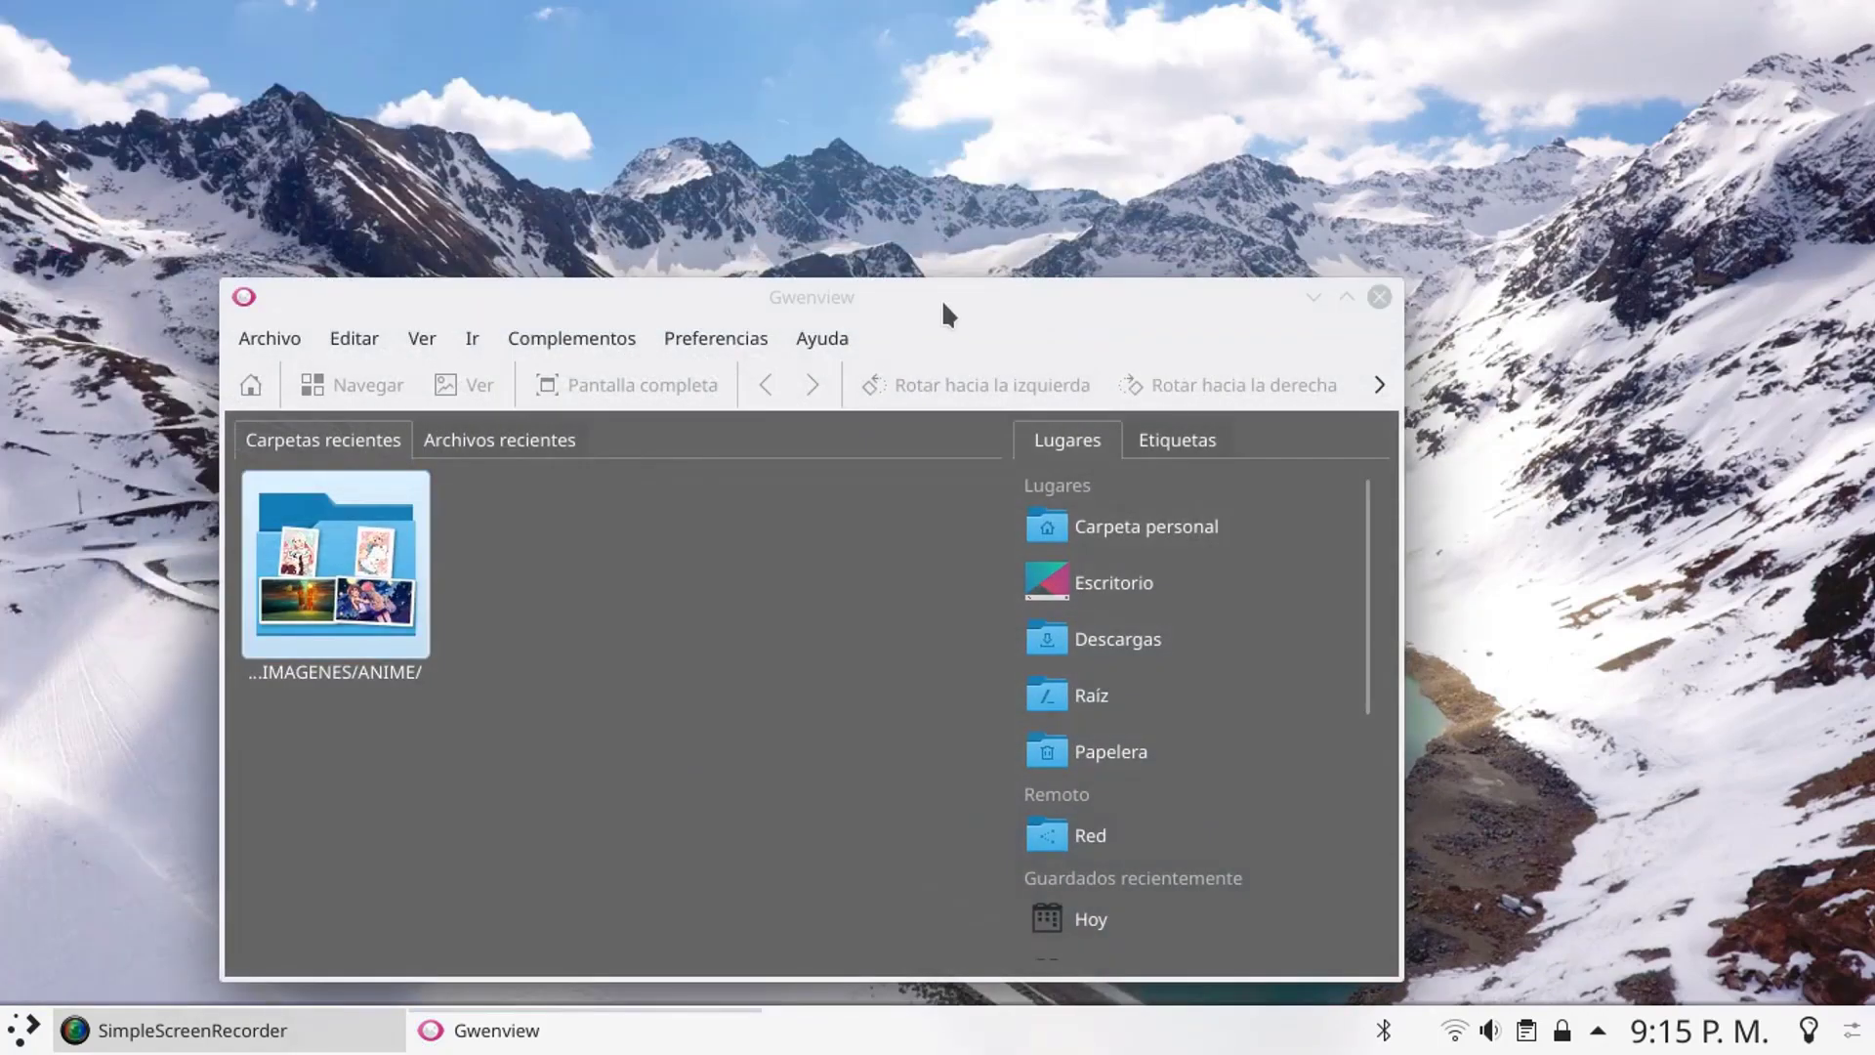
{"action": "left_click_drag", "start_coordinate": [941, 299], "coordinate": [748, 92]}
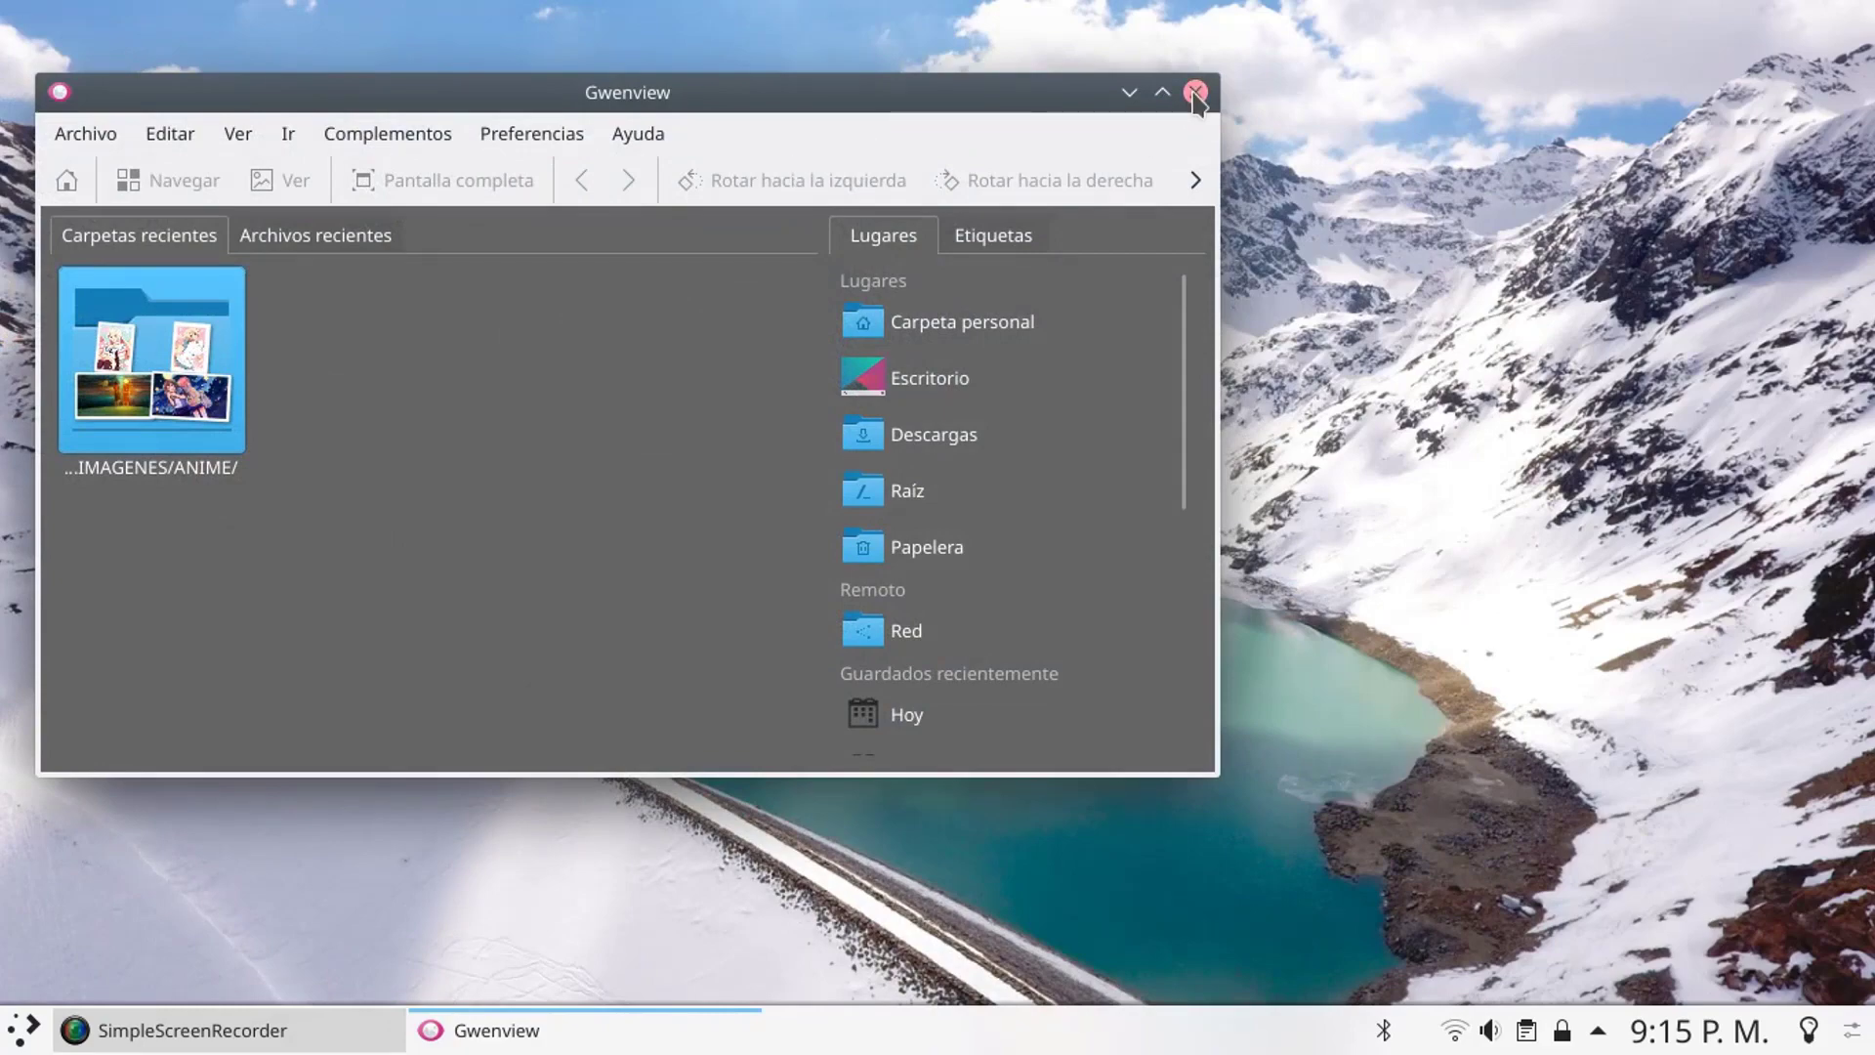
- View images from the IMAGENES/ANIME folder in a maximized Gwenview window, starting with 2_anime_girls_in_the_night, and close the viewer
{"action": "left_click", "coordinate": [153, 372]}
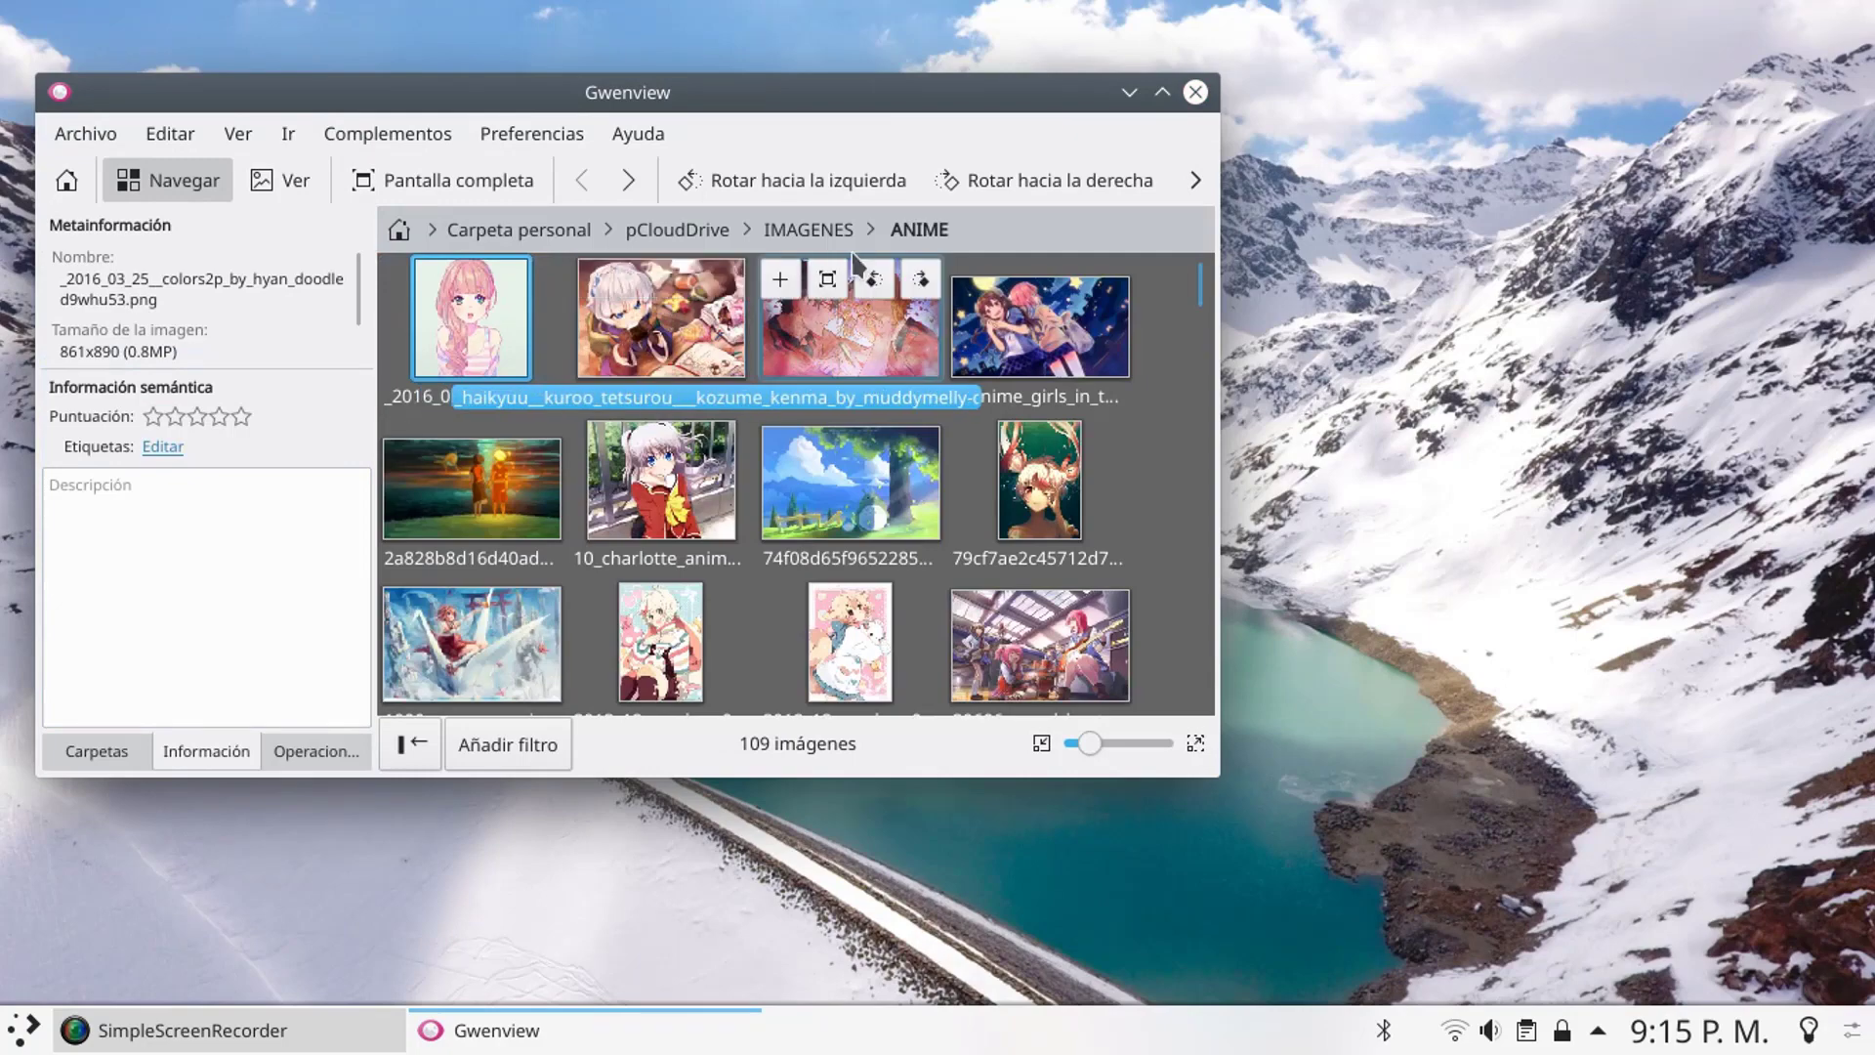
{"action": "left_click", "coordinate": [999, 349]}
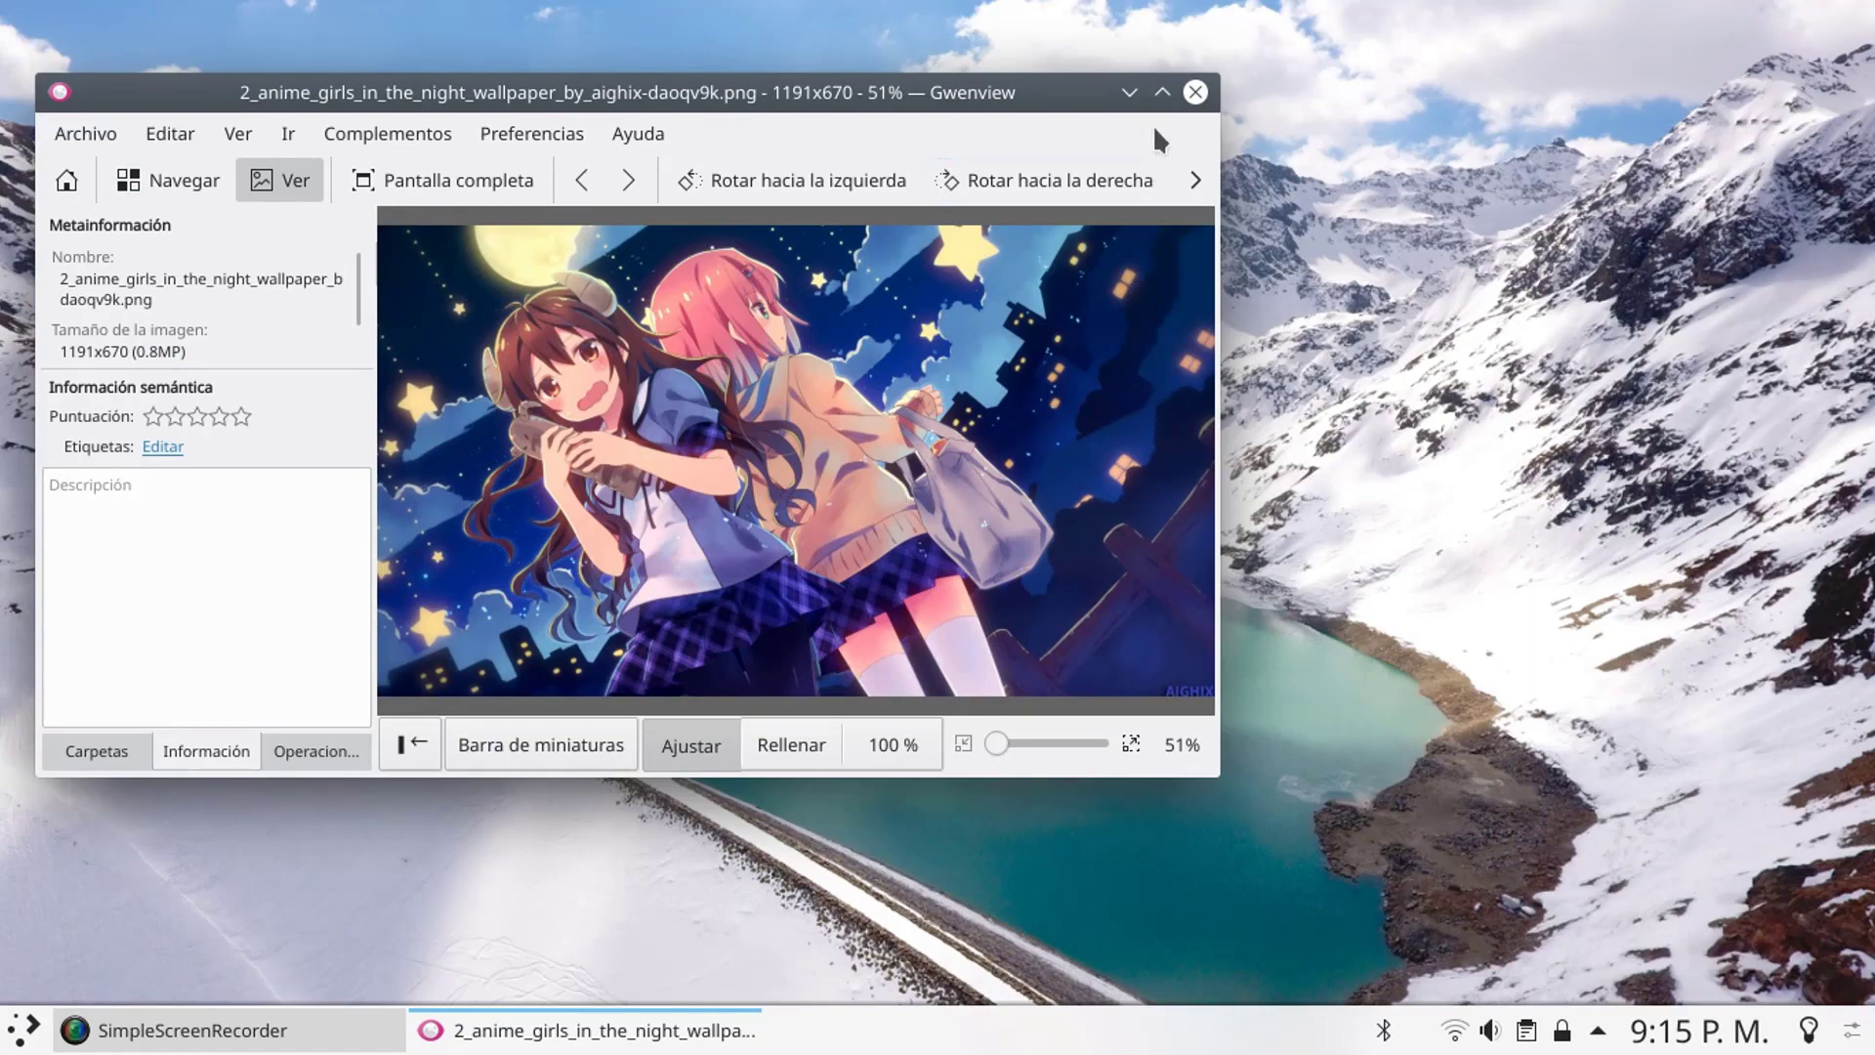
{"action": "left_click", "coordinate": [1161, 93]}
{"action": "scroll", "coordinate": [836, 521], "scroll_direction": "down", "scroll_amount": 1}
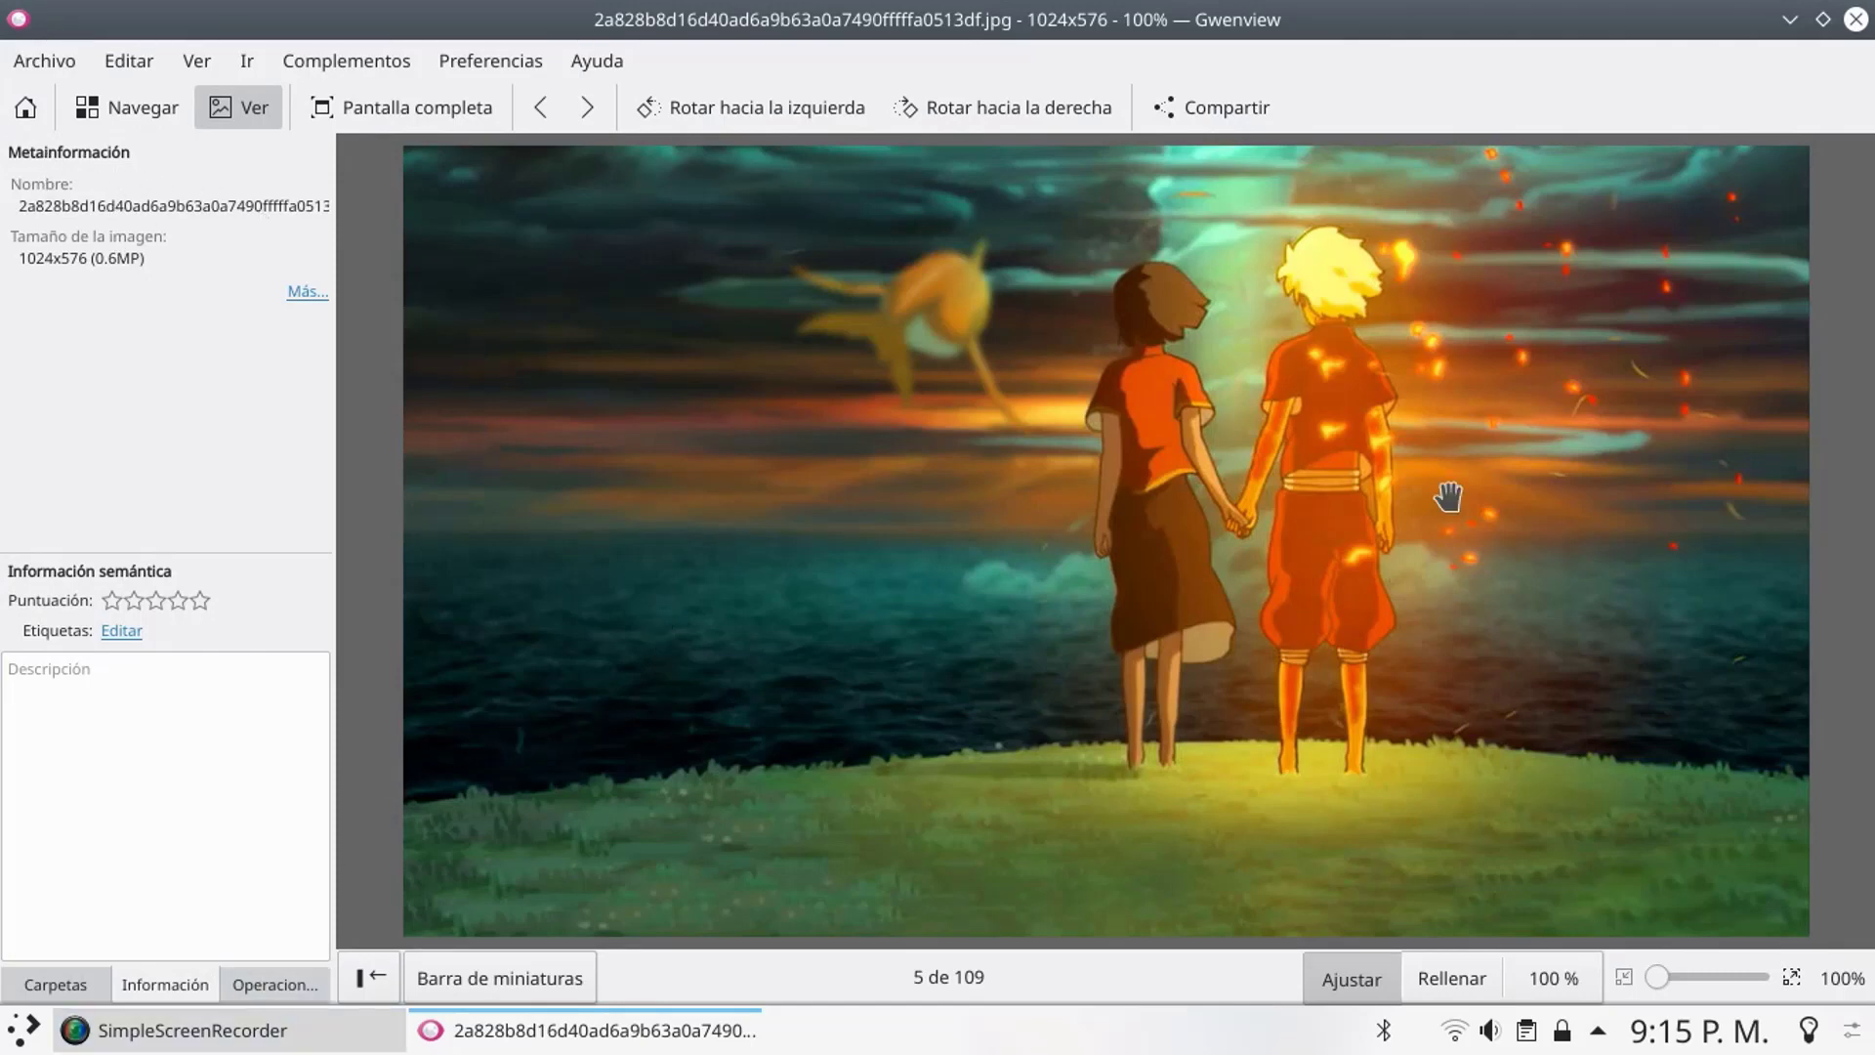
{"action": "left_click", "coordinate": [1856, 19]}
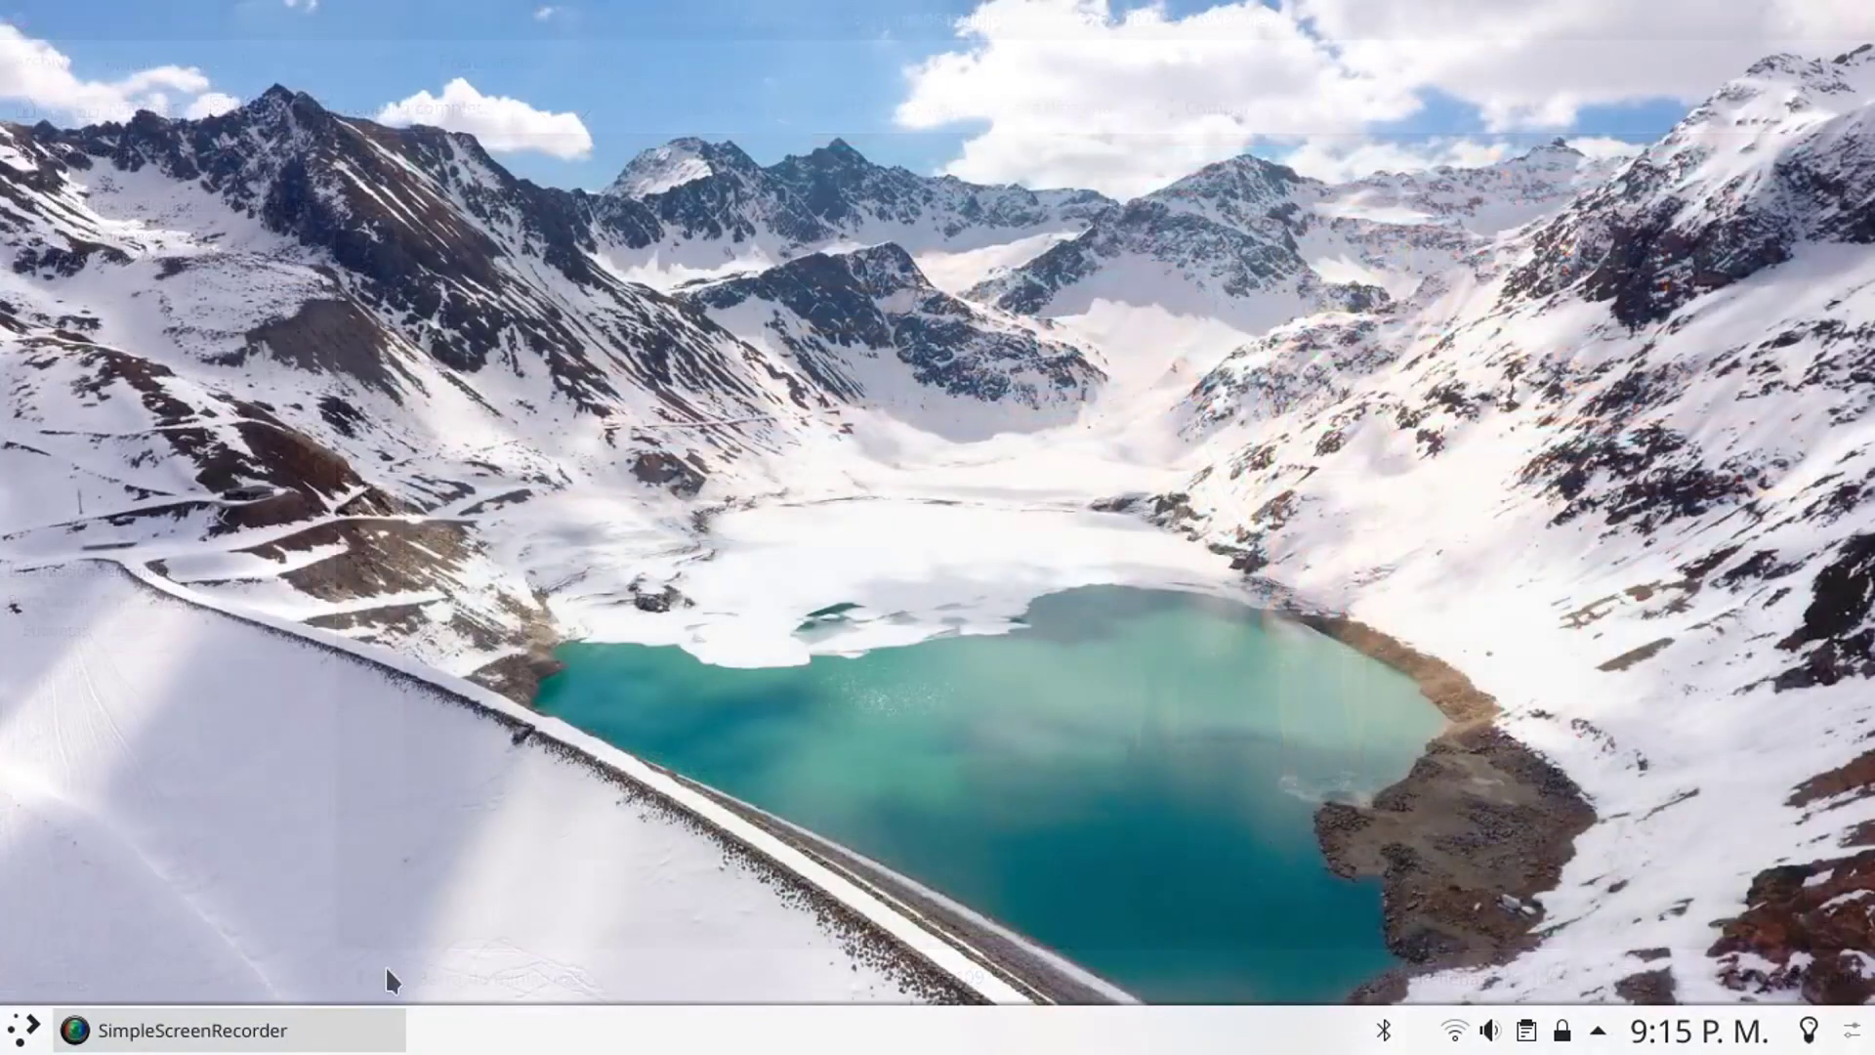
- Launch the Okular document viewer from the Gráficos category and check its Acerca de Okular information
{"action": "left_click", "coordinate": [21, 1030]}
{"action": "left_click", "coordinate": [198, 924]}
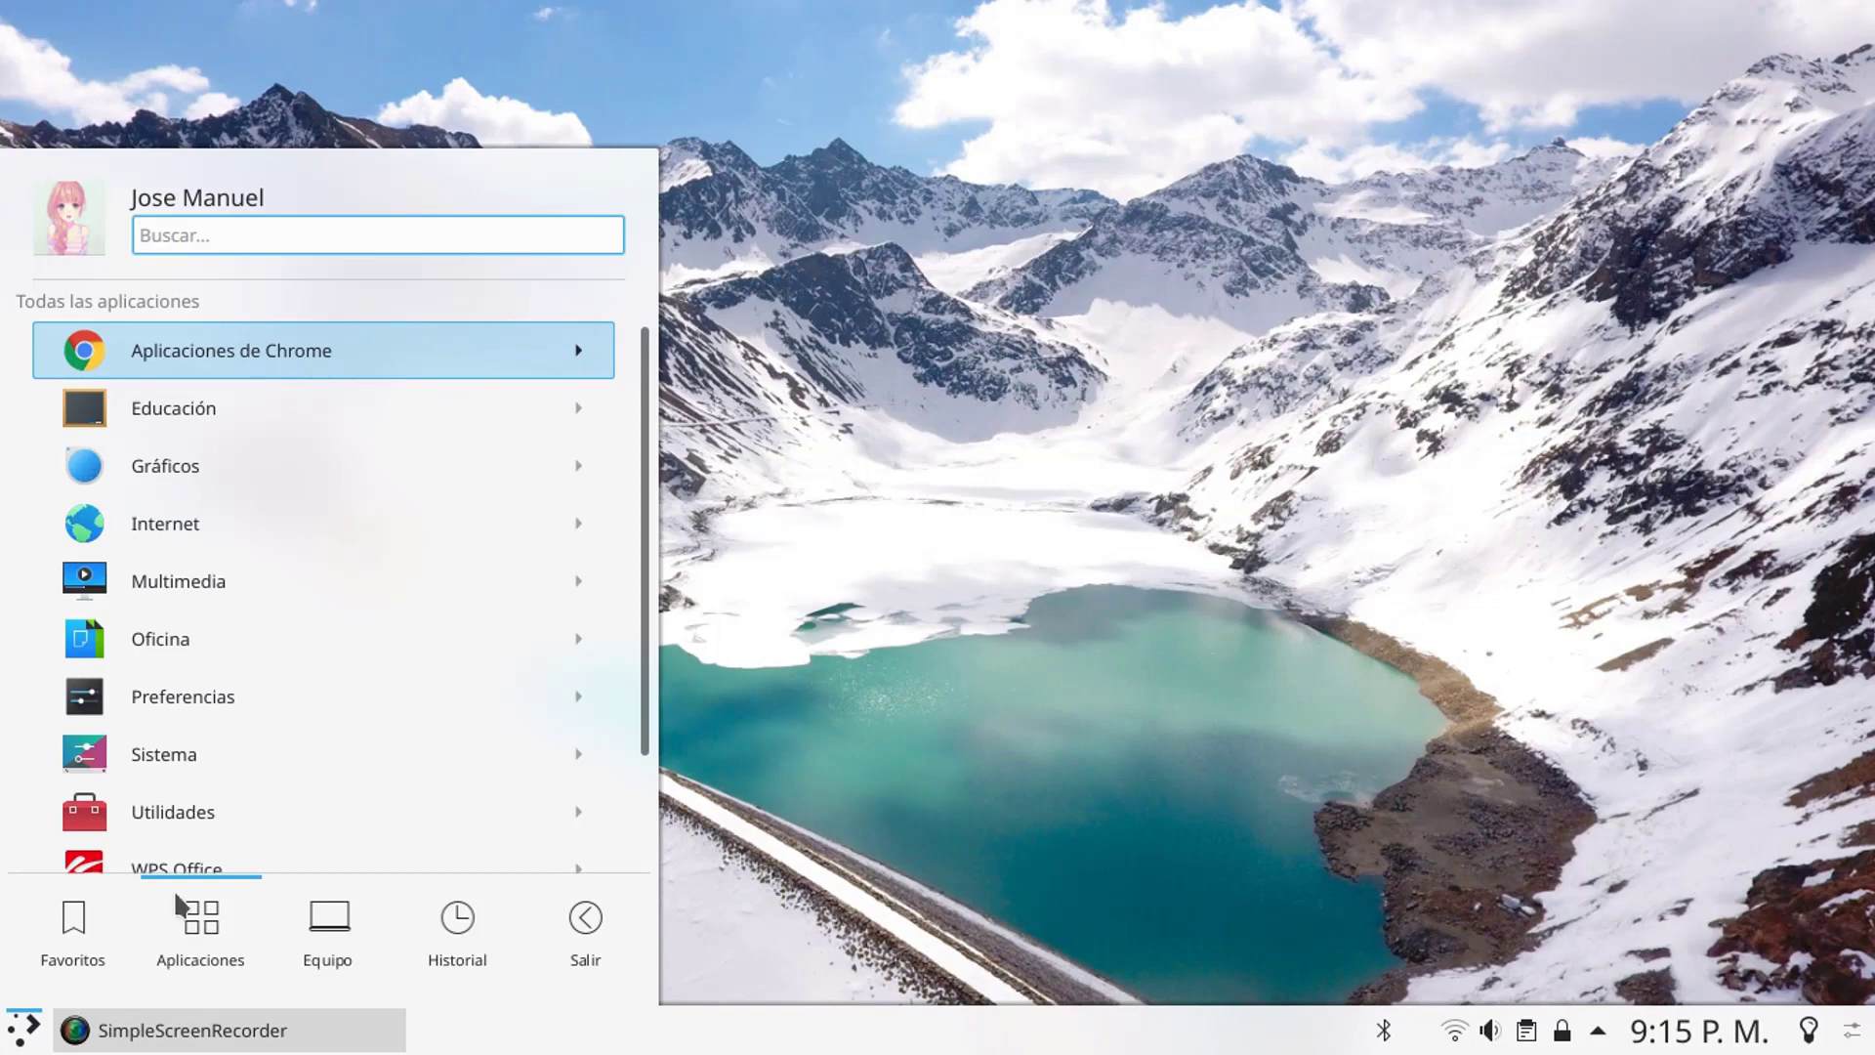
{"action": "left_click", "coordinate": [418, 457]}
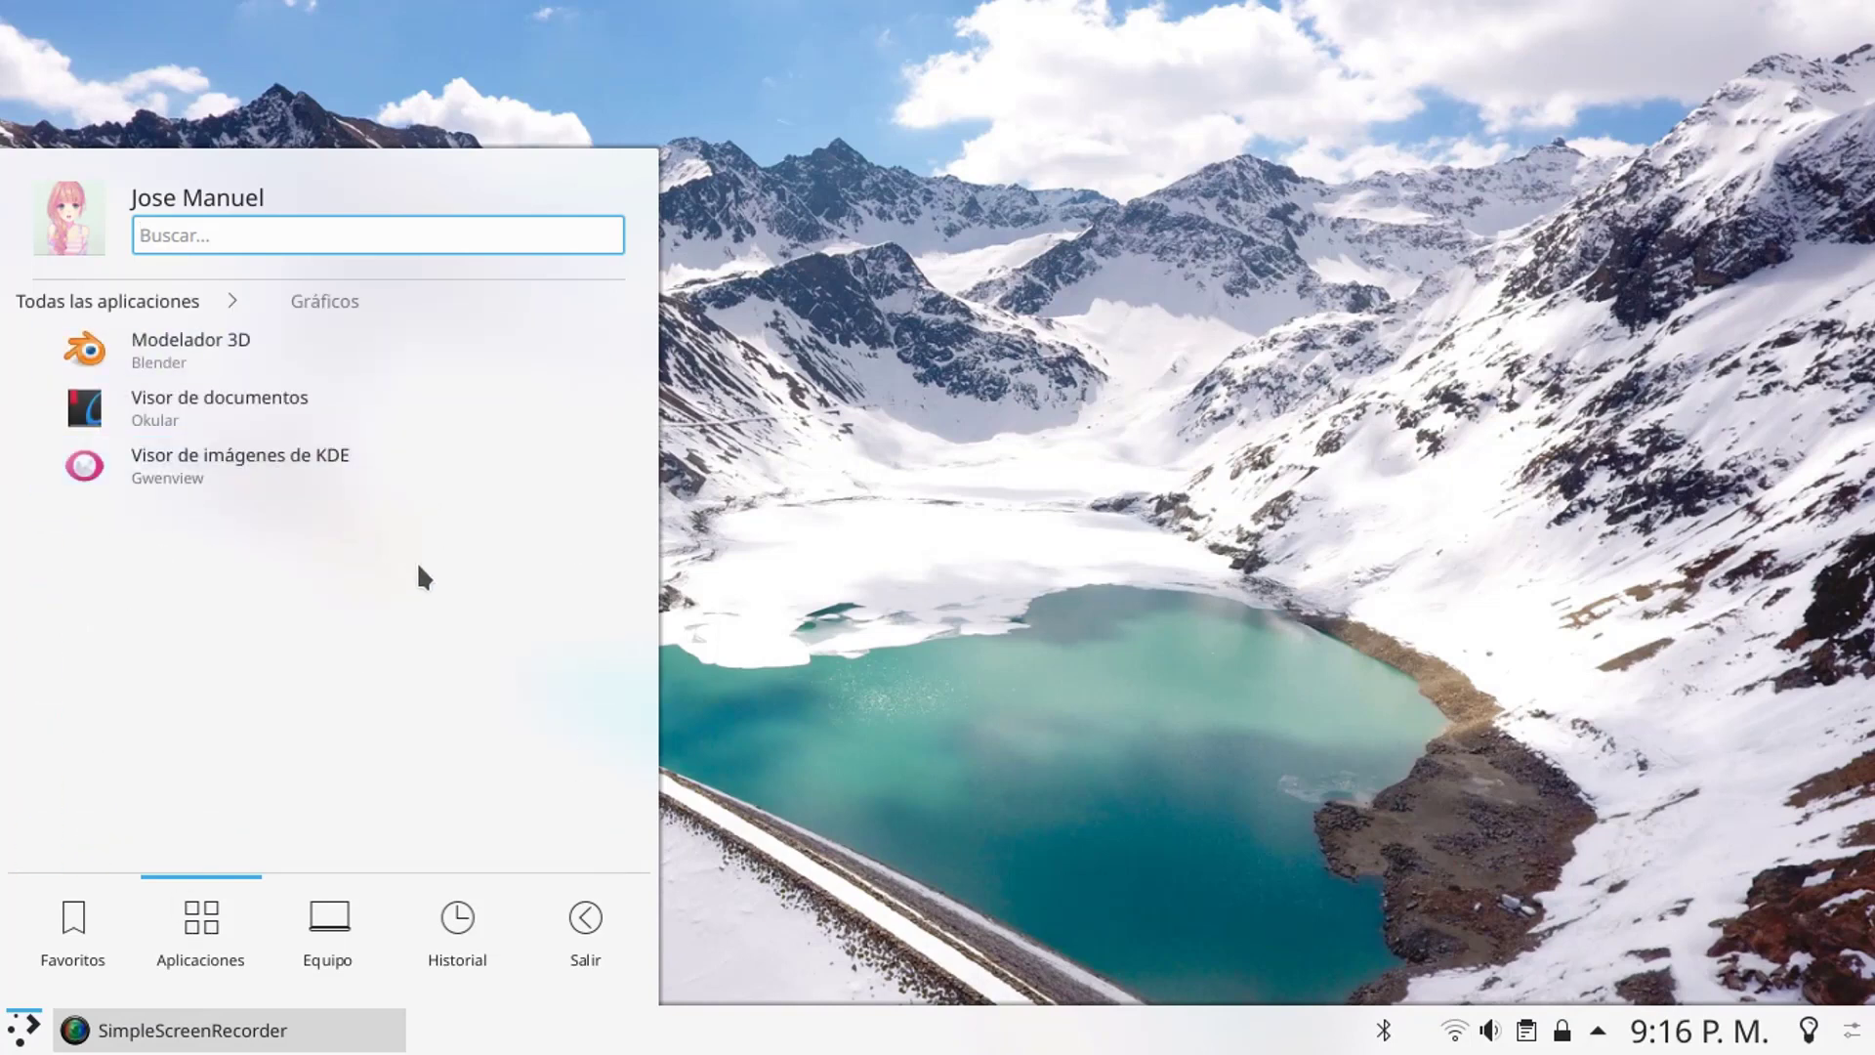
{"action": "left_click", "coordinate": [168, 409]}
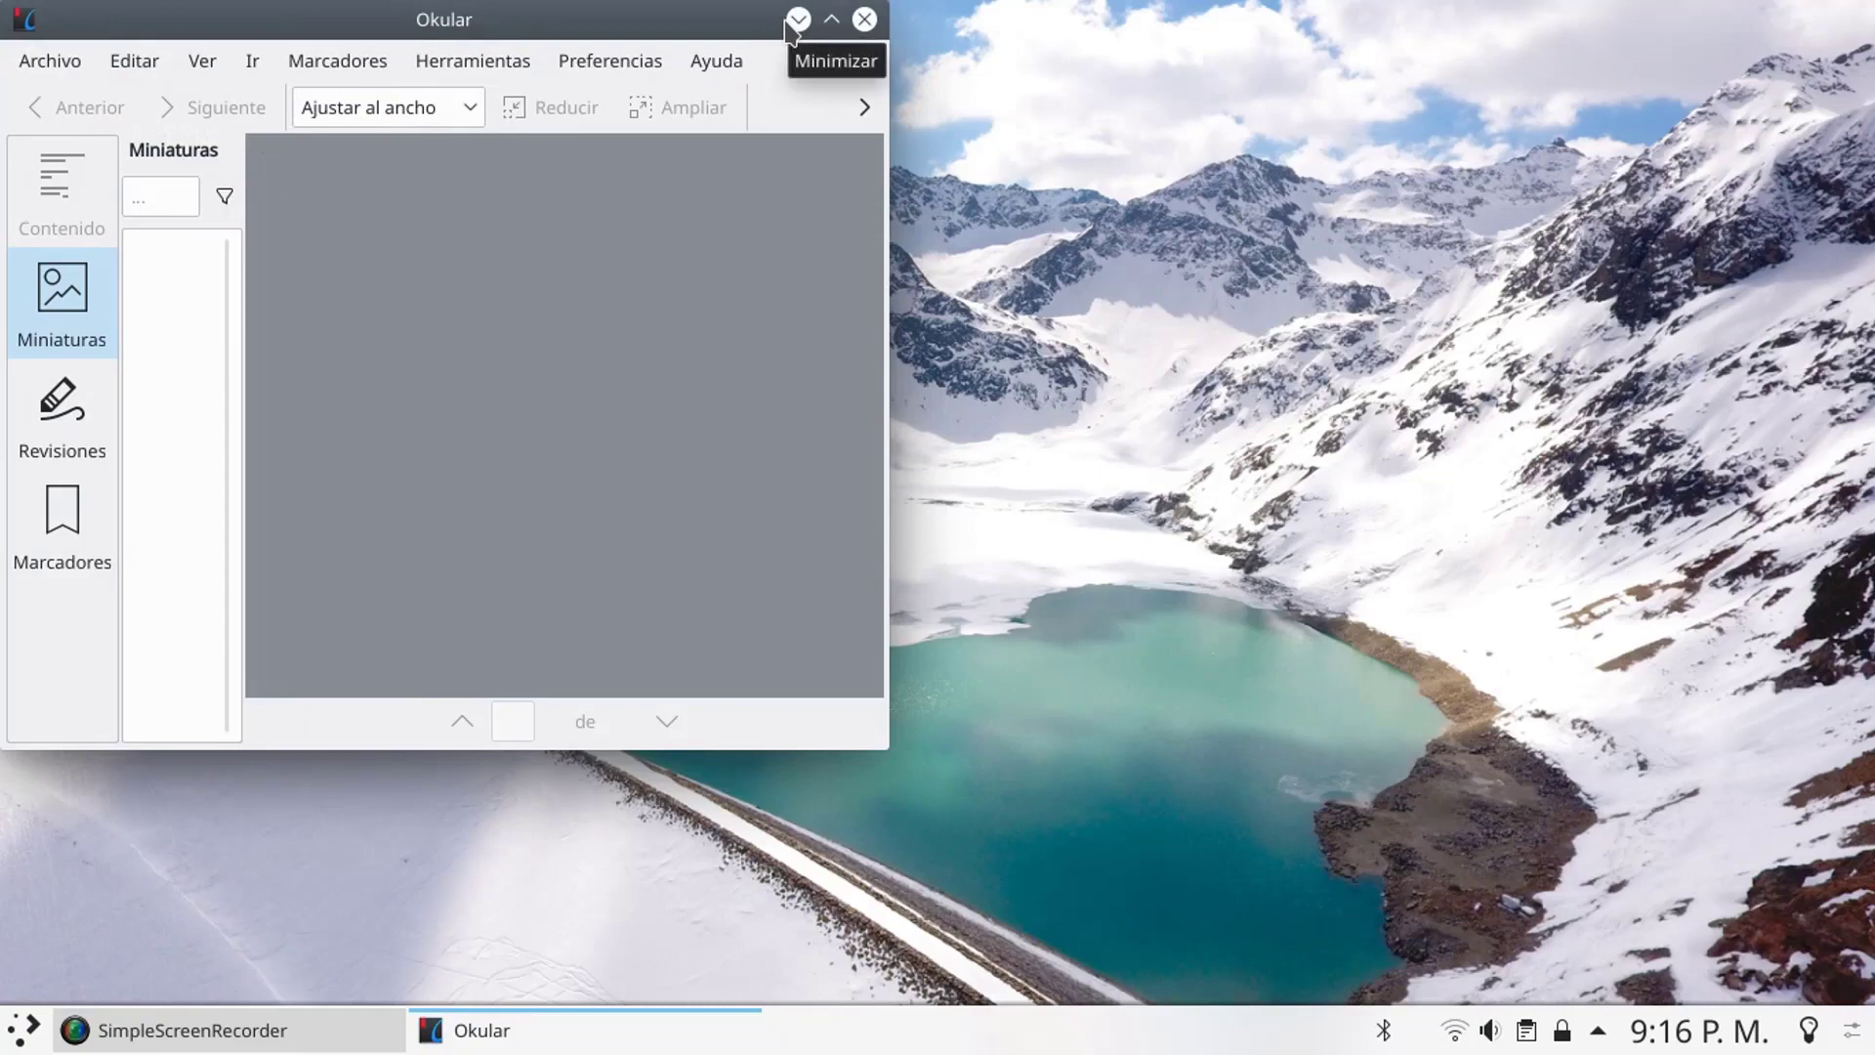
{"action": "left_click", "coordinate": [718, 61]}
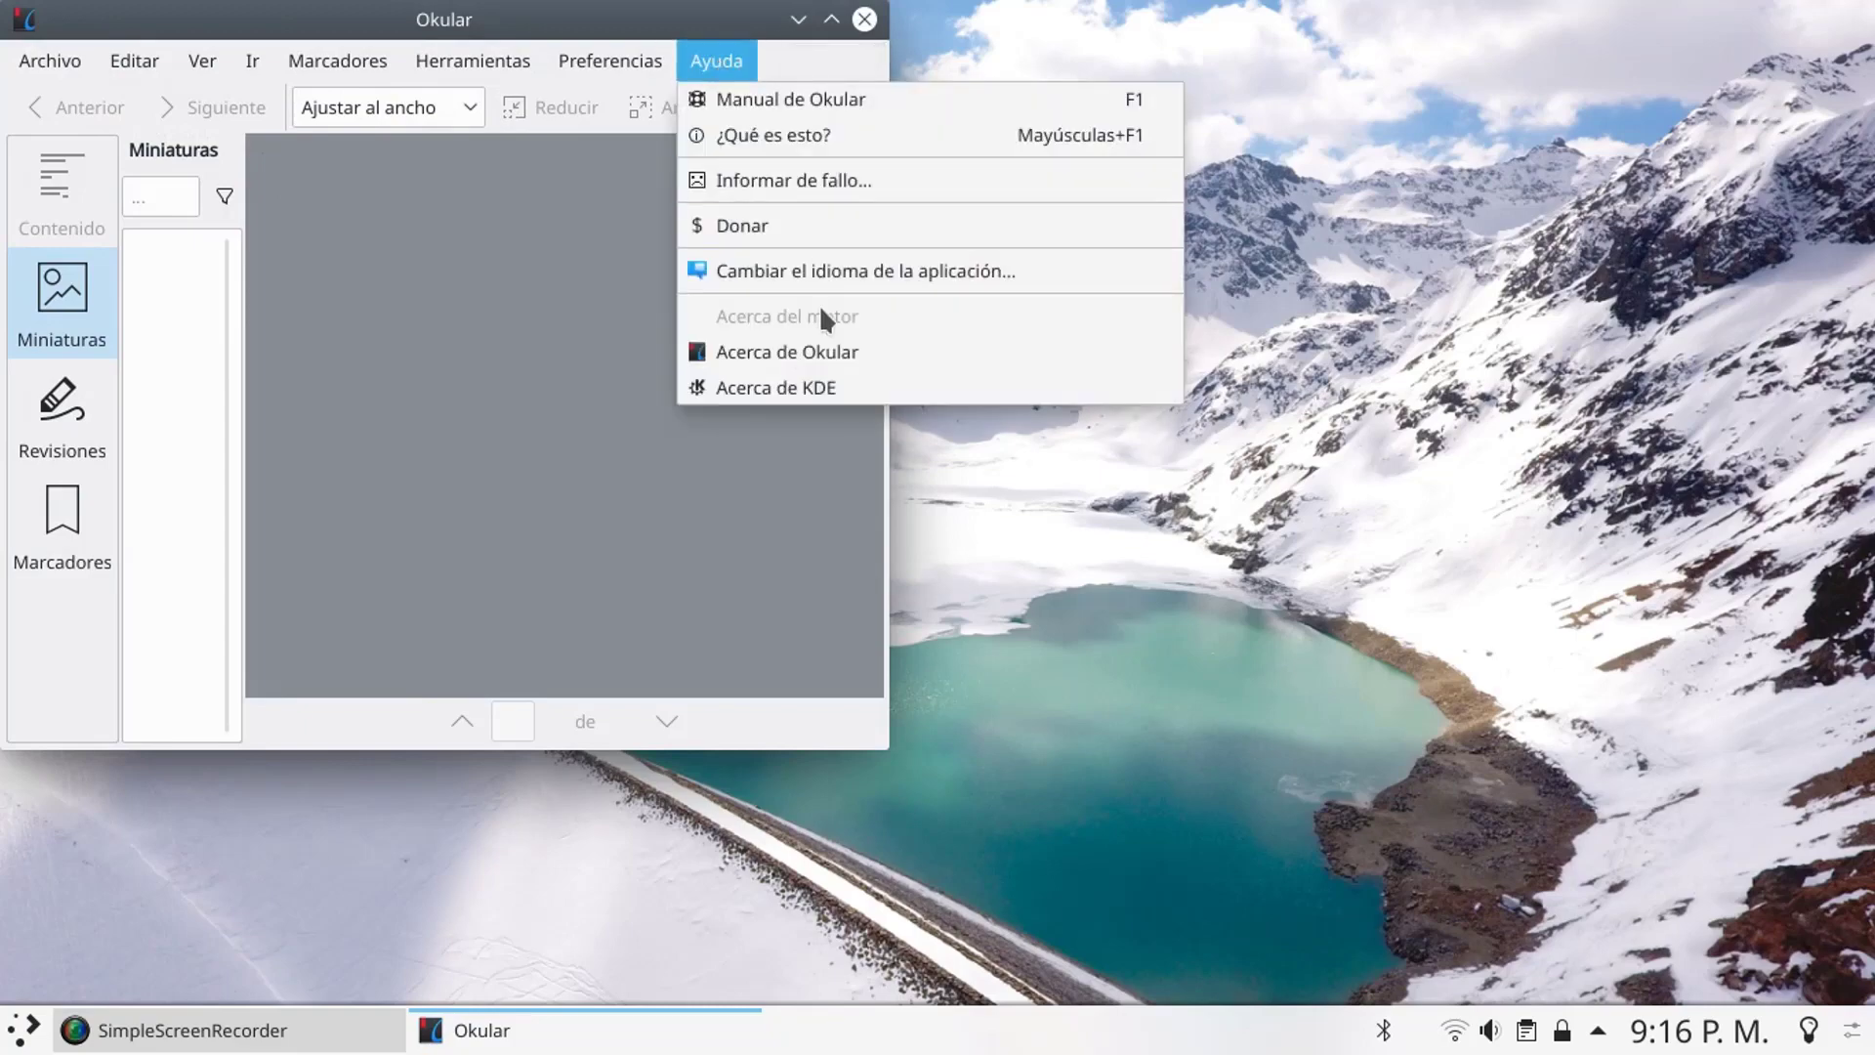
{"action": "left_click", "coordinate": [834, 361]}
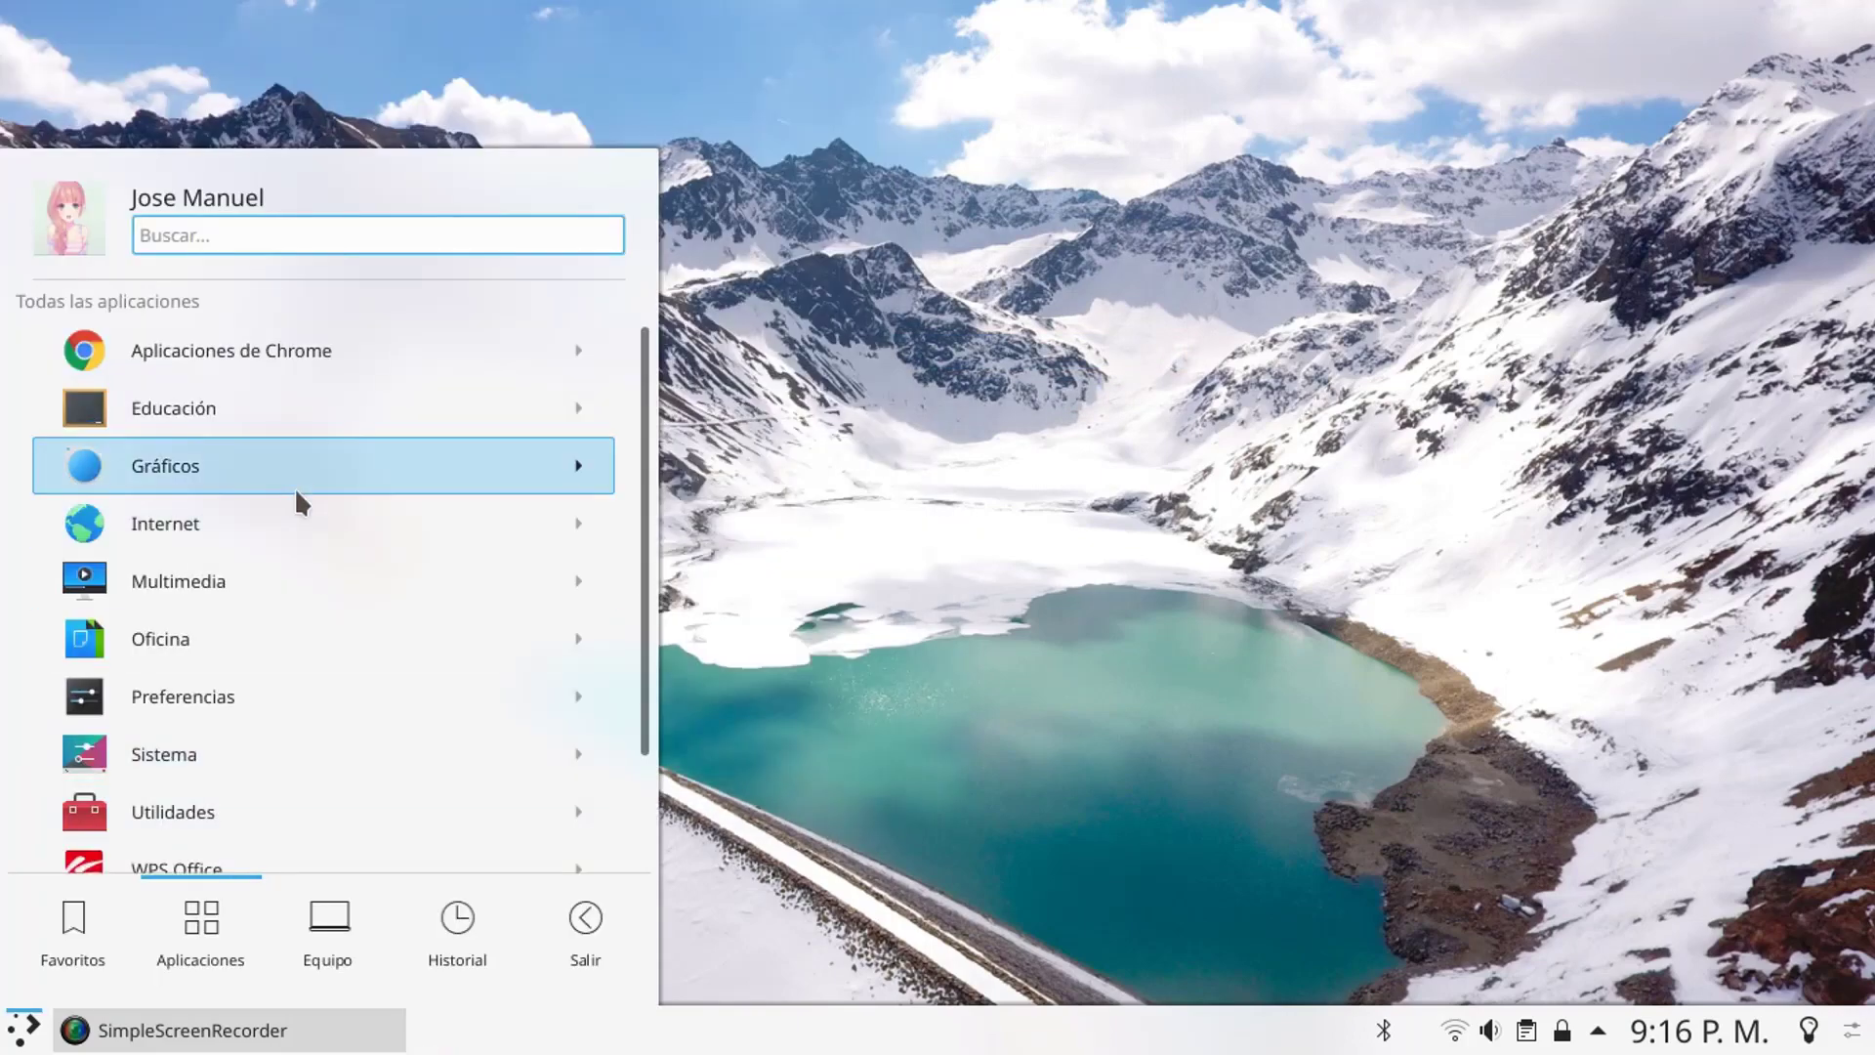
- Check the Gráficos category again and launch the Firefox web browser from the Internet category
{"action": "left_click", "coordinate": [295, 484]}
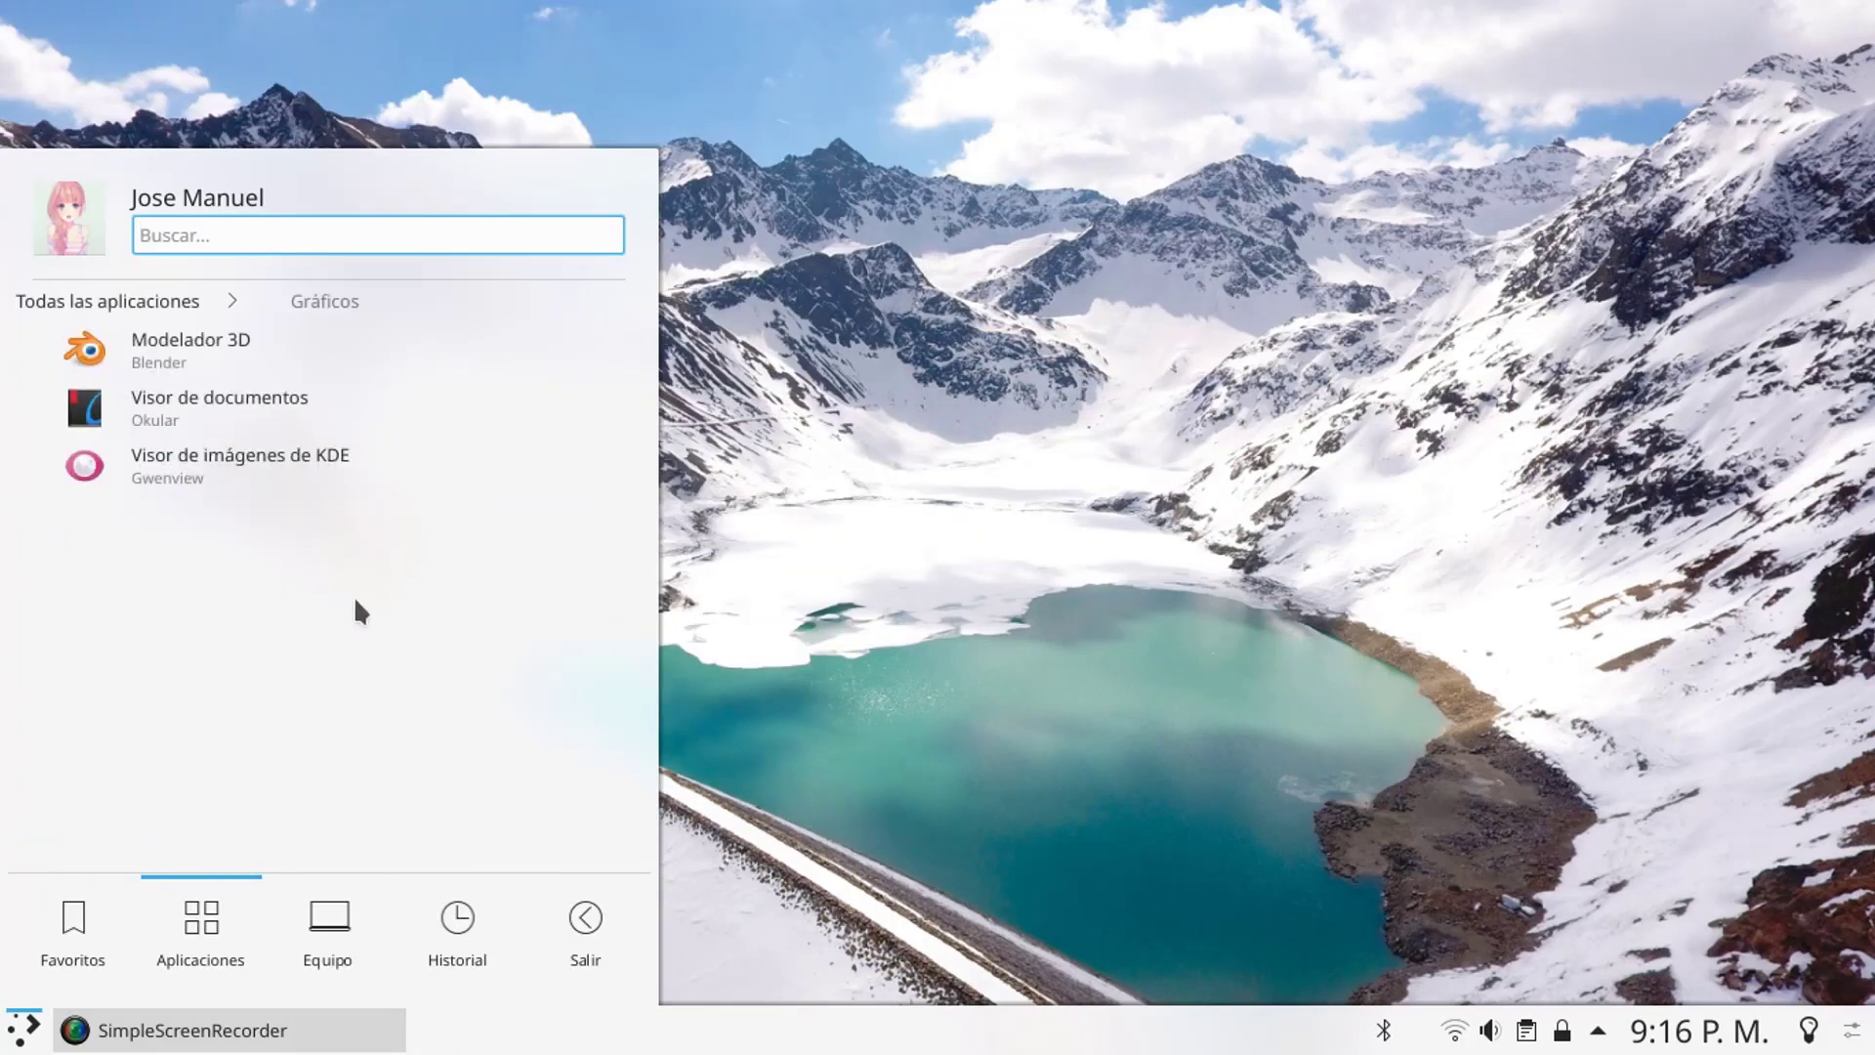
{"action": "left_click", "coordinate": [169, 316]}
{"action": "left_click", "coordinate": [191, 526]}
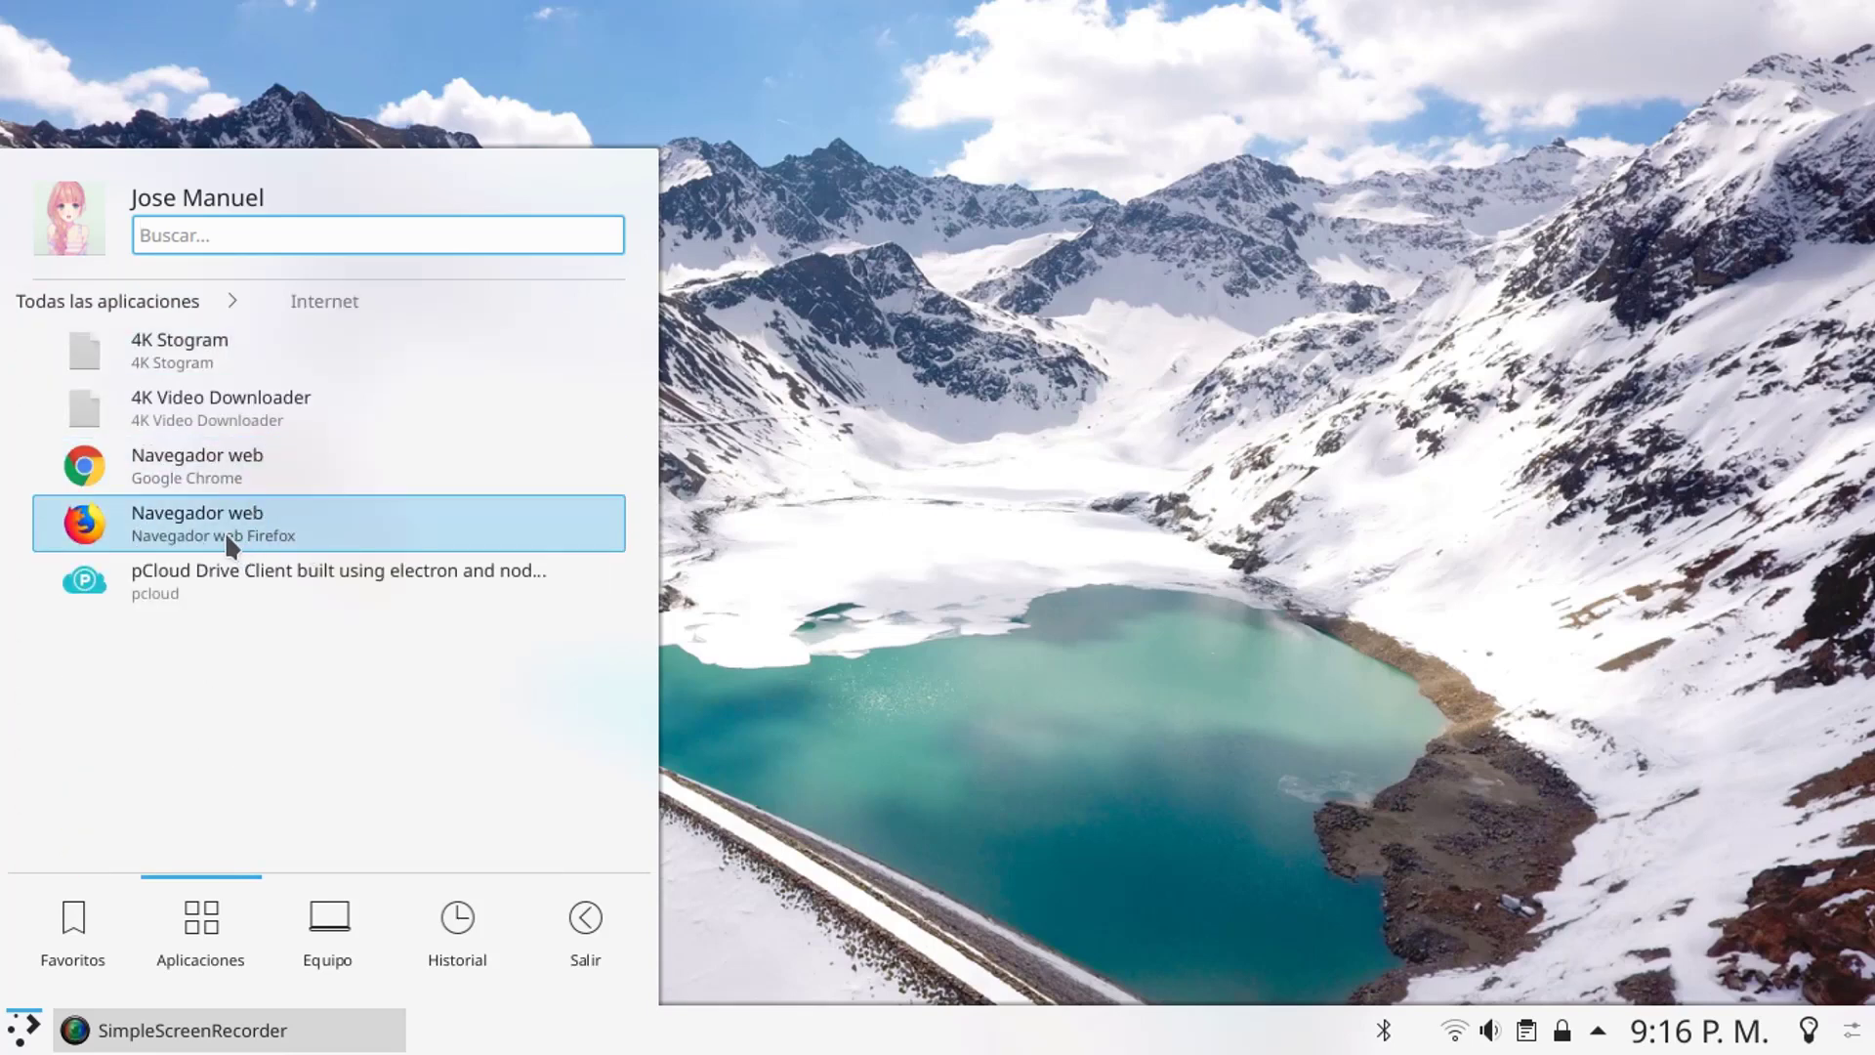
{"action": "left_click", "coordinate": [225, 531]}
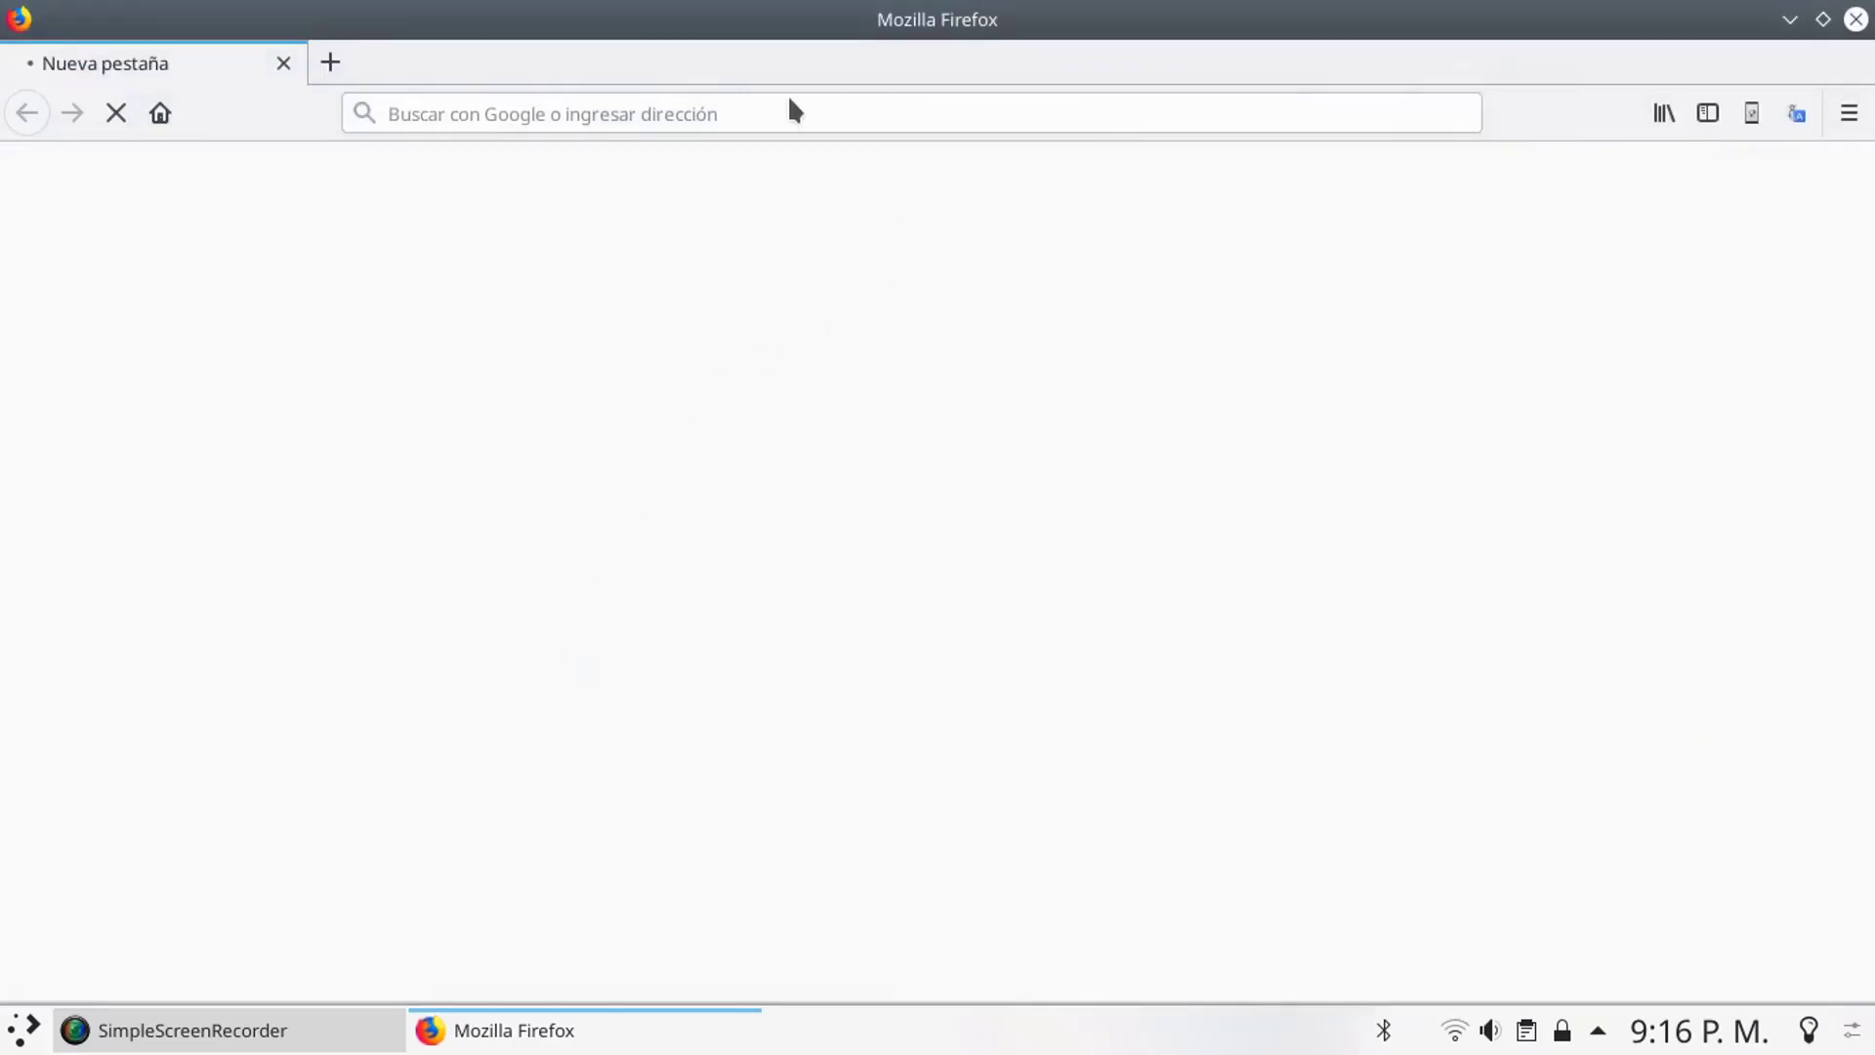
- Go to YouTube in Firefox, look over the recommended videos and open the account notifications
{"action": "left_click", "coordinate": [687, 117]}
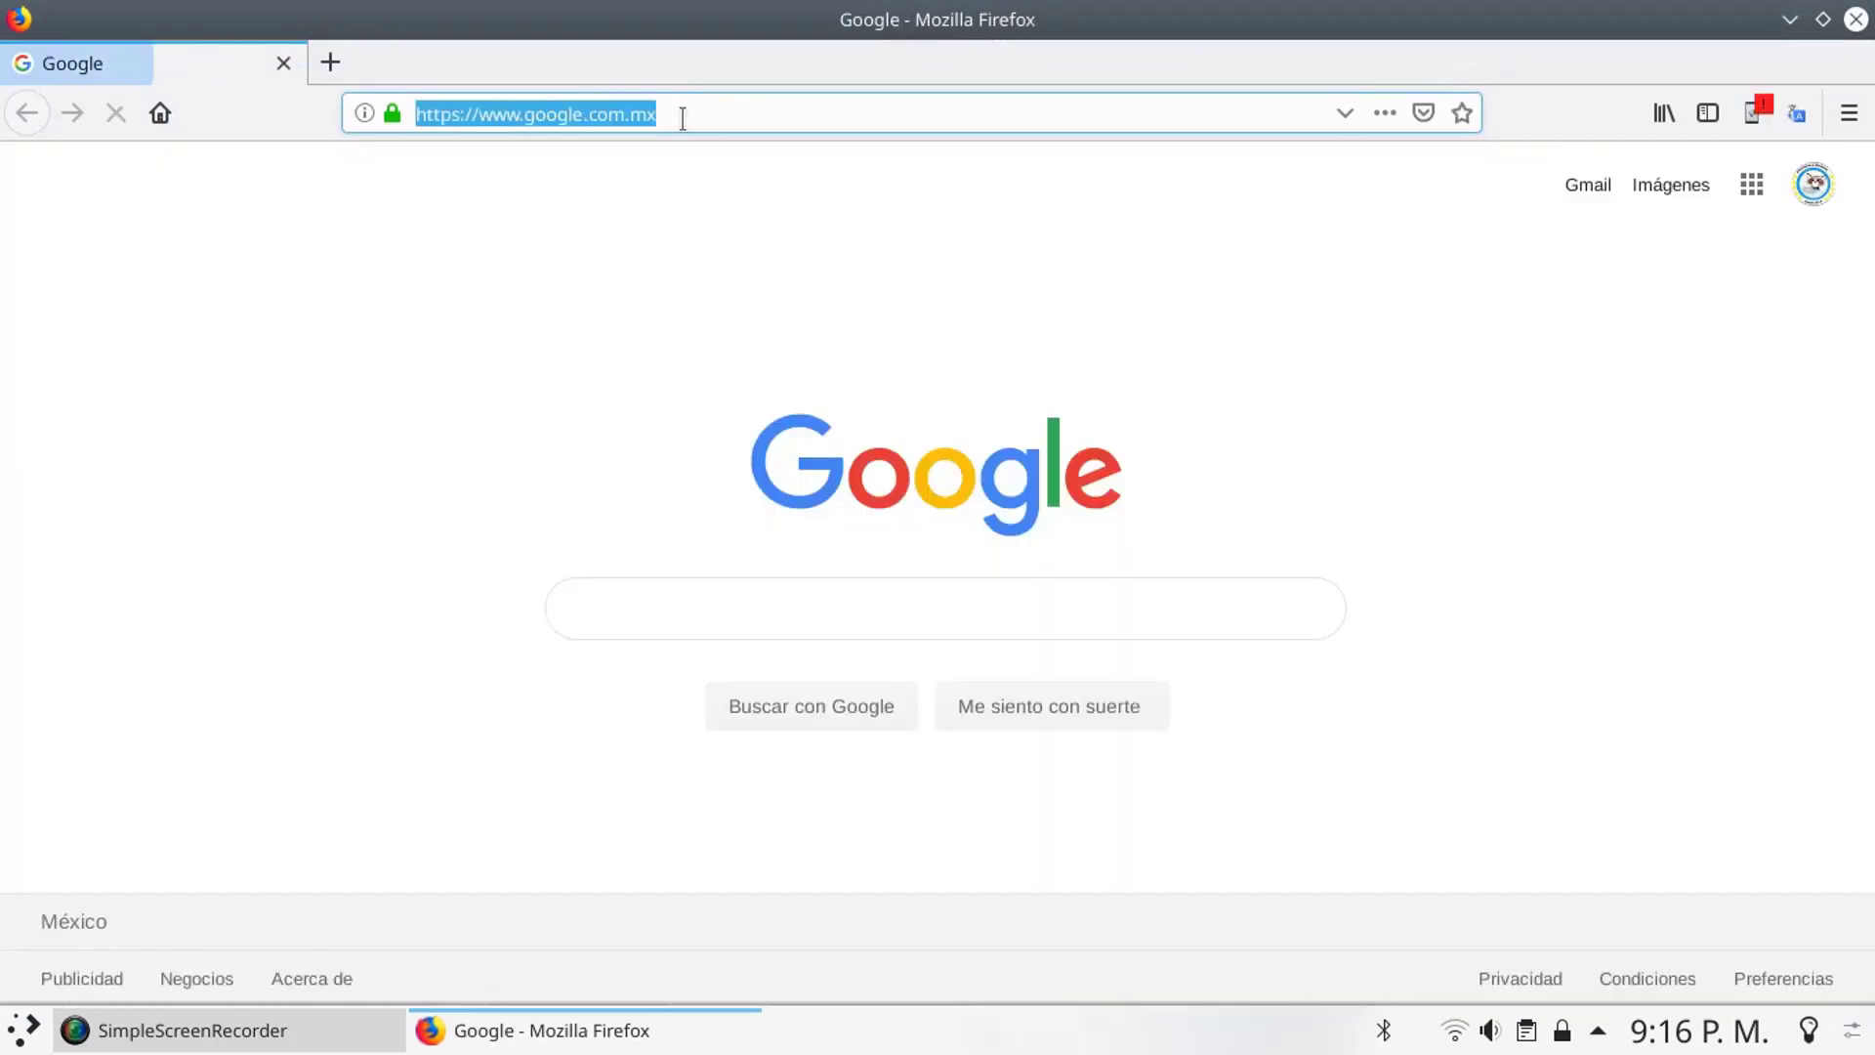
{"action": "key", "text": "BackSpace"}
{"action": "type", "text": "youtub"}
{"action": "key", "text": "Return"}
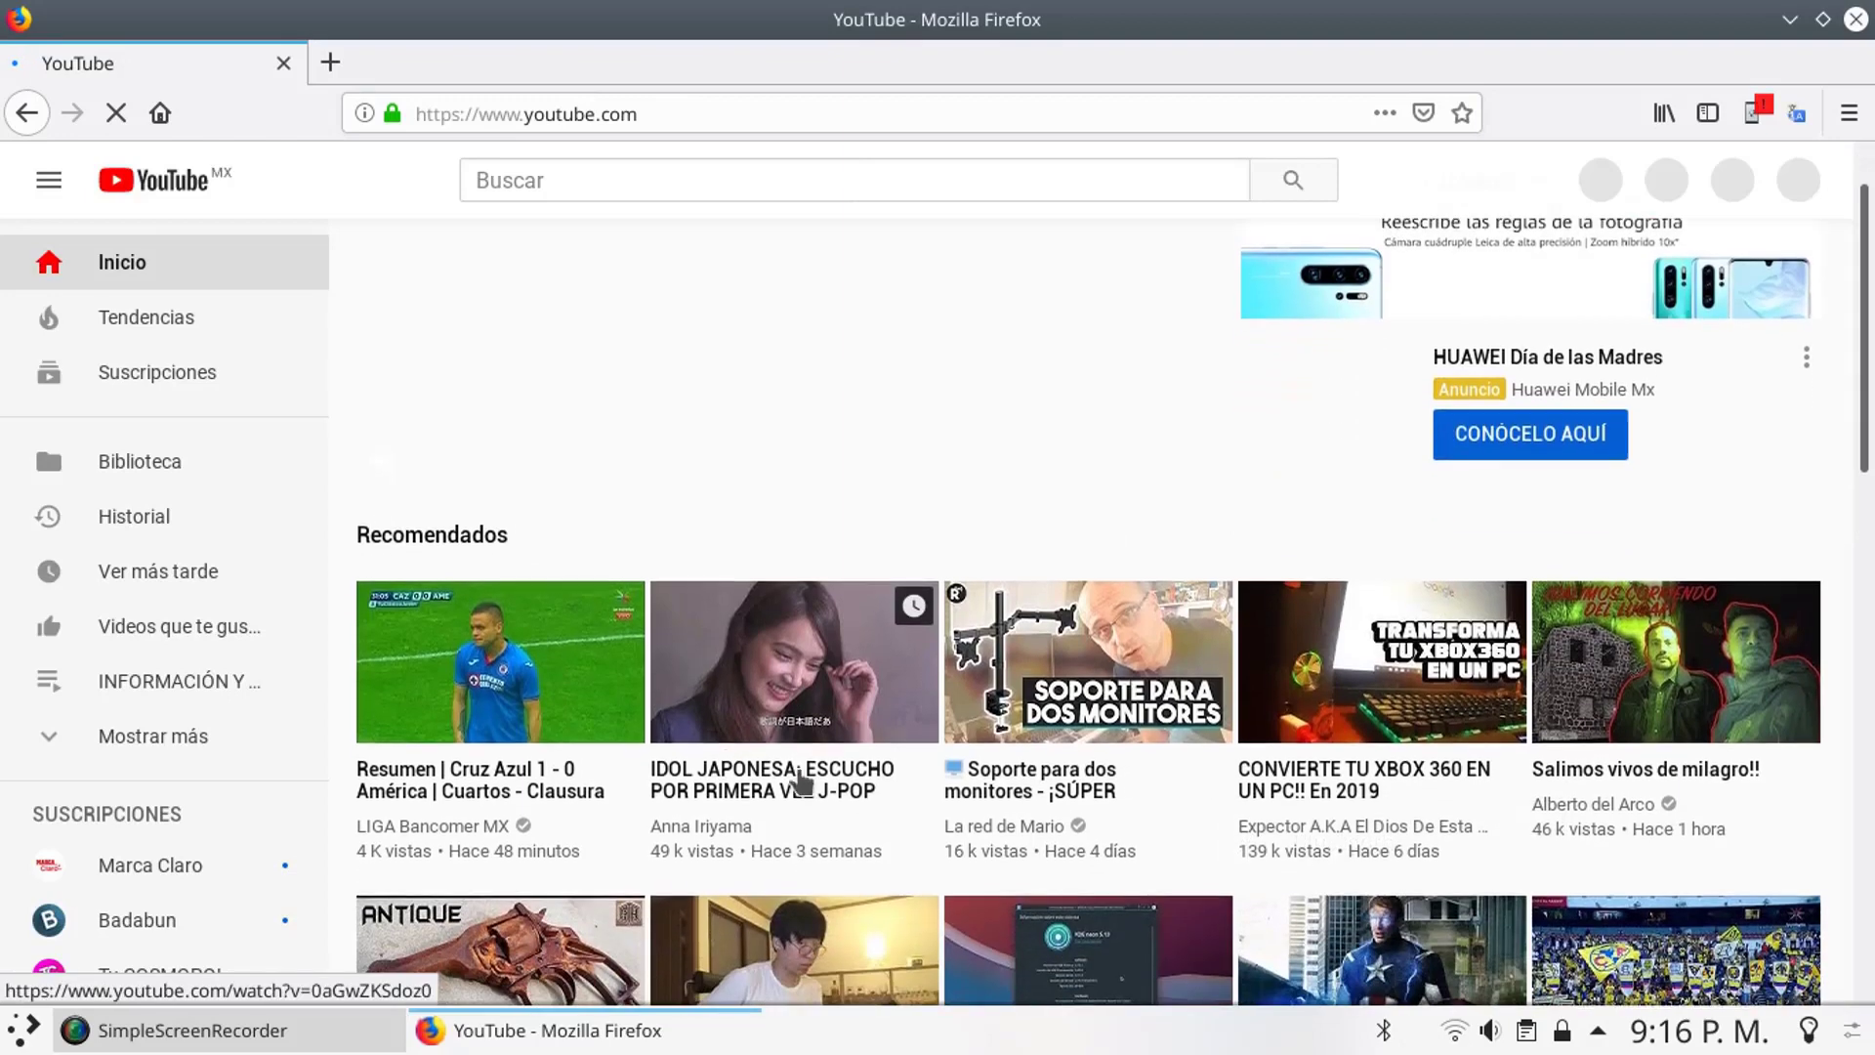
{"action": "scroll", "coordinate": [1081, 762], "scroll_direction": "down", "scroll_amount": 4}
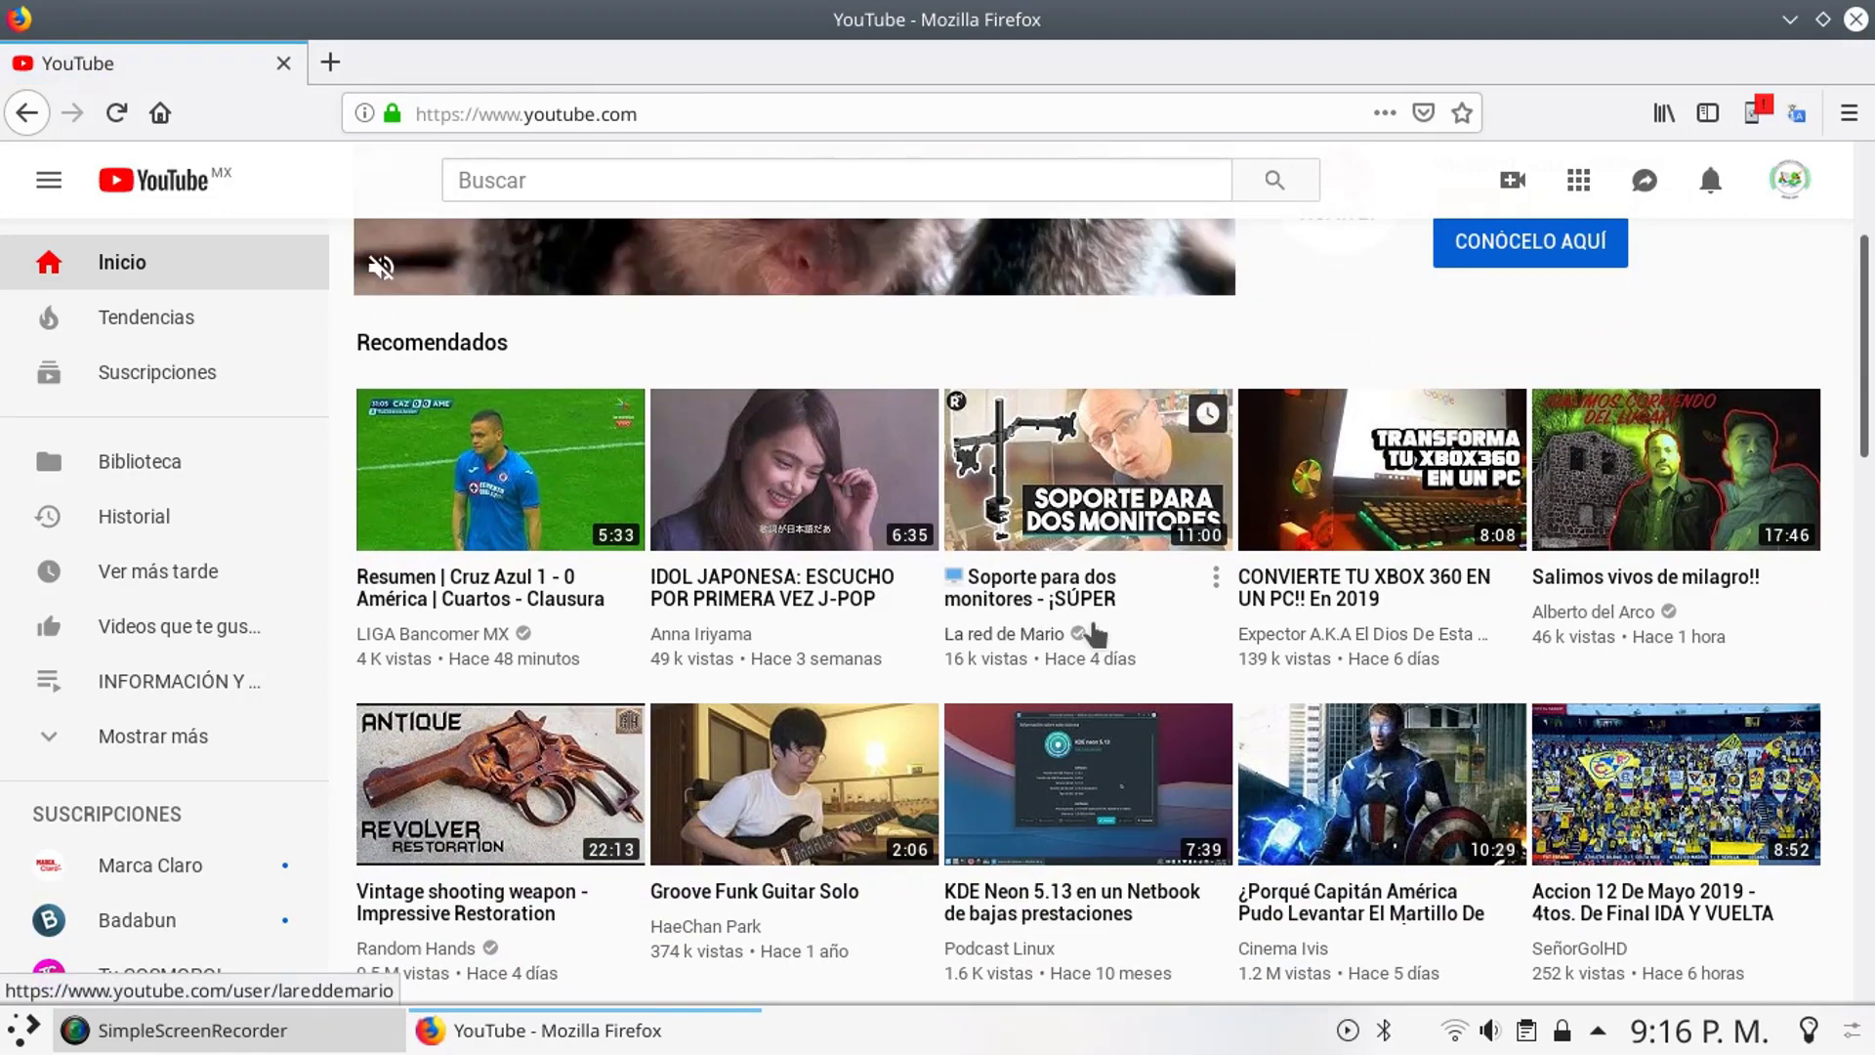
{"action": "left_click", "coordinate": [1710, 180]}
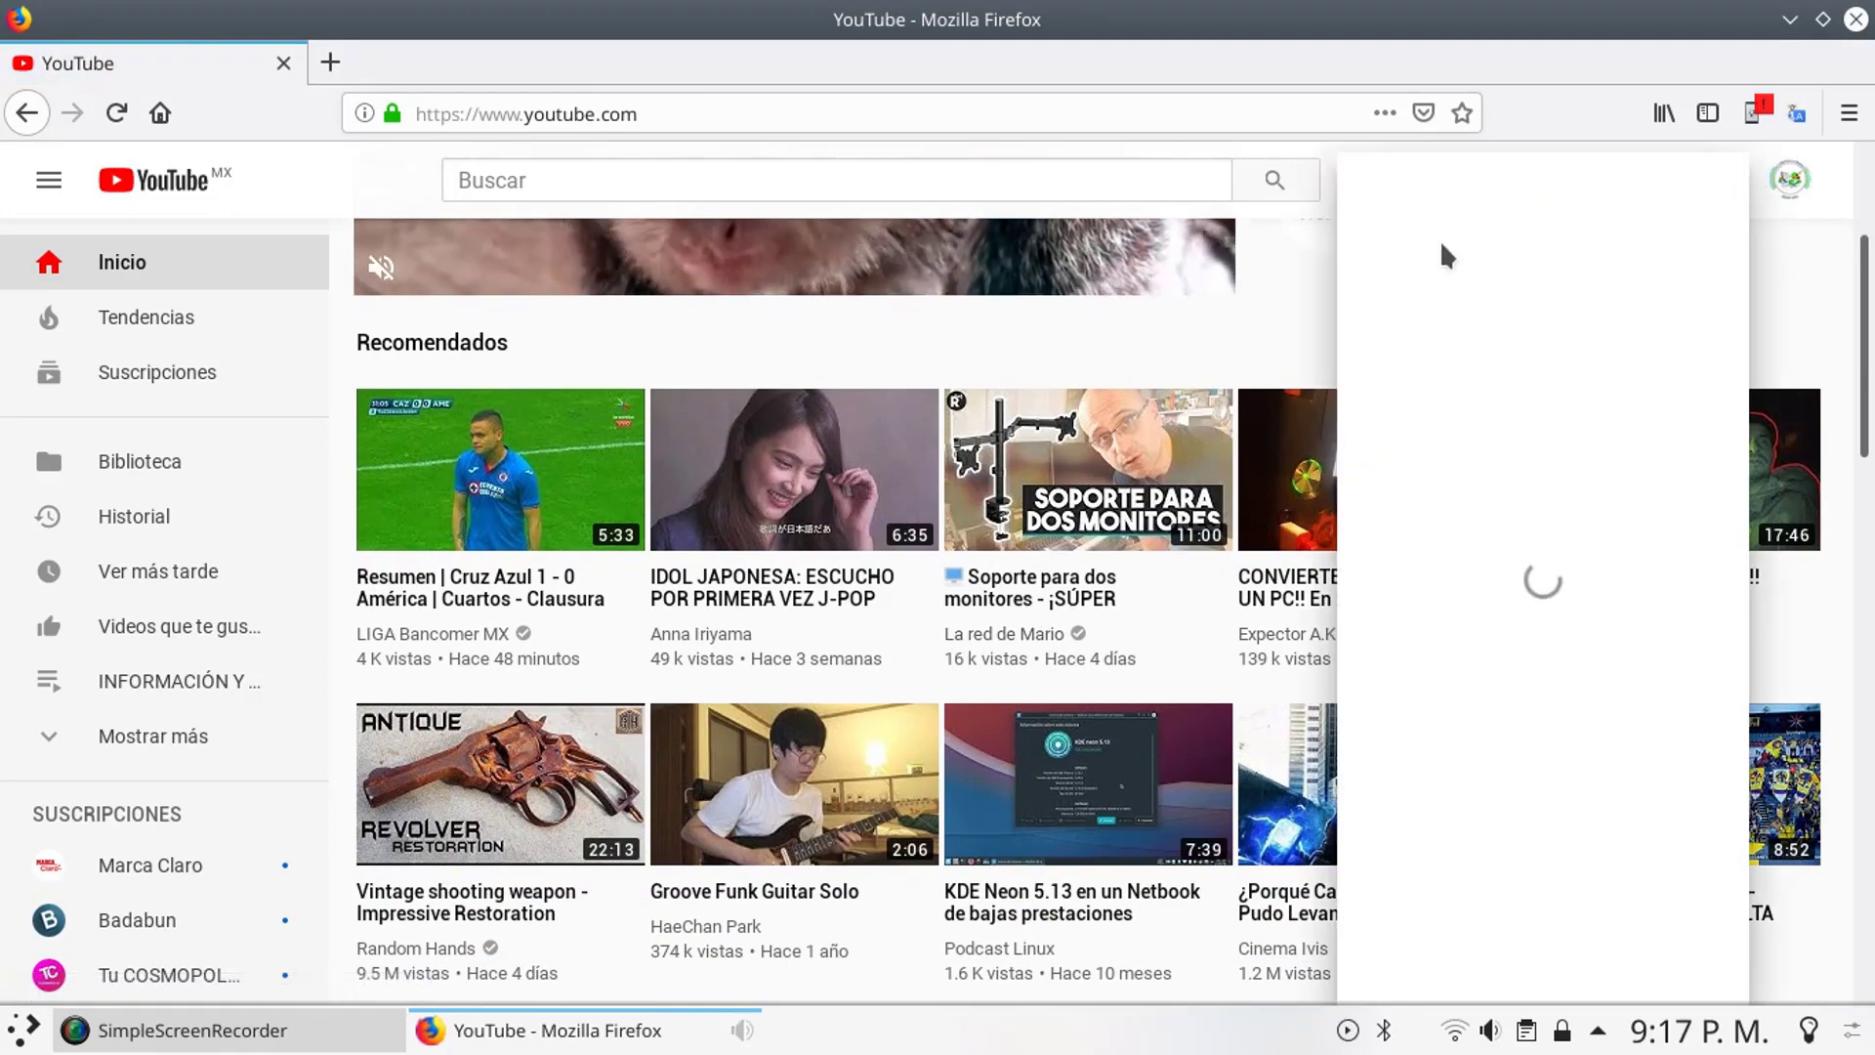
- Open the video on installing programs missing from the app store, seek to about 1:21 with the desktop media player, and resume and pause playback
{"action": "left_click", "coordinate": [1448, 293]}
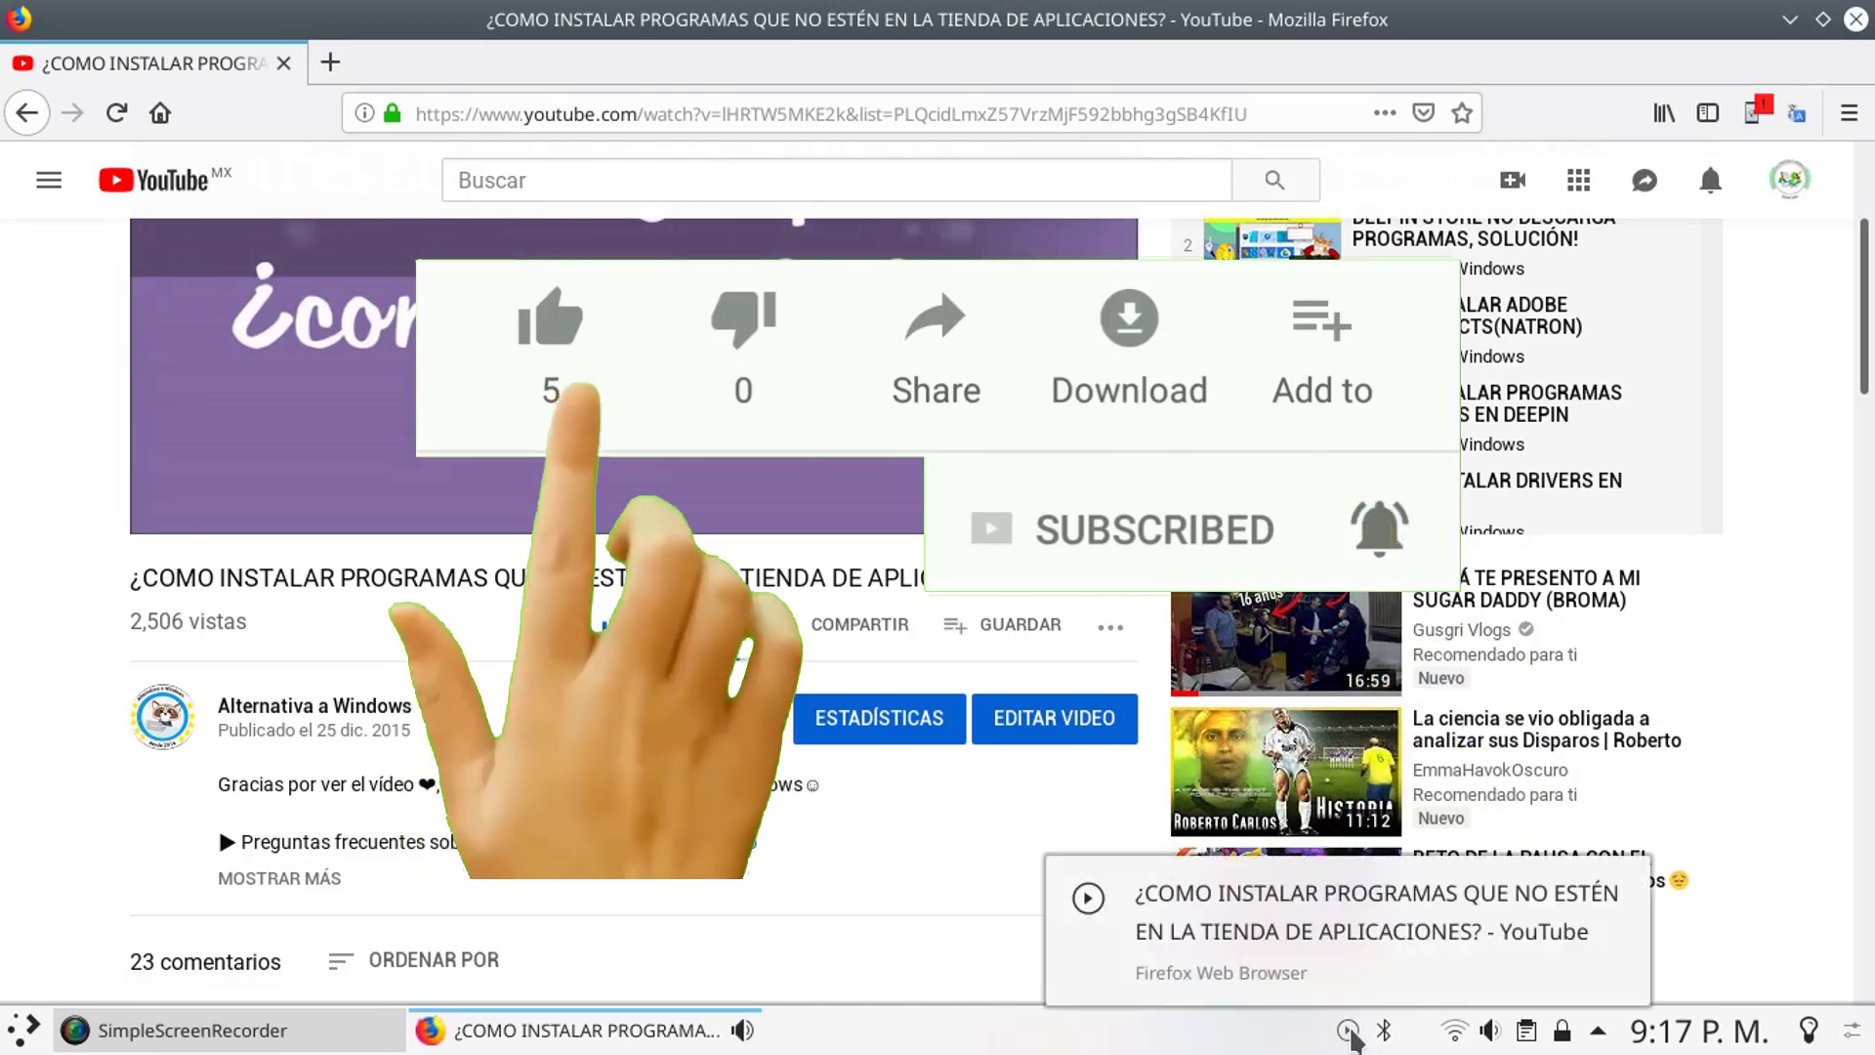
{"action": "left_click", "coordinate": [1349, 1031]}
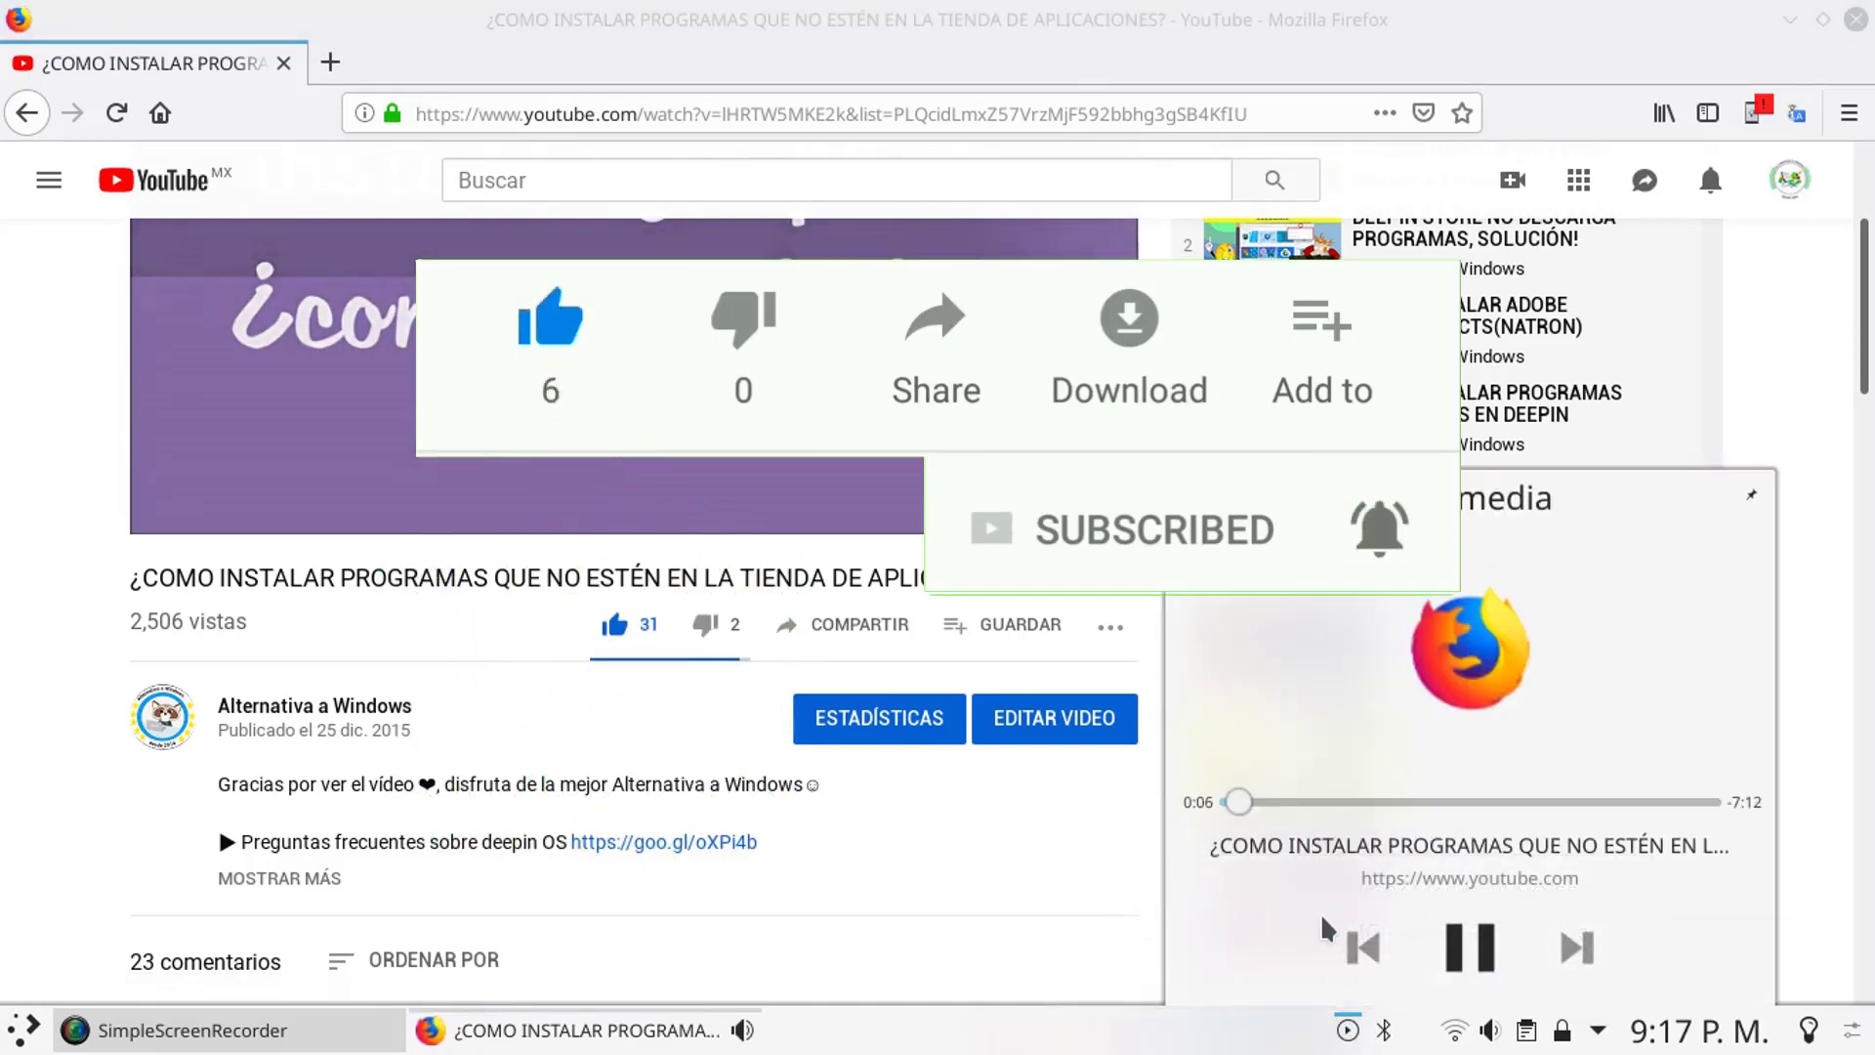
{"action": "left_click", "coordinate": [1280, 803]}
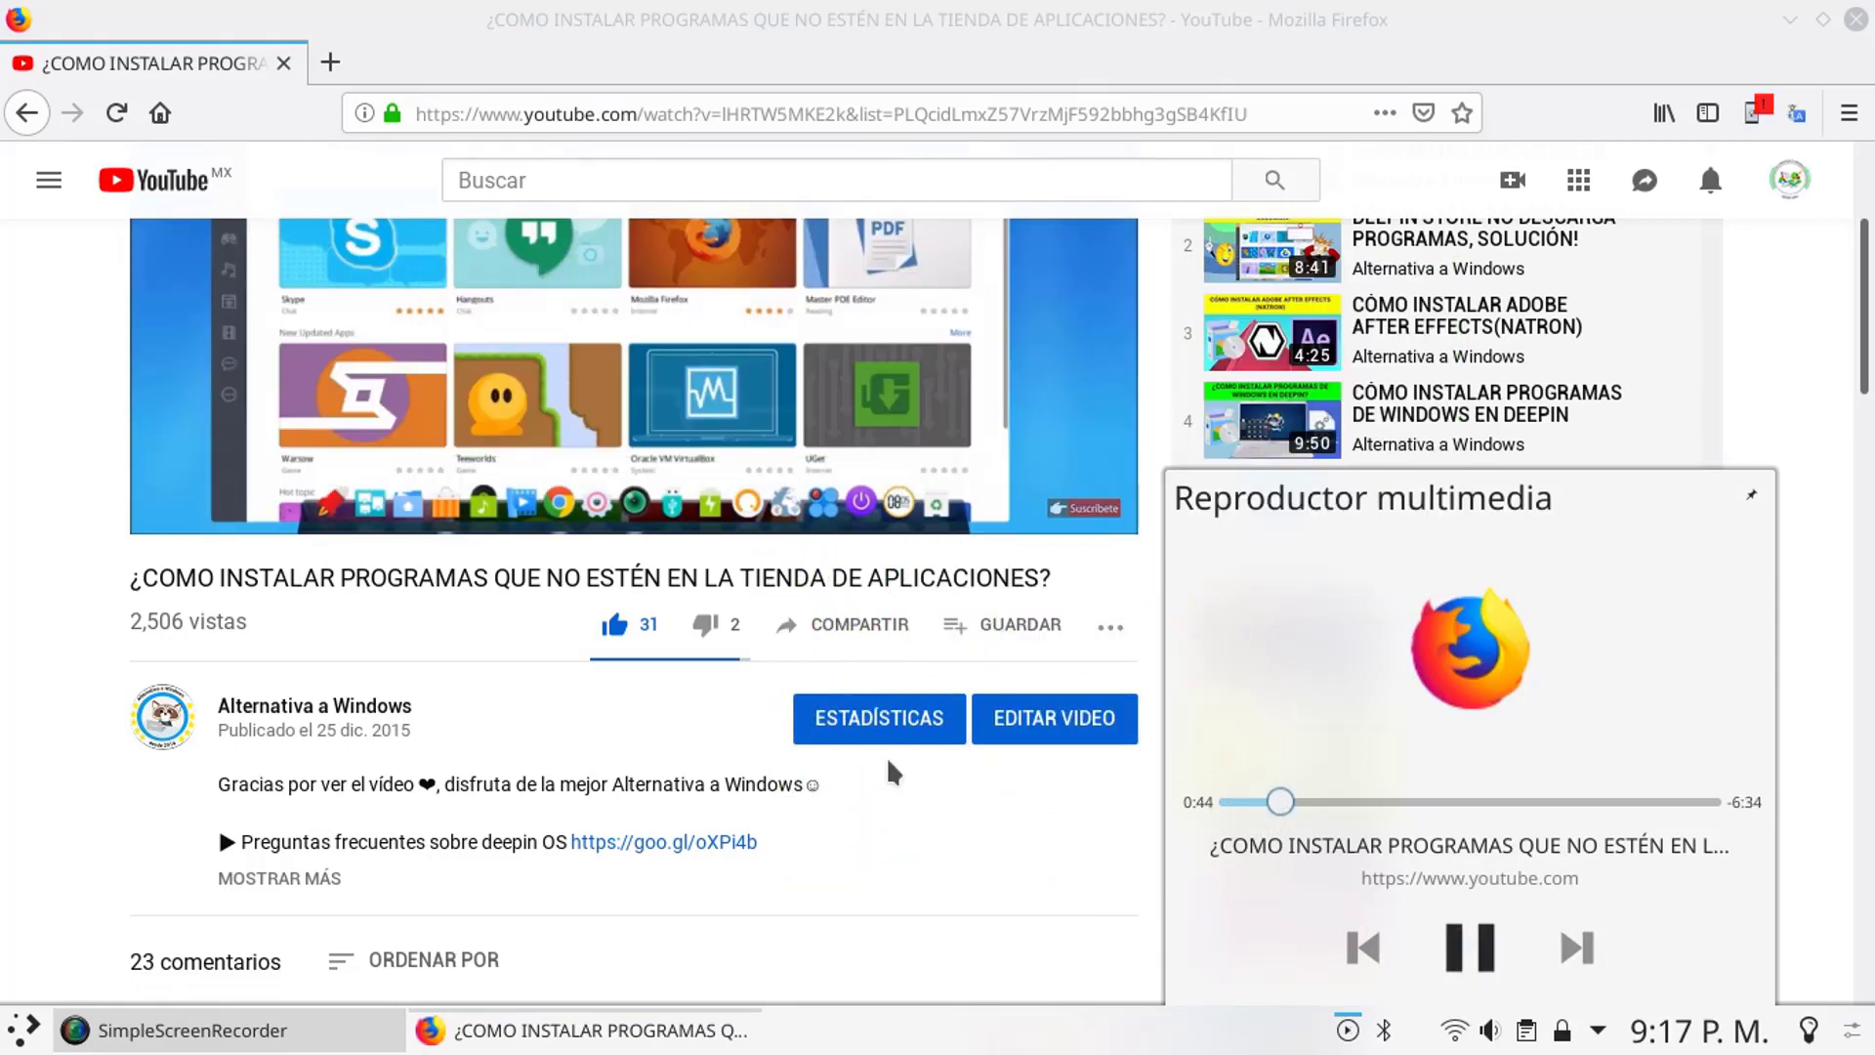
{"action": "scroll", "coordinate": [891, 772], "scroll_direction": "up", "scroll_amount": 3}
{"action": "left_click", "coordinate": [1319, 802]}
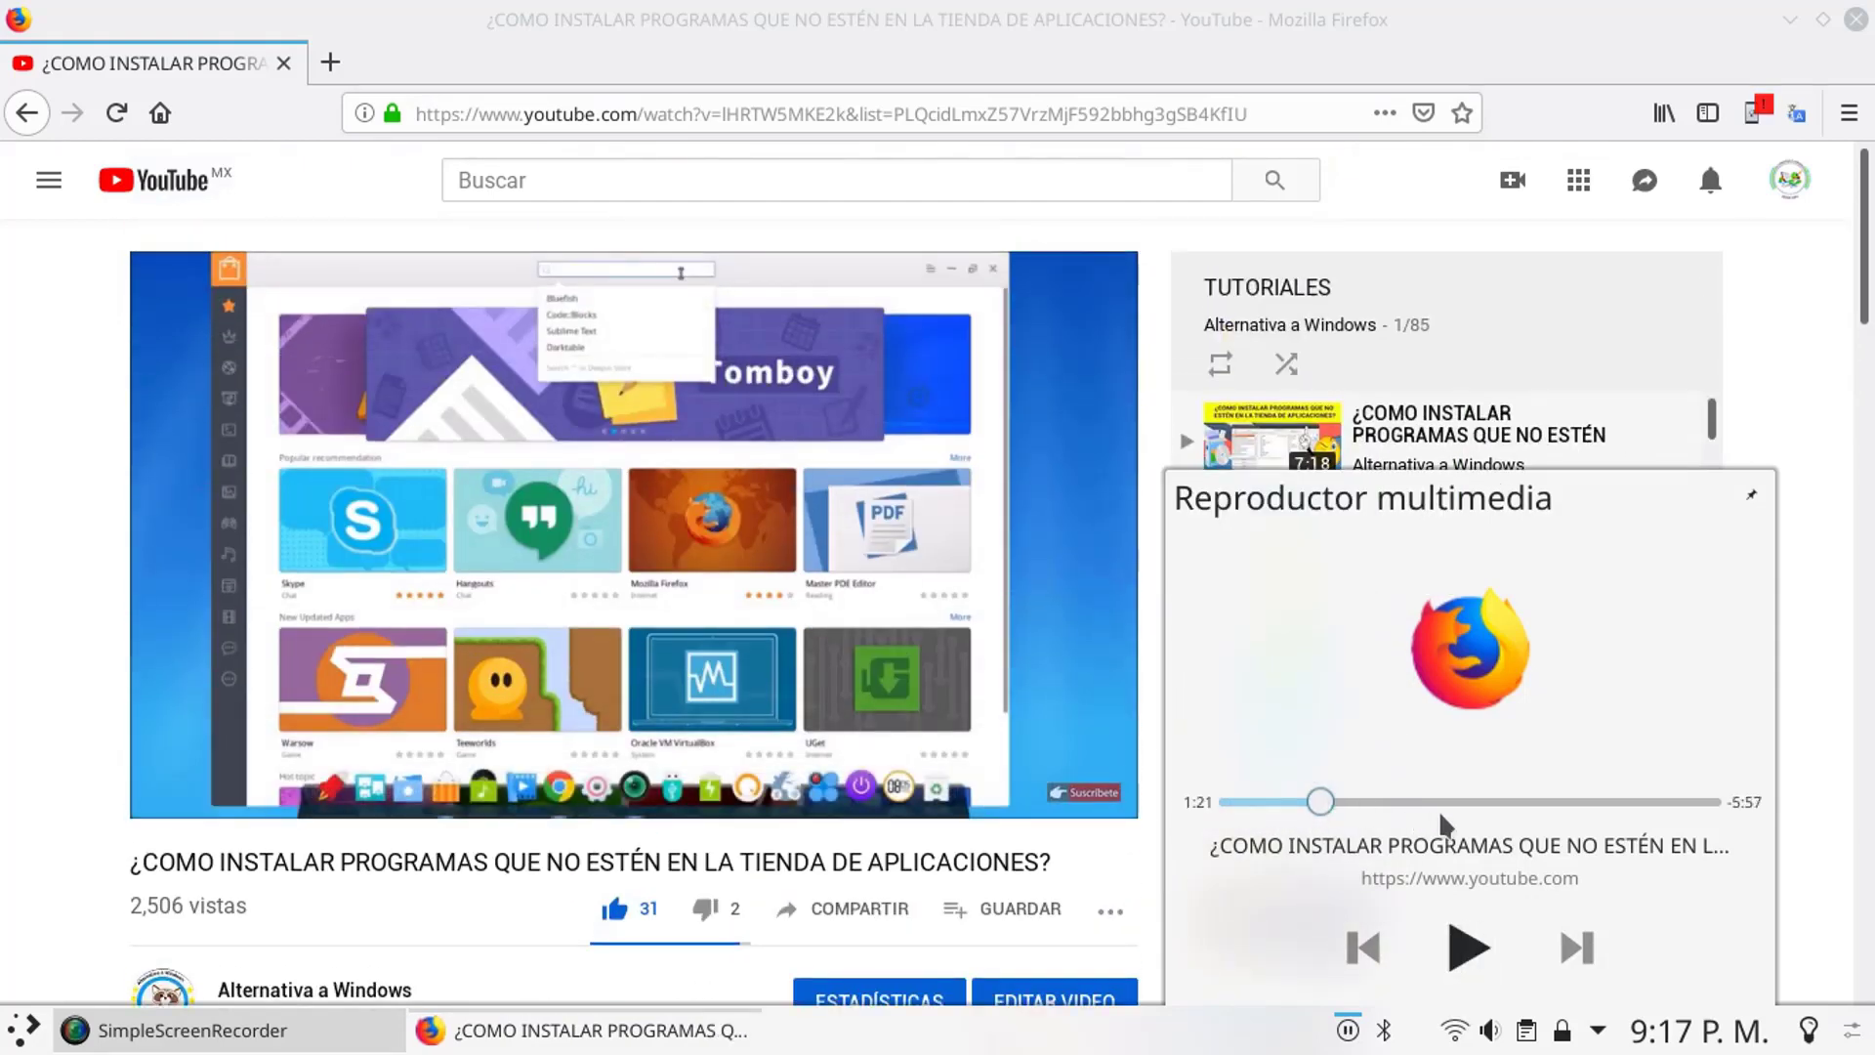
{"action": "left_click", "coordinate": [1469, 947]}
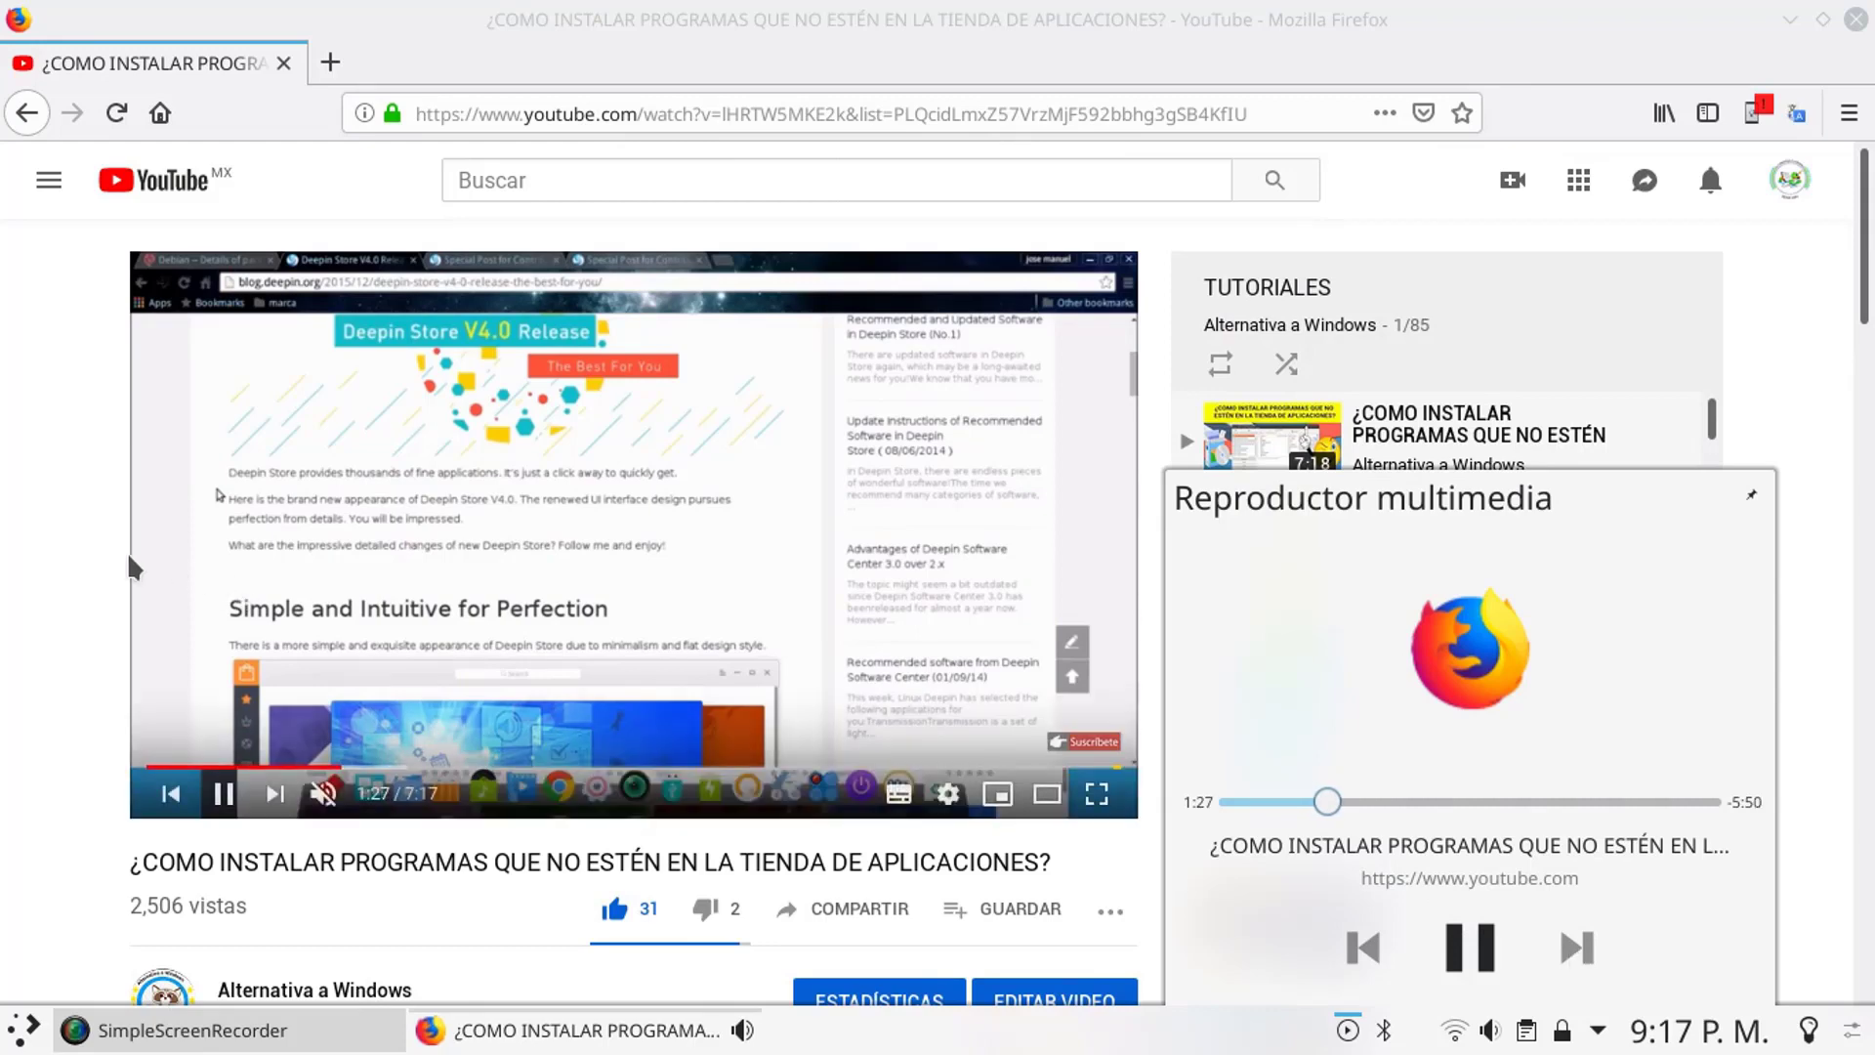
{"action": "left_click", "coordinate": [293, 538]}
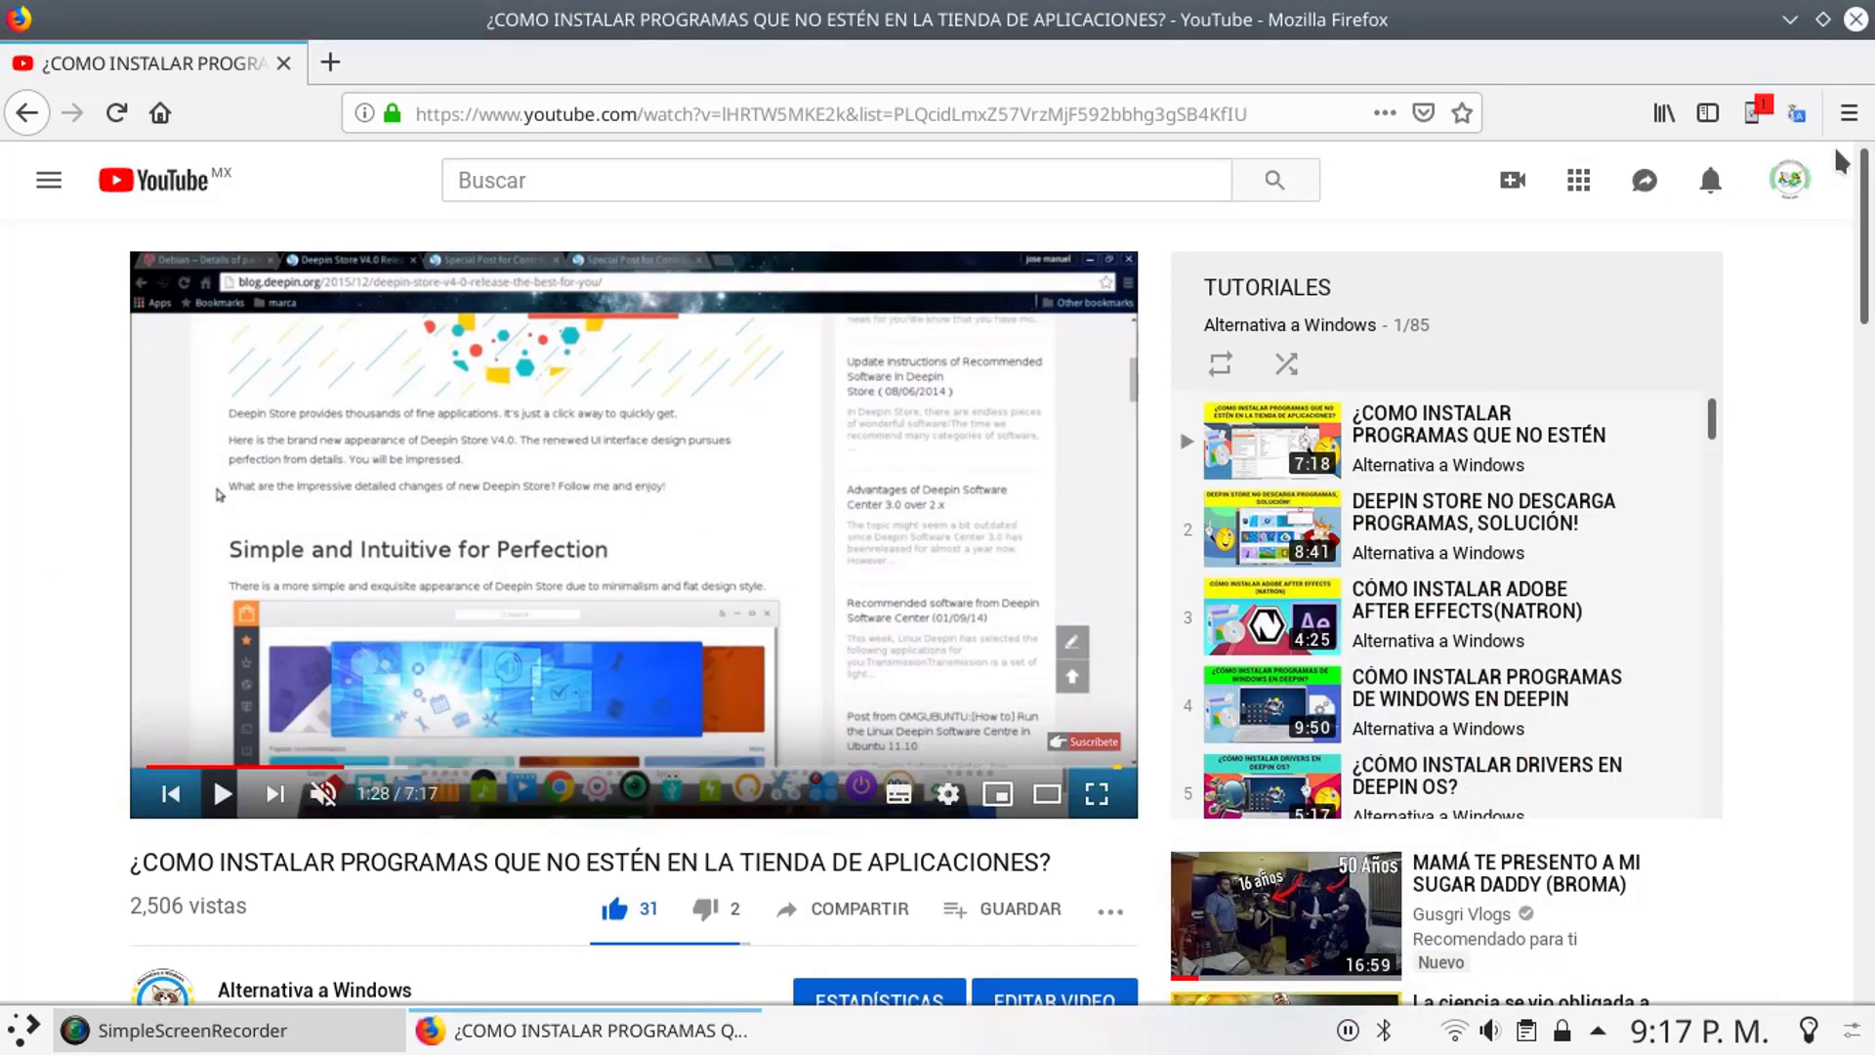
- Show Firefox's Complementos manager, open a new tab and close the browser
{"action": "left_click", "coordinate": [1861, 121]}
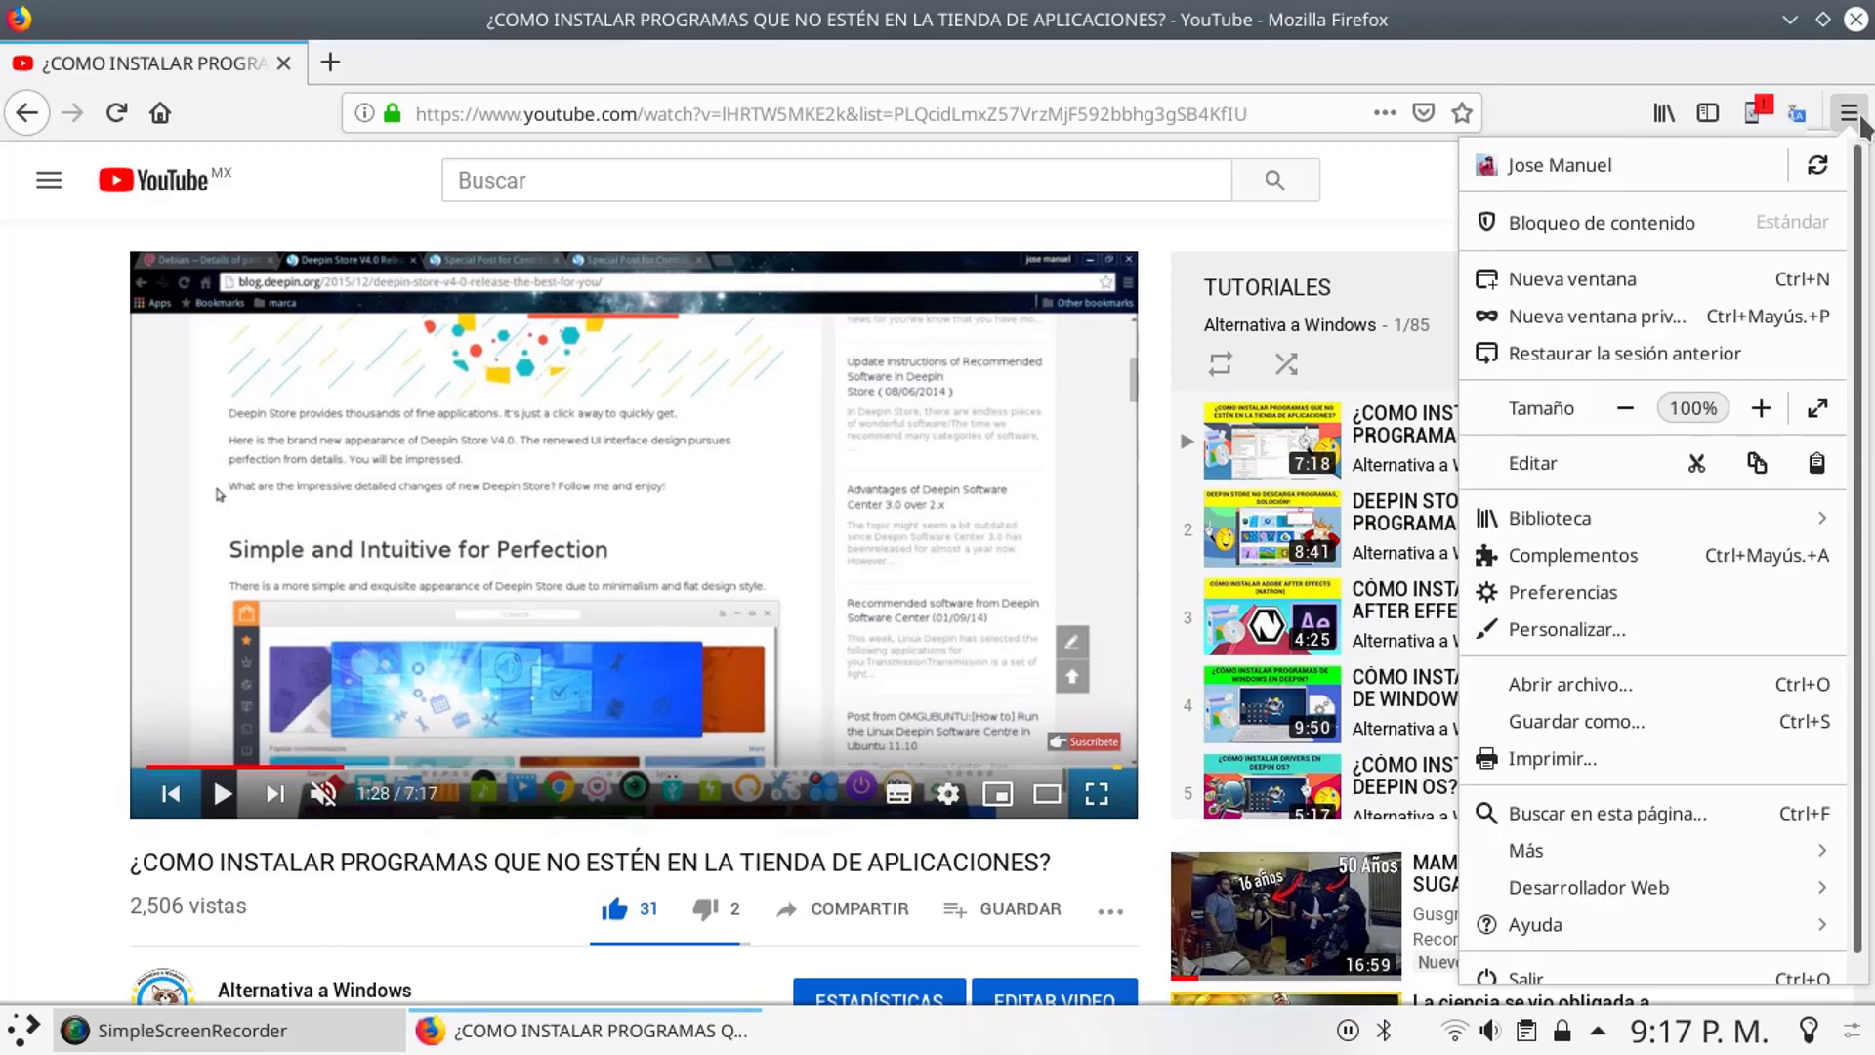
{"action": "left_click", "coordinate": [1597, 565]}
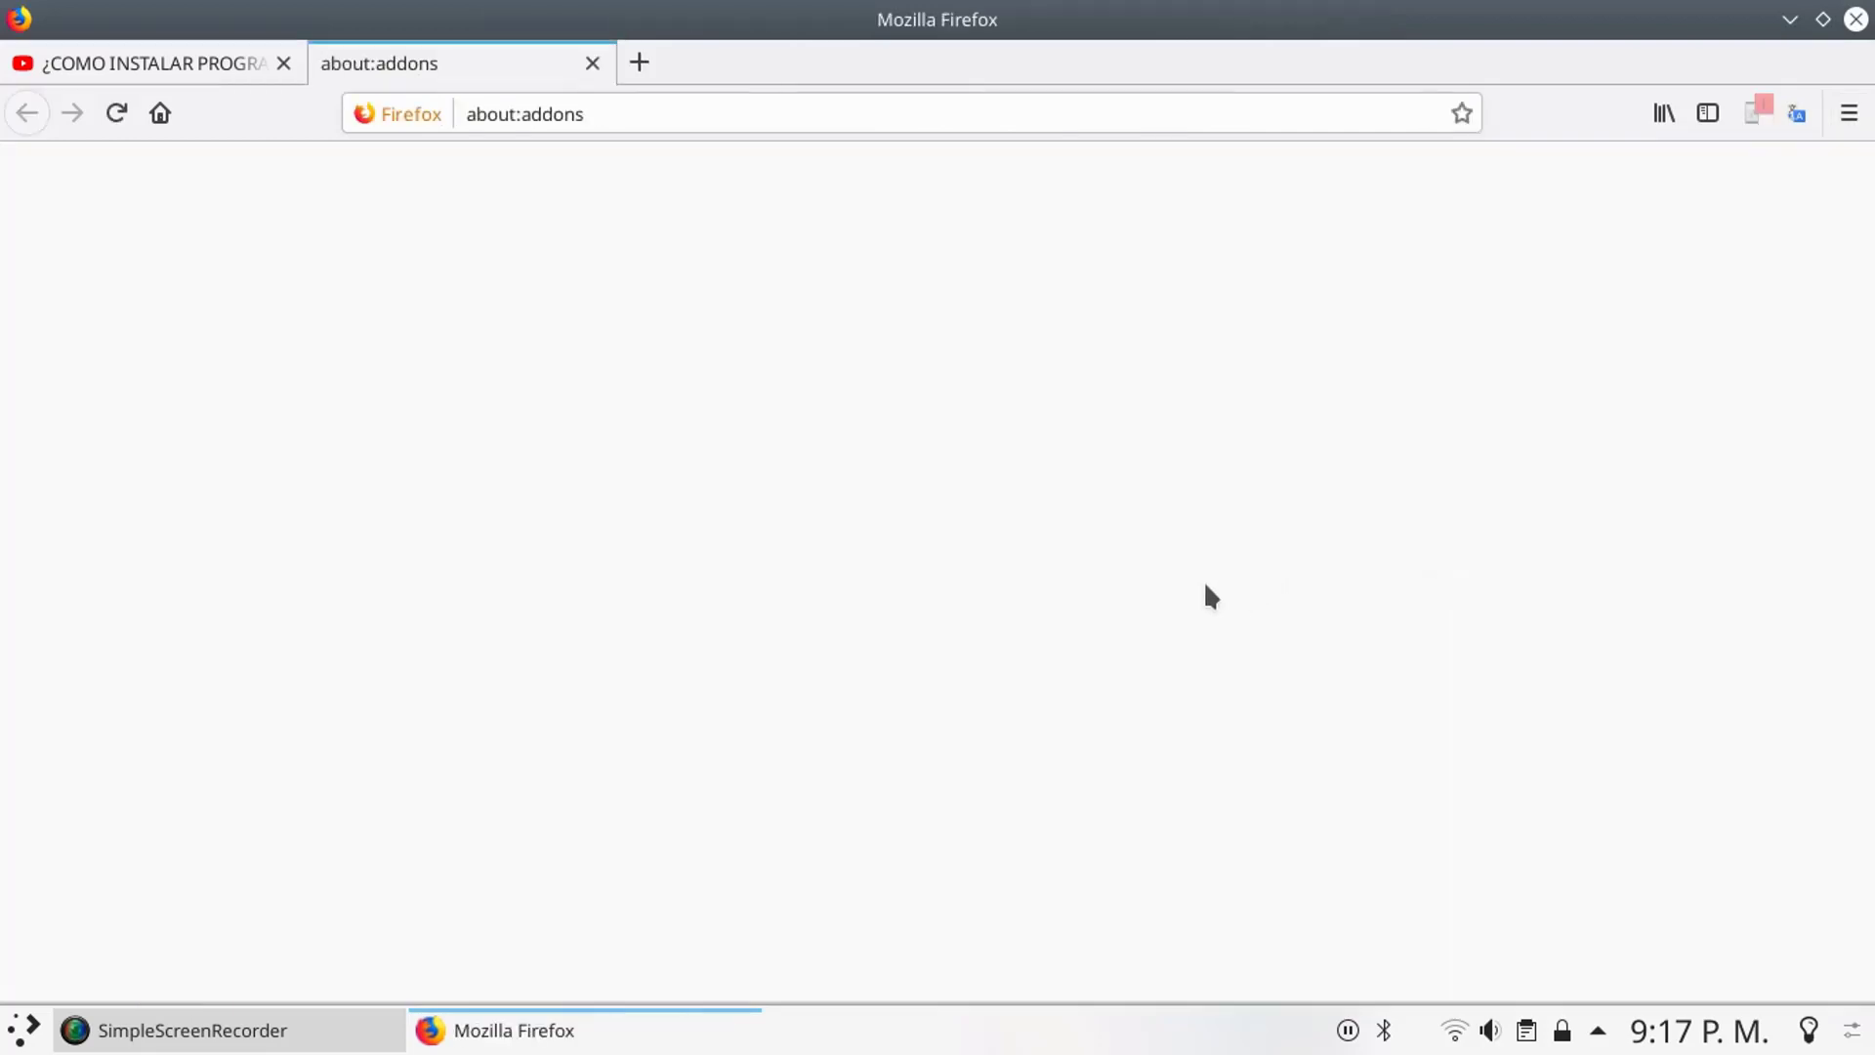
{"action": "left_click", "coordinate": [639, 61]}
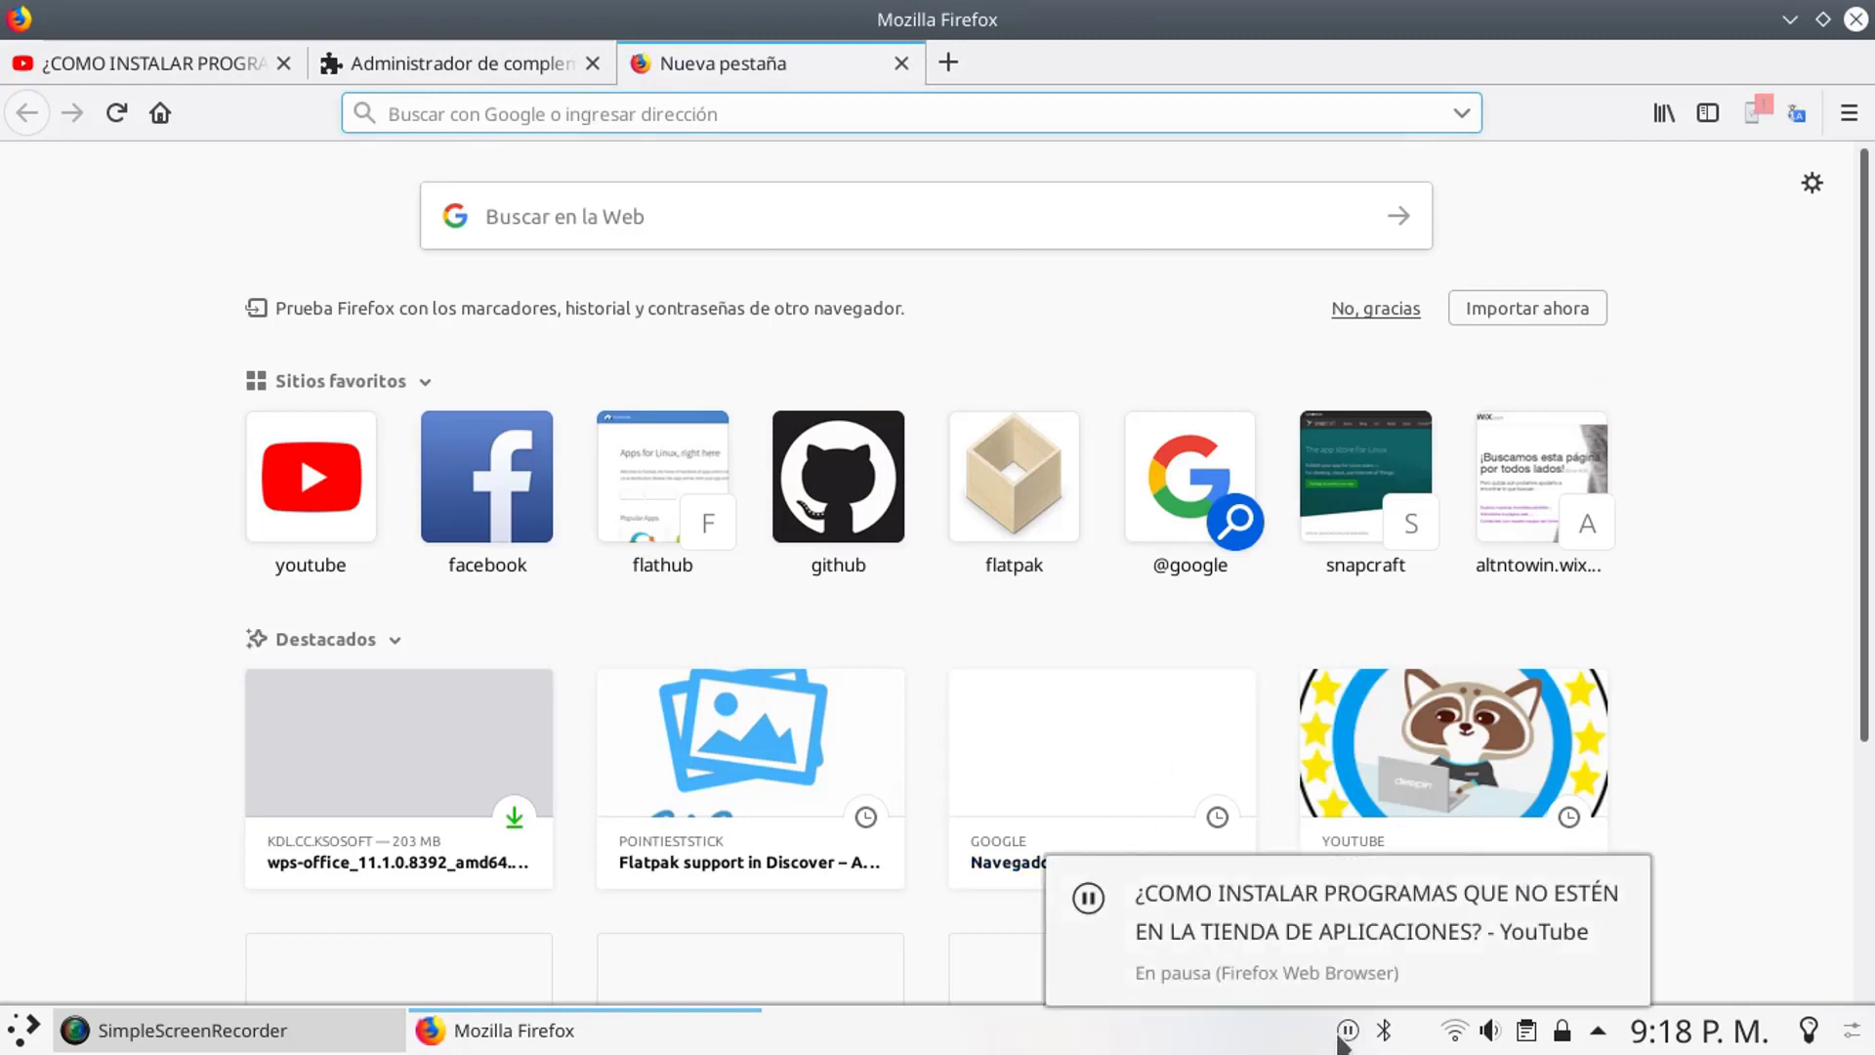
{"action": "left_click", "coordinate": [1856, 19]}
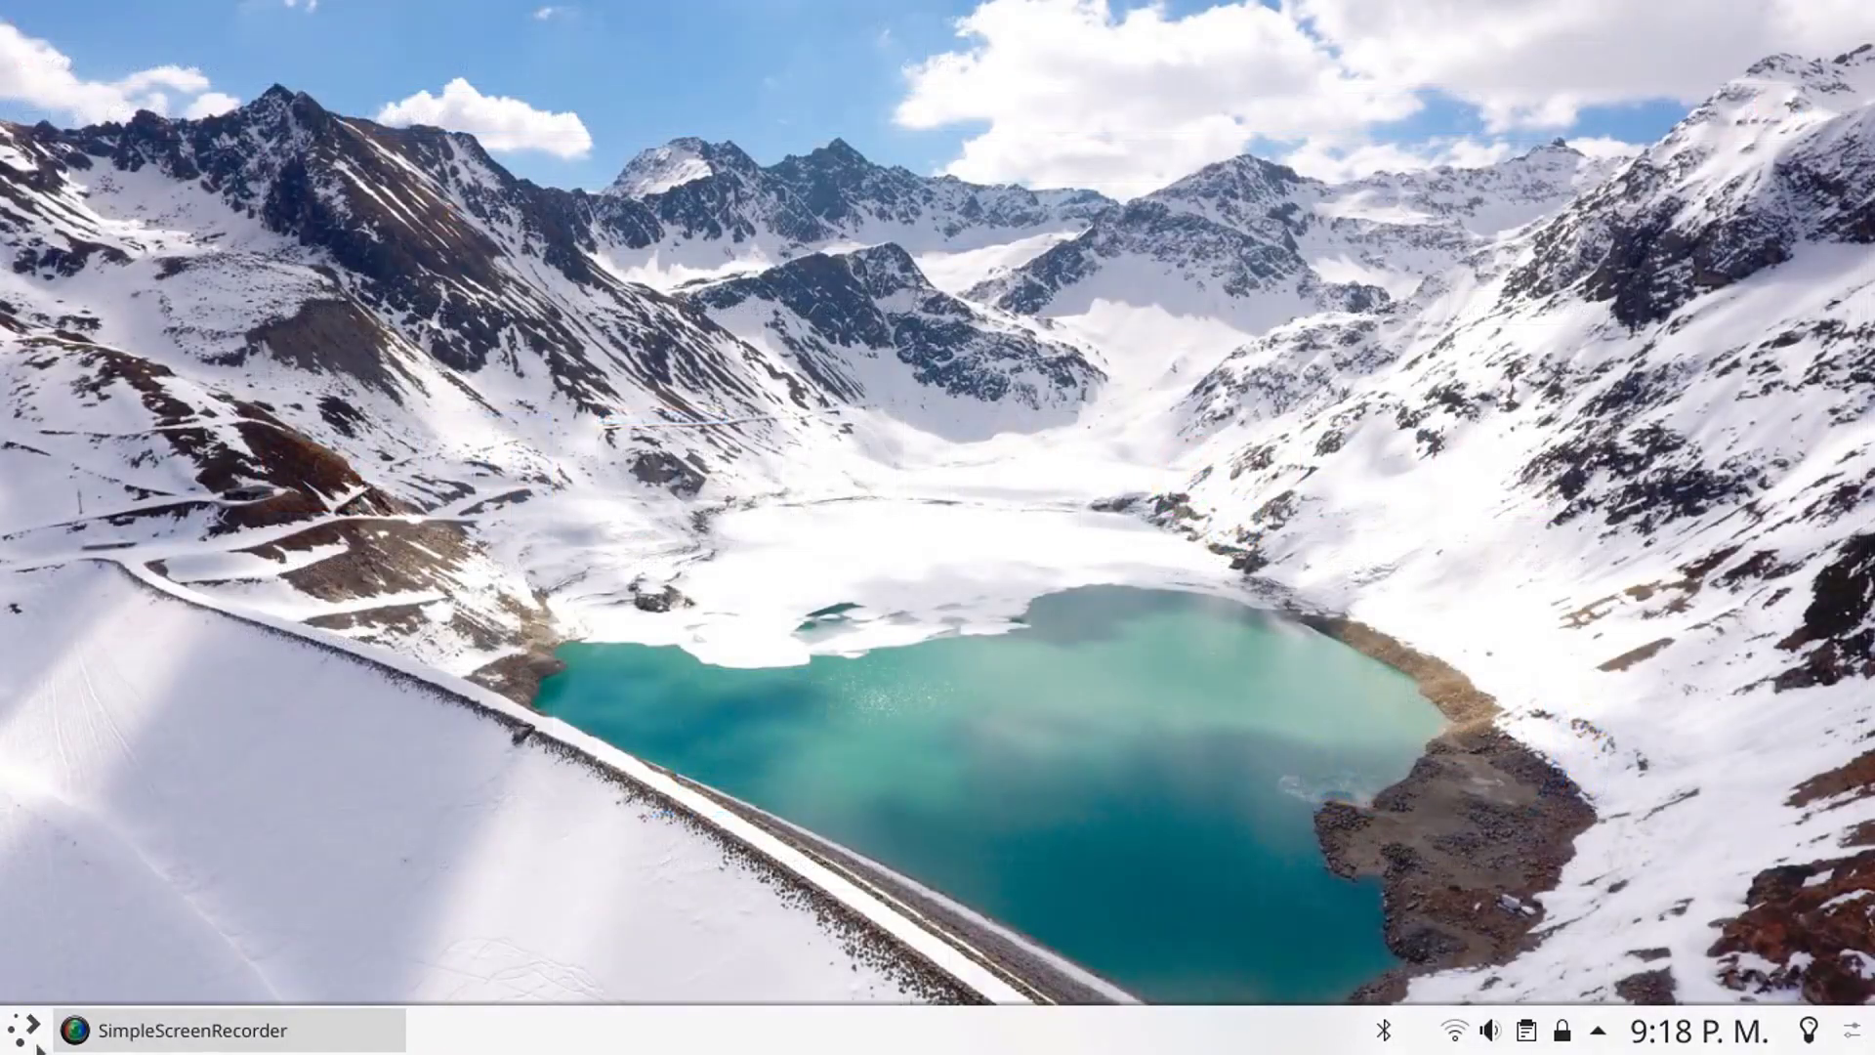
- Launch the VLC media player from the Multimedia category and accept its privacy policy with network access for metadata allowed
{"action": "left_click", "coordinate": [29, 1024]}
{"action": "left_click", "coordinate": [207, 928]}
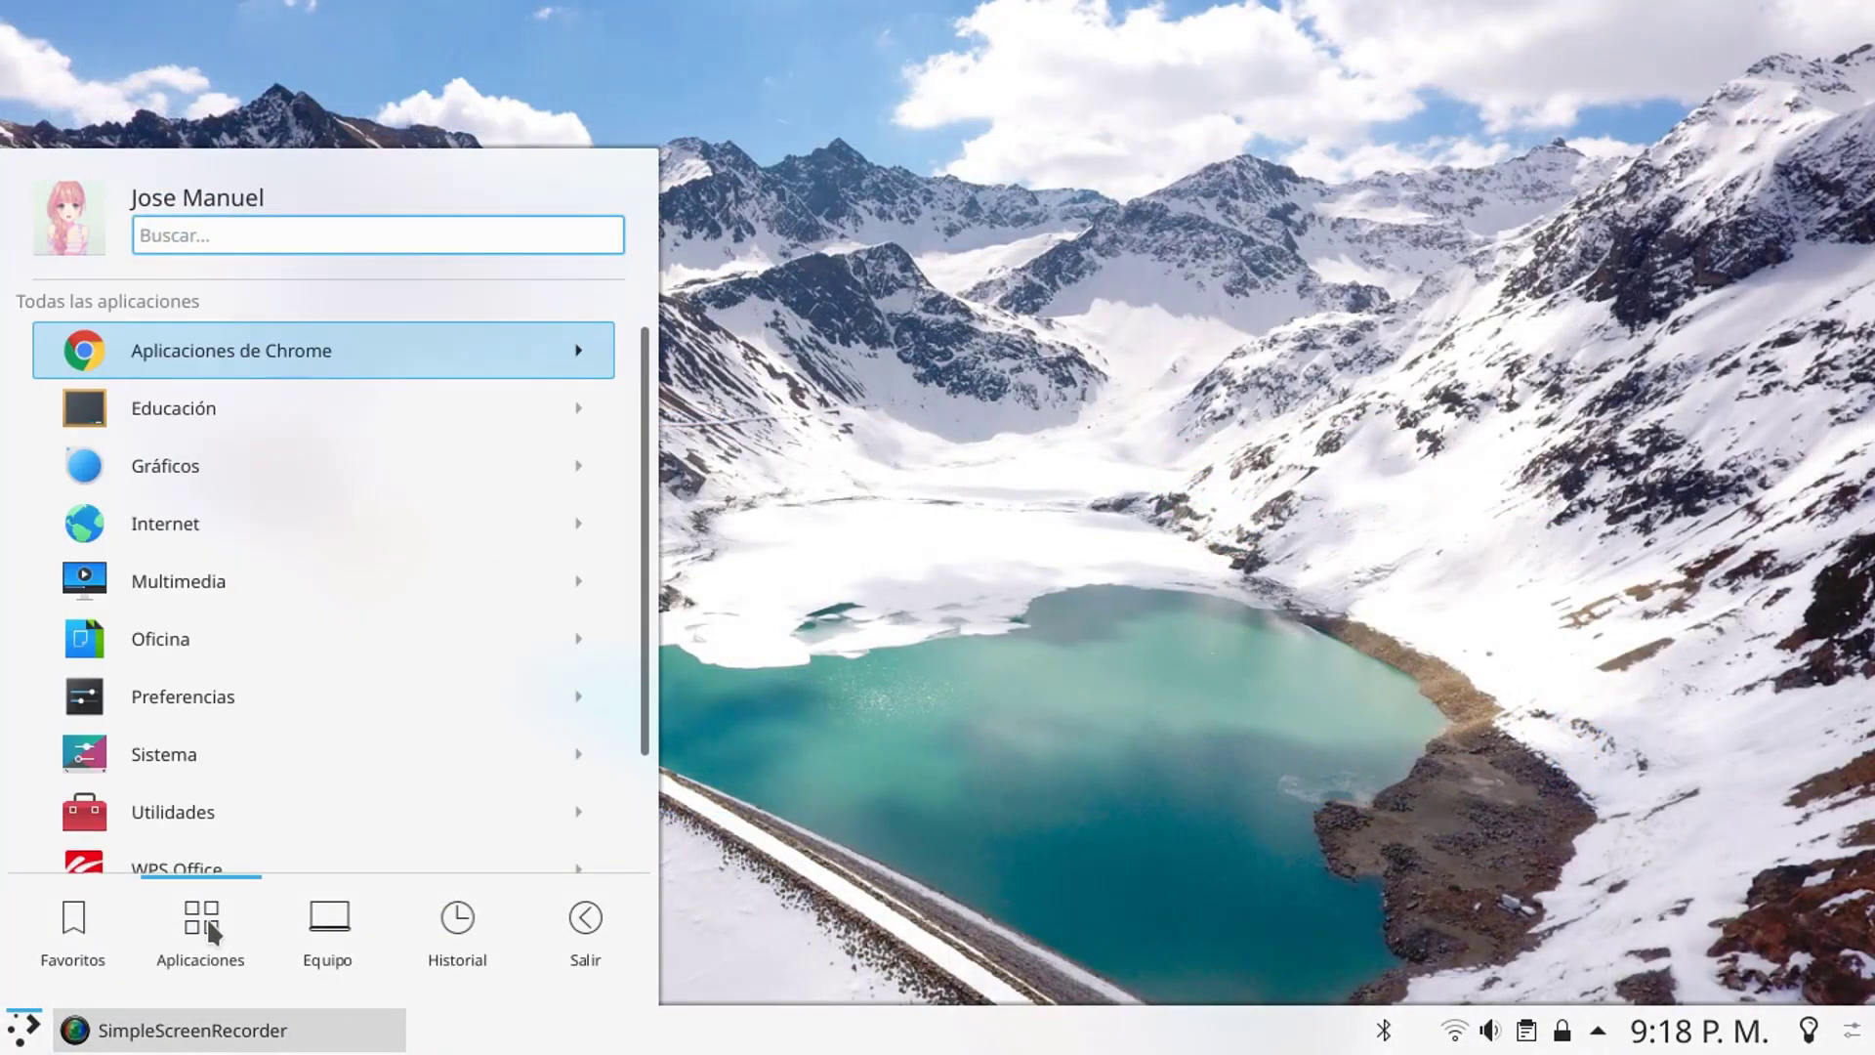
{"action": "left_click", "coordinate": [333, 566]}
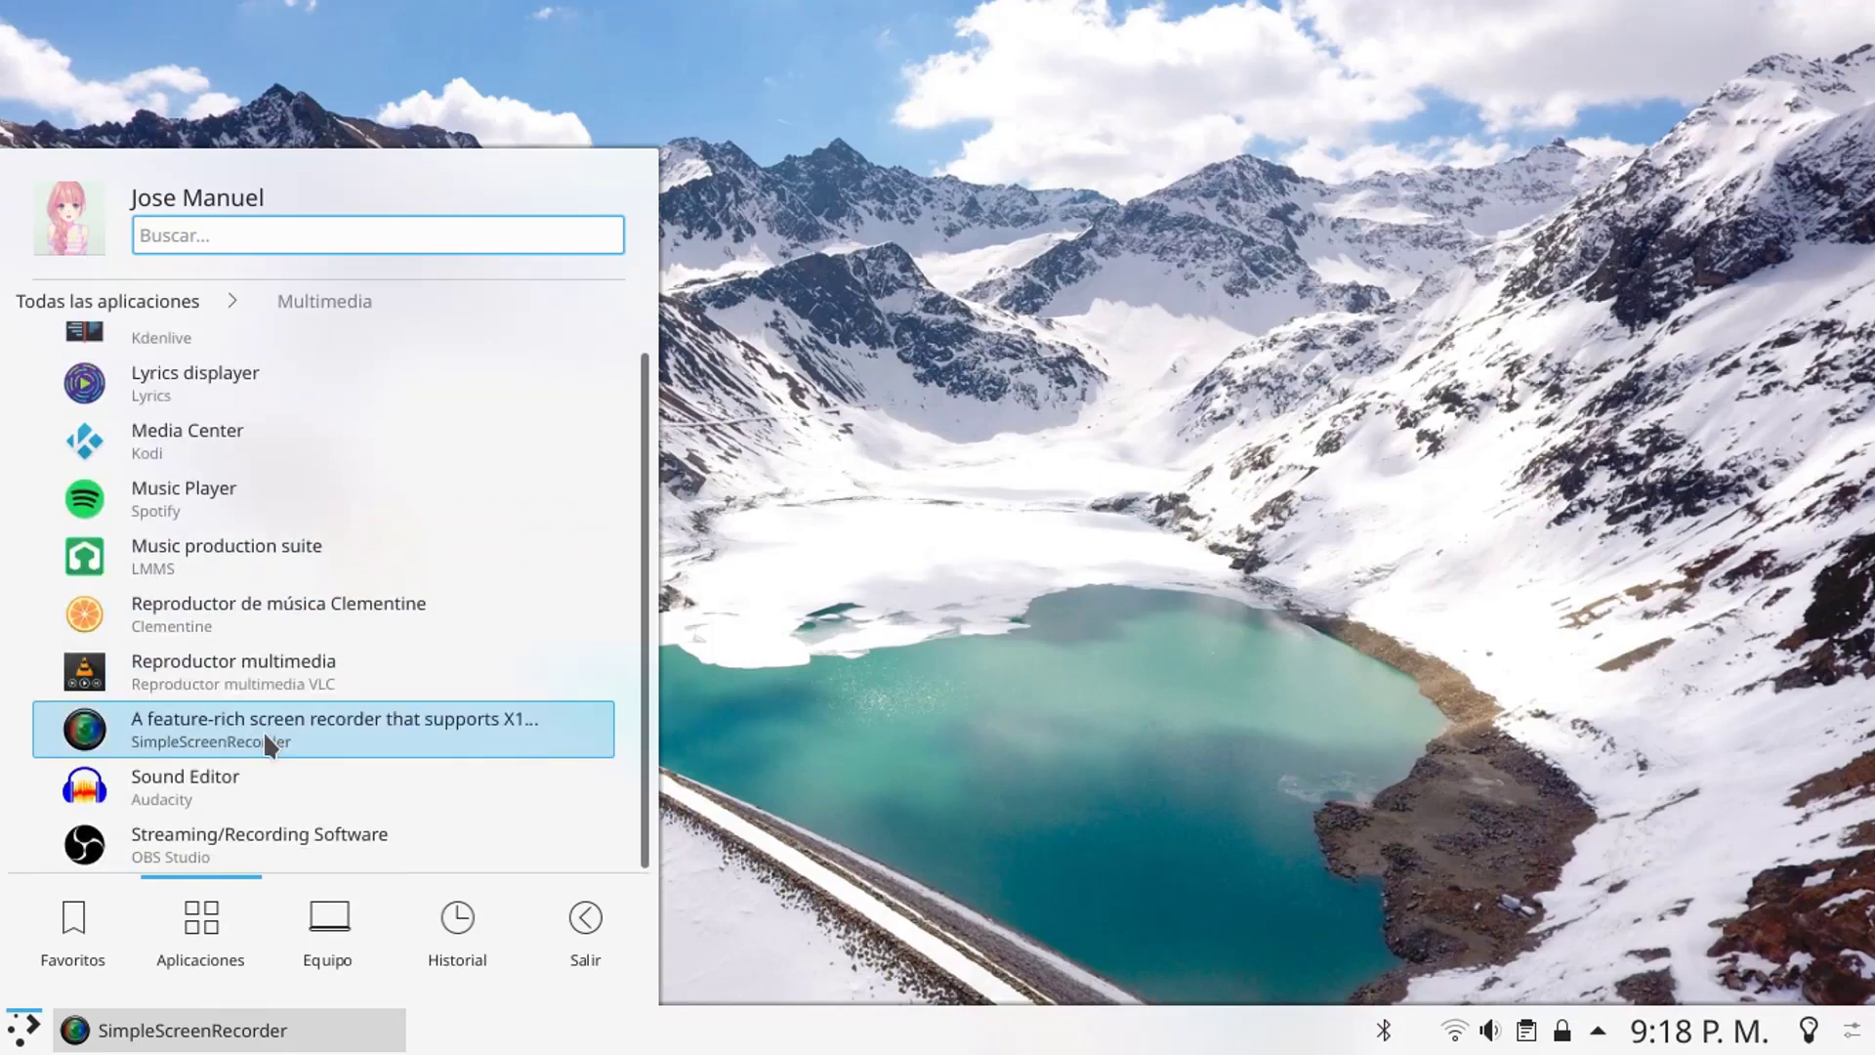
{"action": "left_click", "coordinate": [216, 682]}
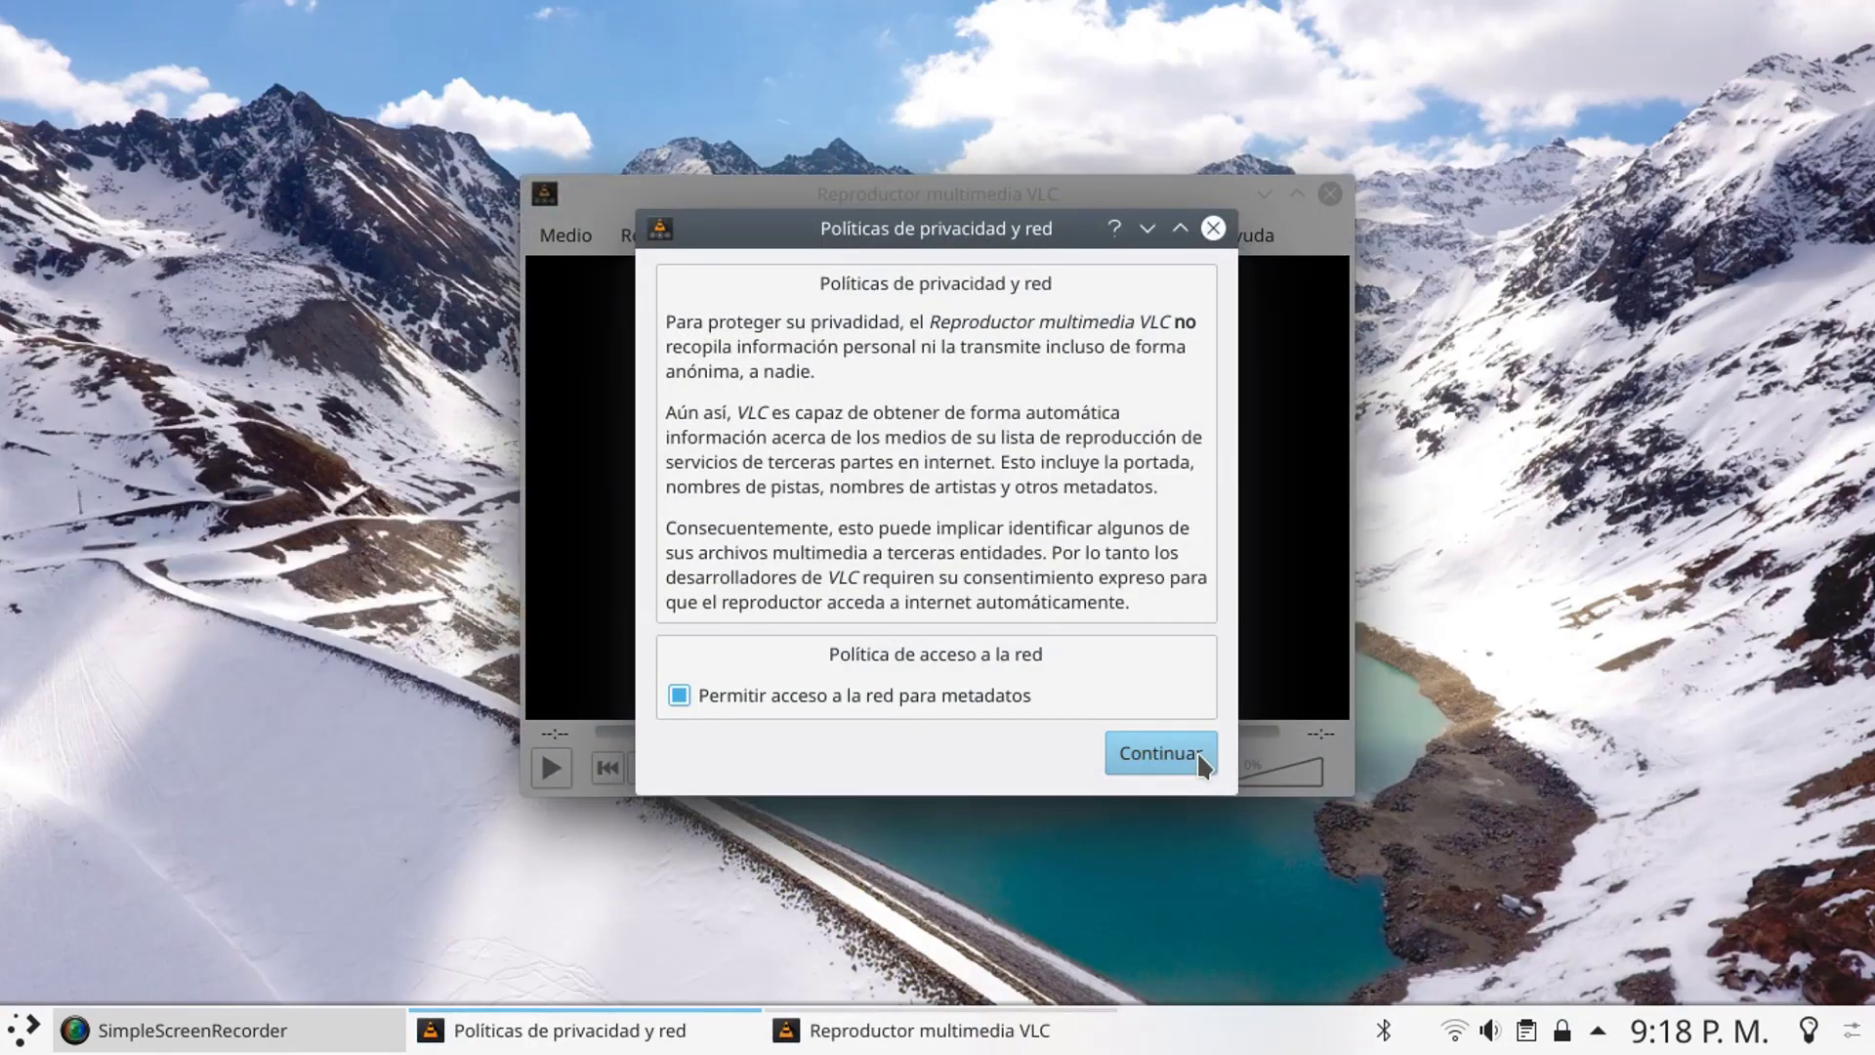
{"action": "left_click", "coordinate": [1203, 763]}
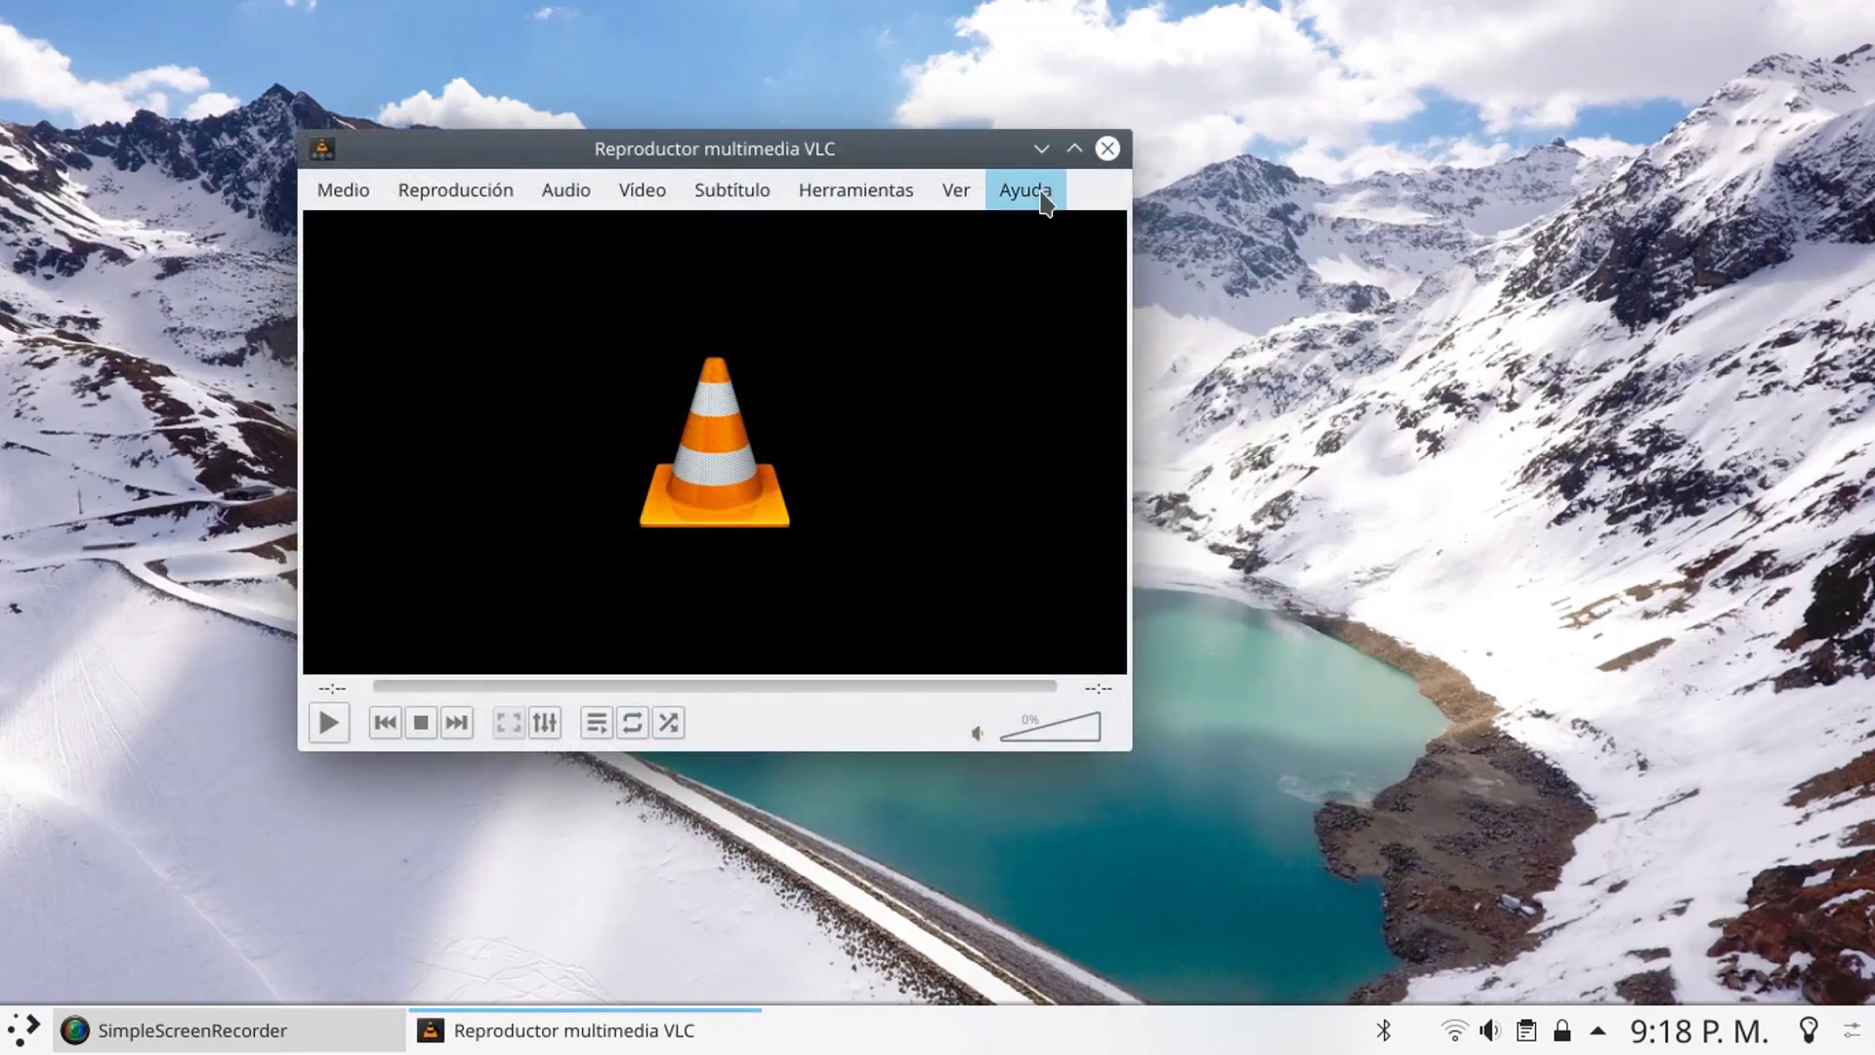
- Check VLC's Acerca de information, maximize and restore the player window, and close it
{"action": "left_click", "coordinate": [1045, 195]}
{"action": "left_click", "coordinate": [1075, 273]}
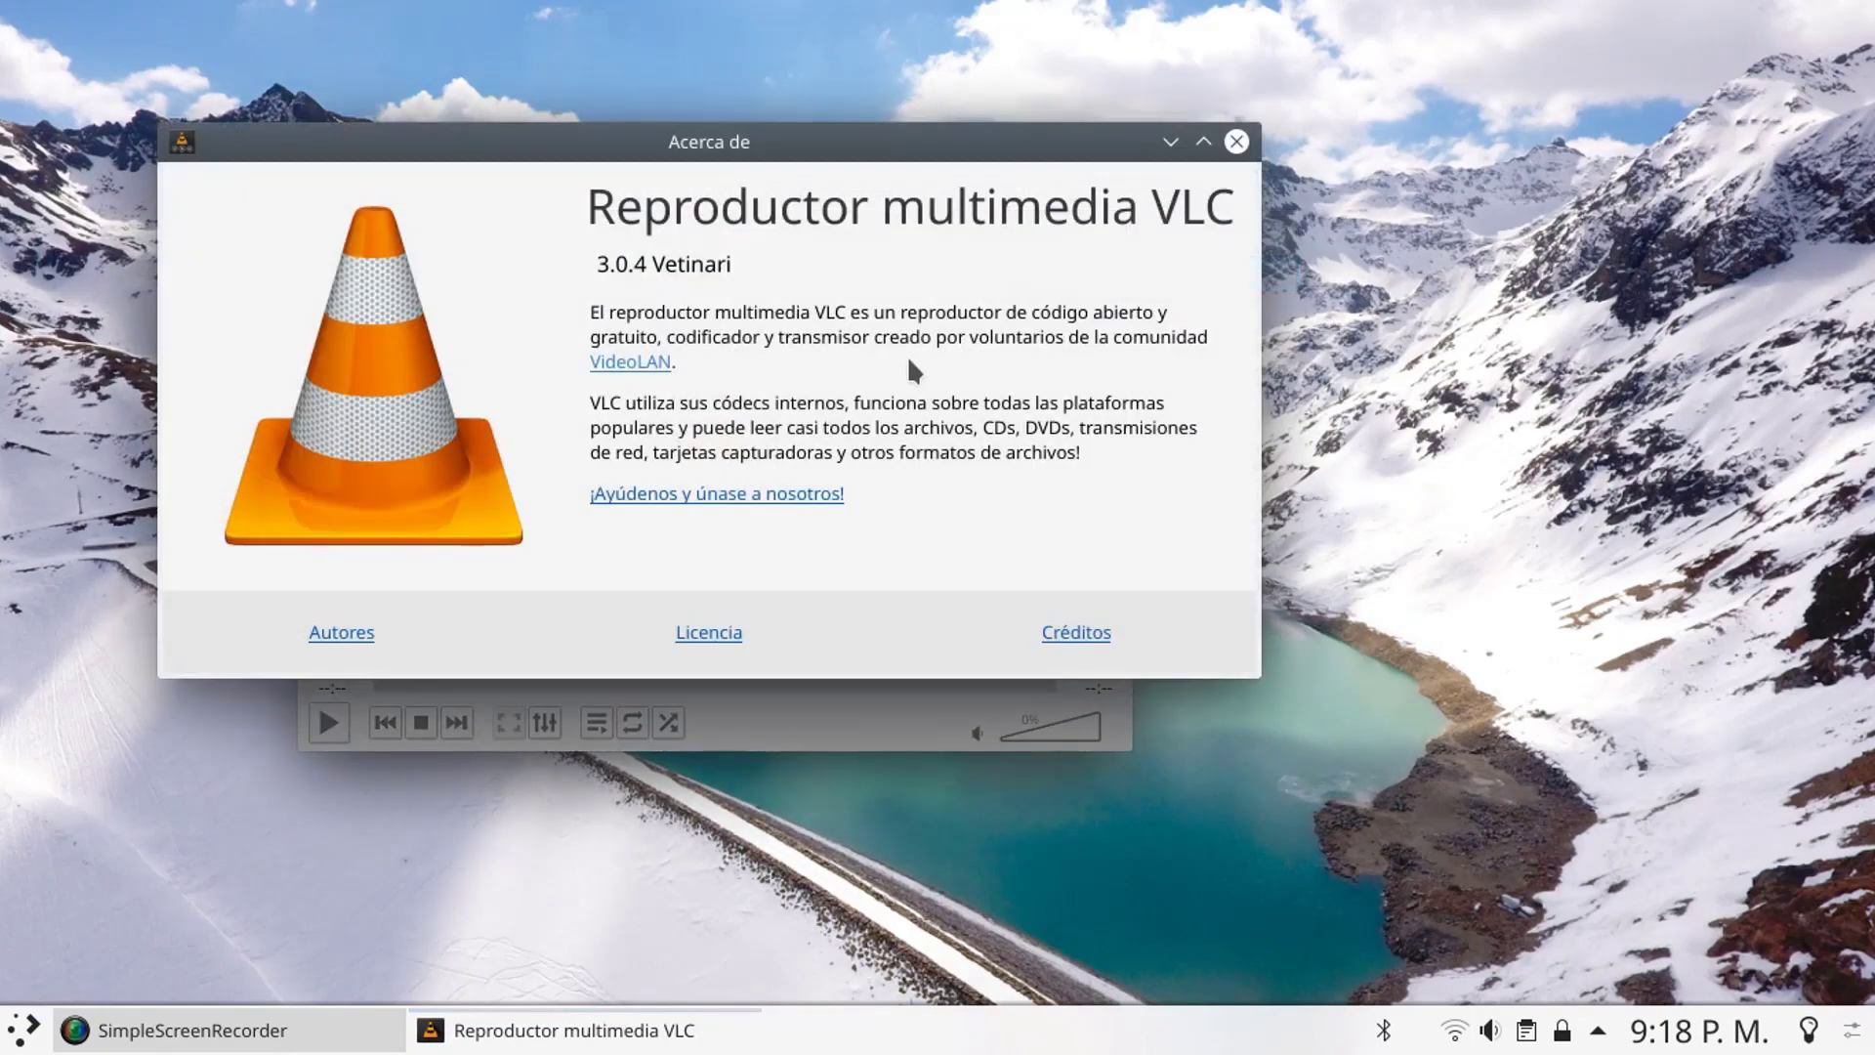
{"action": "left_click", "coordinate": [1237, 141]}
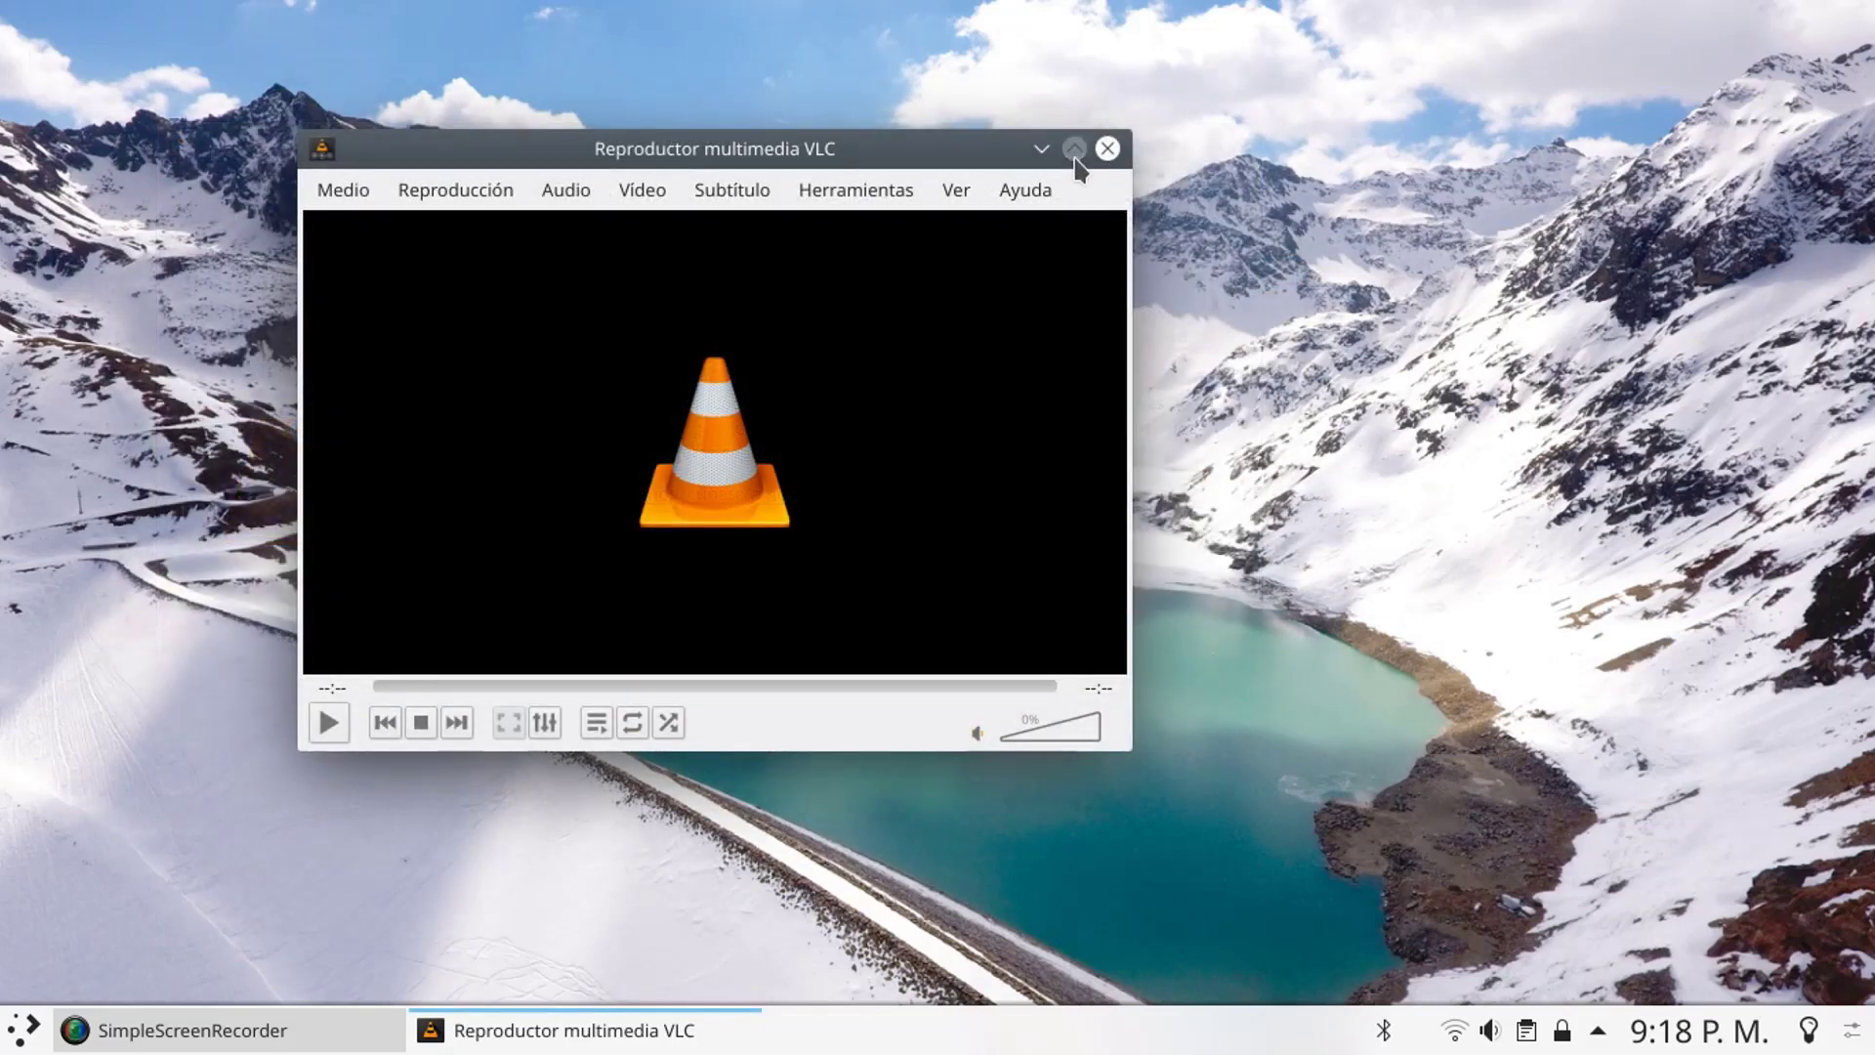
{"action": "left_click", "coordinate": [1074, 148]}
{"action": "left_click_drag", "start_coordinate": [1102, 20], "coordinate": [924, 117]}
{"action": "left_click", "coordinate": [1194, 132]}
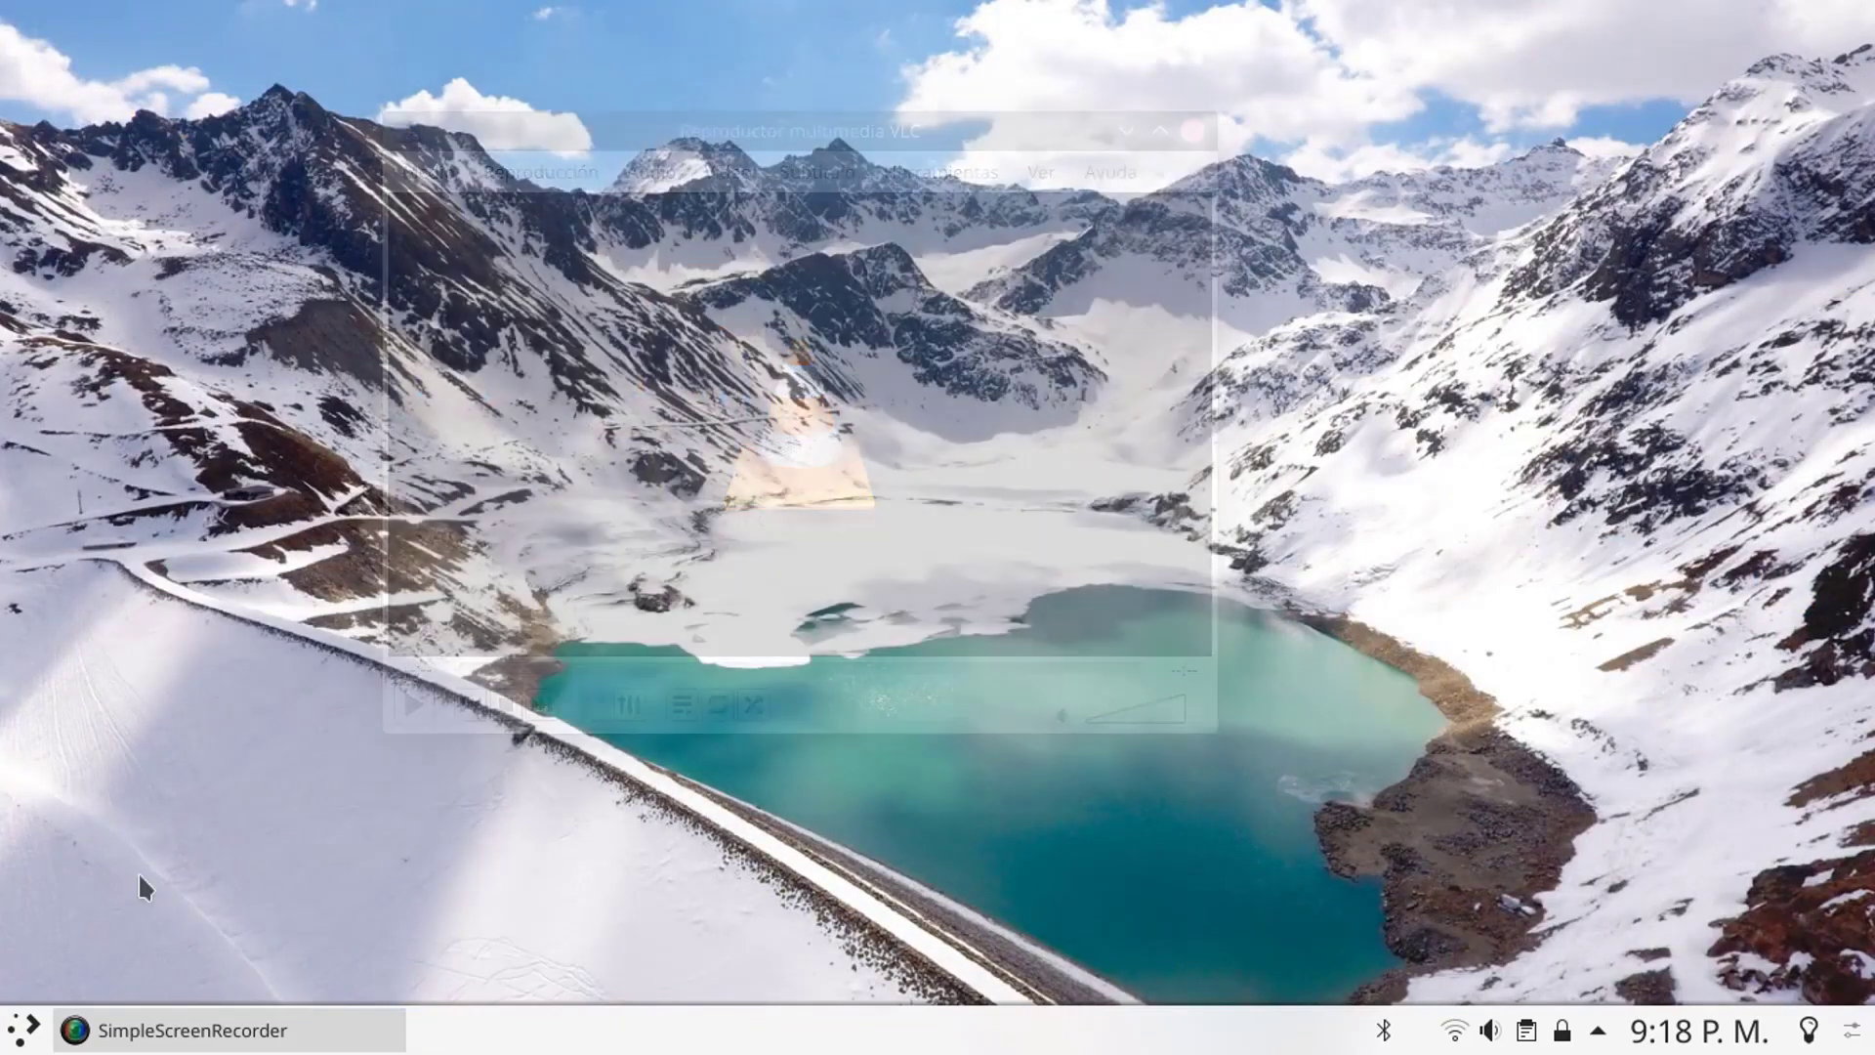
- Check the applications in the Oficina category and launch Preferencias del sistema from the Preferencias category
{"action": "left_click", "coordinate": [21, 1031]}
{"action": "left_click", "coordinate": [201, 928]}
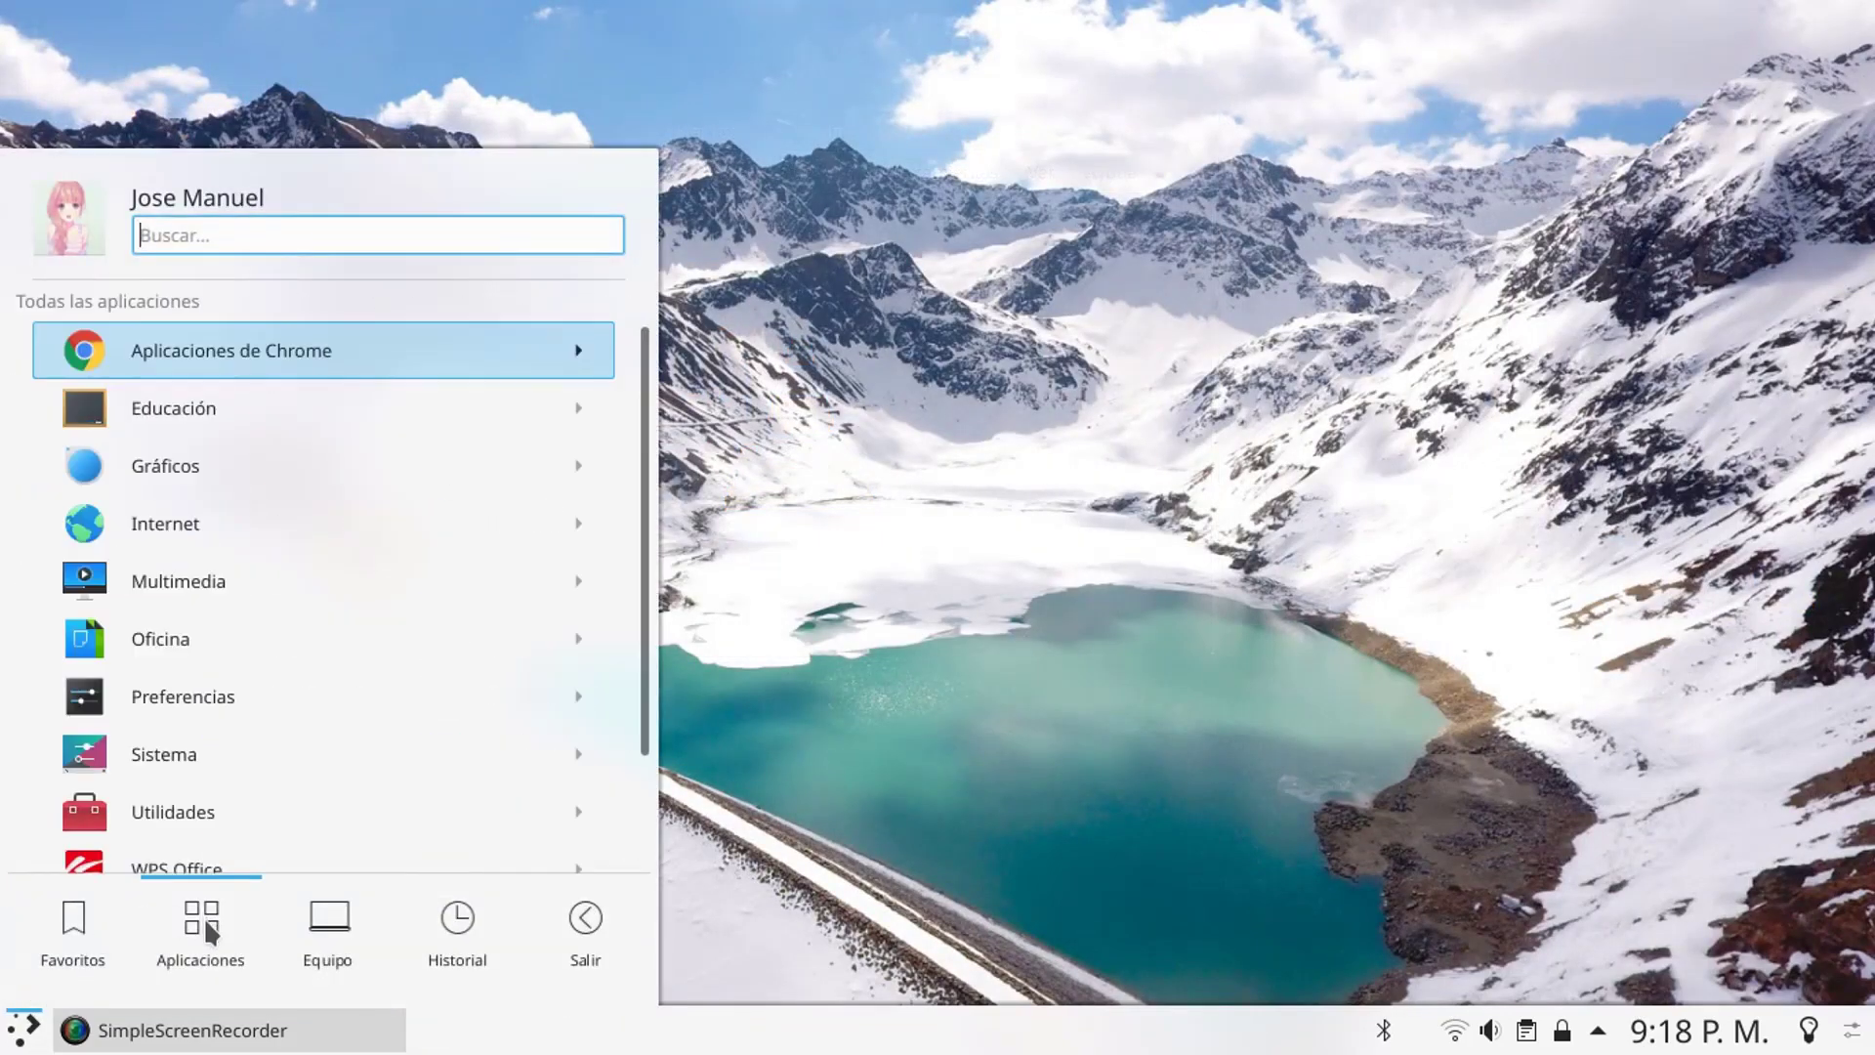
{"action": "left_click", "coordinate": [330, 600]}
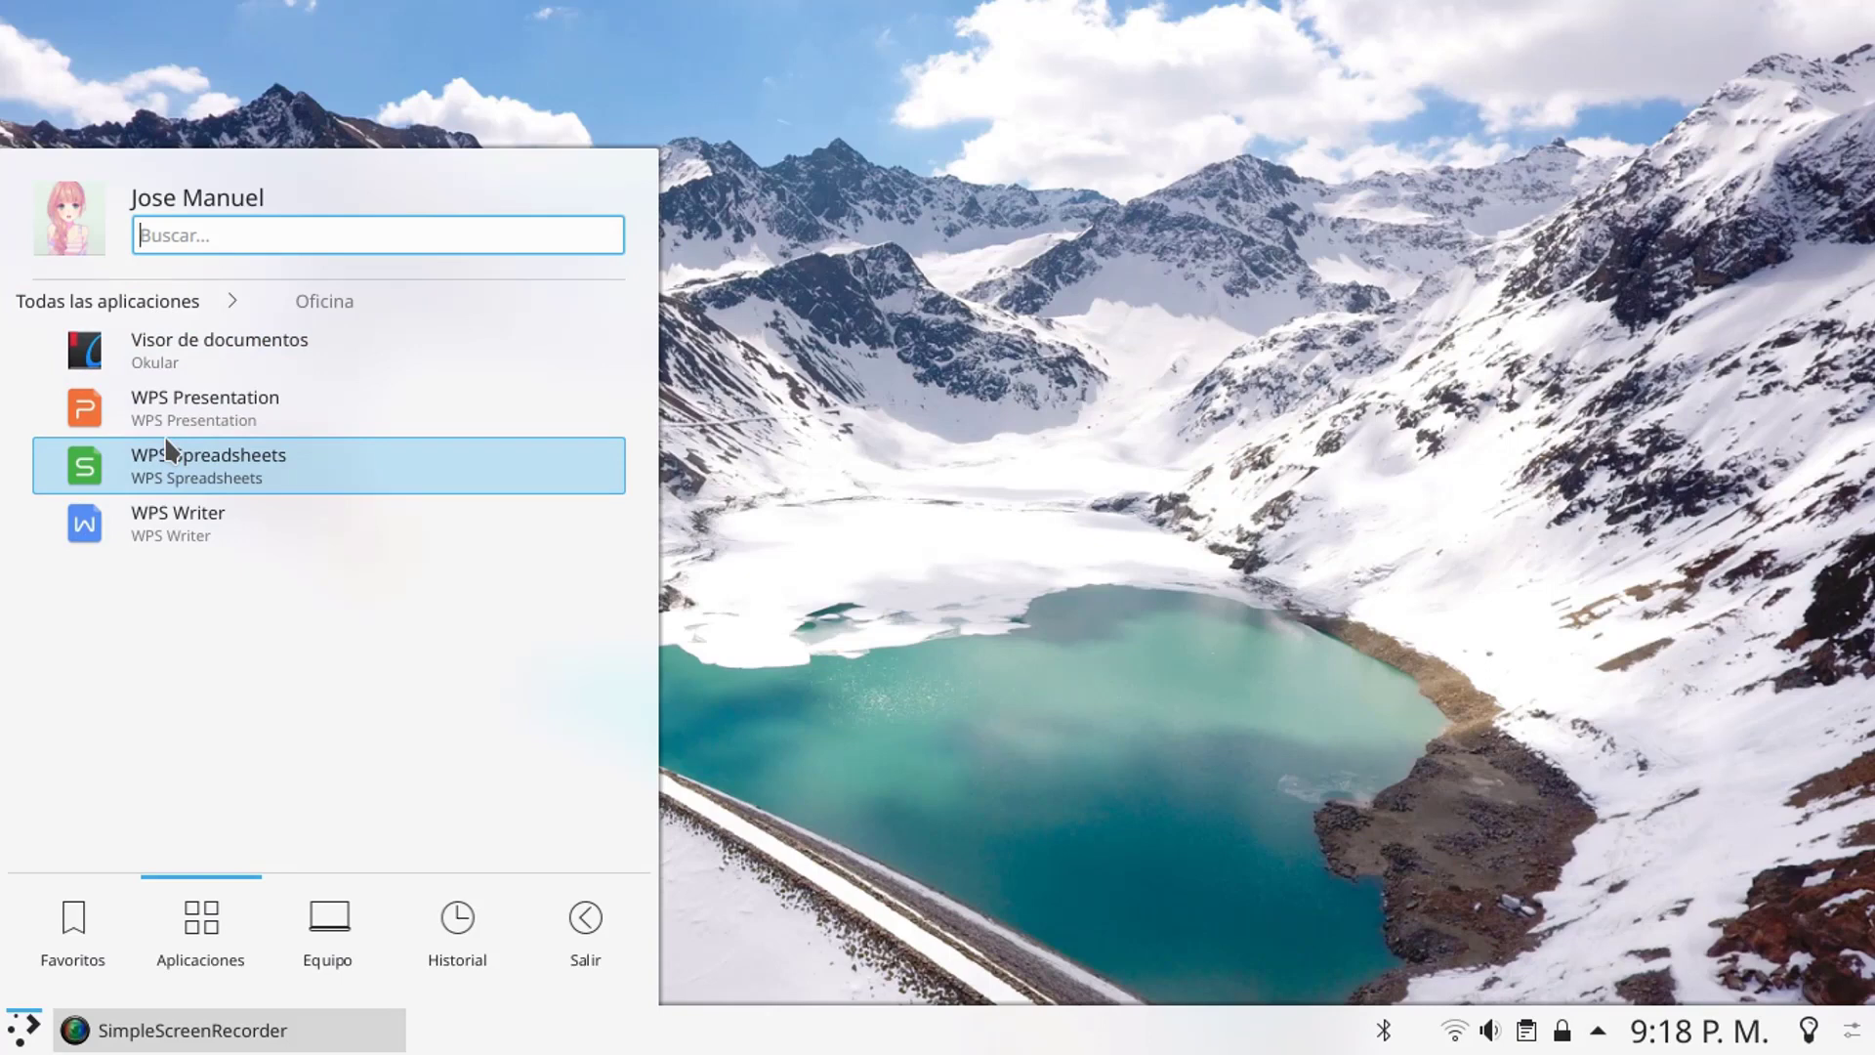
{"action": "left_click", "coordinate": [161, 305]}
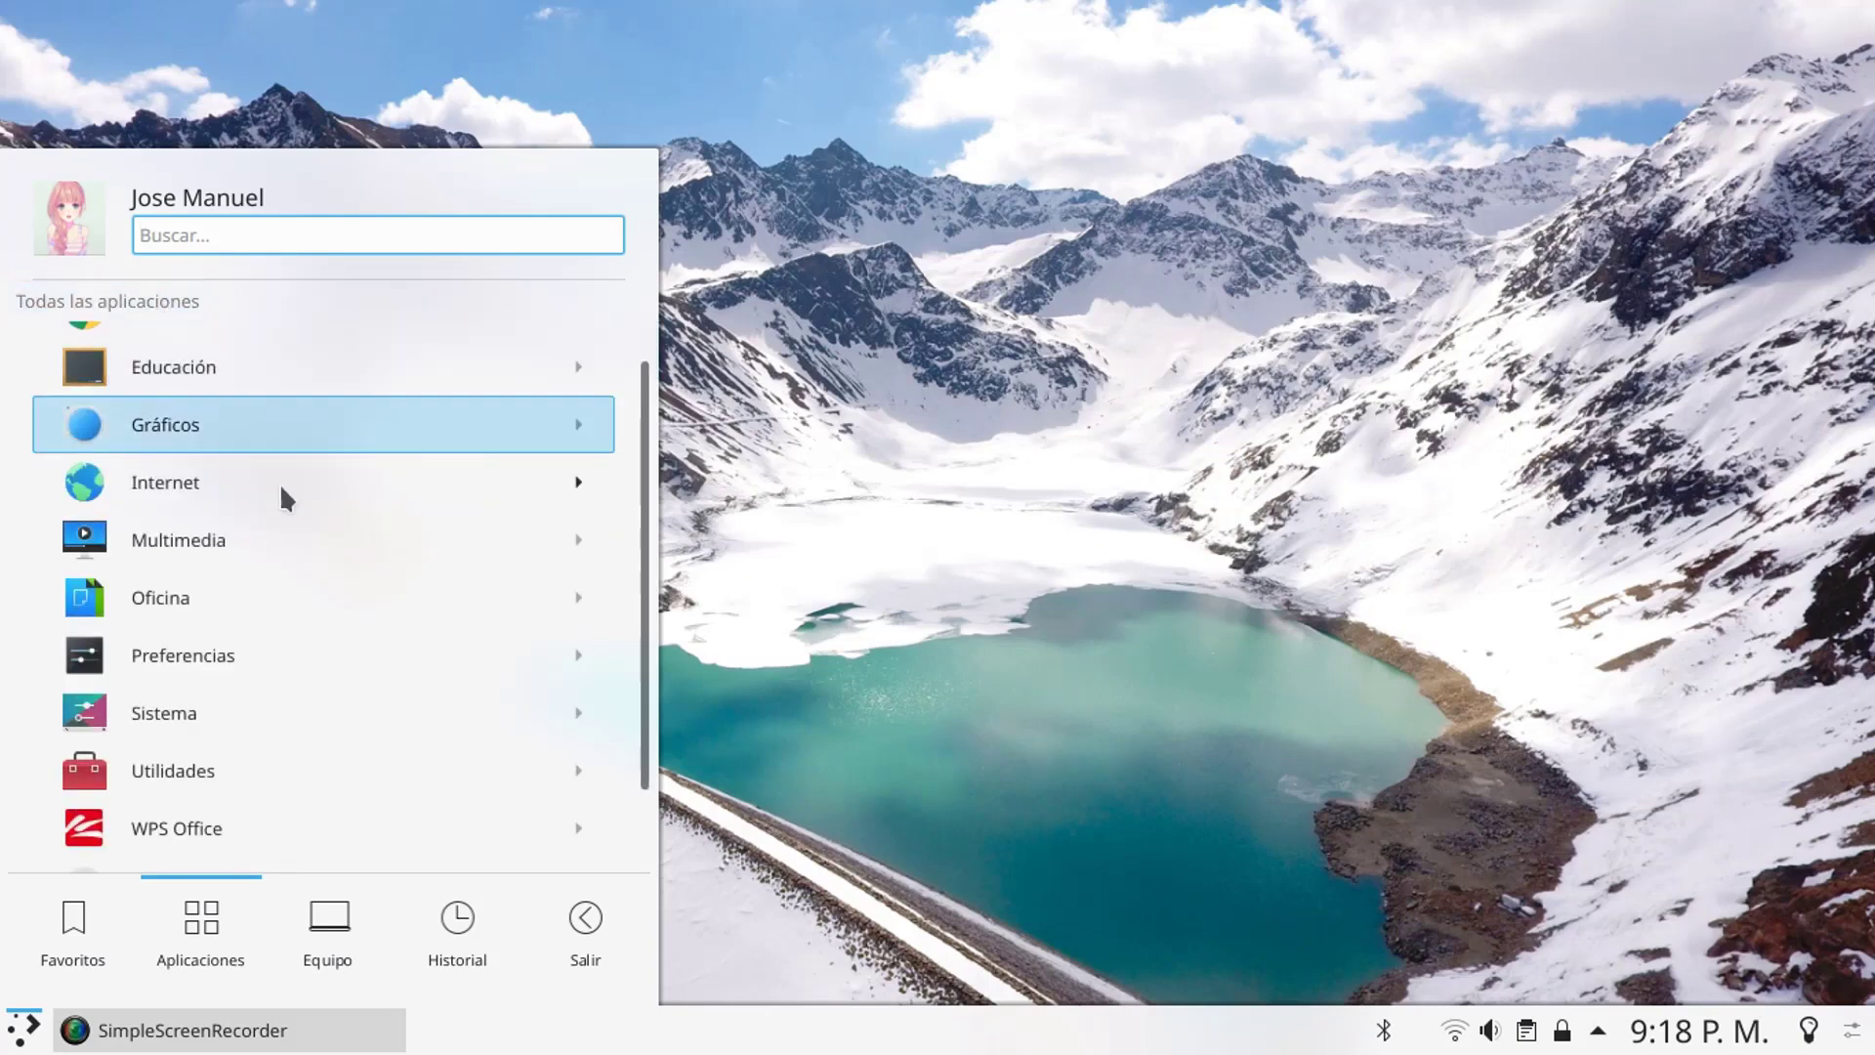
{"action": "left_click", "coordinate": [228, 641]}
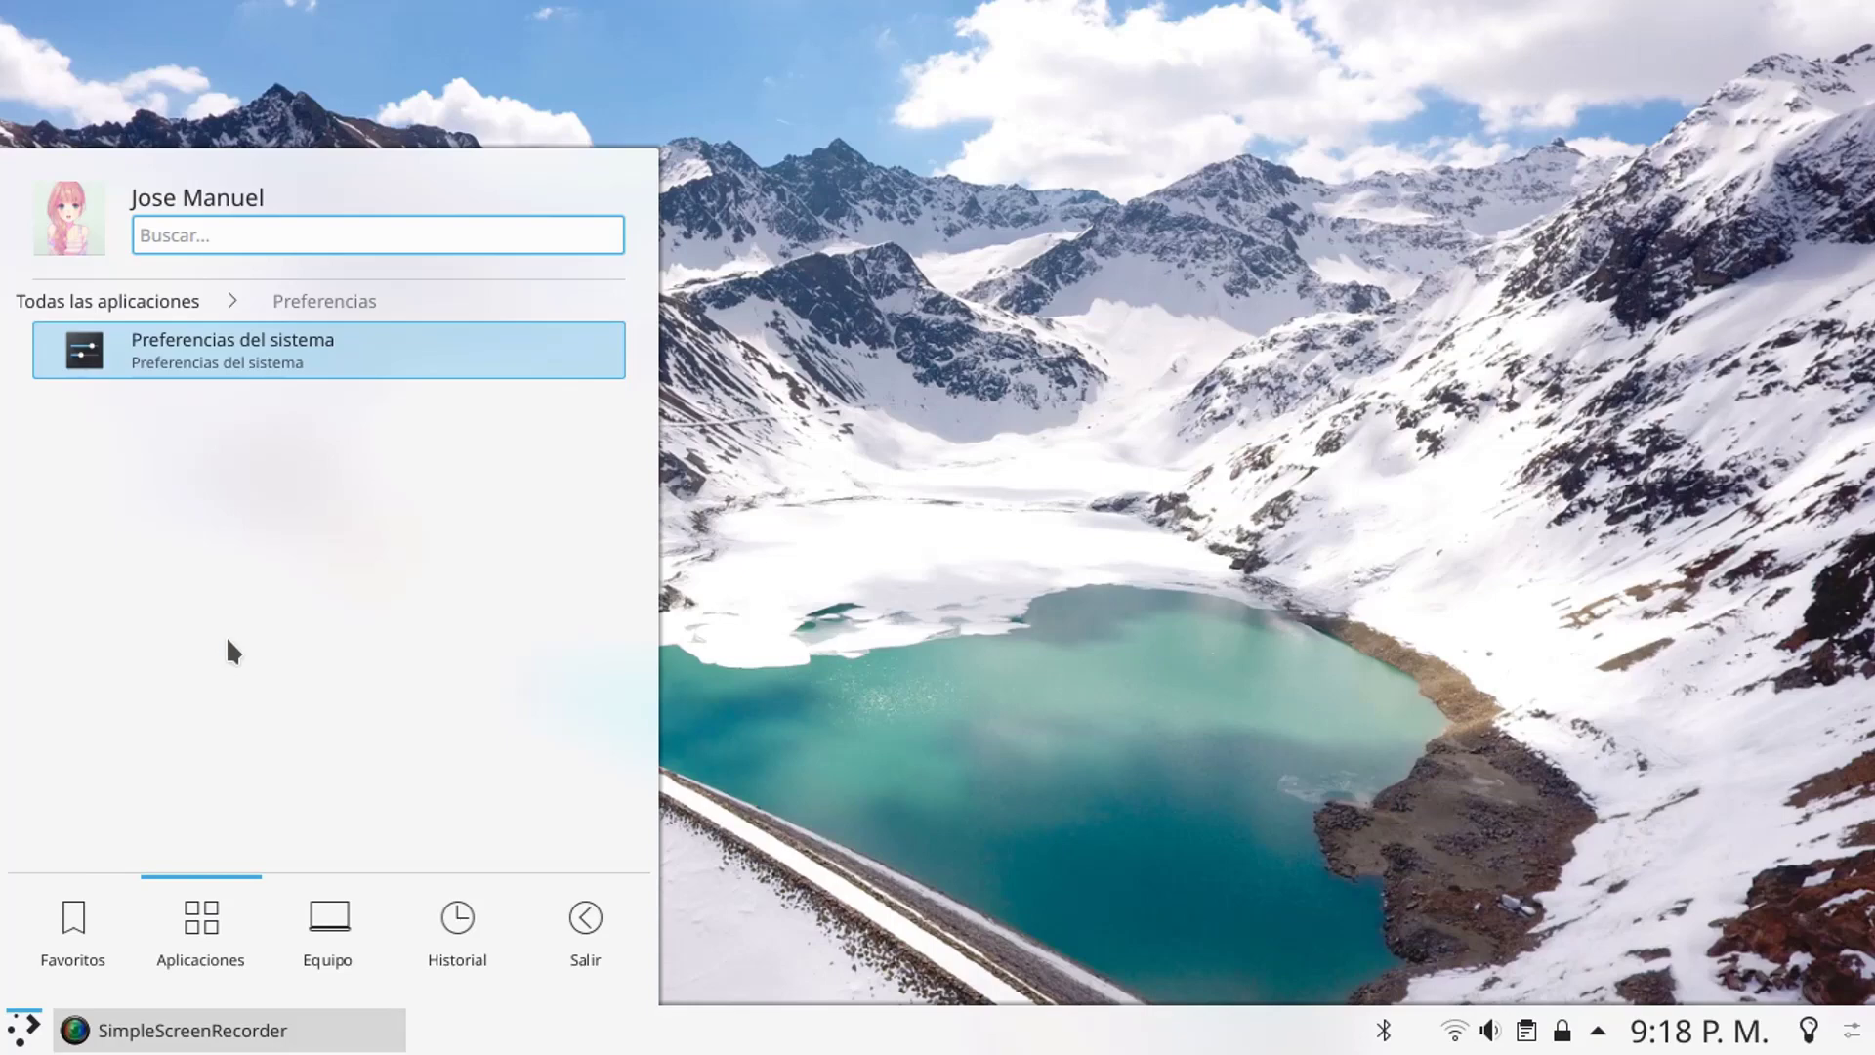
{"action": "left_click", "coordinate": [213, 340]}
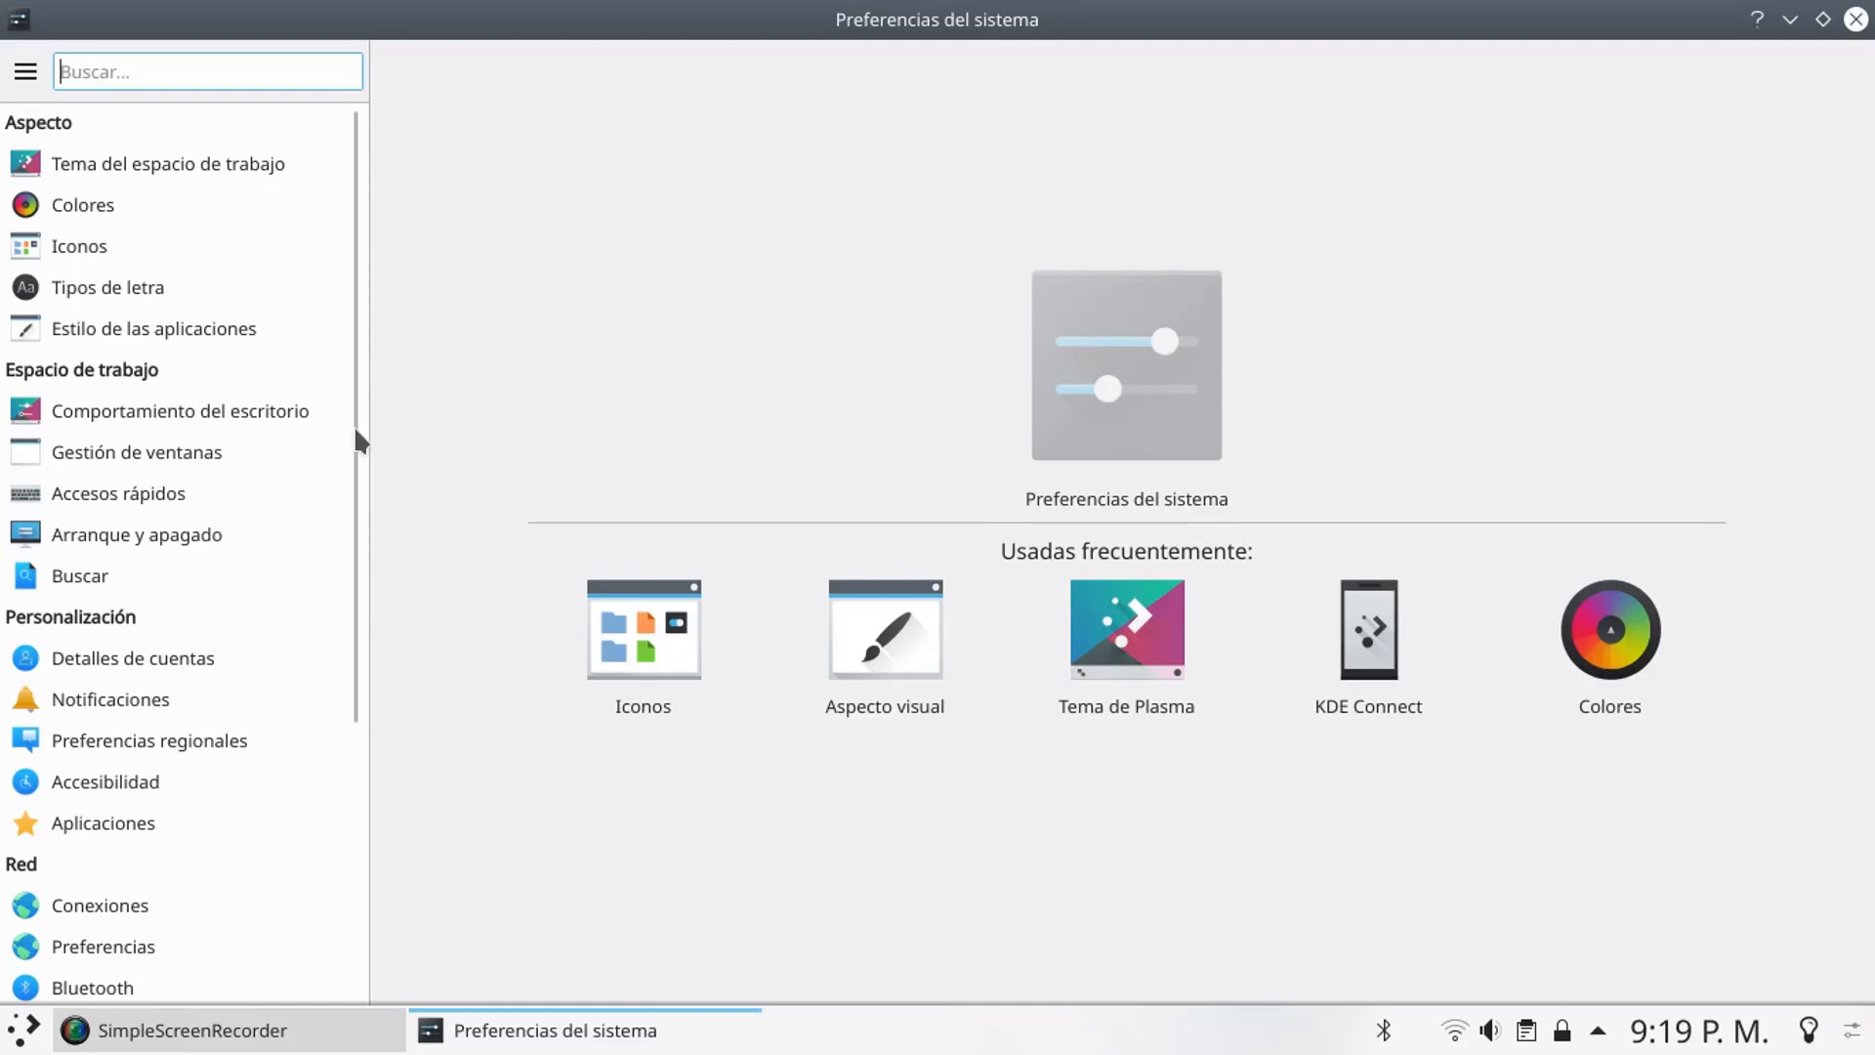
- Look over the full list of system settings categories and open Tema del espacio de trabajo
{"action": "scroll", "coordinate": [109, 595], "scroll_direction": "down", "scroll_amount": 3}
{"action": "scroll", "coordinate": [109, 595], "scroll_direction": "down", "scroll_amount": 4}
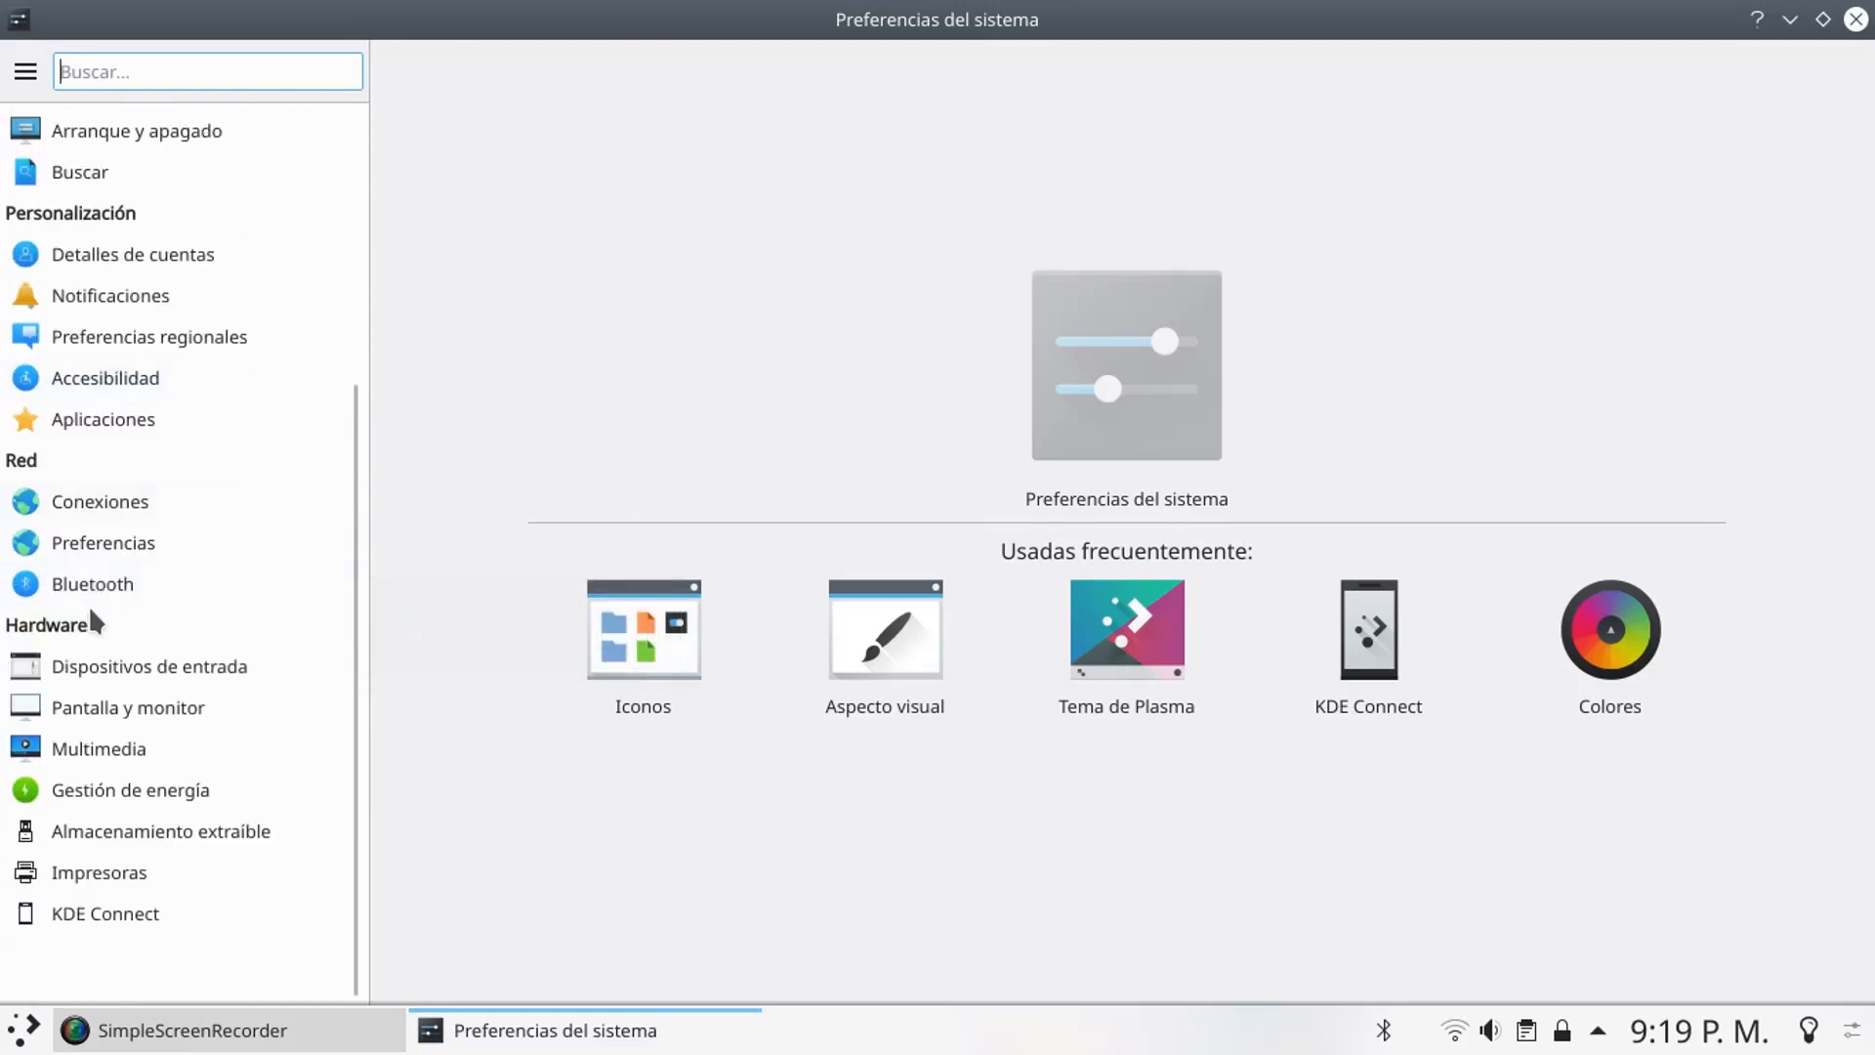
{"action": "scroll", "coordinate": [88, 606], "scroll_direction": "up", "scroll_amount": 8}
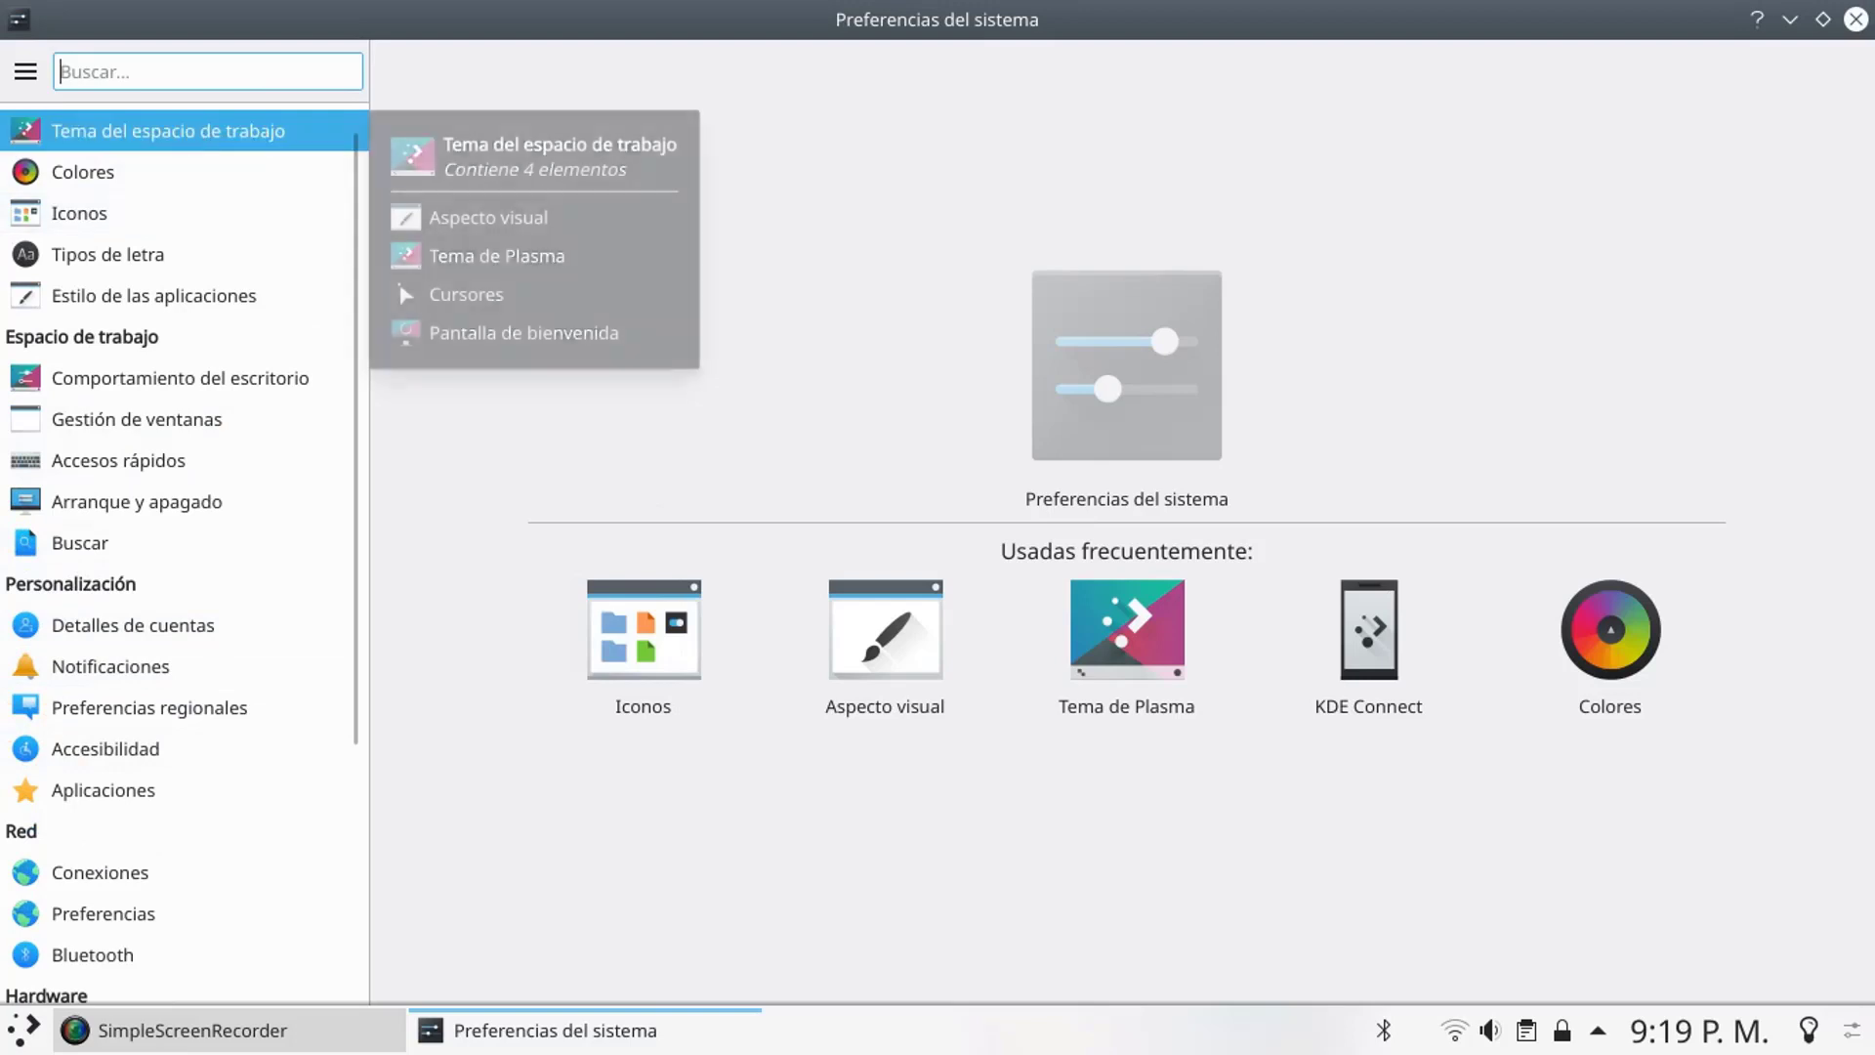
{"action": "left_click", "coordinate": [185, 130]}
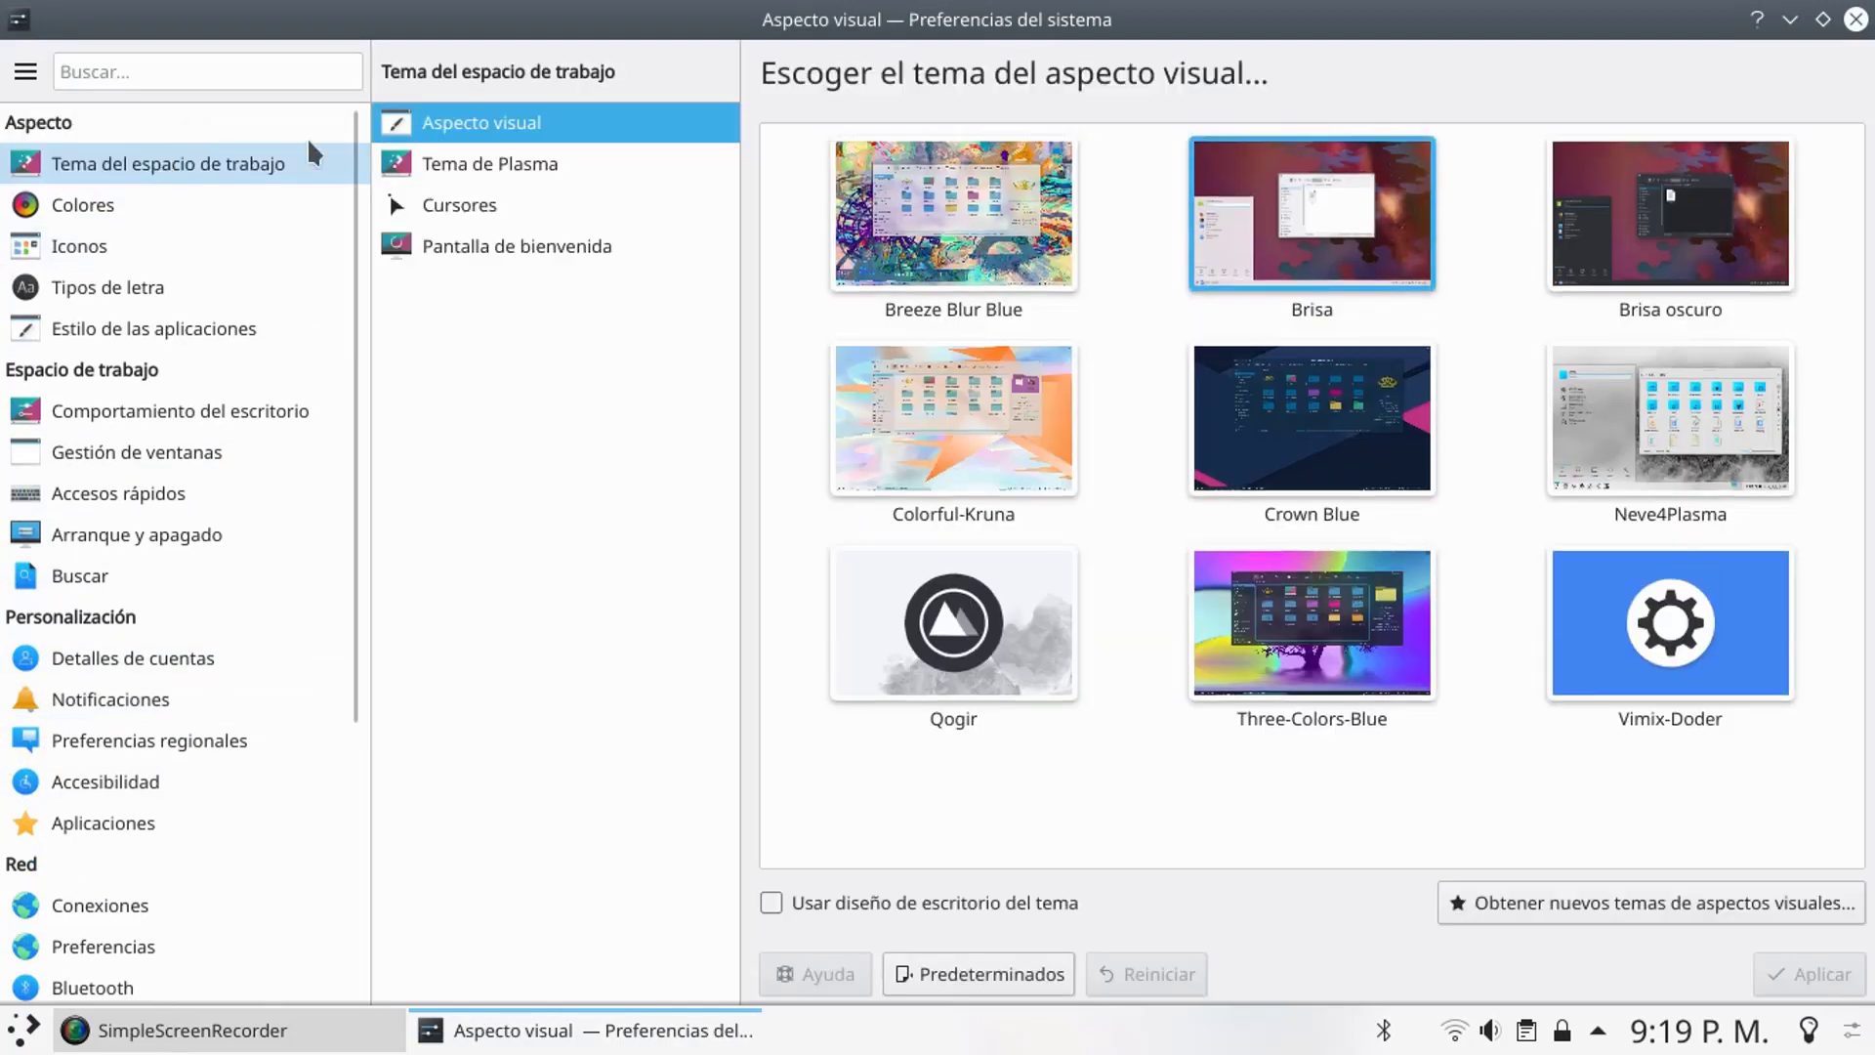
- Apply the Breeze Blur Blue visual theme to the desktop and check how the application launcher looks with it
{"action": "mouse_move", "coordinate": [1006, 279]}
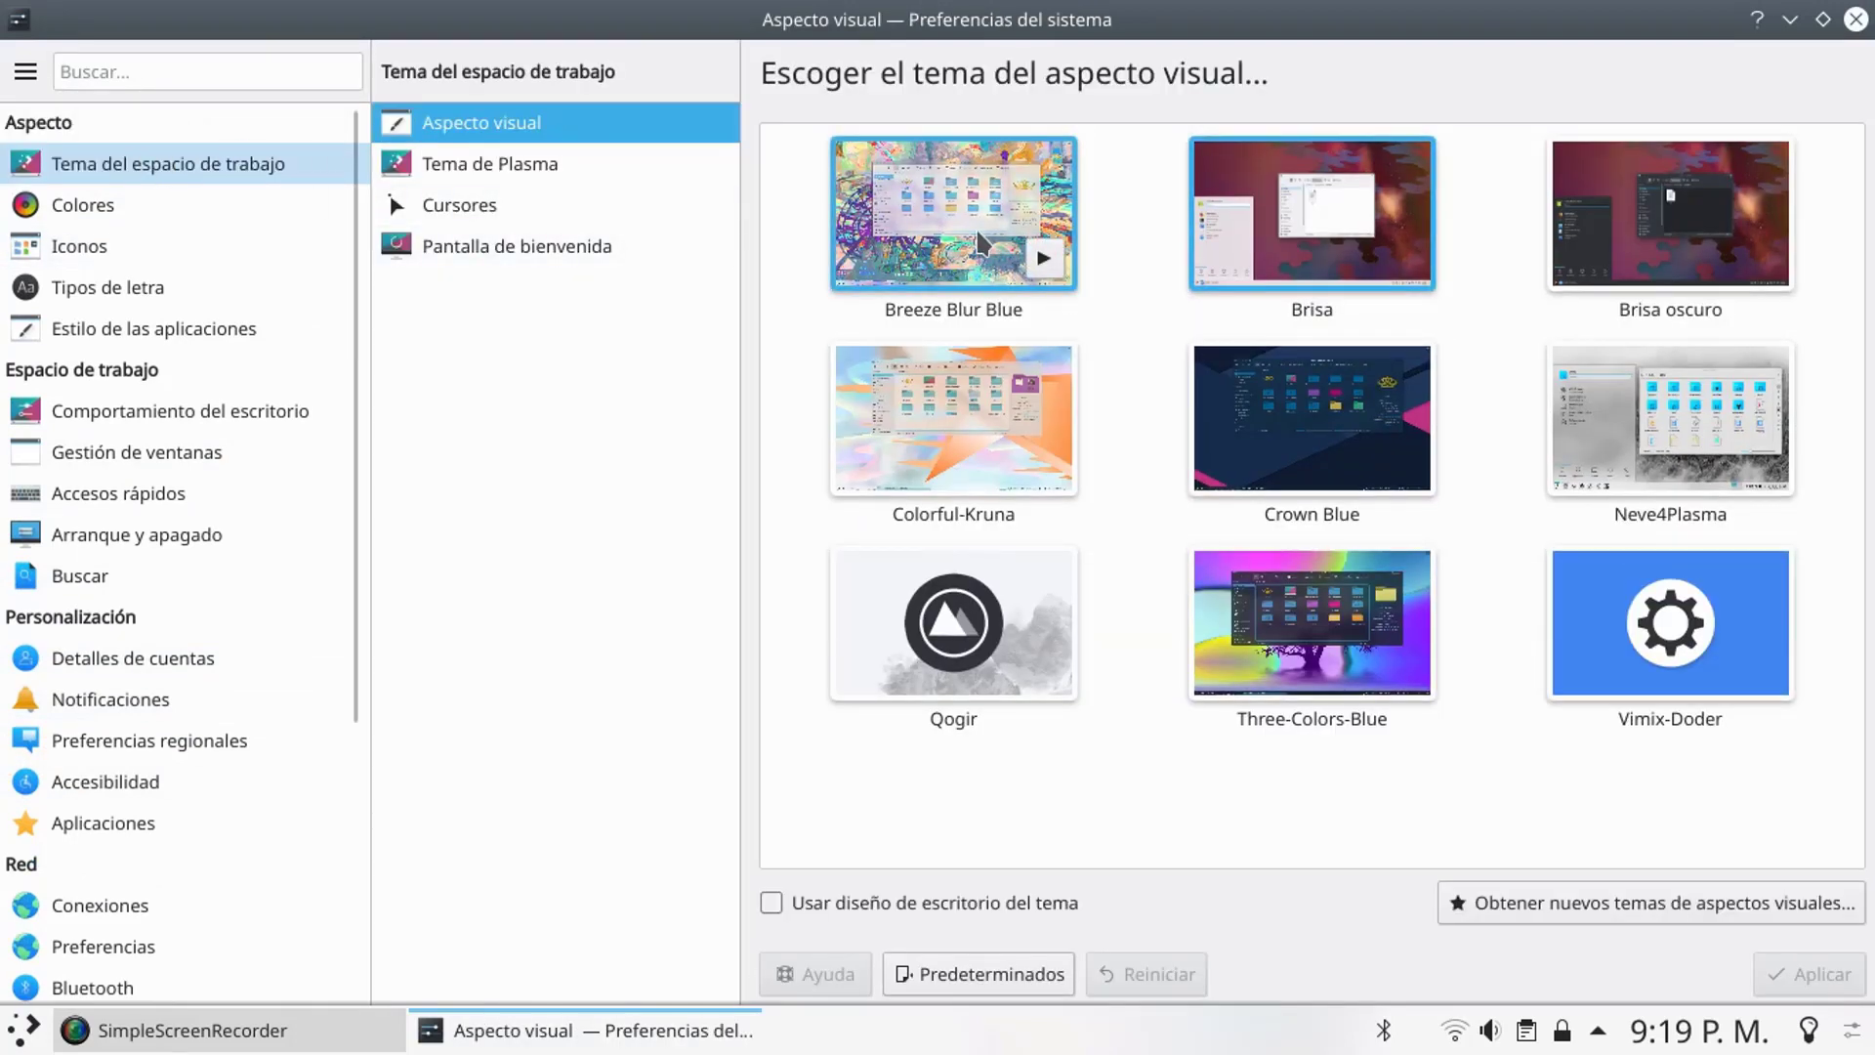
{"action": "left_click", "coordinate": [975, 235]}
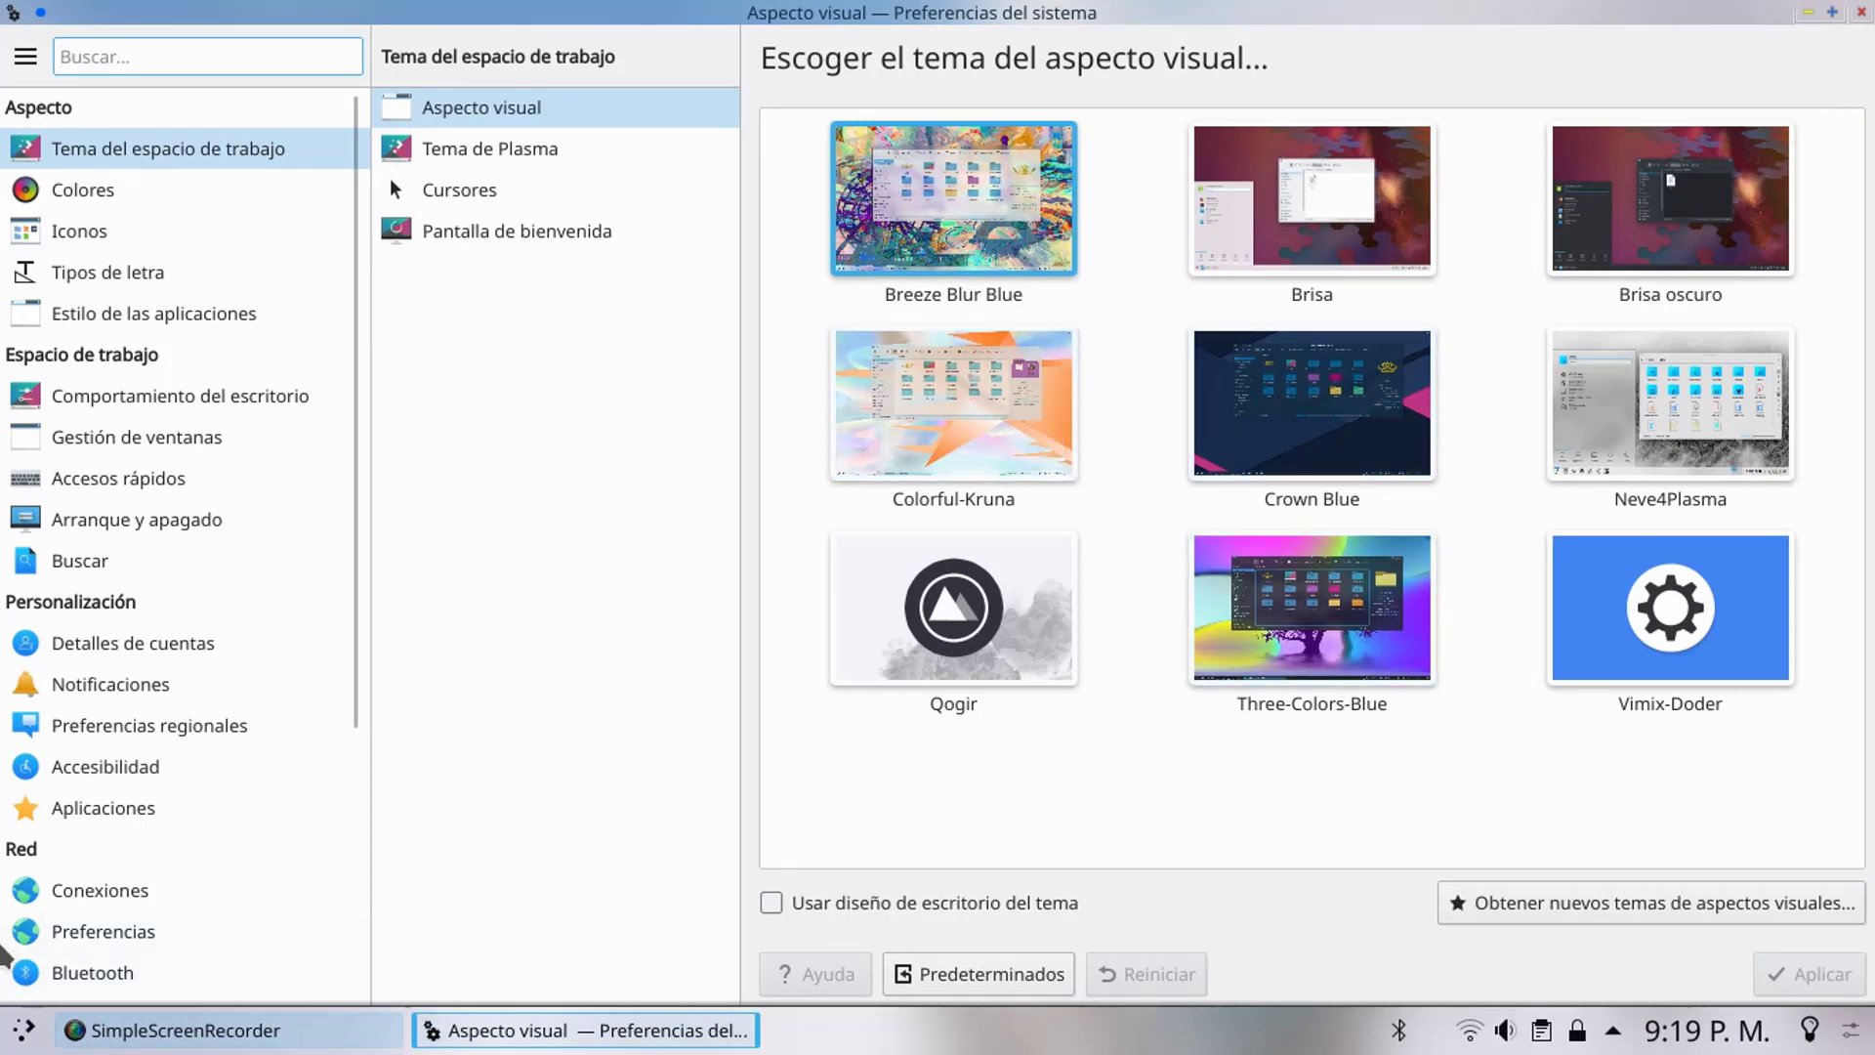
{"action": "left_click", "coordinate": [23, 1030]}
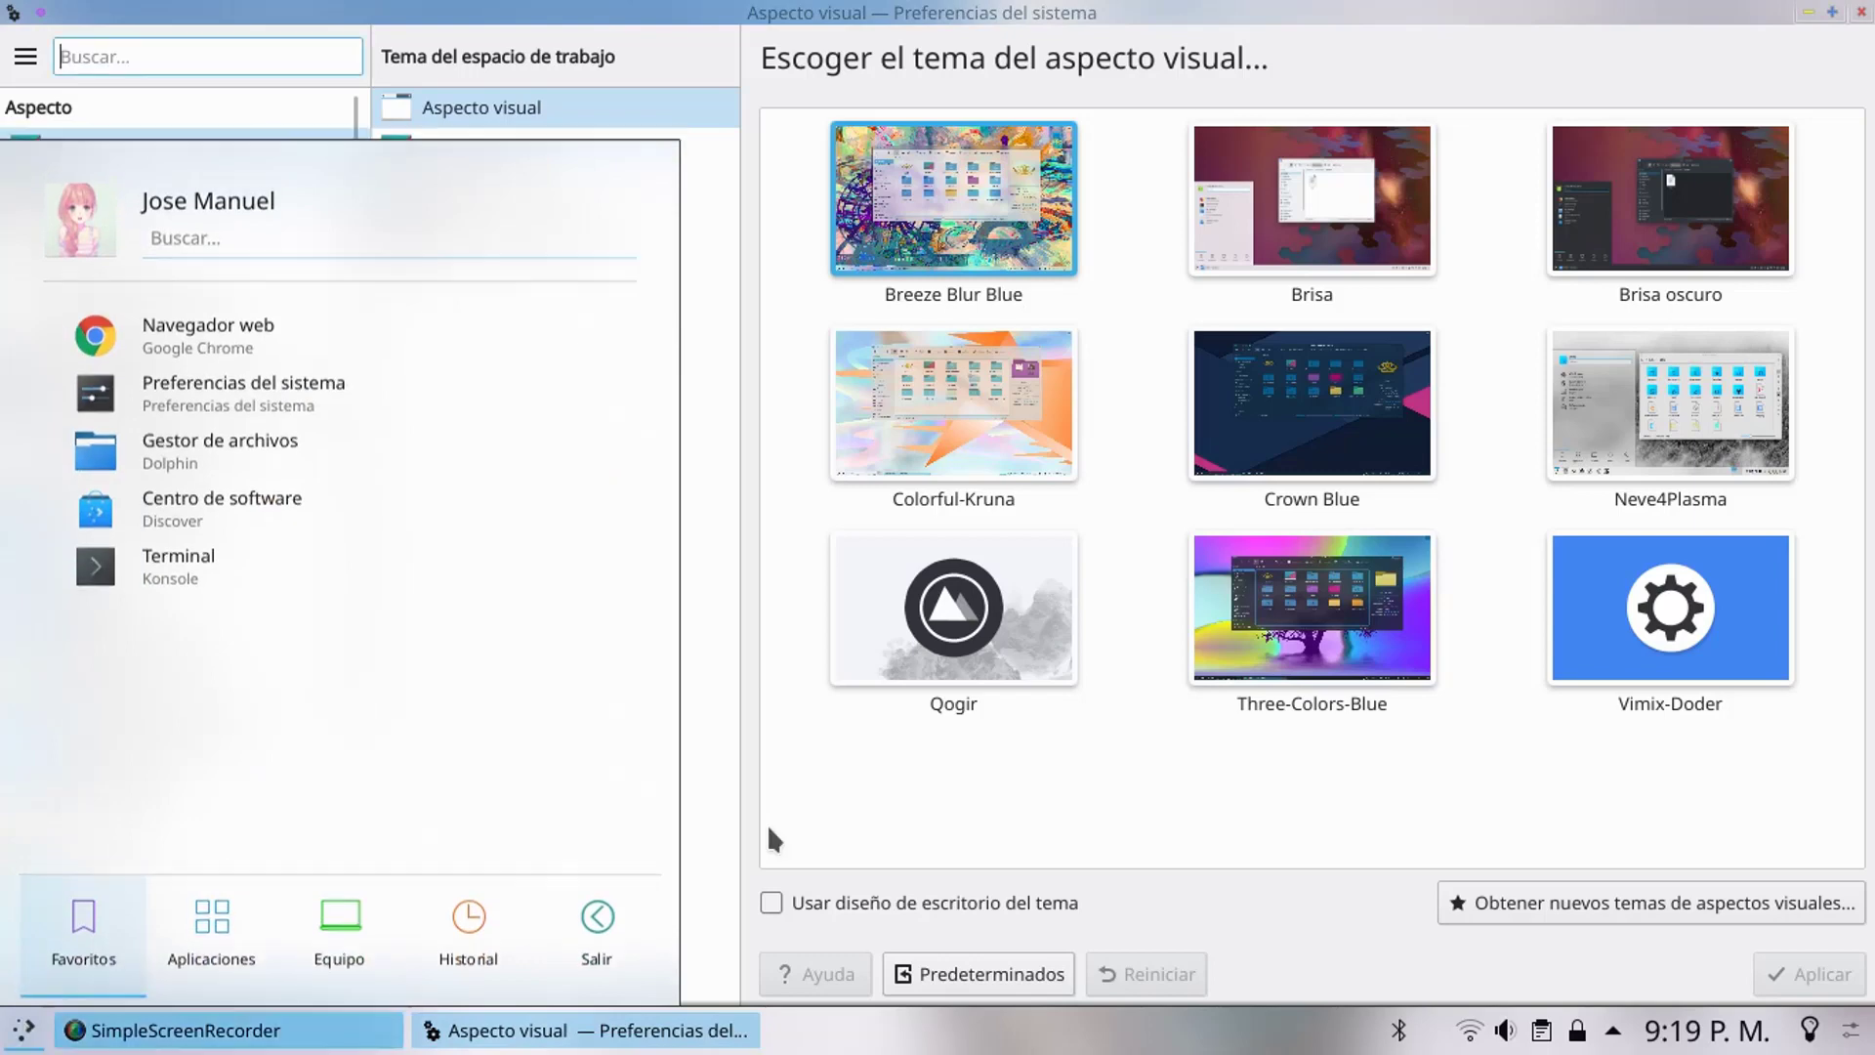
{"action": "left_click", "coordinate": [24, 1029]}
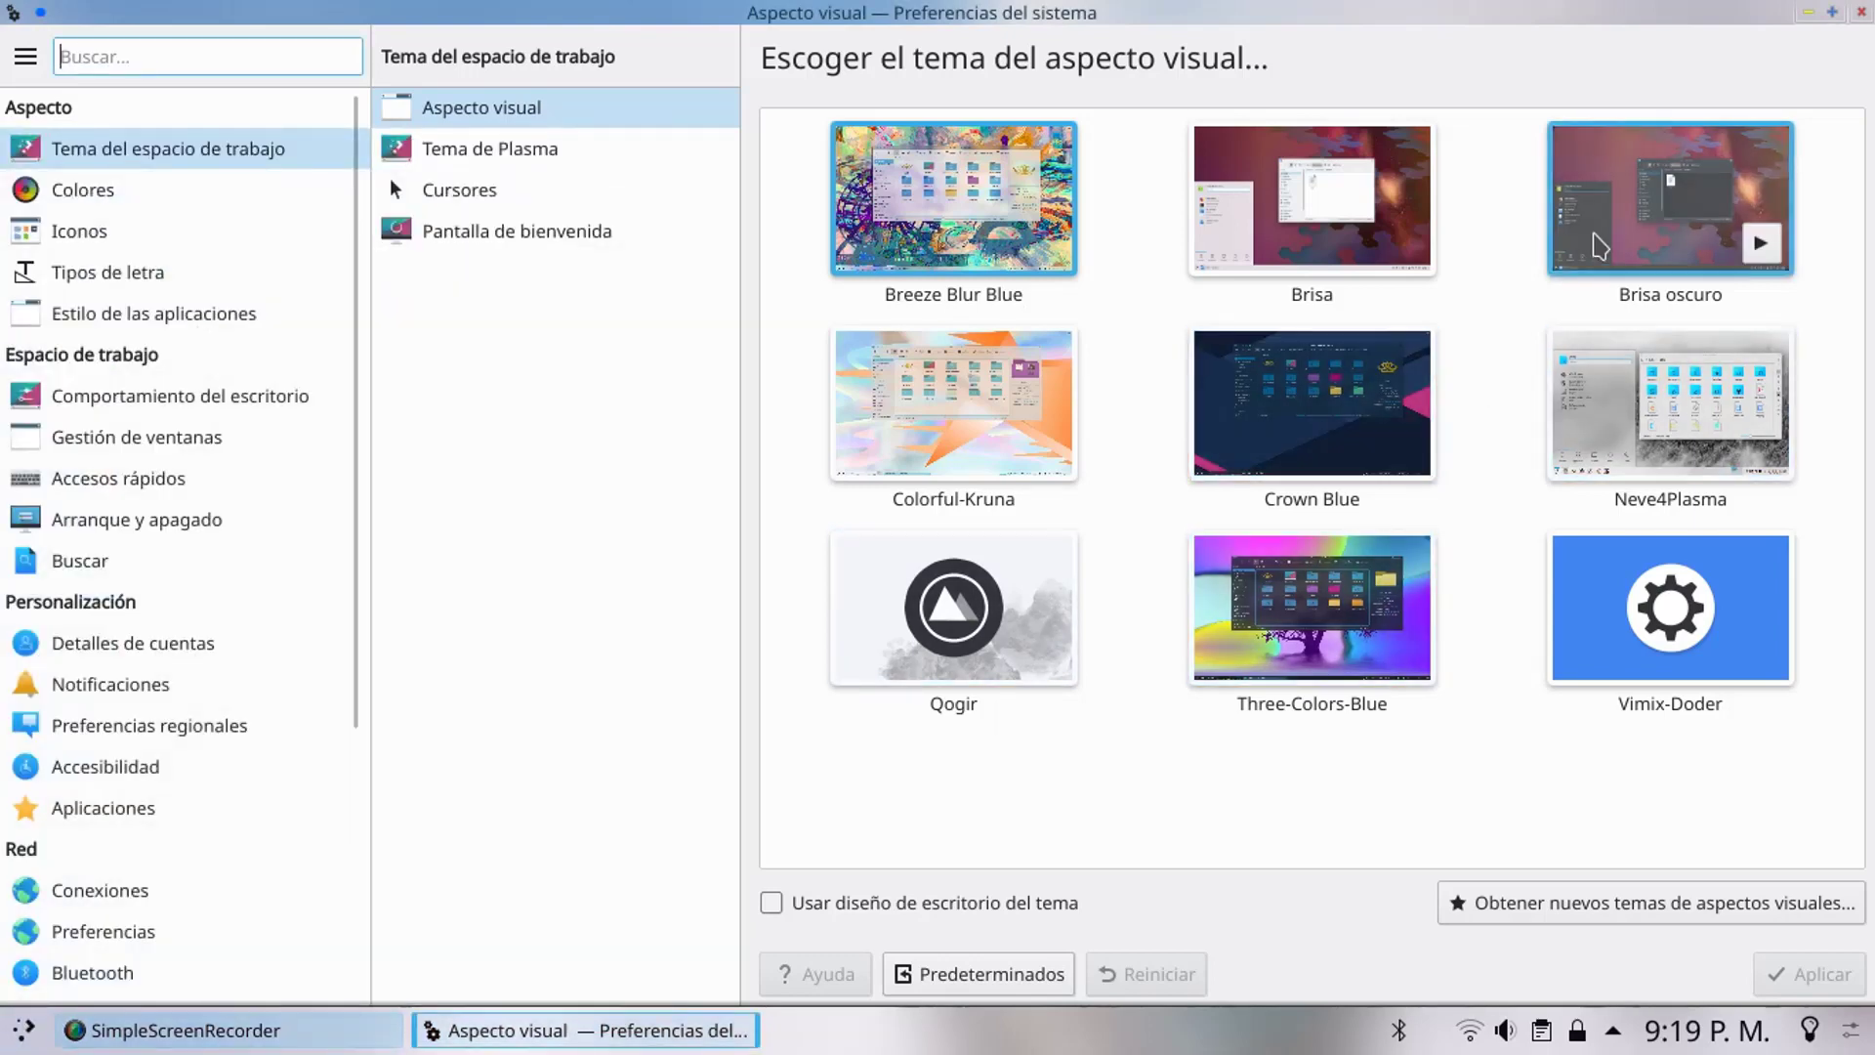
- Apply the Crown Blue visual theme, then open and close the dialog for downloading new visual themes
{"action": "left_click", "coordinate": [1204, 459]}
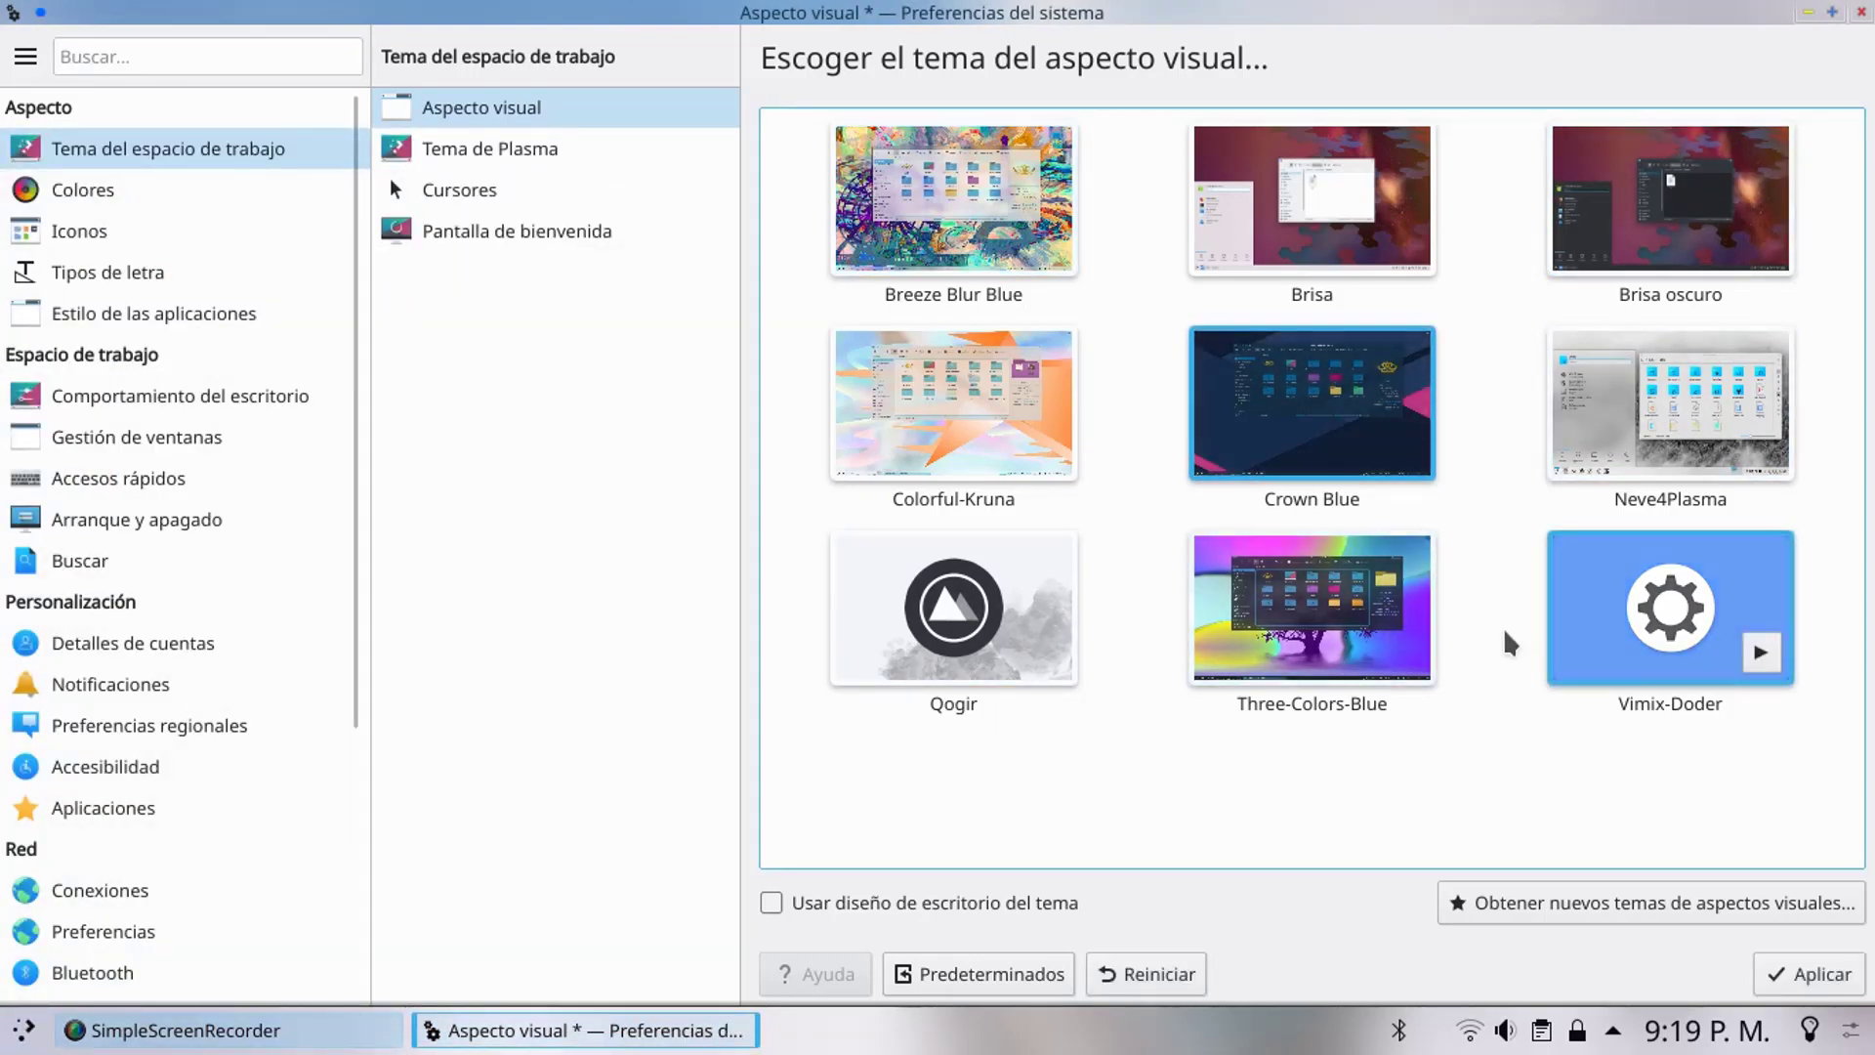
{"action": "left_click", "coordinate": [1772, 975]}
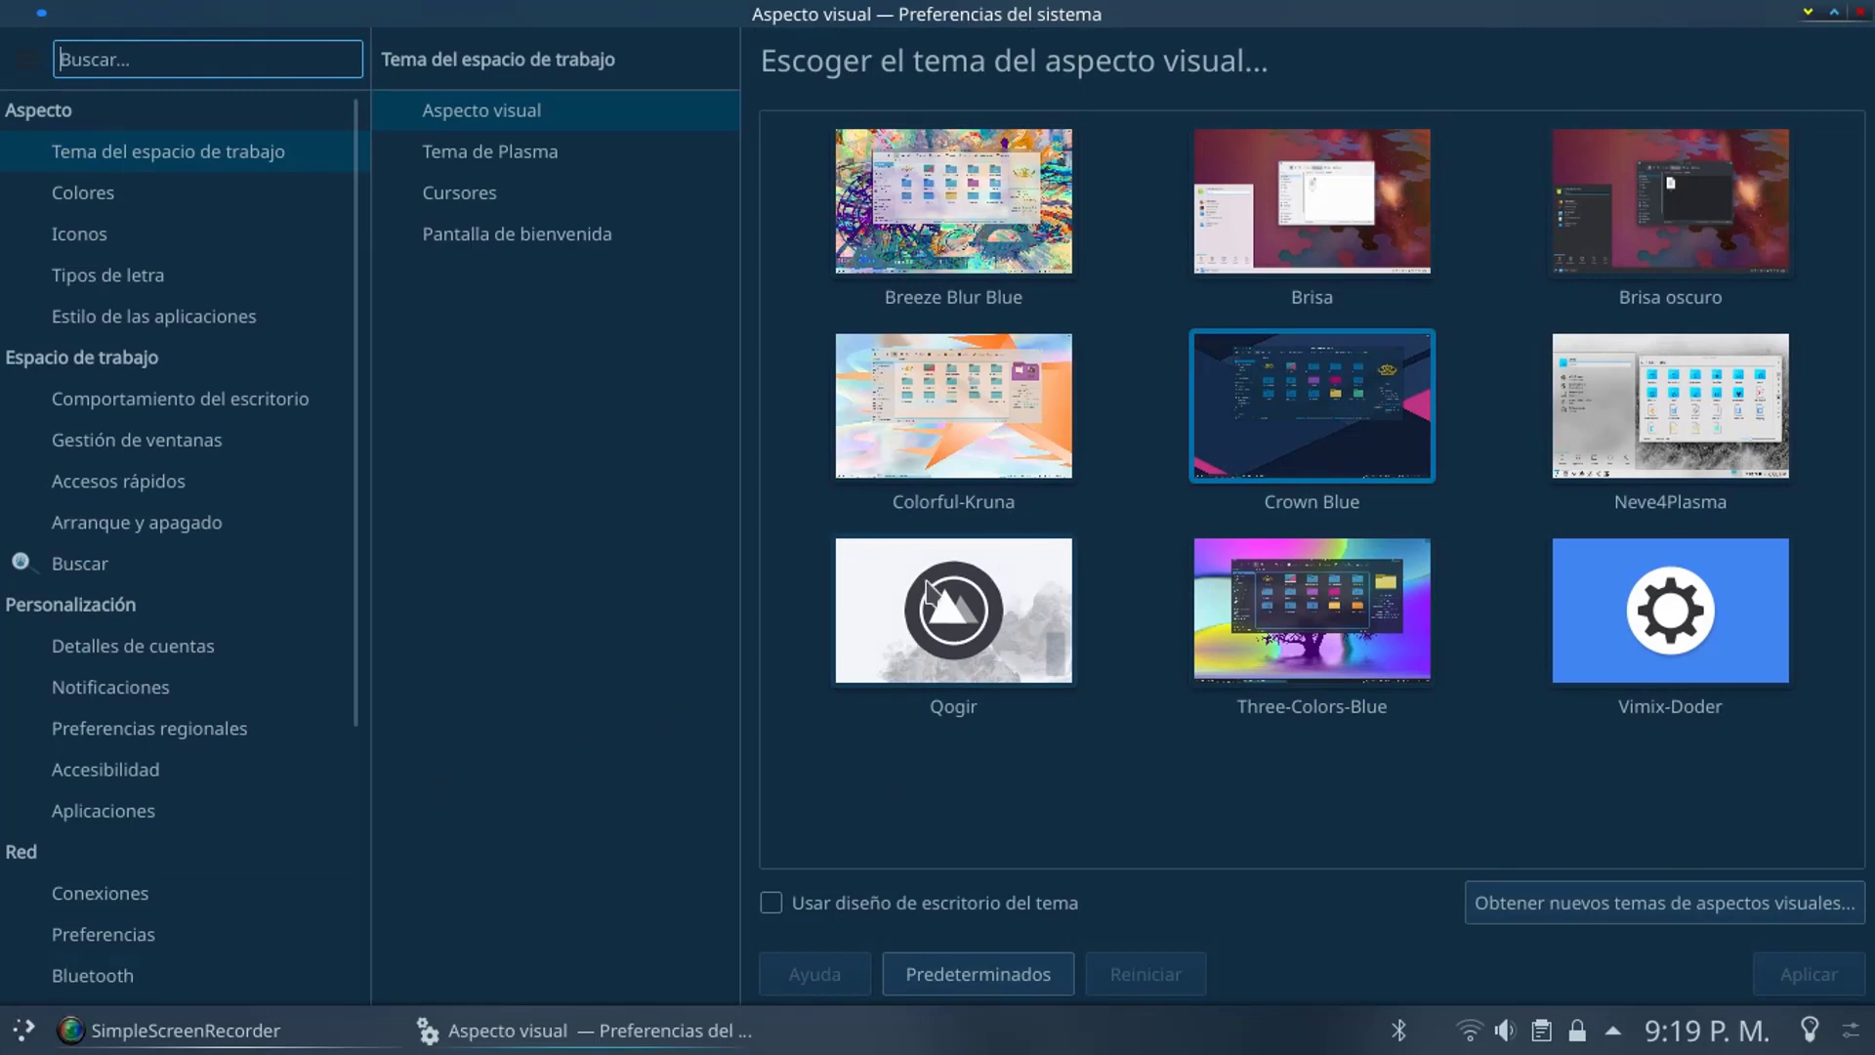
{"action": "mouse_move", "coordinate": [1026, 452]}
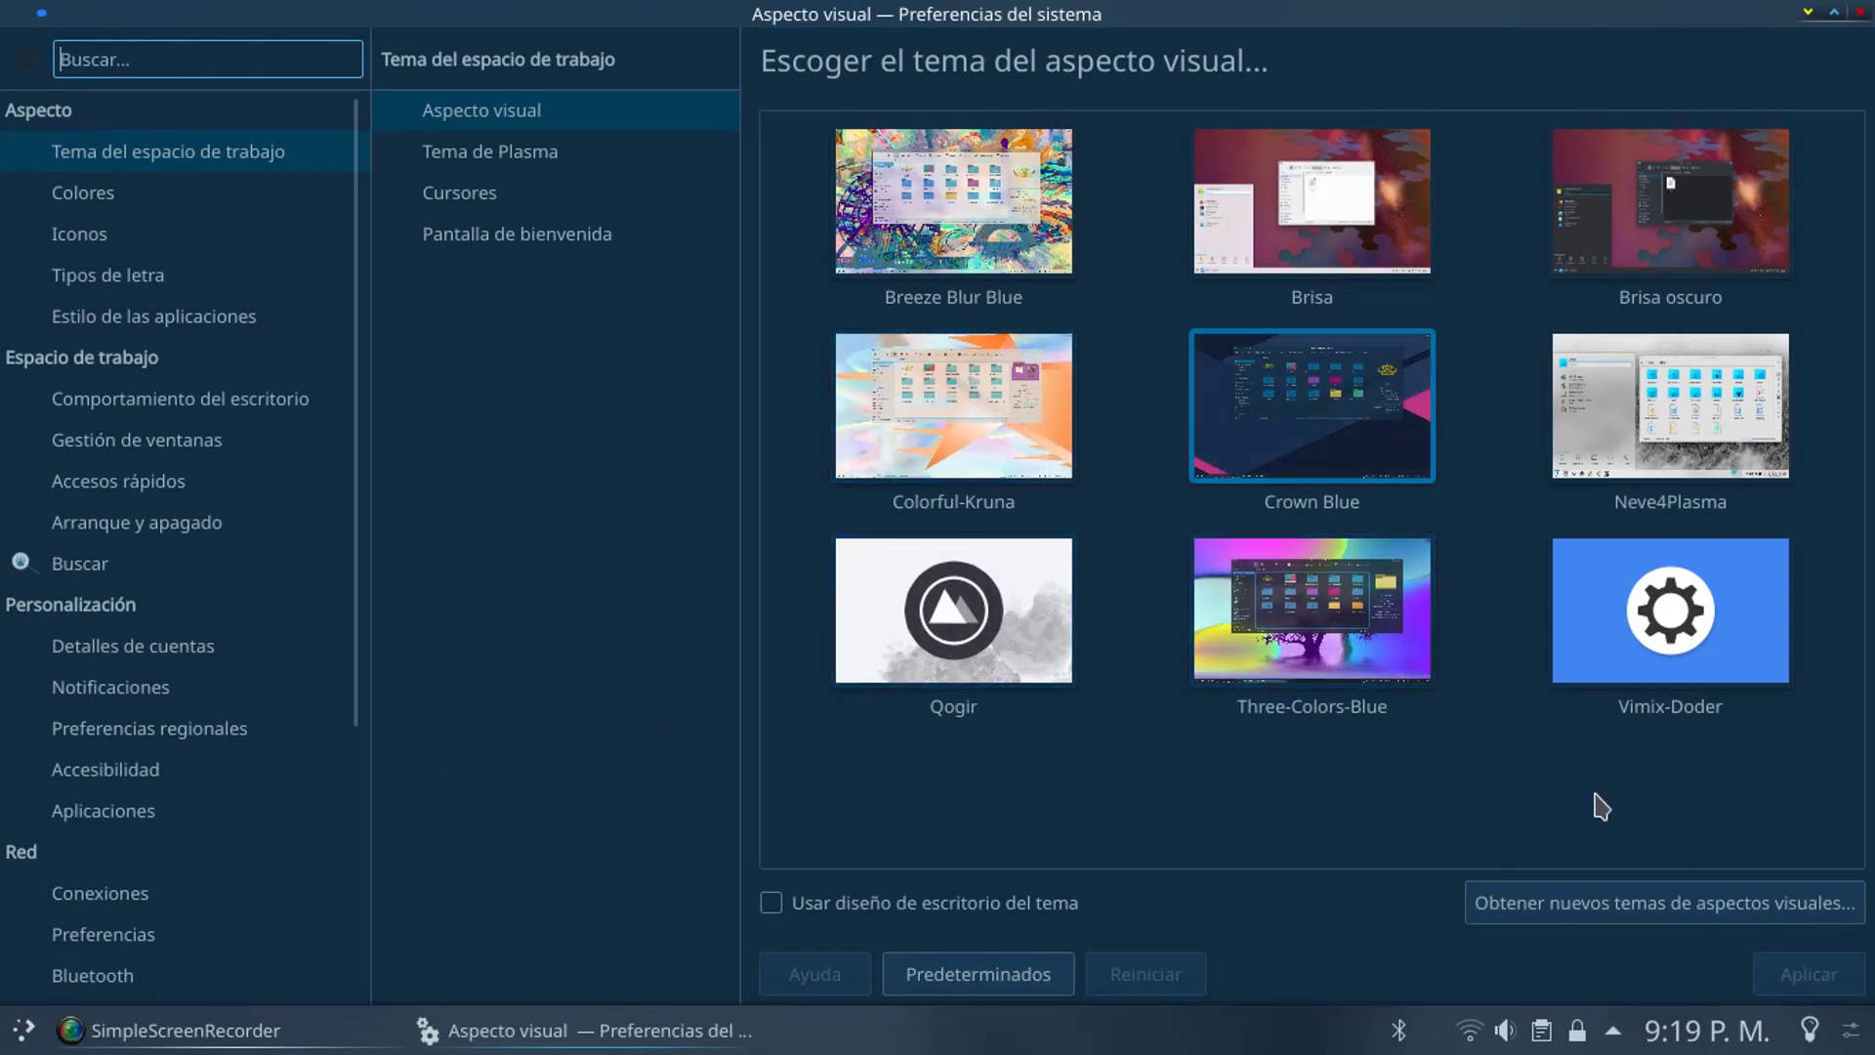
{"action": "left_click", "coordinate": [1626, 910]}
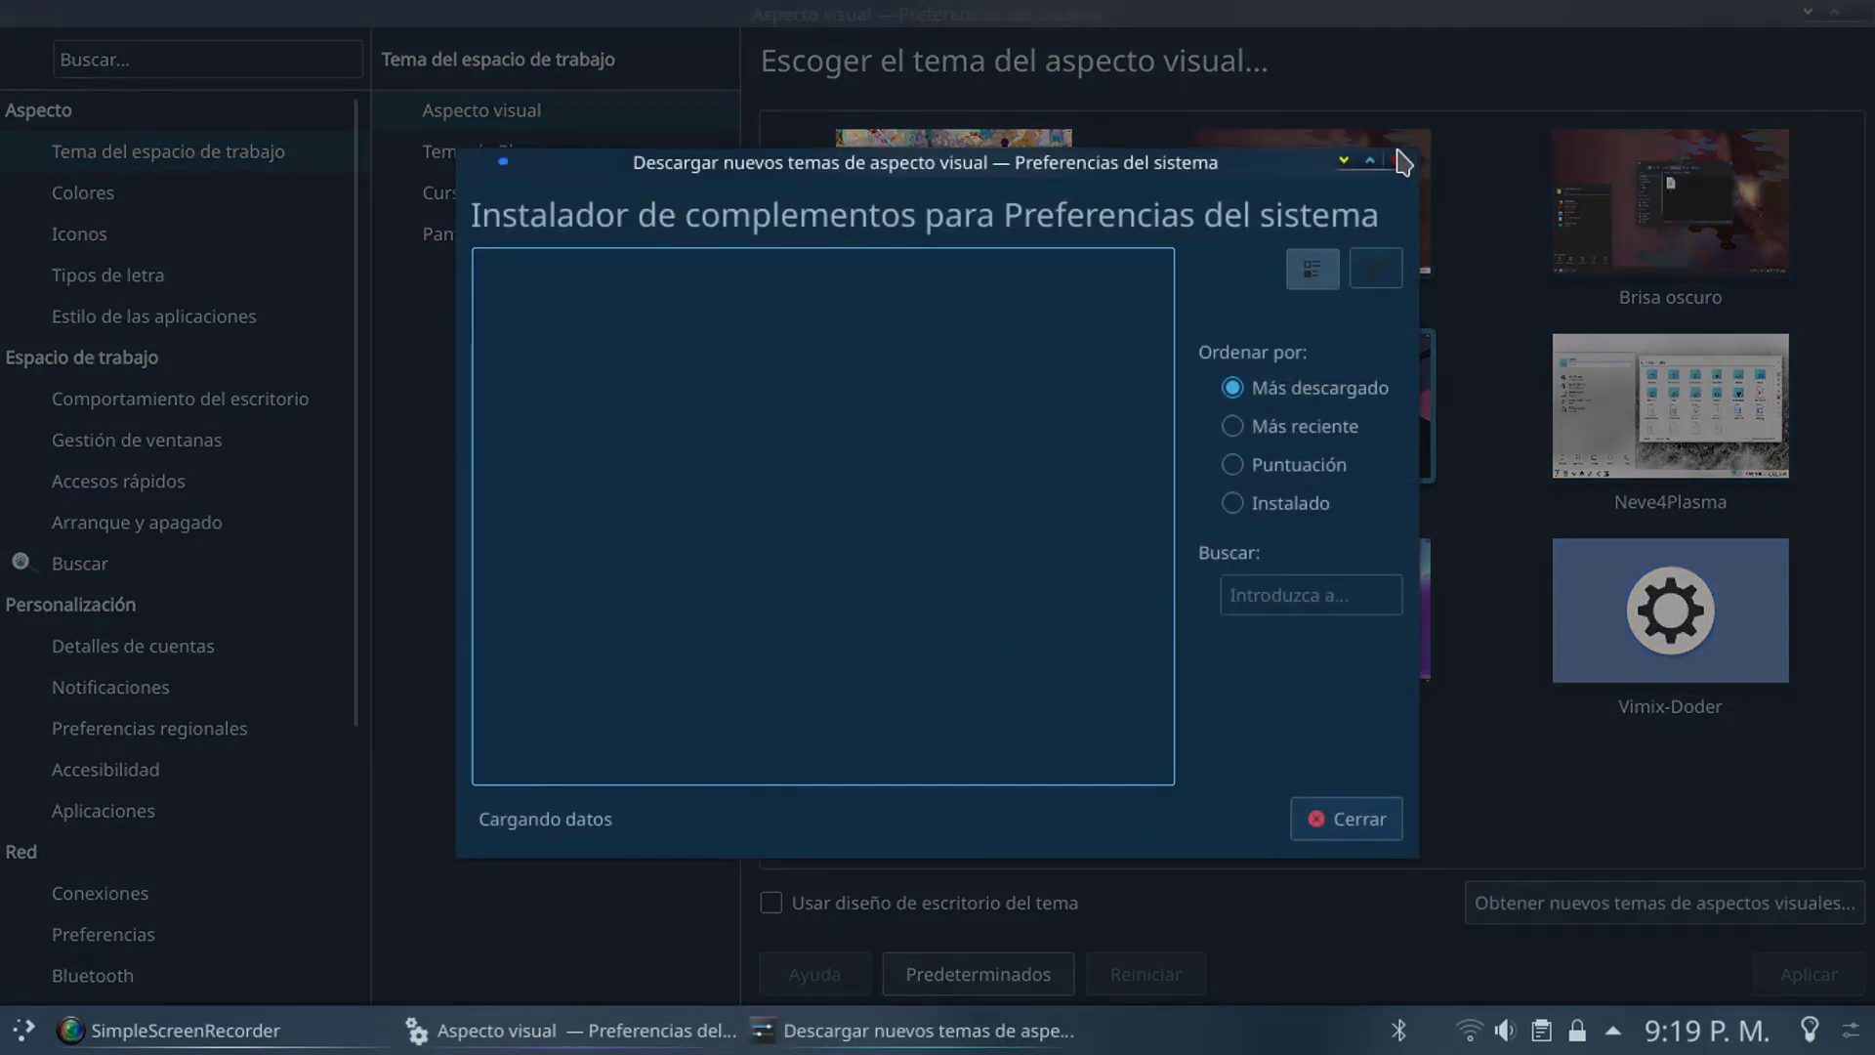
{"action": "left_click", "coordinate": [1399, 162]}
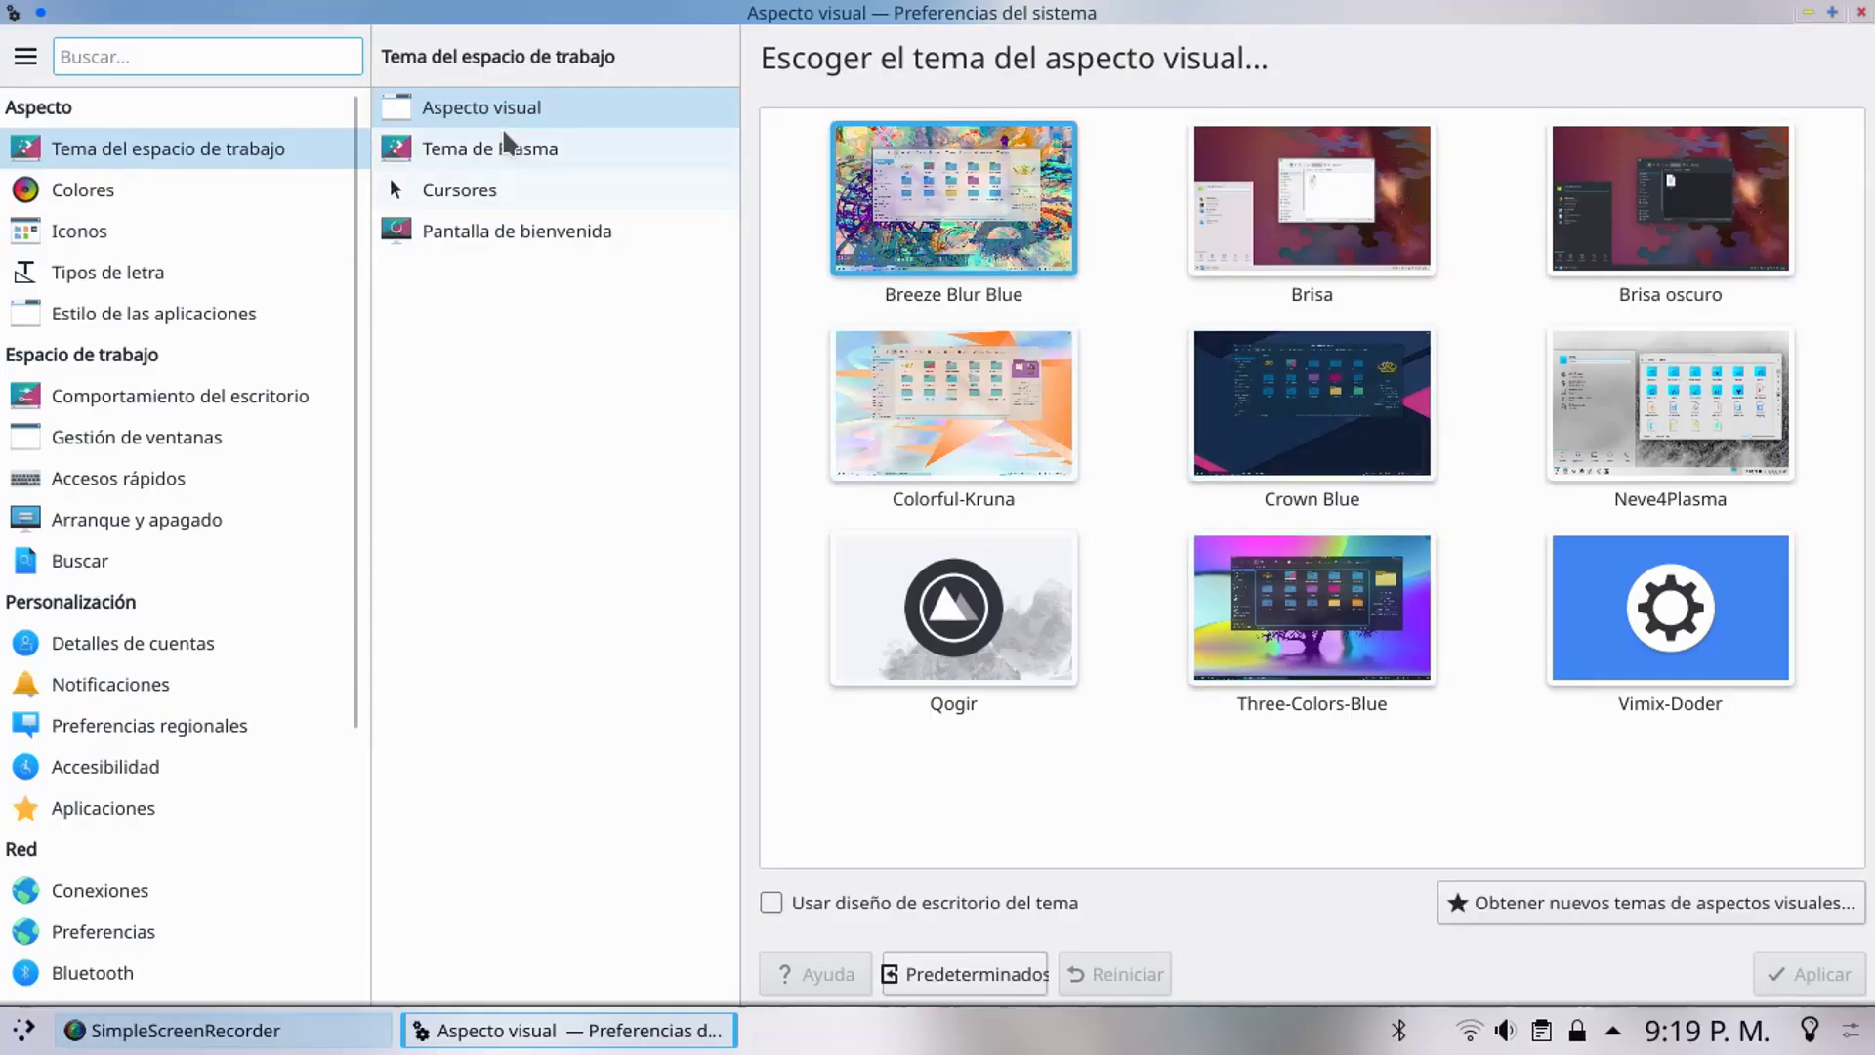
- Look over the Plasma themes, the cursor themes and the welcome screen themes under Tema del espacio de trabajo
{"action": "left_click", "coordinate": [475, 146]}
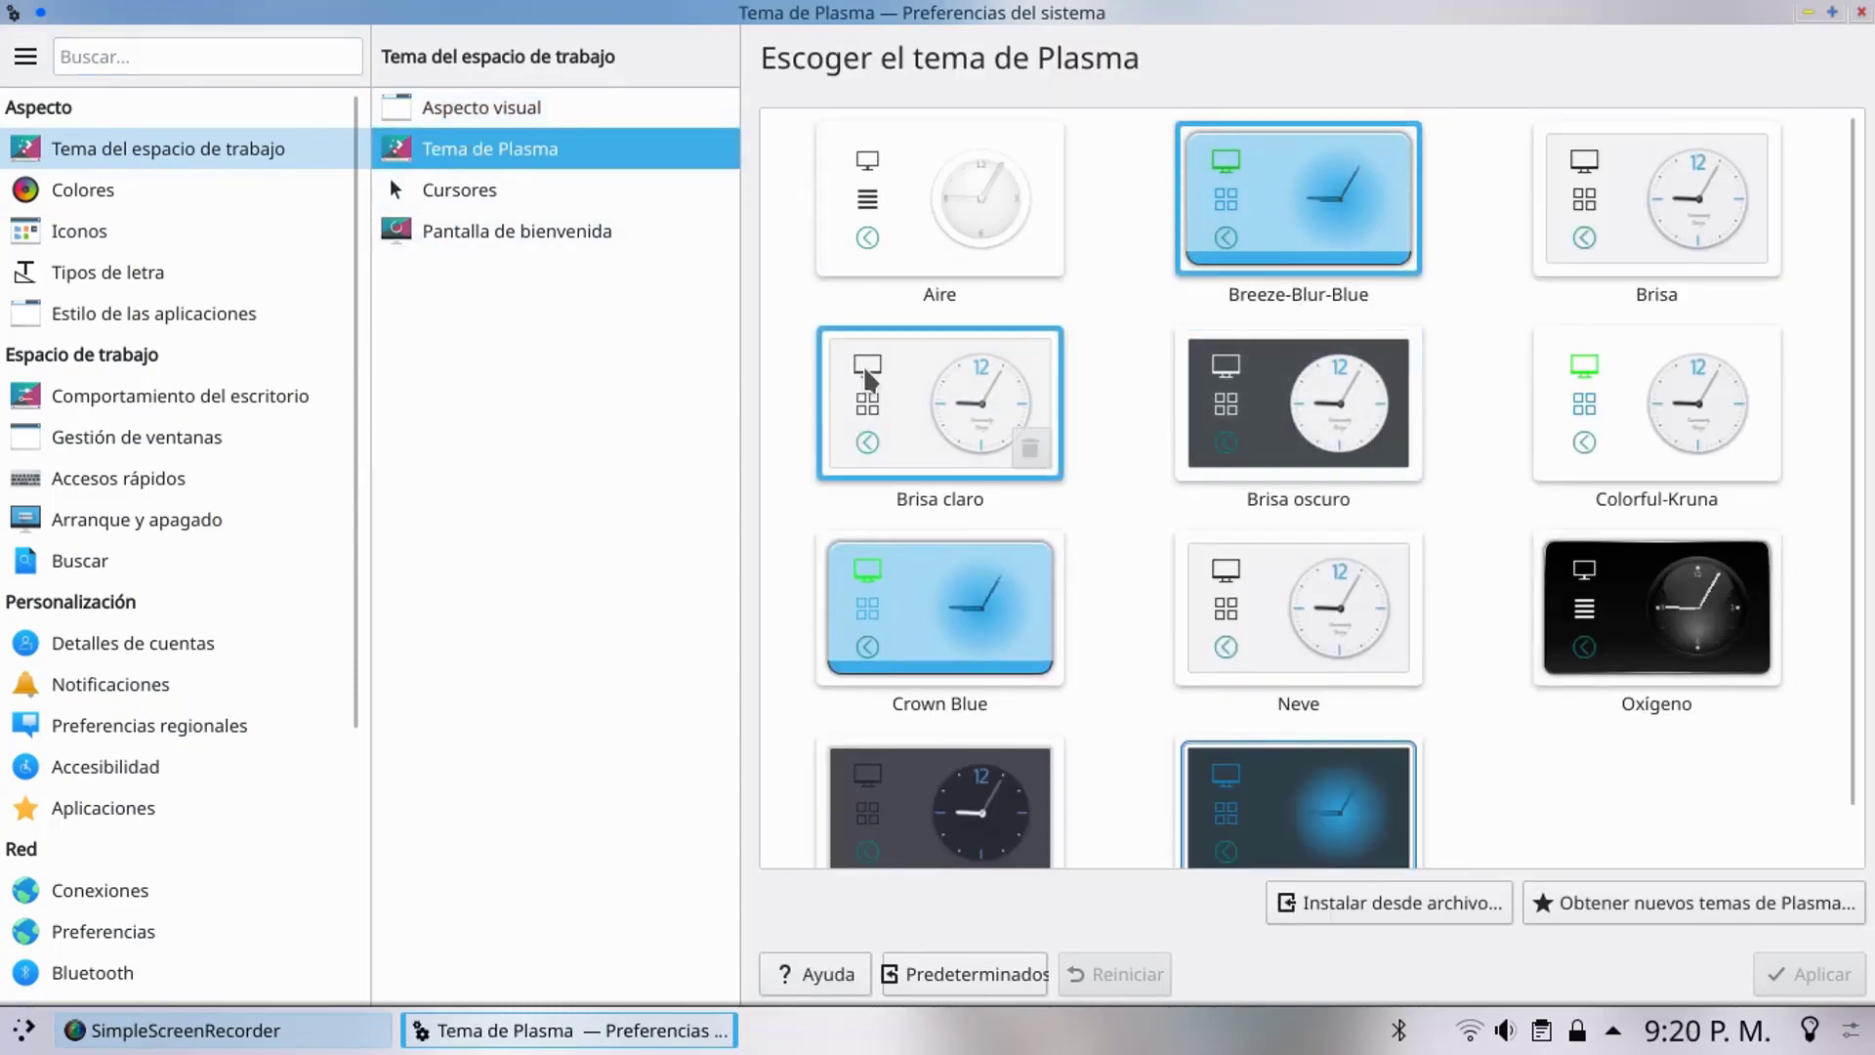
{"action": "left_click", "coordinate": [459, 191]}
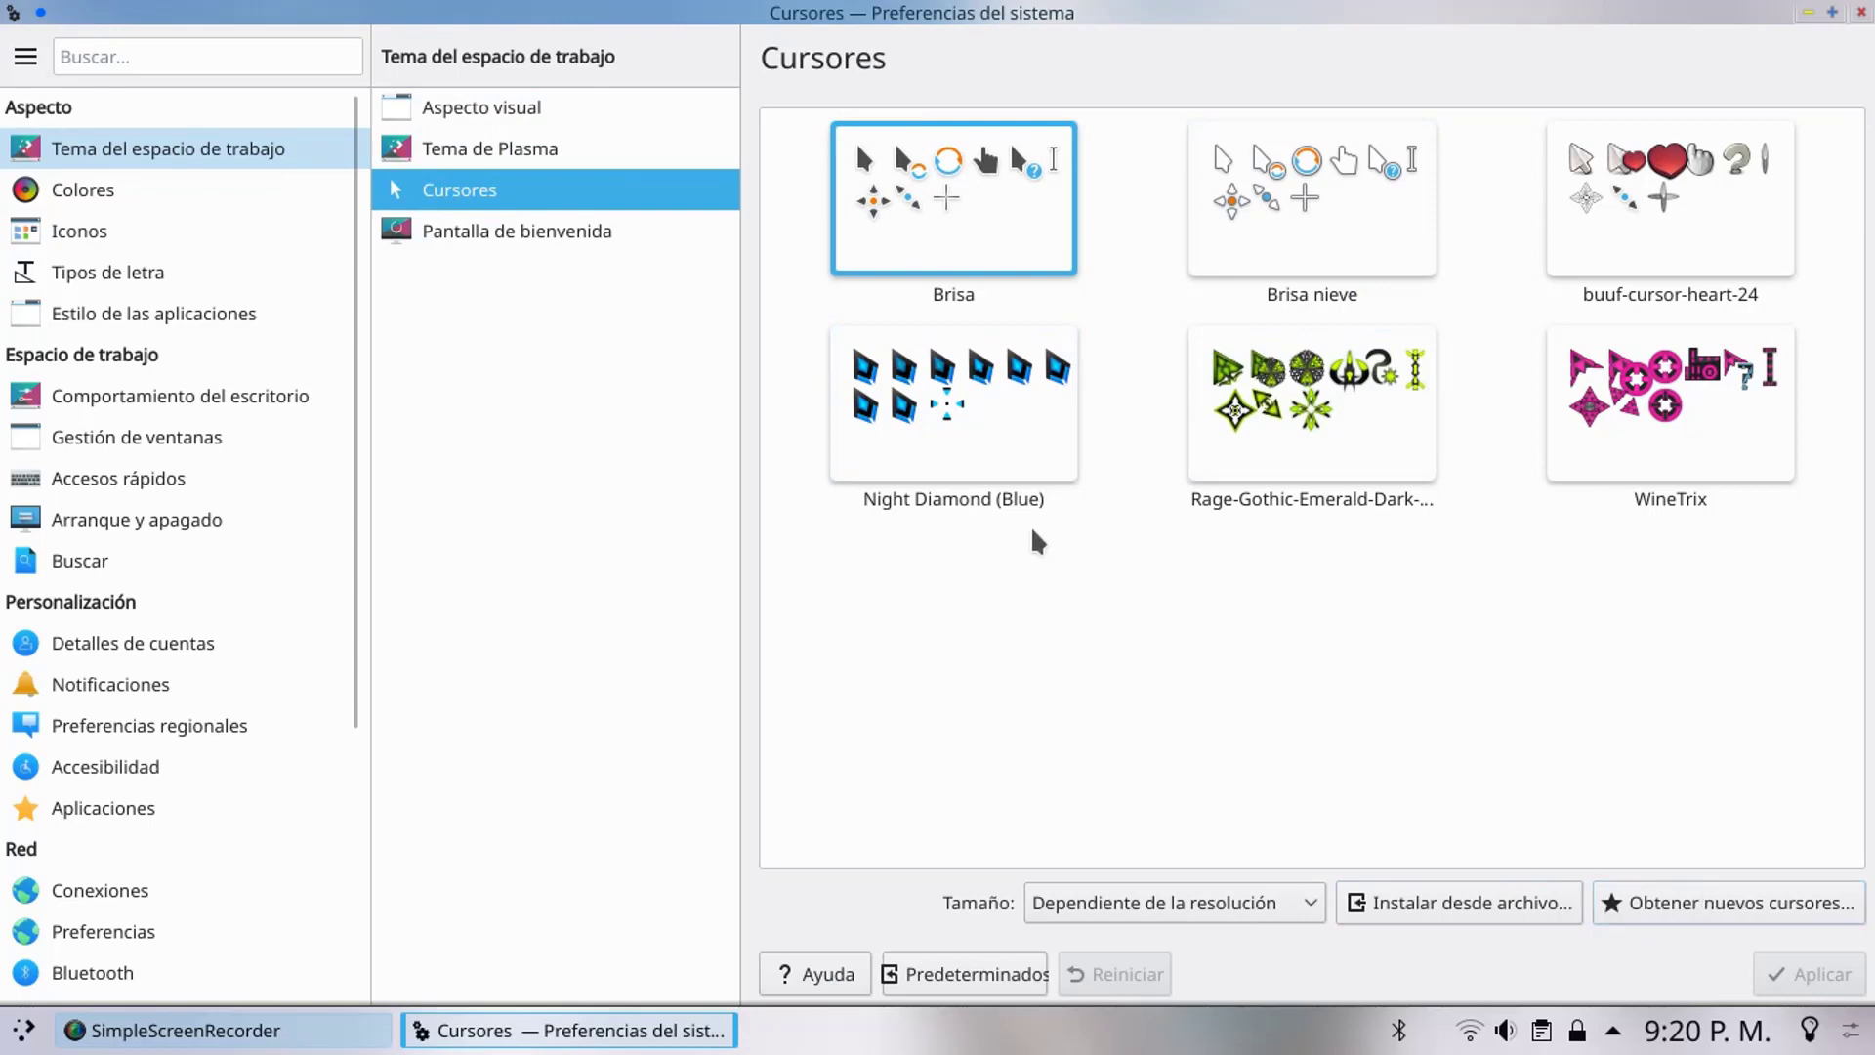
{"action": "left_click", "coordinate": [454, 235]}
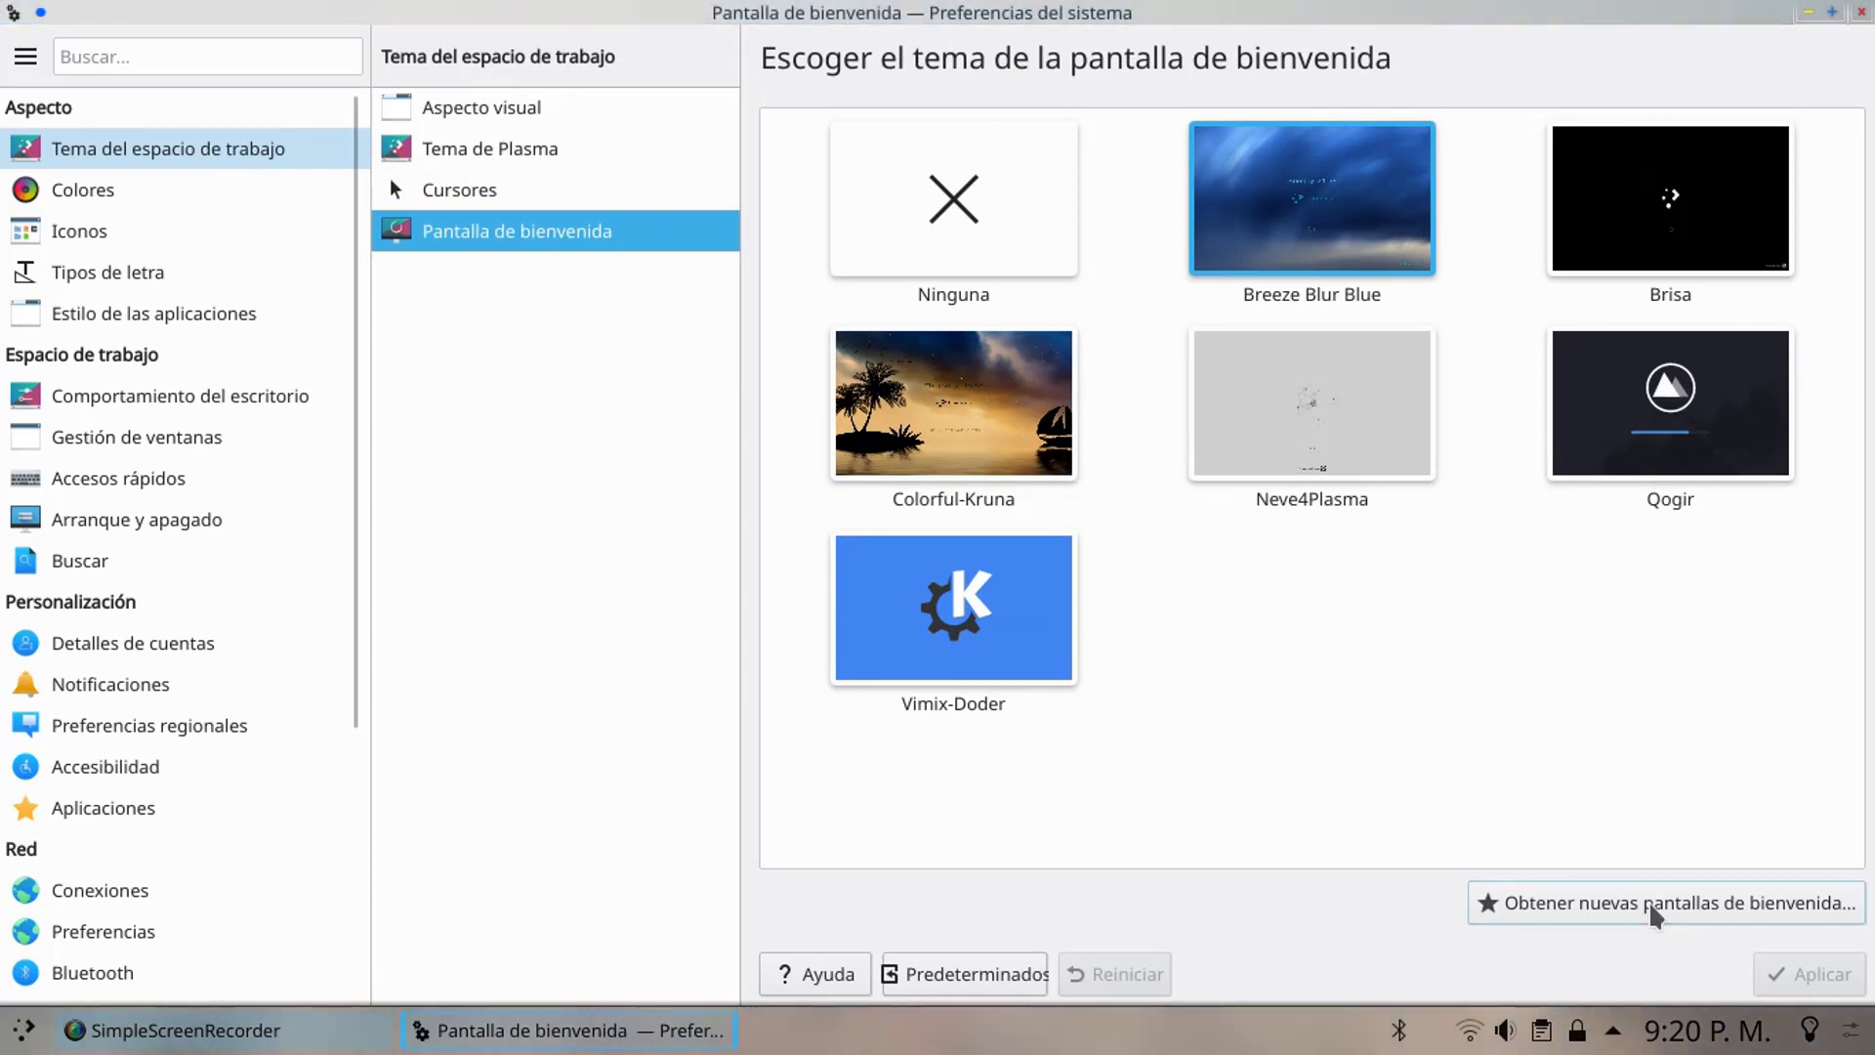
- Open the Colores settings and look through the whole list of application colour schemes
{"action": "left_click", "coordinate": [74, 205]}
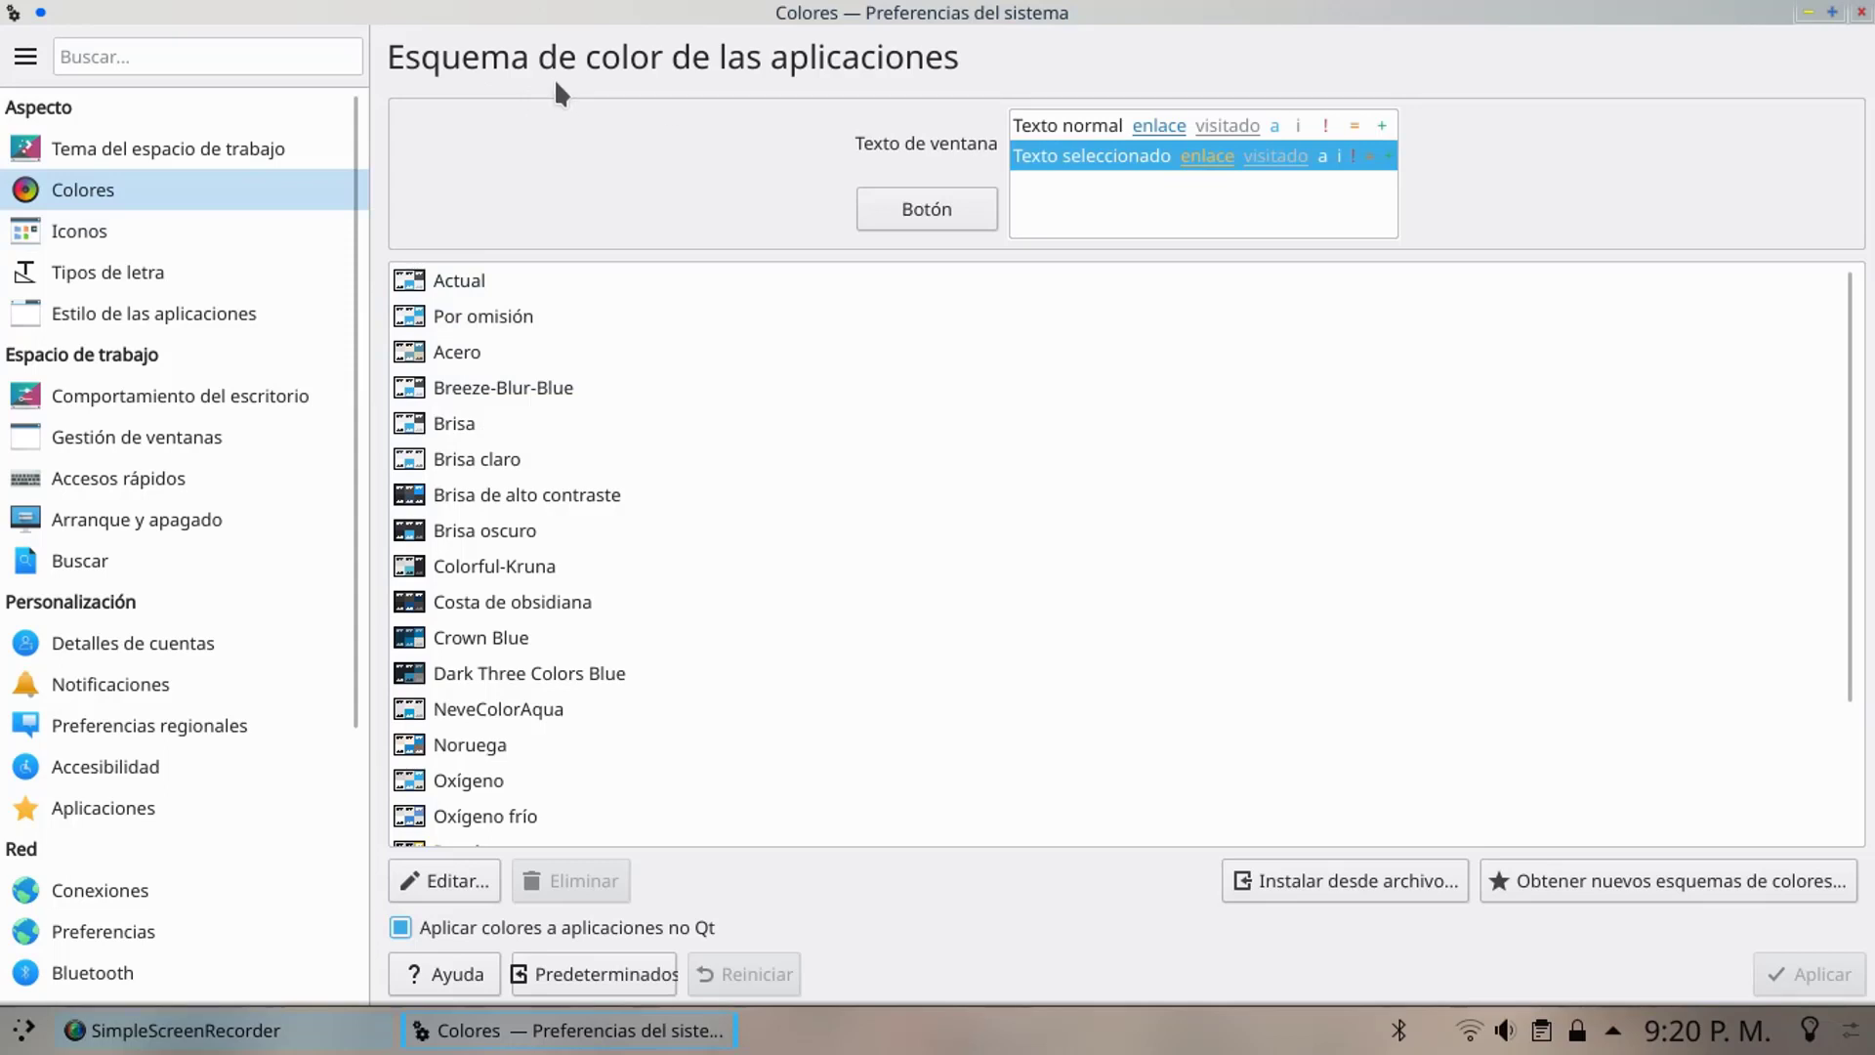
{"action": "scroll", "coordinate": [547, 508], "scroll_direction": "down", "scroll_amount": 2}
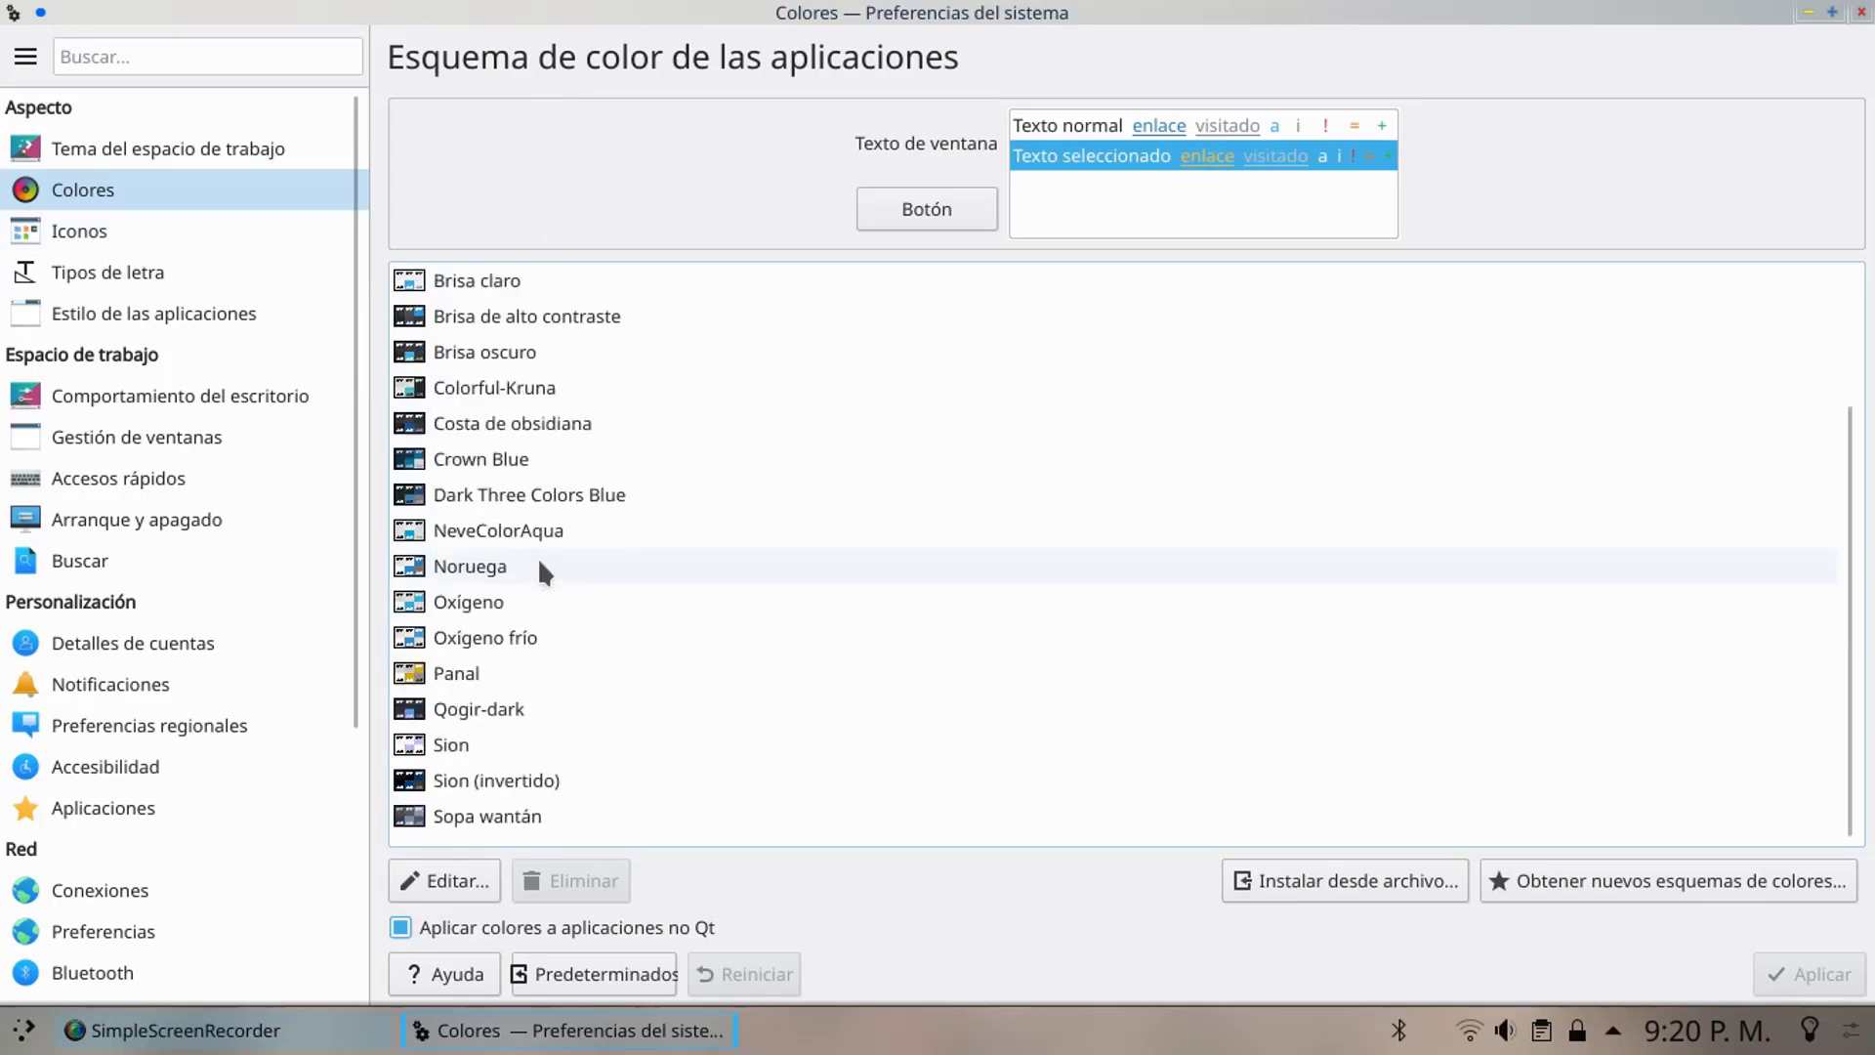
{"action": "scroll", "coordinate": [618, 596], "scroll_direction": "up", "scroll_amount": 2}
- Open the Iconos settings, view and close the dialog for downloading new icon themes, and open Emoticonos
{"action": "left_click", "coordinate": [128, 231]}
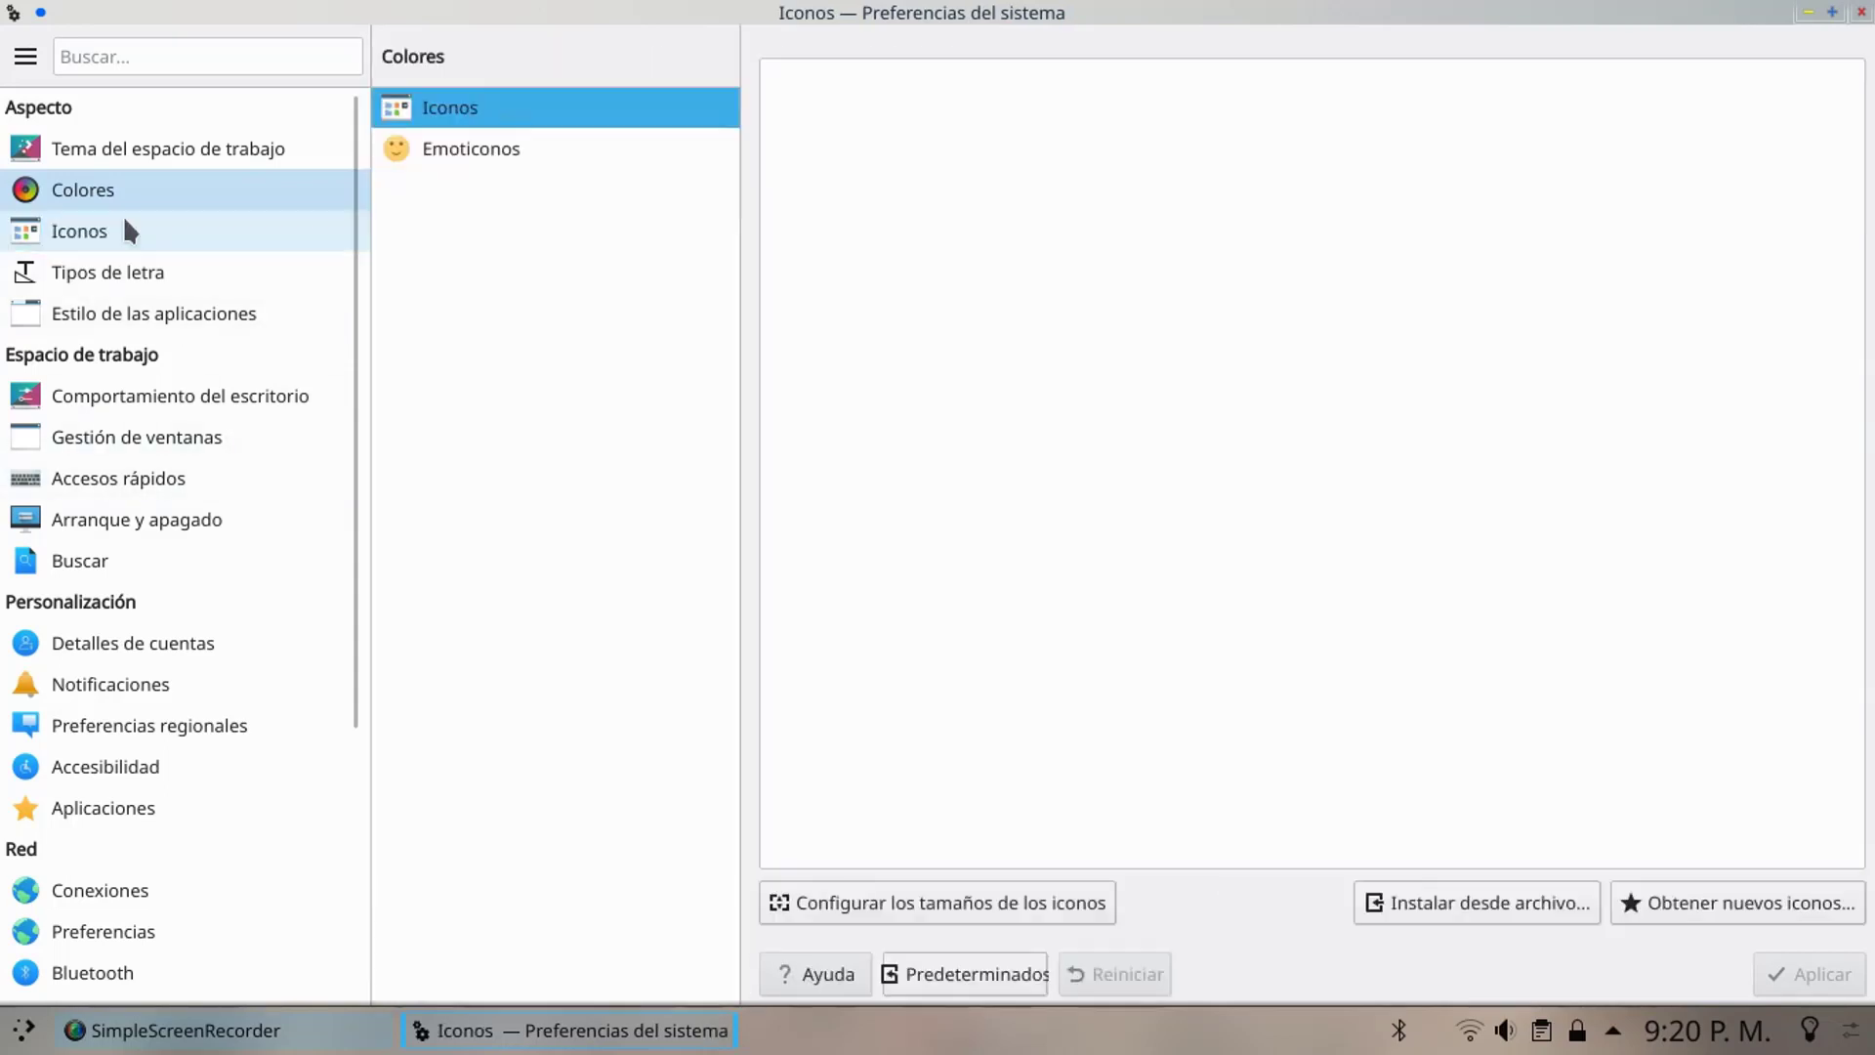
{"action": "left_click", "coordinate": [1748, 913]}
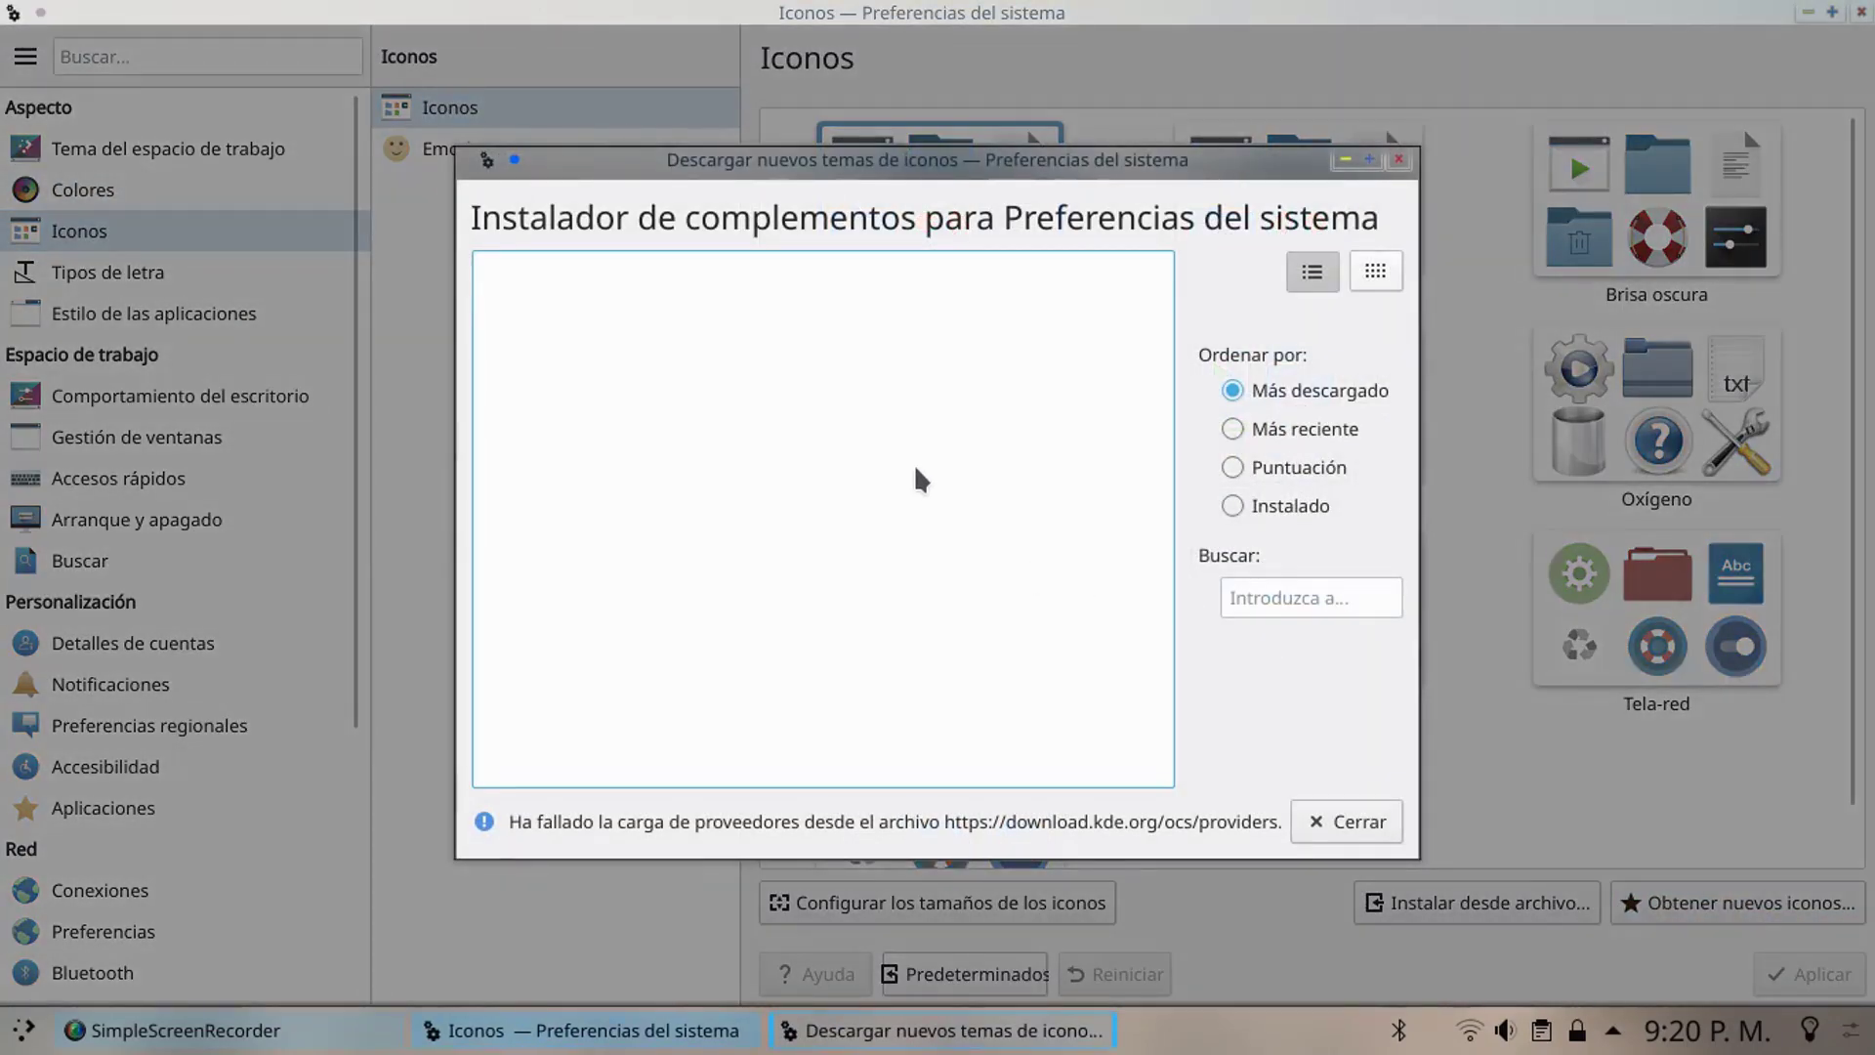
{"action": "left_click", "coordinate": [1399, 159]}
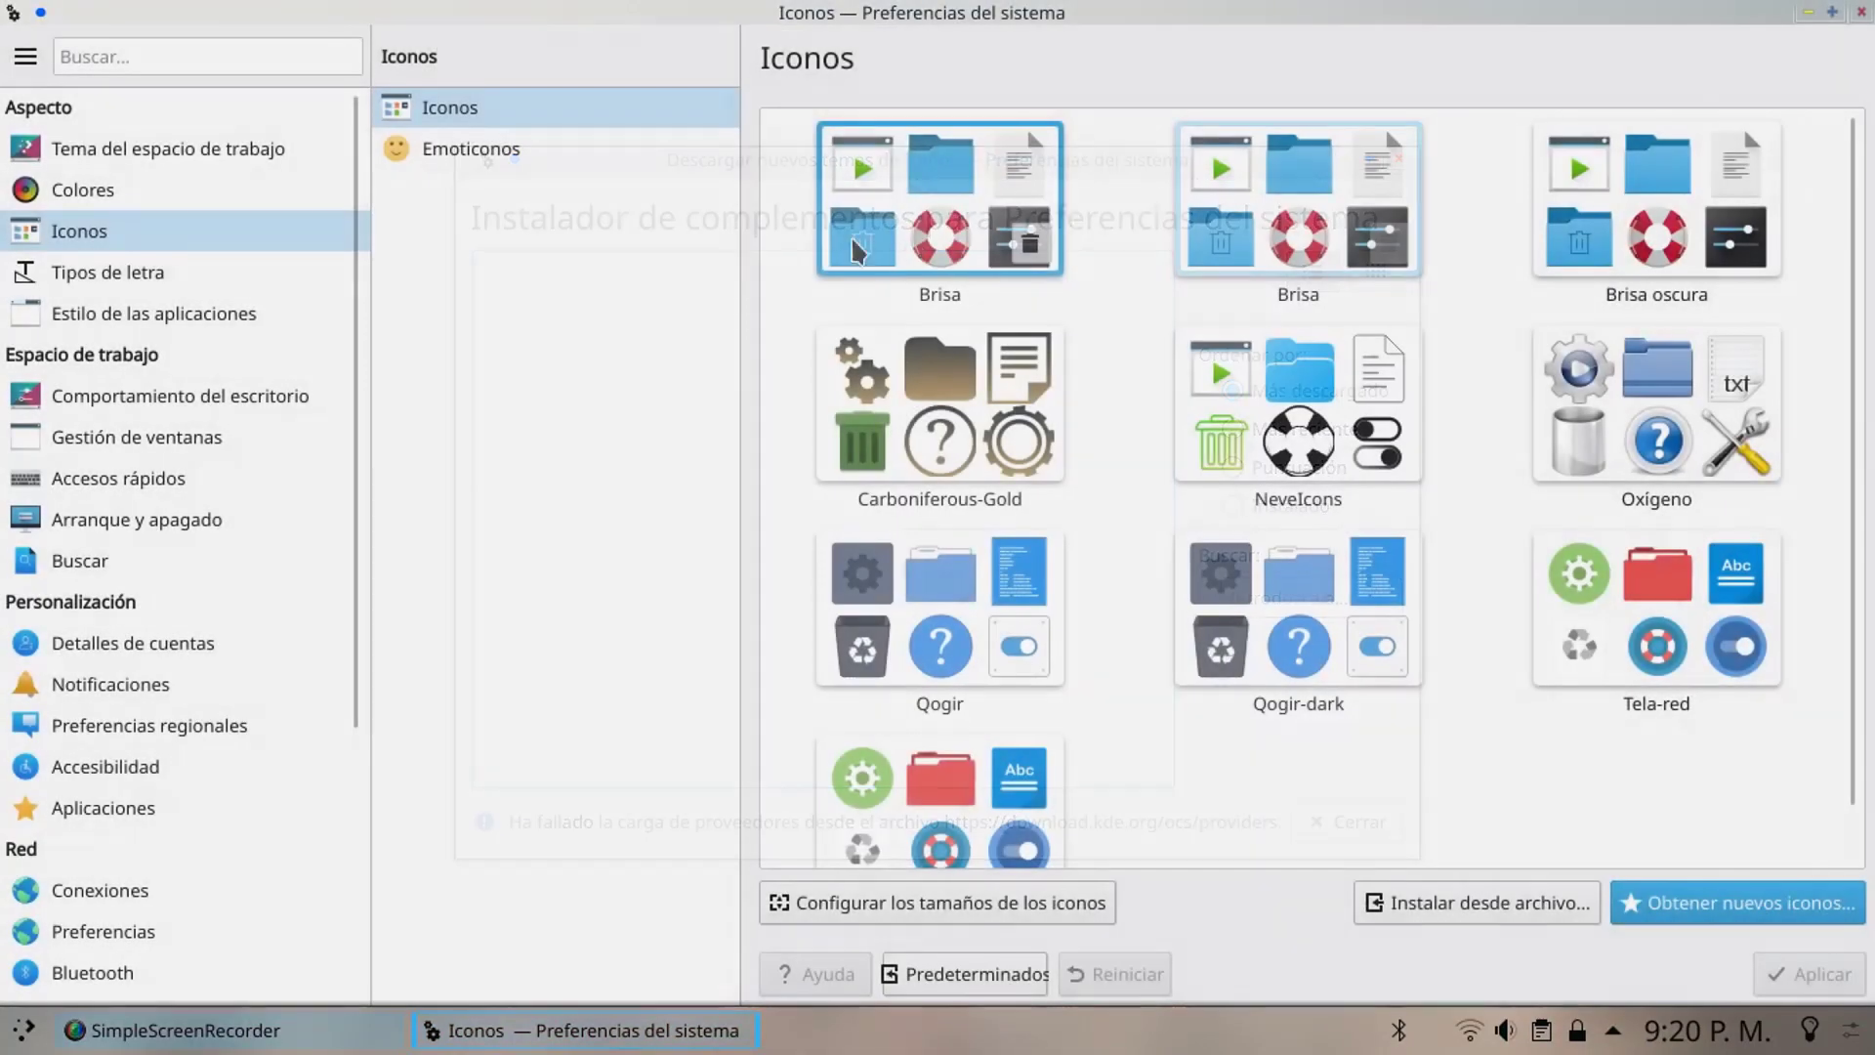
{"action": "left_click", "coordinate": [473, 149]}
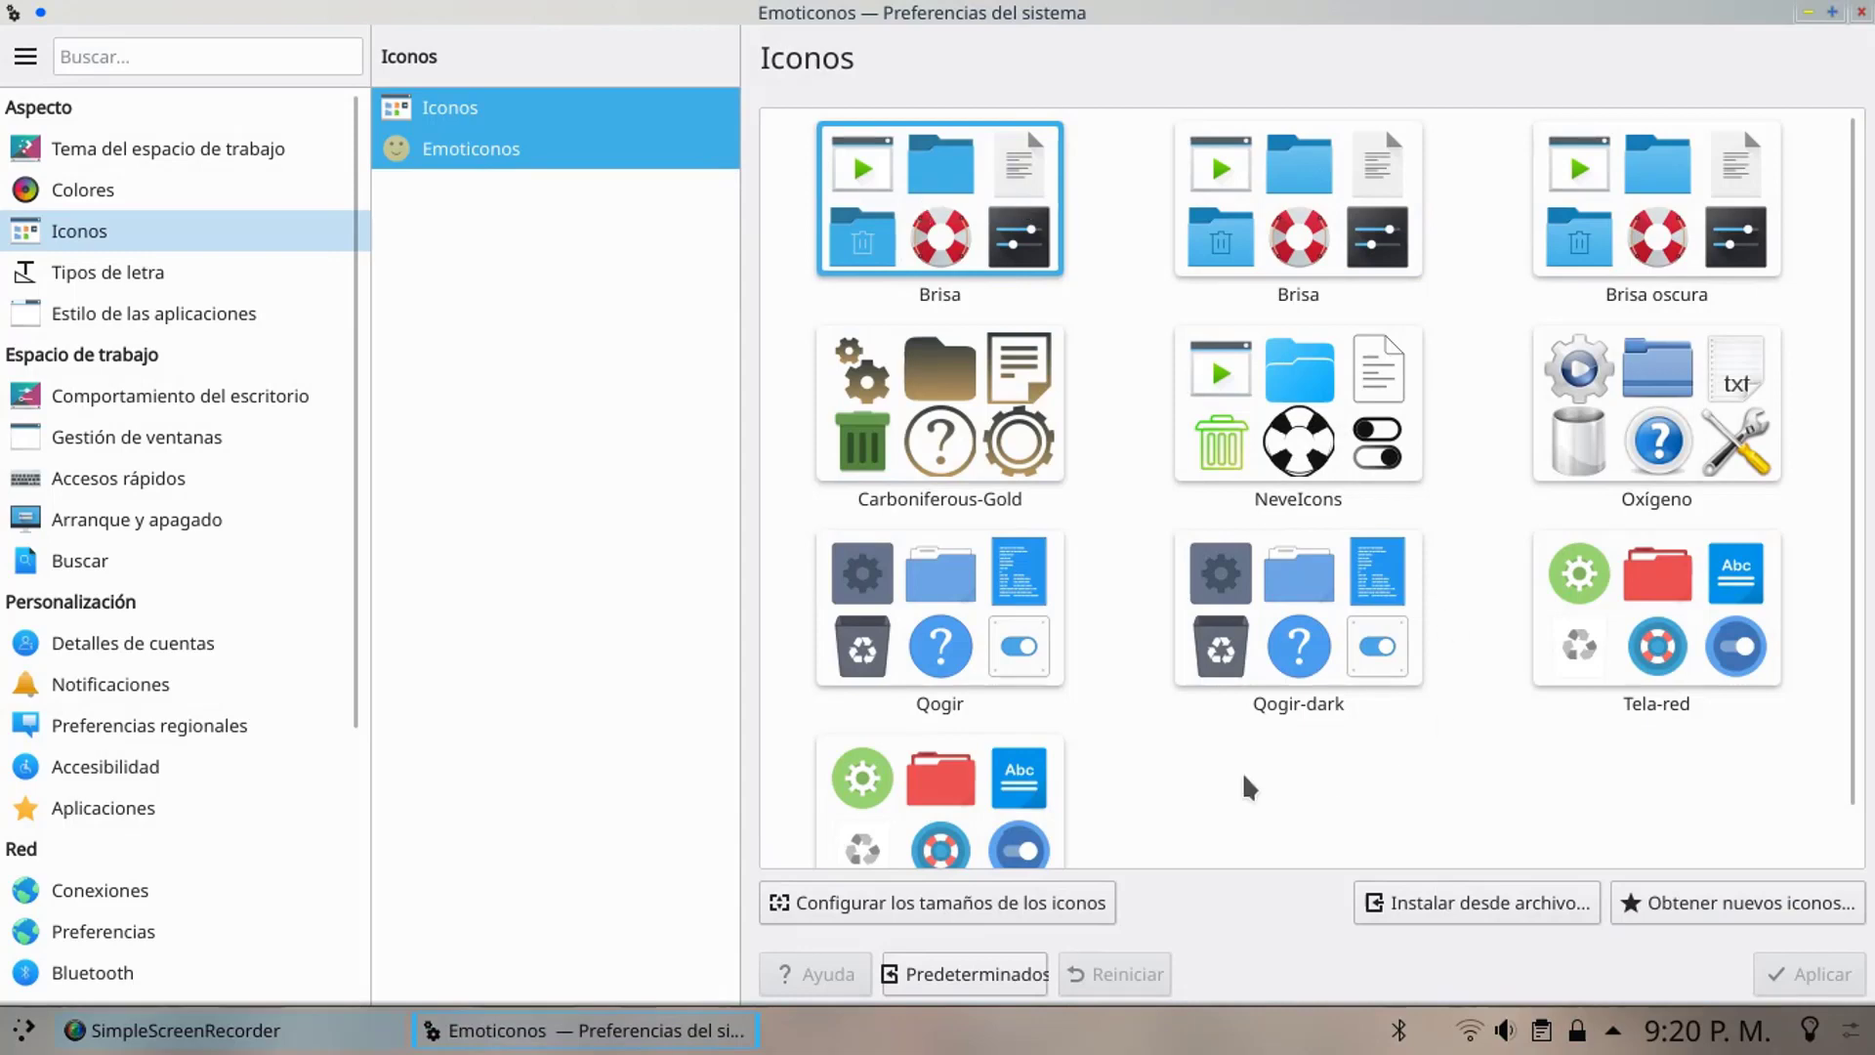
- Check the Tipos de letra settings and the widget style, window decoration and GNOME/GTK pages of Estilo de las aplicaciones
{"action": "left_click", "coordinate": [166, 270]}
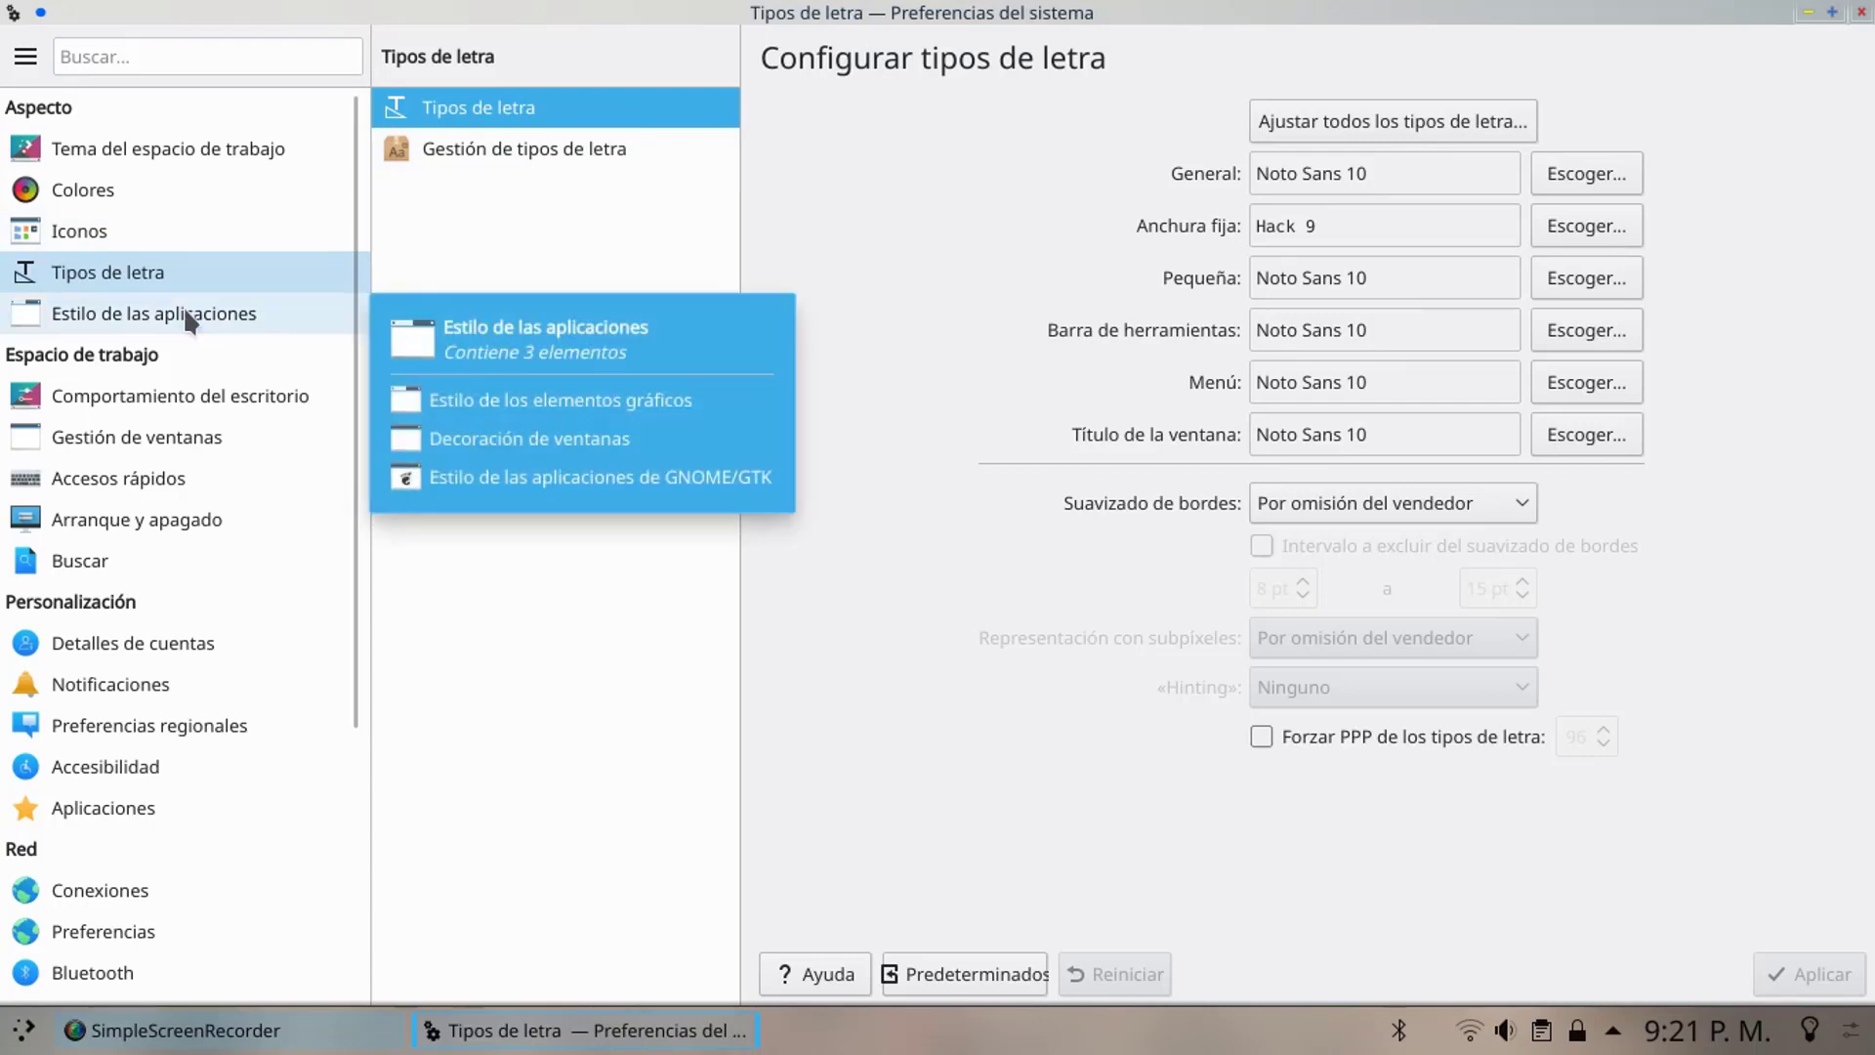
{"action": "left_click", "coordinate": [248, 322]}
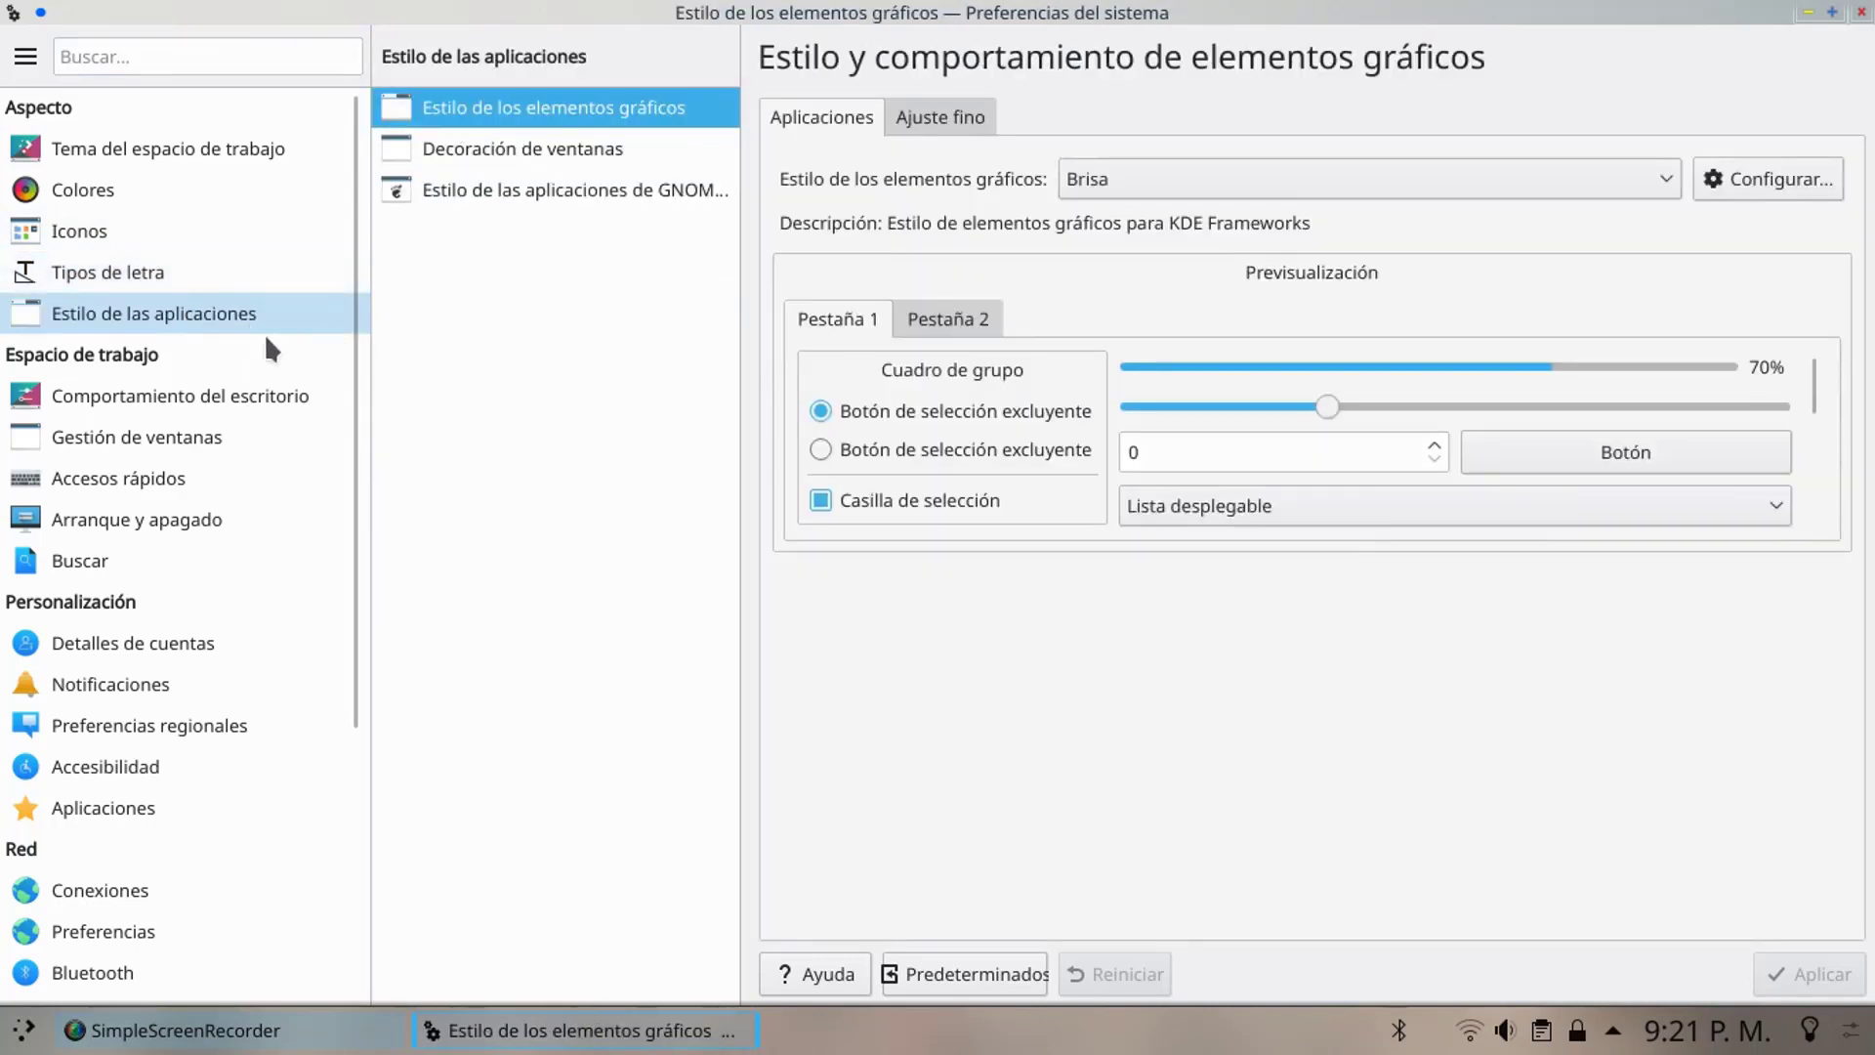
{"action": "left_click", "coordinate": [439, 151]}
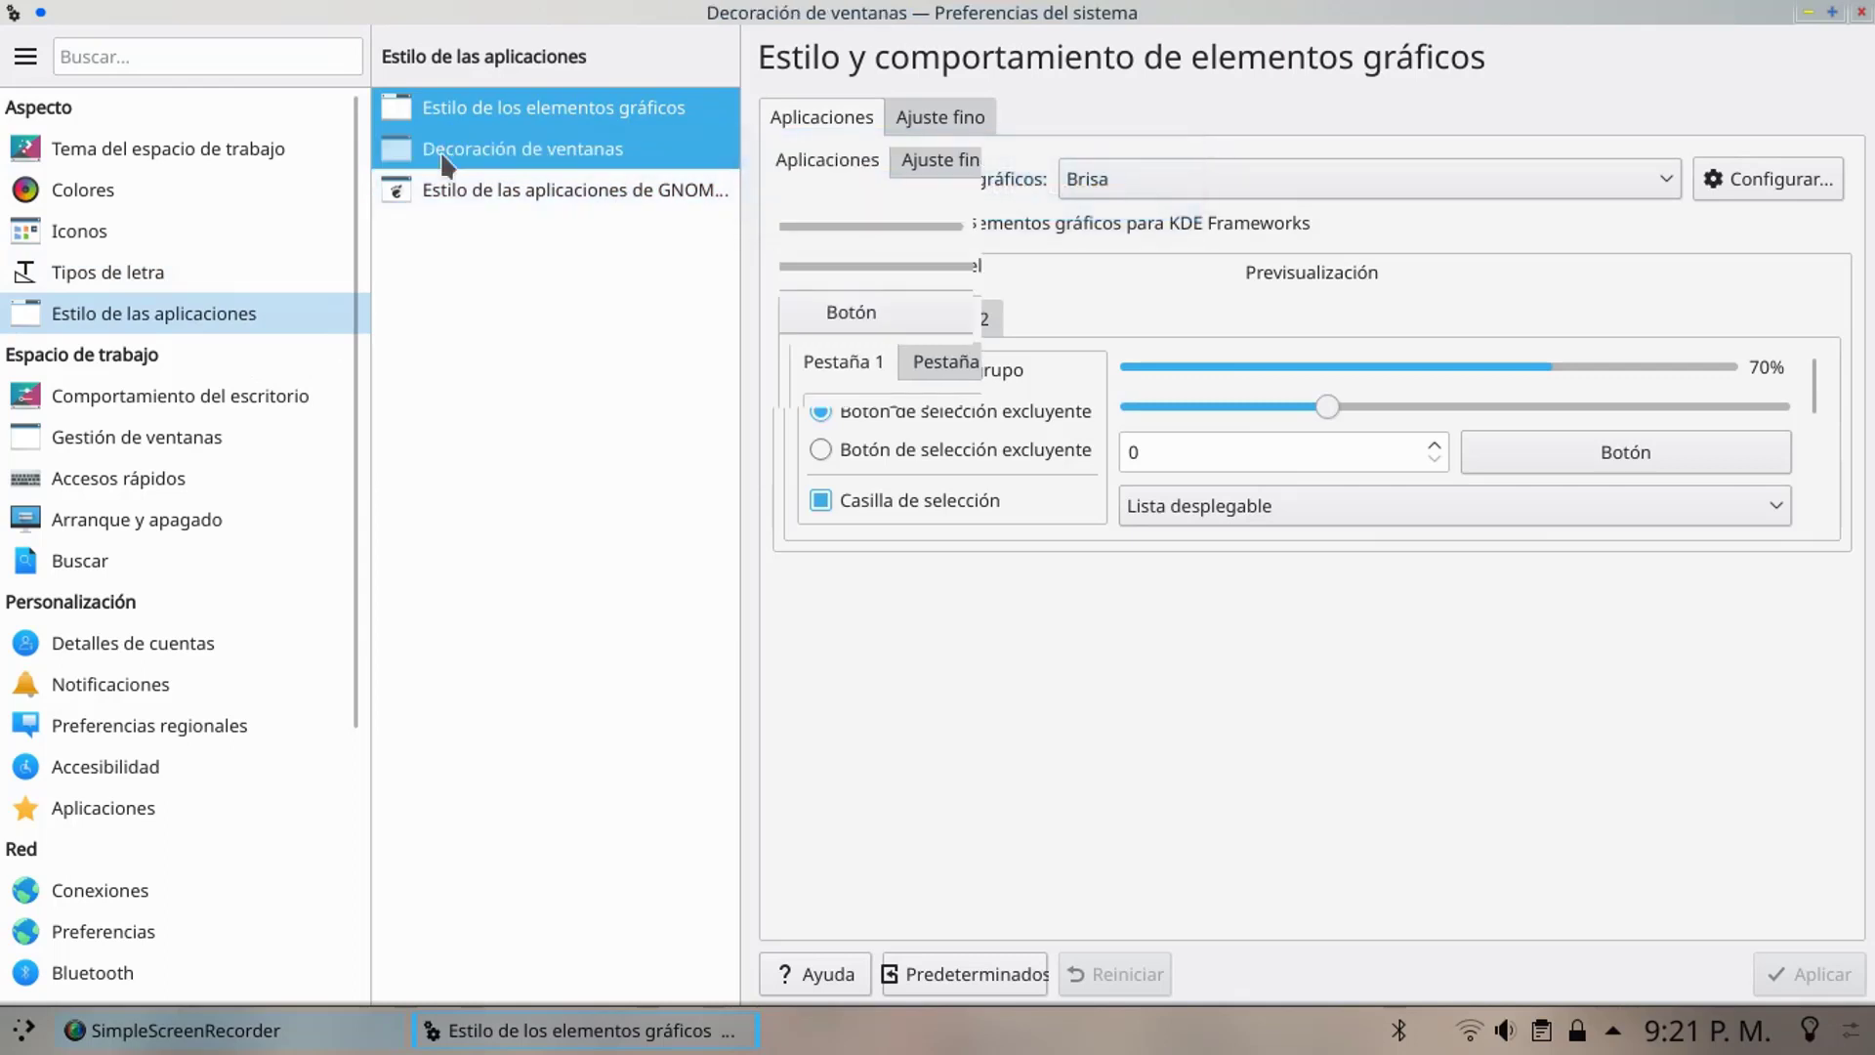
{"action": "left_click", "coordinate": [482, 189]}
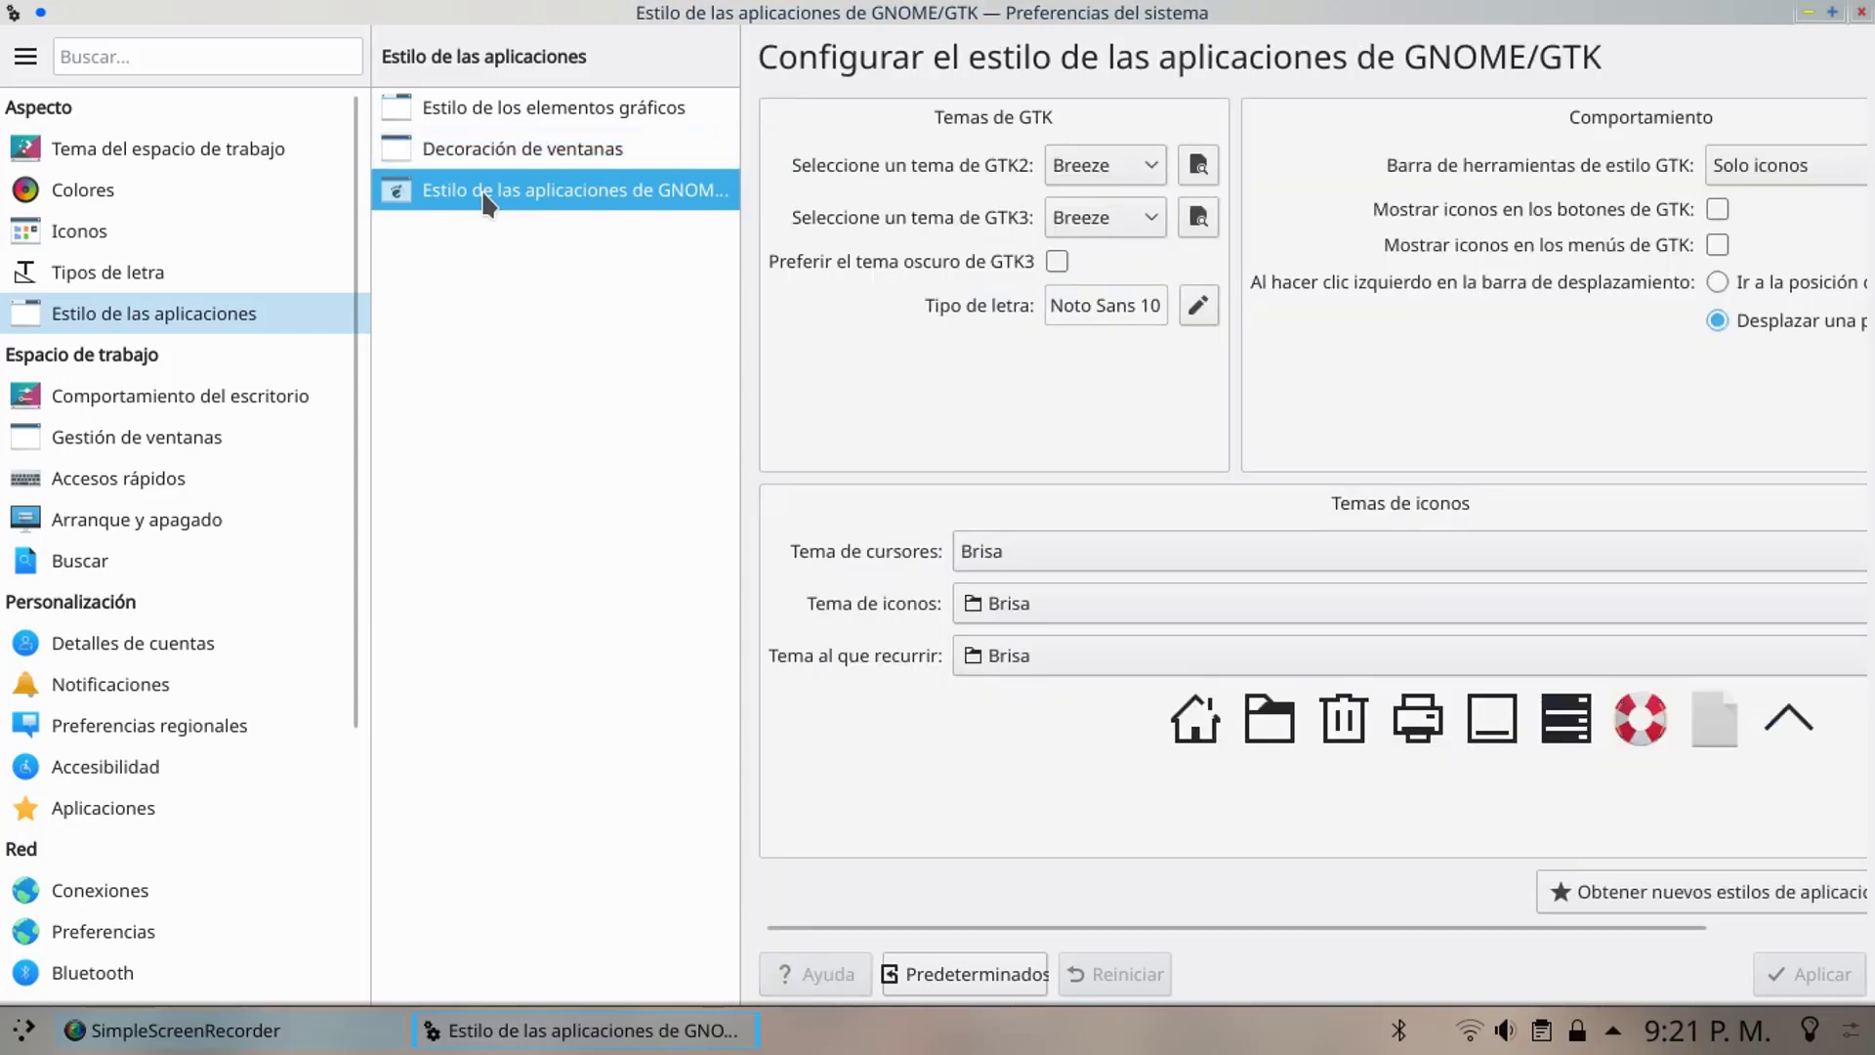
- Under Comportamiento del escritorio, review Espacio de trabajo and Bordes de pantalla, and examine the full list of desktop effects
{"action": "left_click", "coordinate": [127, 389]}
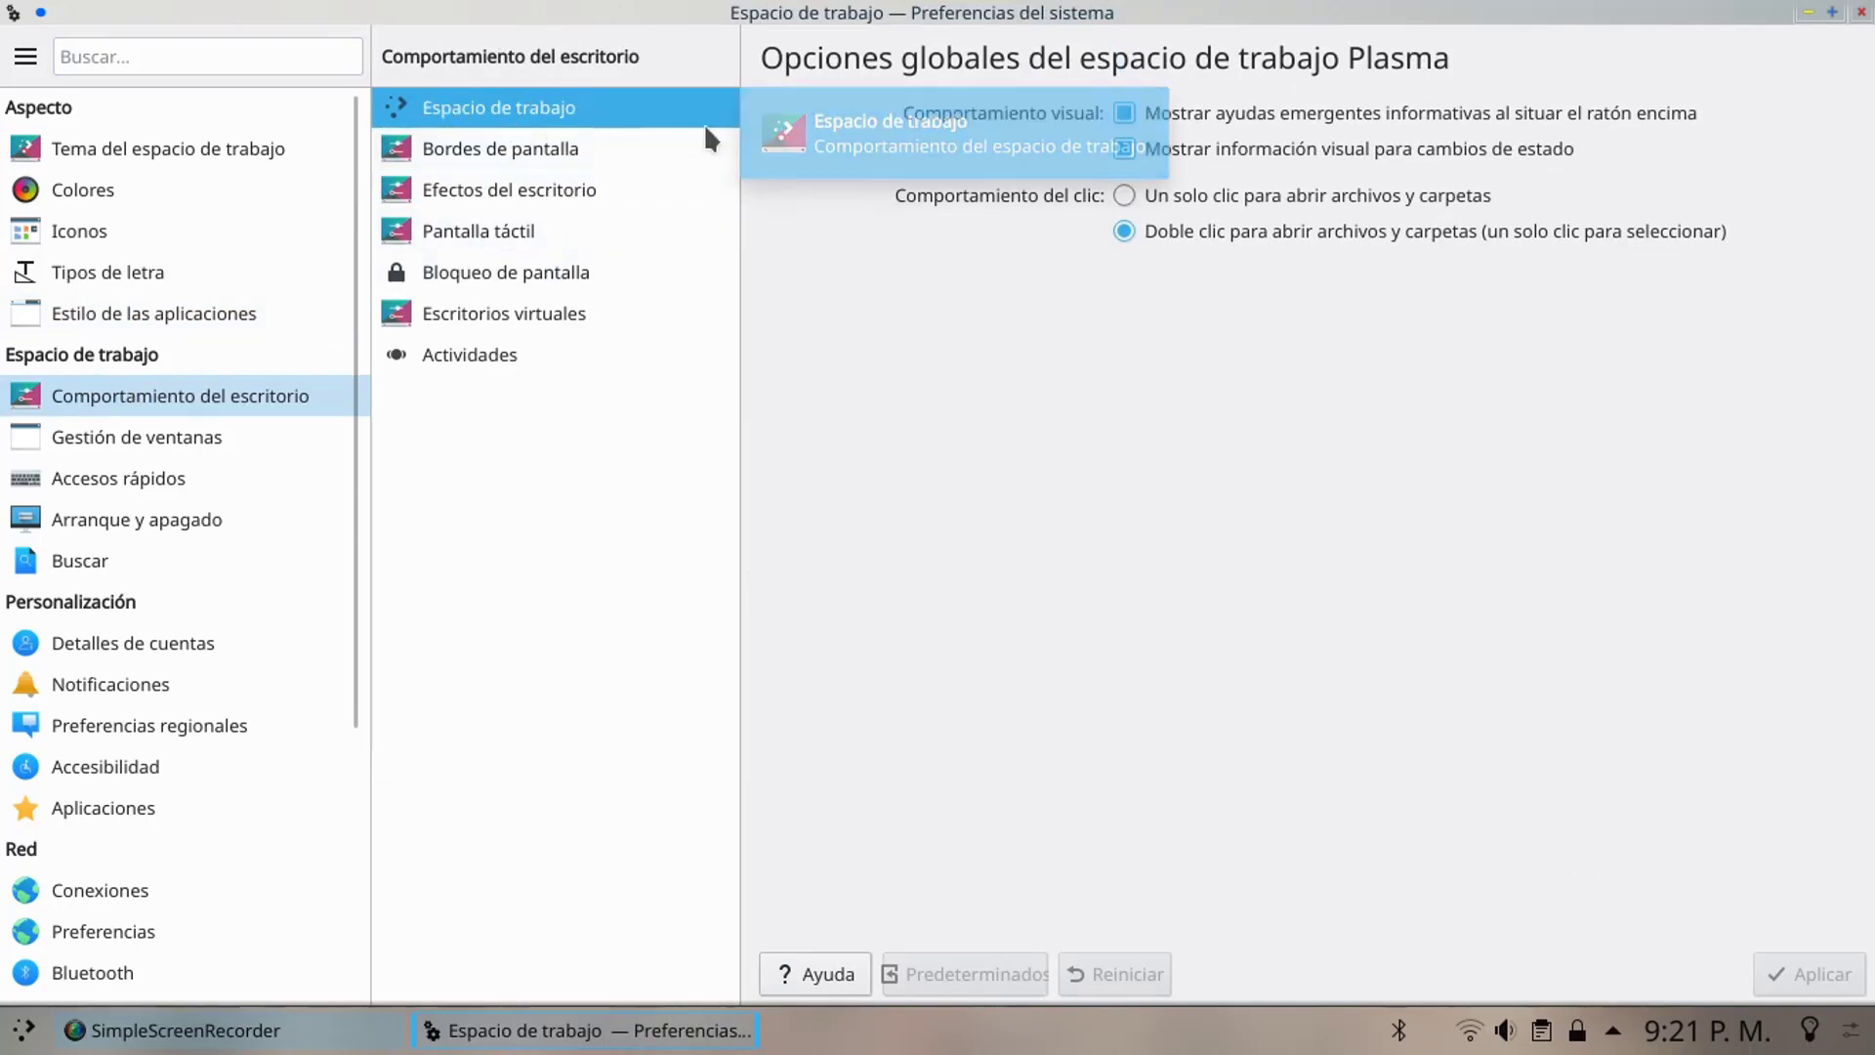
{"action": "left_click", "coordinate": [509, 138]}
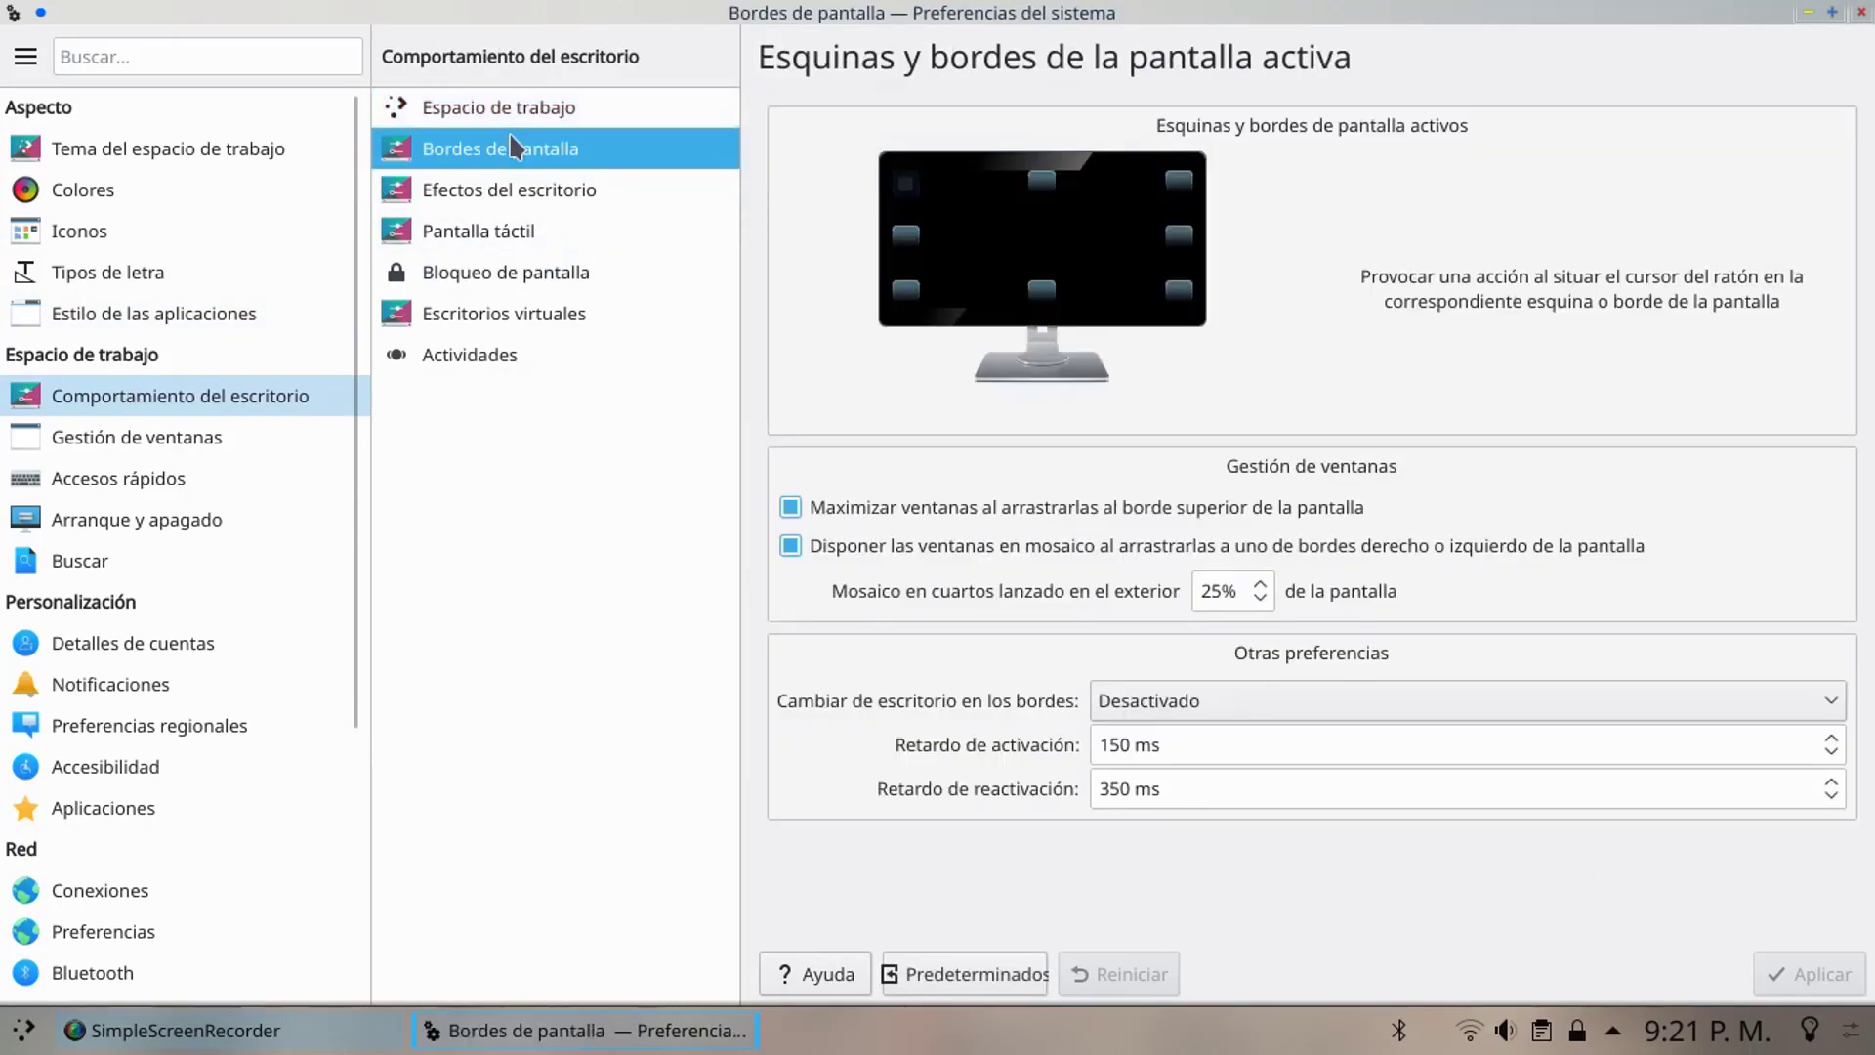
{"action": "left_click", "coordinate": [543, 185]}
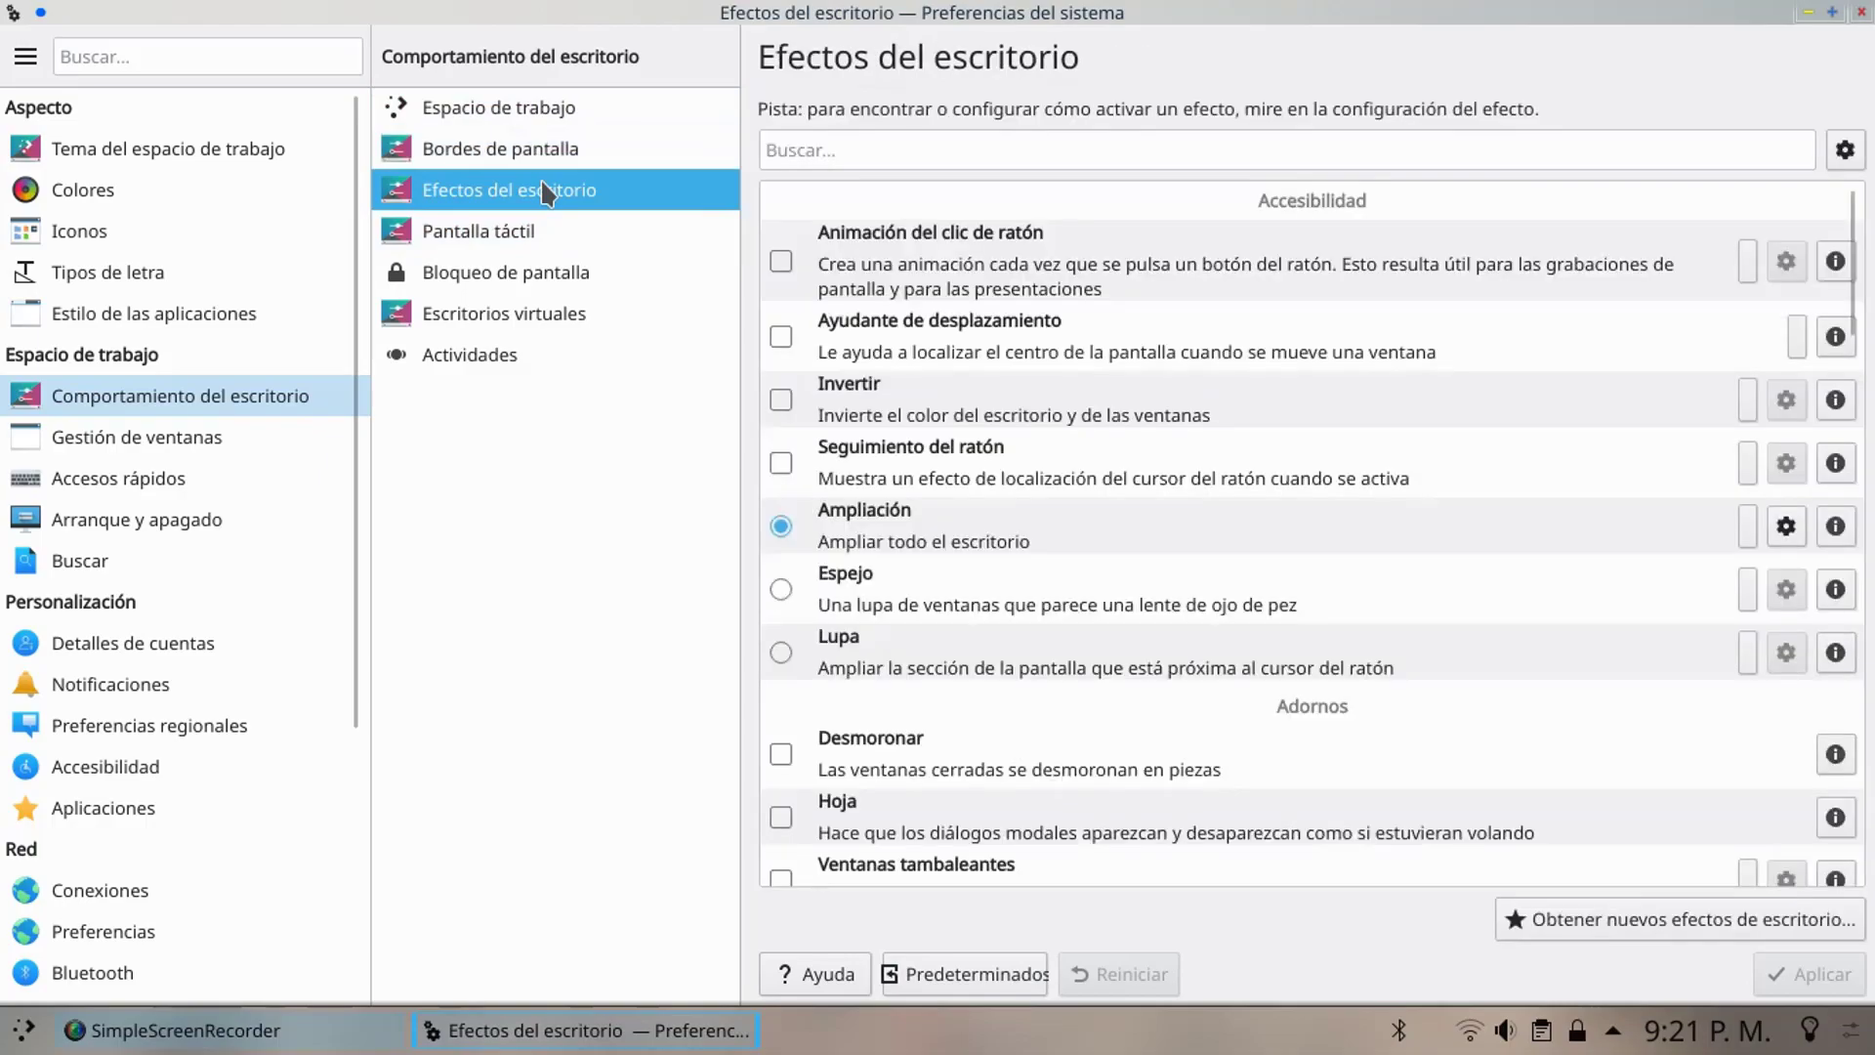
{"action": "scroll", "coordinate": [1155, 442], "scroll_direction": "down", "scroll_amount": 15}
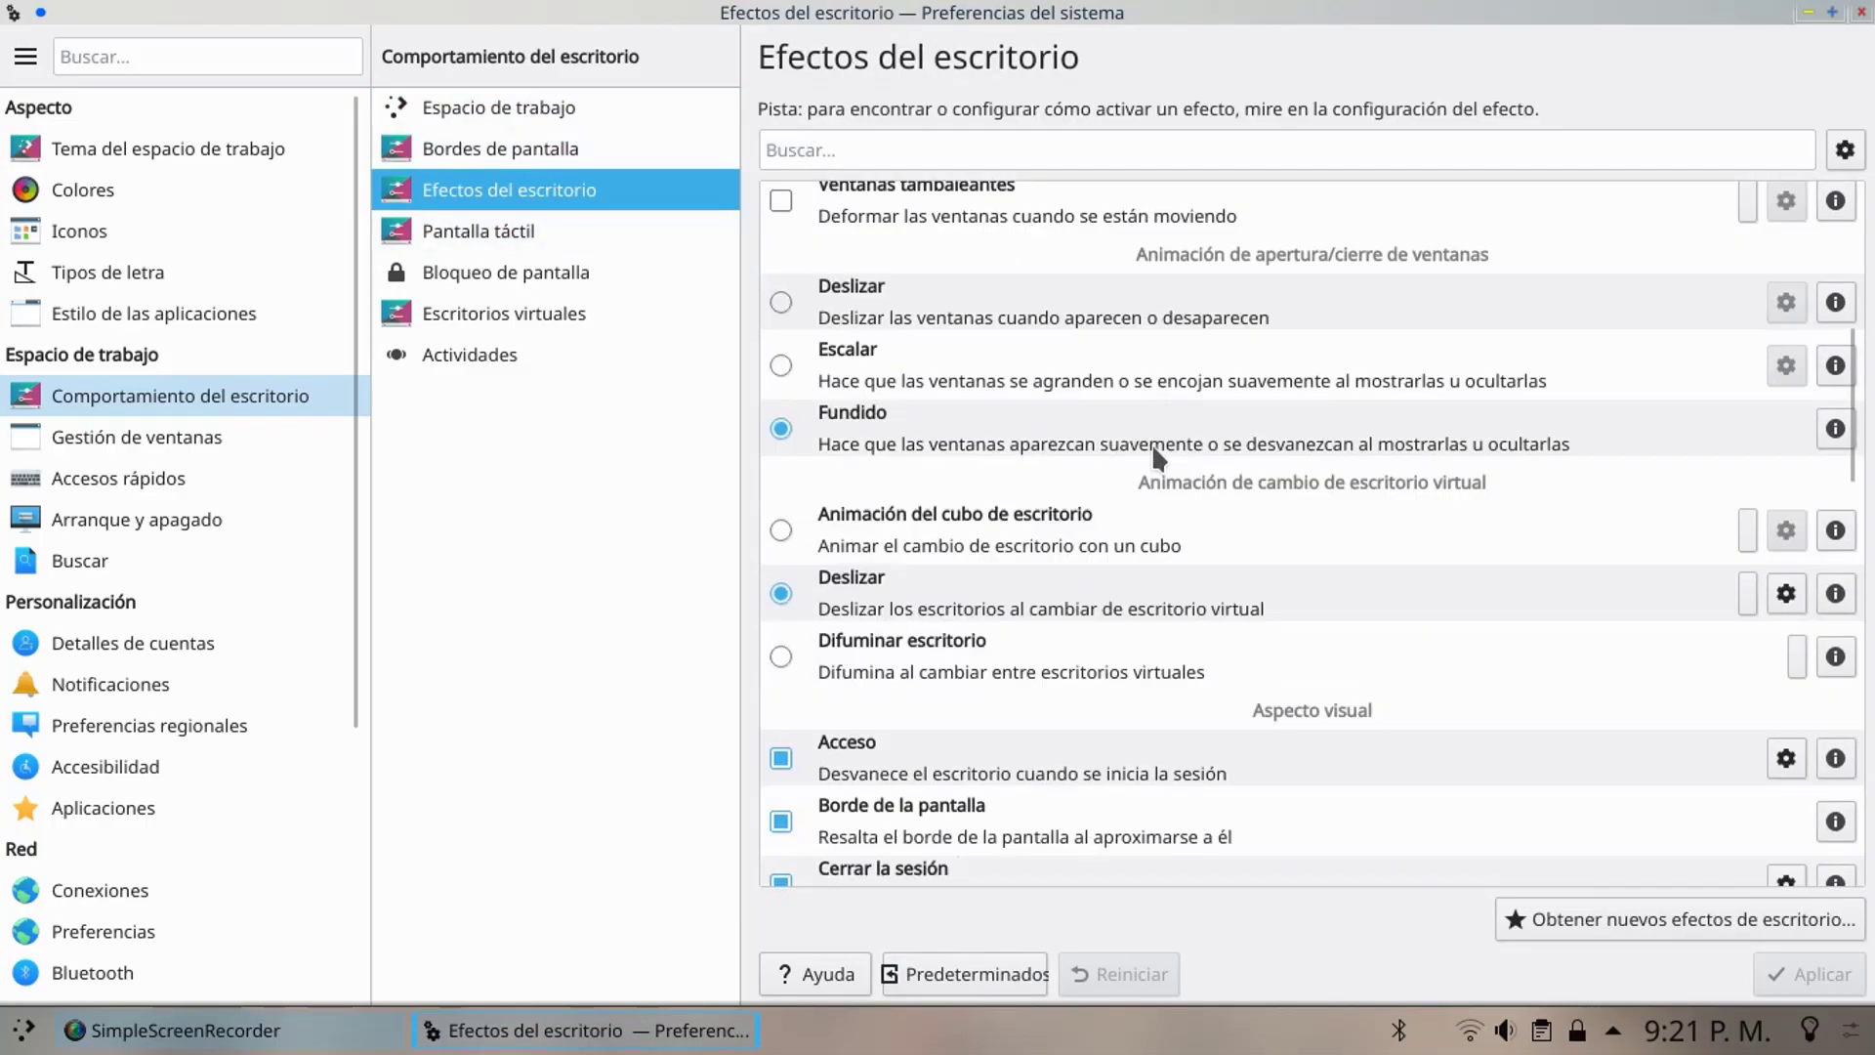
{"action": "scroll", "coordinate": [1151, 443], "scroll_direction": "down", "scroll_amount": 10}
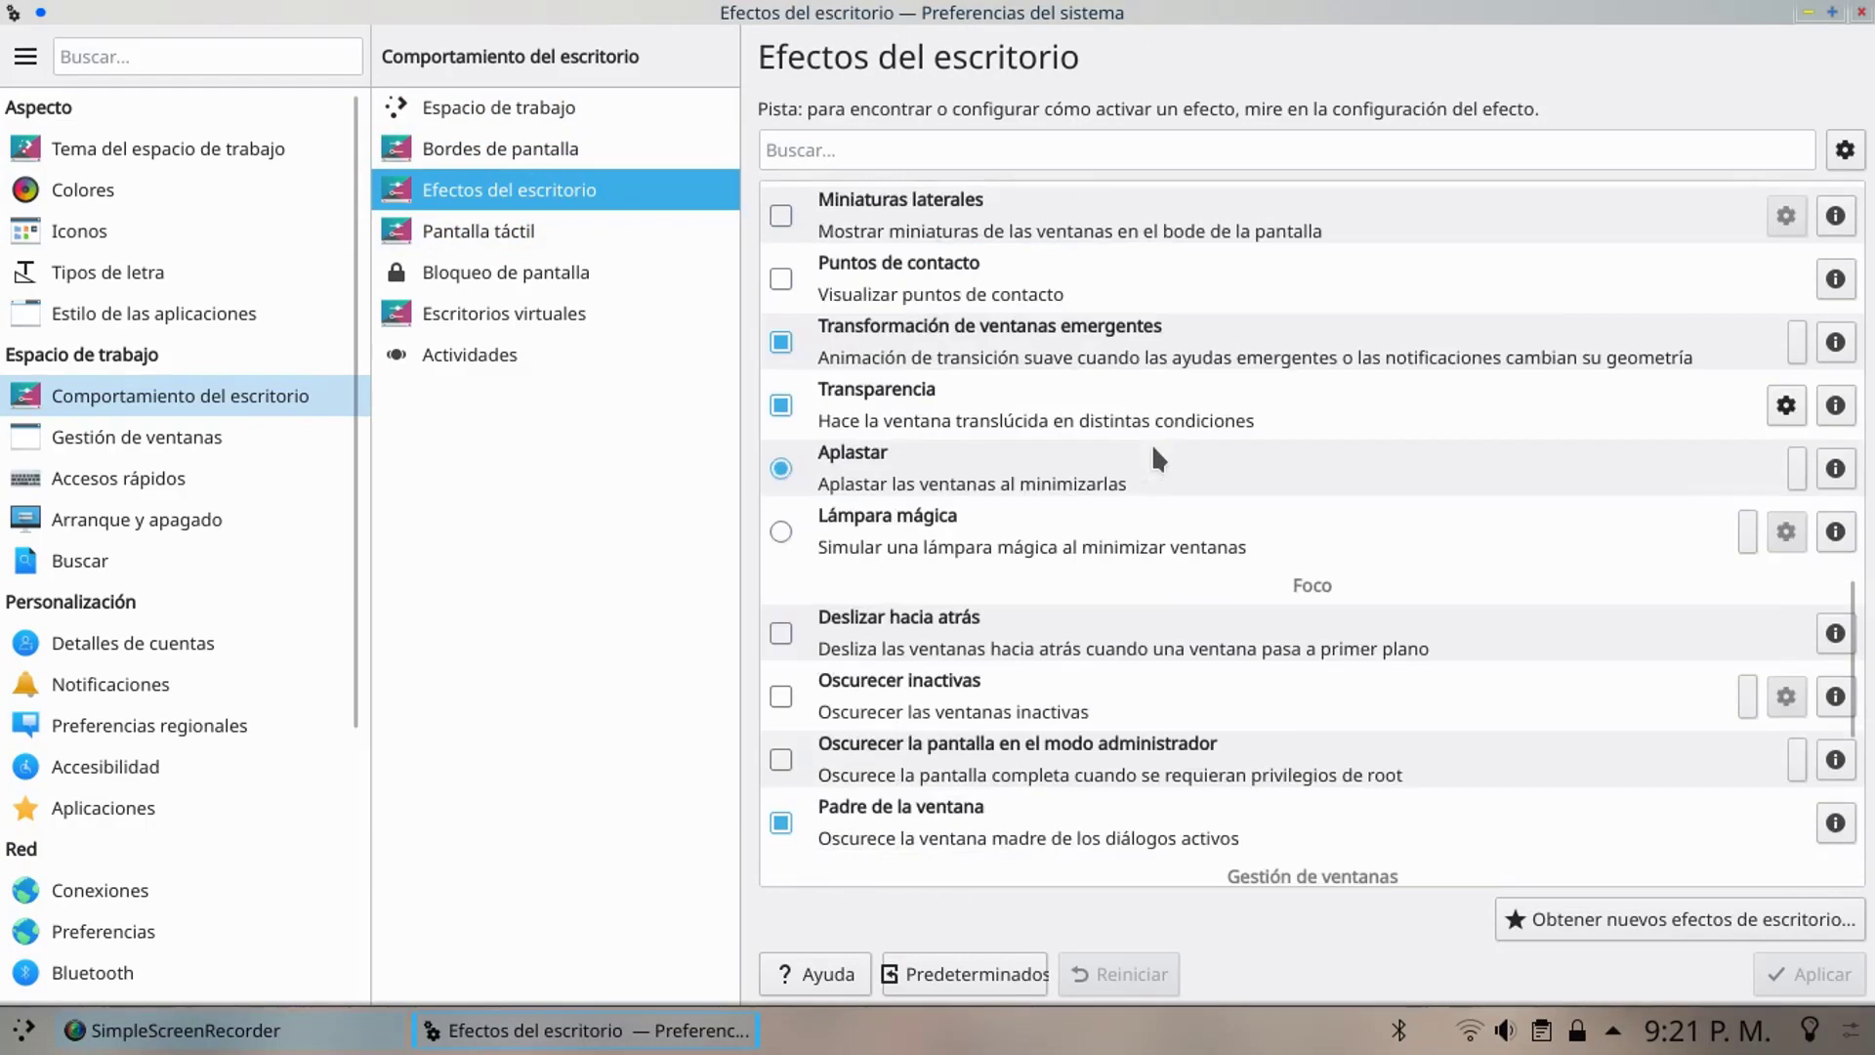
{"action": "scroll", "coordinate": [1151, 443], "scroll_direction": "down", "scroll_amount": 3}
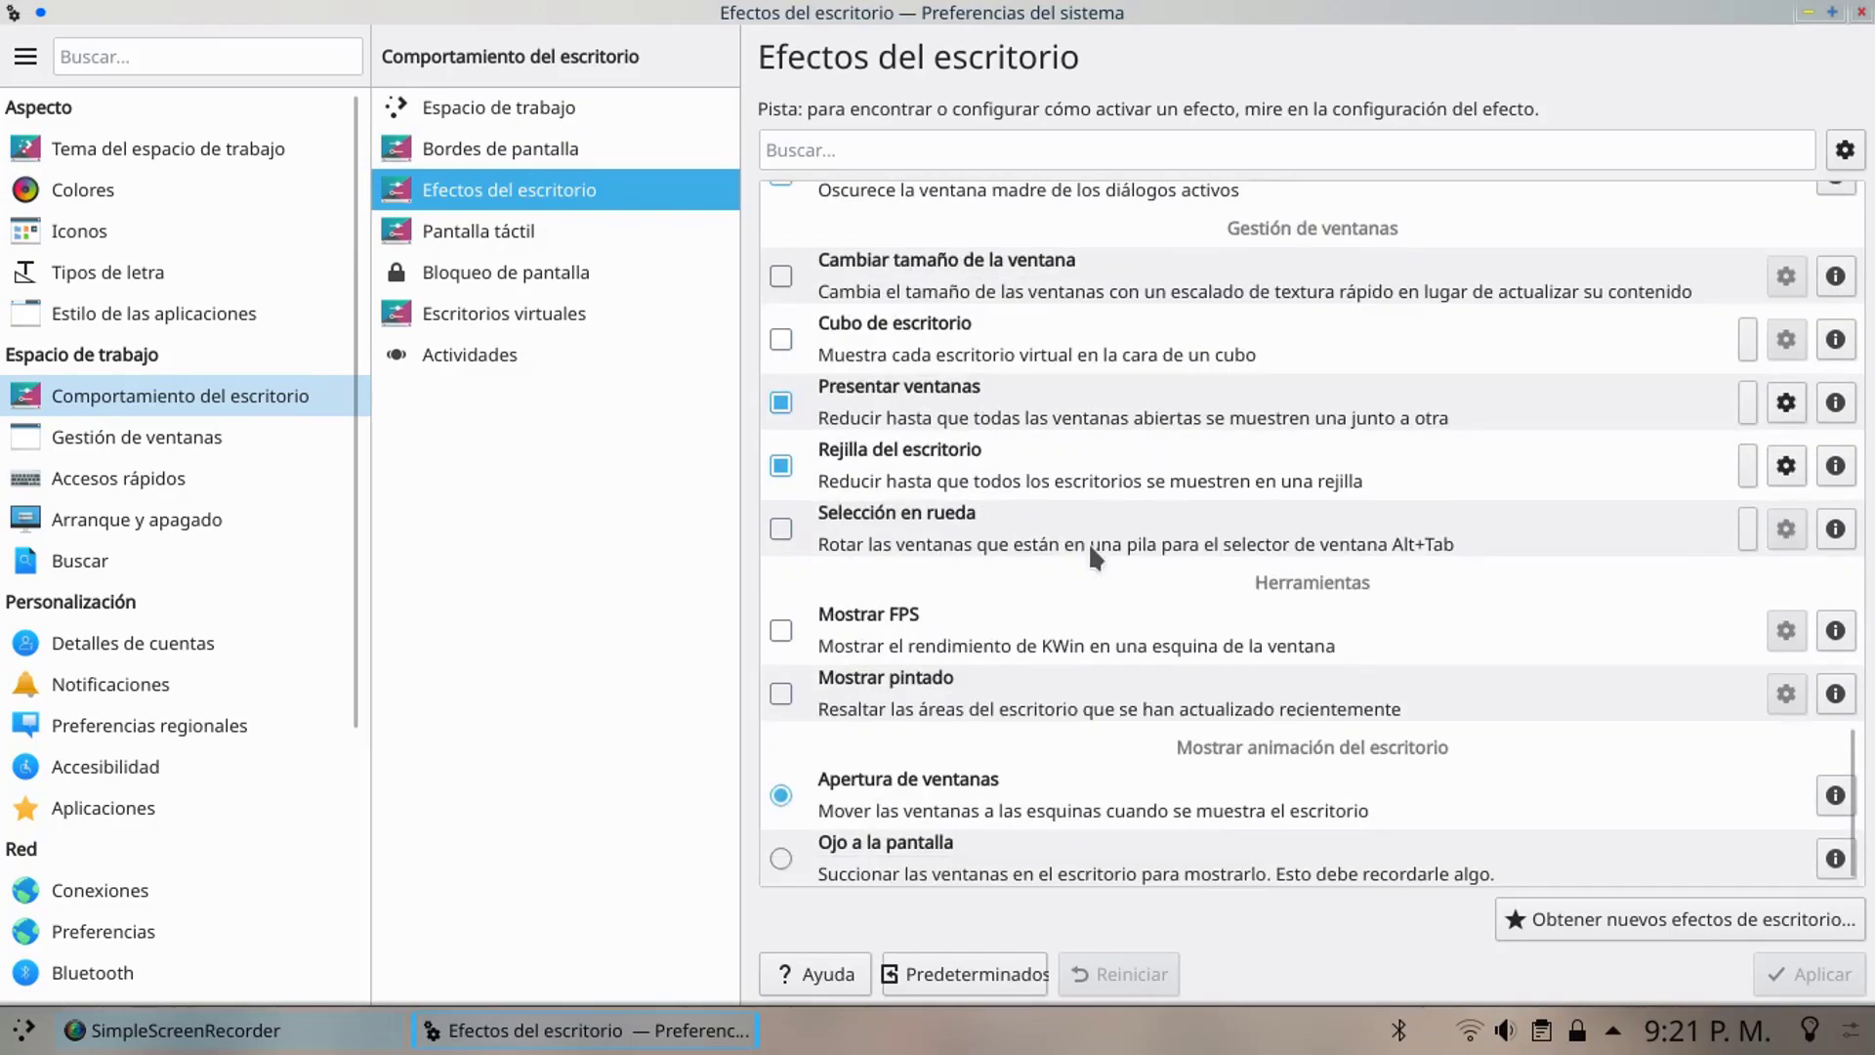
{"action": "scroll", "coordinate": [1130, 630], "scroll_direction": "up", "scroll_amount": 10}
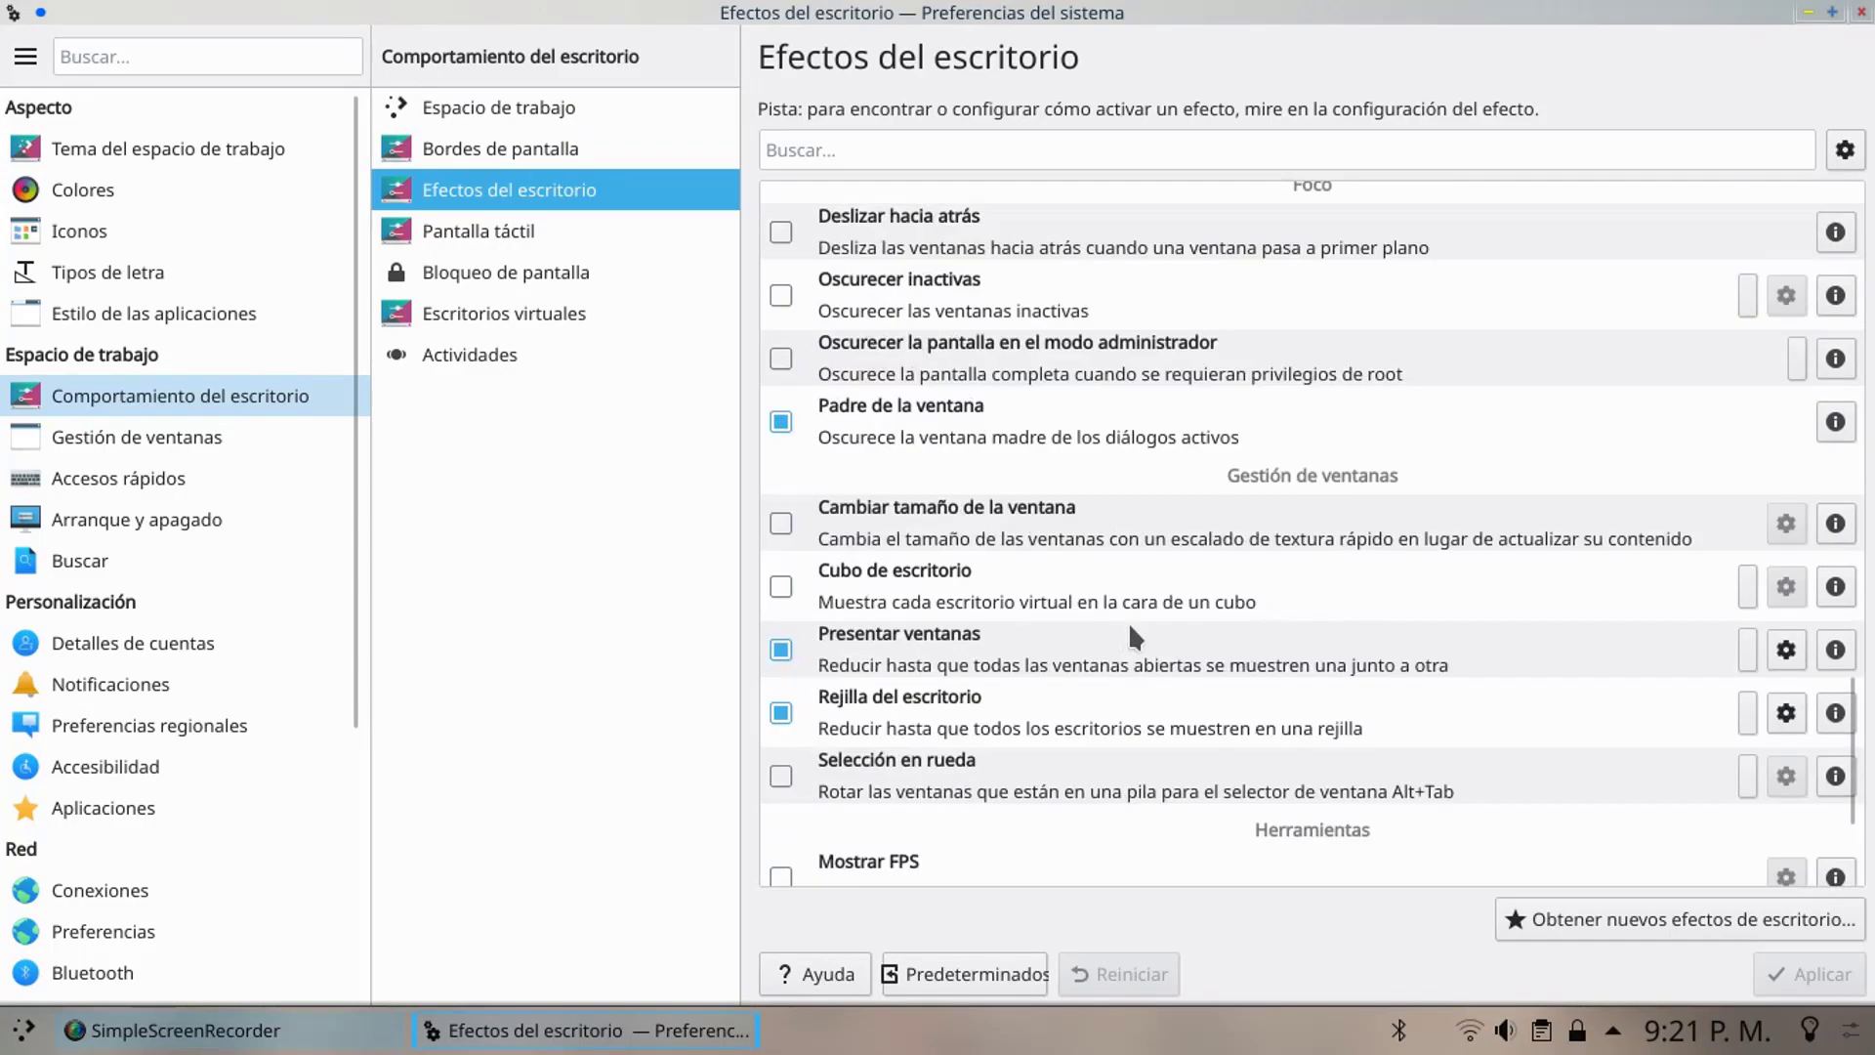
{"action": "scroll", "coordinate": [1129, 622], "scroll_direction": "up", "scroll_amount": 10}
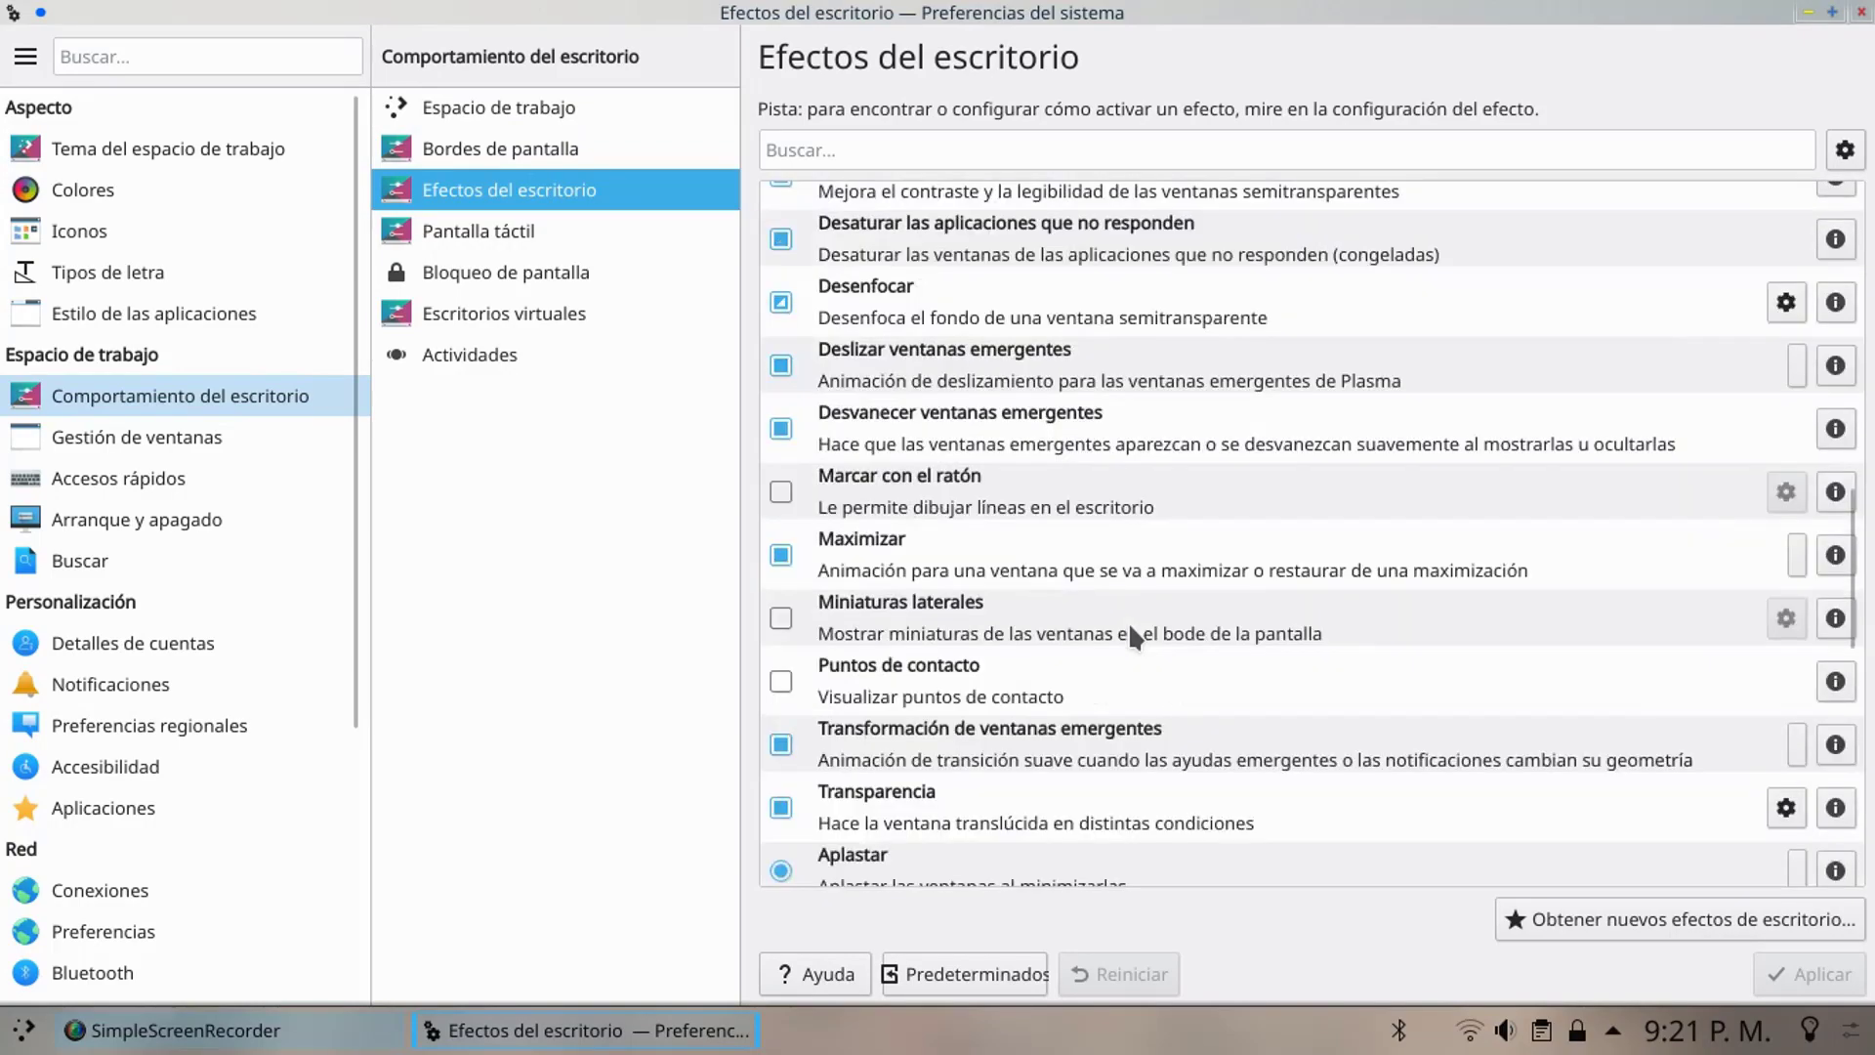
{"action": "scroll", "coordinate": [1125, 619], "scroll_direction": "up", "scroll_amount": 10}
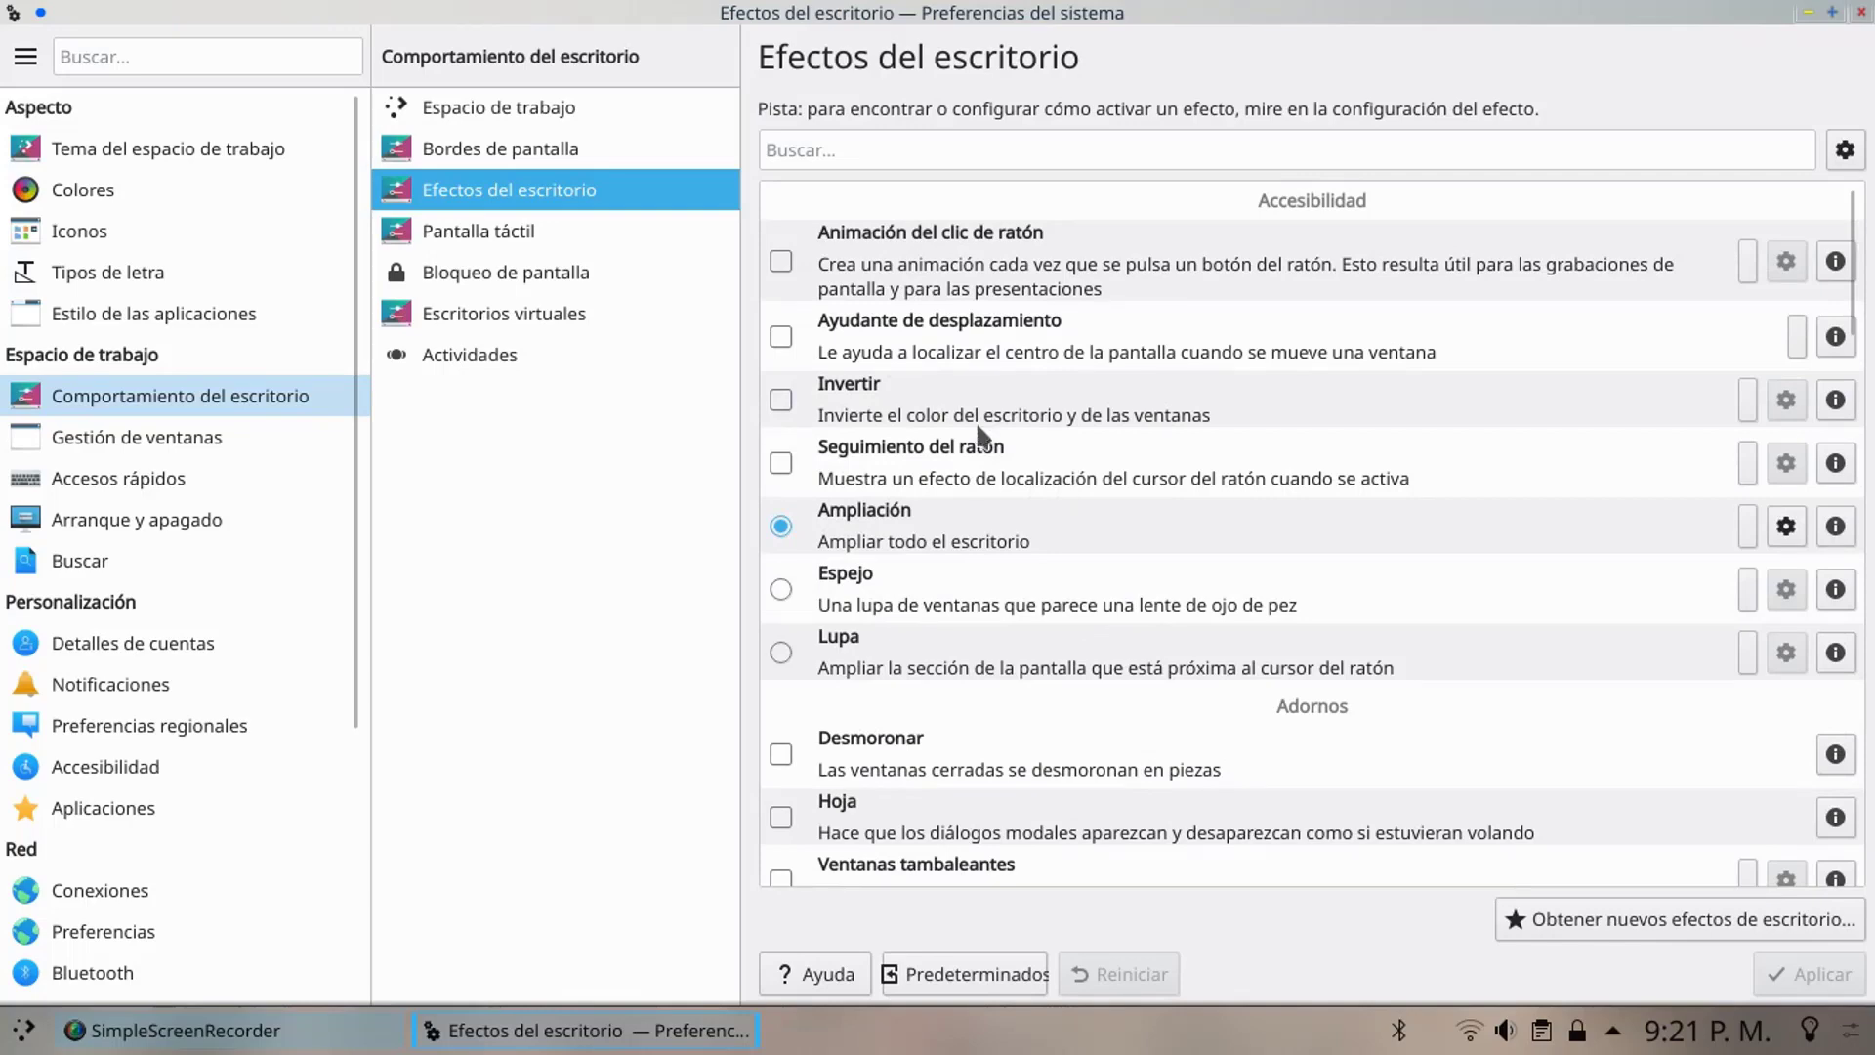
- View the Pantalla táctil, Bloqueo de pantalla, Escritorios virtuales and Actividades settings of the desktop behaviour category
{"action": "left_click", "coordinate": [480, 229]}
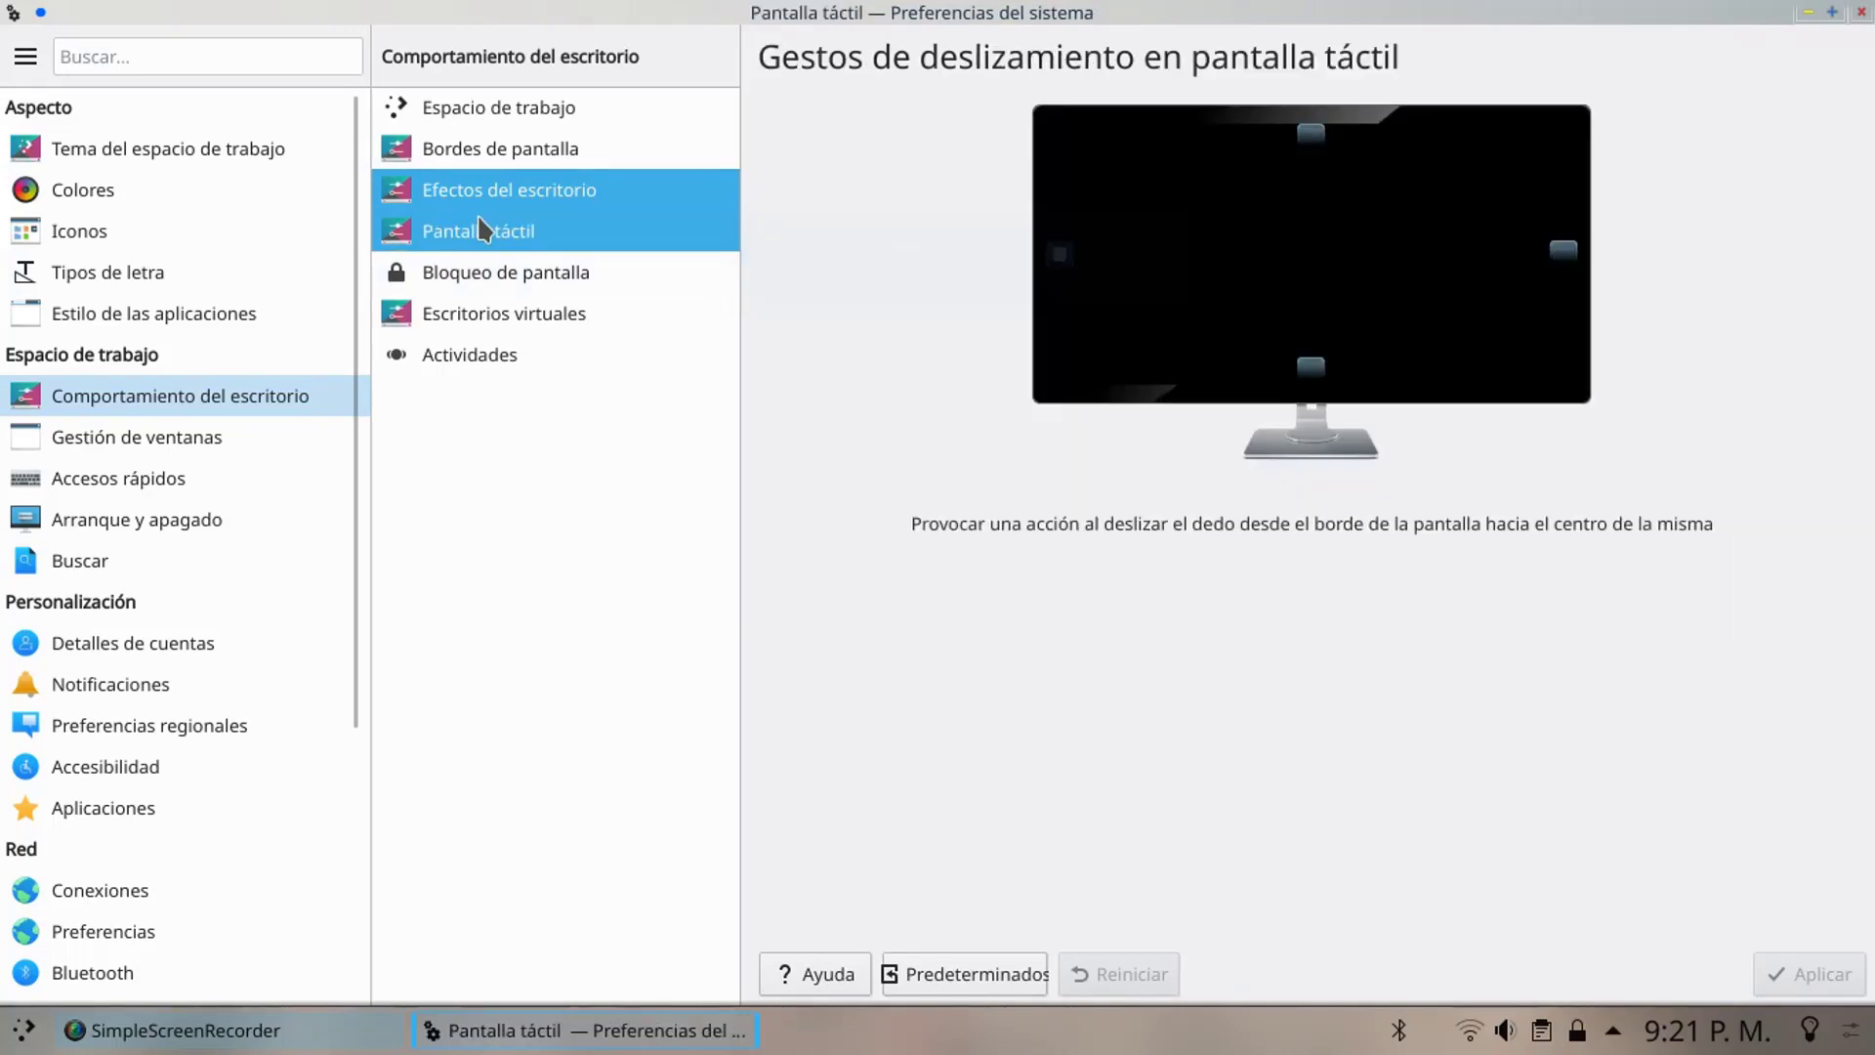
{"action": "left_click", "coordinate": [524, 278]}
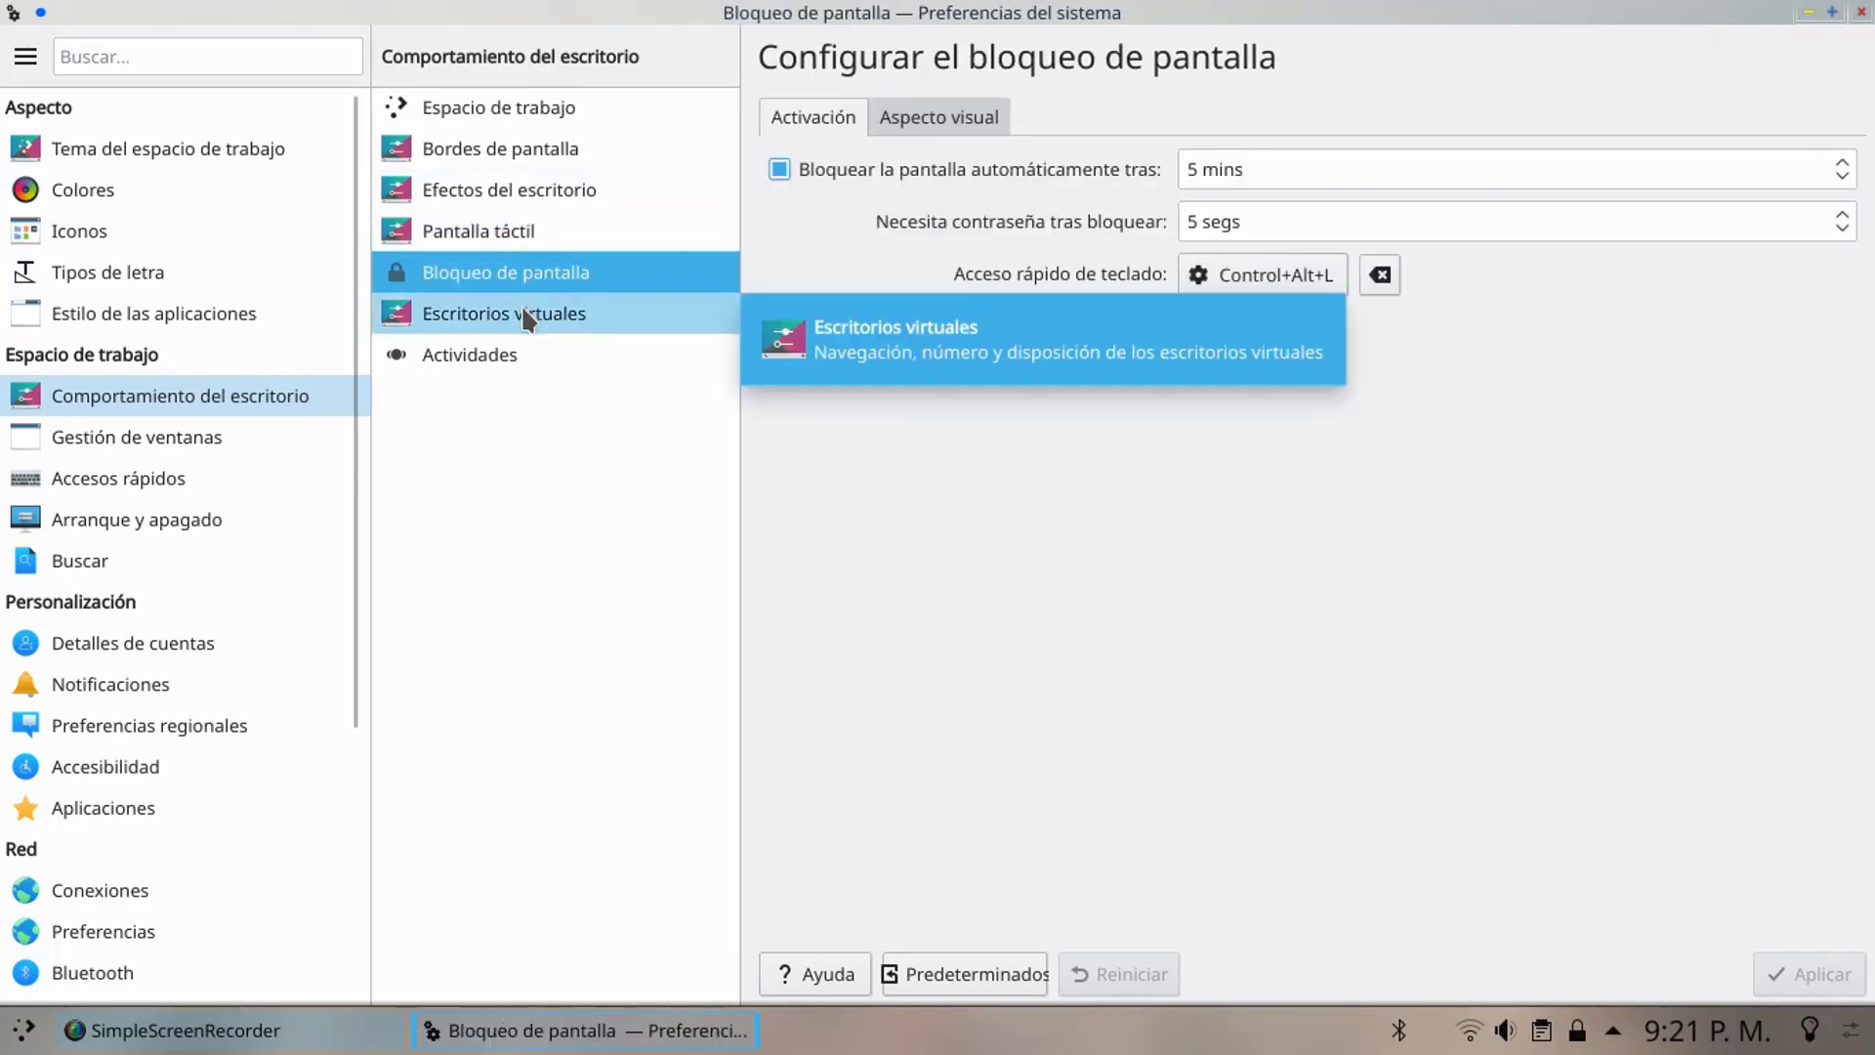
{"action": "left_click", "coordinate": [524, 316]}
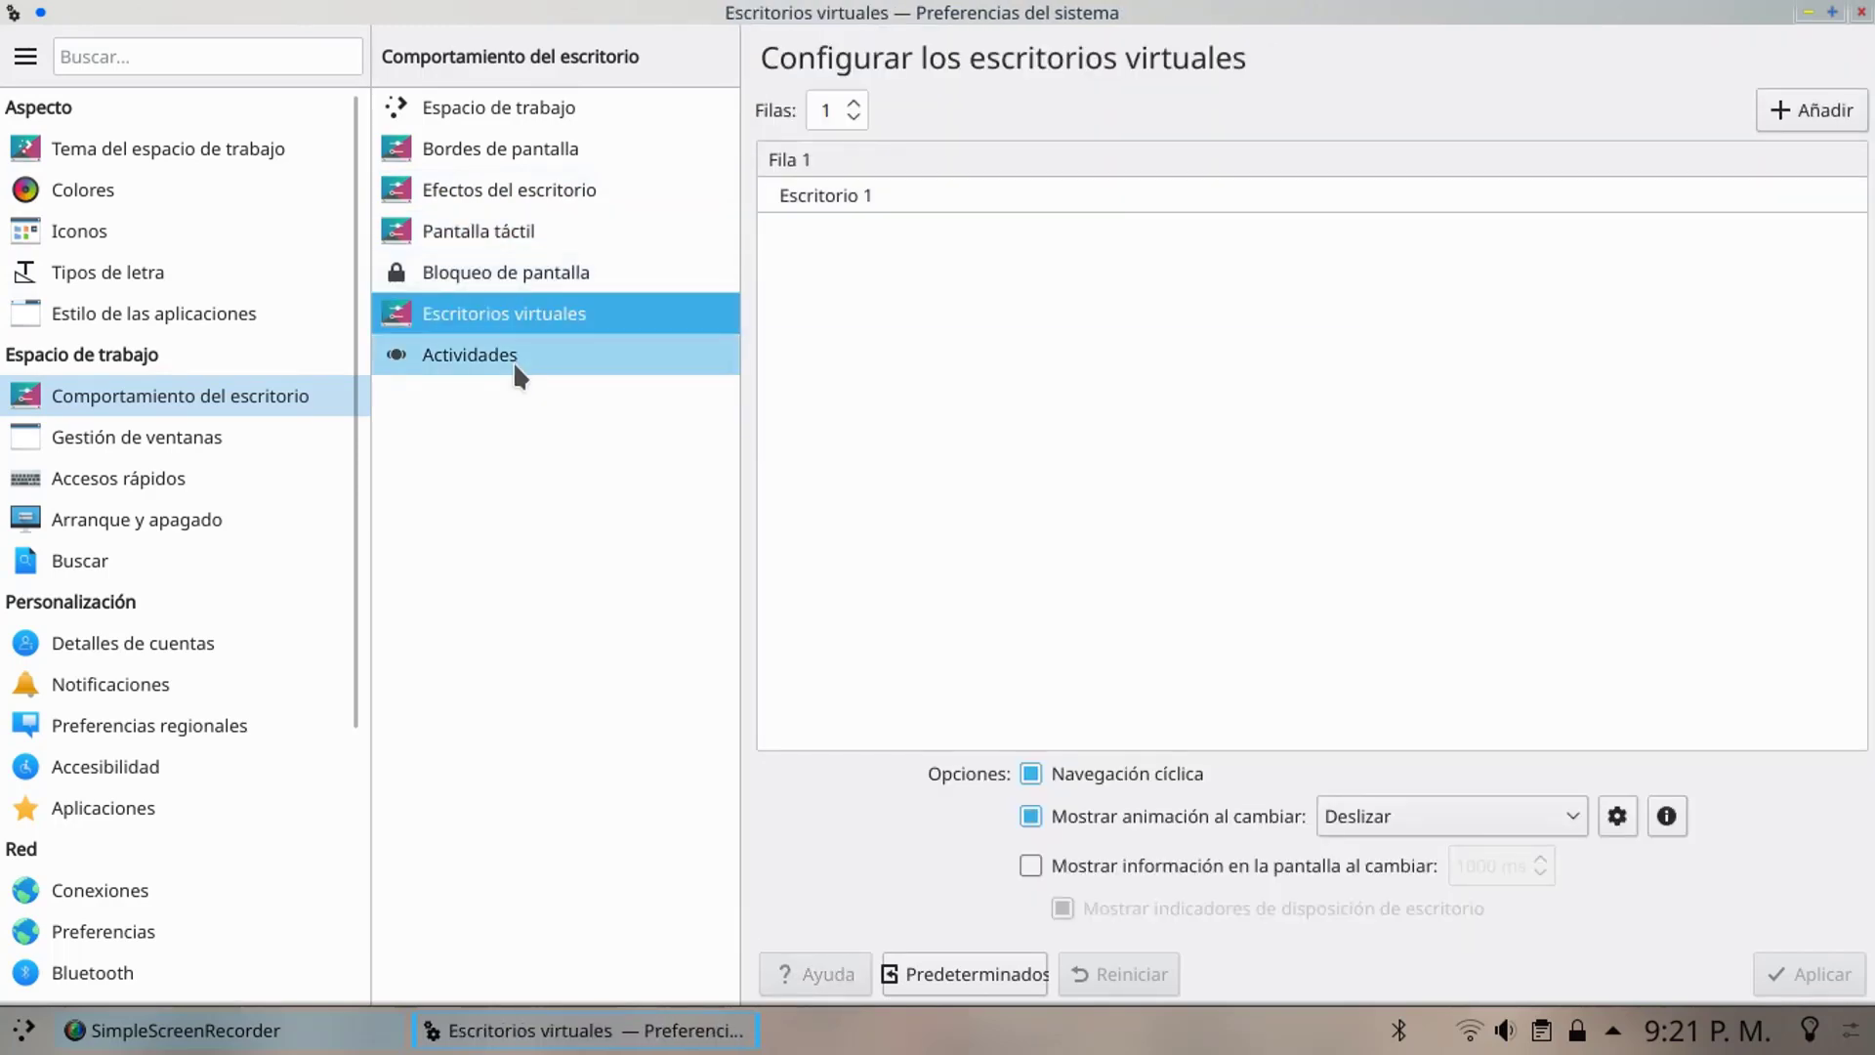
{"action": "left_click", "coordinate": [512, 361]}
- Go through the remaining Espacio de trabajo categories: Gestión de ventanas, Accesos rápidos, Arranque y apagado, and Buscar
{"action": "left_click", "coordinate": [101, 436]}
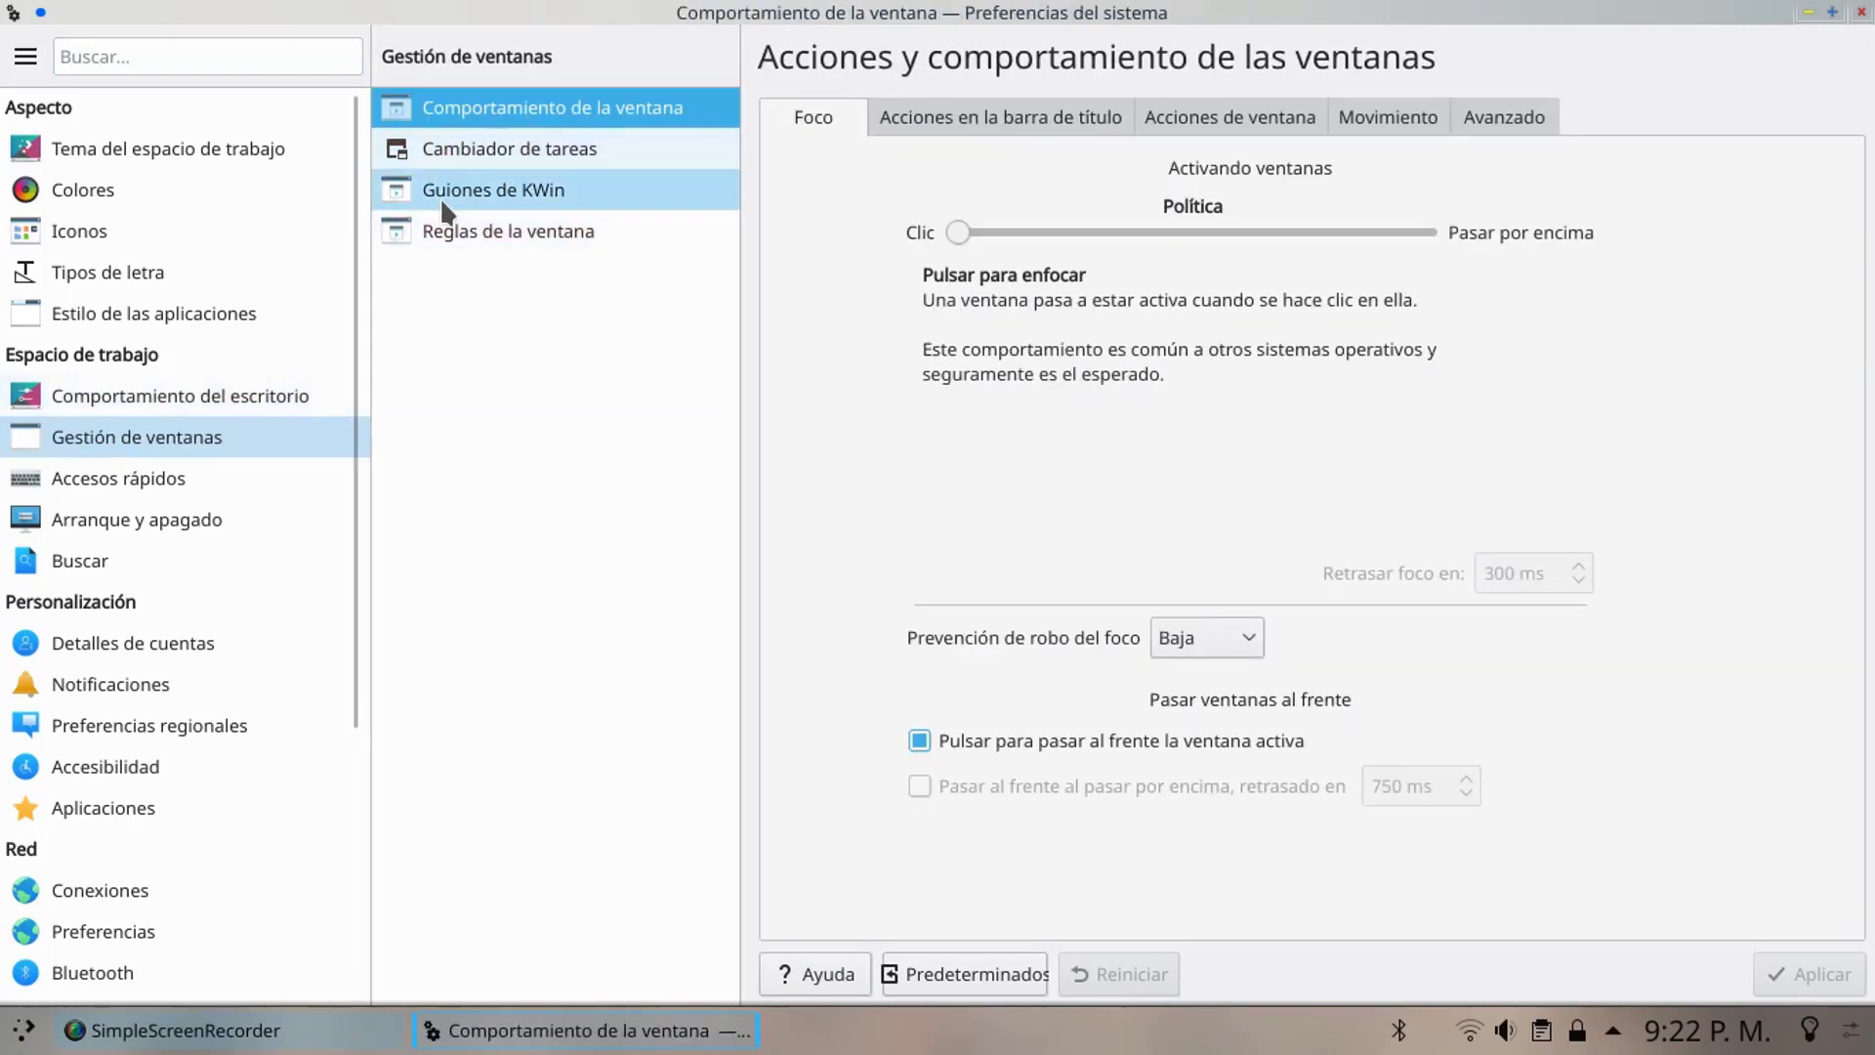
{"action": "left_click", "coordinate": [148, 482]}
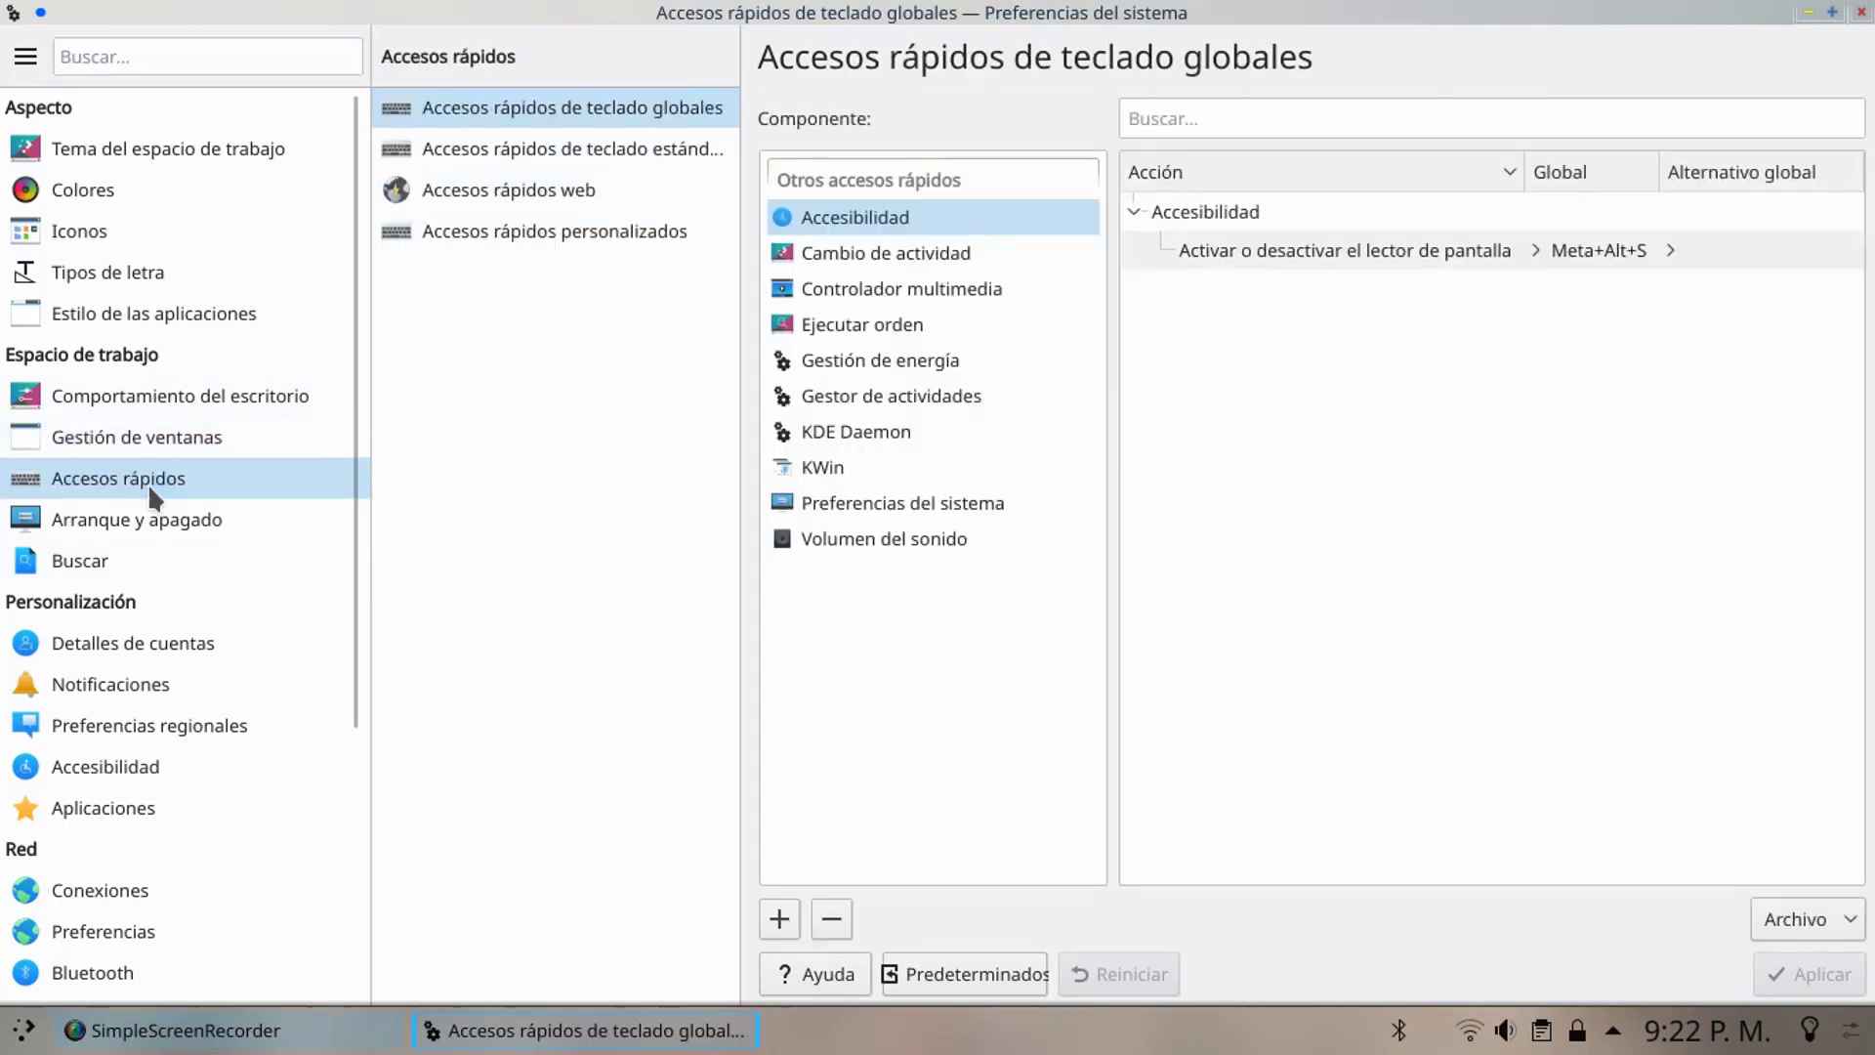
{"action": "left_click", "coordinate": [185, 523]}
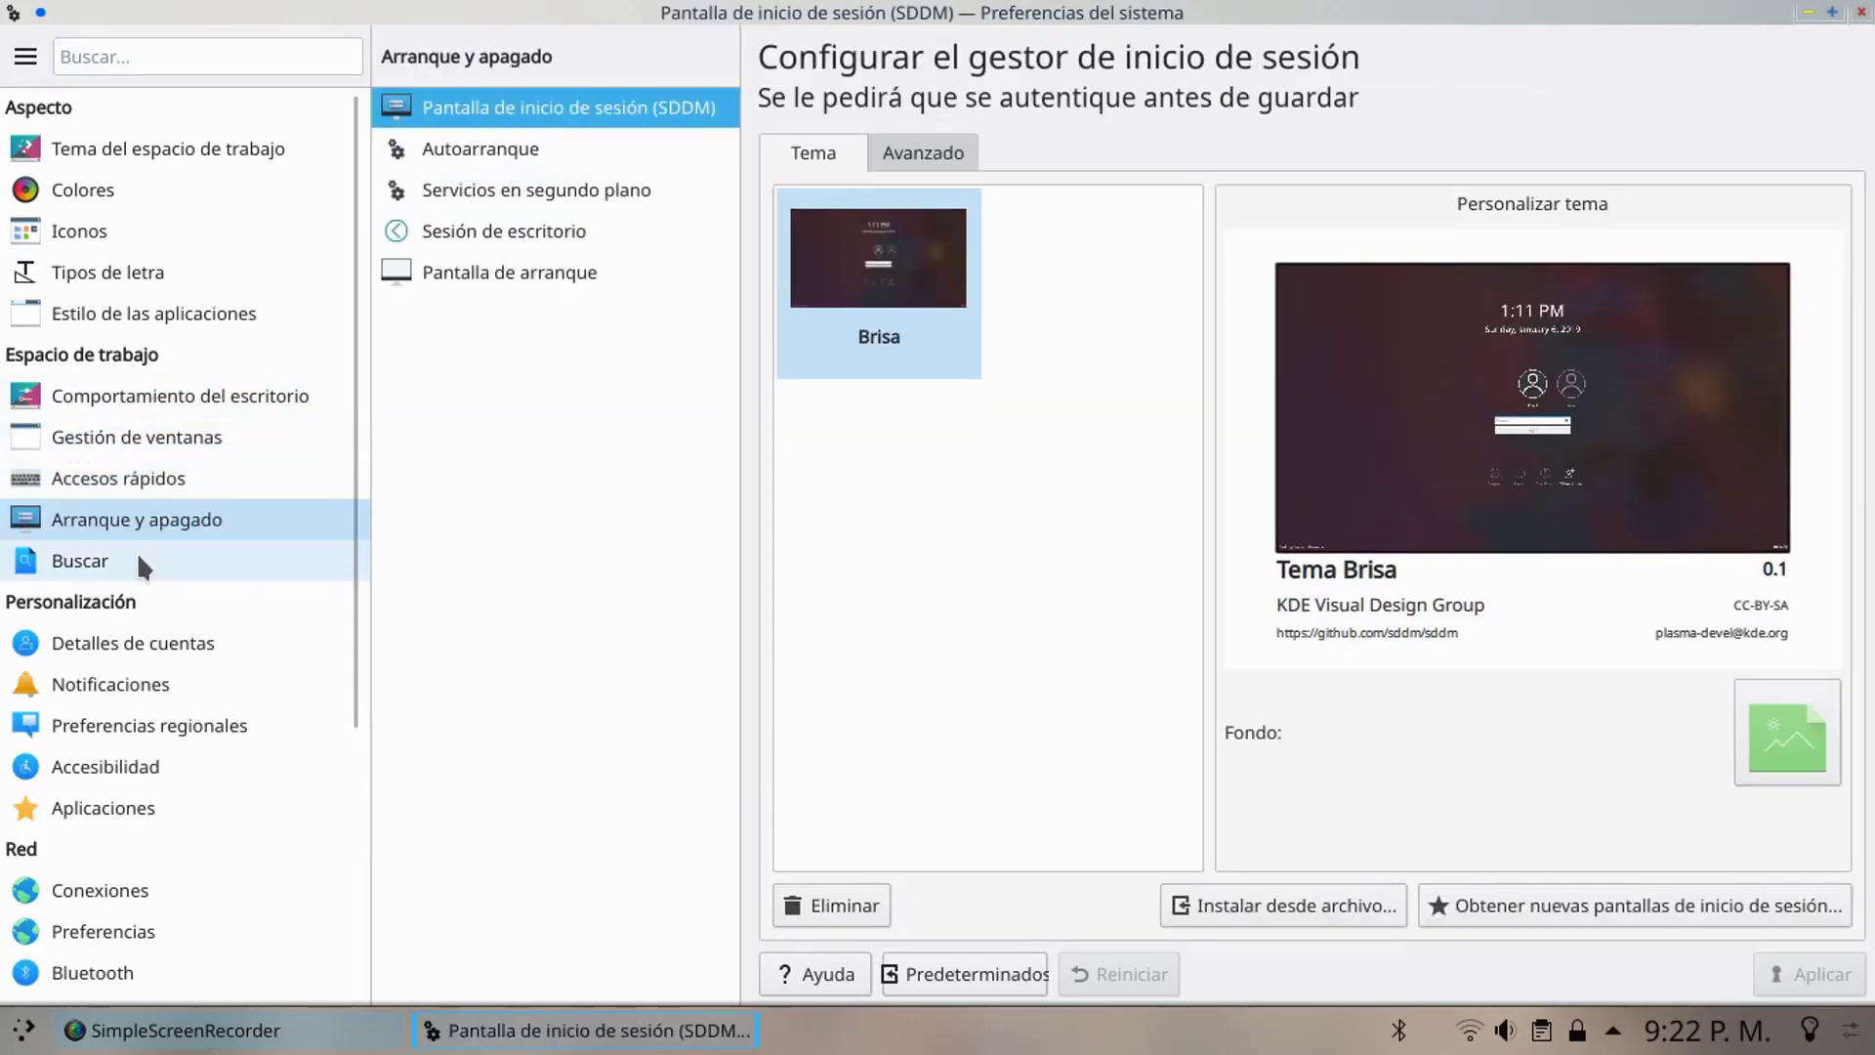
{"action": "left_click", "coordinate": [138, 558]}
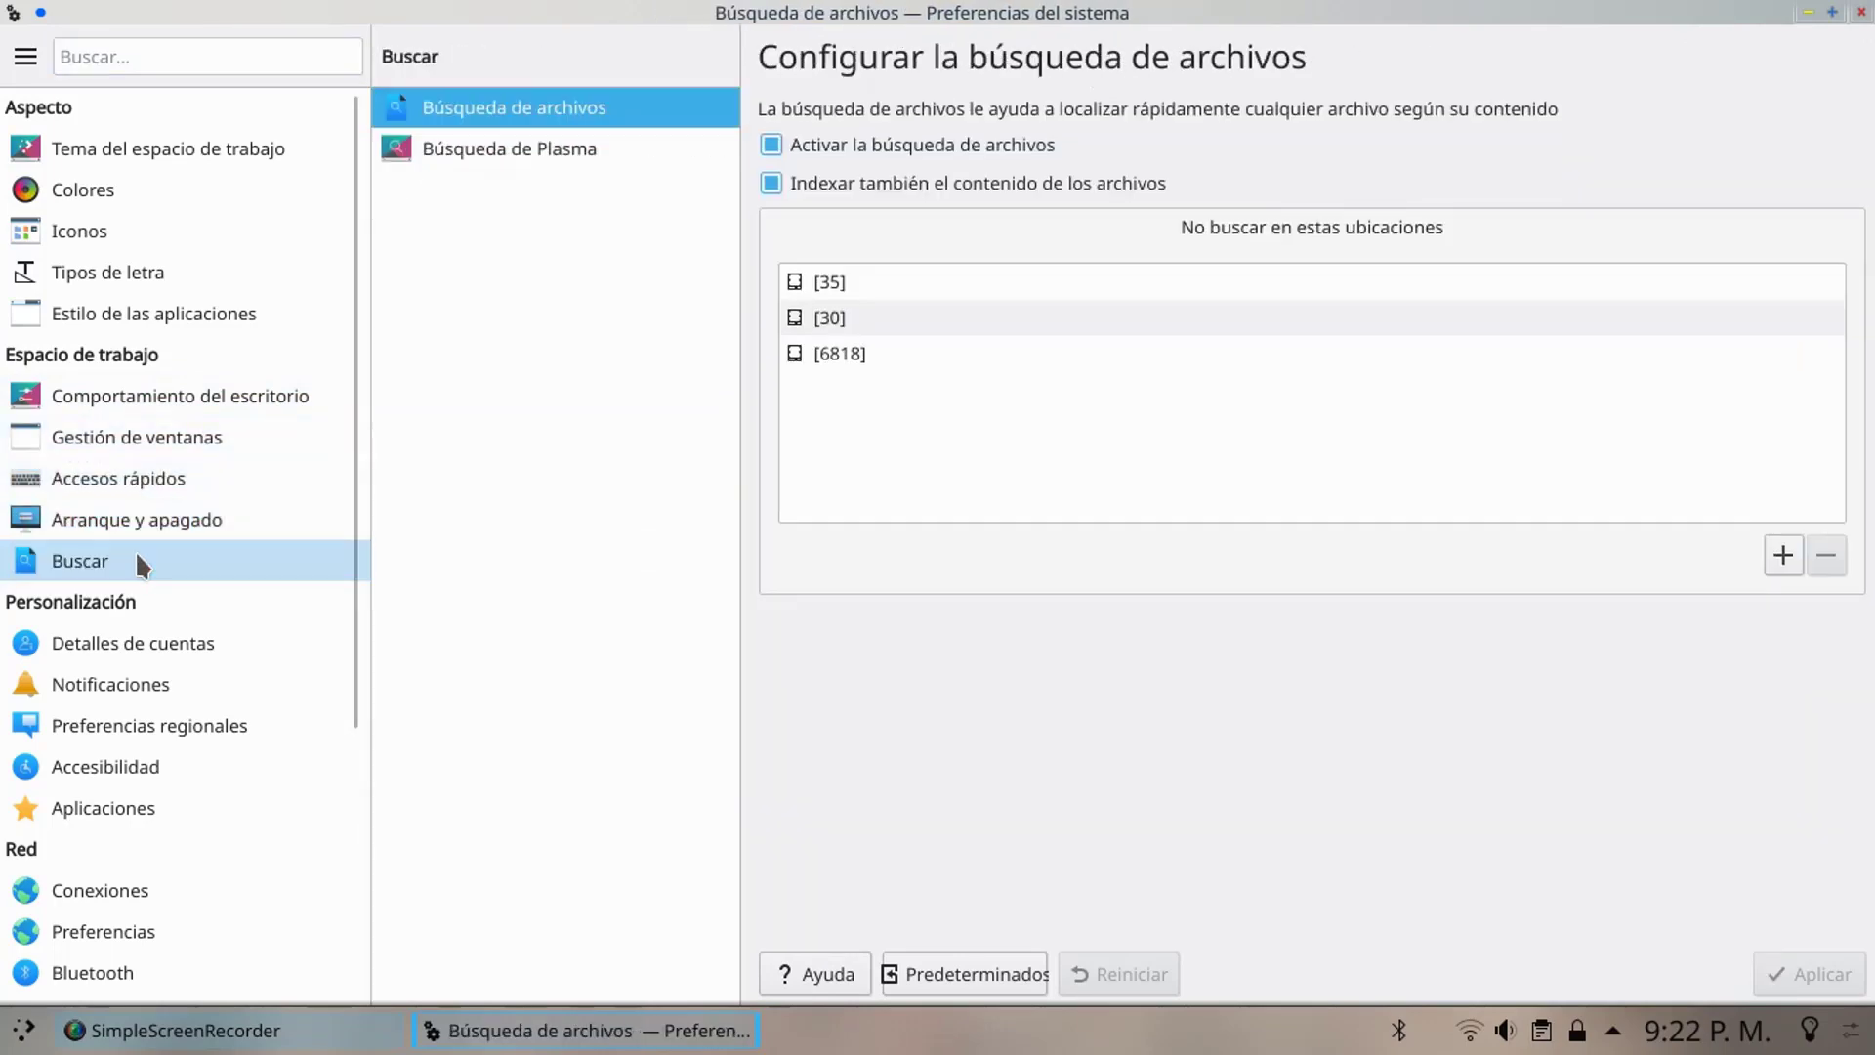
- Go through the Personalización categories from Detalles de cuentas to Aplicaciones, and open Conexiones in the Red section
{"action": "left_click", "coordinate": [185, 637]}
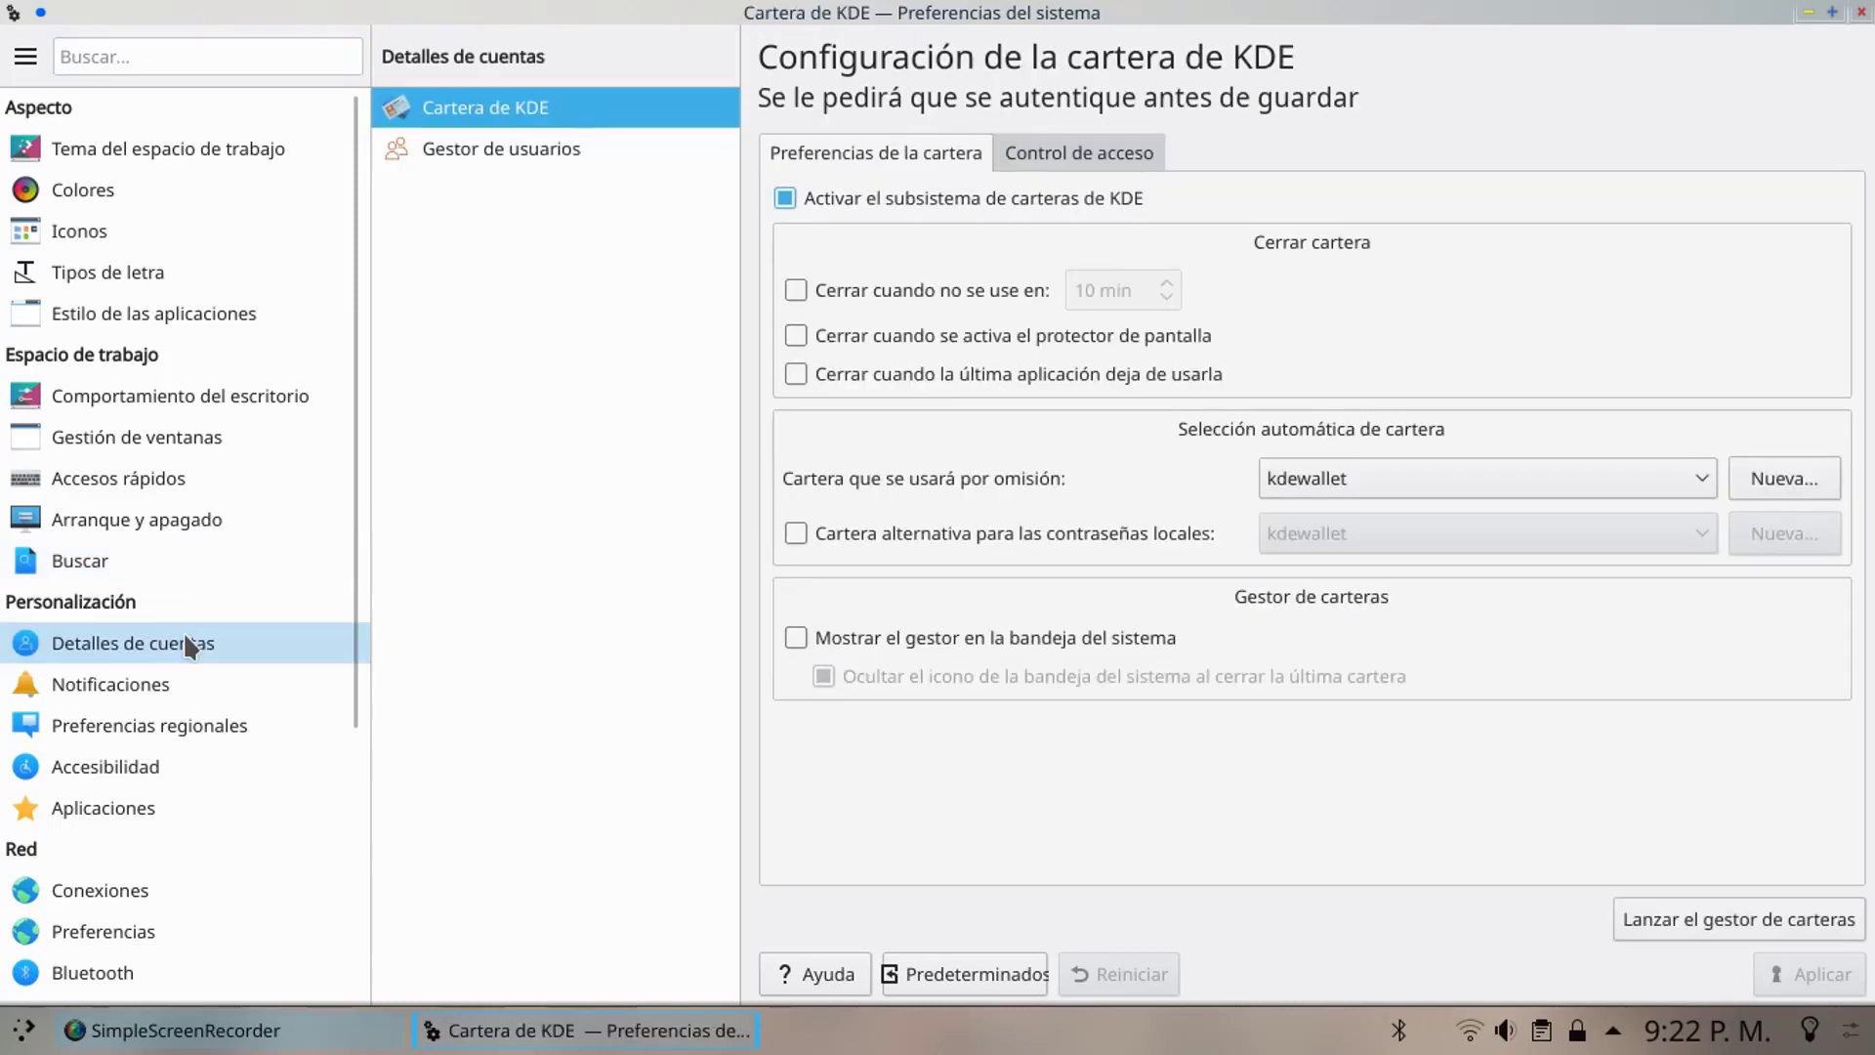
{"action": "left_click", "coordinate": [180, 686]}
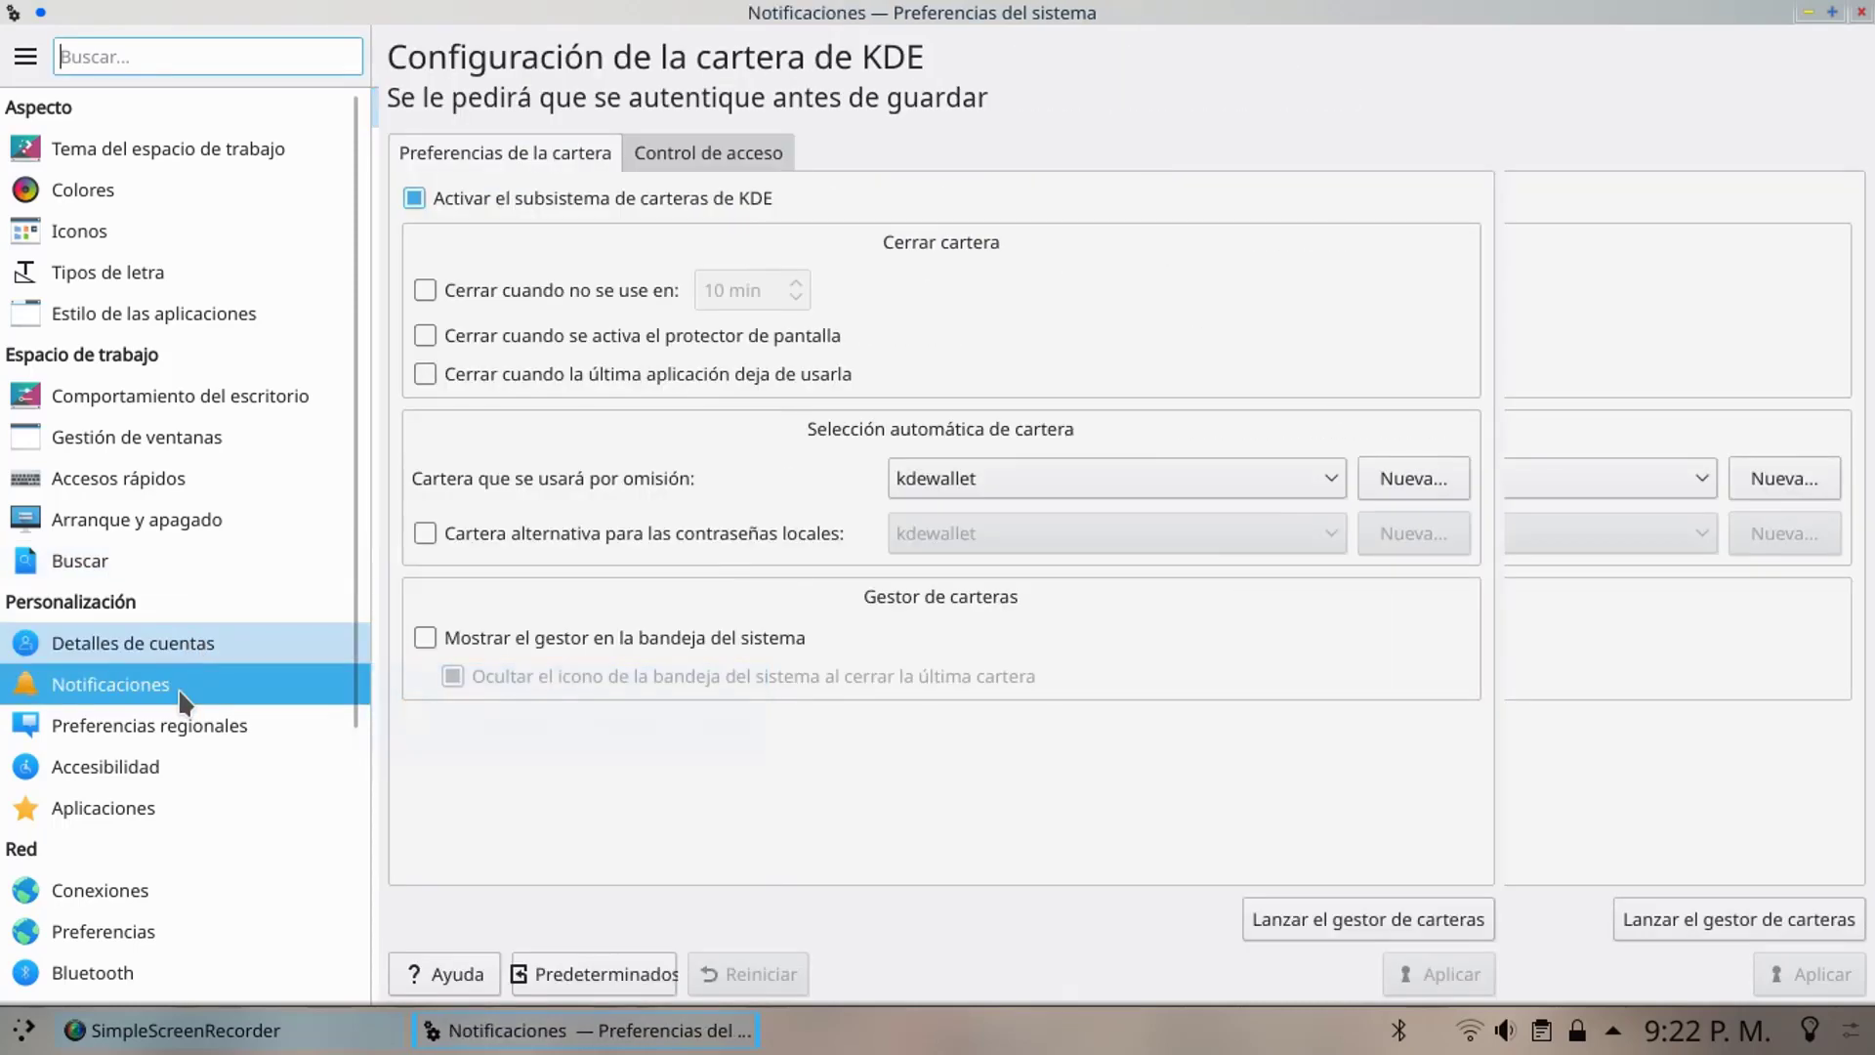
{"action": "left_click", "coordinate": [225, 718]}
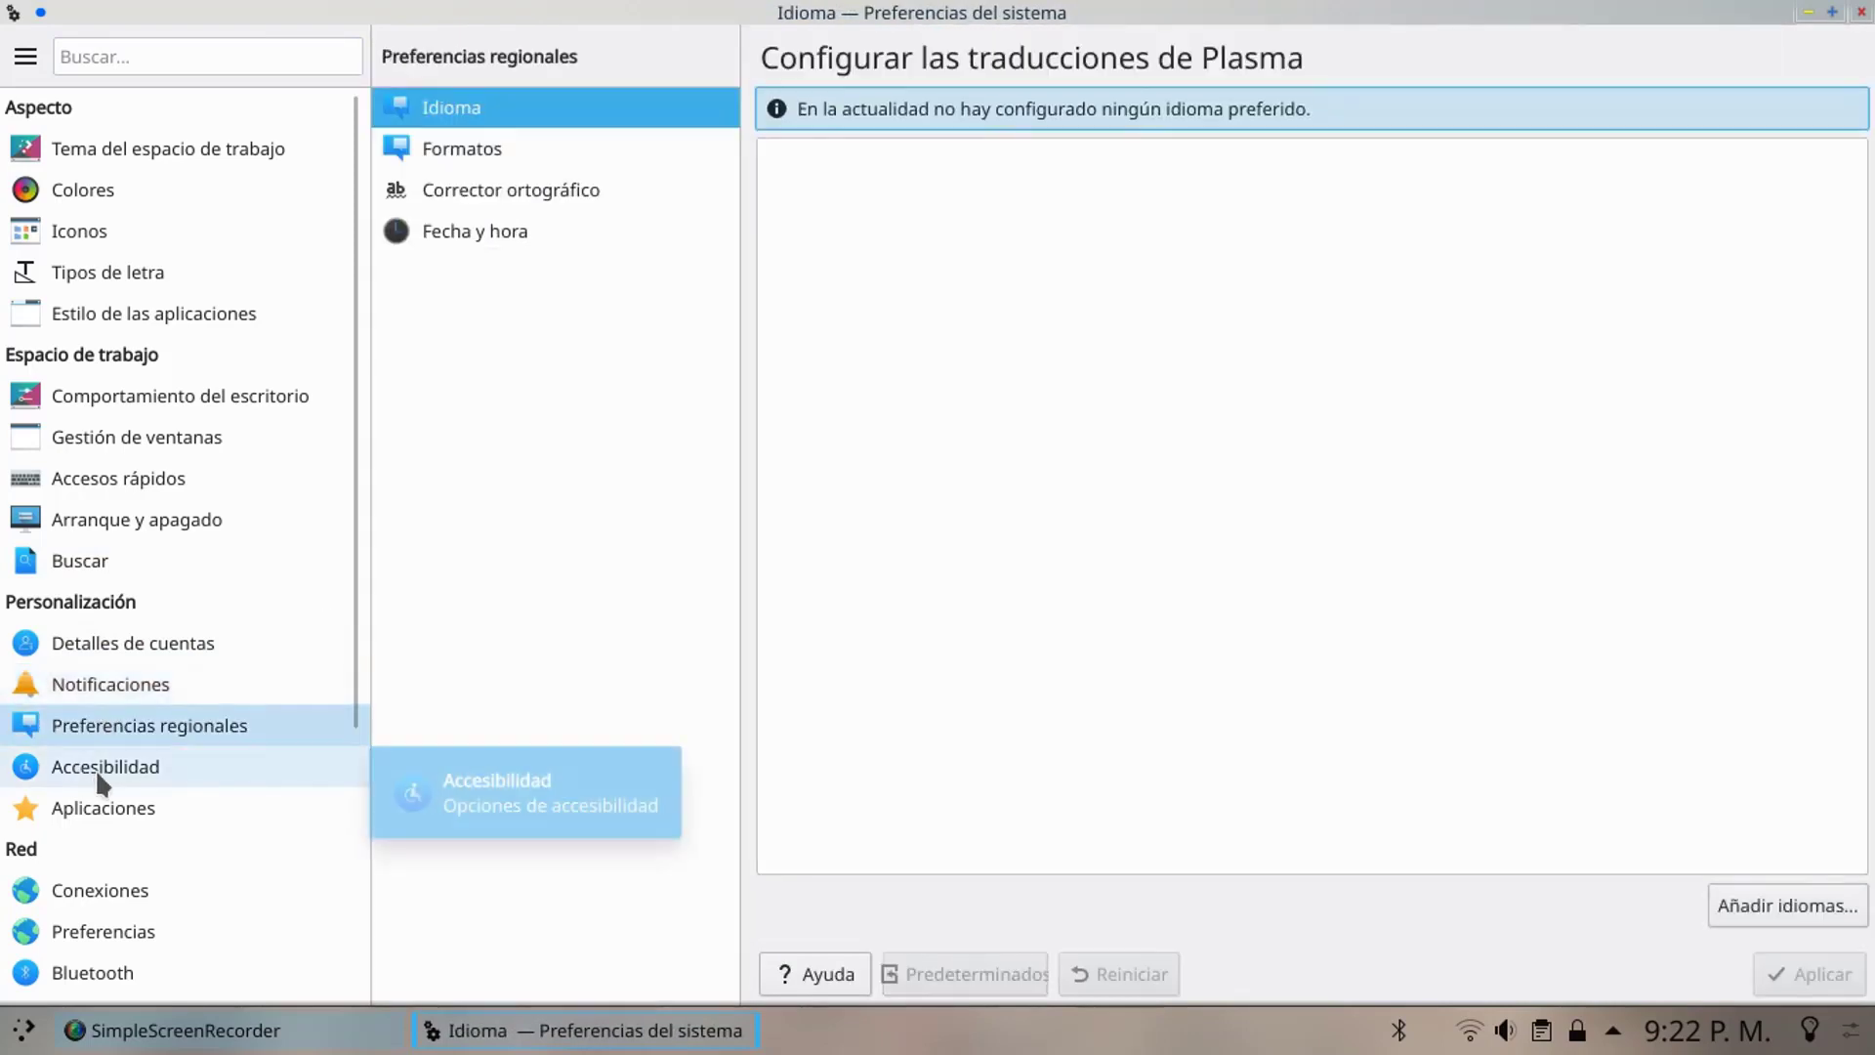
{"action": "left_click", "coordinate": [95, 768]}
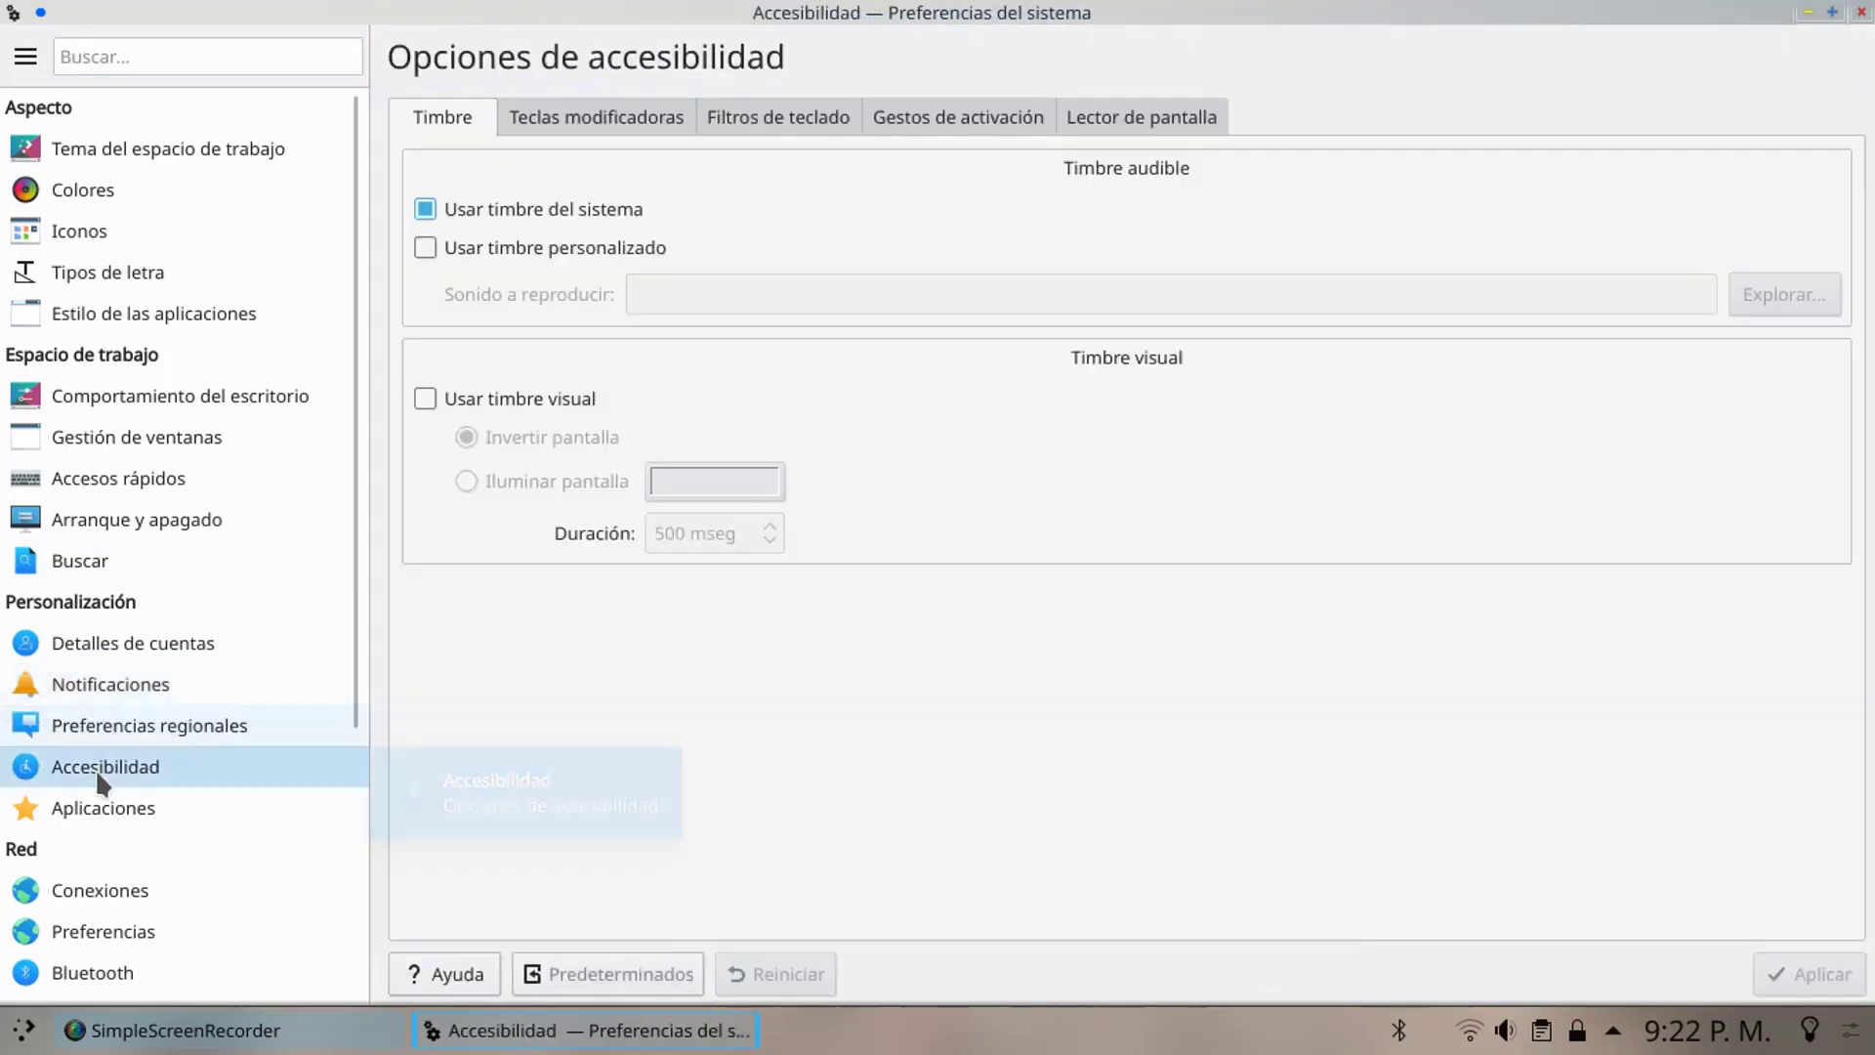
{"action": "scroll", "coordinate": [176, 625], "scroll_direction": "down", "scroll_amount": 5}
{"action": "scroll", "coordinate": [150, 565], "scroll_direction": "up", "scroll_amount": 1}
{"action": "left_click", "coordinate": [122, 422]}
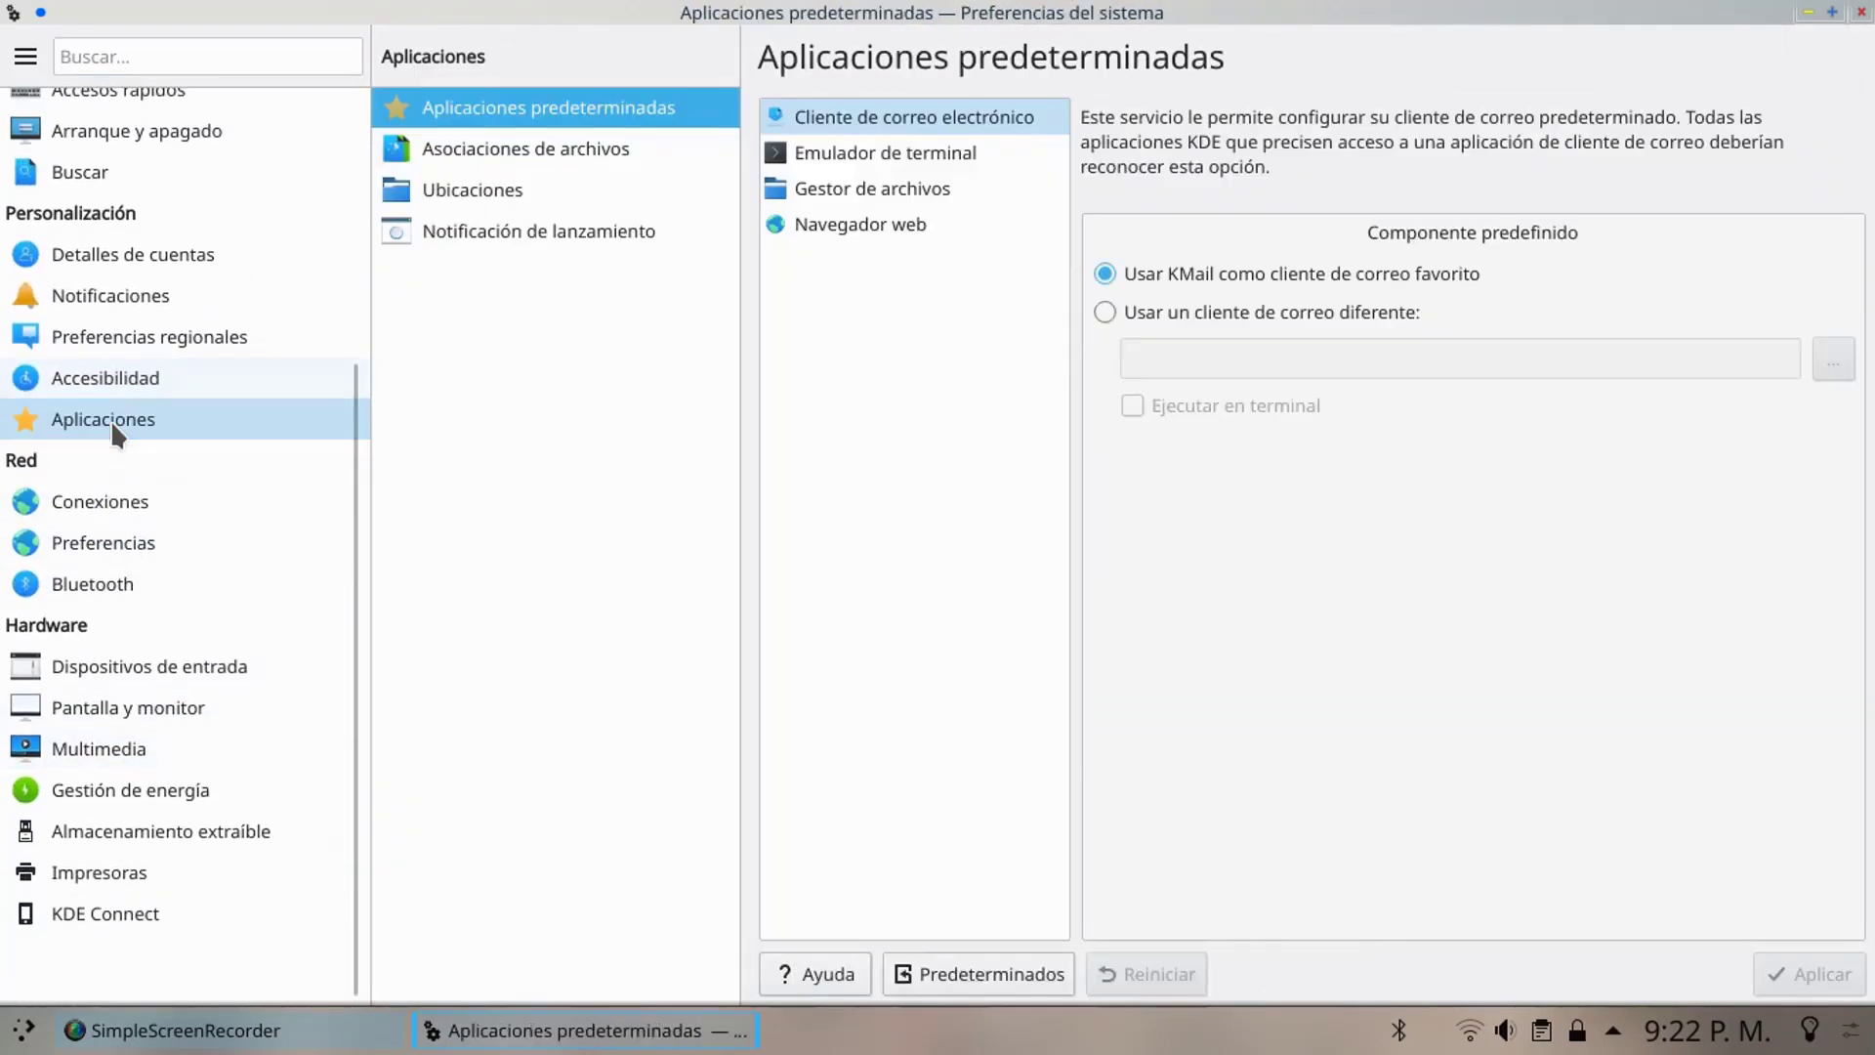
{"action": "left_click", "coordinate": [127, 500]}
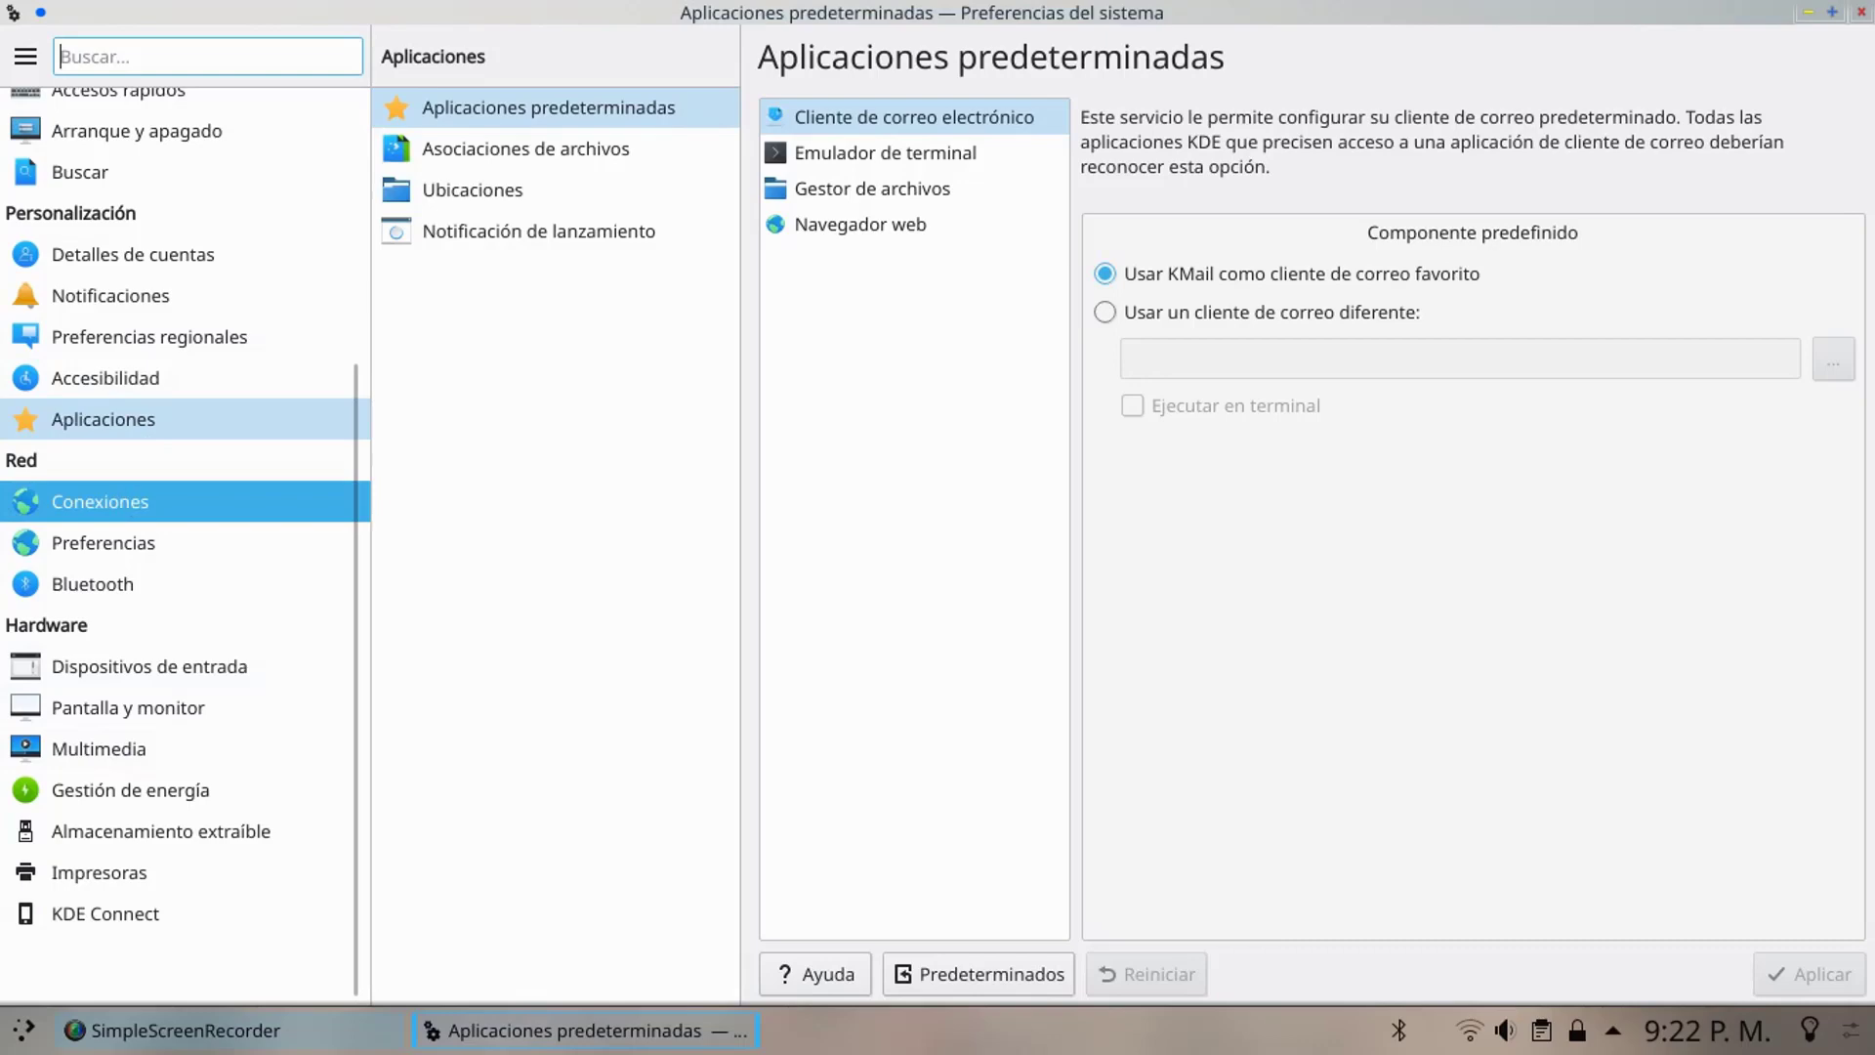
- View the Preferencias and Bluetooth network settings and go through the Hardware categories from Dispositivos de entrada to Impresoras
{"action": "left_click", "coordinate": [133, 553]}
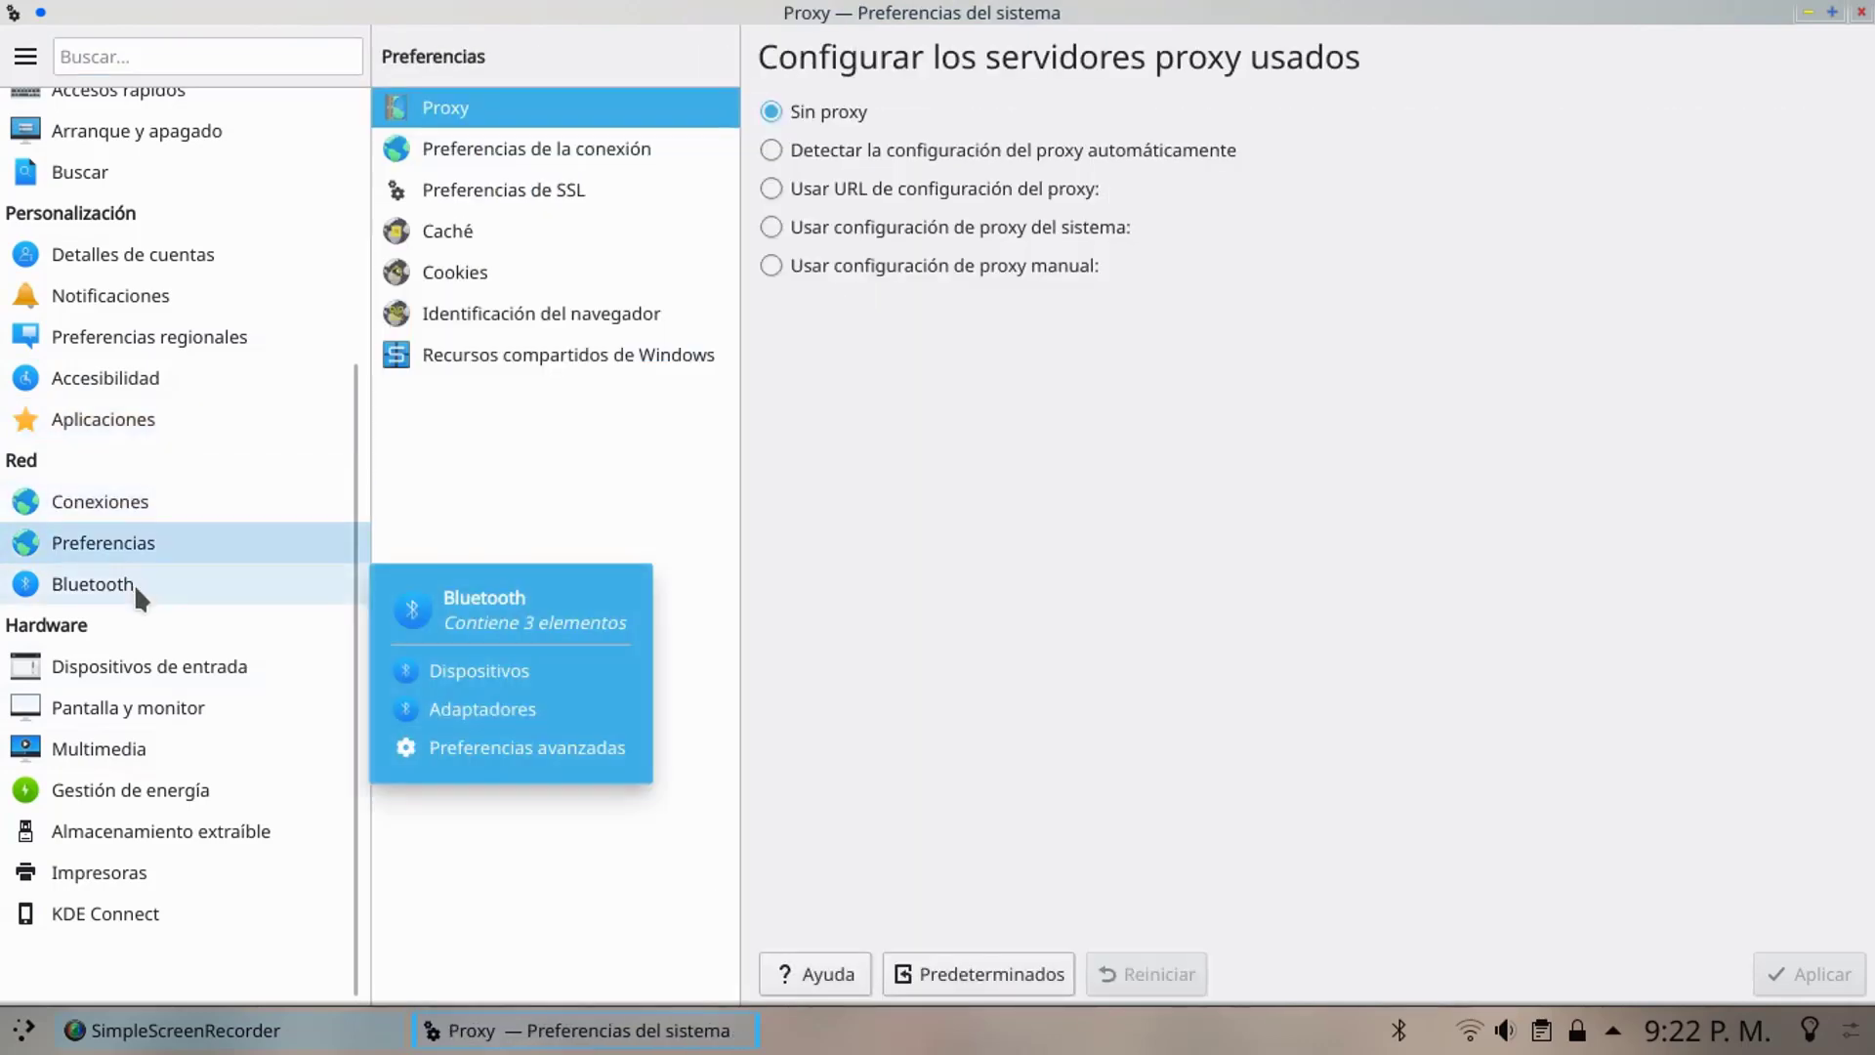
{"action": "left_click", "coordinate": [135, 586]}
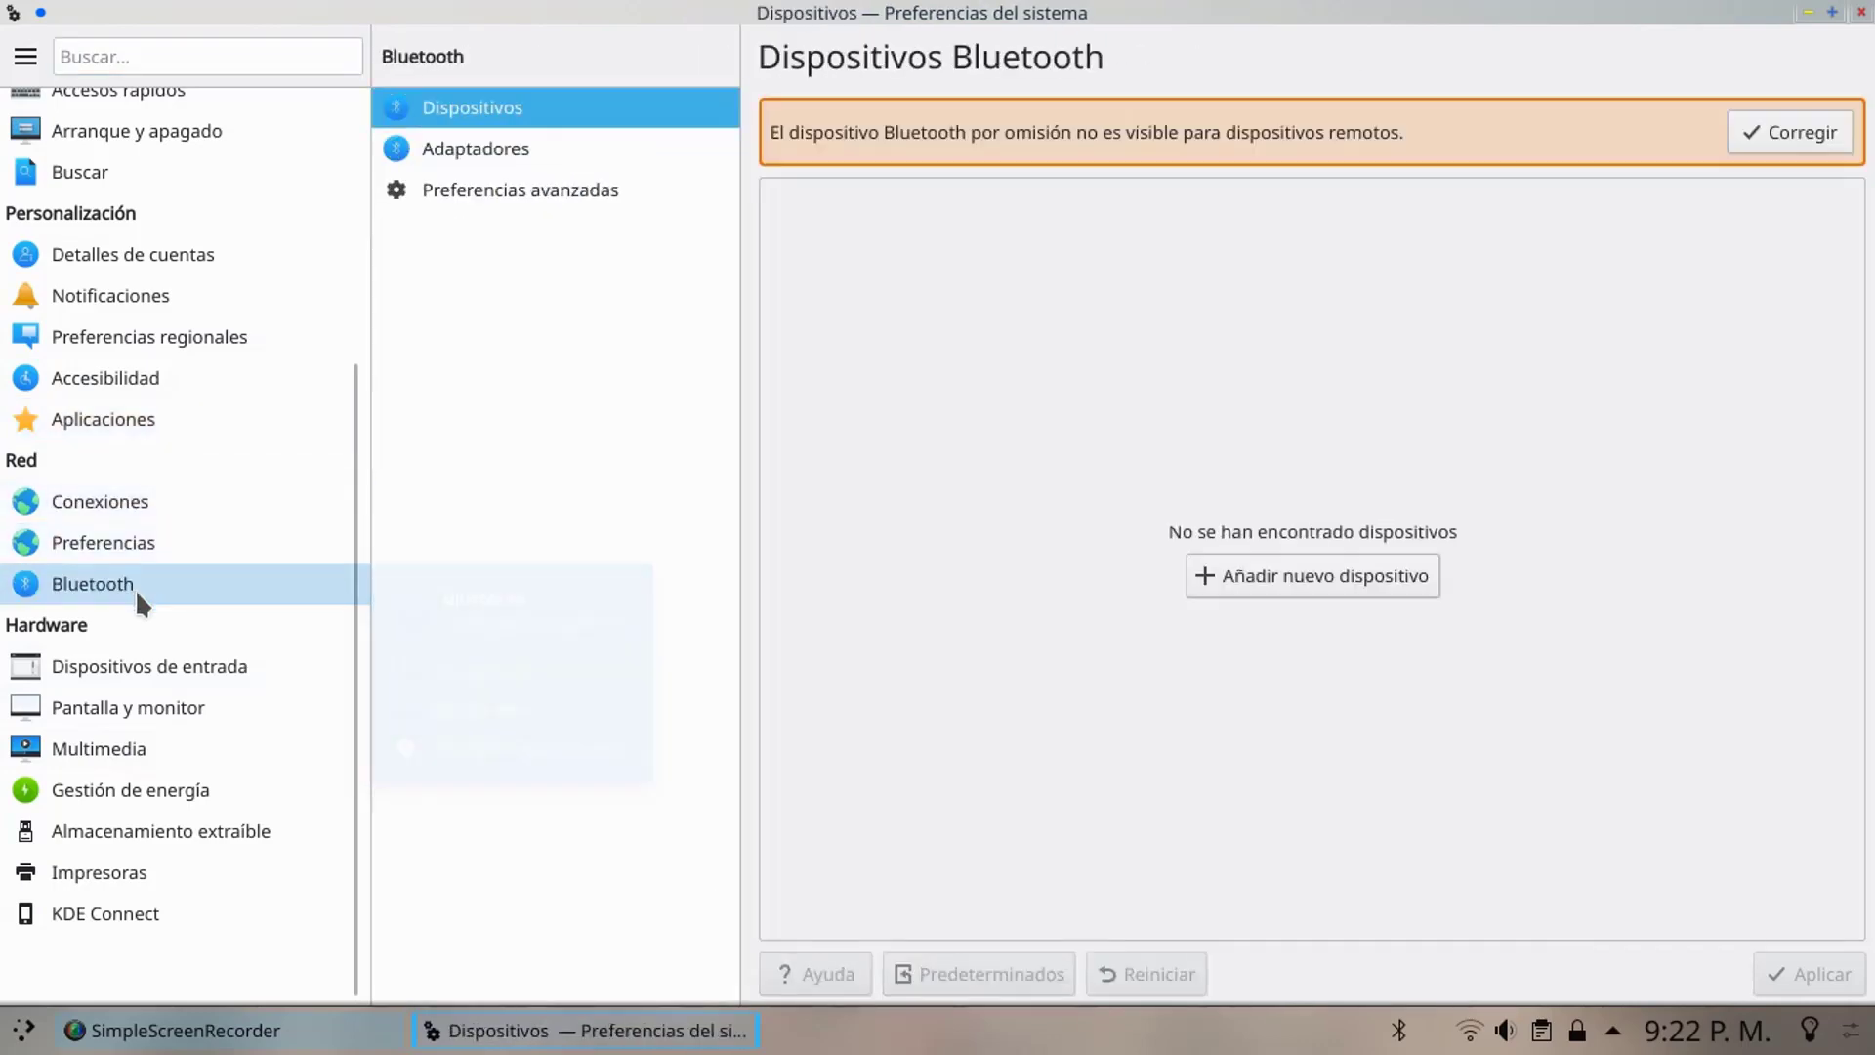
{"action": "left_click", "coordinate": [185, 667]}
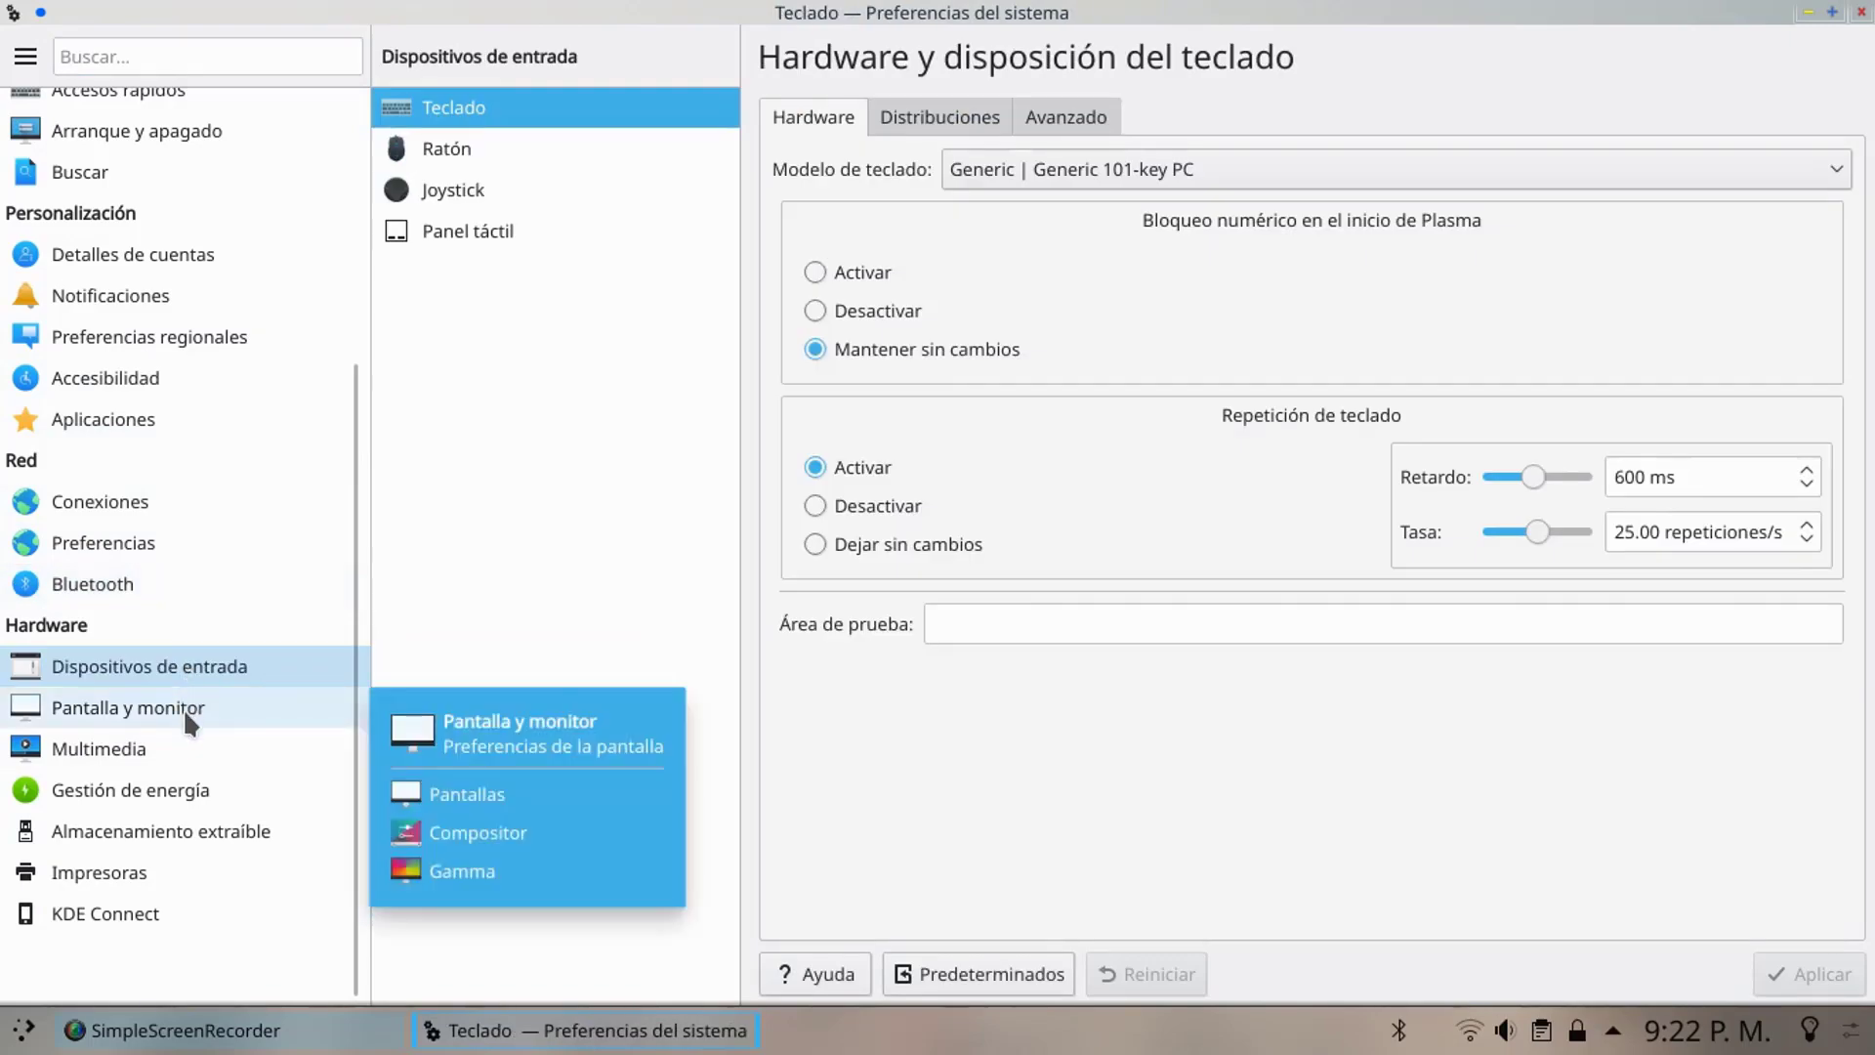
{"action": "left_click", "coordinate": [183, 708]}
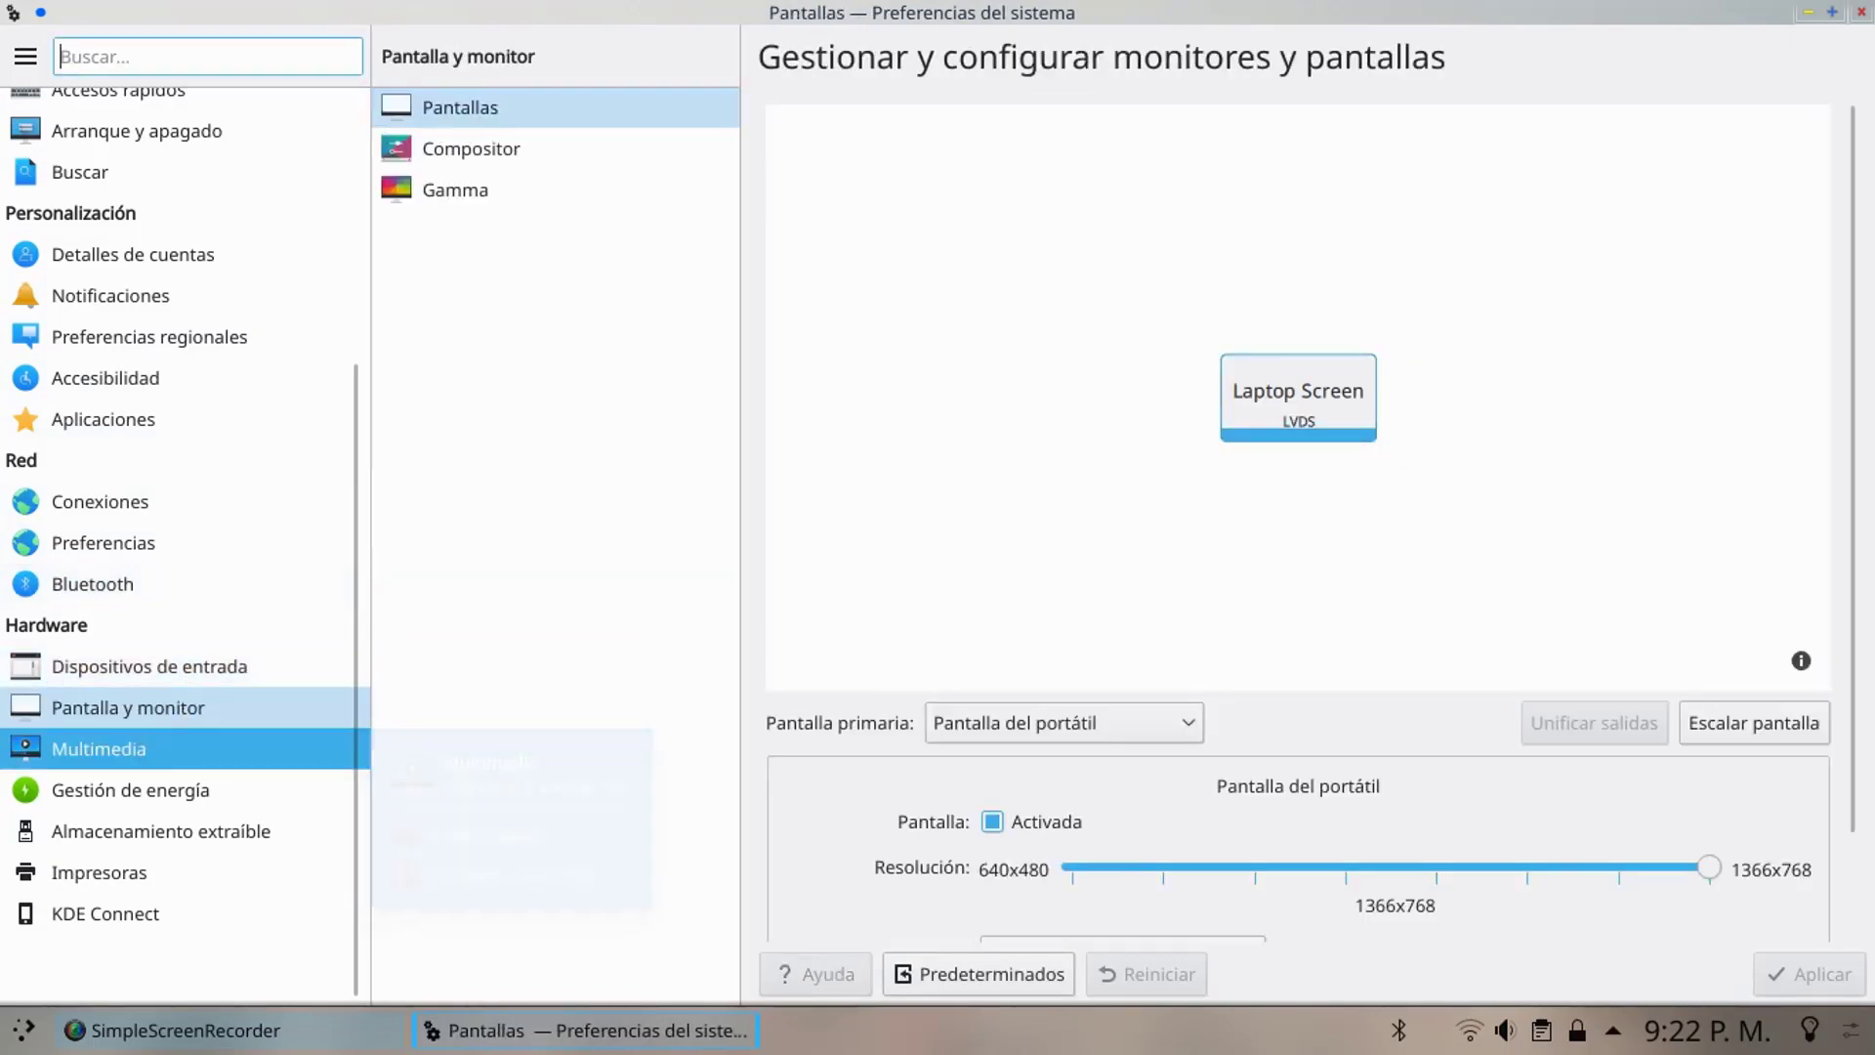
{"action": "left_click", "coordinate": [148, 746]}
{"action": "left_click", "coordinate": [207, 799]}
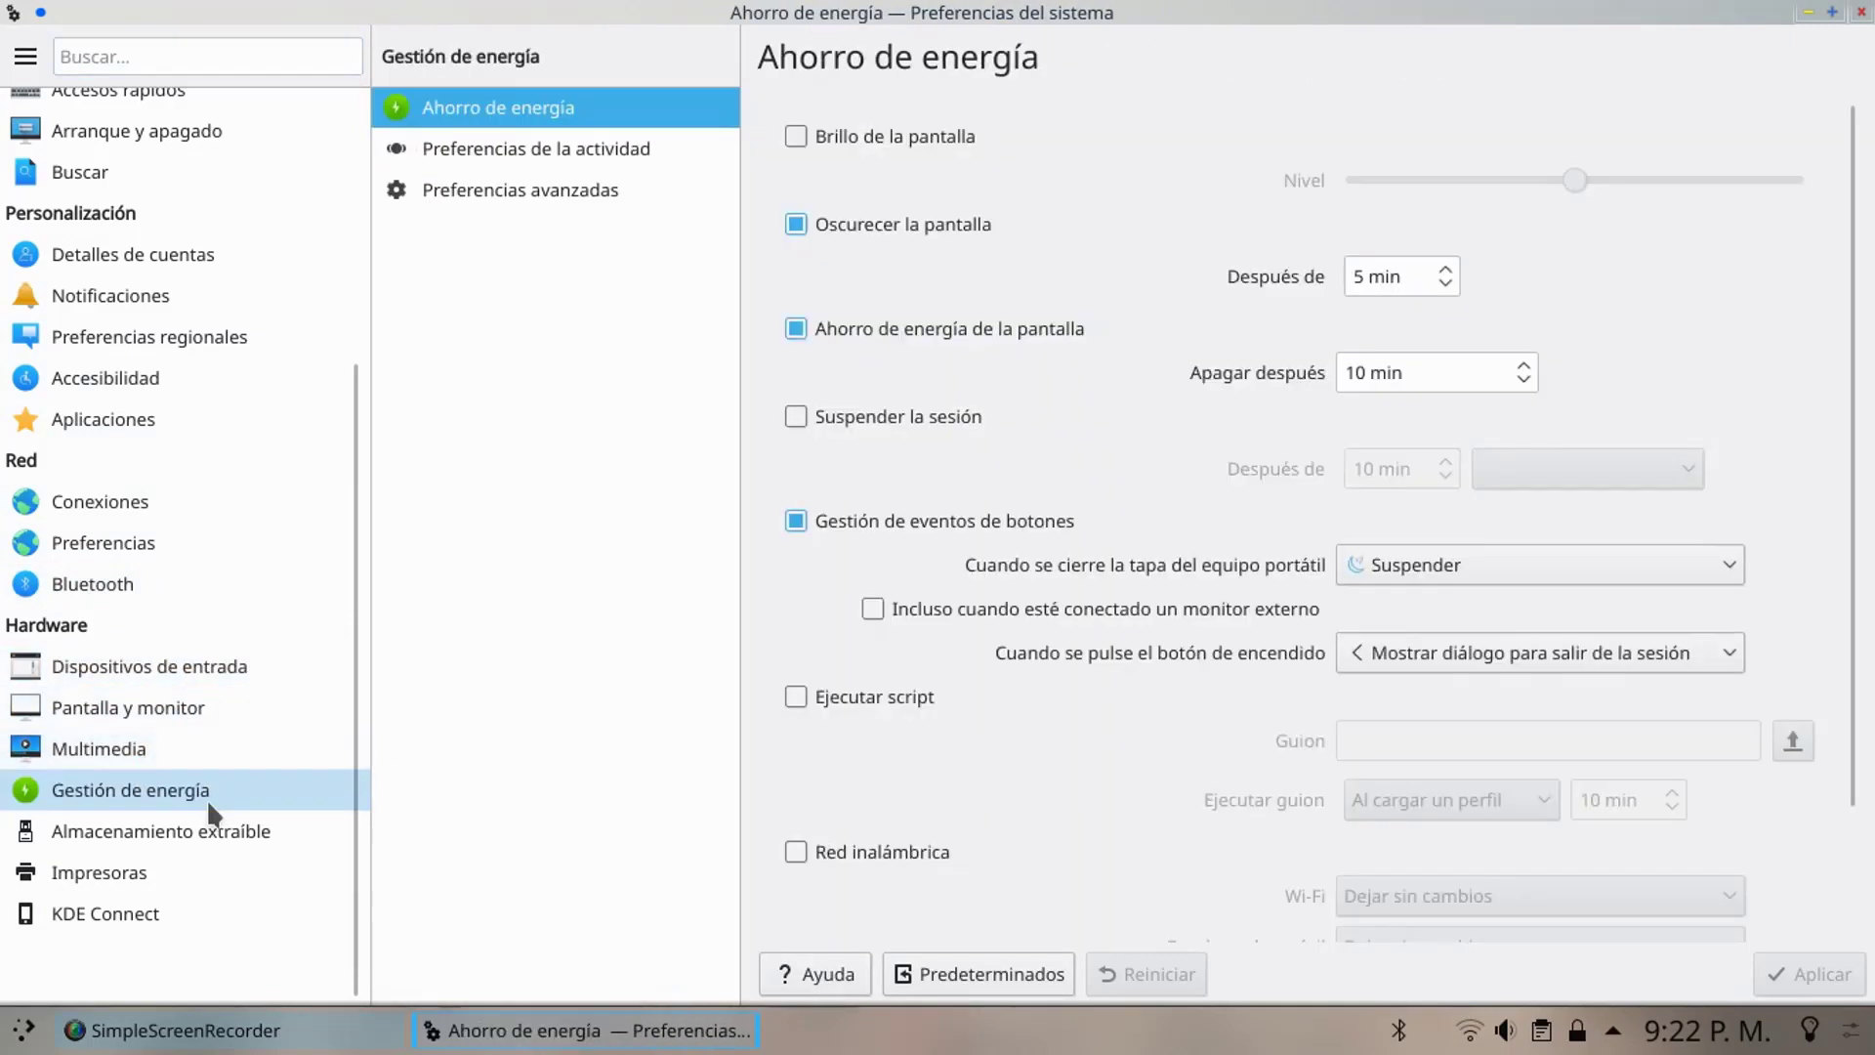
{"action": "left_click", "coordinate": [209, 840]}
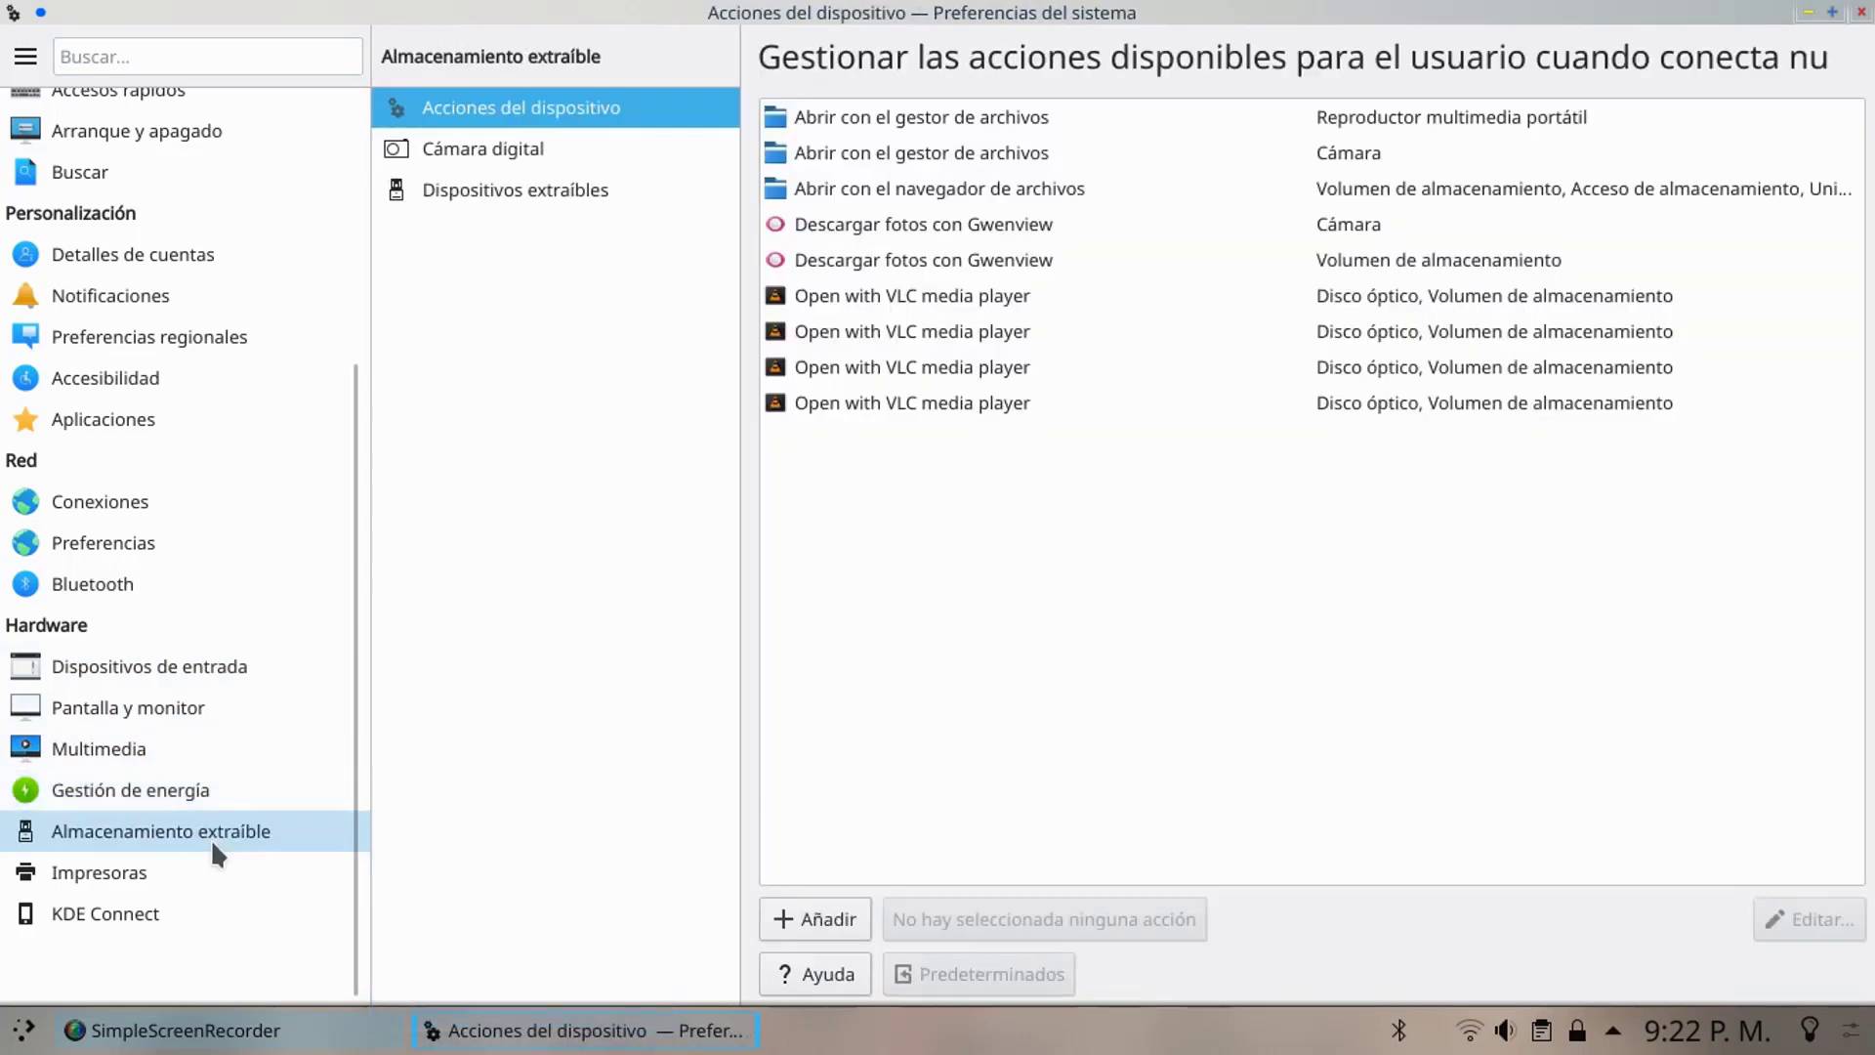
{"action": "left_click", "coordinate": [168, 869]}
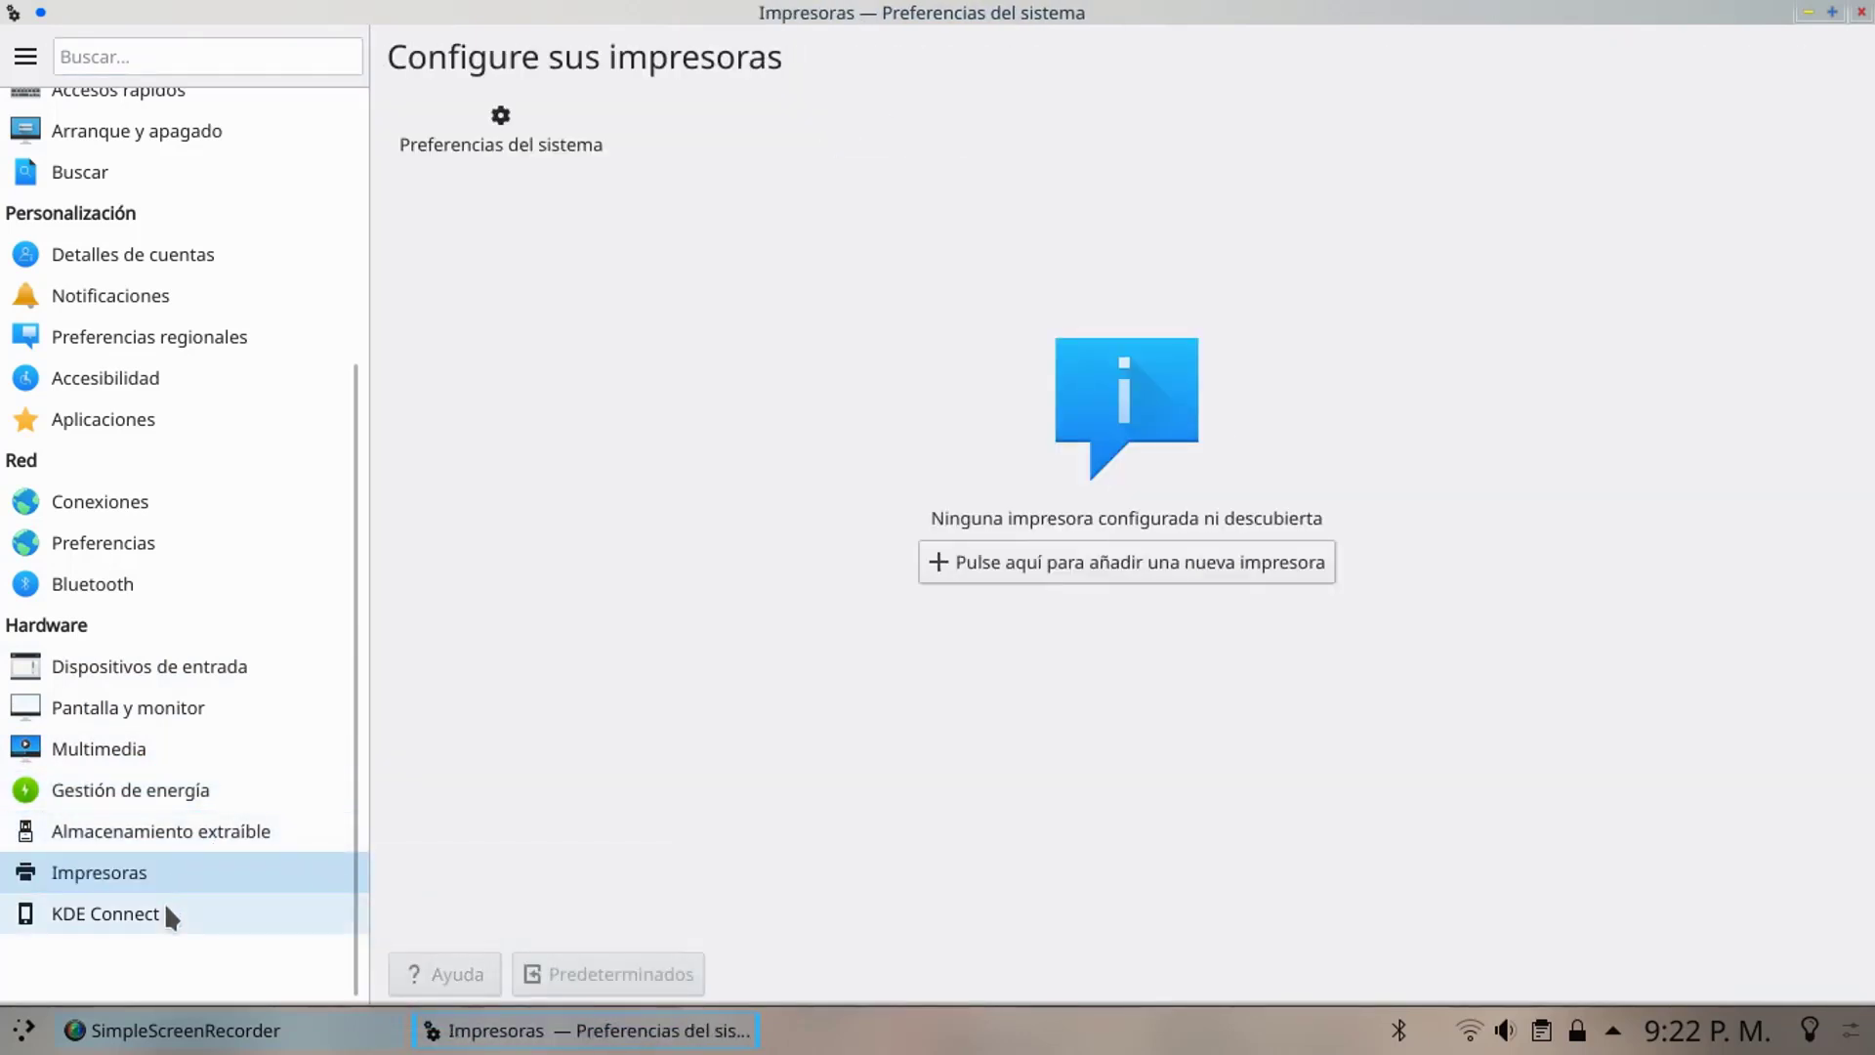
- Examine the KDE Connect plugins available for the linked phone, look over the category list once more, and close the system settings
{"action": "left_click", "coordinate": [164, 911]}
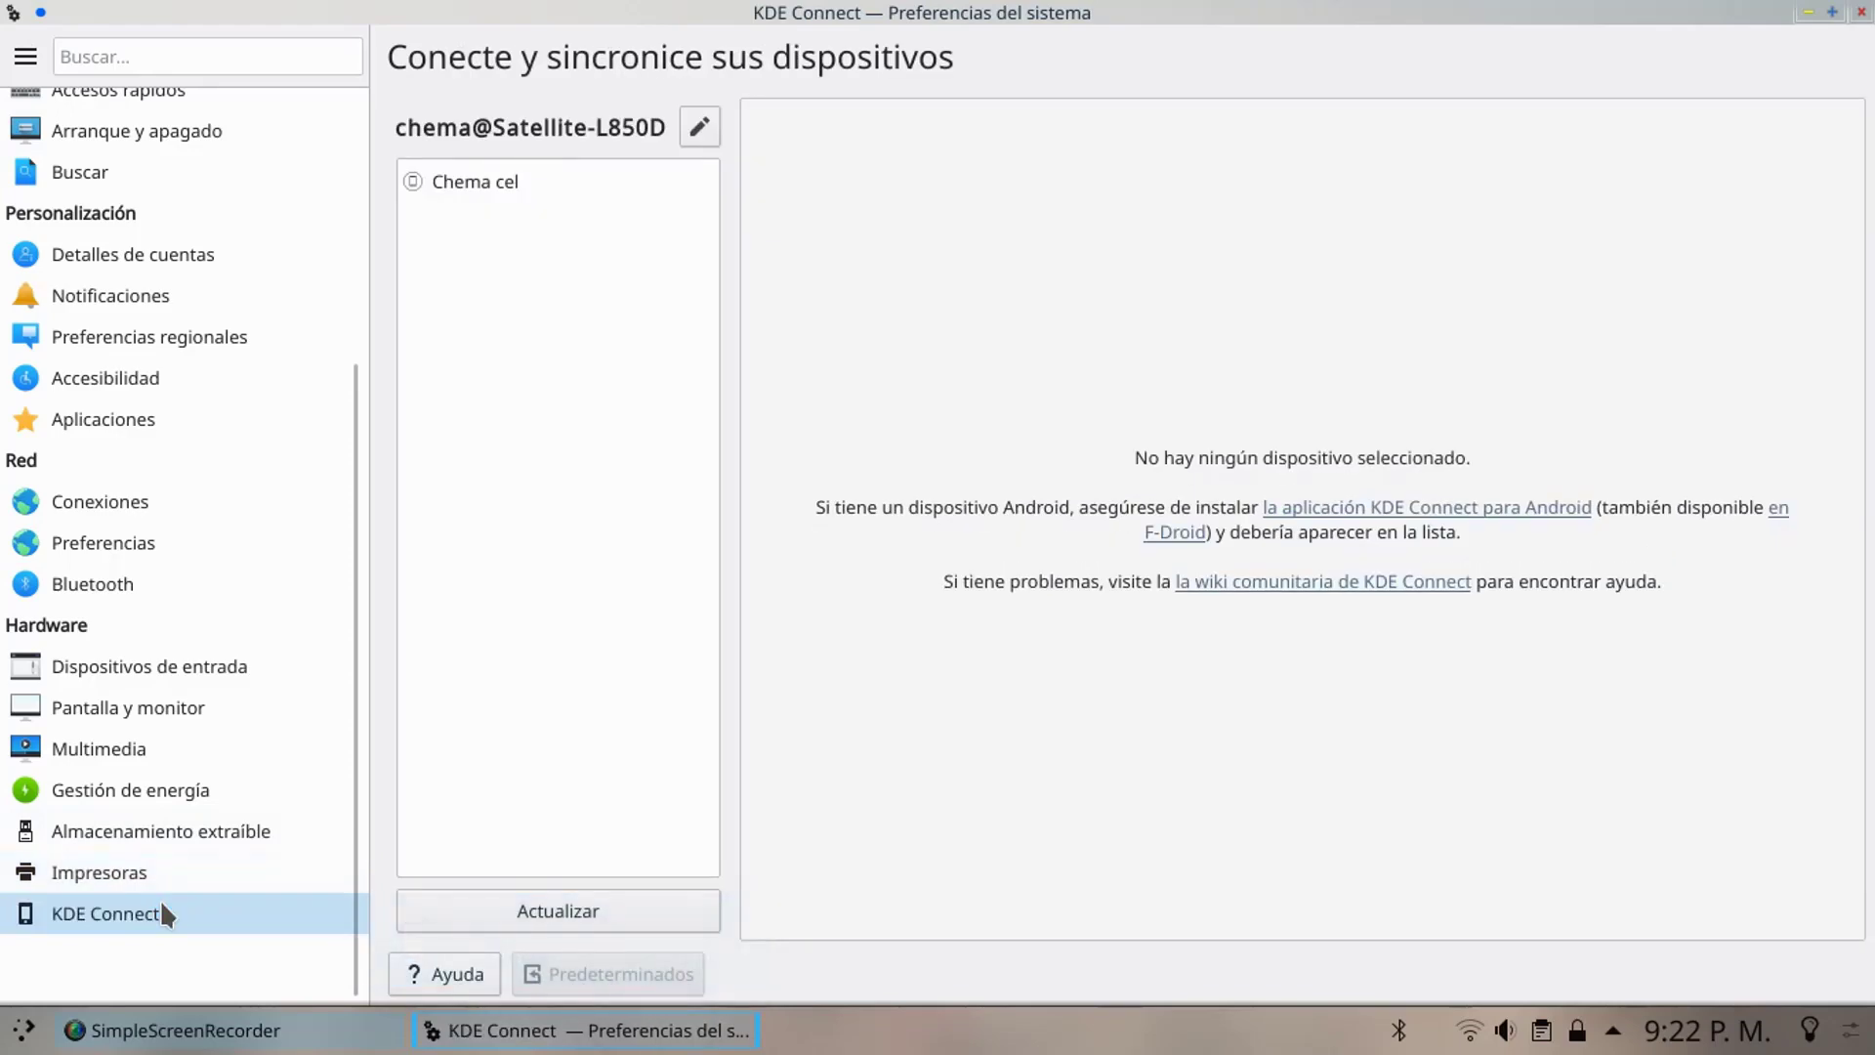
{"action": "left_click", "coordinate": [525, 183]}
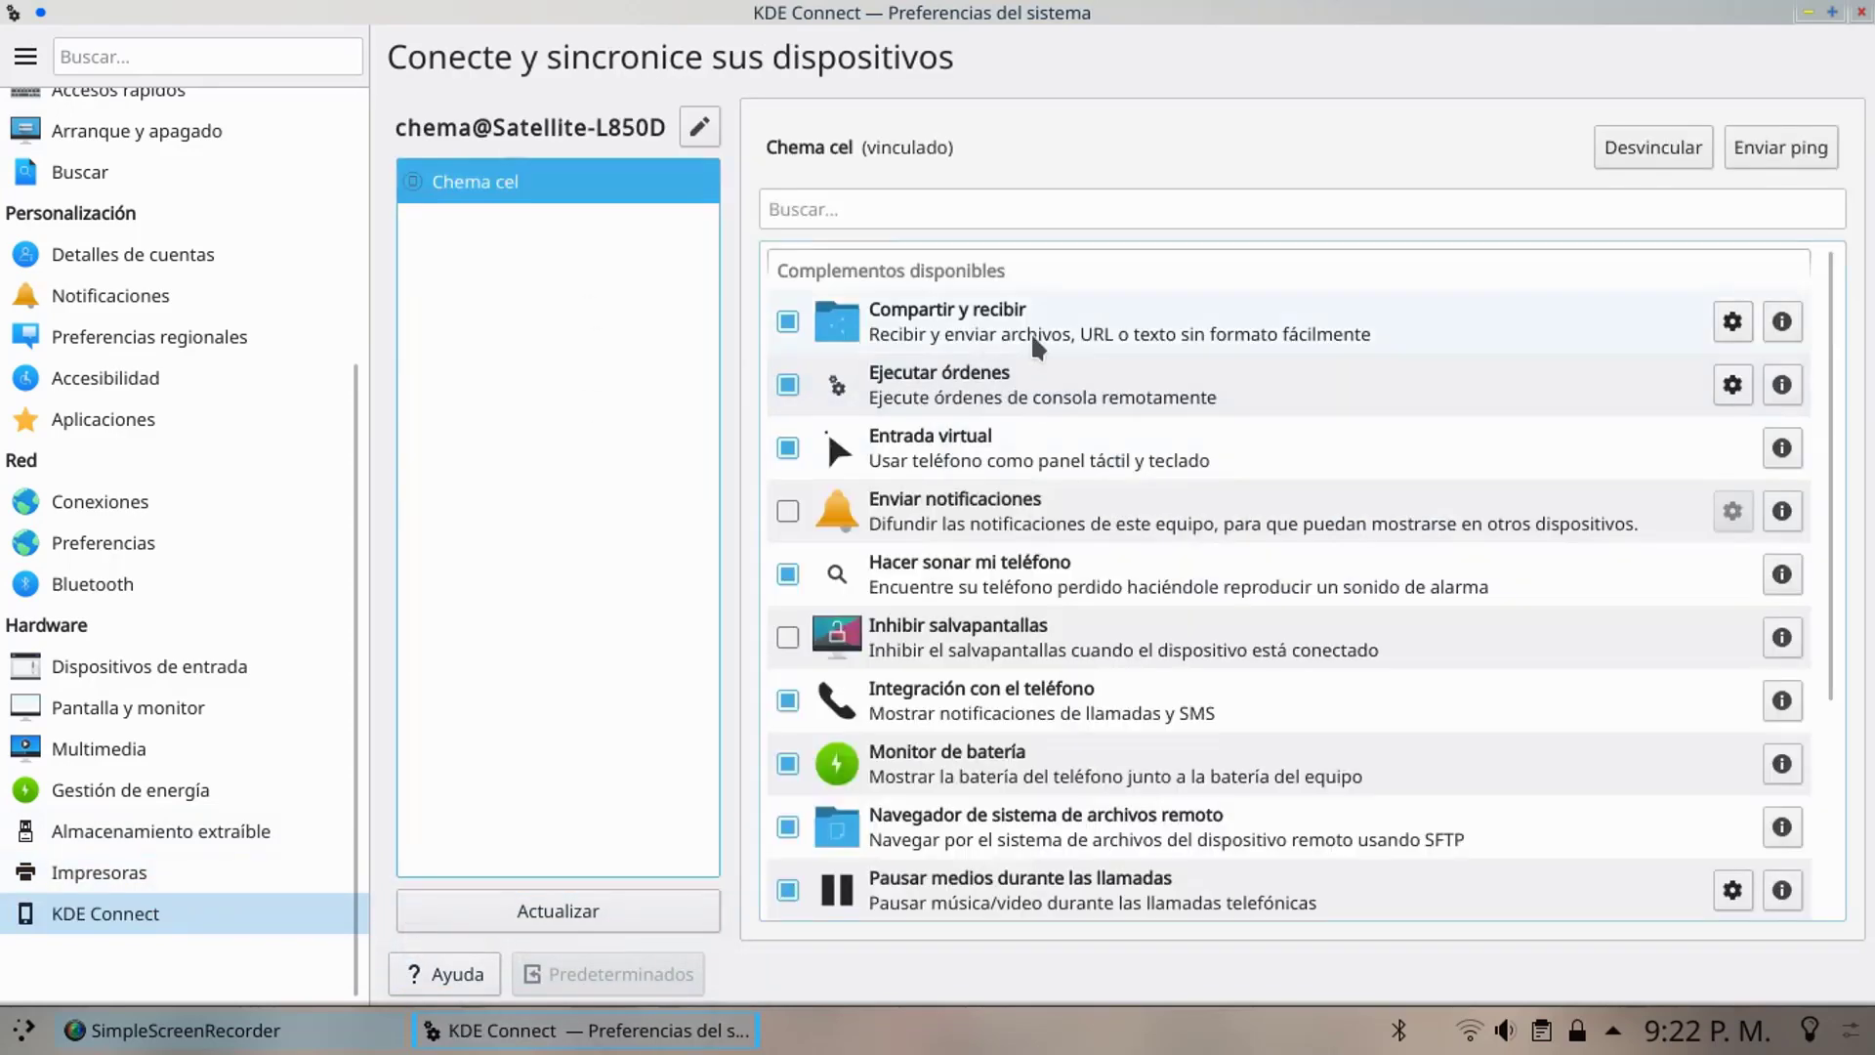
{"action": "scroll", "coordinate": [1240, 644], "scroll_direction": "down", "scroll_amount": 5}
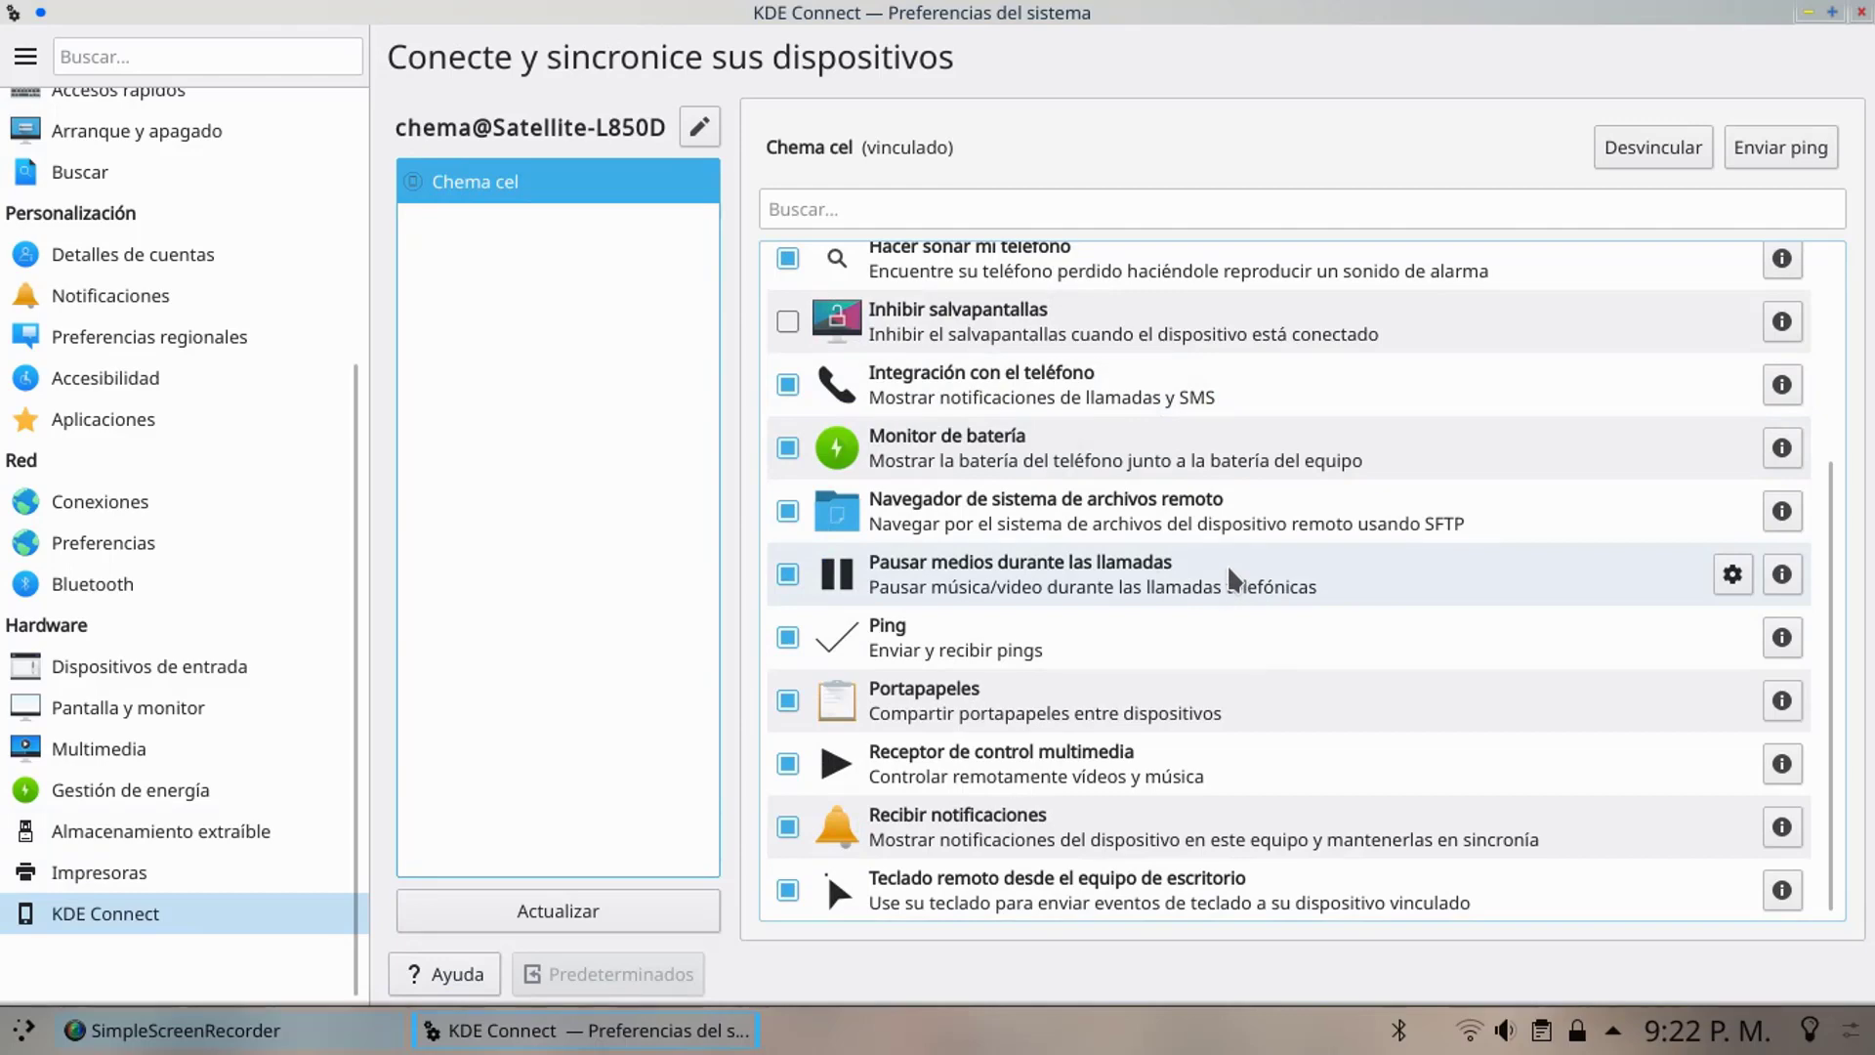
{"action": "scroll", "coordinate": [1232, 579], "scroll_direction": "up", "scroll_amount": 3}
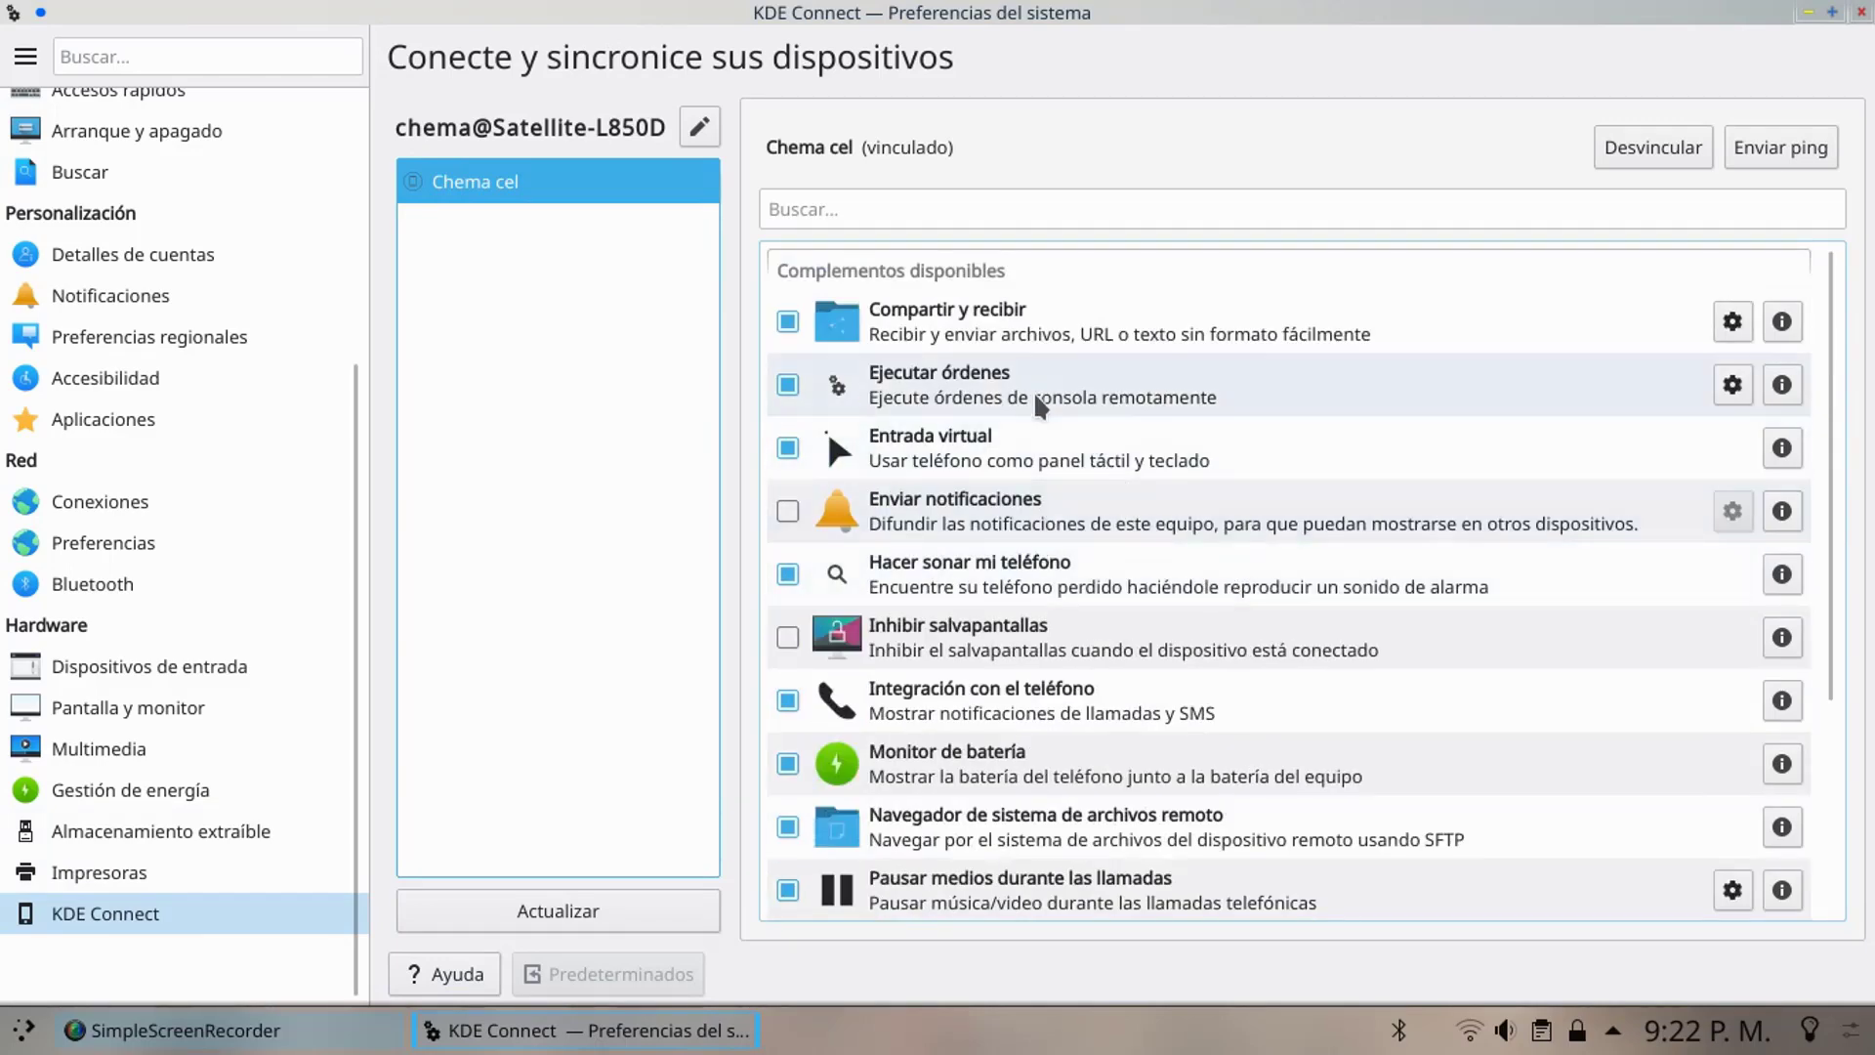
{"action": "scroll", "coordinate": [1071, 615], "scroll_direction": "down", "scroll_amount": 3}
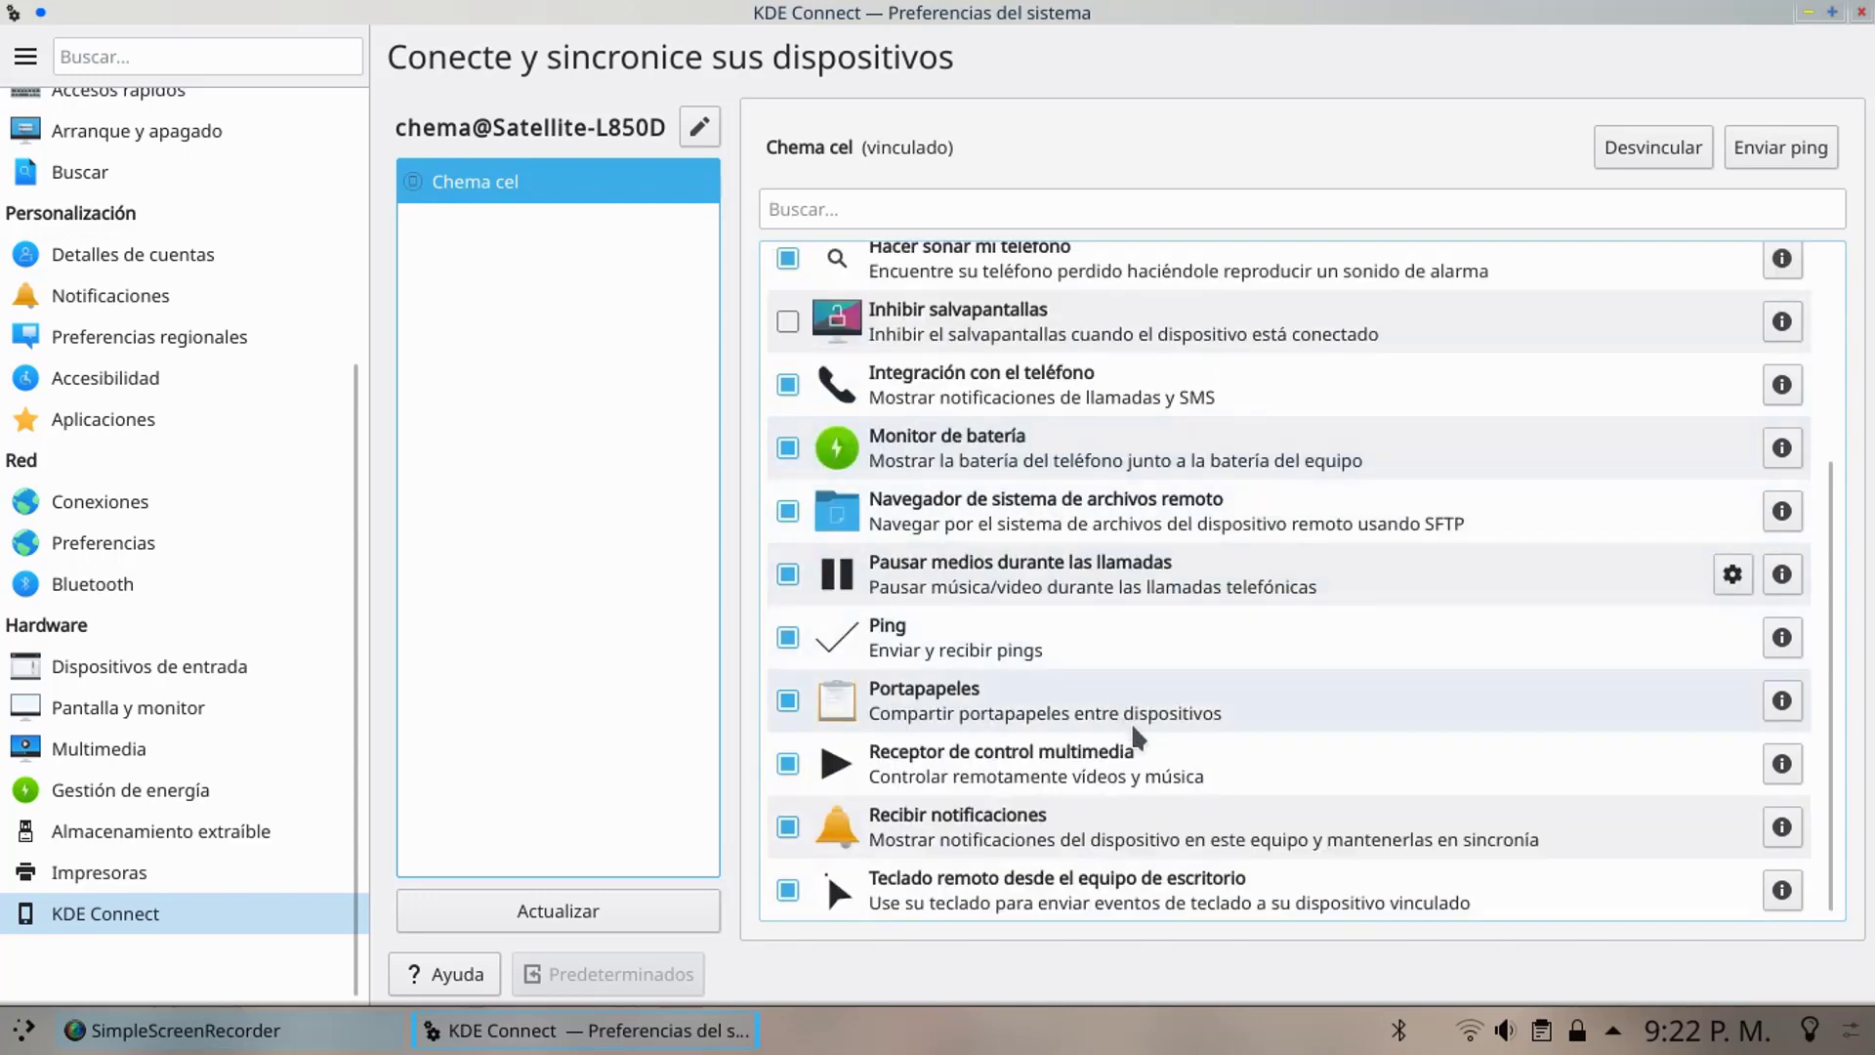
{"action": "scroll", "coordinate": [1131, 723], "scroll_direction": "up", "scroll_amount": 3}
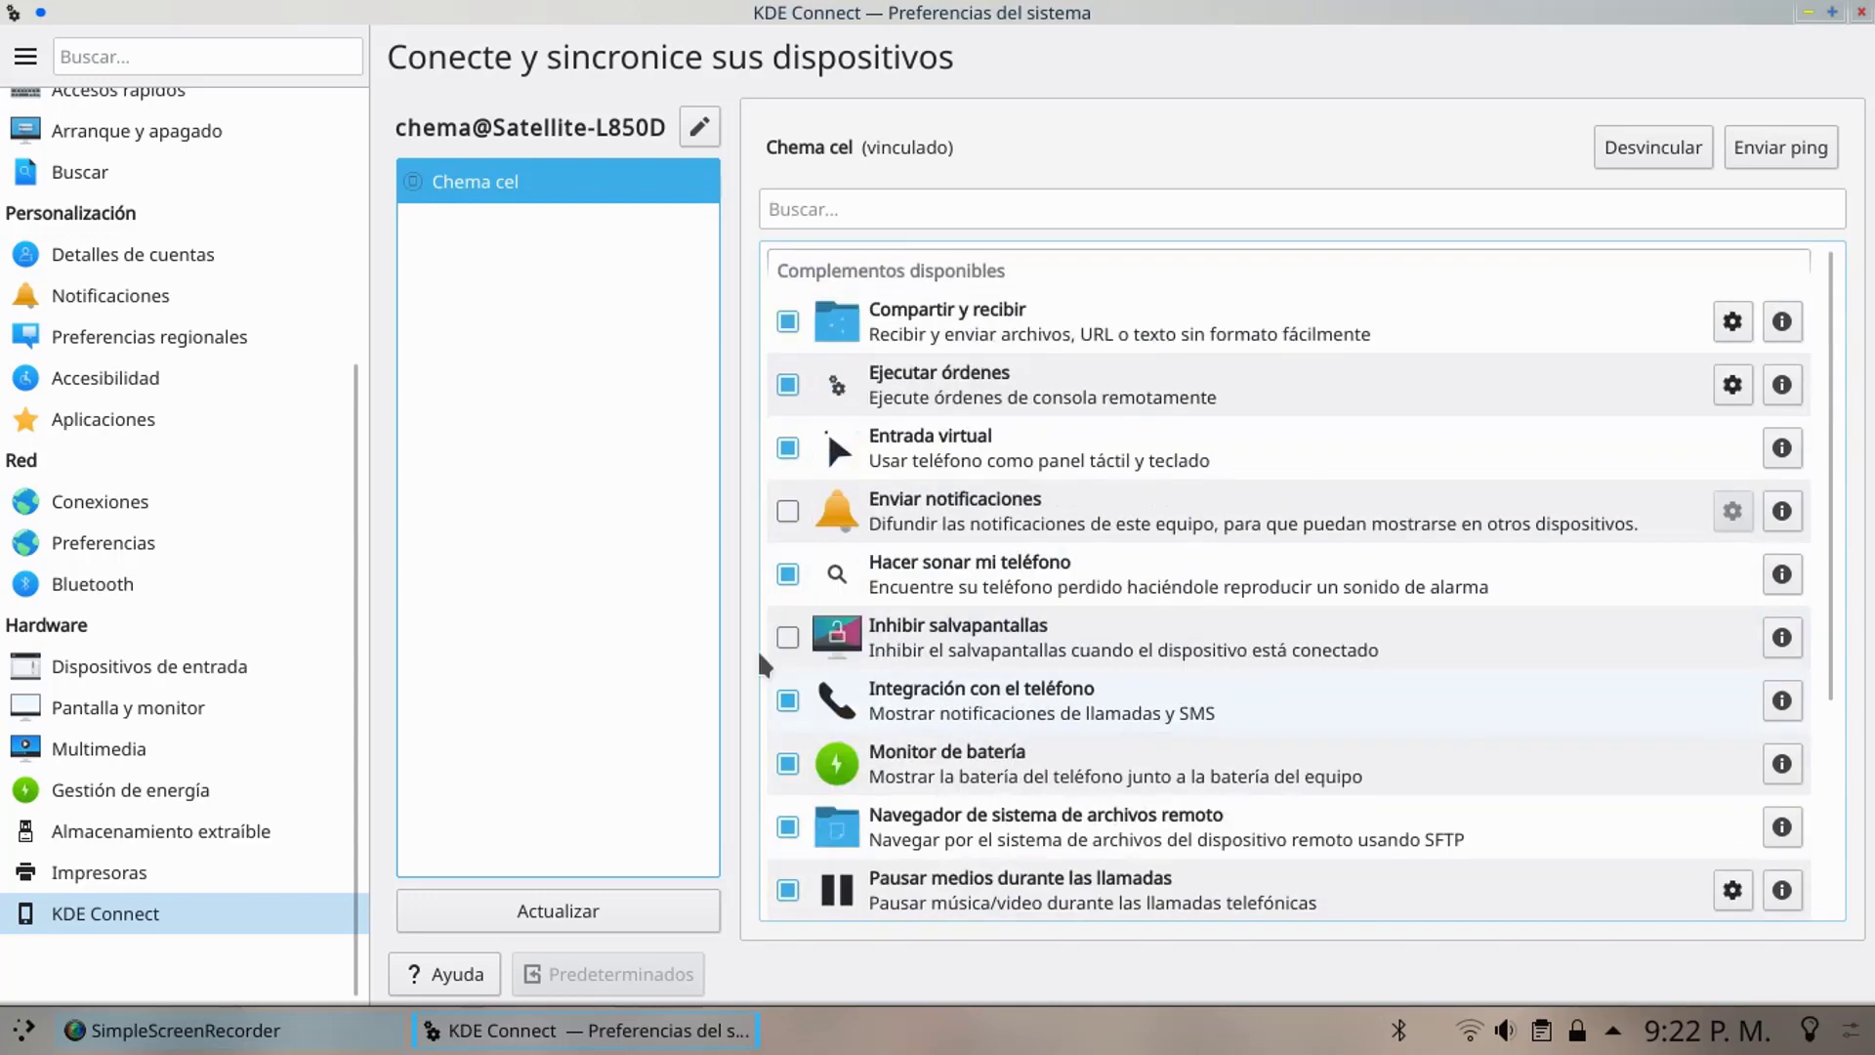
{"action": "scroll", "coordinate": [208, 476], "scroll_direction": "up", "scroll_amount": 6}
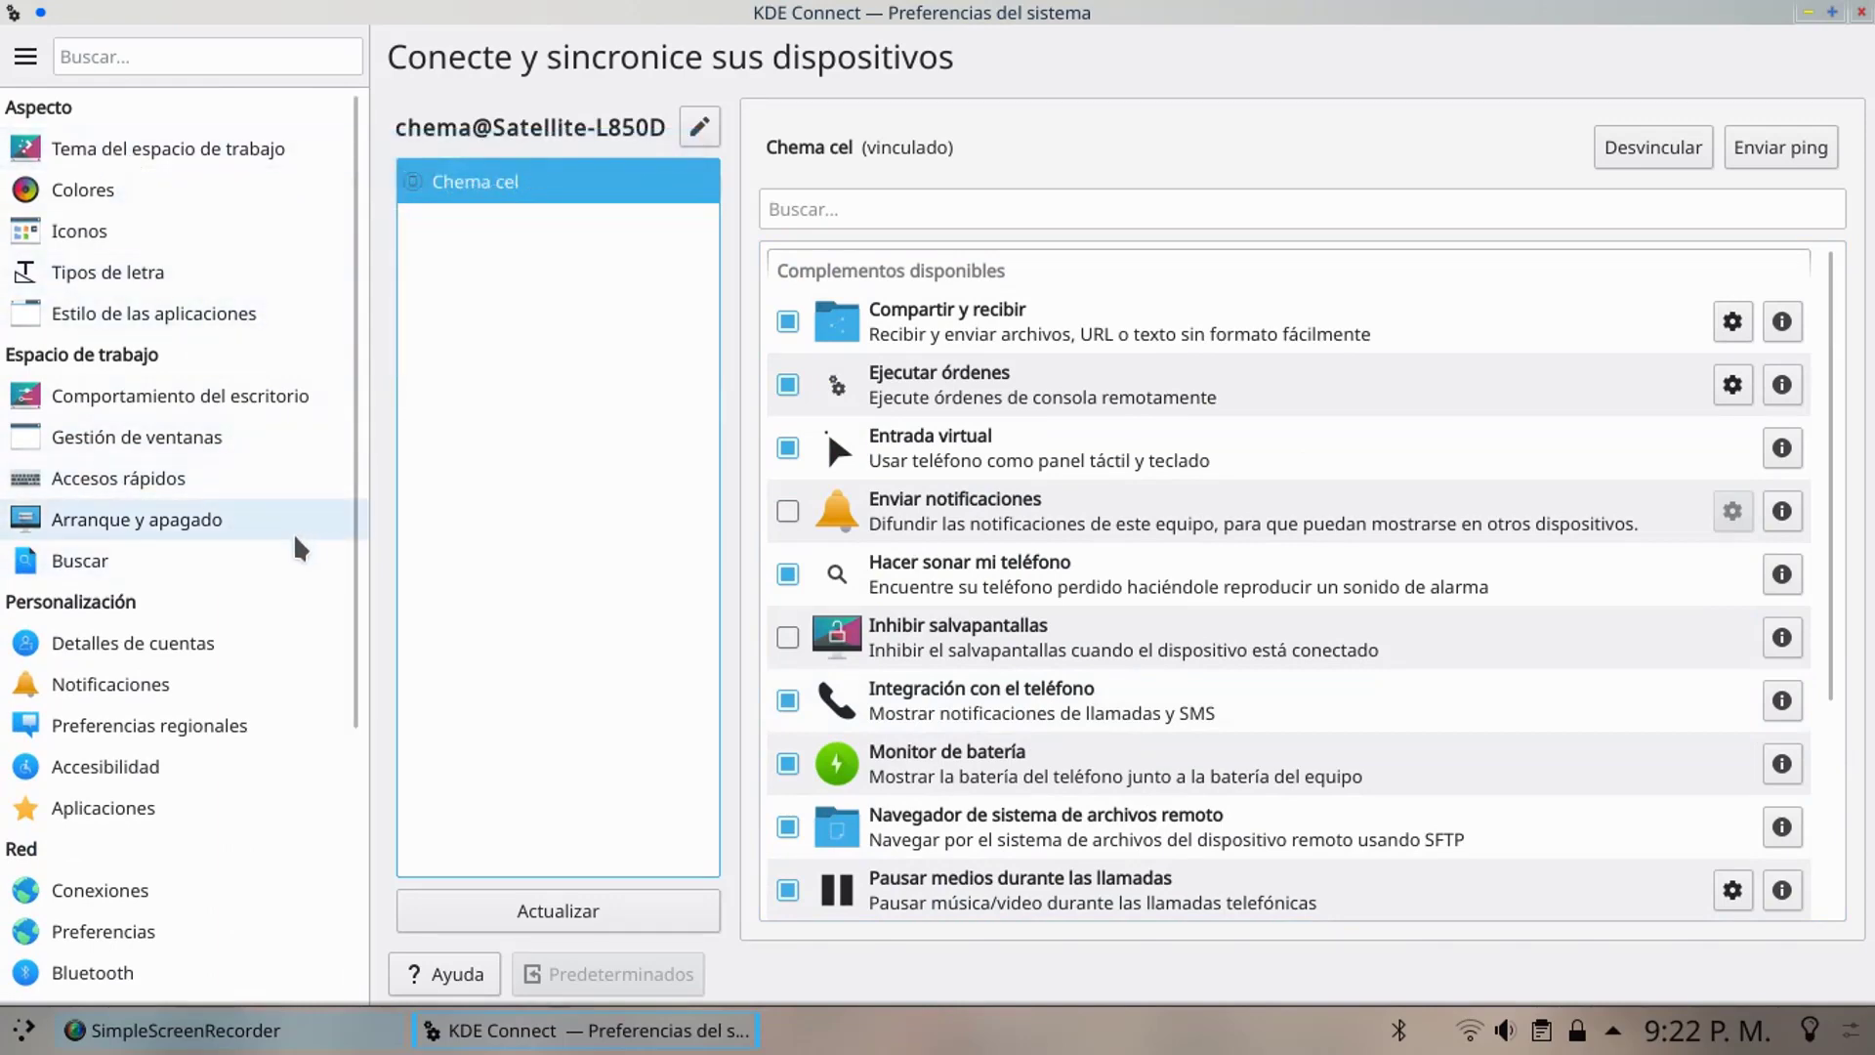
{"action": "scroll", "coordinate": [244, 555], "scroll_direction": "down", "scroll_amount": 4}
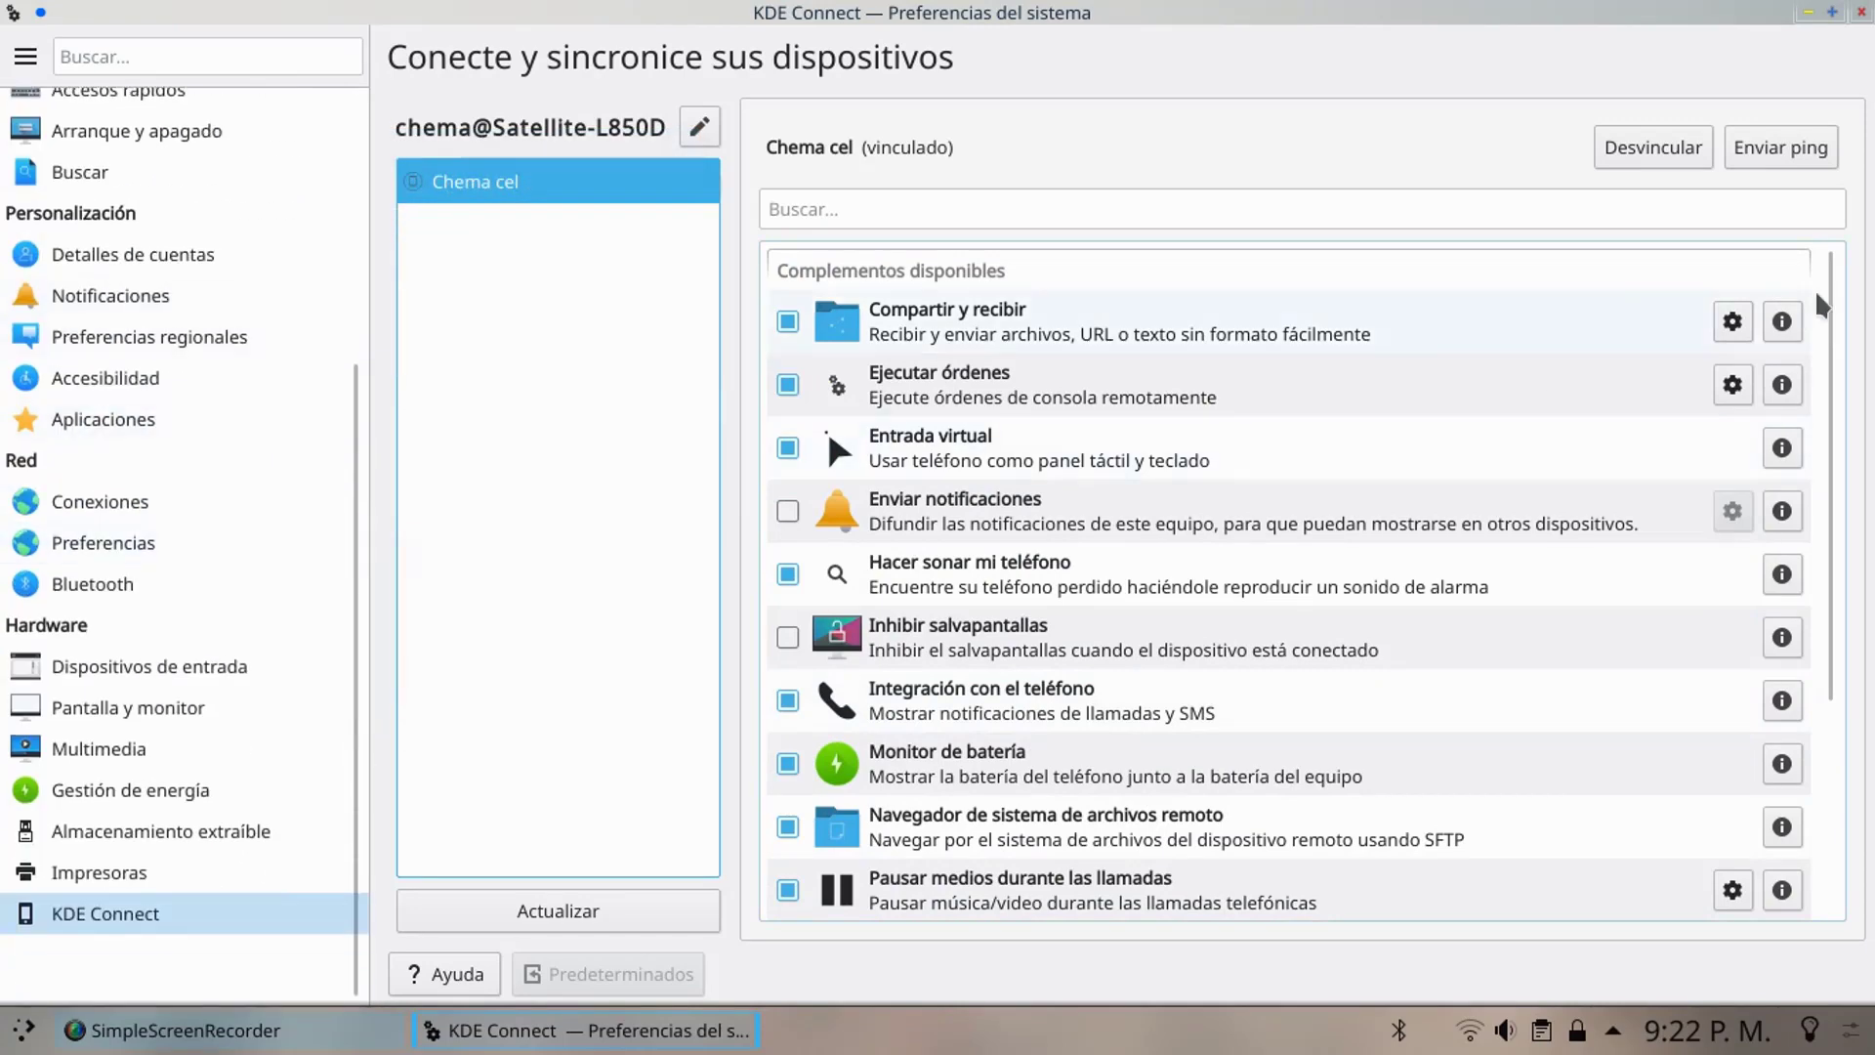
{"action": "scroll", "coordinate": [117, 615], "scroll_direction": "up", "scroll_amount": 4}
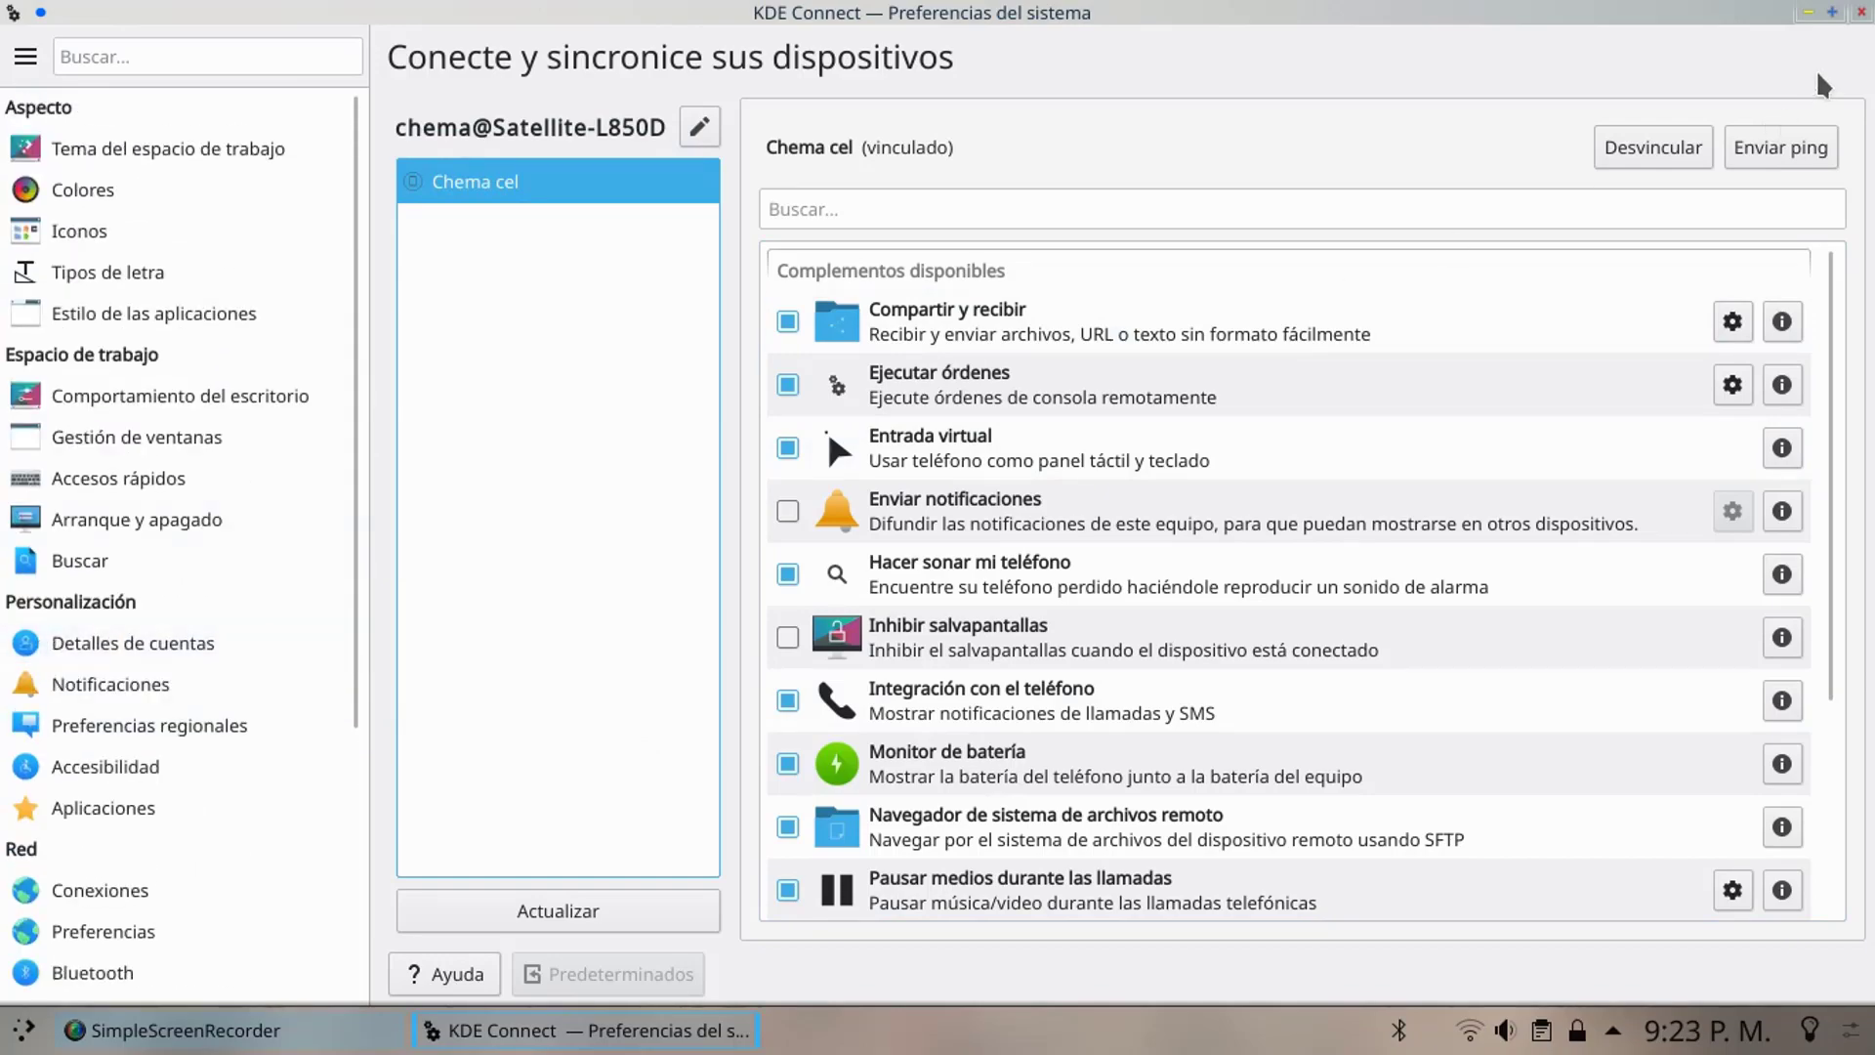
{"action": "left_click", "coordinate": [1862, 12]}
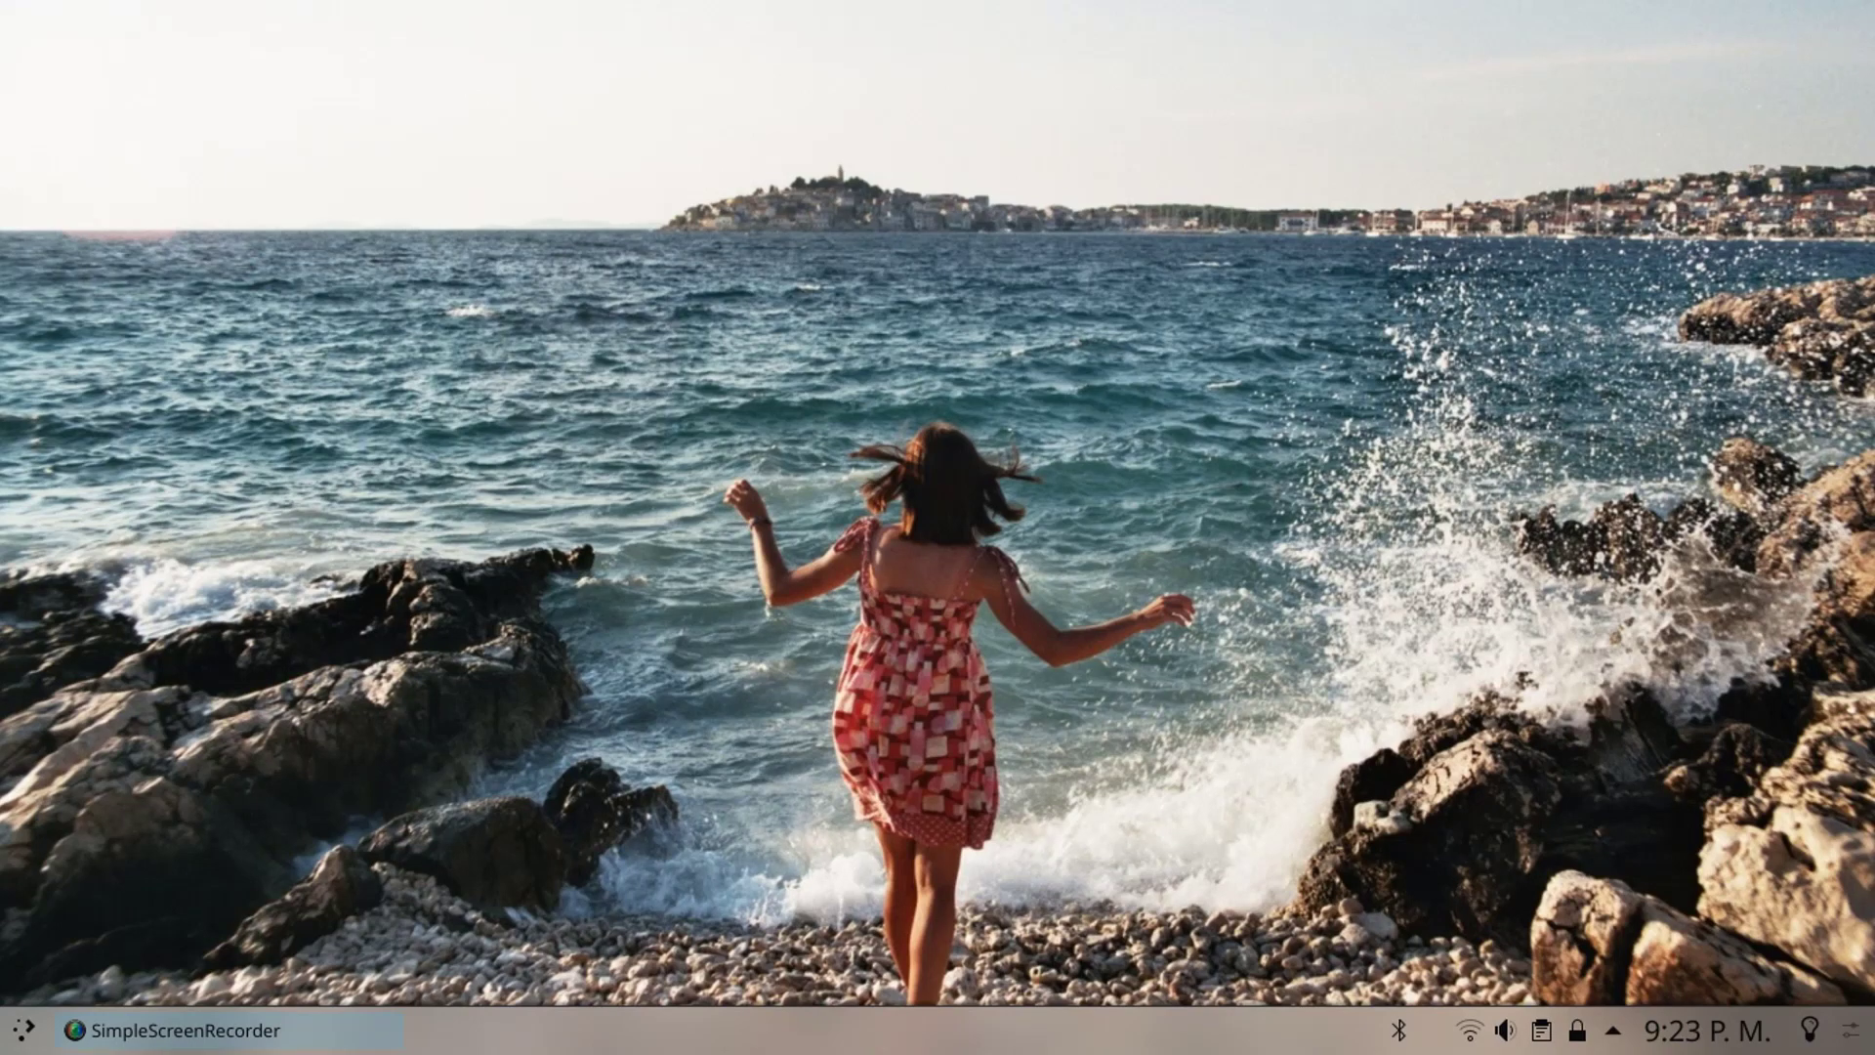
- Open the panel's configuration, inspect the options of its widgets such as Reloj digital and Bandeja del sistema, and close it
{"action": "right_click", "coordinate": [1091, 1031]}
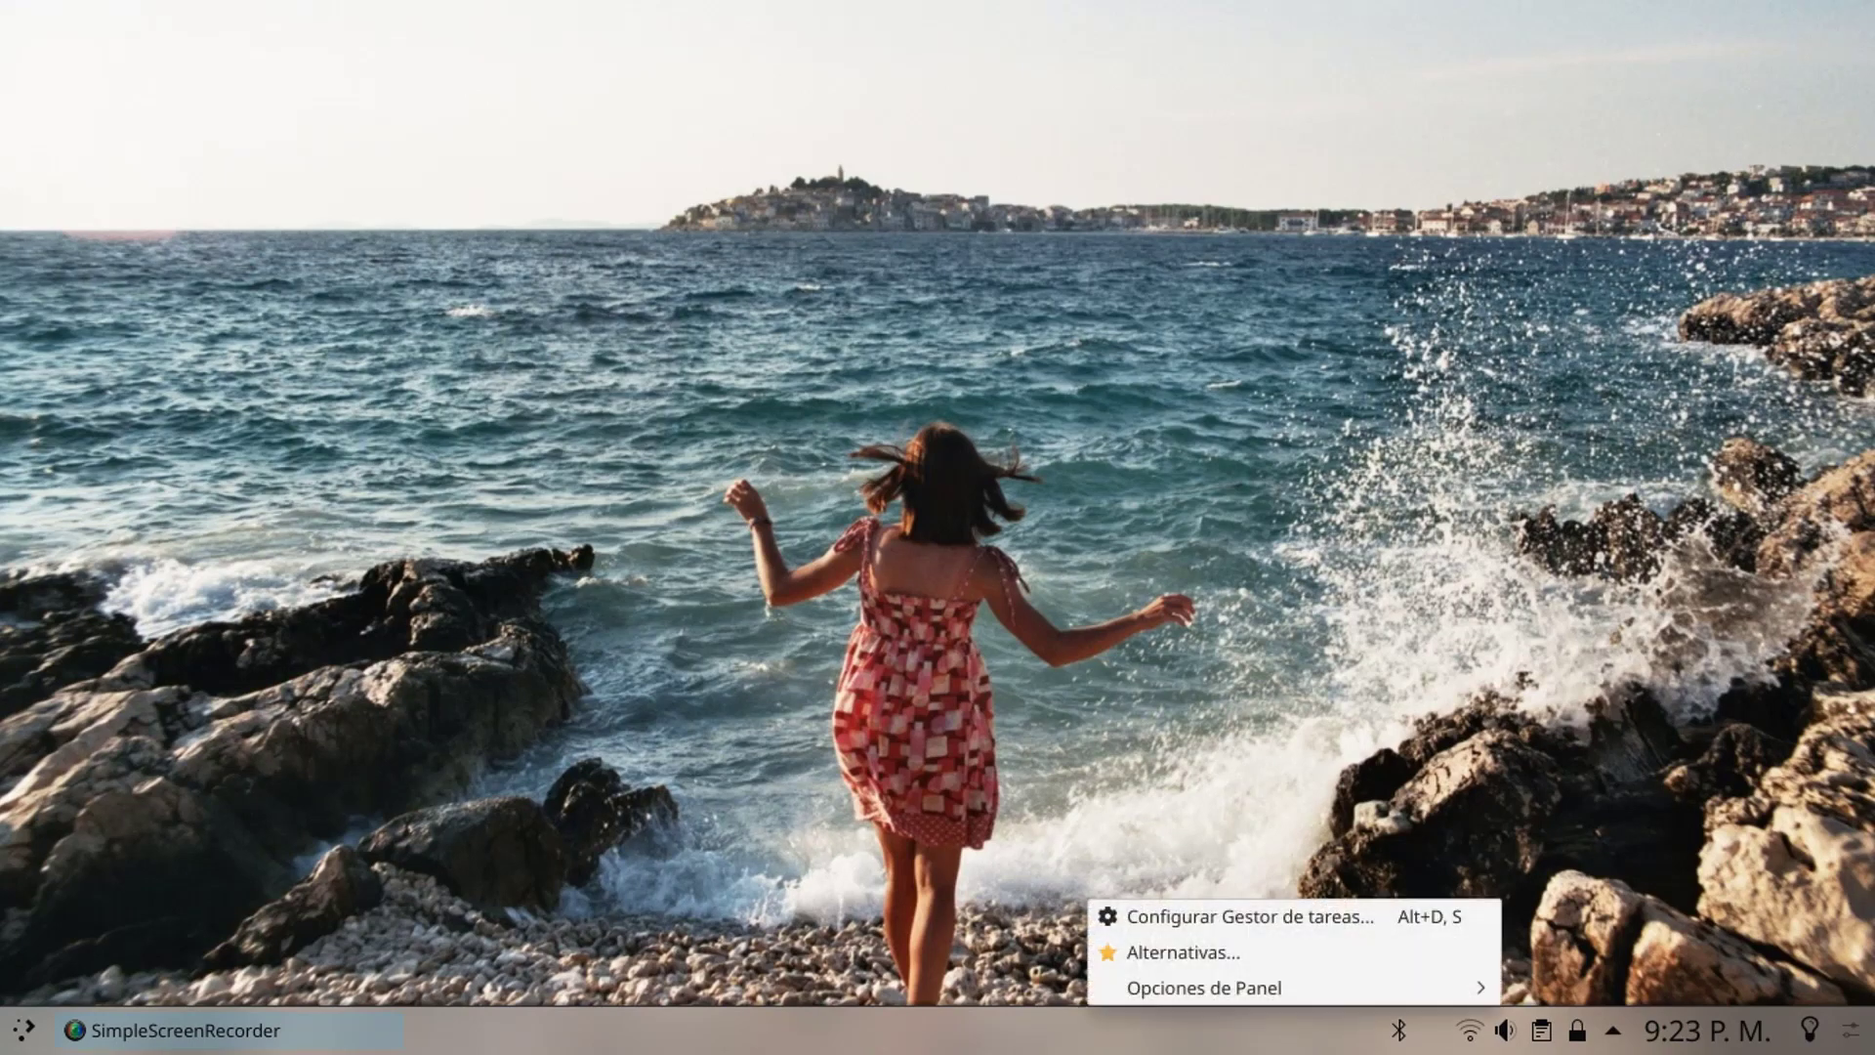
{"action": "mouse_move", "coordinate": [1204, 988]}
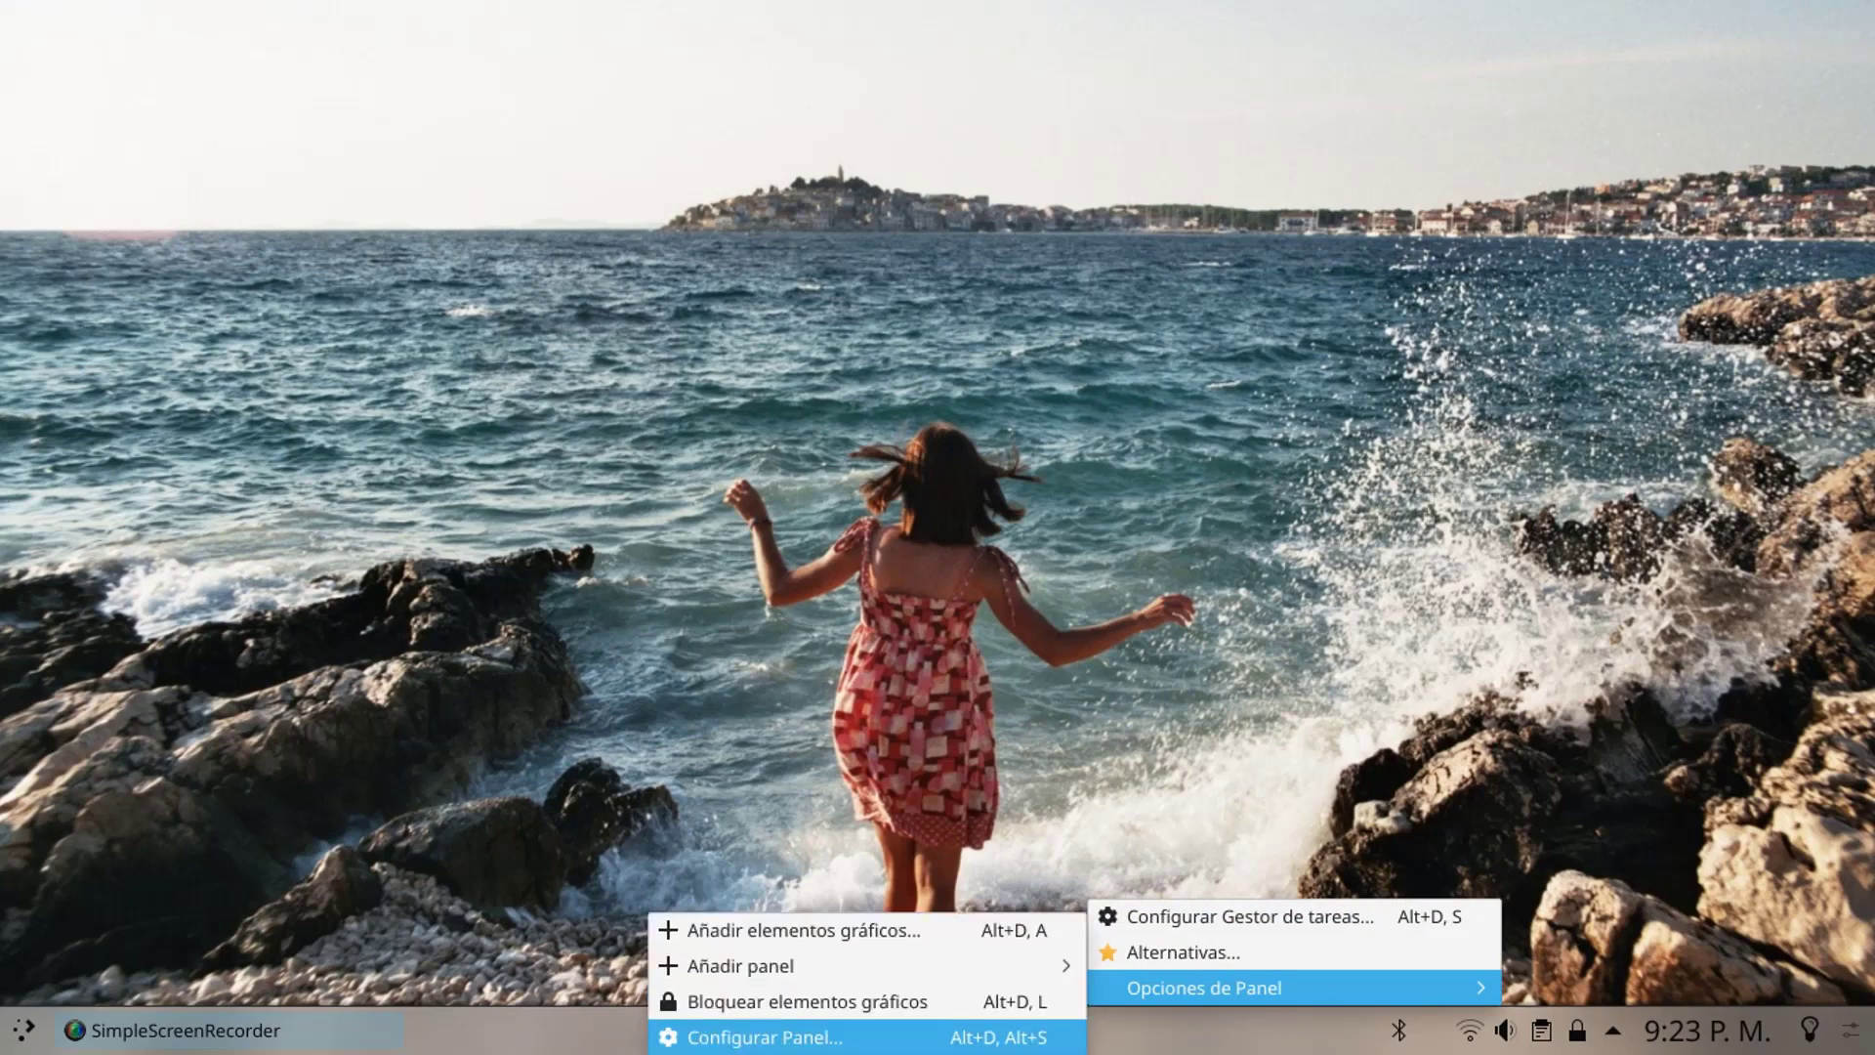
{"action": "left_click", "coordinate": [747, 1036]}
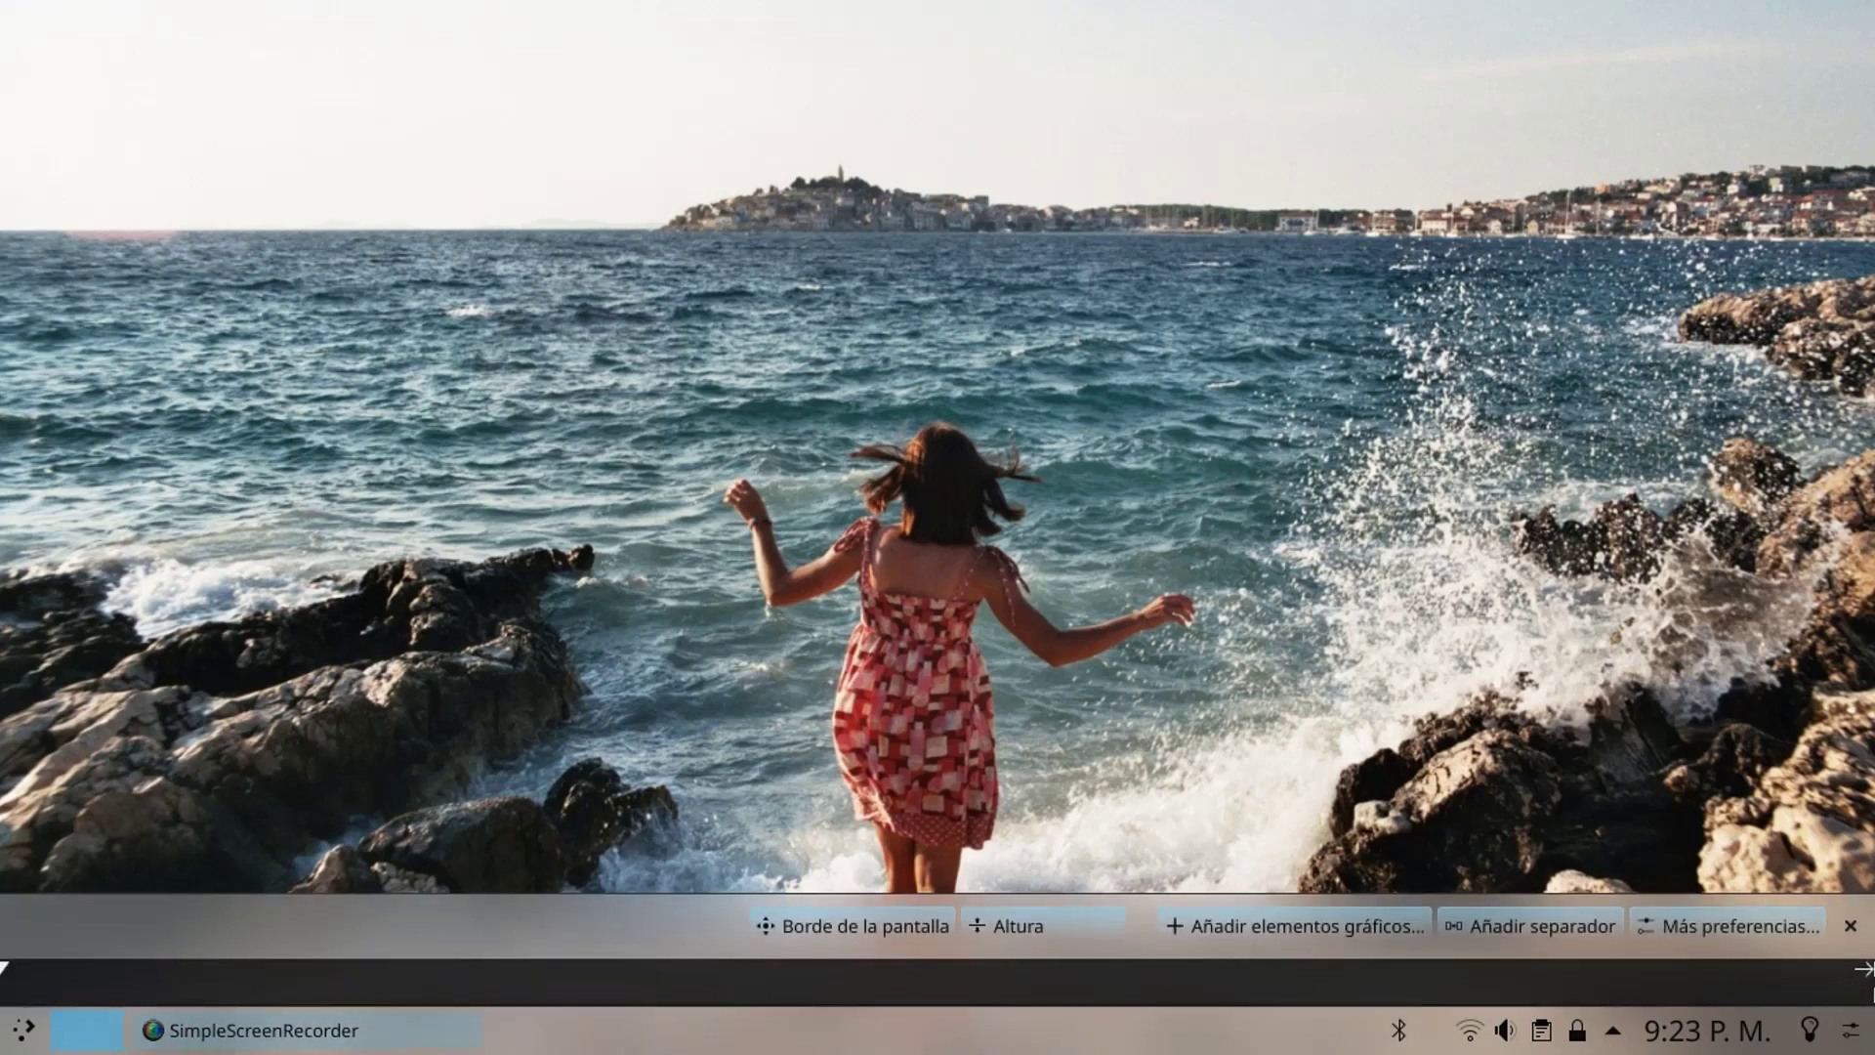
{"action": "mouse_move", "coordinate": [747, 1030]}
{"action": "mouse_move", "coordinate": [1504, 1029]}
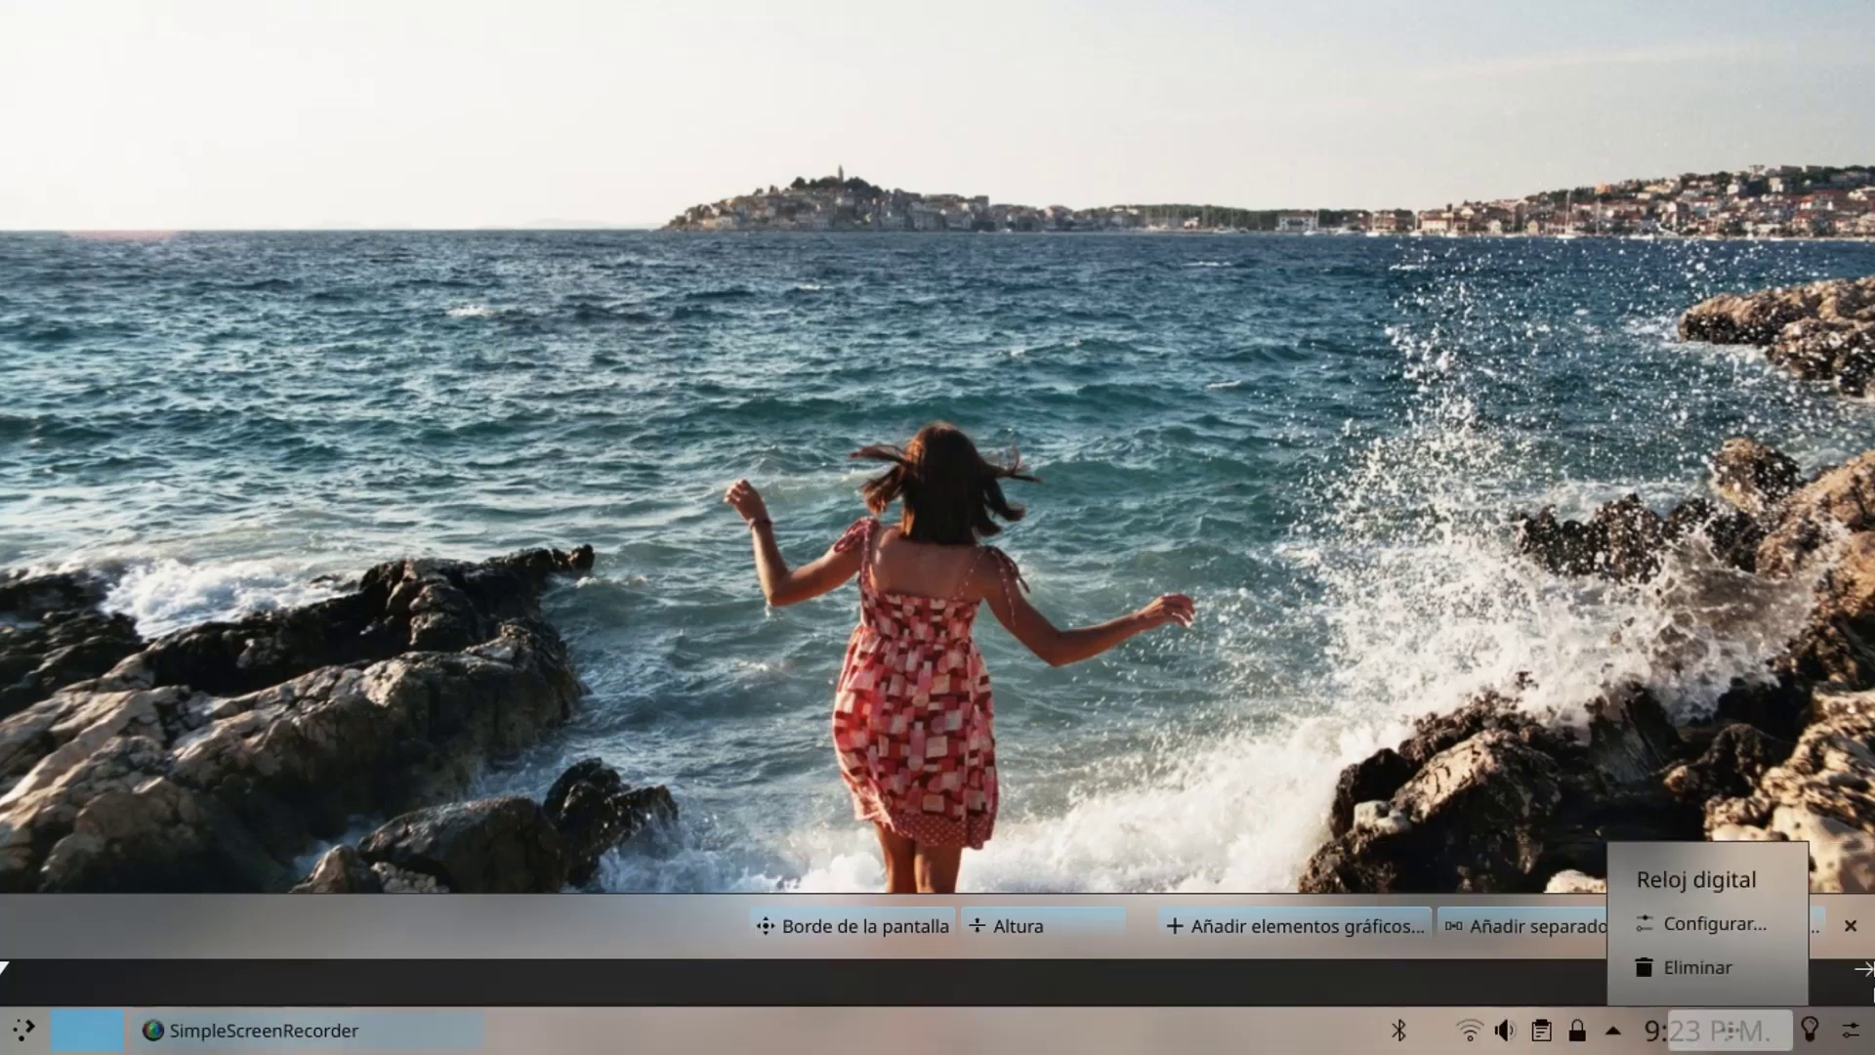
{"action": "mouse_move", "coordinate": [1704, 1029]}
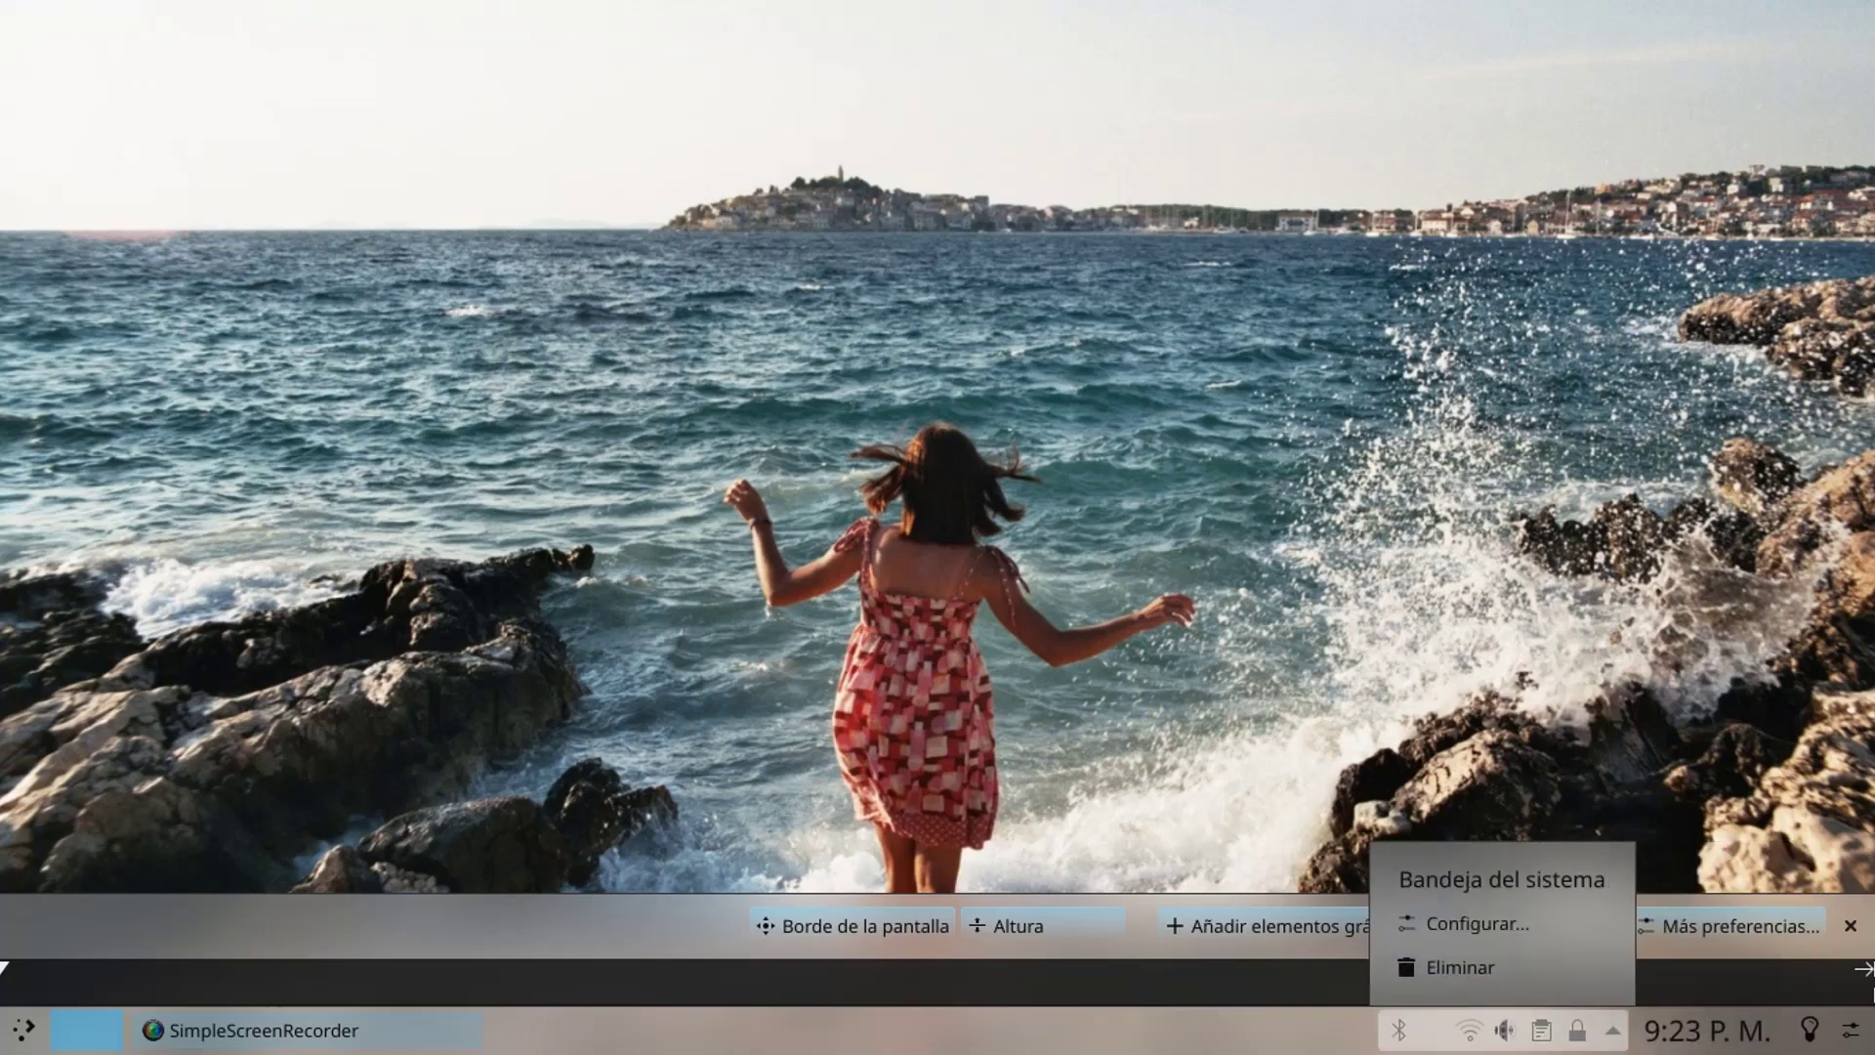
{"action": "mouse_move", "coordinate": [87, 1029]}
{"action": "mouse_move", "coordinate": [24, 1030]}
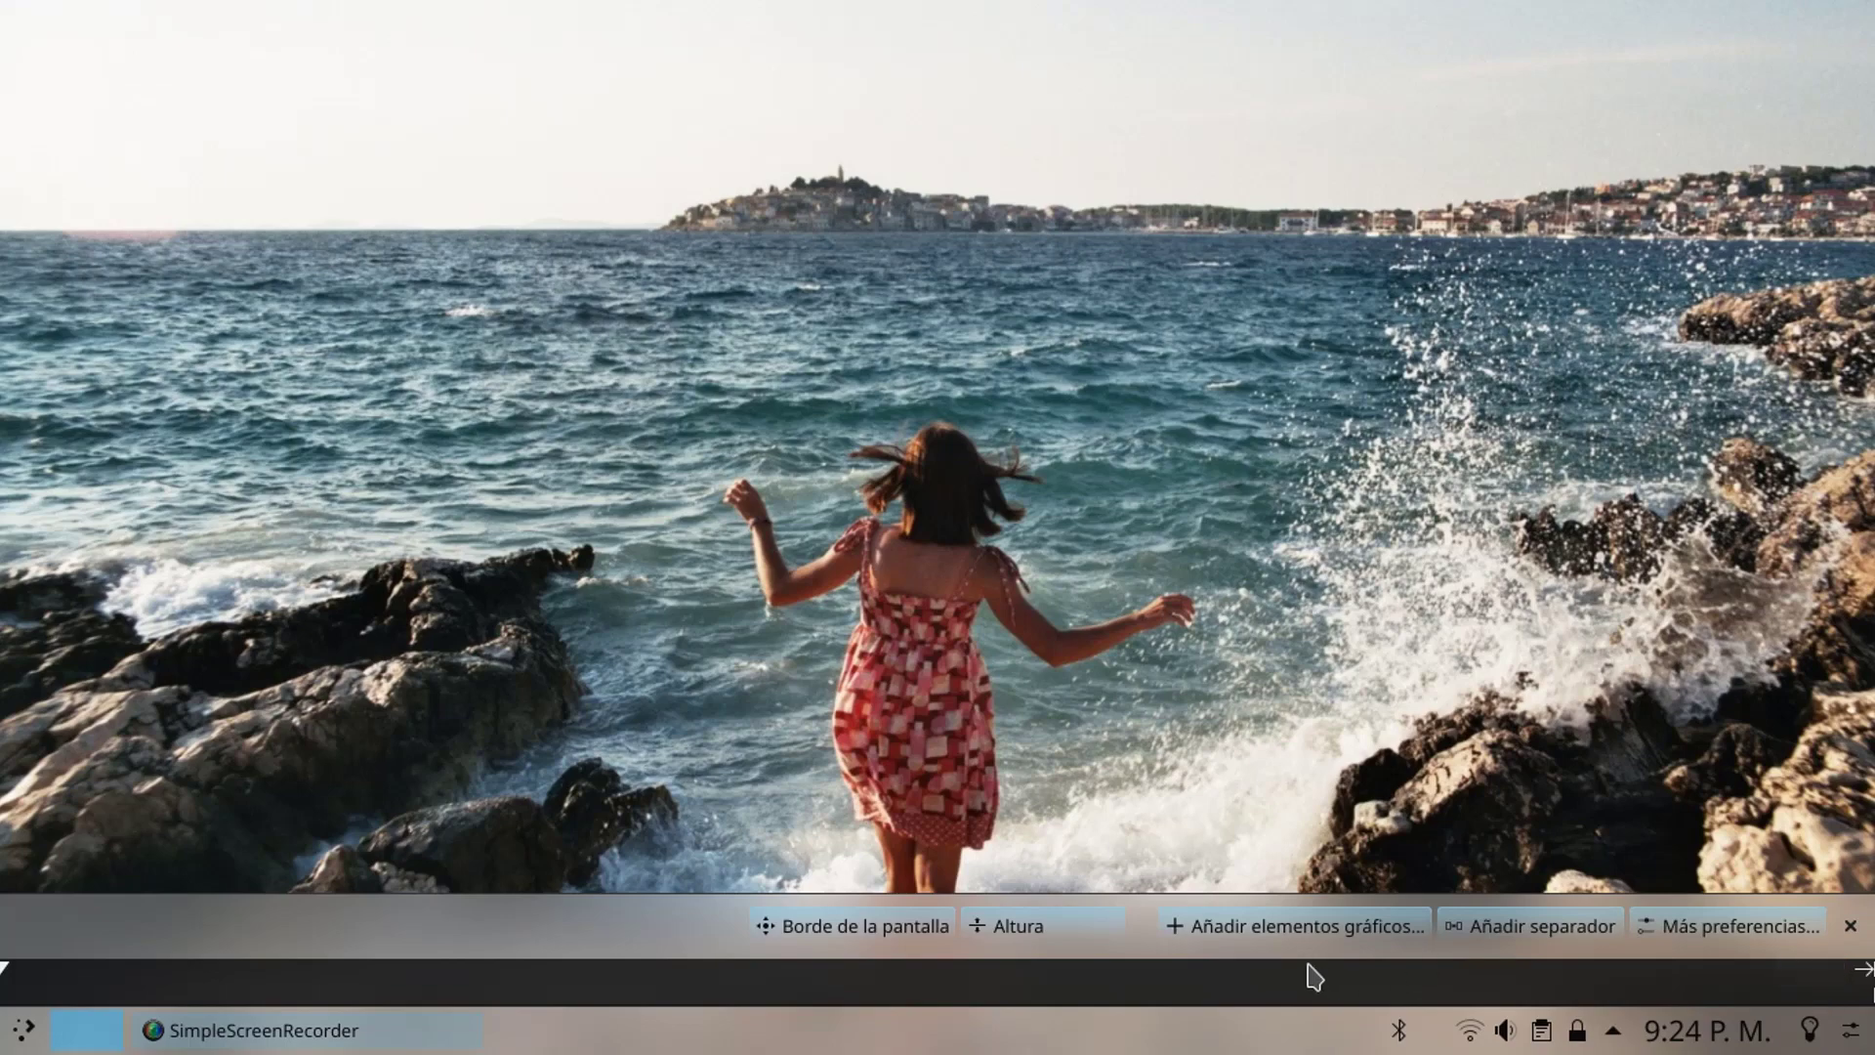
{"action": "left_click", "coordinate": [1850, 926]}
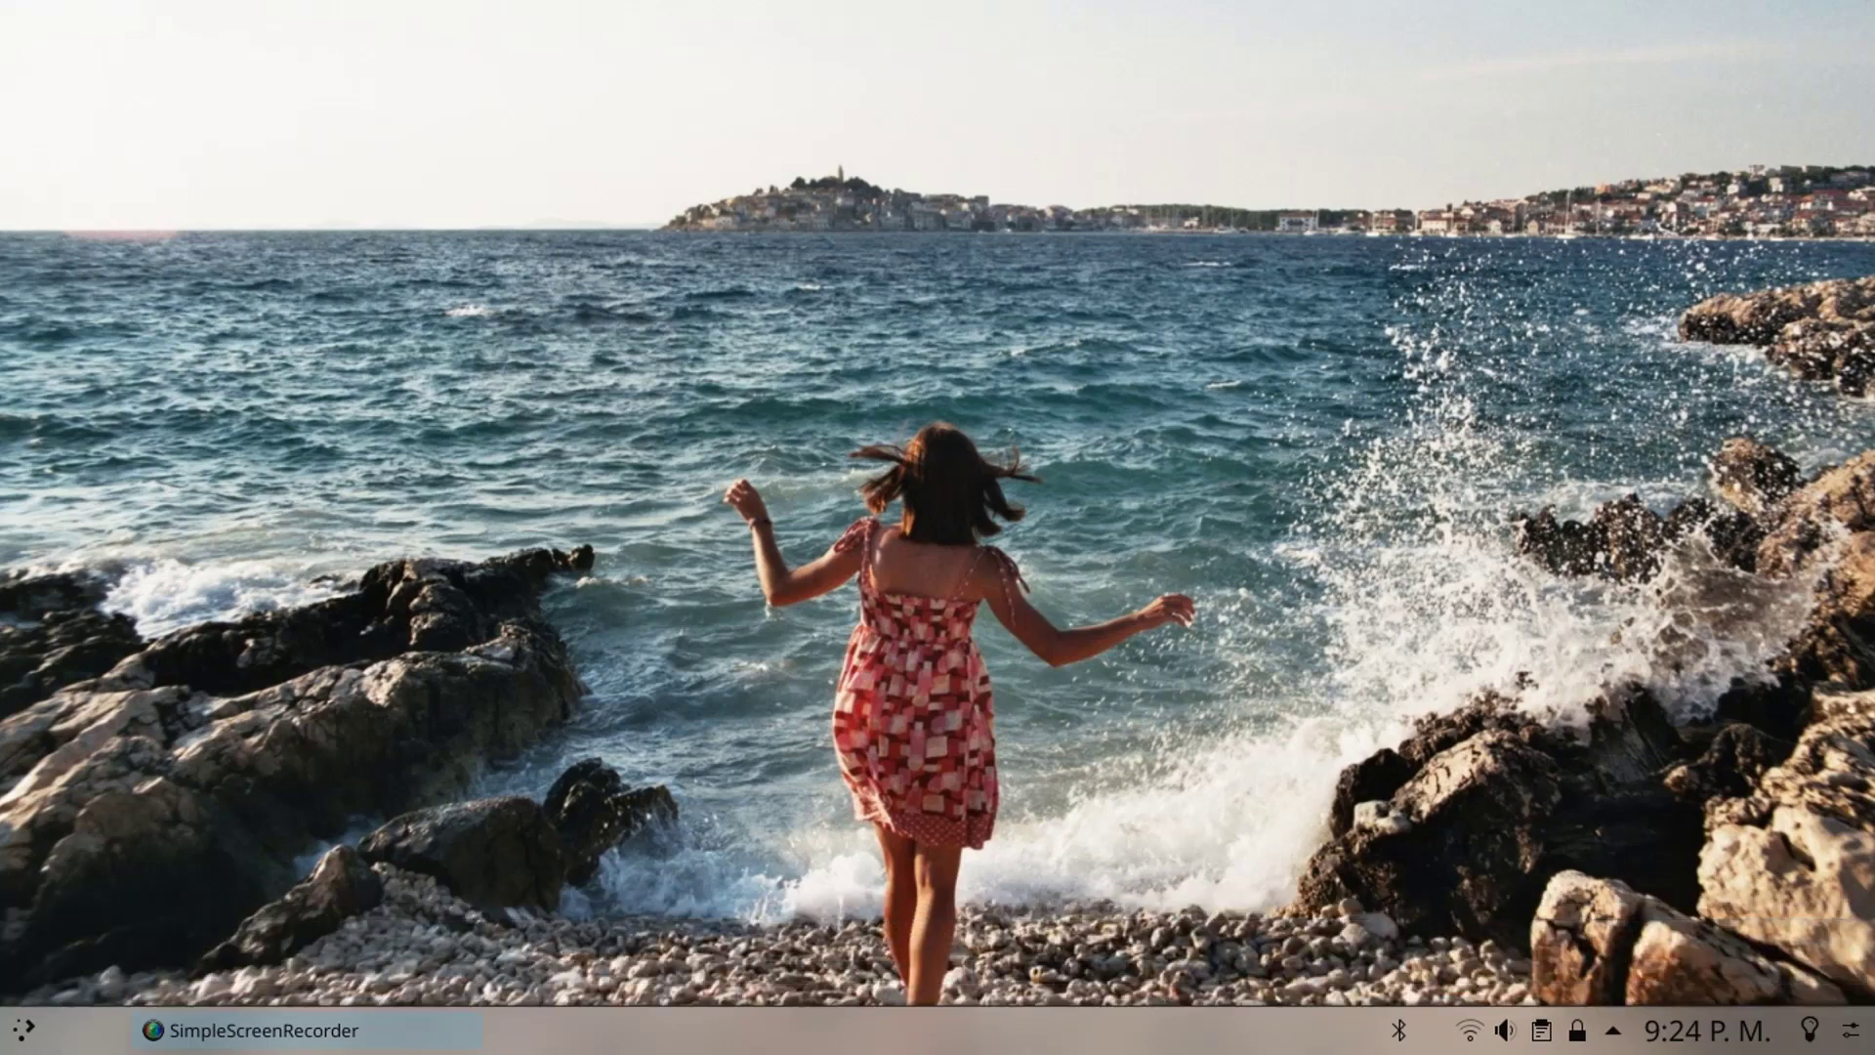
- Open the Elementos gráficos explorer and browse the available desktop widgets down to the end of the list
{"action": "key", "text": "Down"}
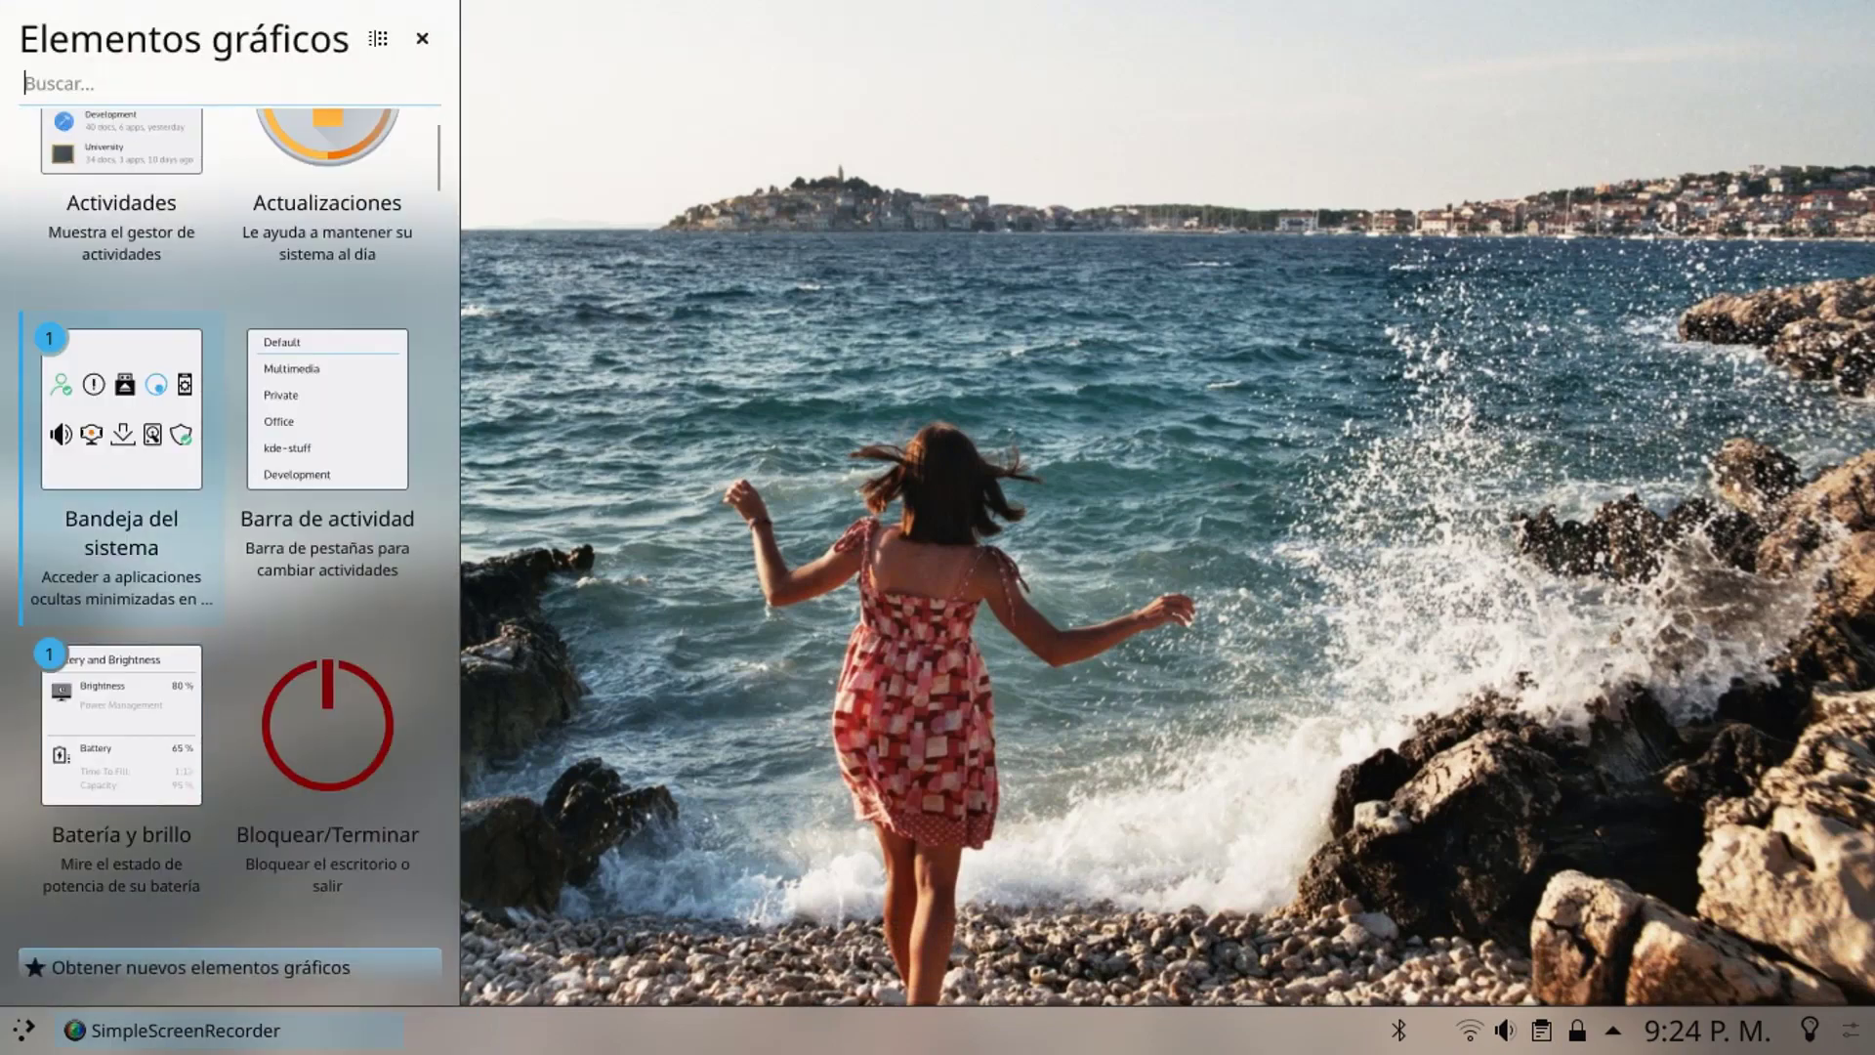
{"action": "key", "text": "Down"}
{"action": "key", "text": "Down"}
{"action": "key", "text": "Down"}
{"action": "key", "text": "Down"}
{"action": "key", "text": "Down"}
{"action": "key", "text": "Down"}
{"action": "key", "text": "Down"}
{"action": "key", "text": "Down"}
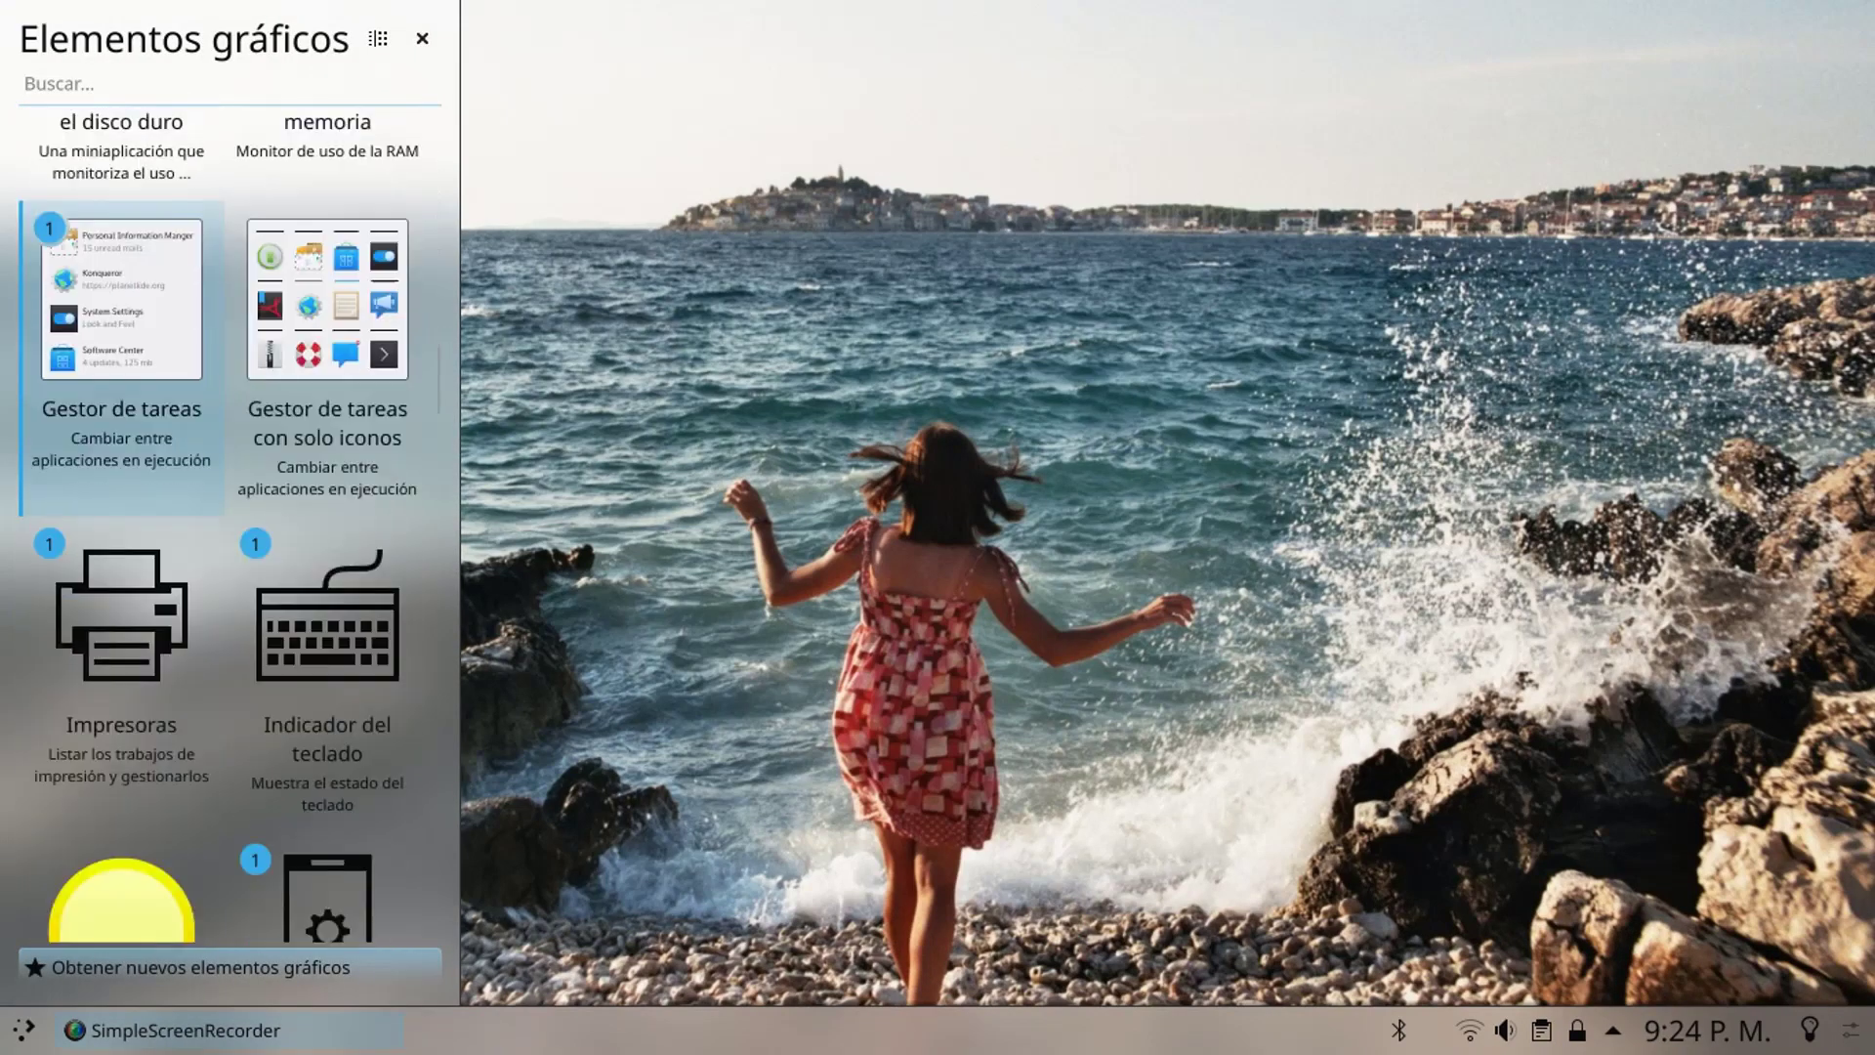
{"action": "key", "text": "Down"}
{"action": "key", "text": "Down"}
{"action": "key", "text": "Down"}
{"action": "key", "text": "Down"}
{"action": "key", "text": "Down"}
{"action": "key", "text": "Down"}
{"action": "key", "text": "Down"}
{"action": "key", "text": "Down"}
{"action": "key", "text": "Down"}
{"action": "key", "text": "Down"}
{"action": "key", "text": "Down"}
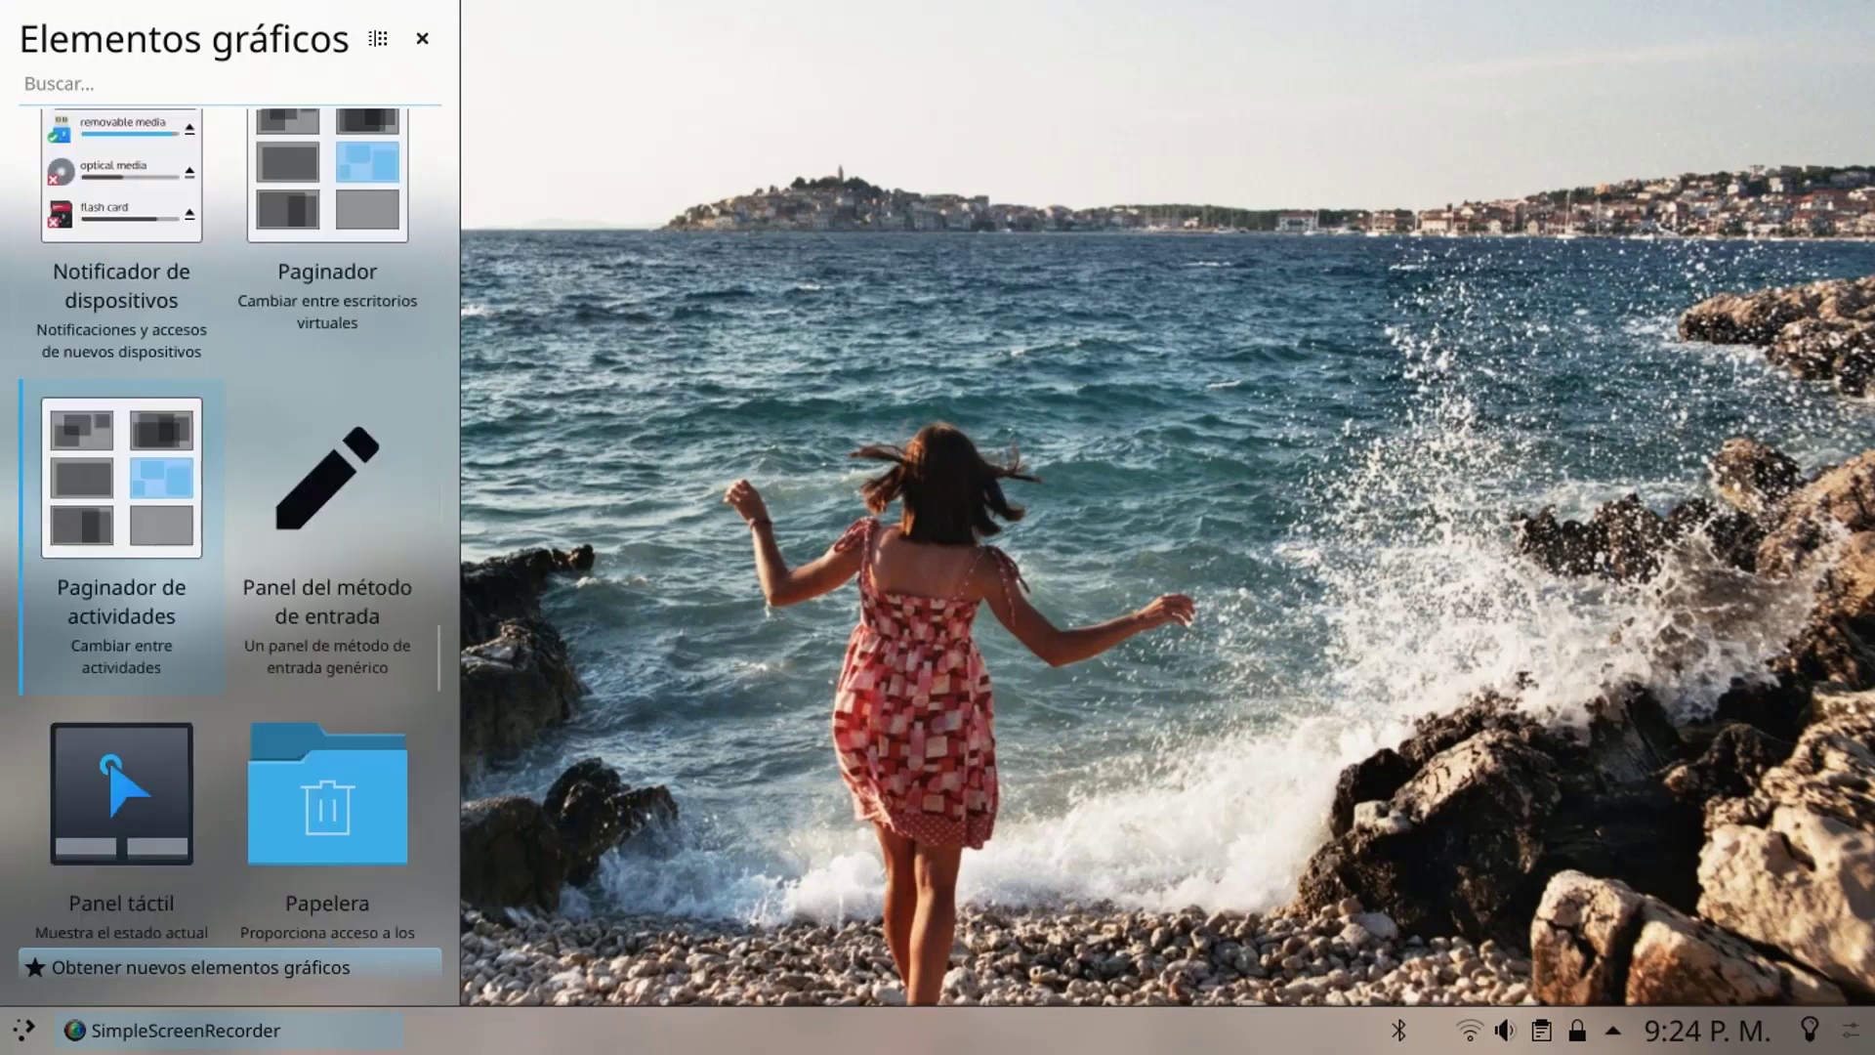
{"action": "key", "text": "Down"}
{"action": "key", "text": "Down"}
{"action": "key", "text": "Down"}
{"action": "key", "text": "Down"}
{"action": "key", "text": "Down"}
{"action": "key", "text": "Down"}
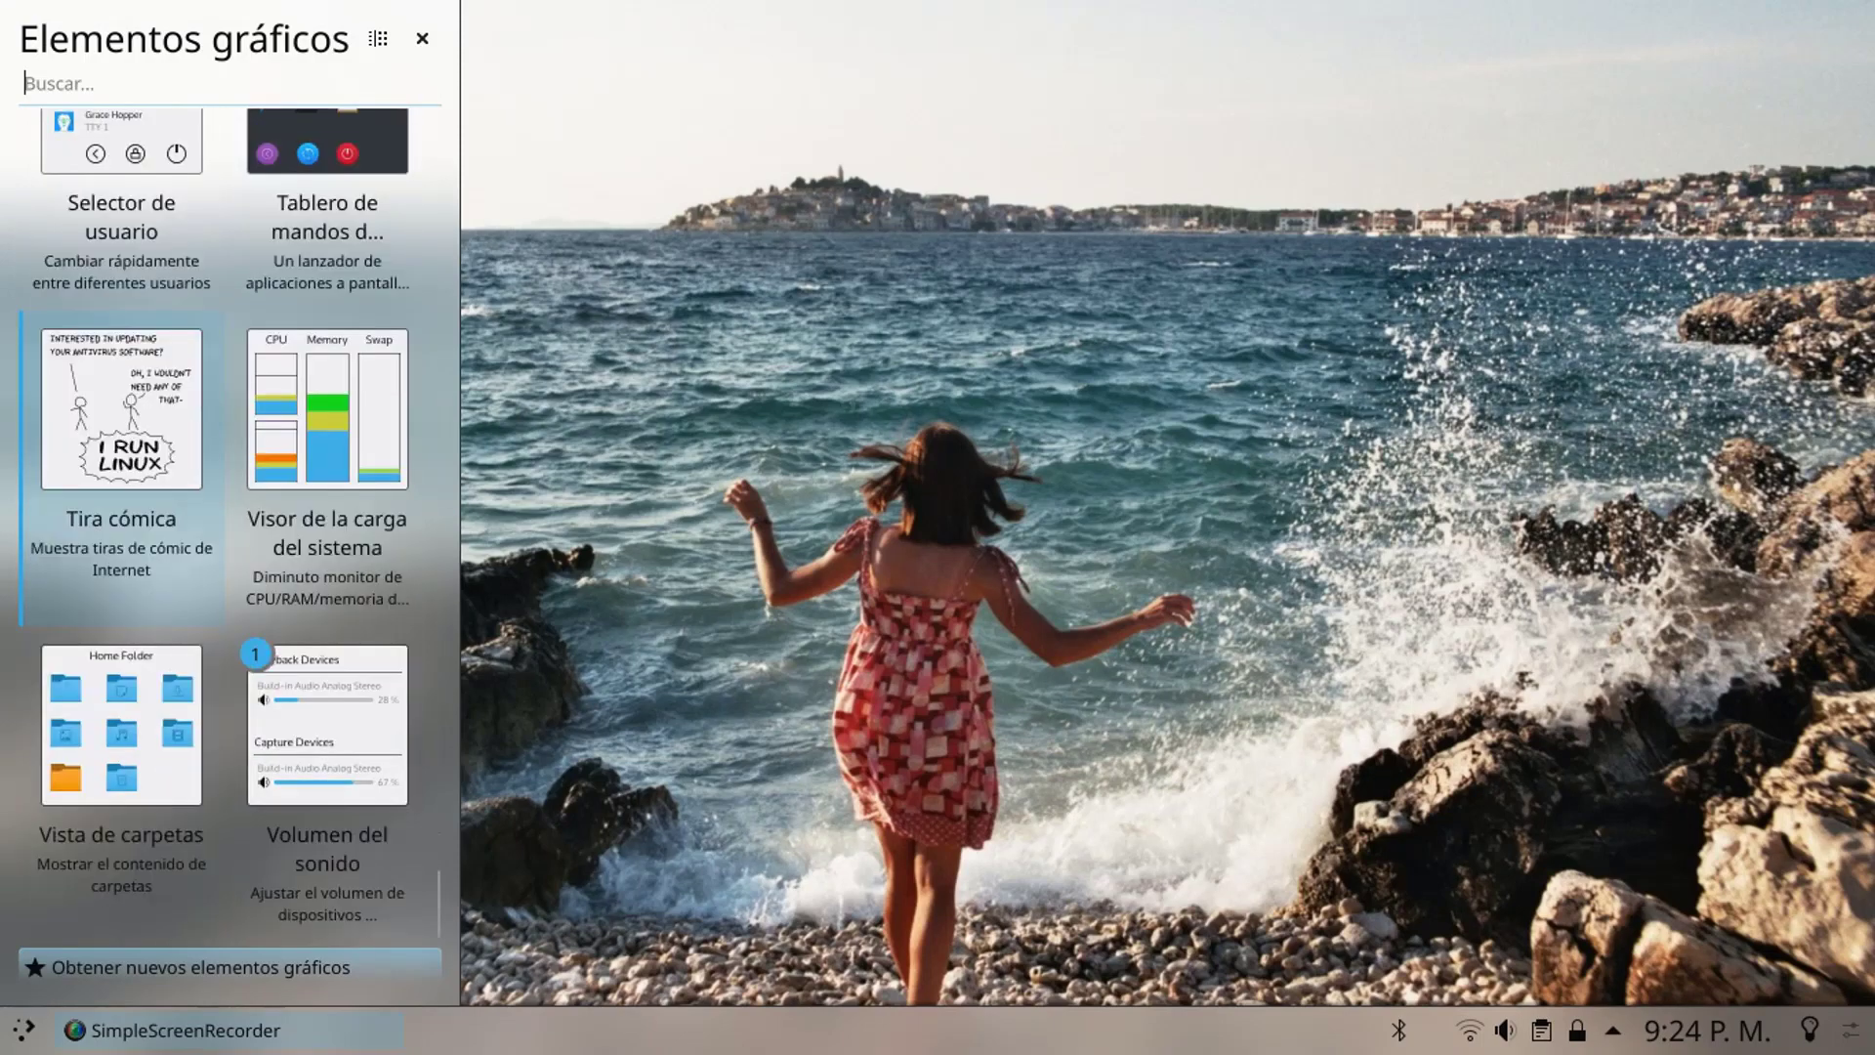
{"action": "key", "text": "Down"}
{"action": "key", "text": "Down"}
{"action": "key", "text": "Down"}
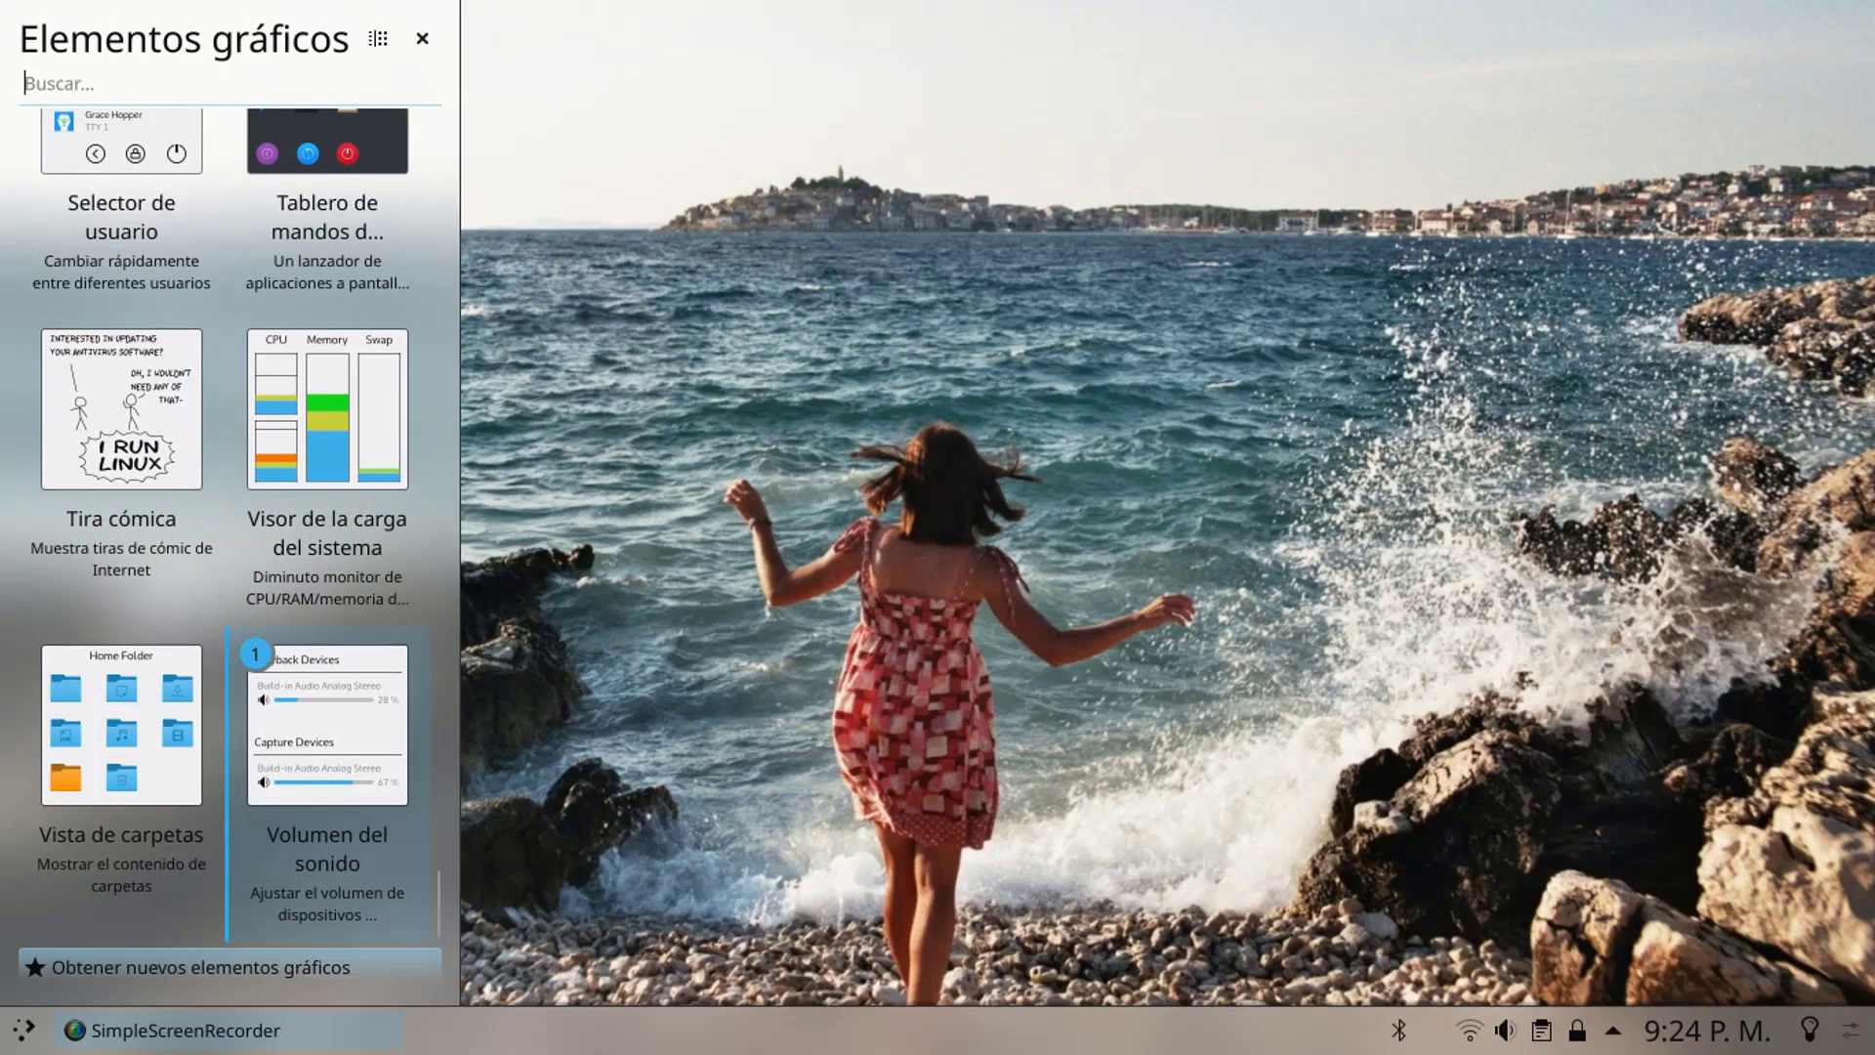
- Look back up through the widget list from Volumen del sonido, past Selector de color, Redes and Notas, to Navegador web
{"action": "key", "text": "Up"}
{"action": "key", "text": "Up"}
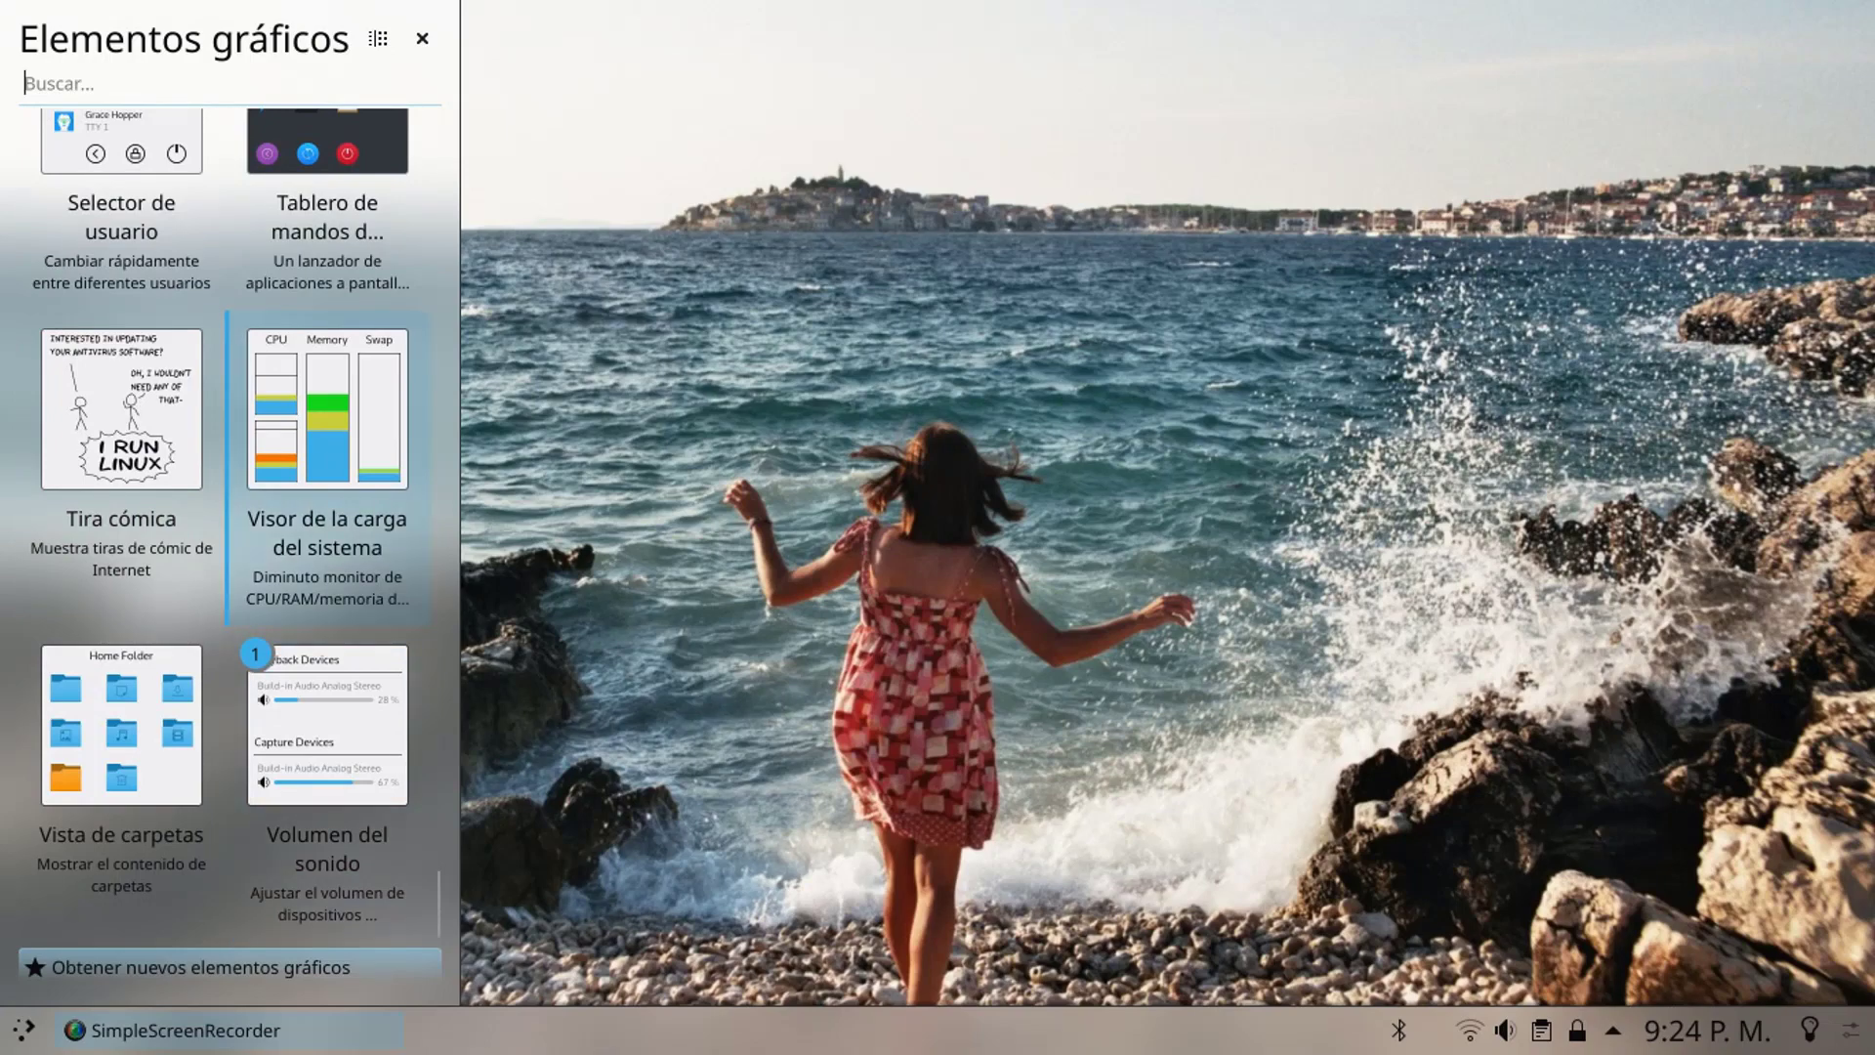
{"action": "key", "text": "Left"}
{"action": "key", "text": "Up"}
{"action": "key", "text": "Up"}
{"action": "key", "text": "Right"}
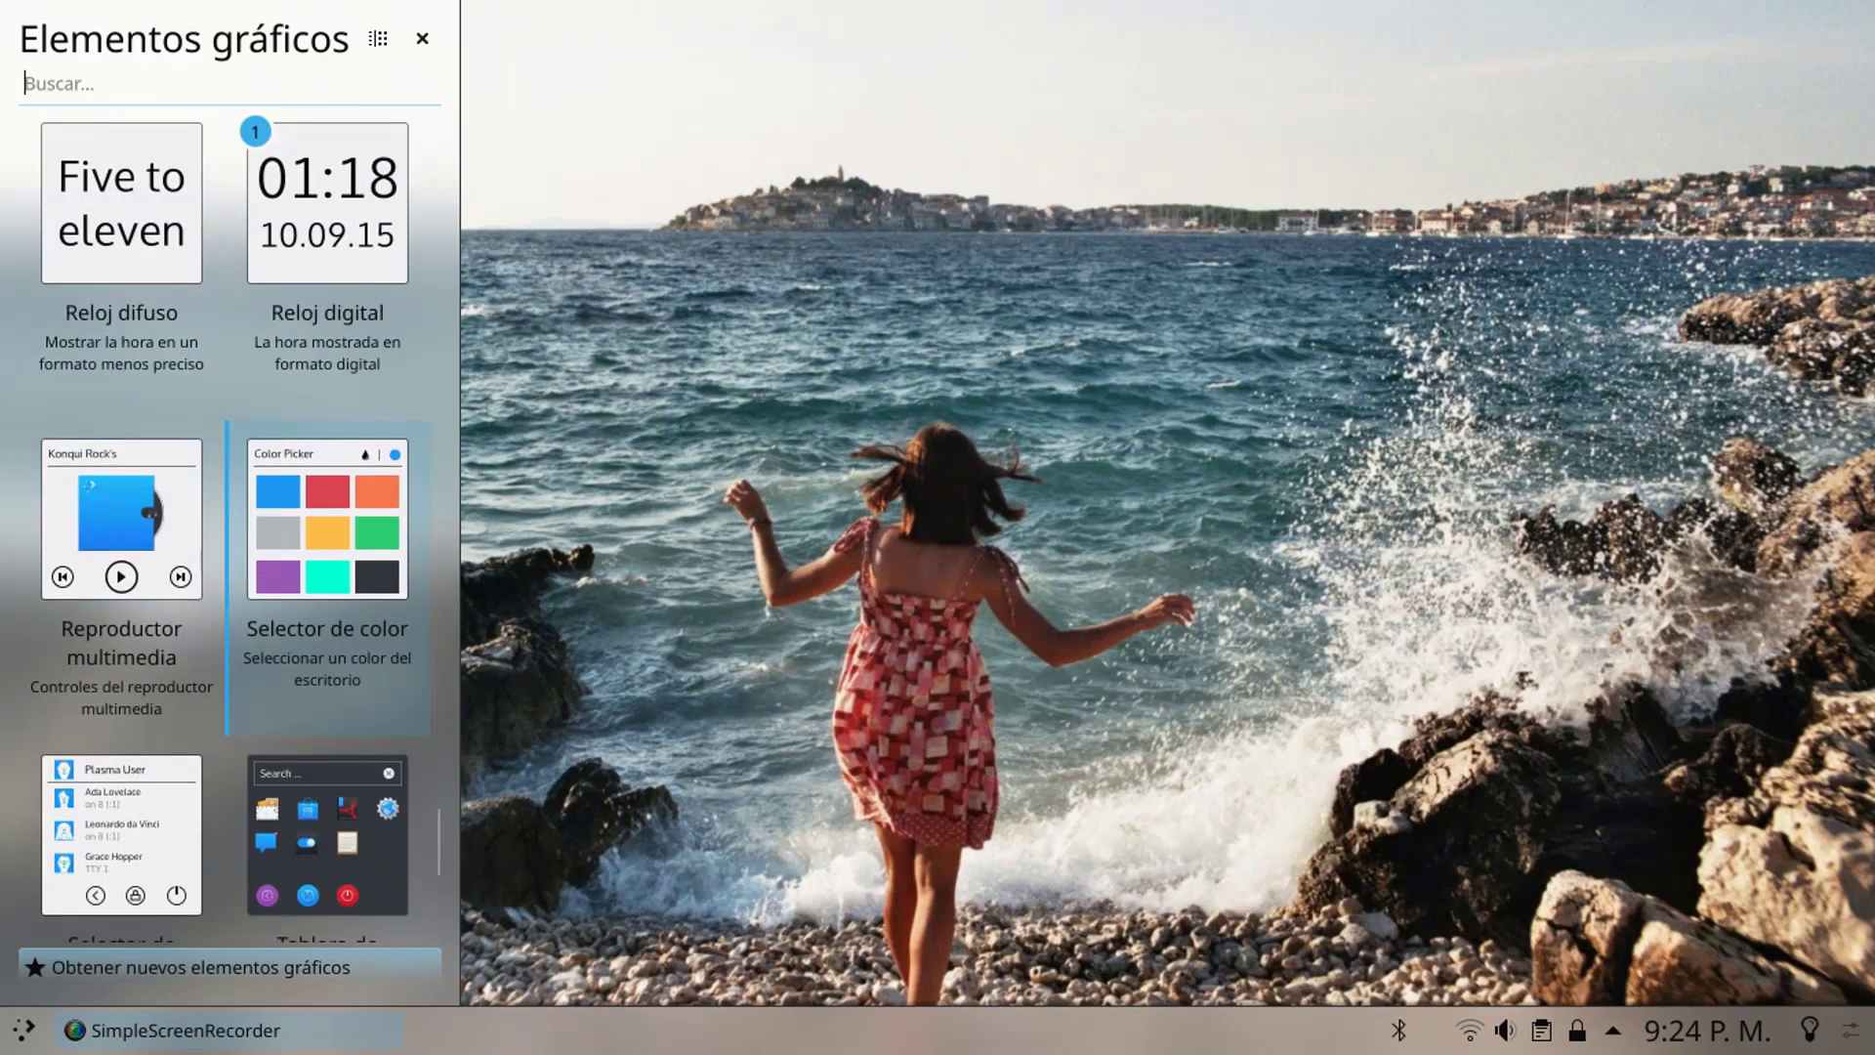
{"action": "key", "text": "Left"}
{"action": "key", "text": "Up"}
{"action": "key", "text": "Up"}
{"action": "key", "text": "Up"}
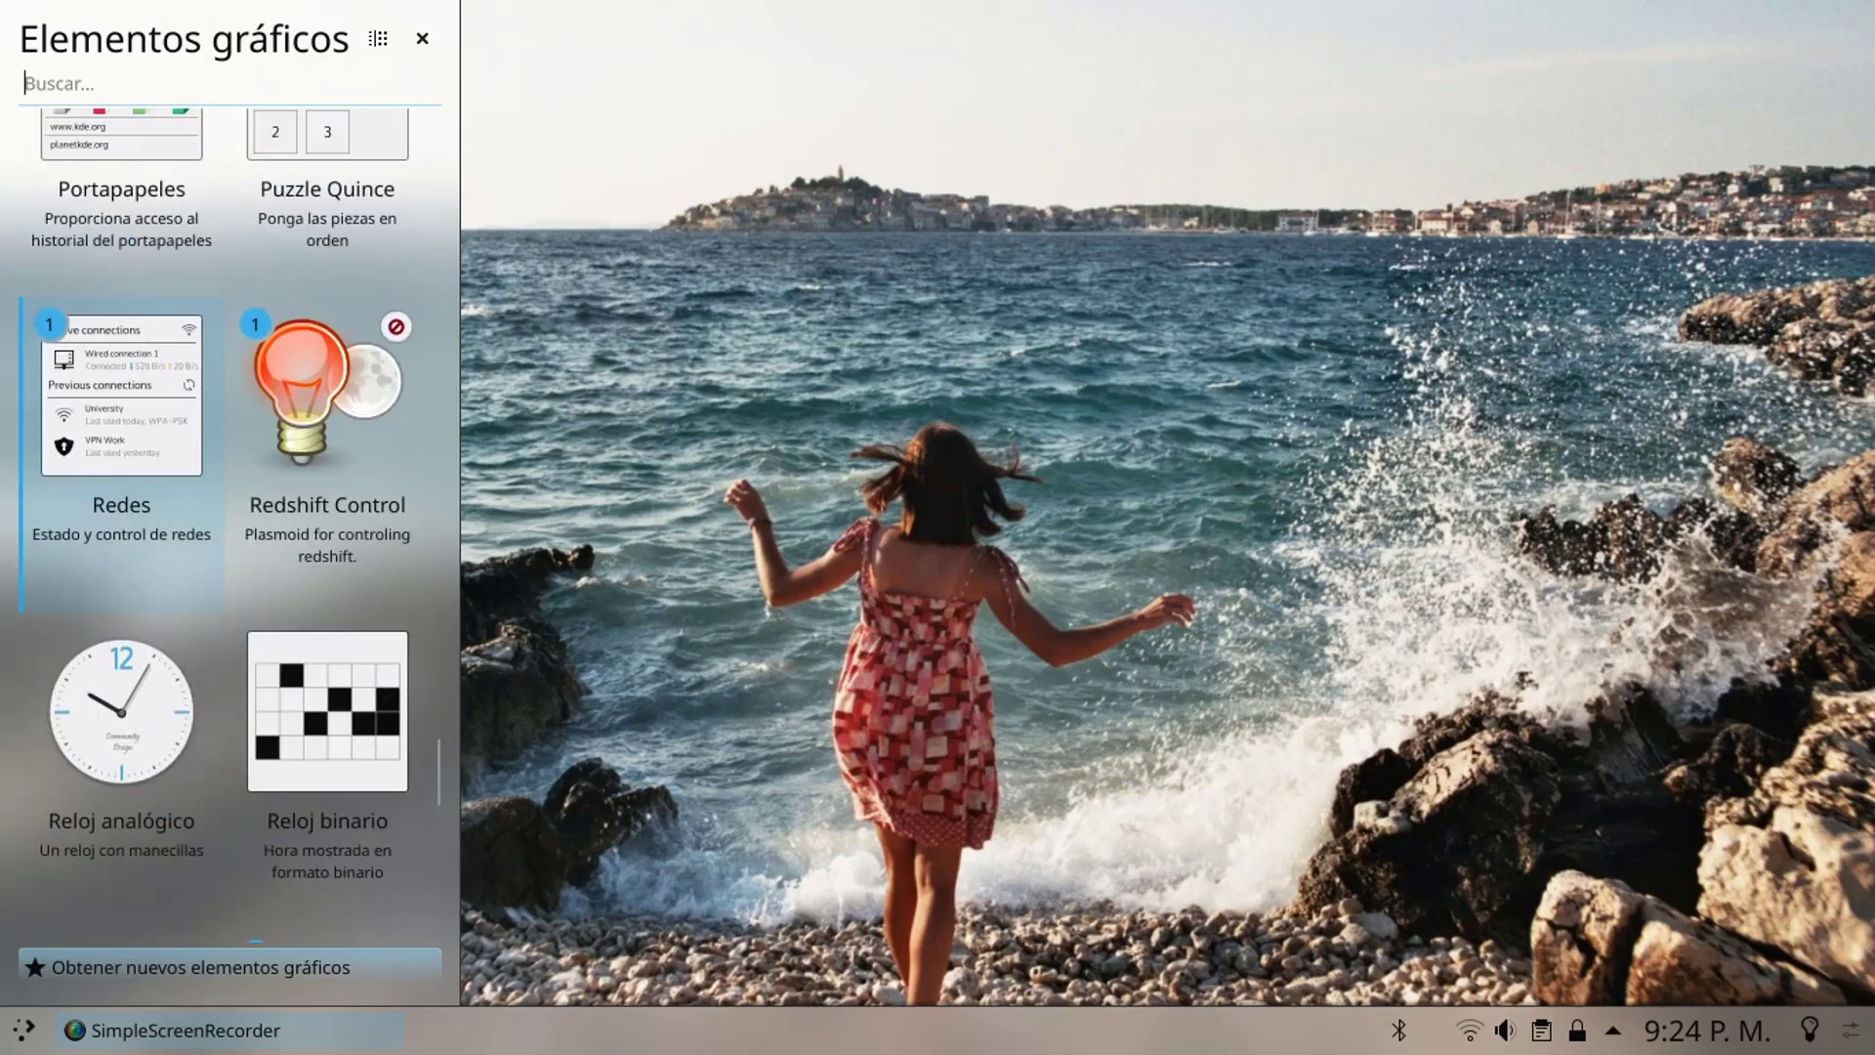
{"action": "key", "text": "Up"}
{"action": "key", "text": "Up"}
{"action": "key", "text": "Up"}
{"action": "key", "text": "Up"}
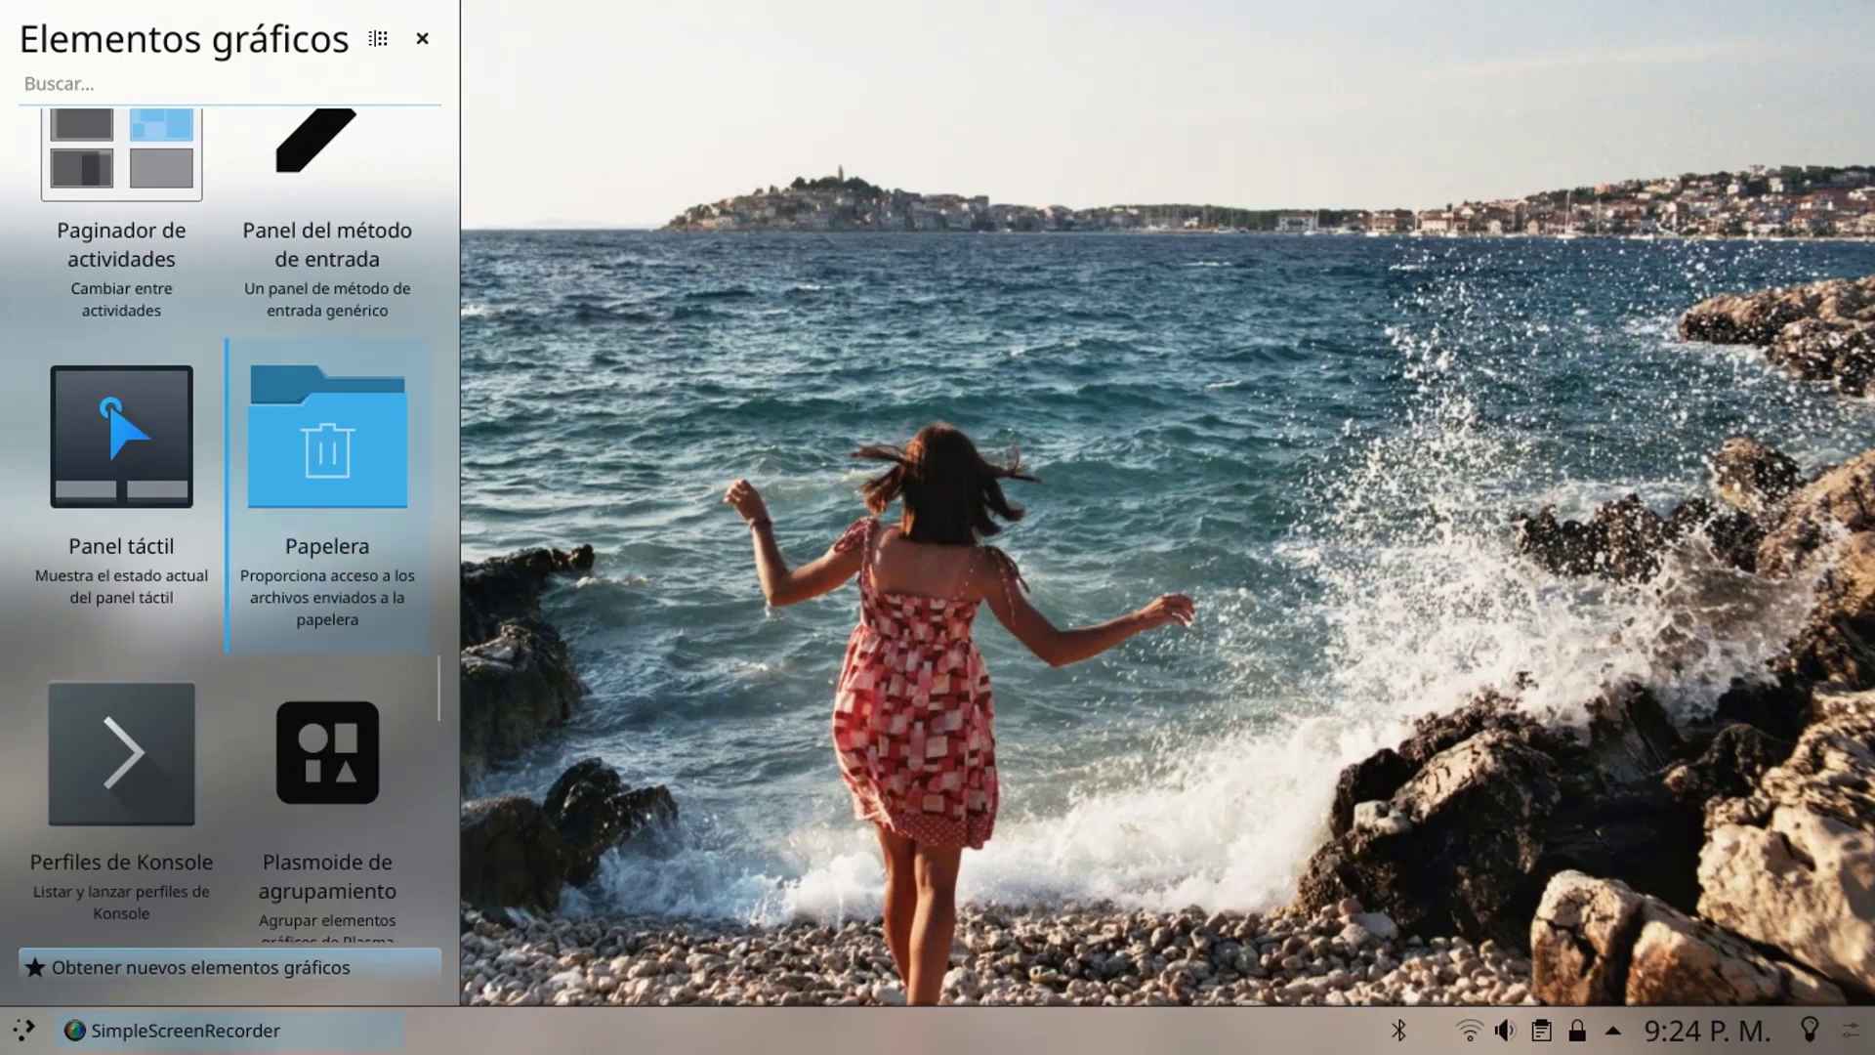
{"action": "key", "text": "Up"}
{"action": "key", "text": "Up"}
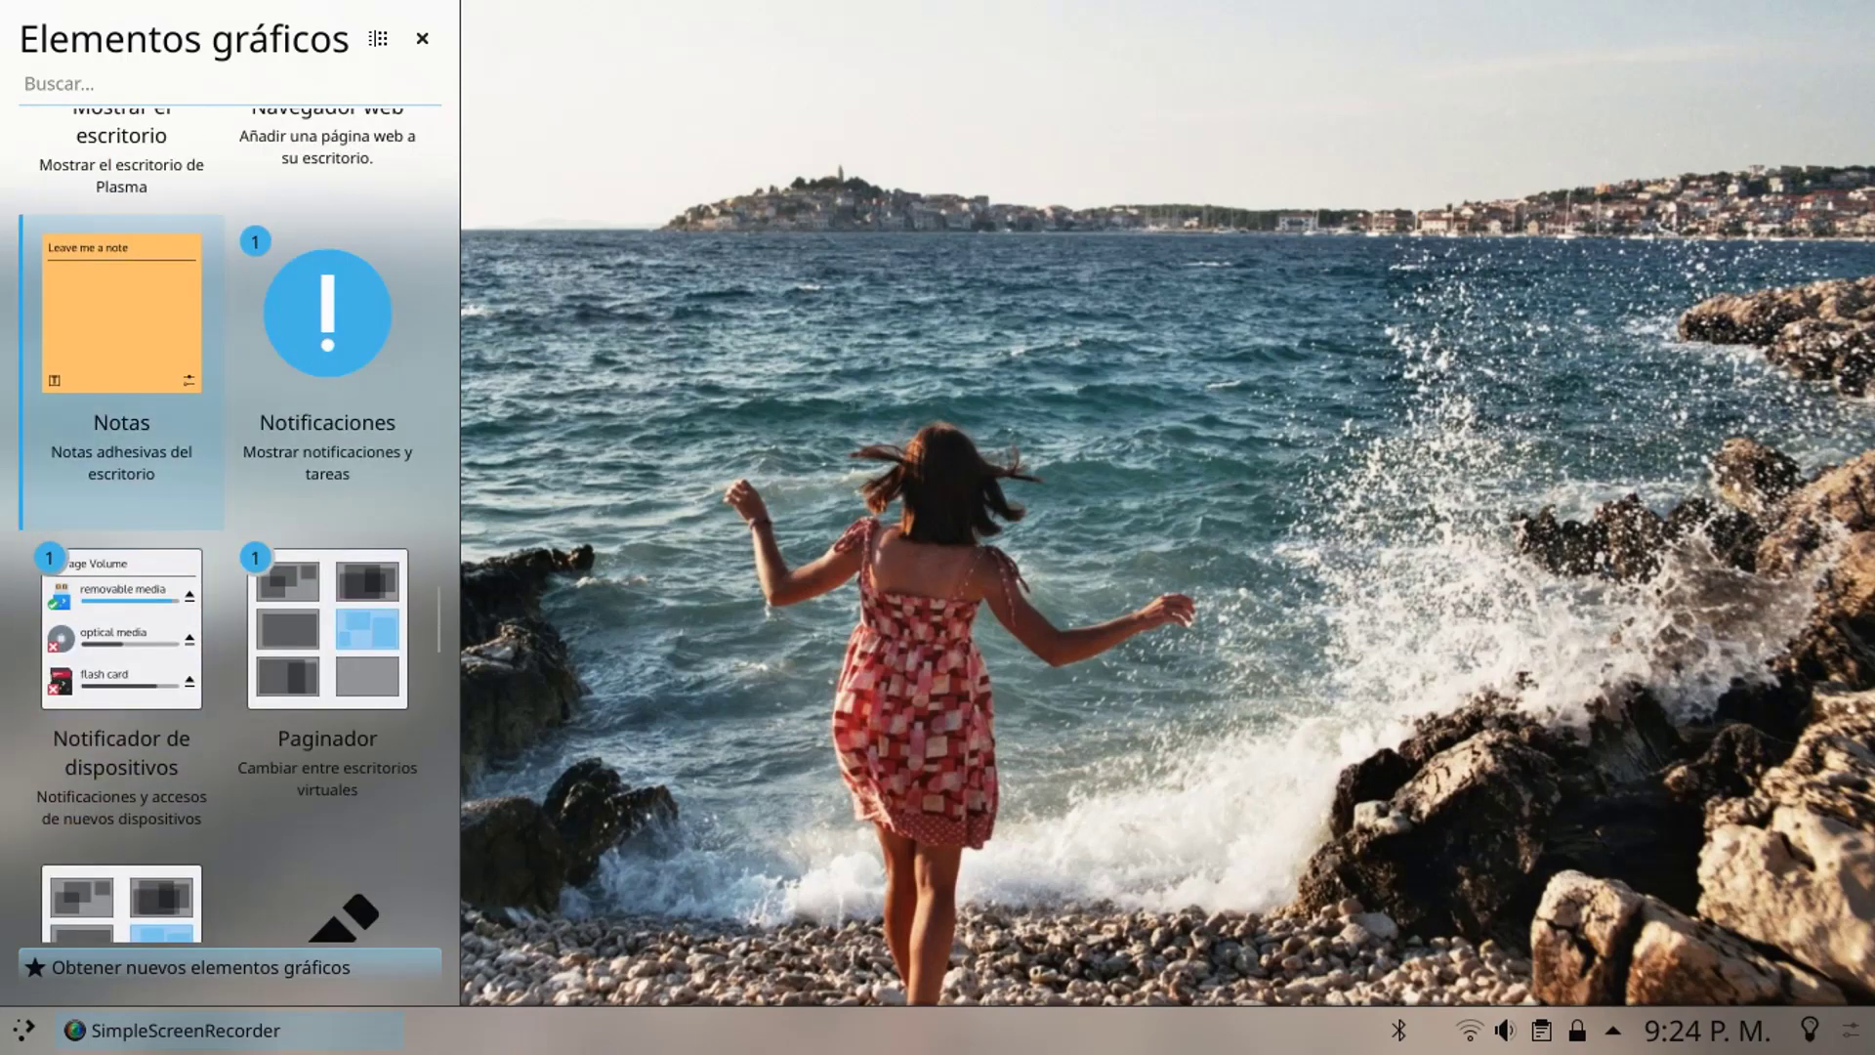
{"action": "key", "text": "Up"}
{"action": "key", "text": "Right"}
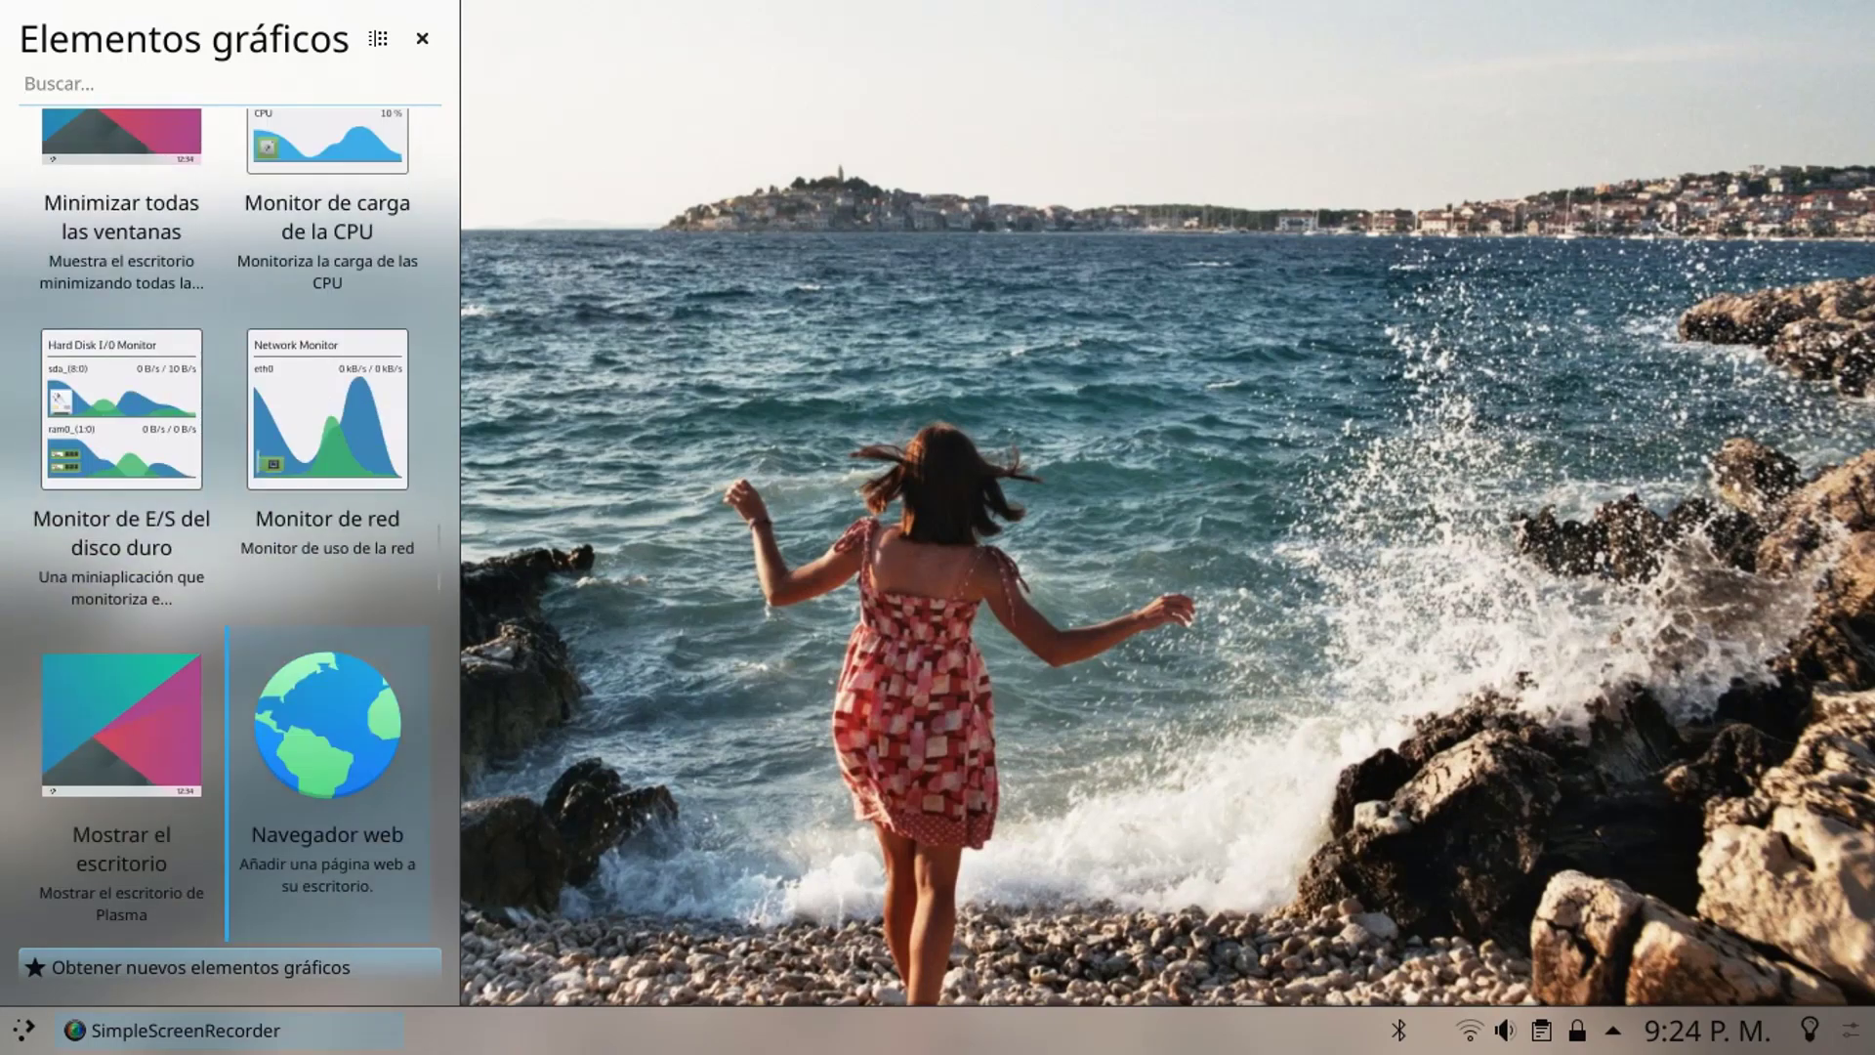
- Look back up through the widget list from Navegador web to Actividades, and close the Elementos gráficos explorer
{"action": "key", "text": "Up"}
{"action": "key", "text": "Left"}
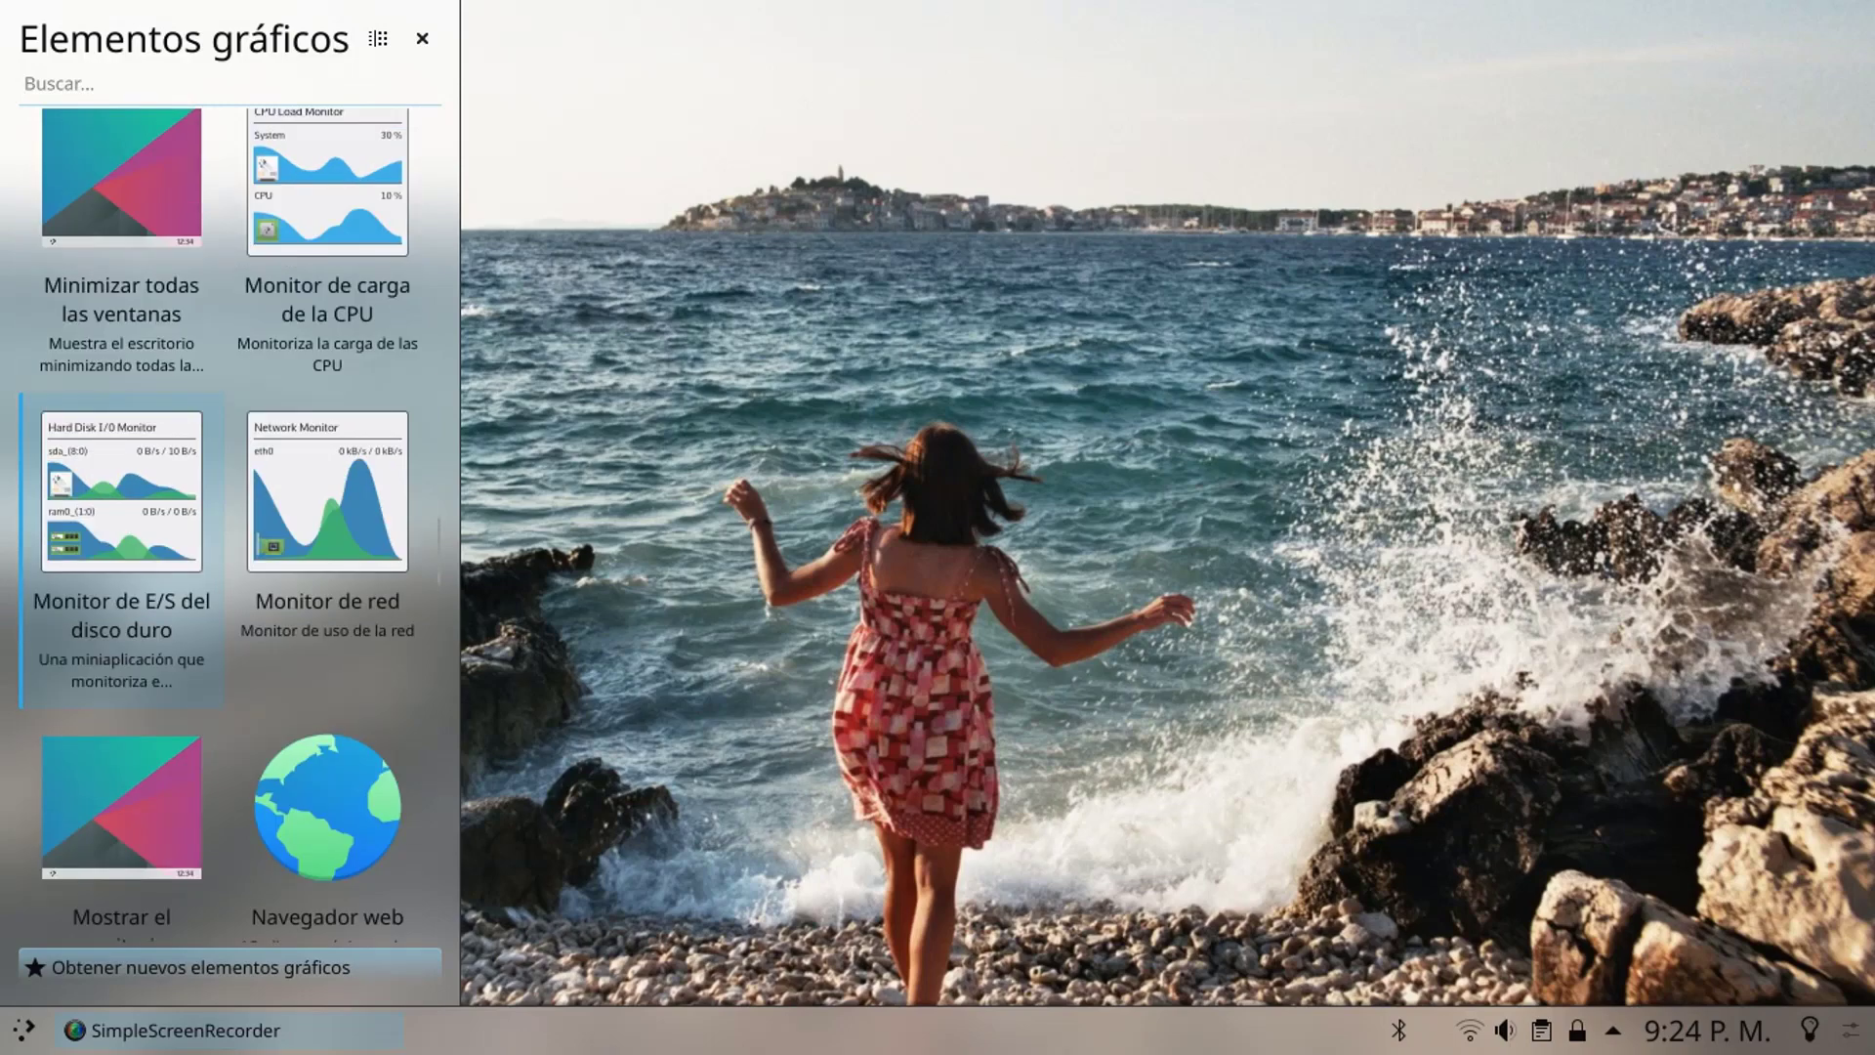
{"action": "key", "text": "Up"}
{"action": "key", "text": "Up"}
{"action": "key", "text": "Up"}
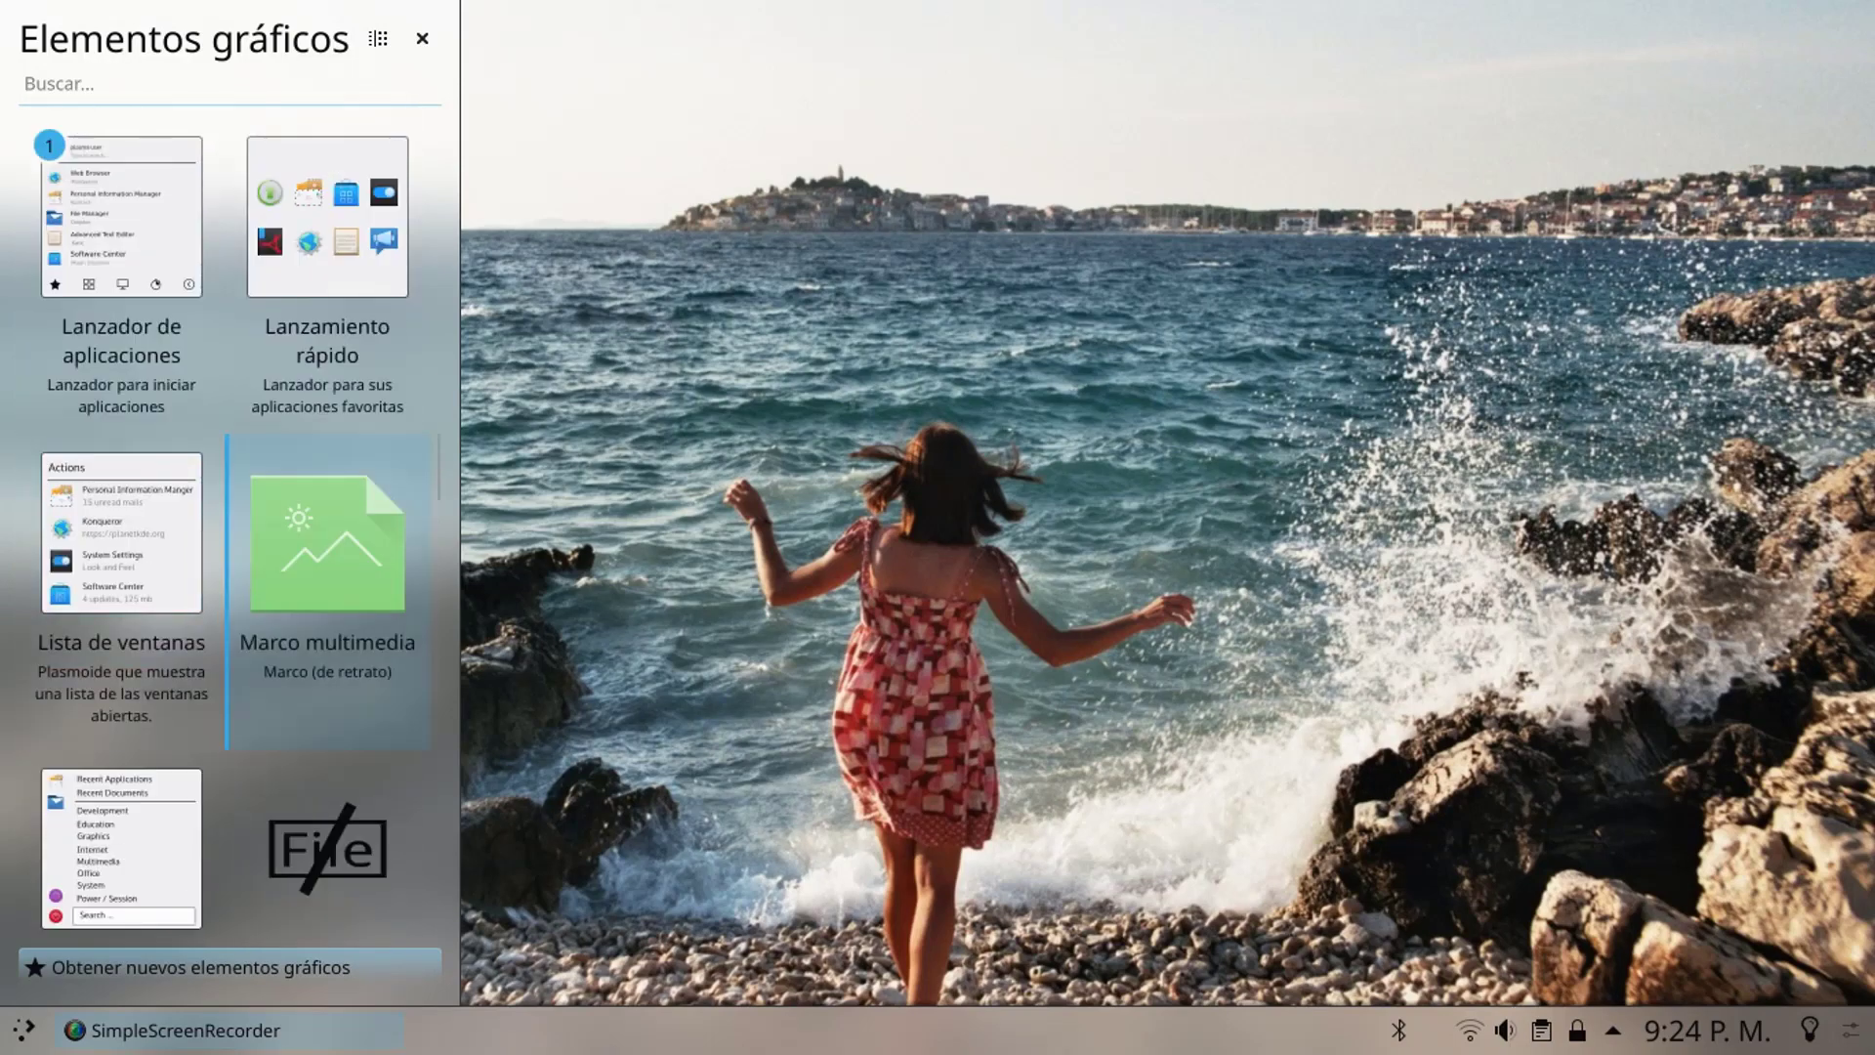
{"action": "key", "text": "Up"}
{"action": "key", "text": "Up"}
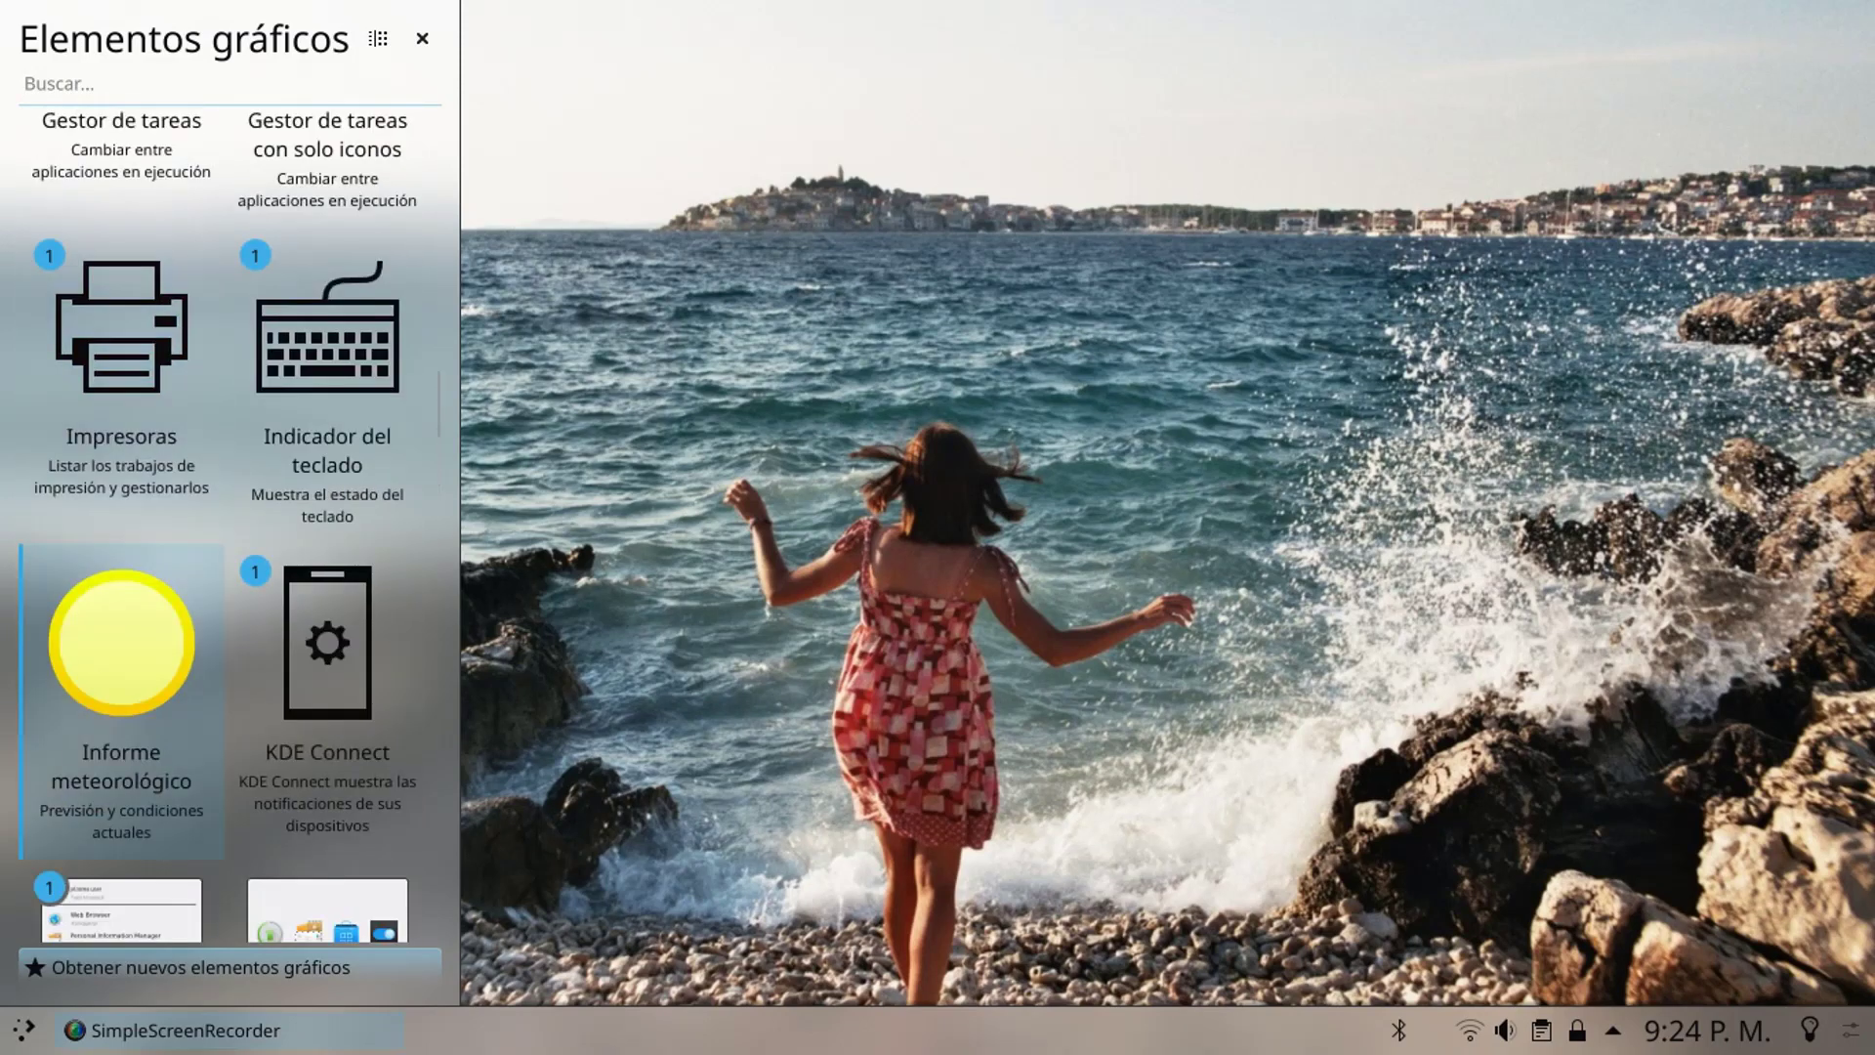
{"action": "key", "text": "Up"}
{"action": "key", "text": "Up"}
{"action": "key", "text": "Up"}
{"action": "key", "text": "Up"}
{"action": "key", "text": "Up"}
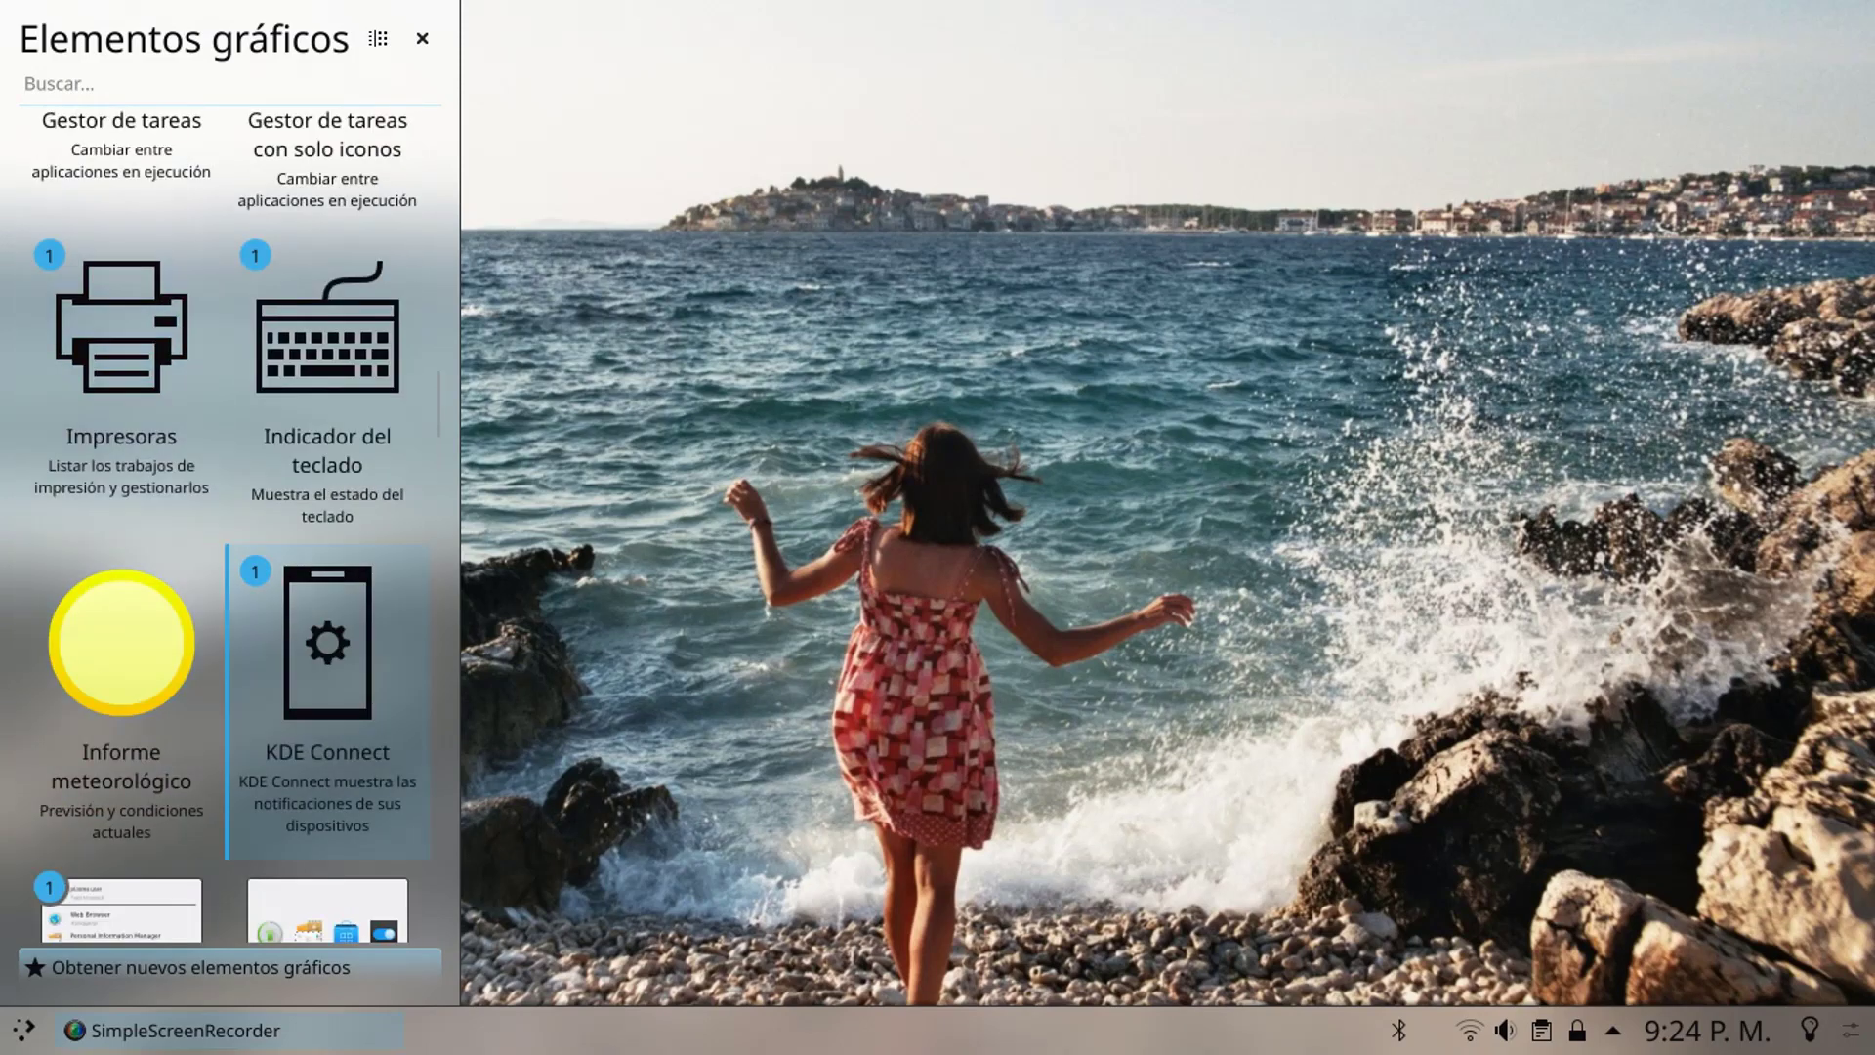
{"action": "key", "text": "Up"}
{"action": "key", "text": "Up"}
{"action": "key", "text": "Up"}
{"action": "key", "text": "Up"}
{"action": "key", "text": "Up"}
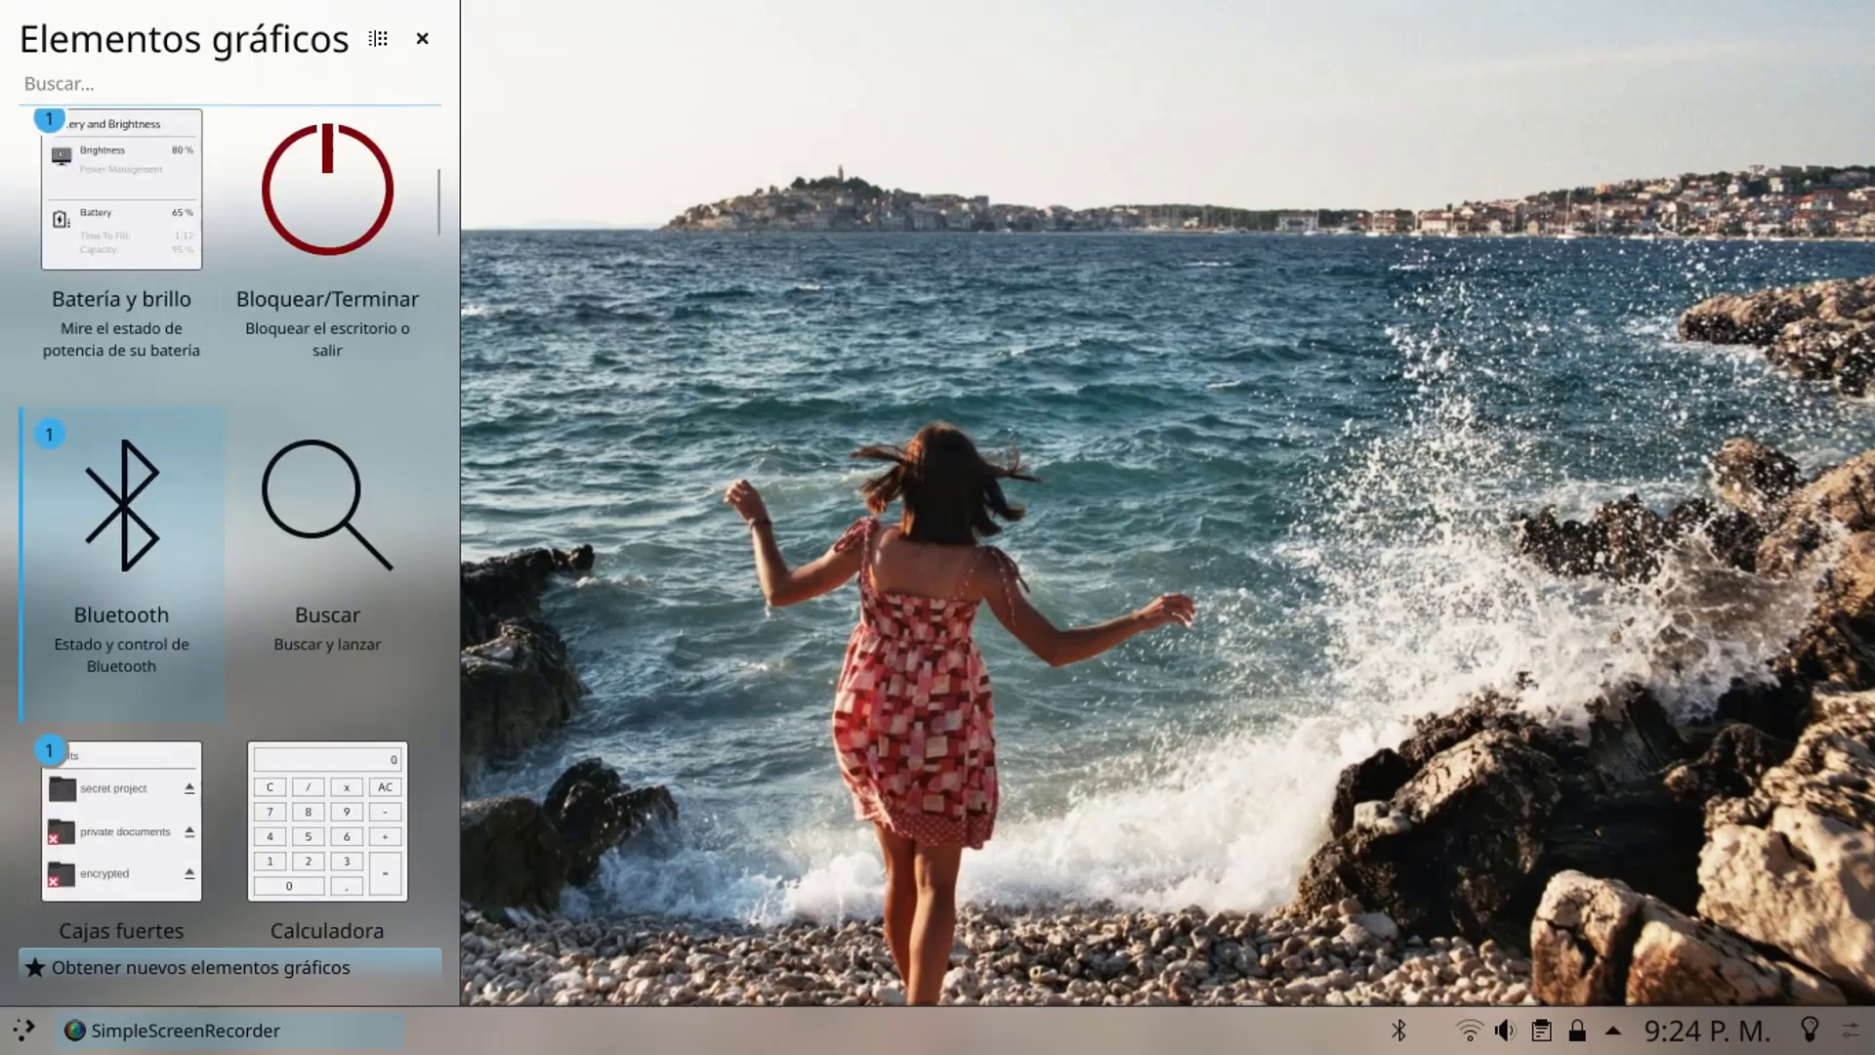
{"action": "key", "text": "Up"}
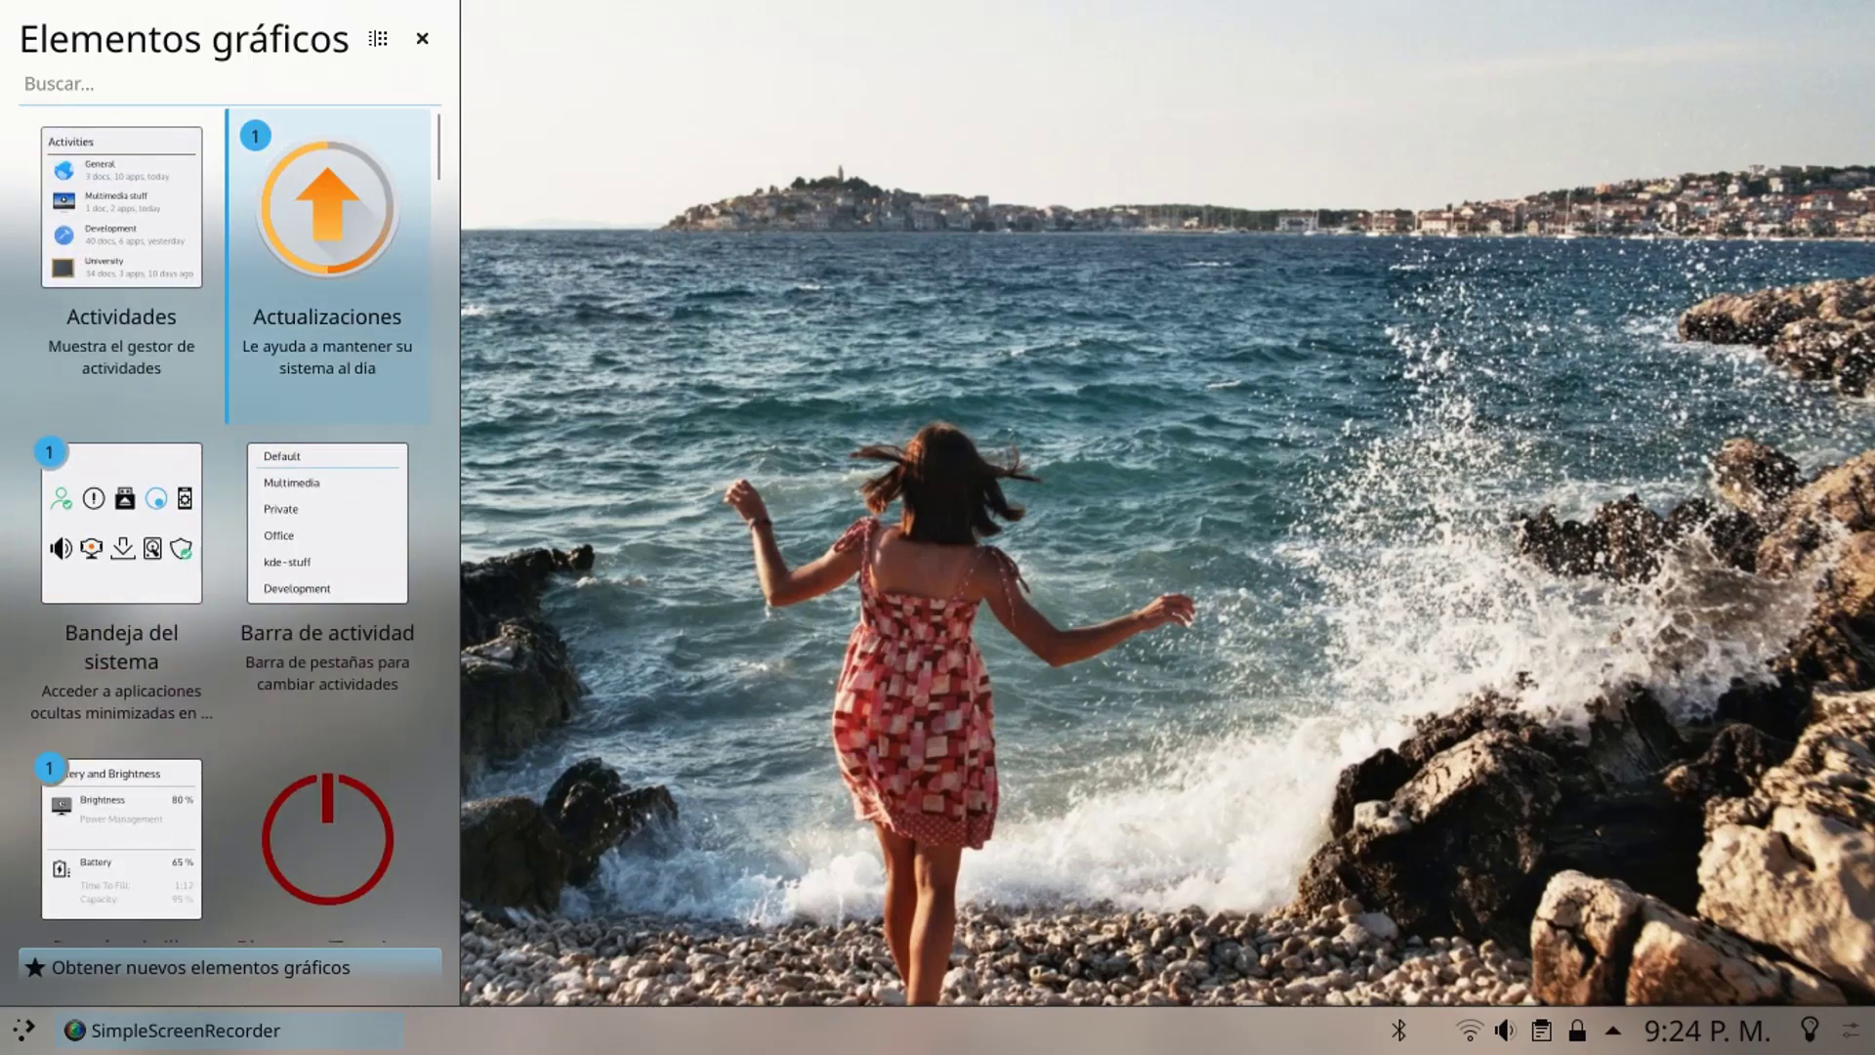
{"action": "key", "text": "Up"}
{"action": "key", "text": "shift+Tab"}
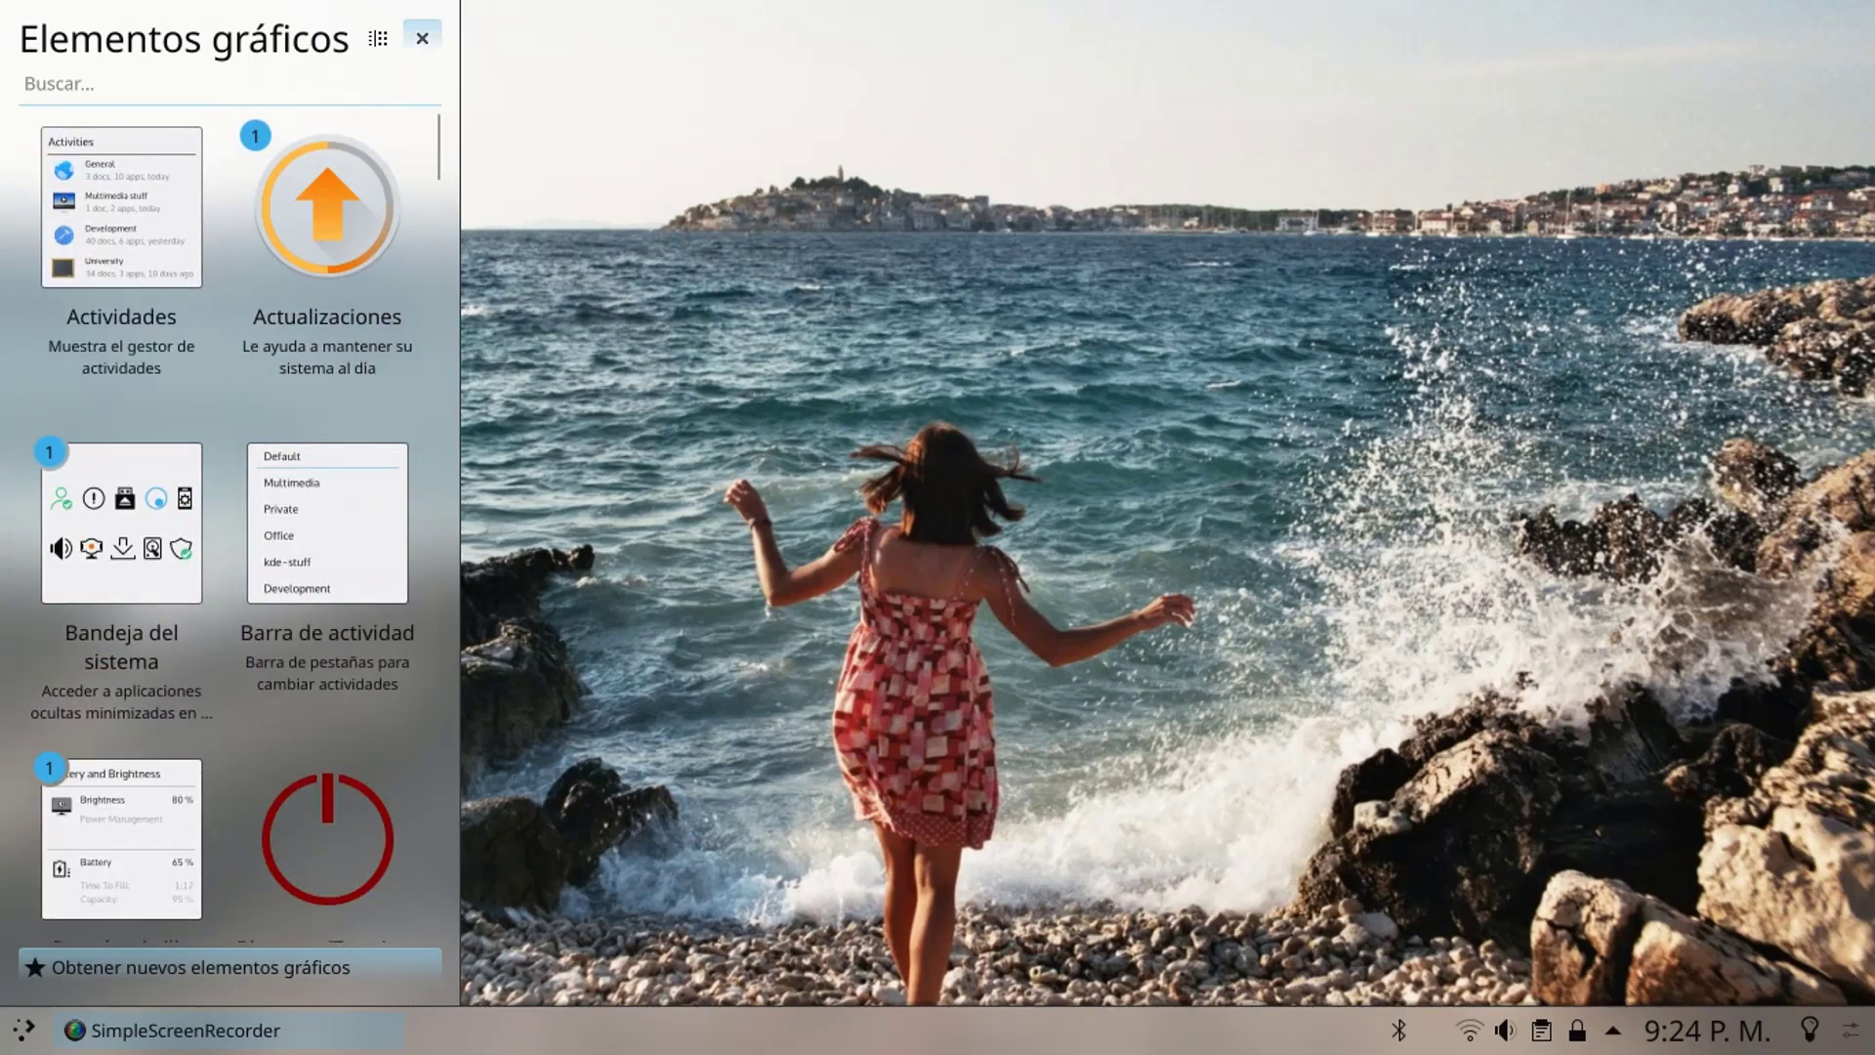
{"action": "key", "text": "Return"}
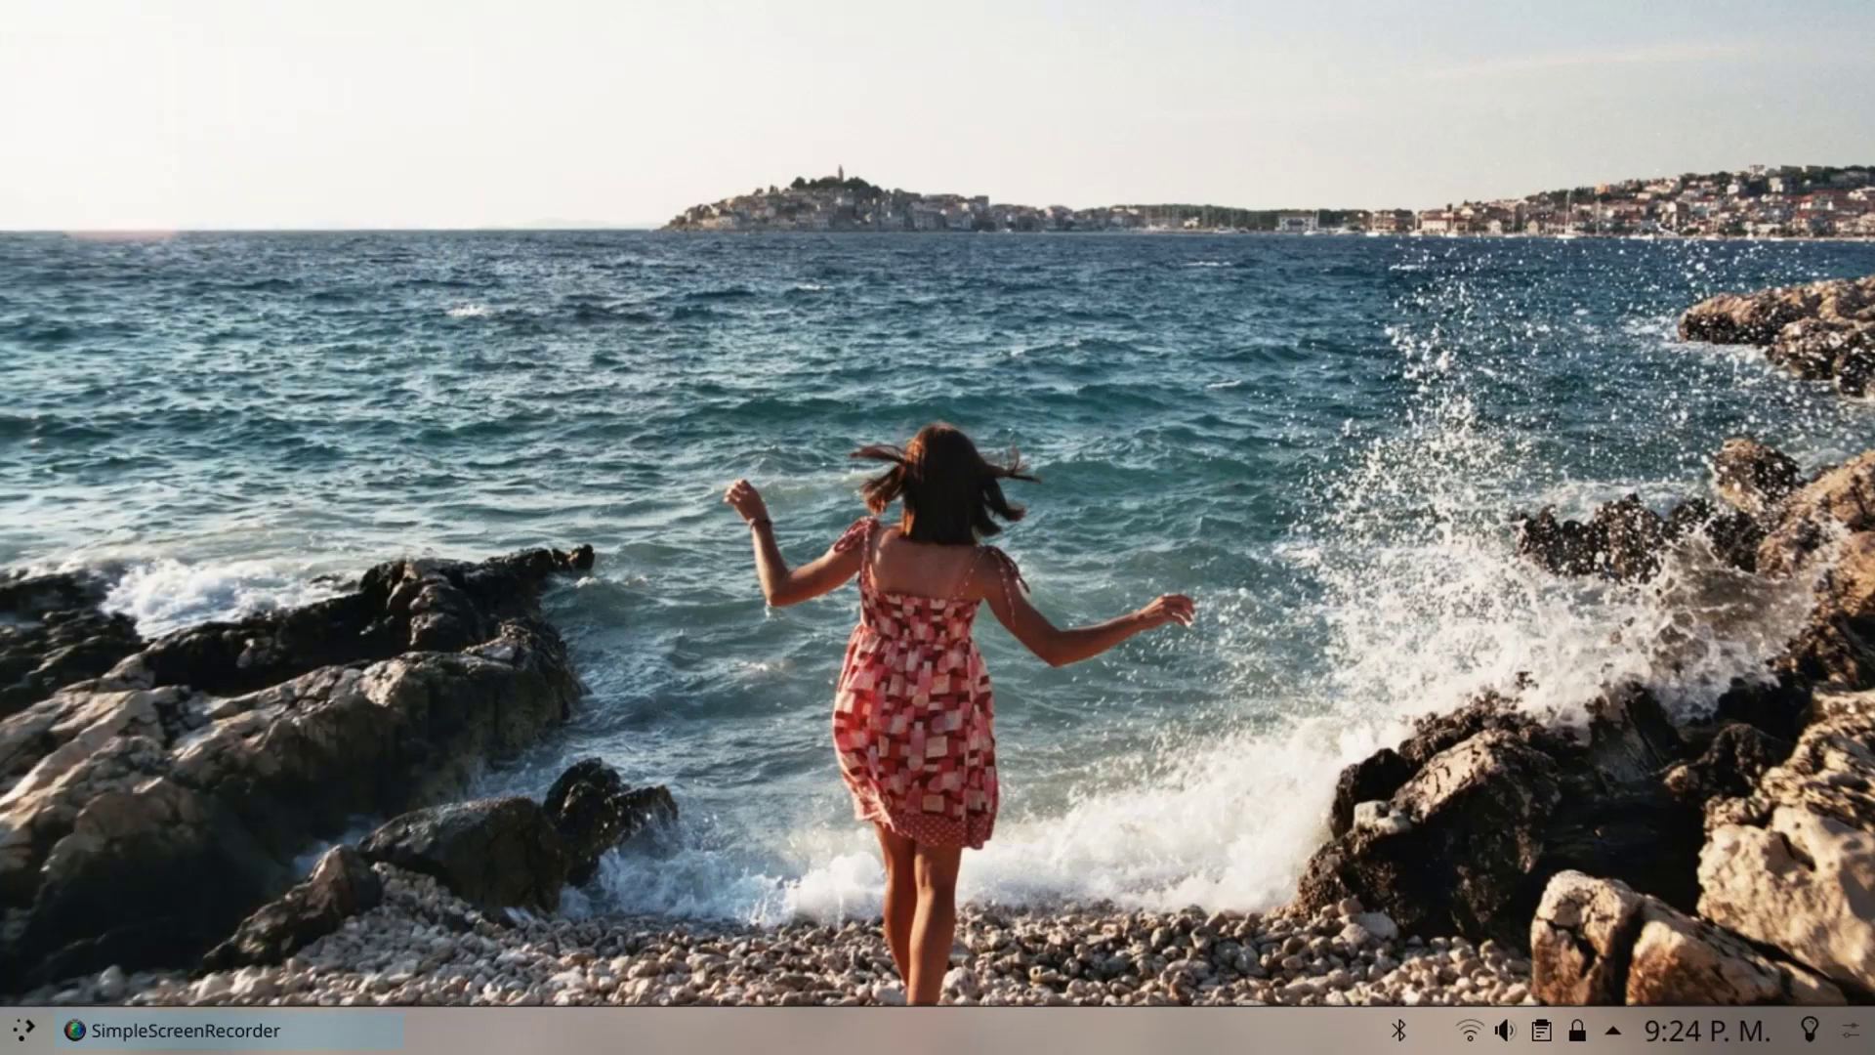
- Look over the desktop's context options, including the Añadir panel choices, and reopen the Elementos gráficos explorer
{"action": "key", "text": "Menu"}
{"action": "key", "text": "Up"}
{"action": "key", "text": "Up"}
{"action": "key", "text": "Up"}
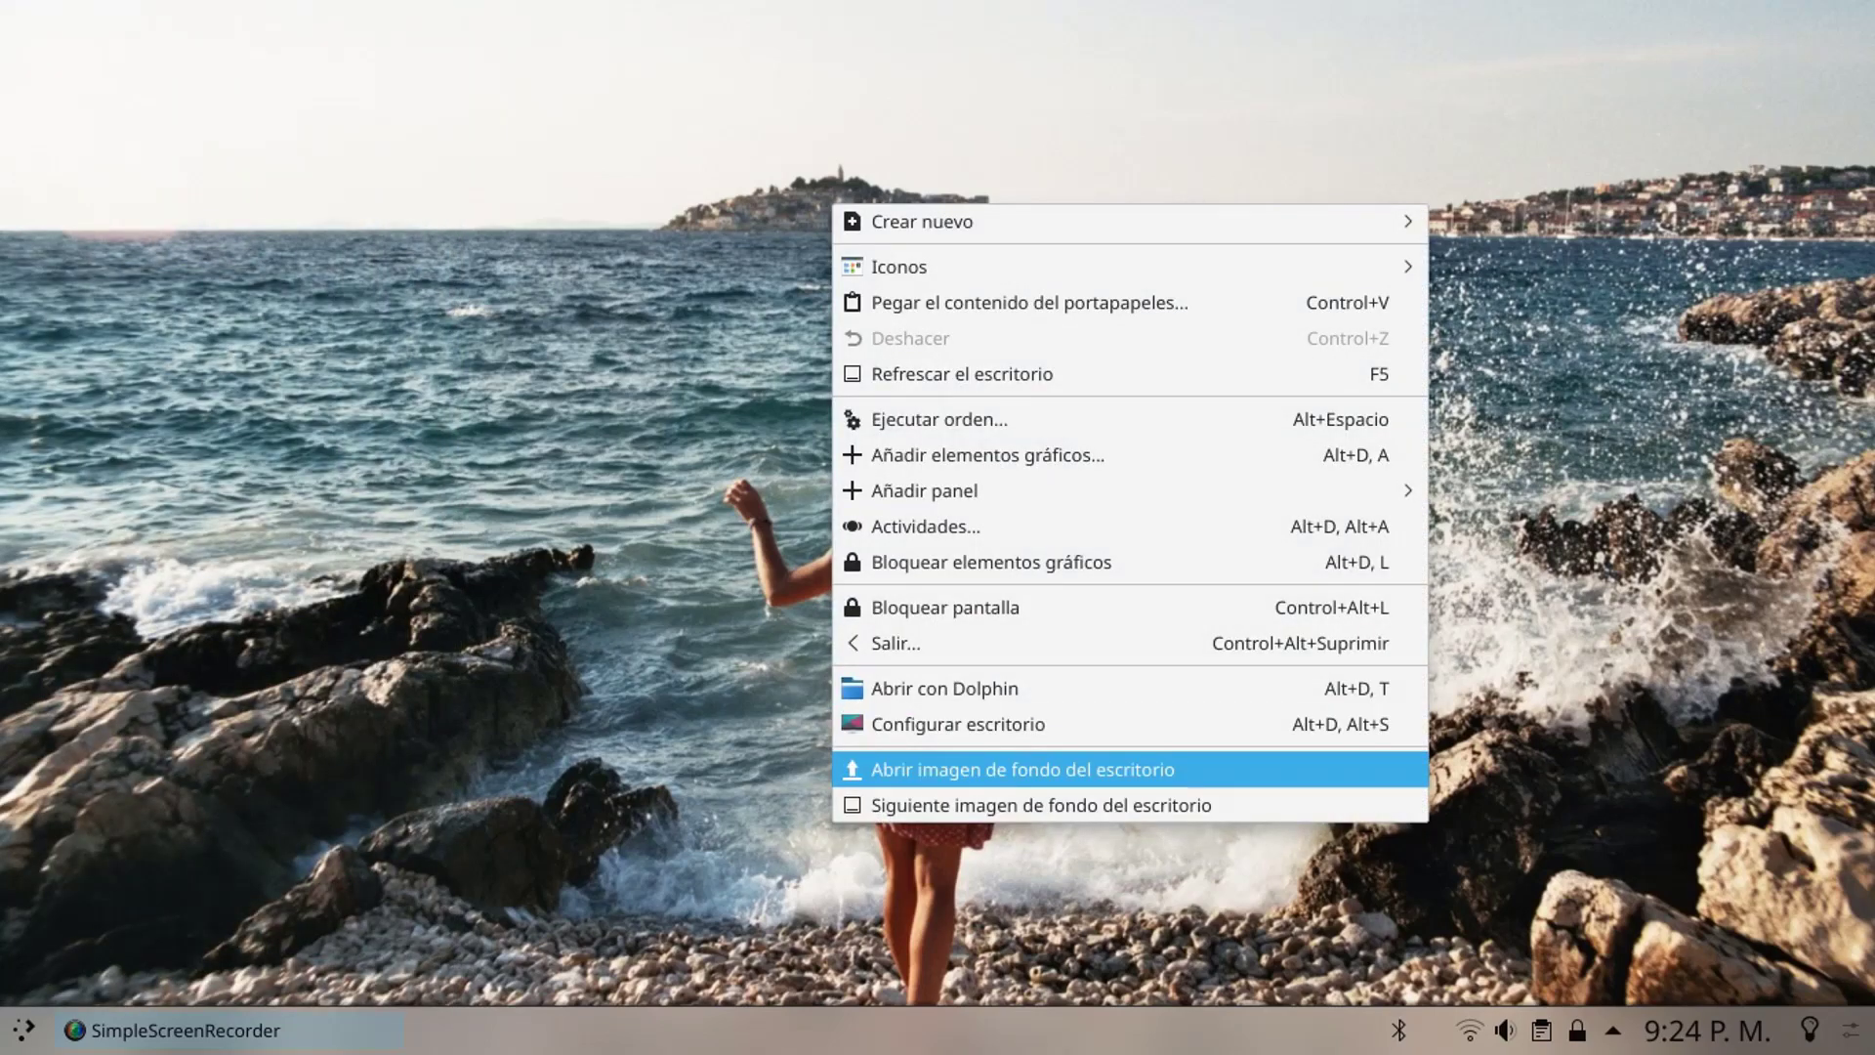
{"action": "key", "text": "Up"}
{"action": "key", "text": "Up"}
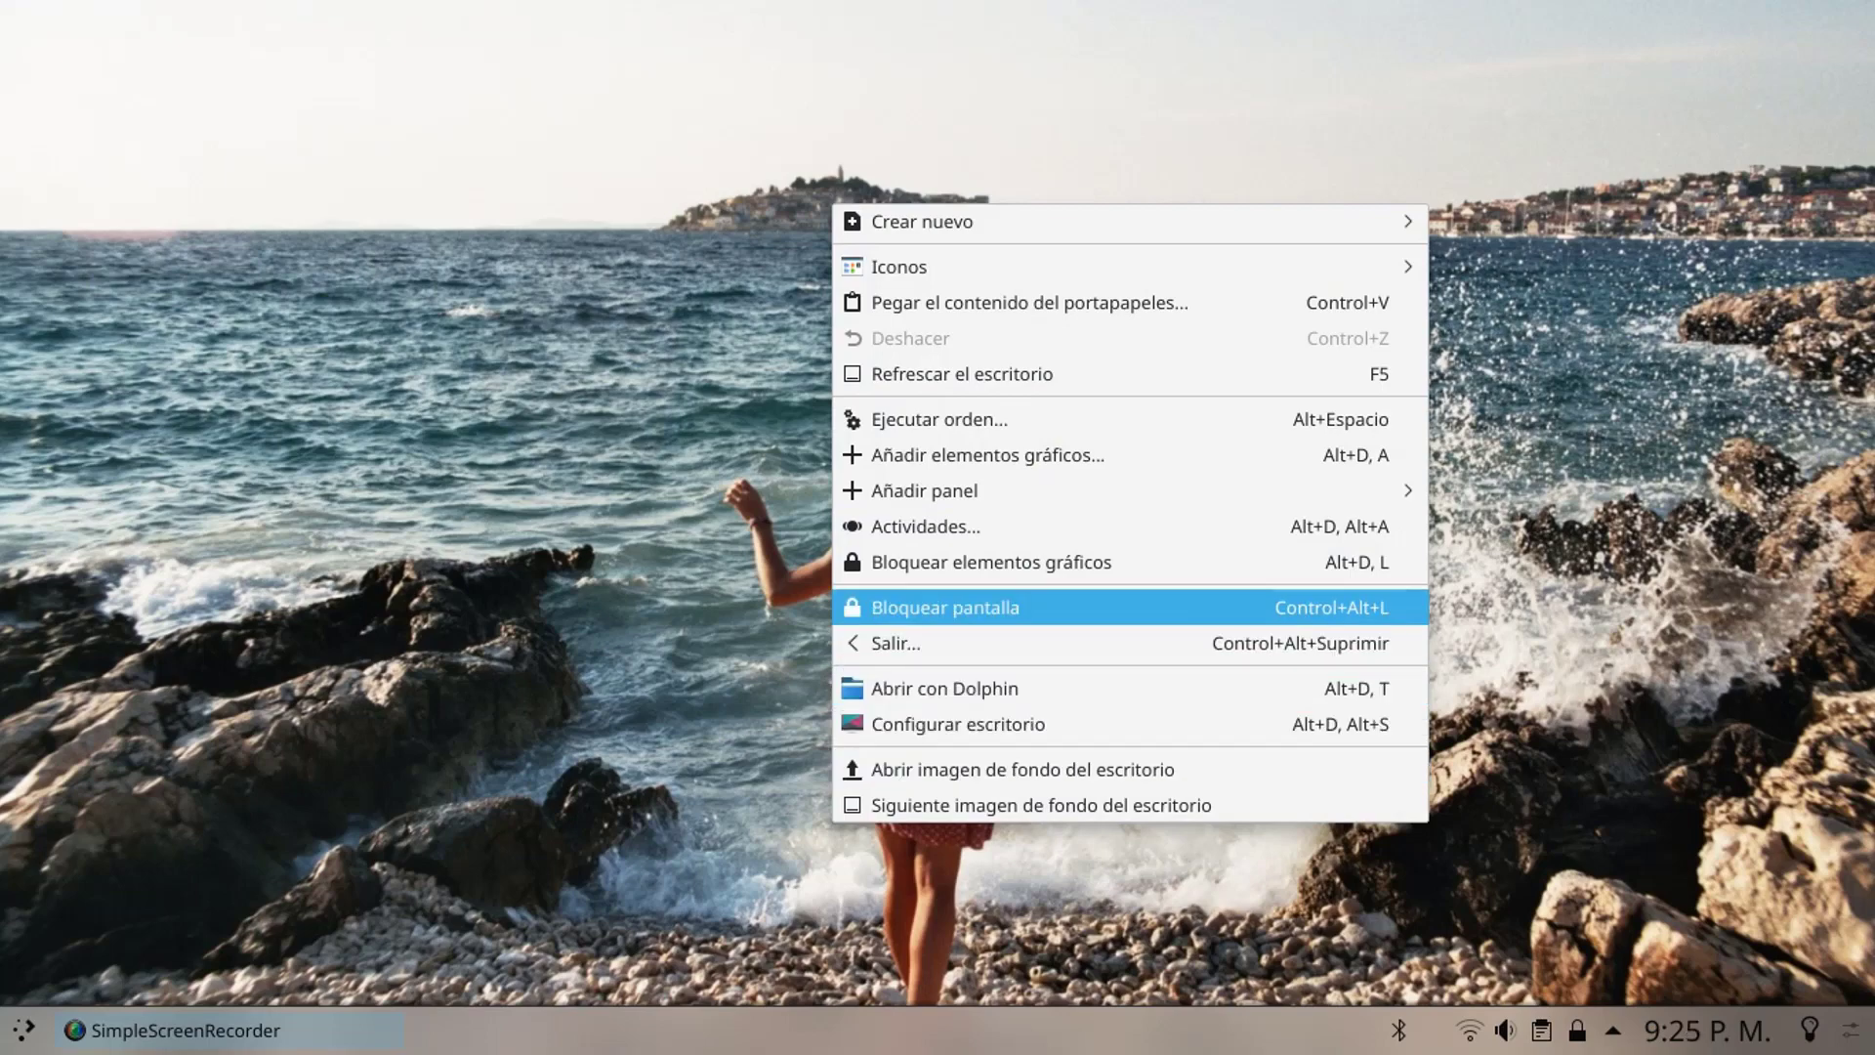
{"action": "key", "text": "Up"}
{"action": "key", "text": "Up"}
{"action": "key", "text": "Up"}
{"action": "key", "text": "Up"}
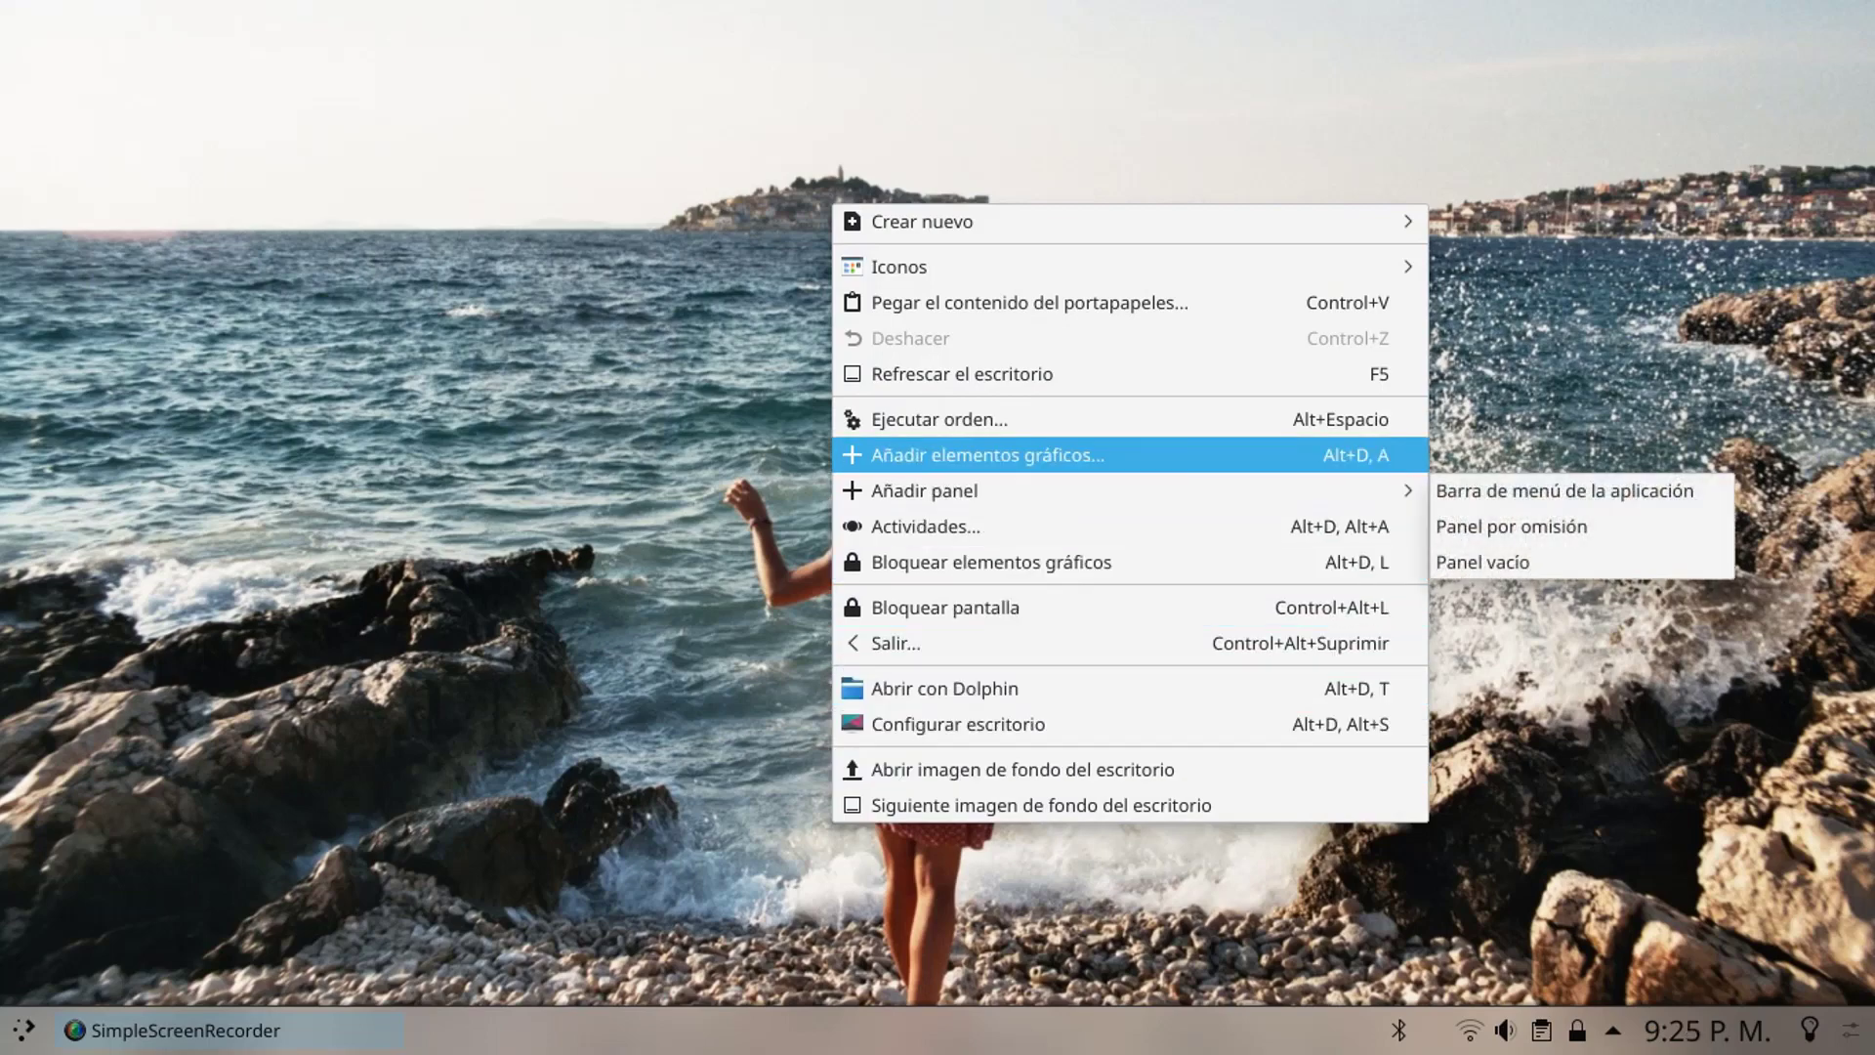
{"action": "key", "text": "Return"}
- Add the Calculadora widget to the desktop, close the explorer, and briefly open the calculator to view its keypad
{"action": "key", "text": "Down"}
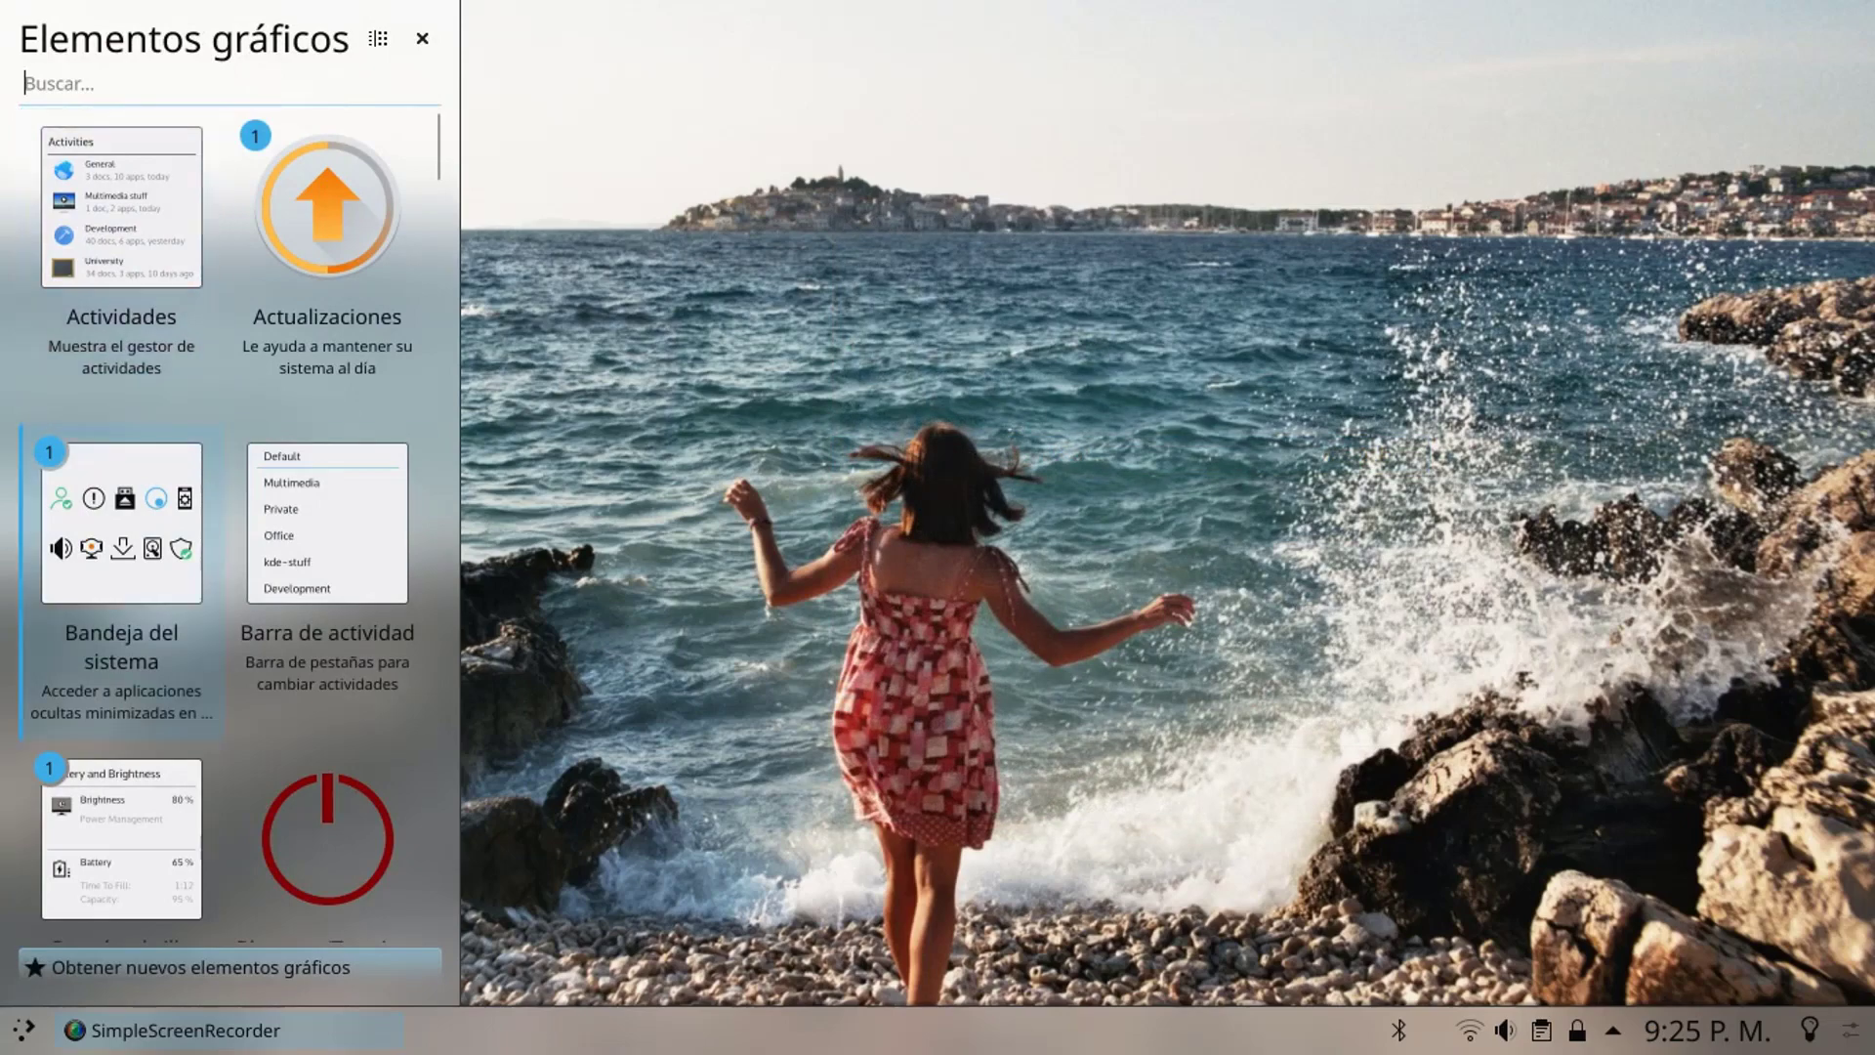
{"action": "key", "text": "Down"}
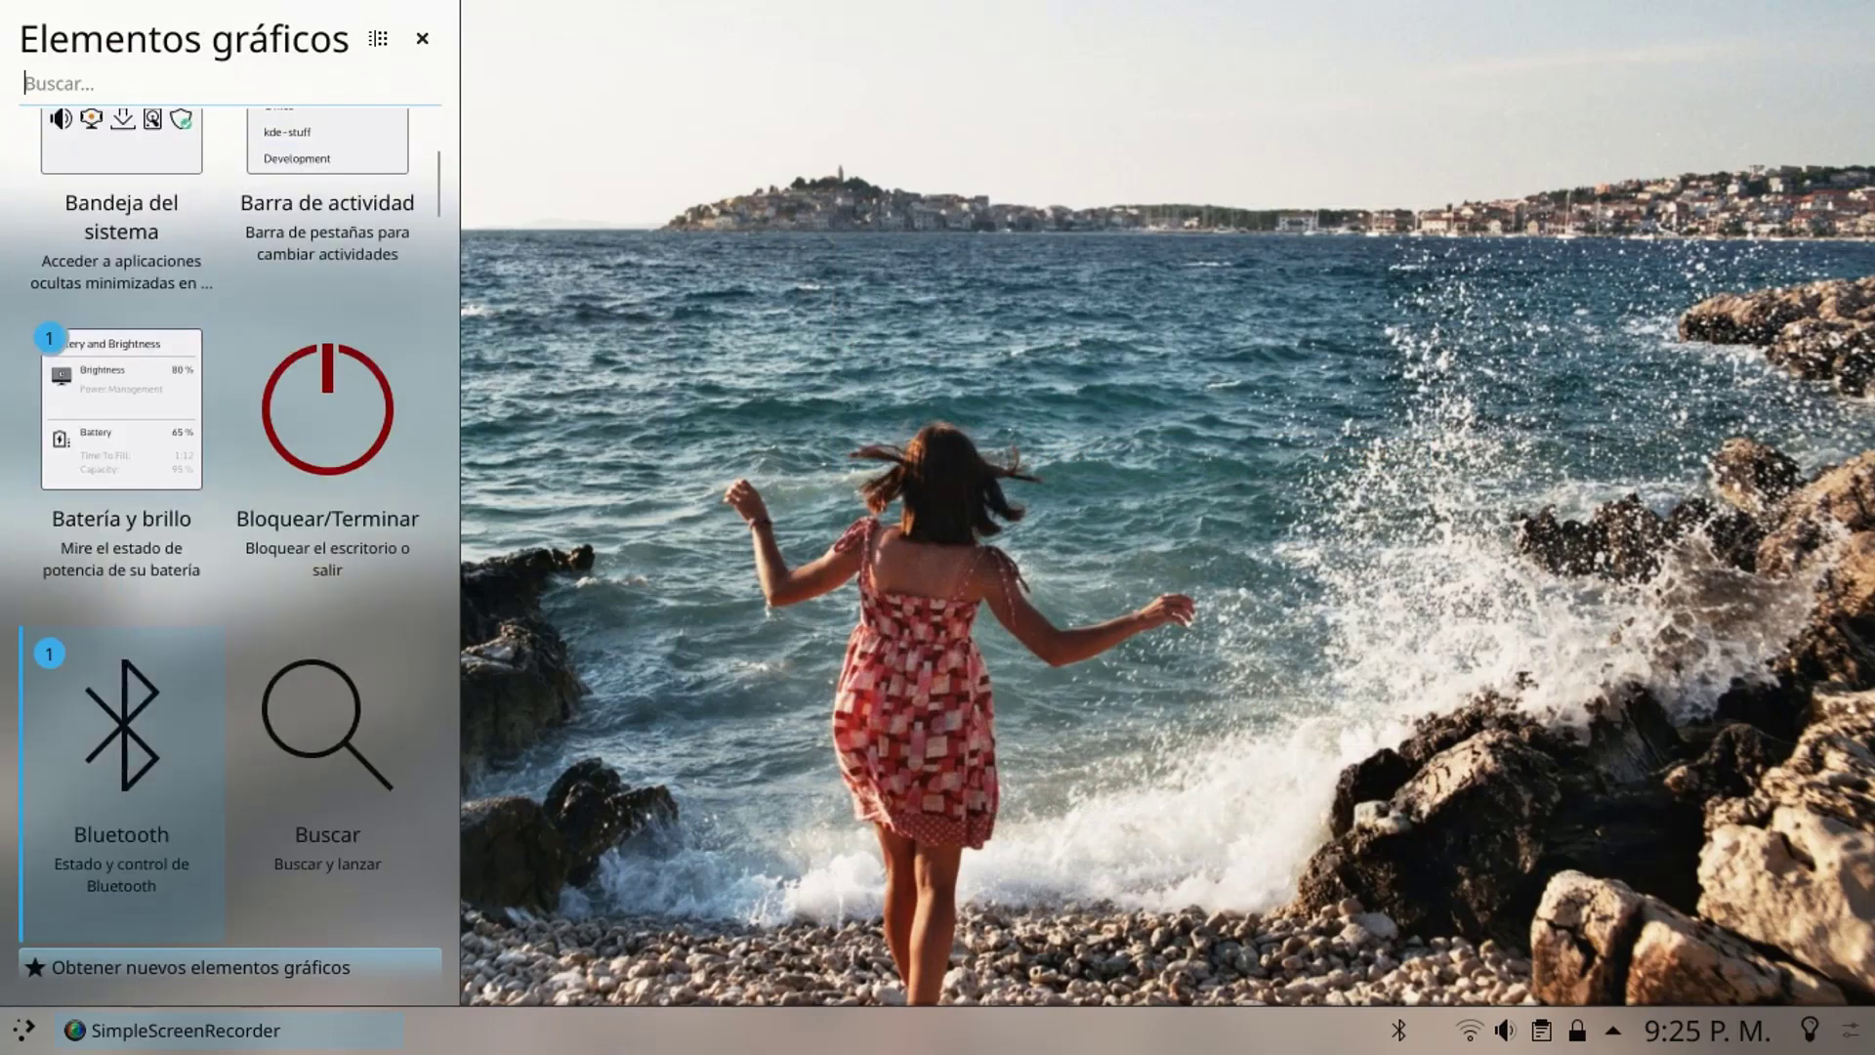
{"action": "key", "text": "Down"}
{"action": "key", "text": "Down"}
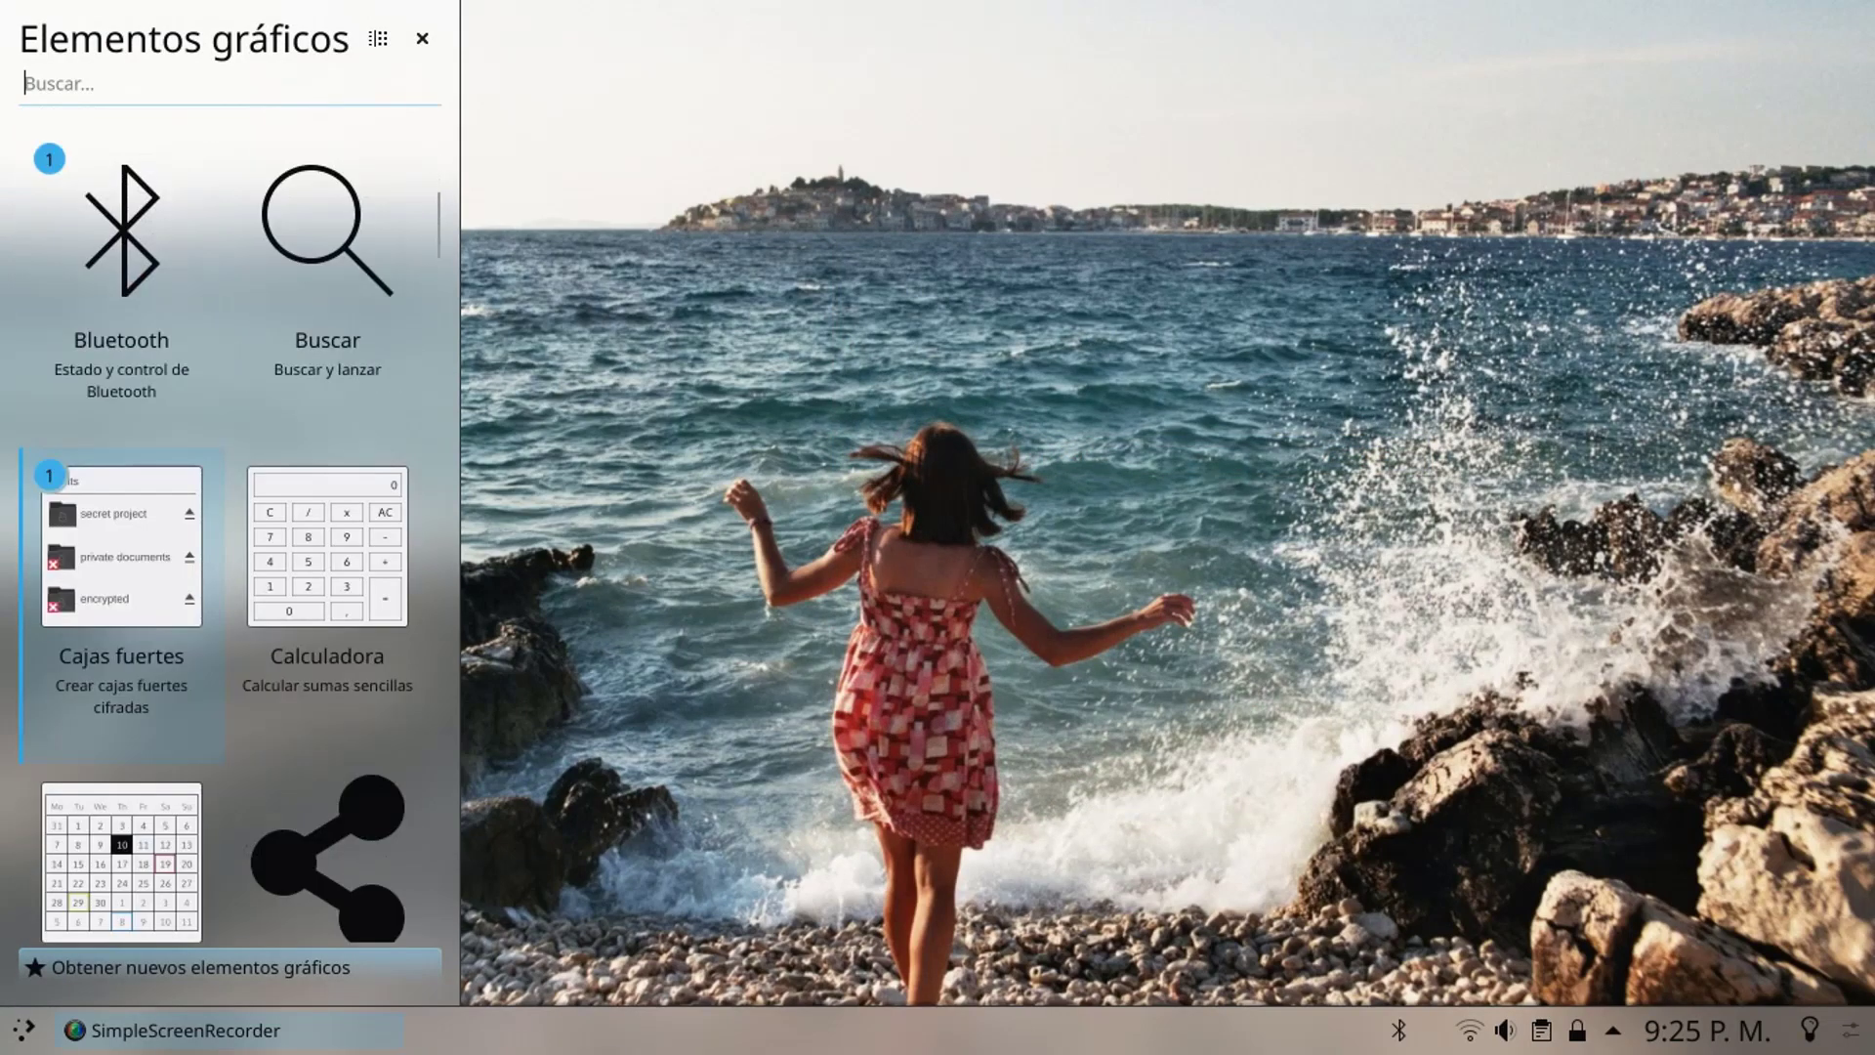
{"action": "key", "text": "Right"}
{"action": "key", "text": "Return"}
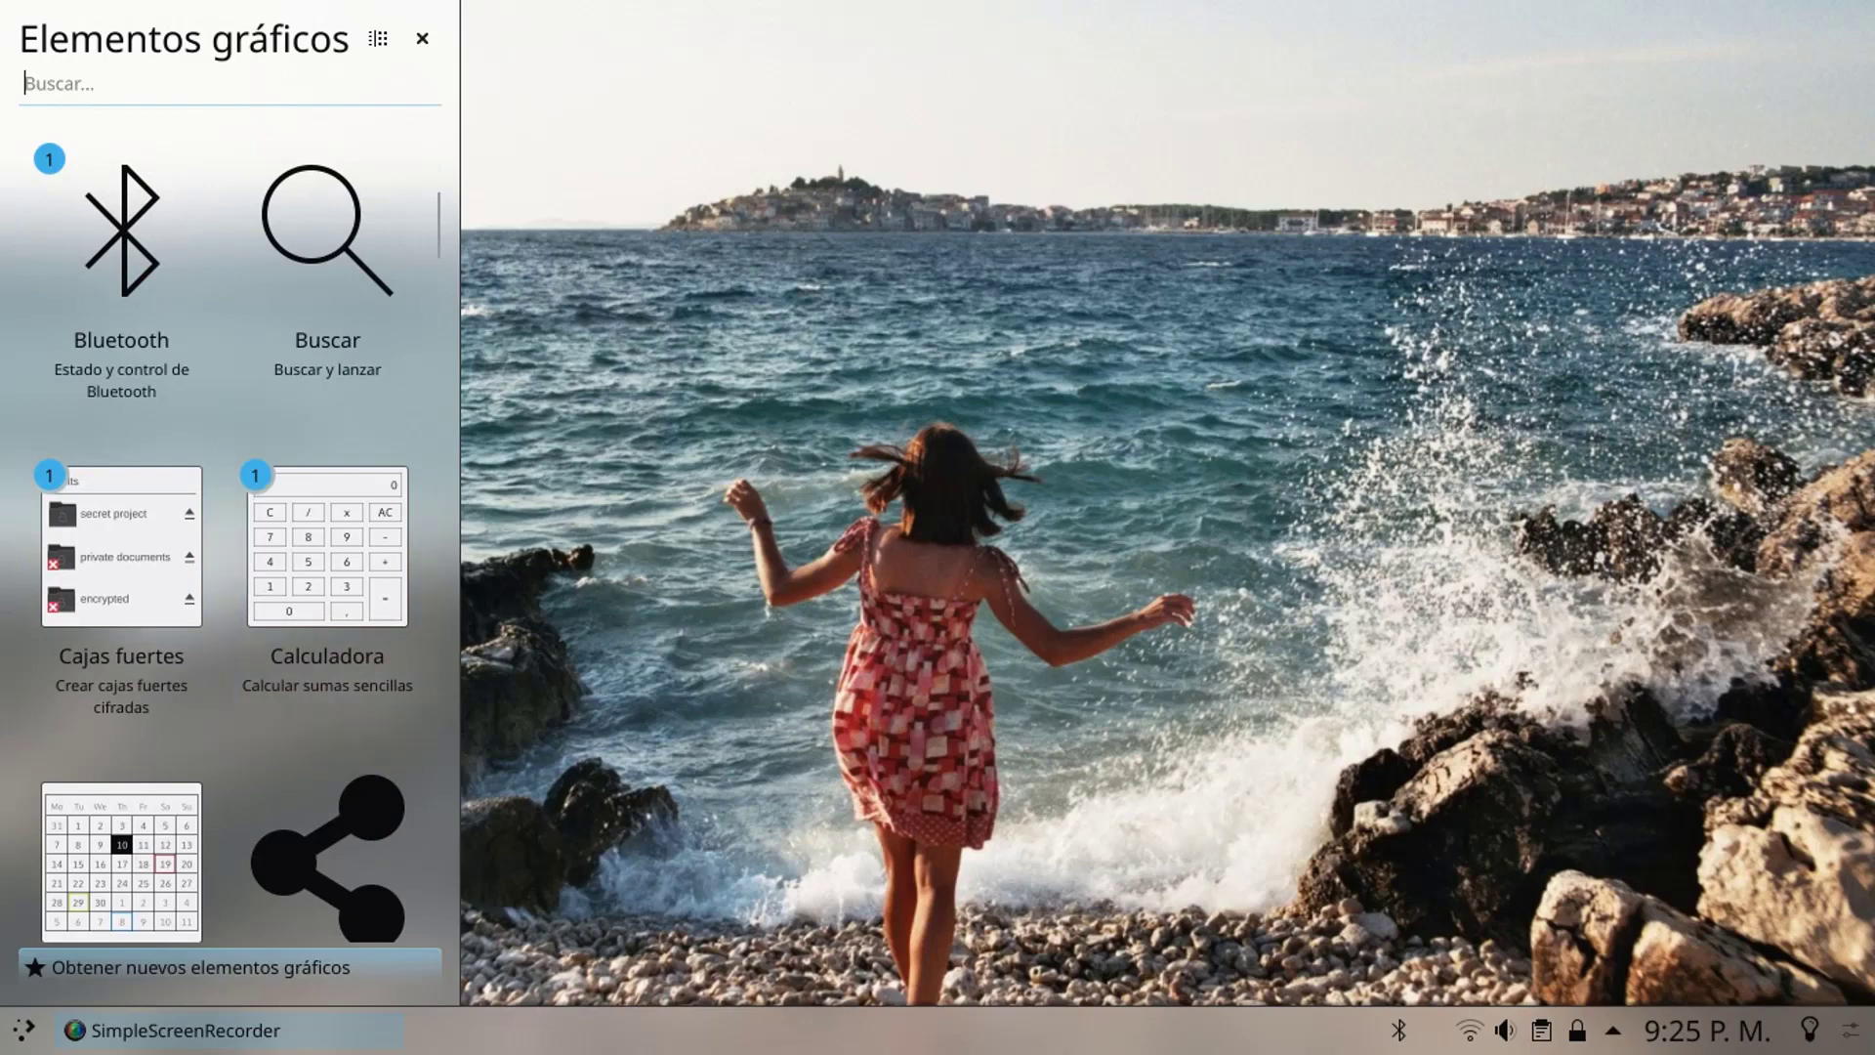
{"action": "key", "text": "Escape"}
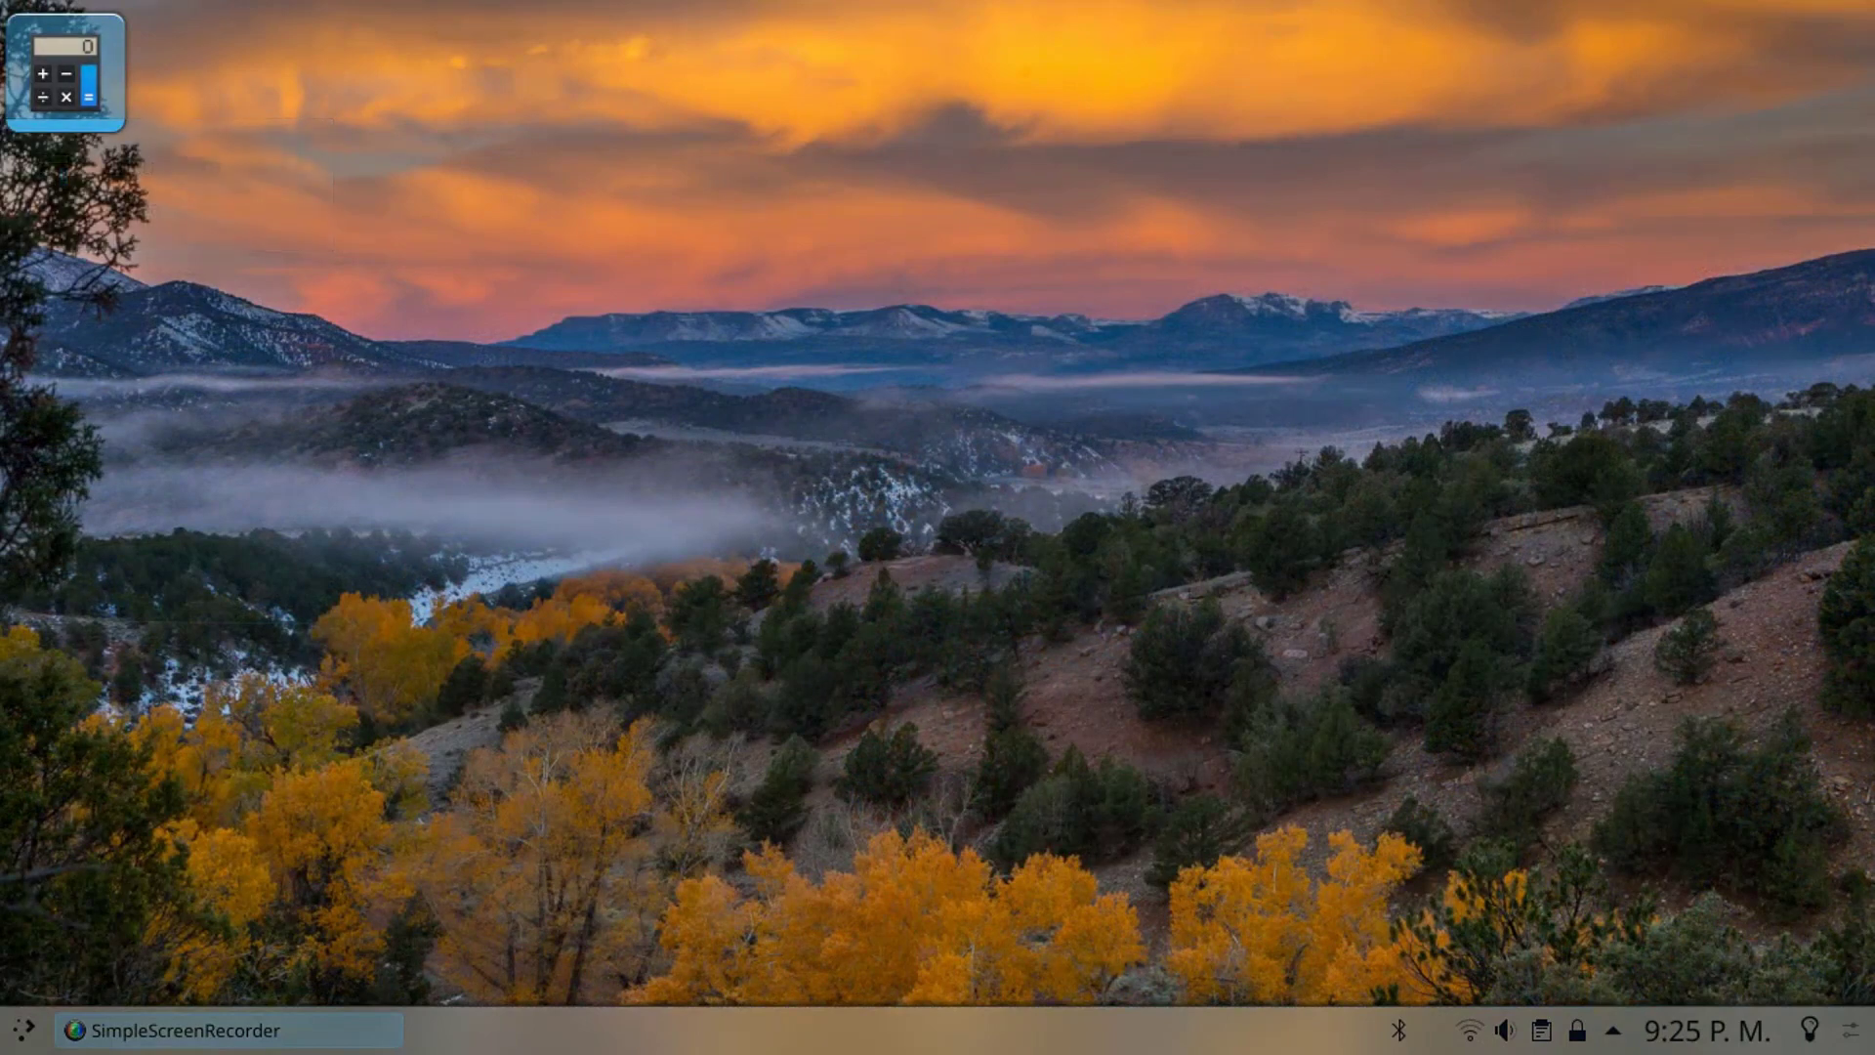
{"action": "left_click", "coordinate": [64, 72]}
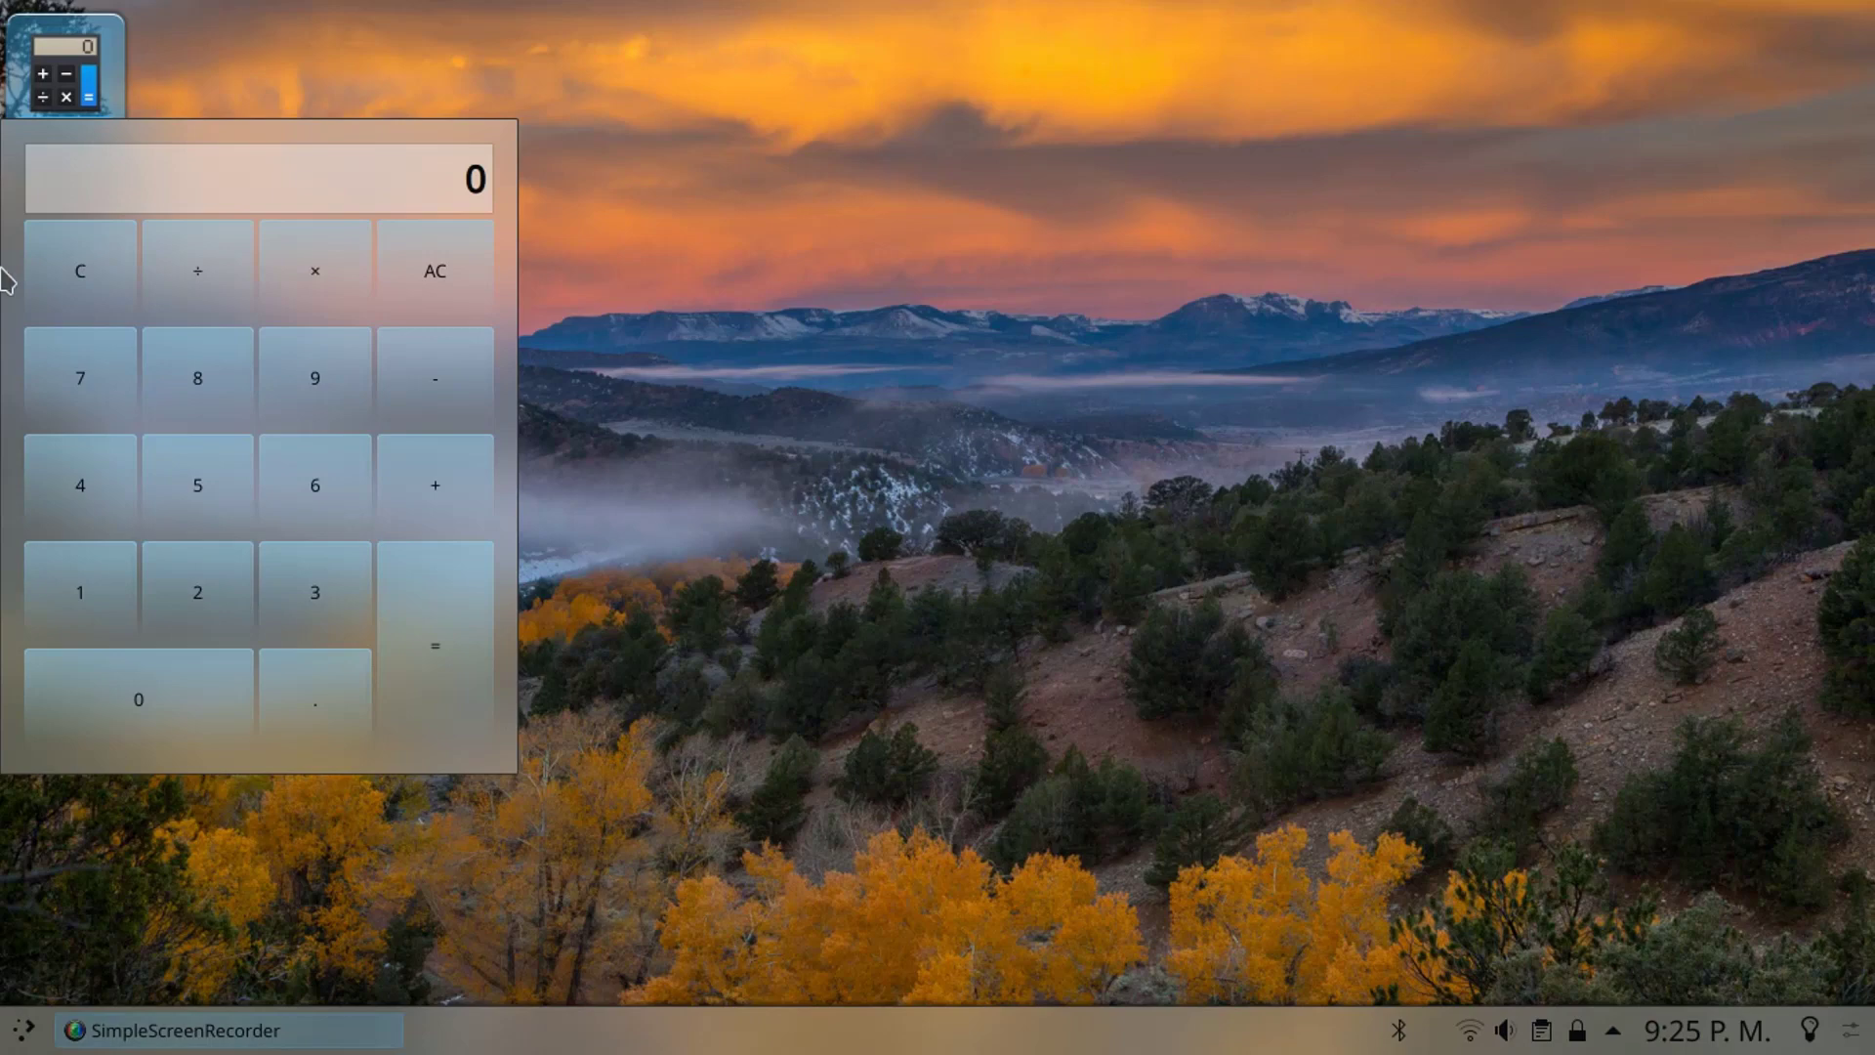
{"action": "key", "text": "Escape"}
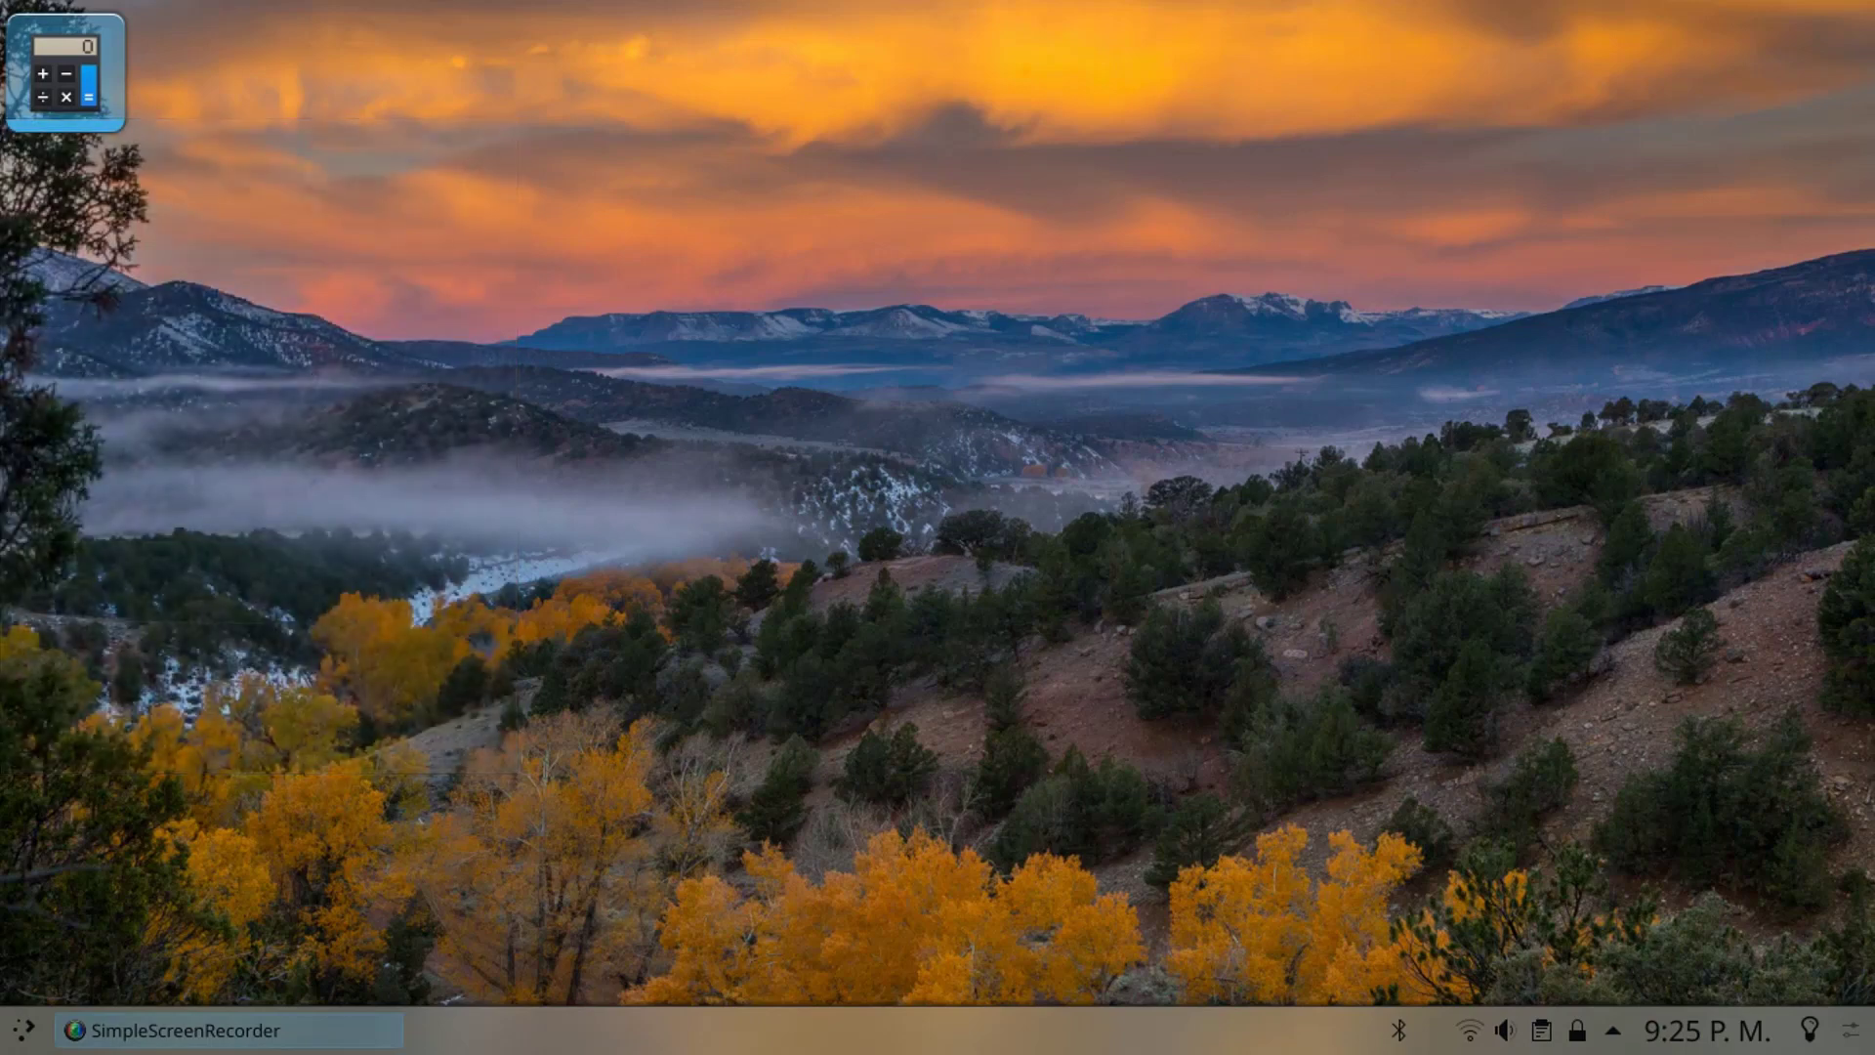
- Add the Estado de la memoria widget to the desktop from the Elementos gráficos explorer and close the explorer
{"action": "right_click", "coordinate": [550, 262]}
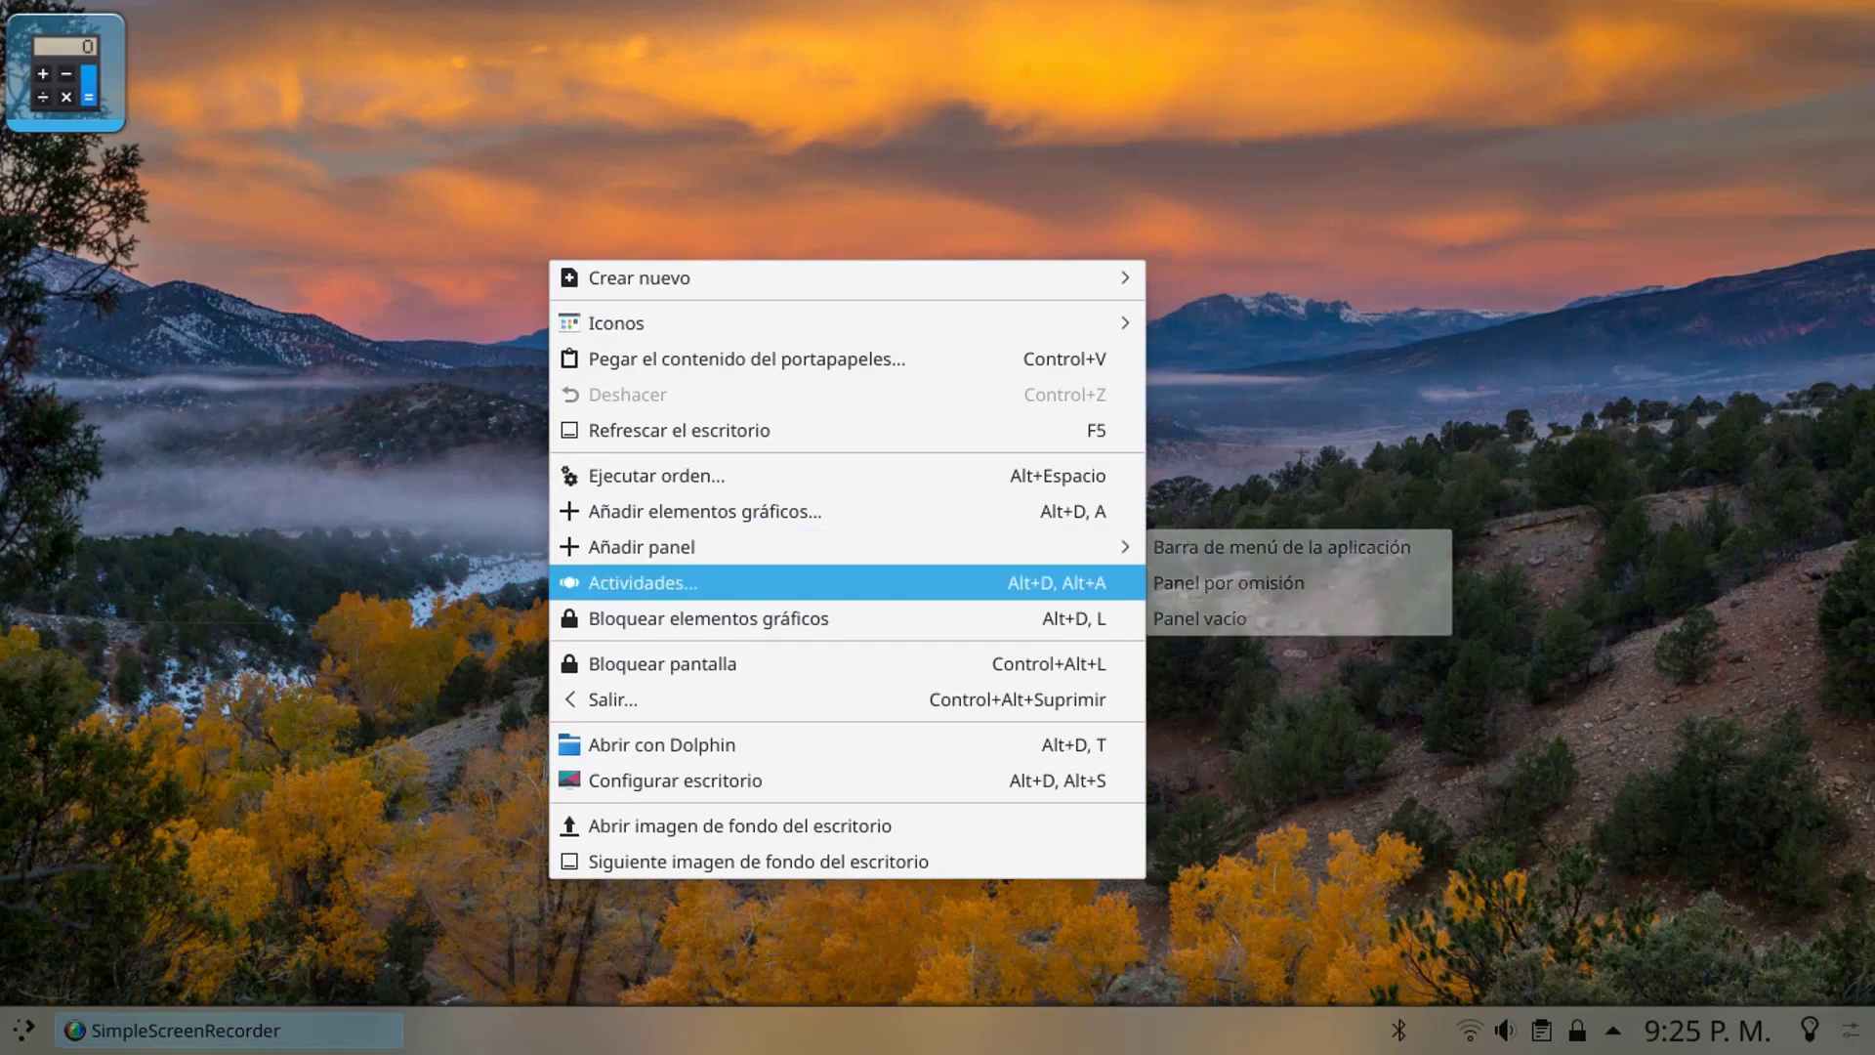
{"action": "left_click", "coordinate": [704, 510]}
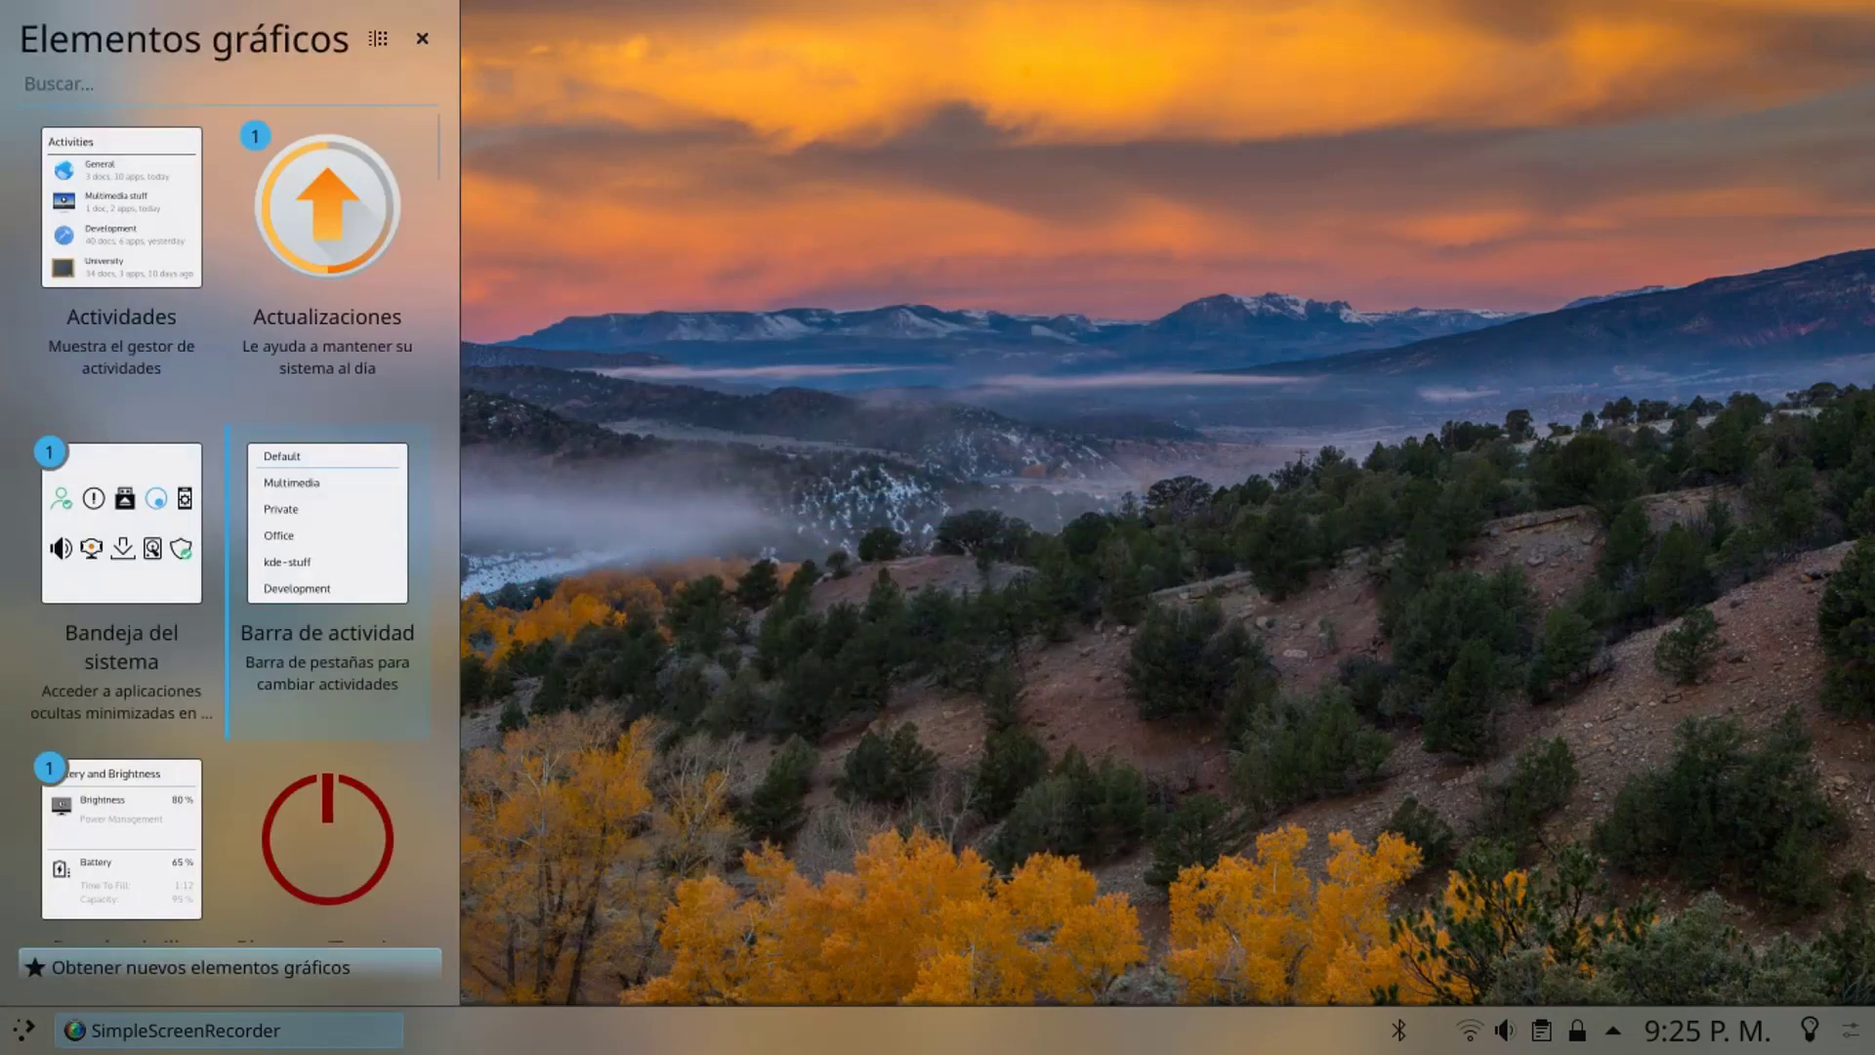
{"action": "scroll", "coordinate": [229, 517], "scroll_direction": "down", "scroll_amount": 15}
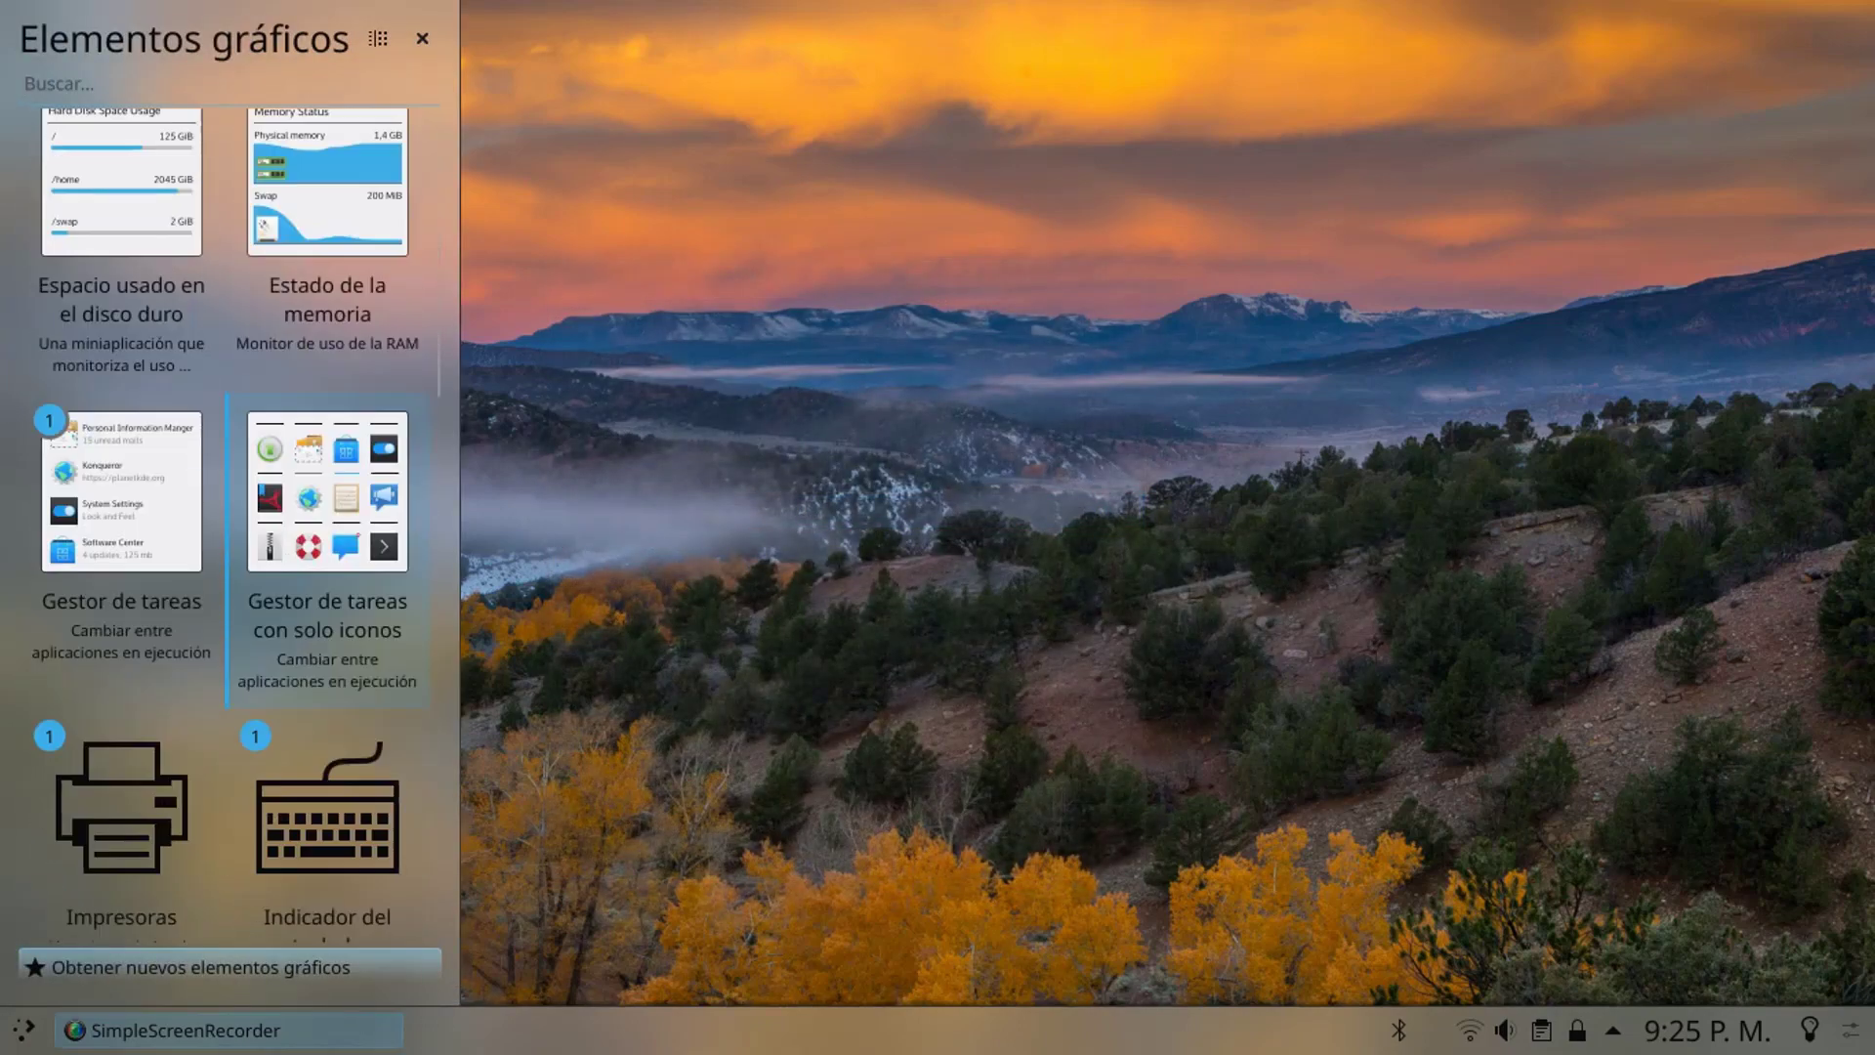
{"action": "key", "text": "Left"}
{"action": "key", "text": "Up"}
{"action": "key", "text": "Right"}
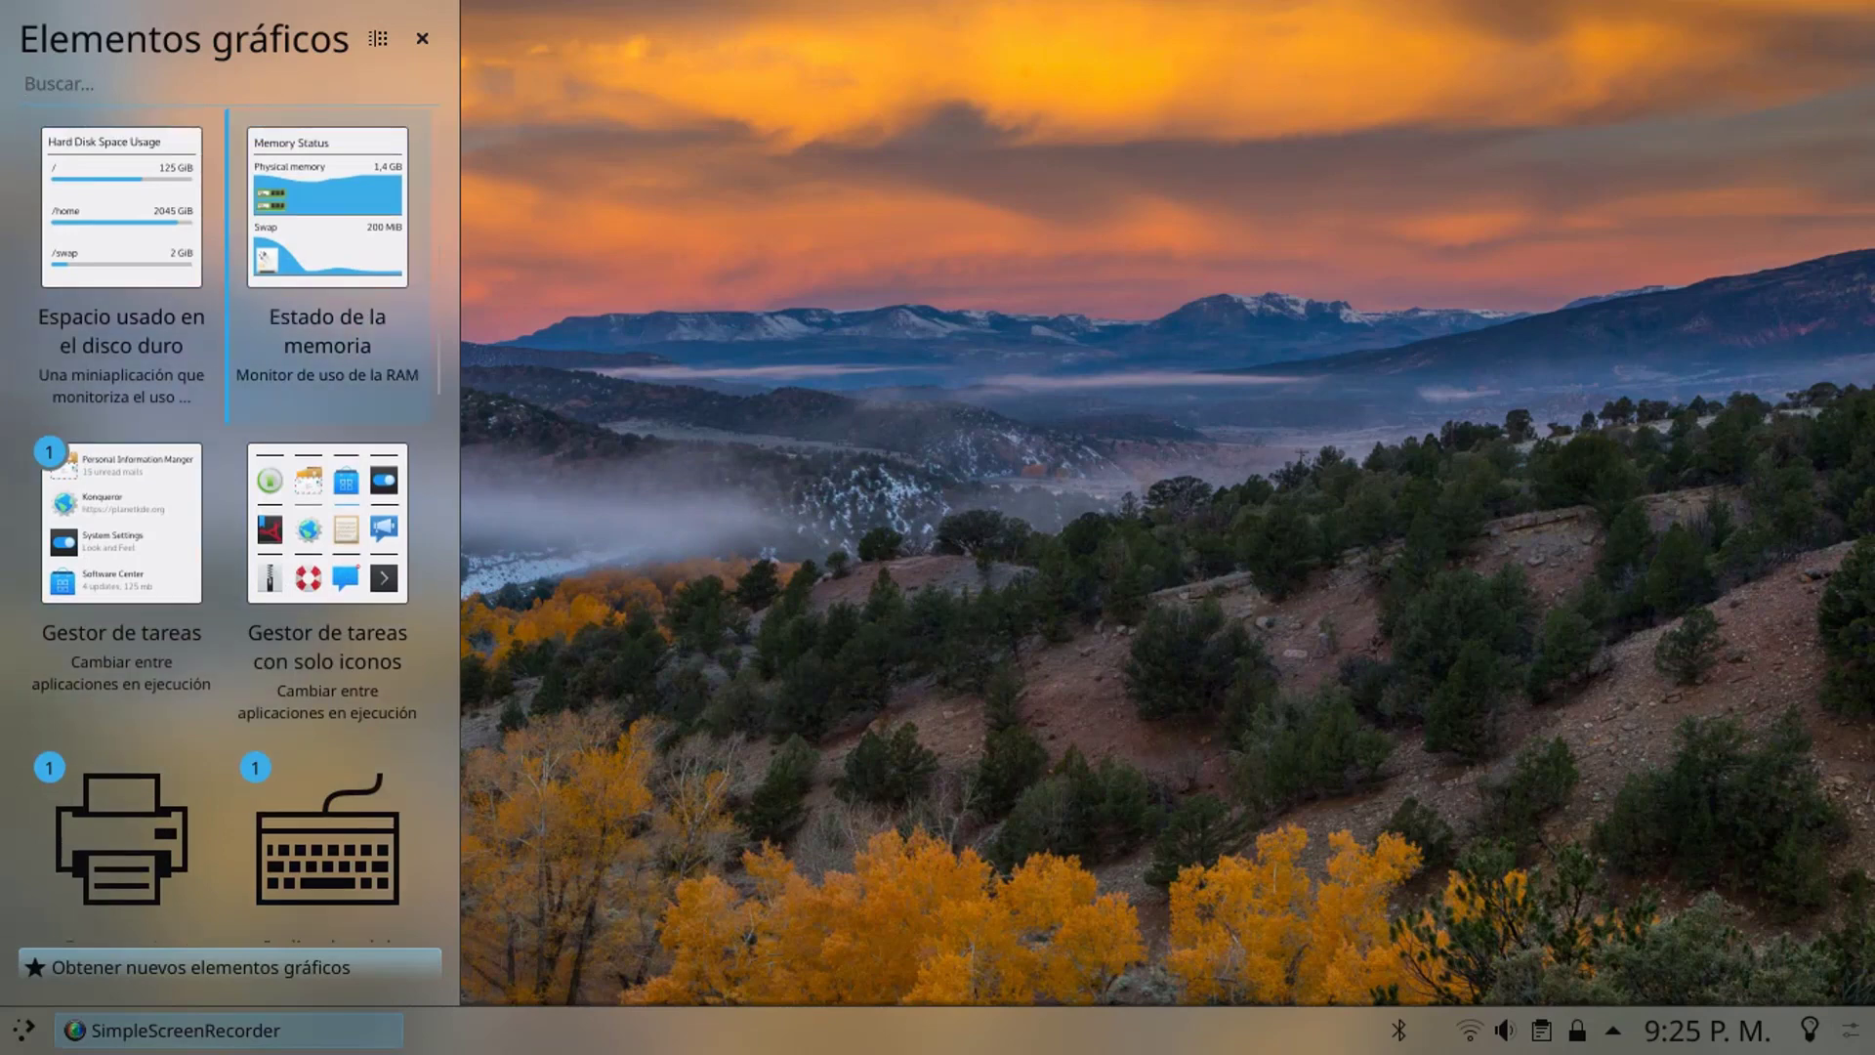
{"action": "key", "text": "Return"}
{"action": "key", "text": "Escape"}
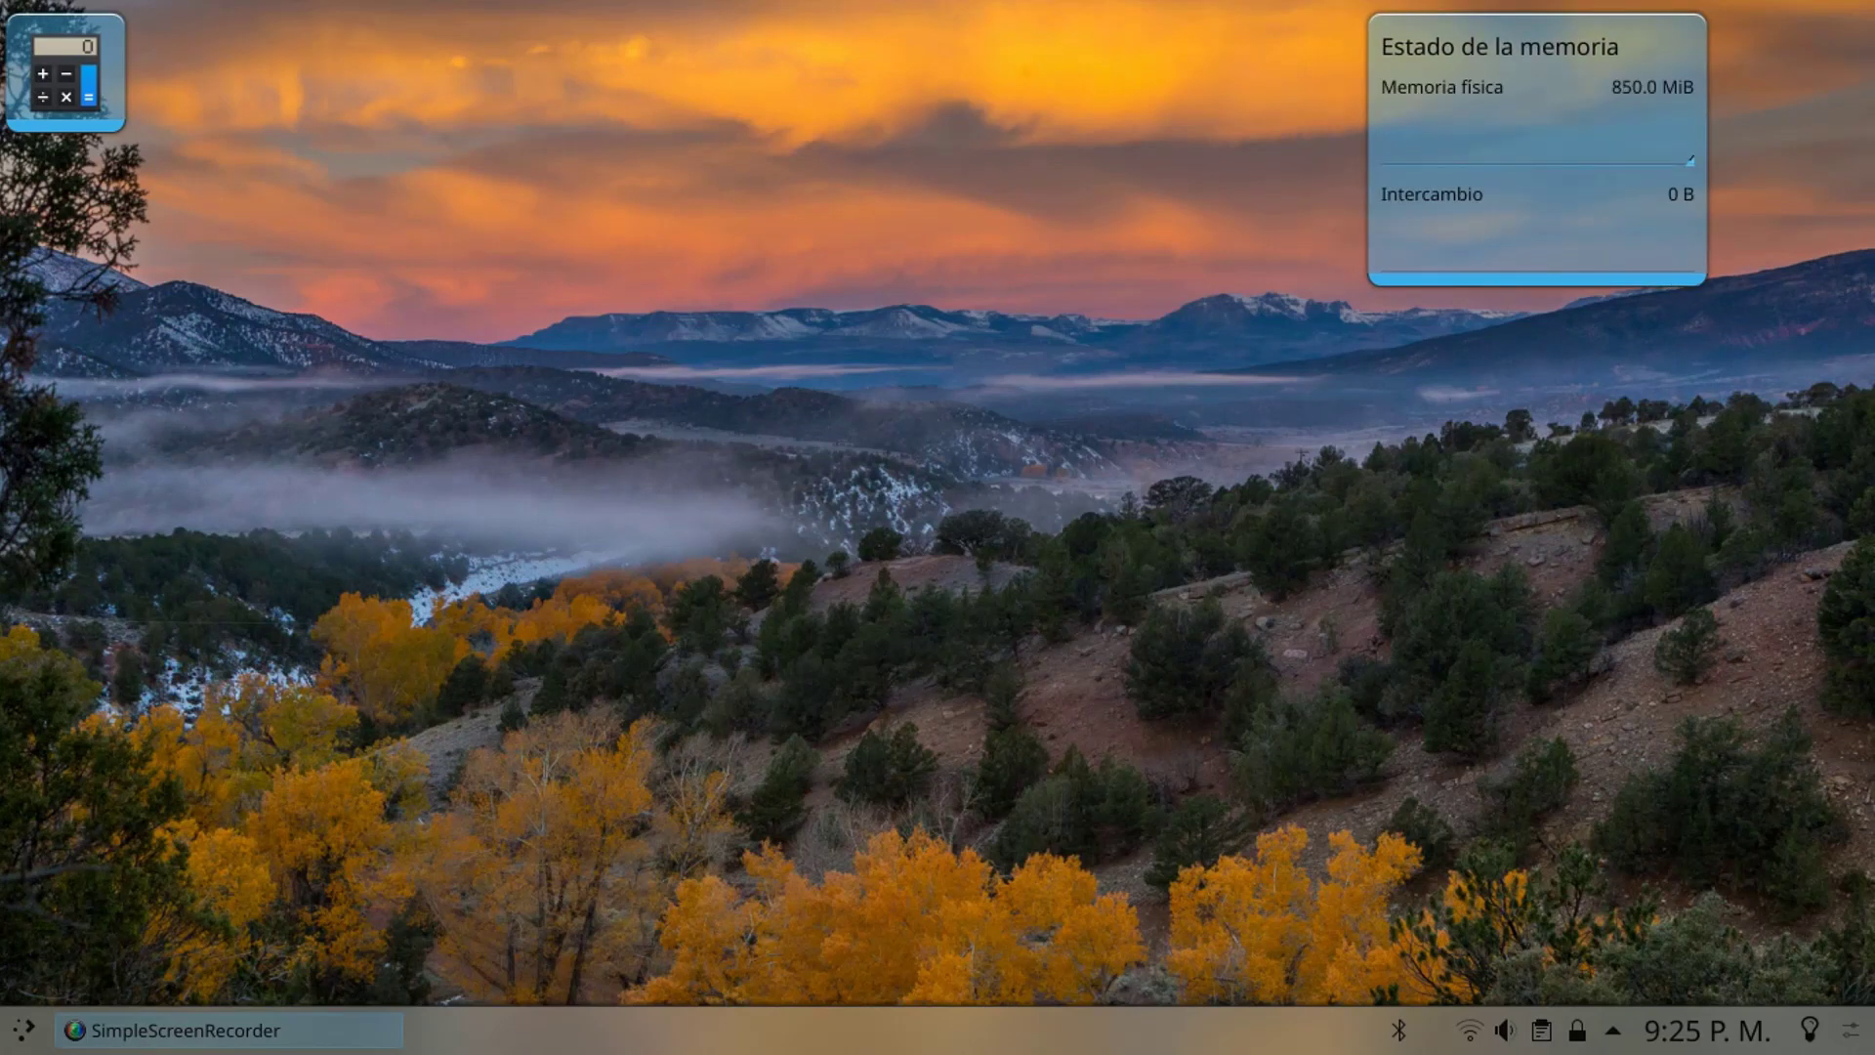
- Remove the Estado de la memoria and Calculadora widgets from the desktop
{"action": "key", "text": "Menu"}
{"action": "key", "text": "Down"}
{"action": "key", "text": "Down"}
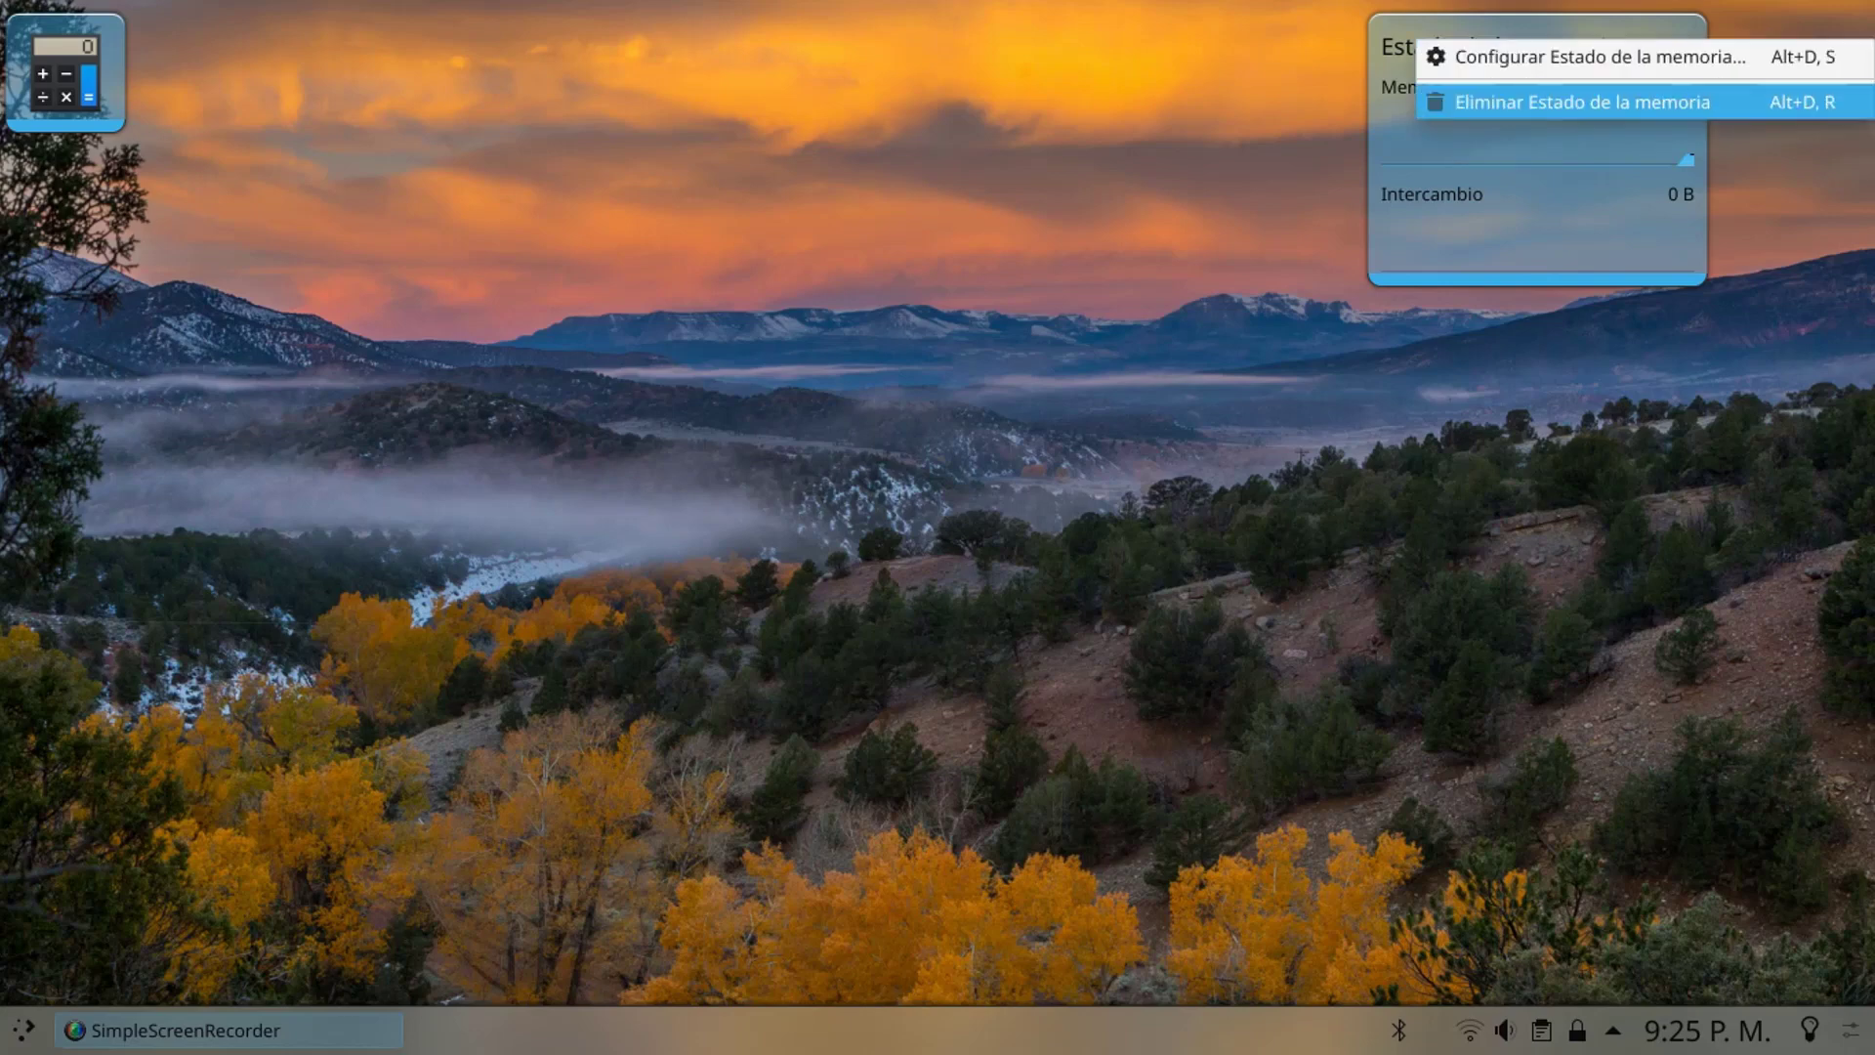
{"action": "key", "text": "Return"}
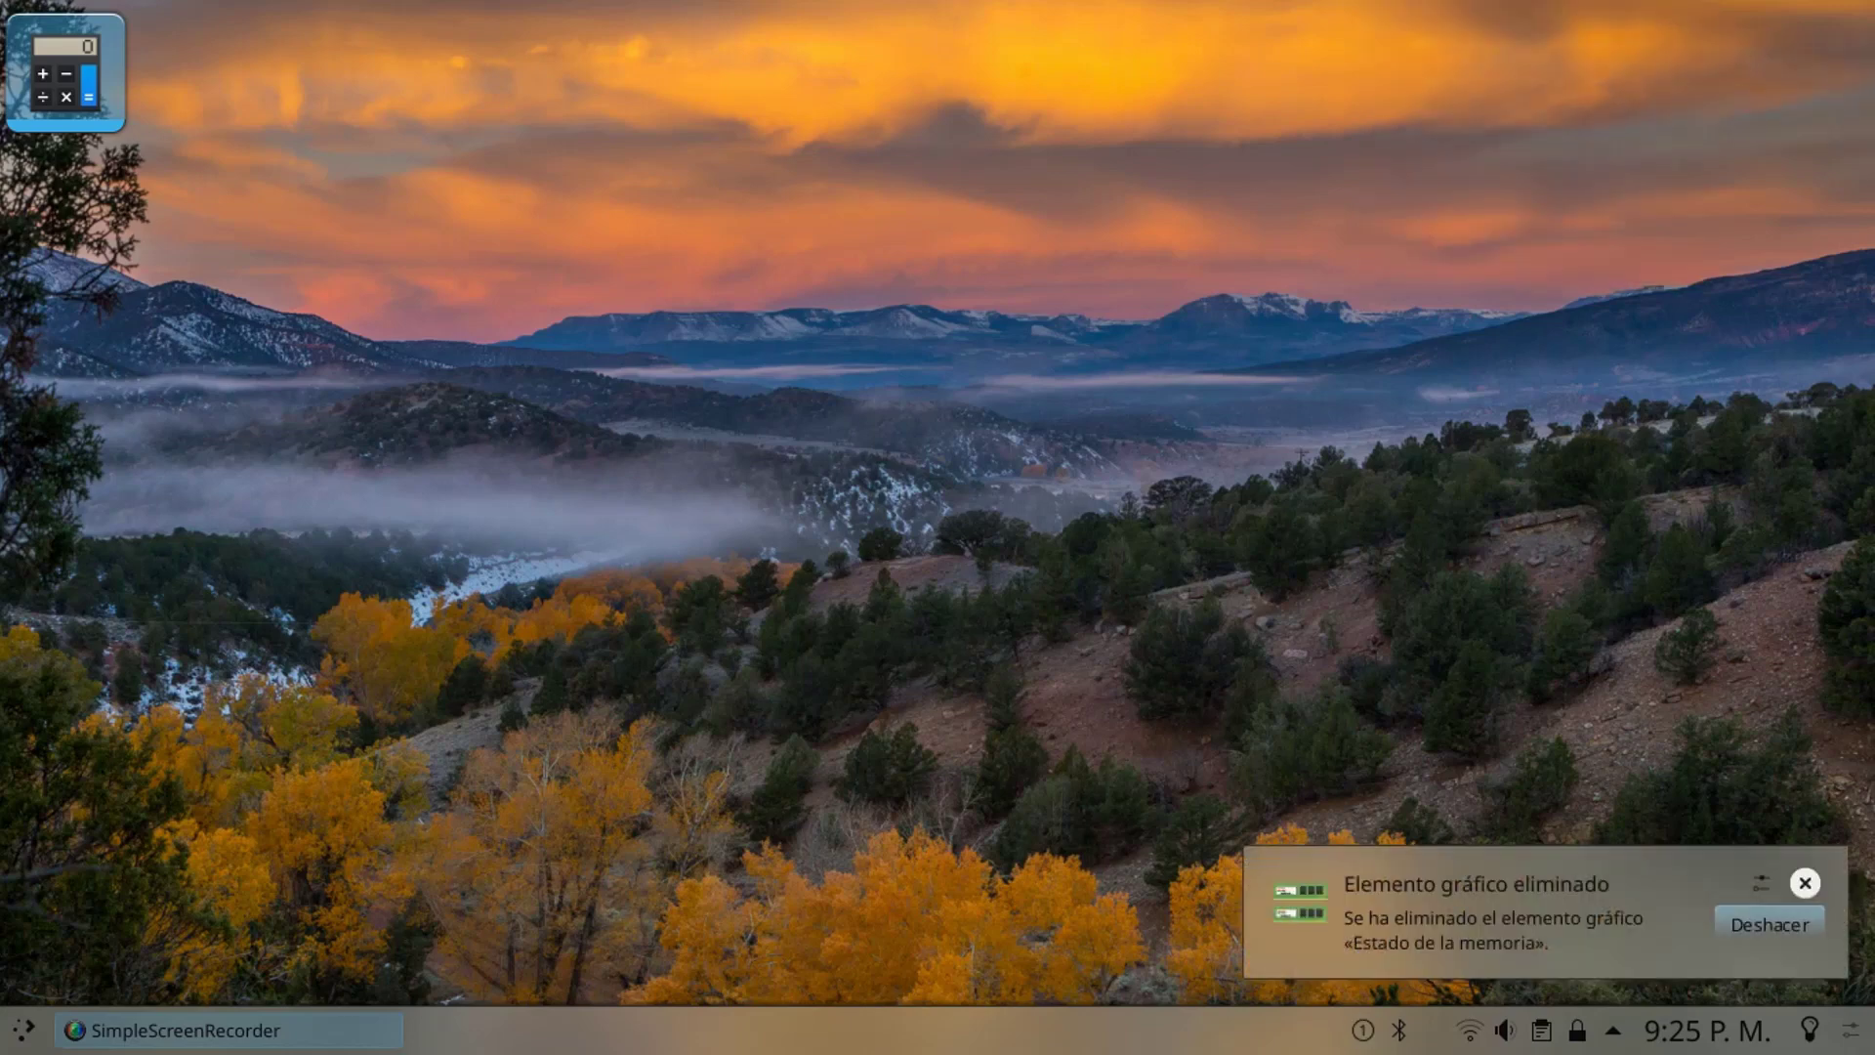
{"action": "key", "text": "Menu"}
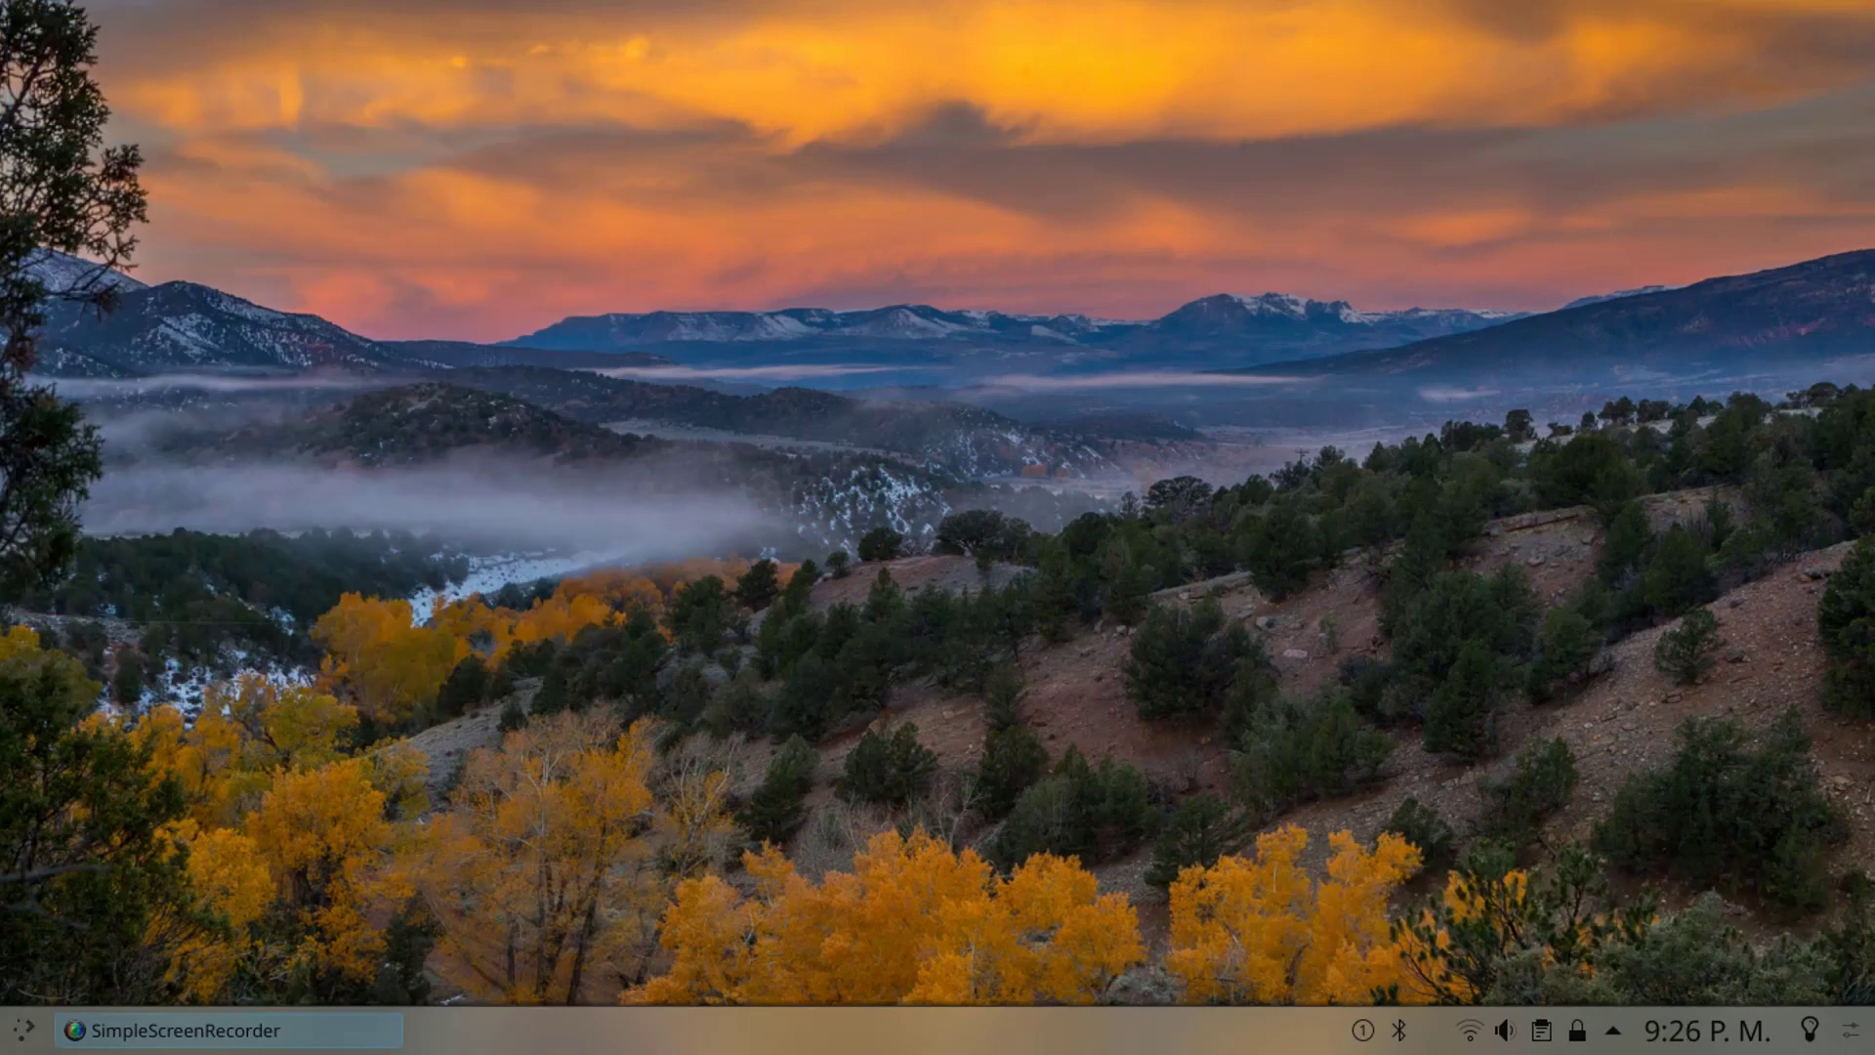
- Launch Centro de información from the Sistema category of the application launcher
{"action": "left_click", "coordinate": [22, 1030]}
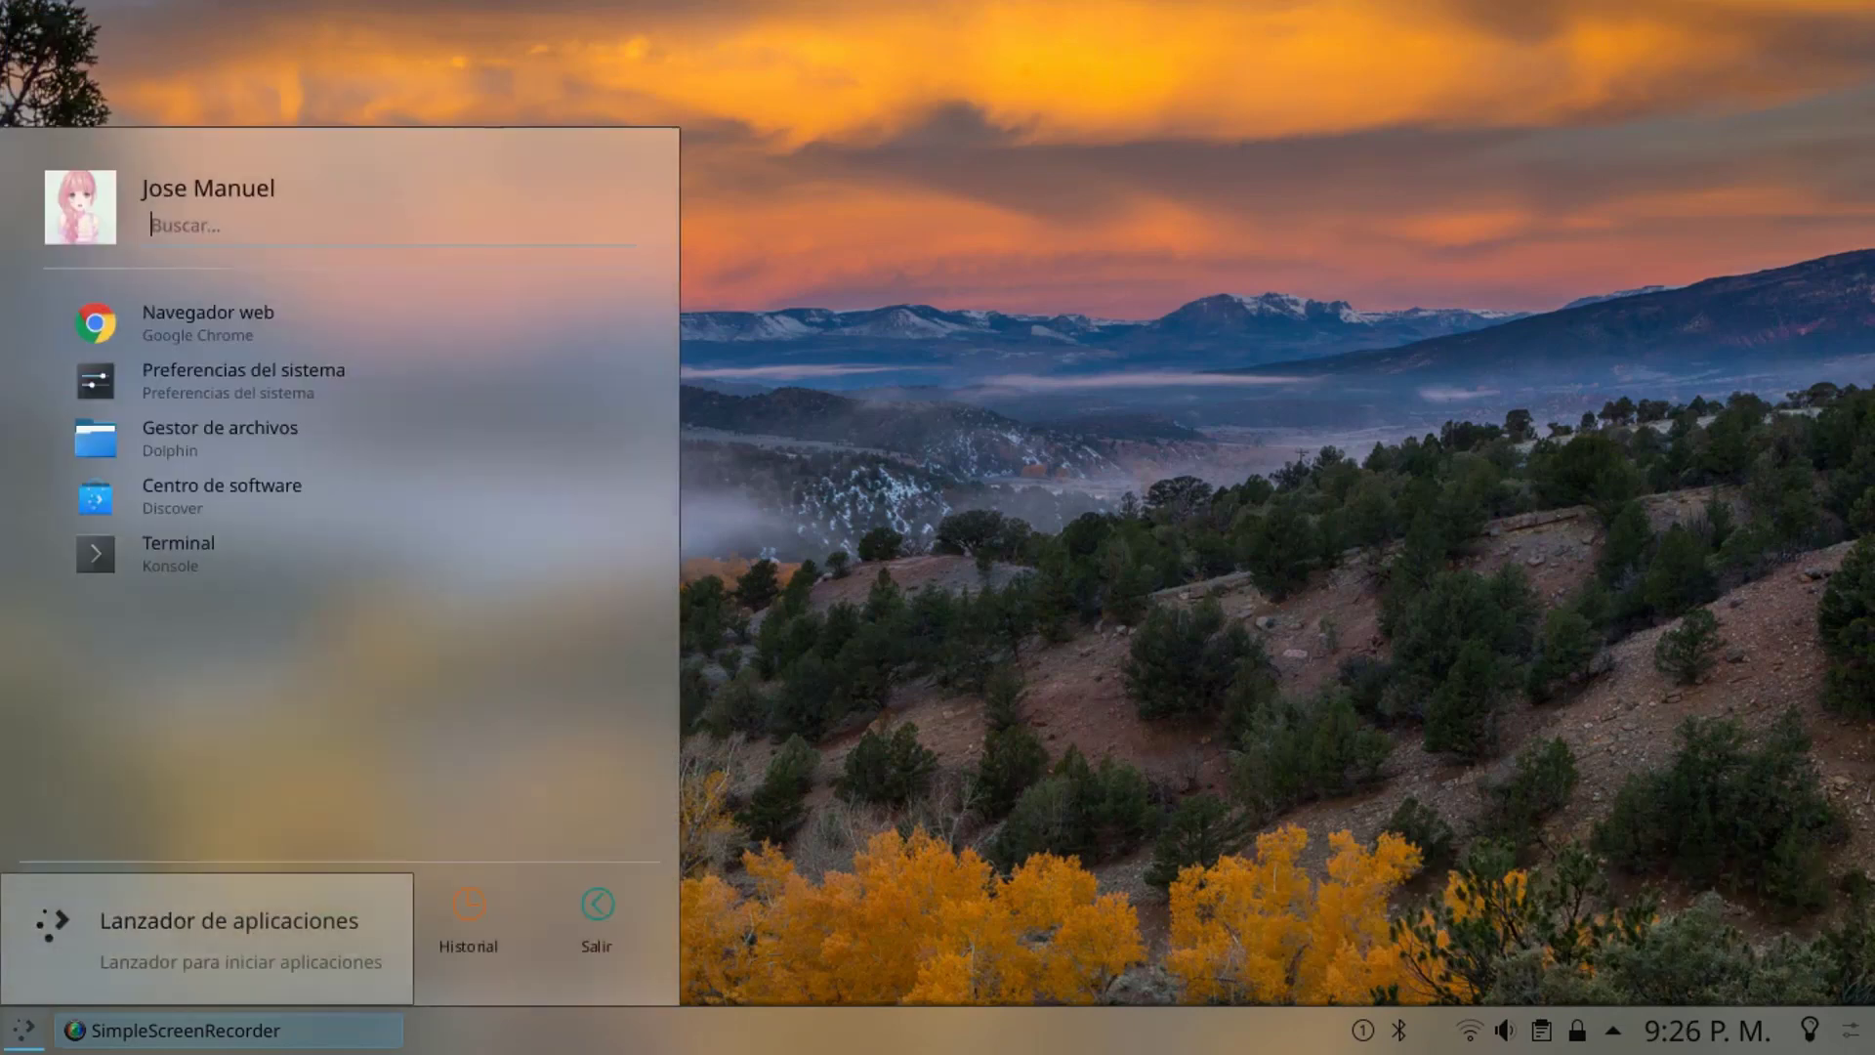
{"action": "mouse_move", "coordinate": [211, 918]}
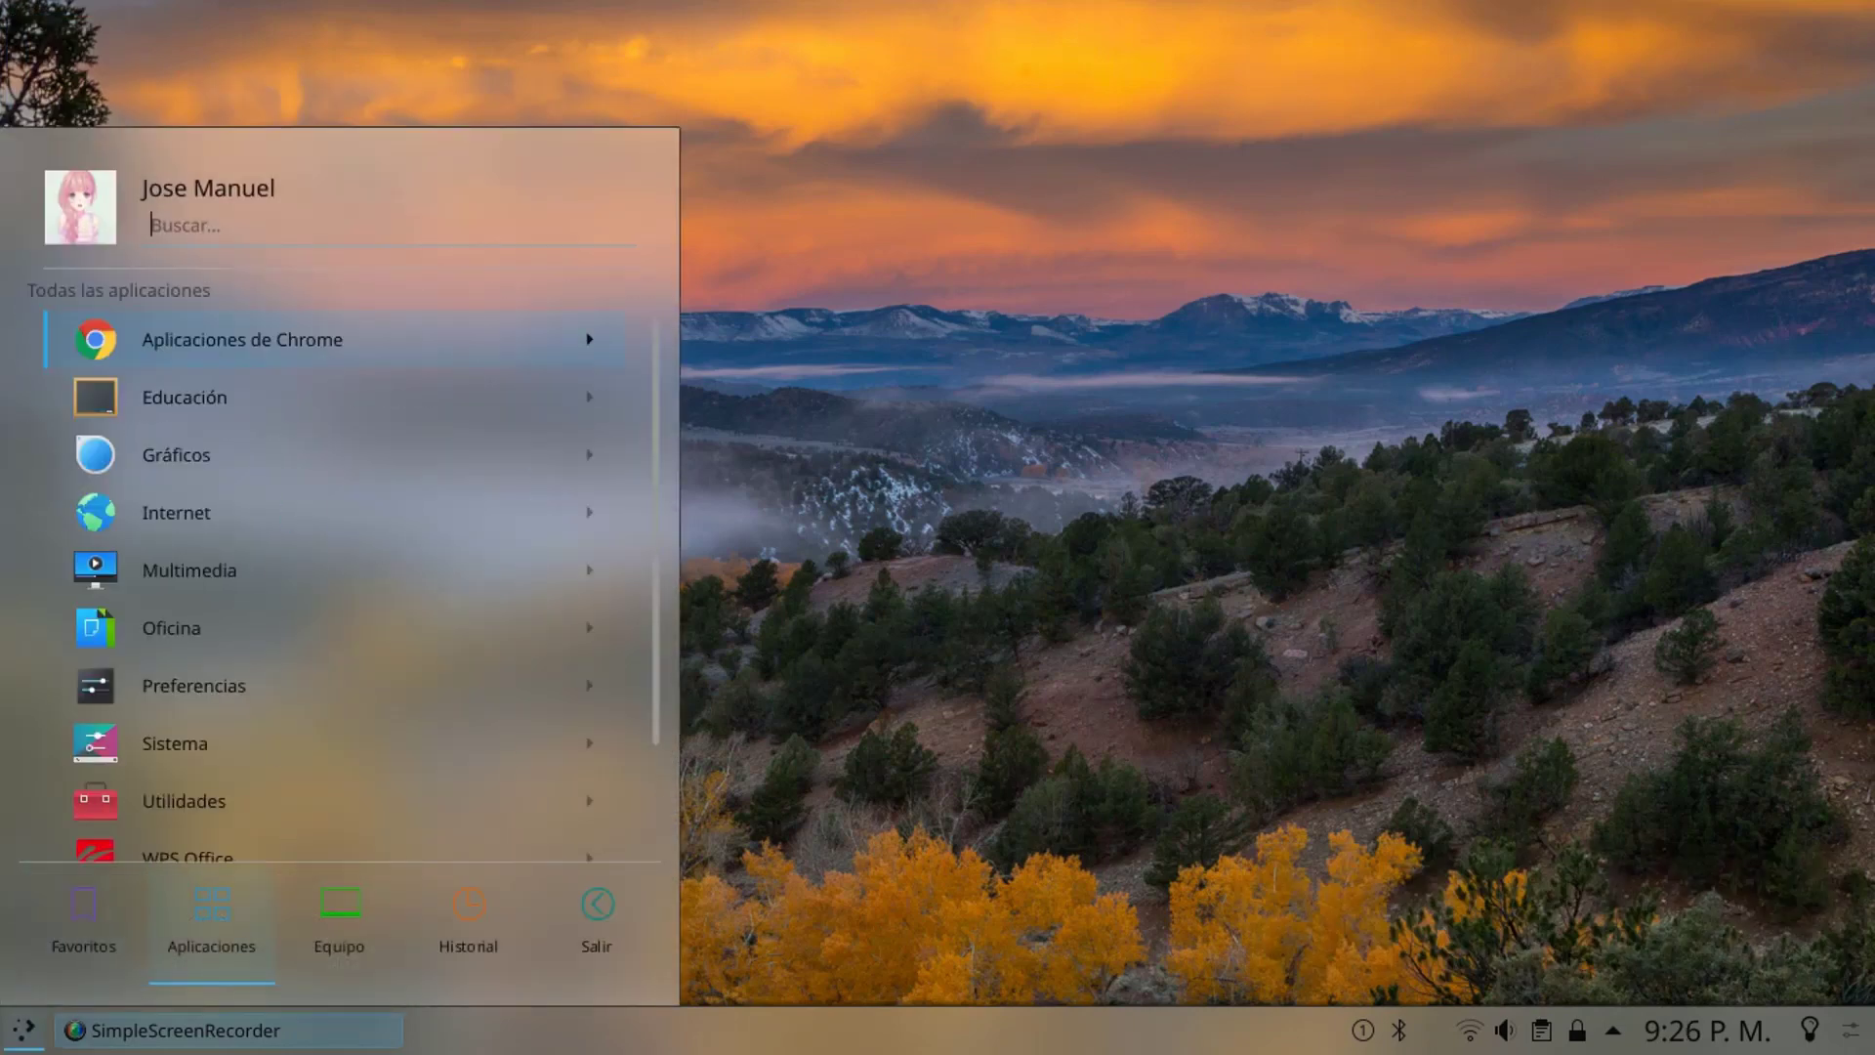
{"action": "key", "text": "Up"}
{"action": "key", "text": "Up"}
{"action": "key", "text": "Up"}
{"action": "key", "text": "Right"}
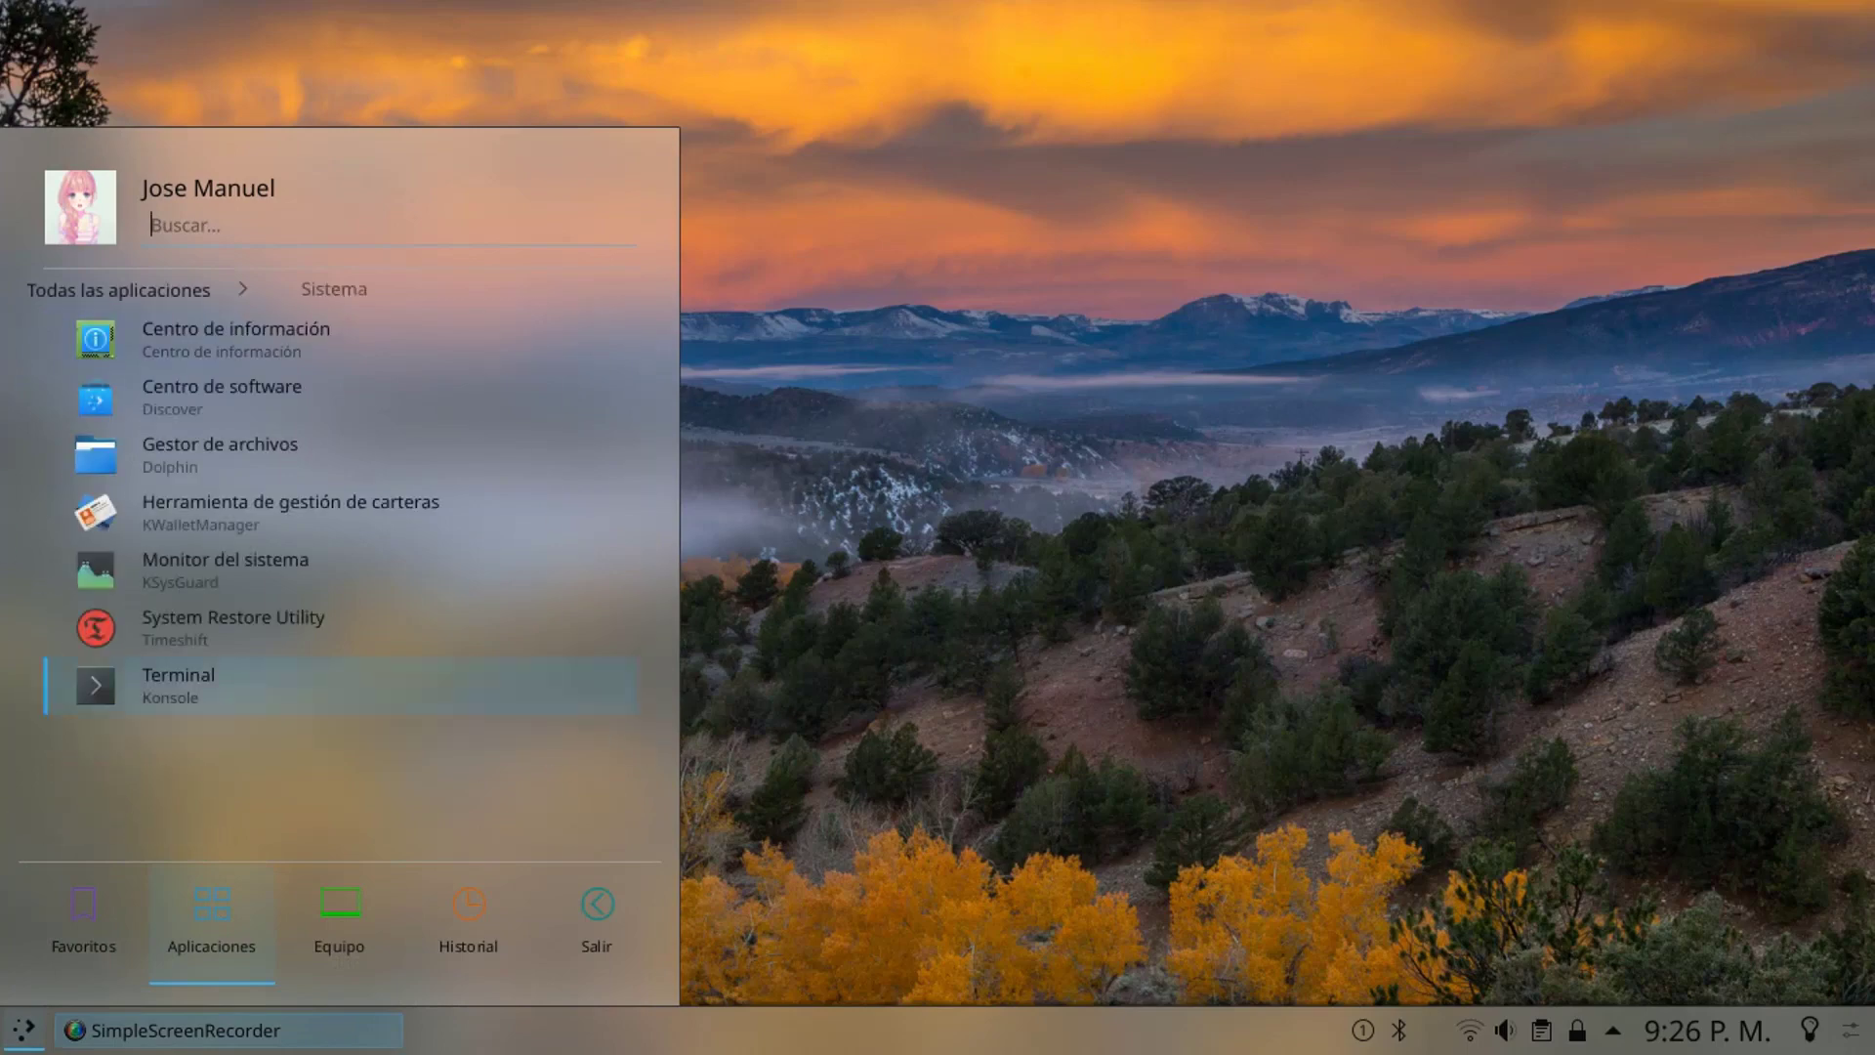
{"action": "key", "text": "Up"}
{"action": "key", "text": "Up"}
{"action": "key", "text": "Up"}
{"action": "key", "text": "Up"}
{"action": "key", "text": "Up"}
{"action": "key", "text": "Up"}
{"action": "key", "text": "Return"}
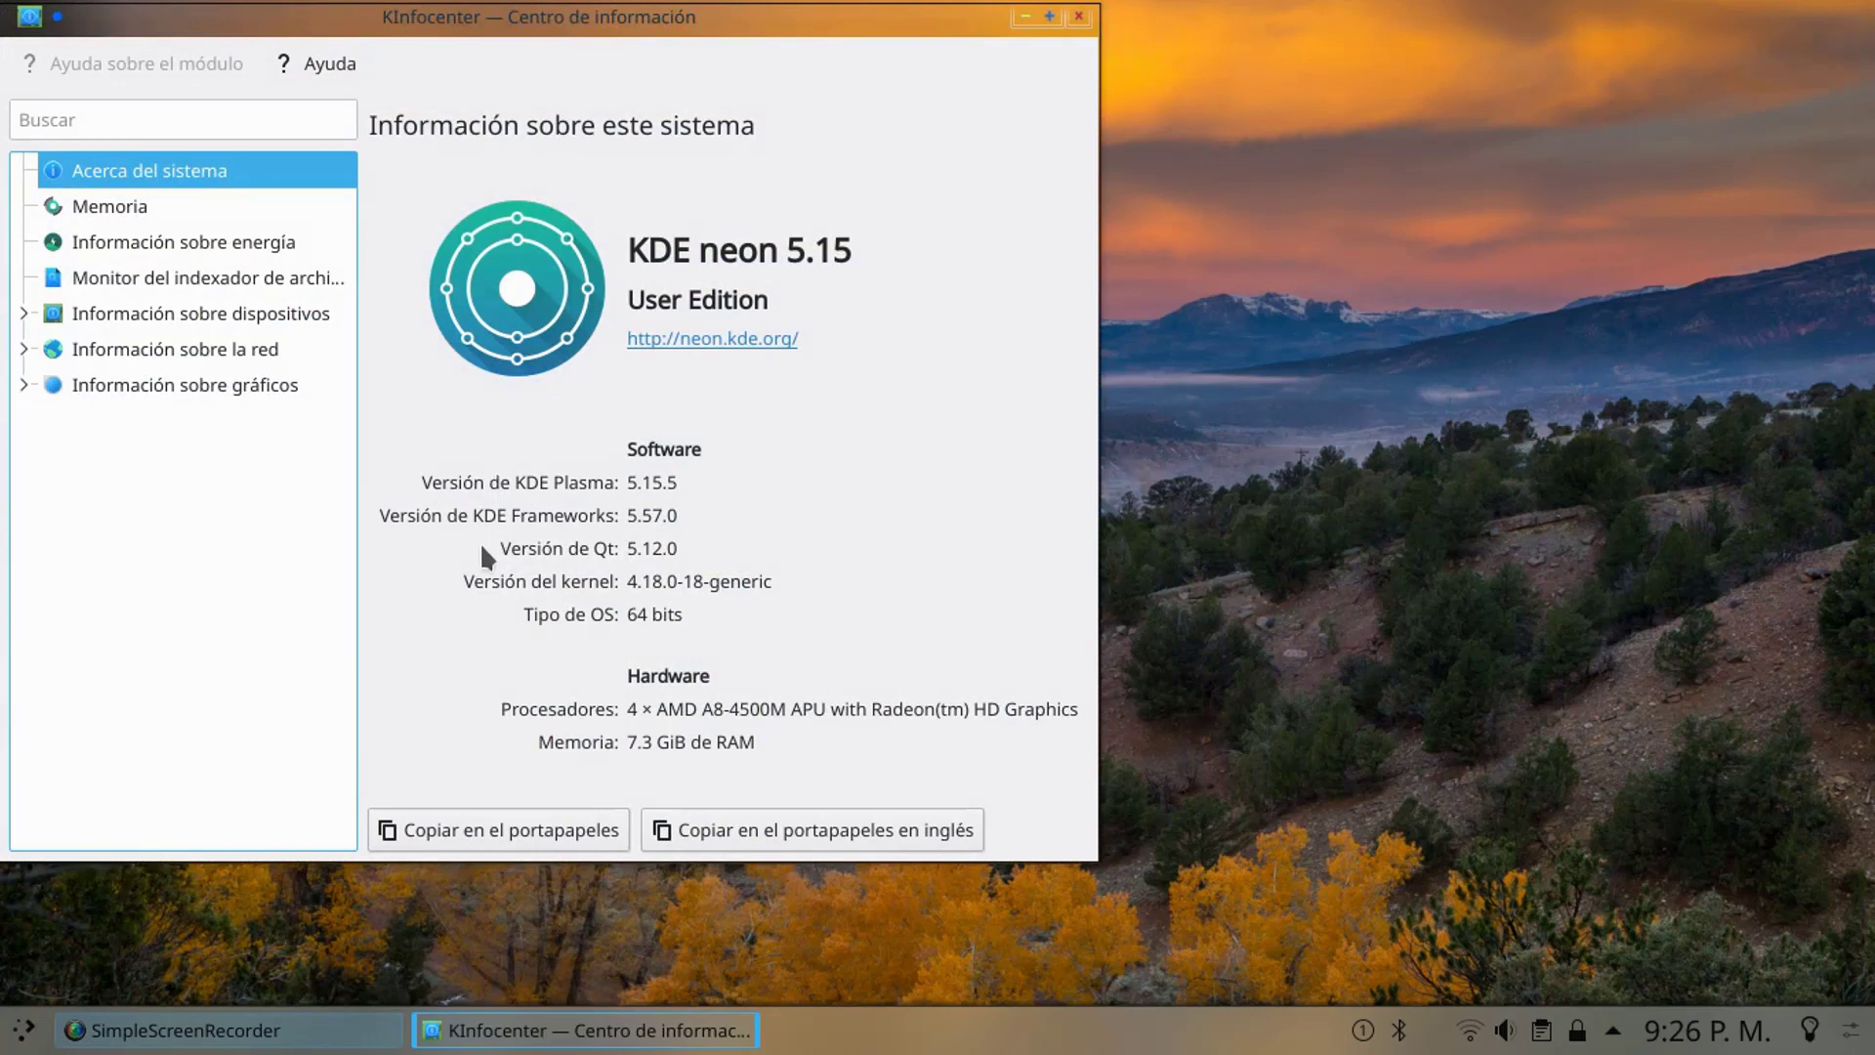
- Examine the Centro de información sections on memory, energy, devices, network and graphics, including Wayland, and close it
{"action": "left_click", "coordinate": [88, 205]}
{"action": "left_click", "coordinate": [161, 242]}
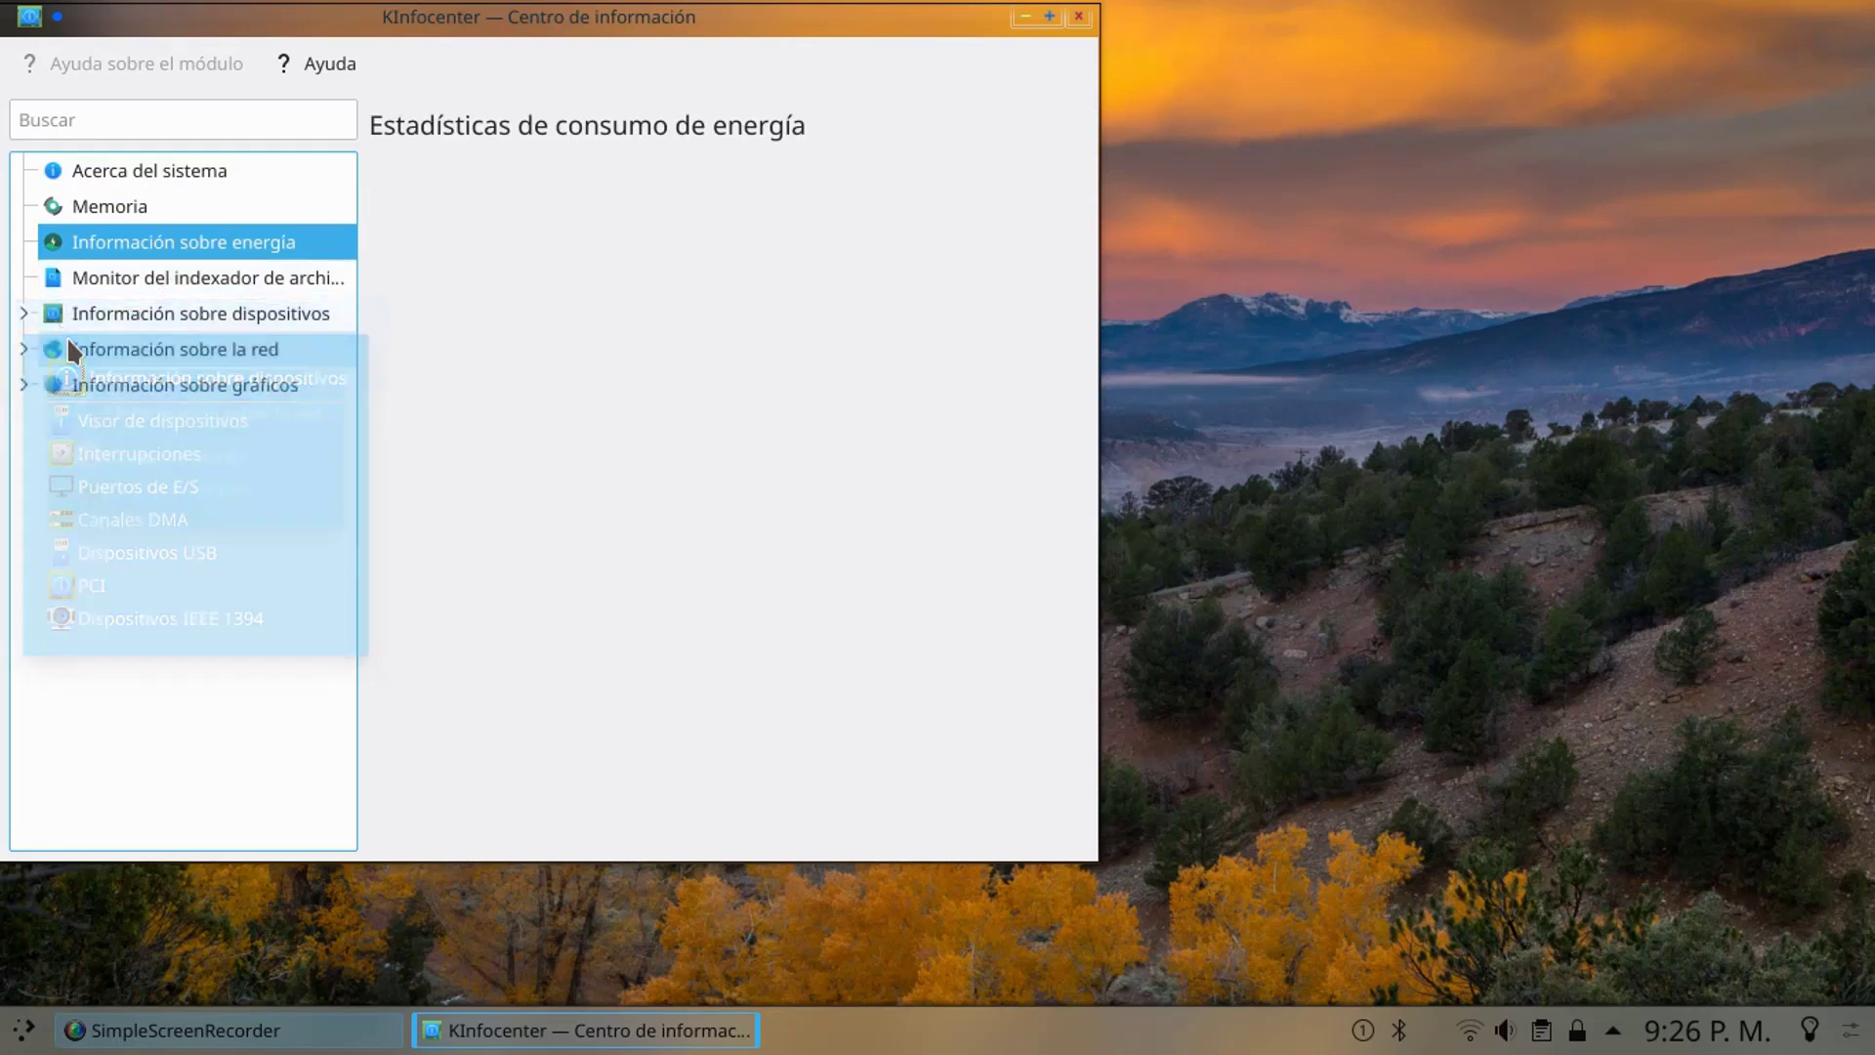
{"action": "left_click", "coordinate": [97, 314]}
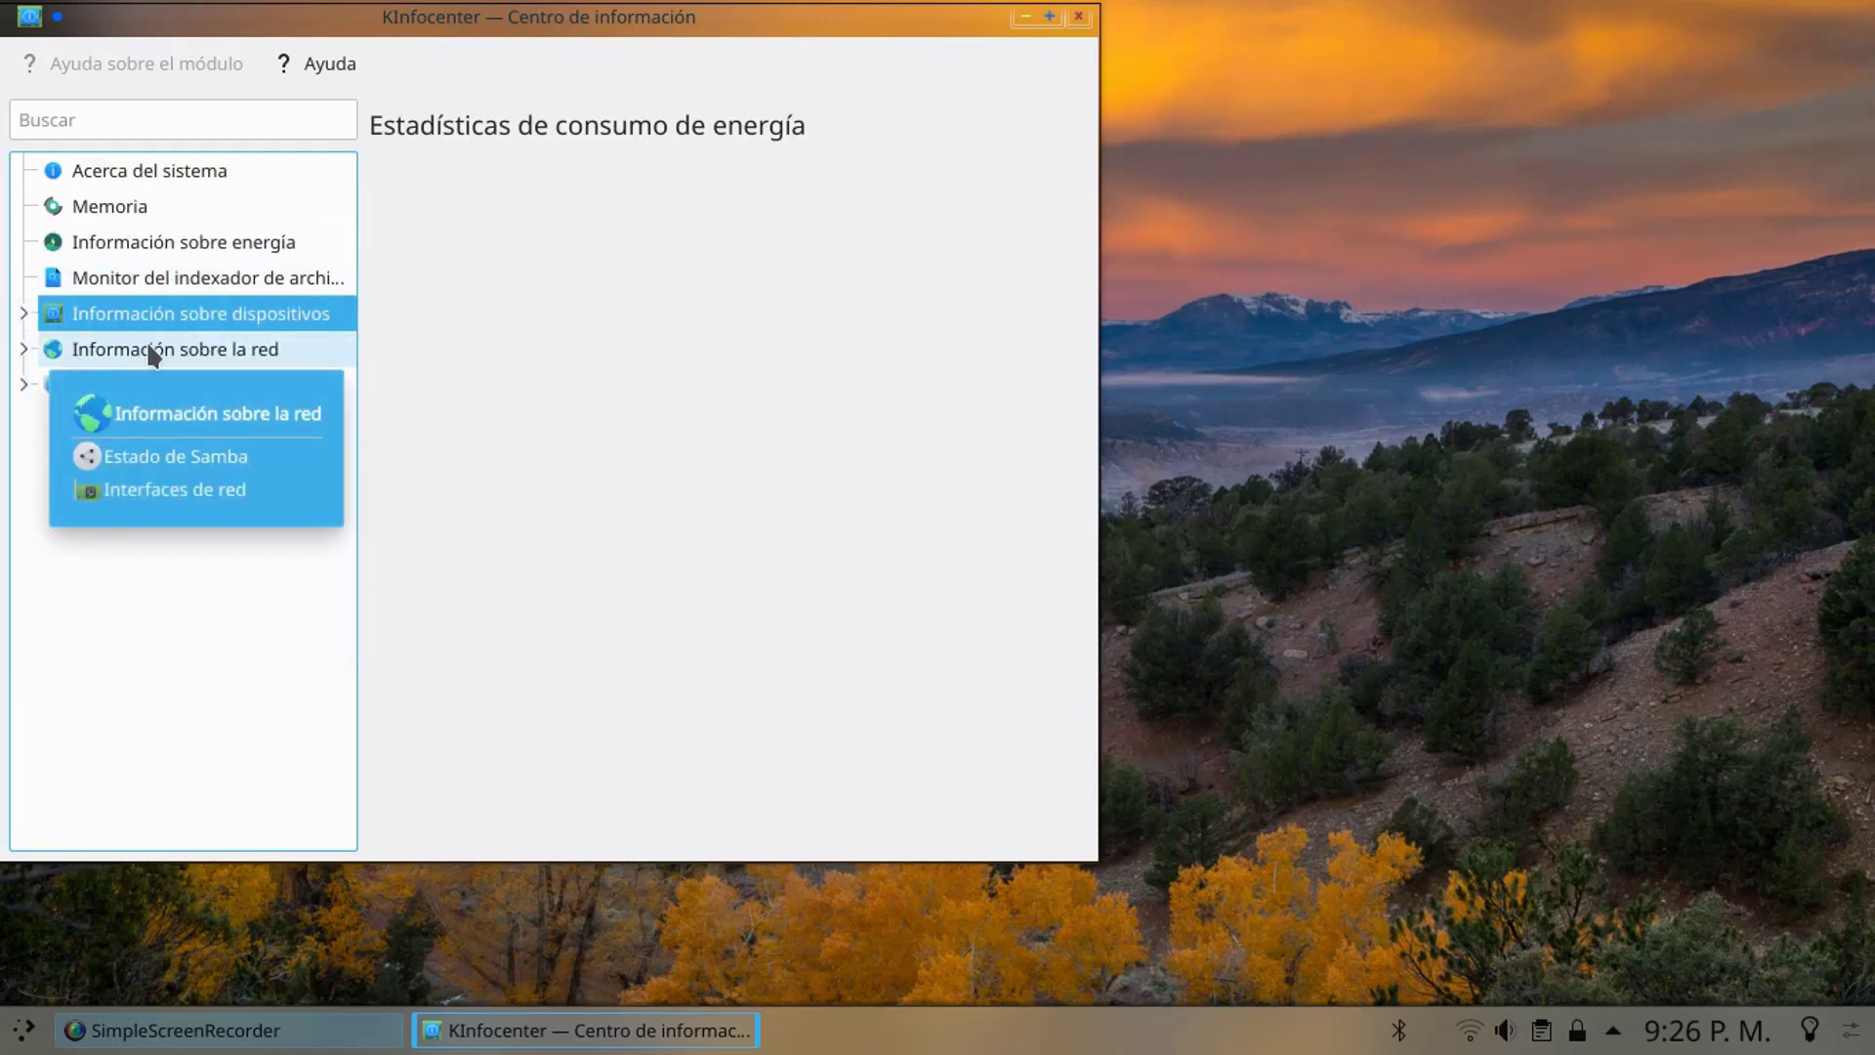
{"action": "left_click", "coordinate": [24, 349]}
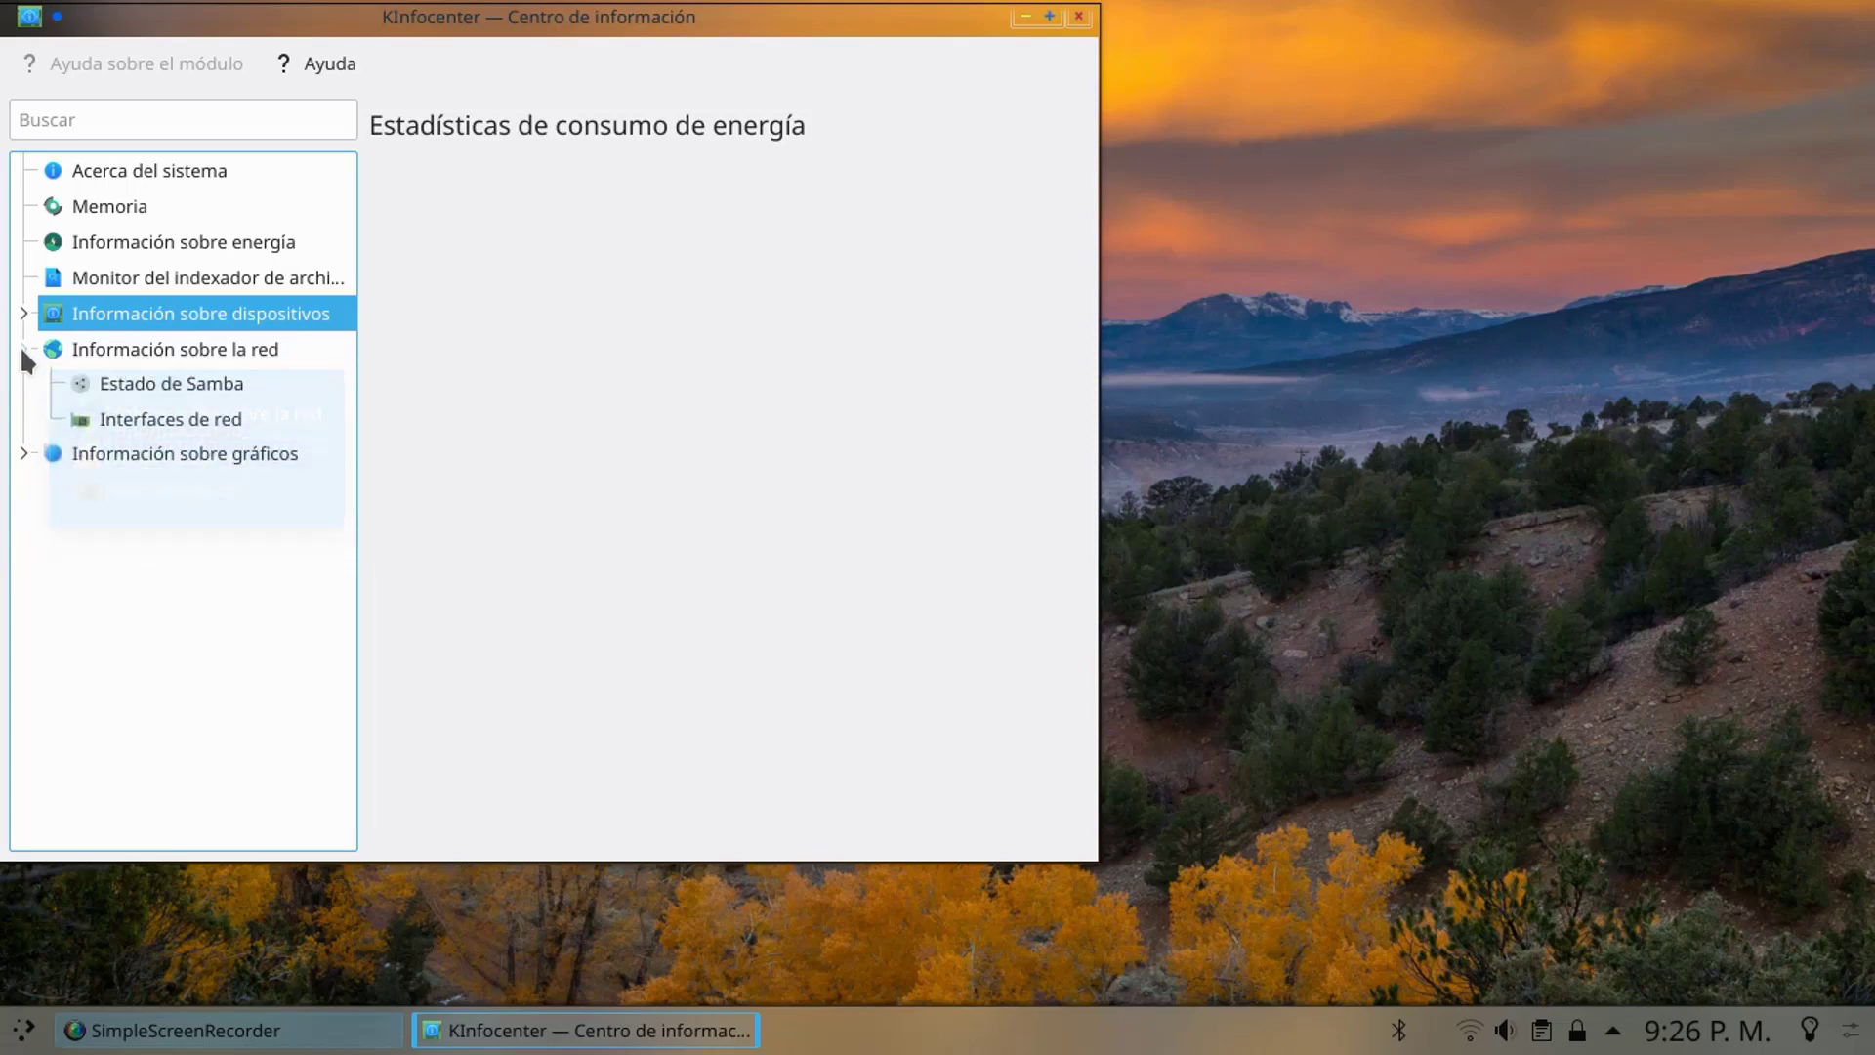
{"action": "left_click", "coordinate": [123, 465]}
{"action": "left_click", "coordinate": [22, 455]}
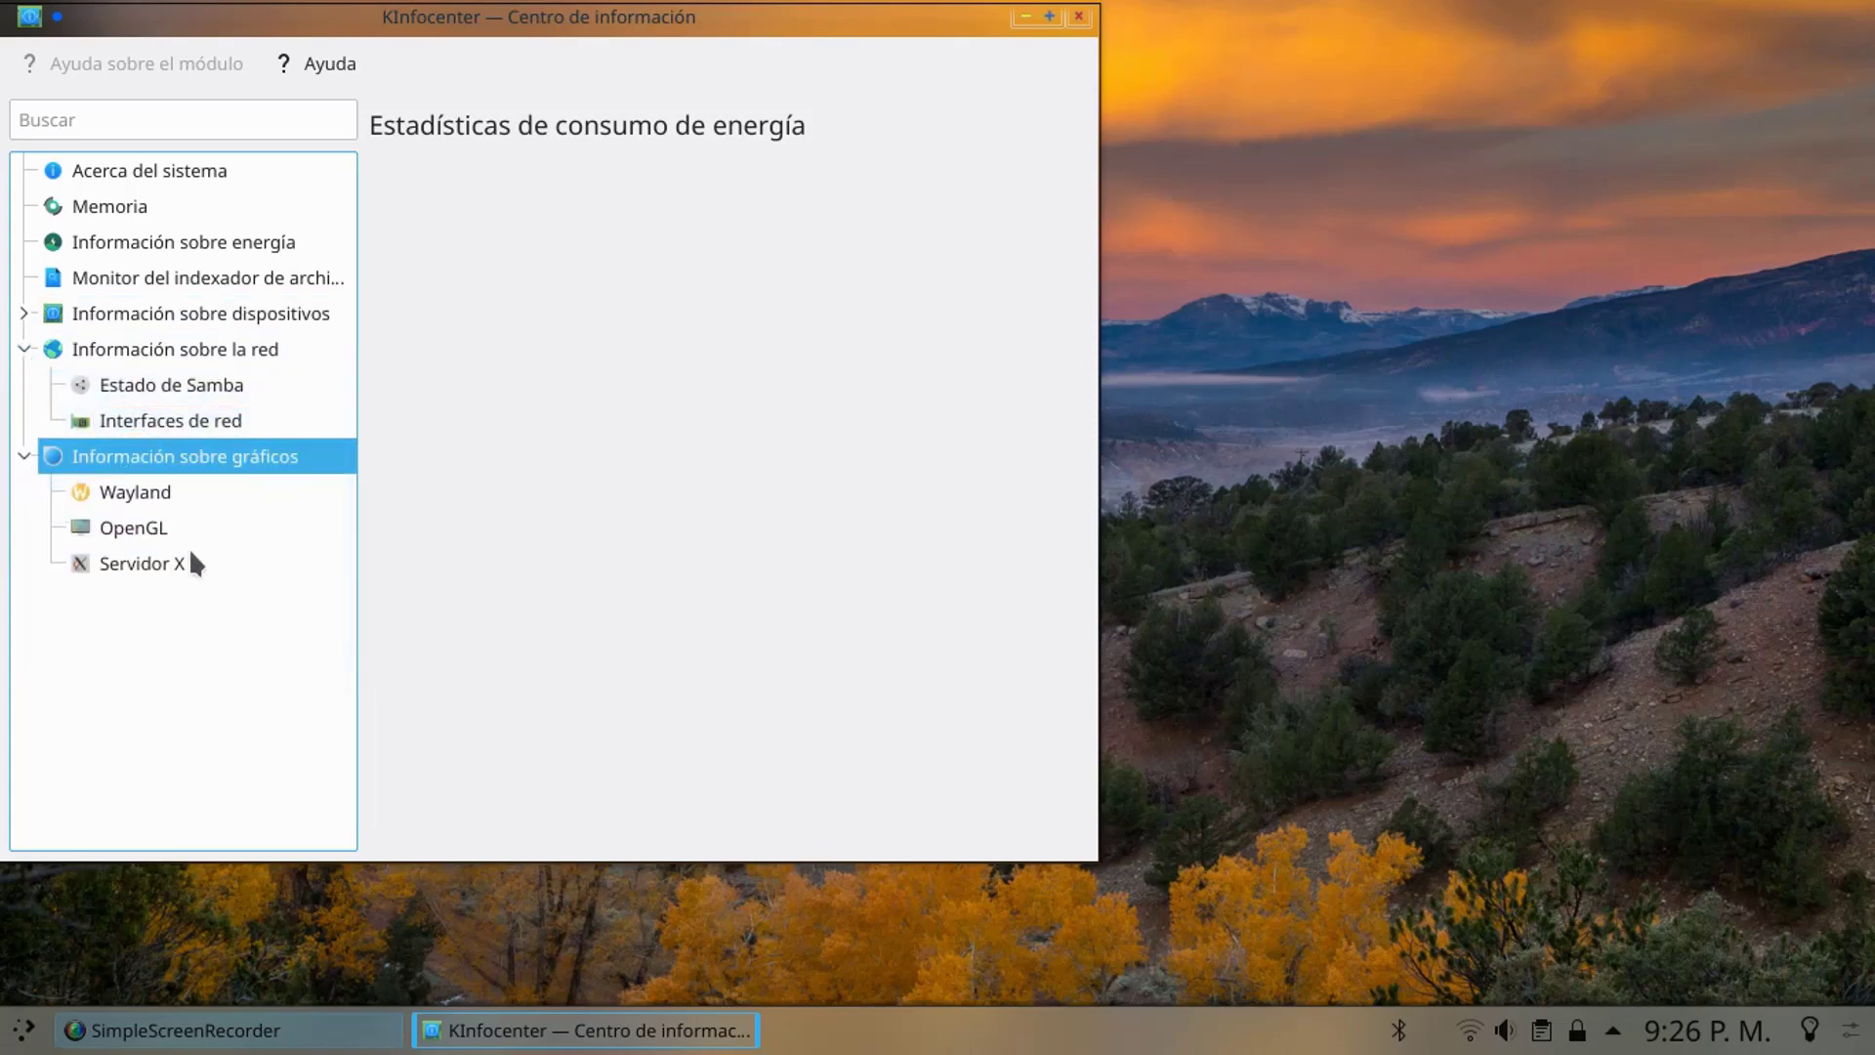
{"action": "left_click", "coordinate": [166, 495]}
{"action": "key", "text": "alt+F4"}
- Launch Centro de software (Discover) from the Sistema category of the application launcher
{"action": "key", "text": "super"}
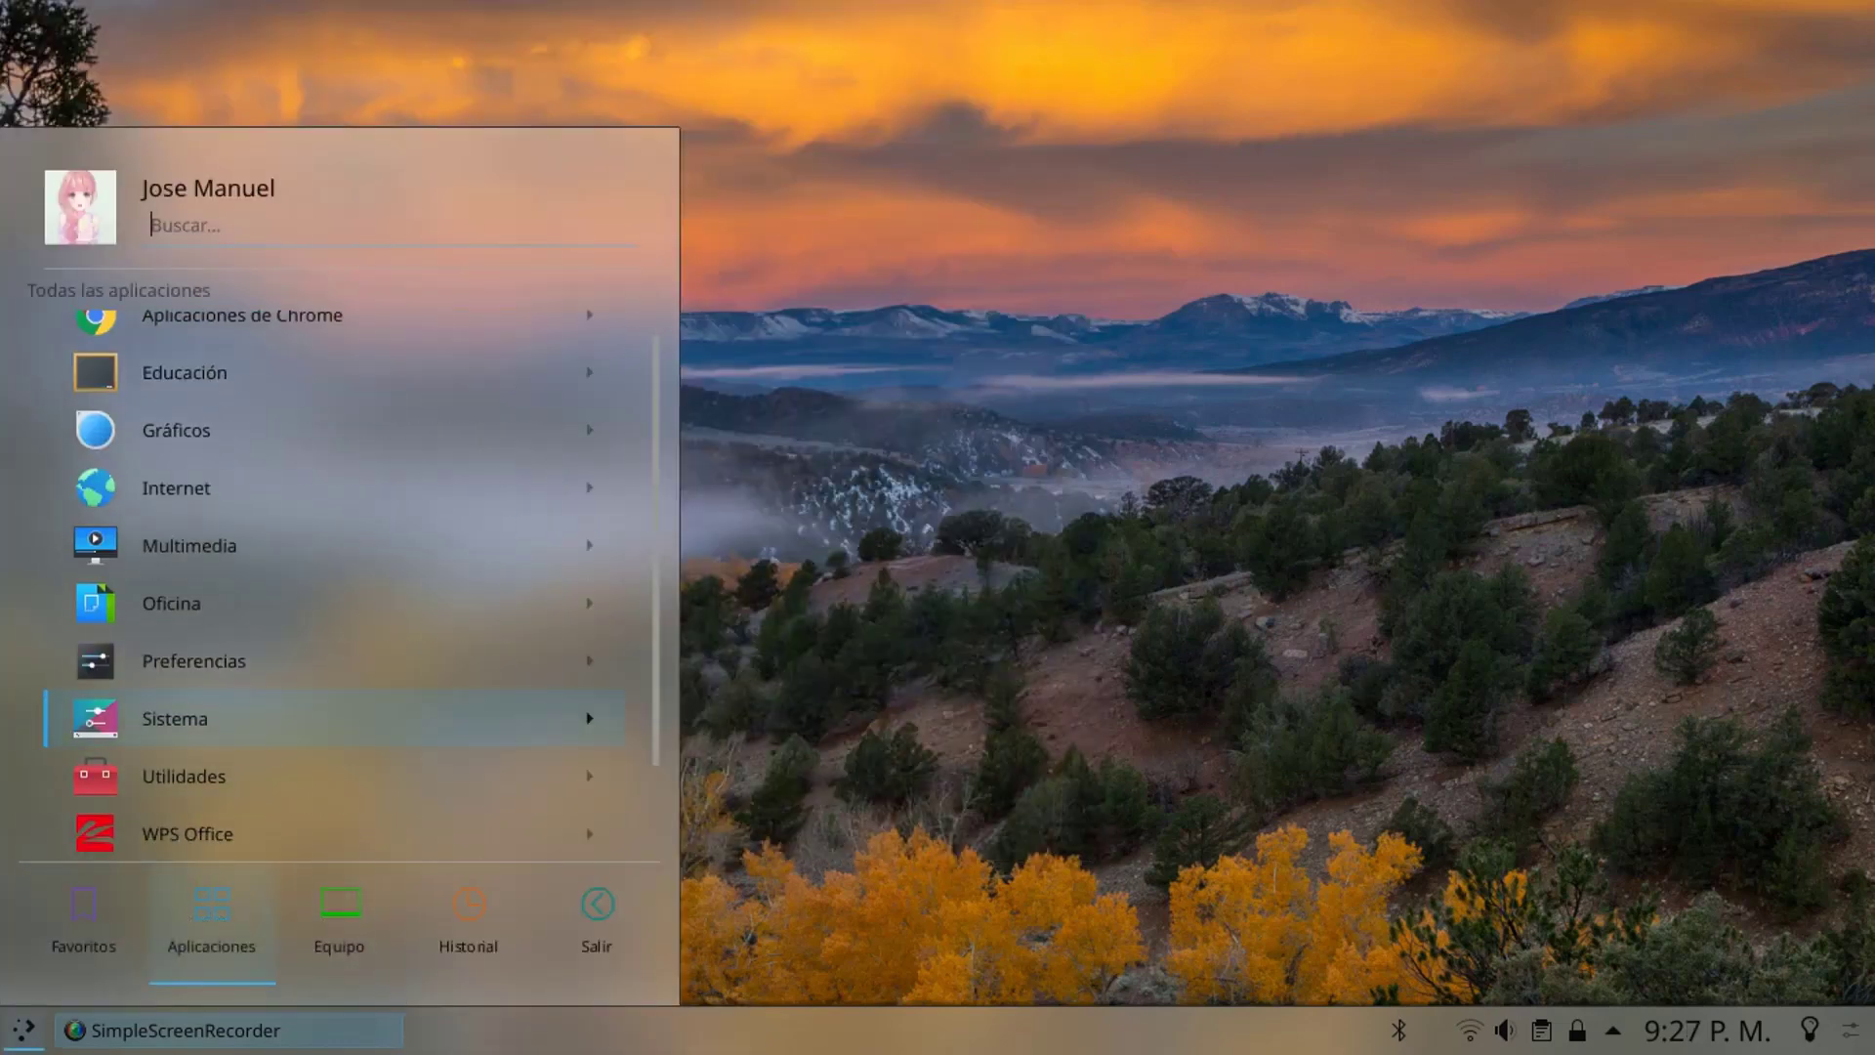
{"action": "key", "text": "Return"}
{"action": "key", "text": "Up"}
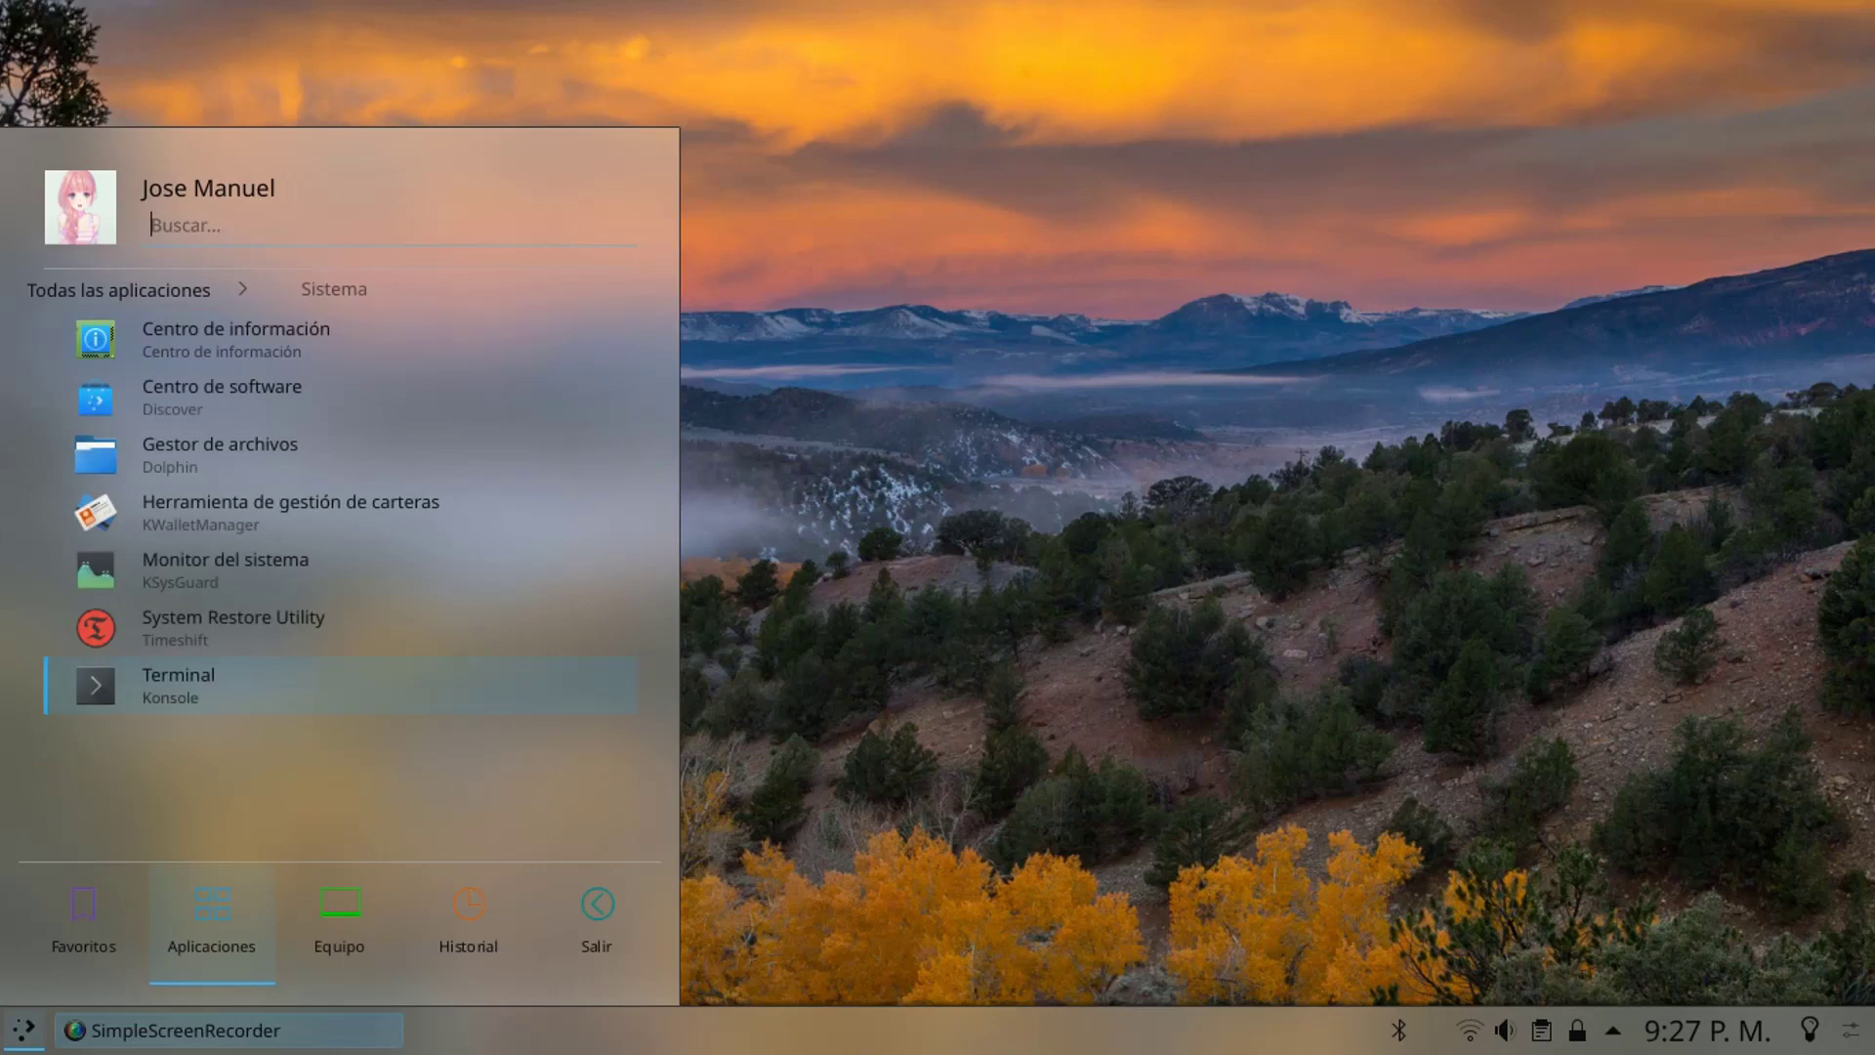
{"action": "key", "text": "Up"}
{"action": "key", "text": "Up"}
{"action": "key", "text": "Up"}
{"action": "key", "text": "Up"}
{"action": "key", "text": "Up"}
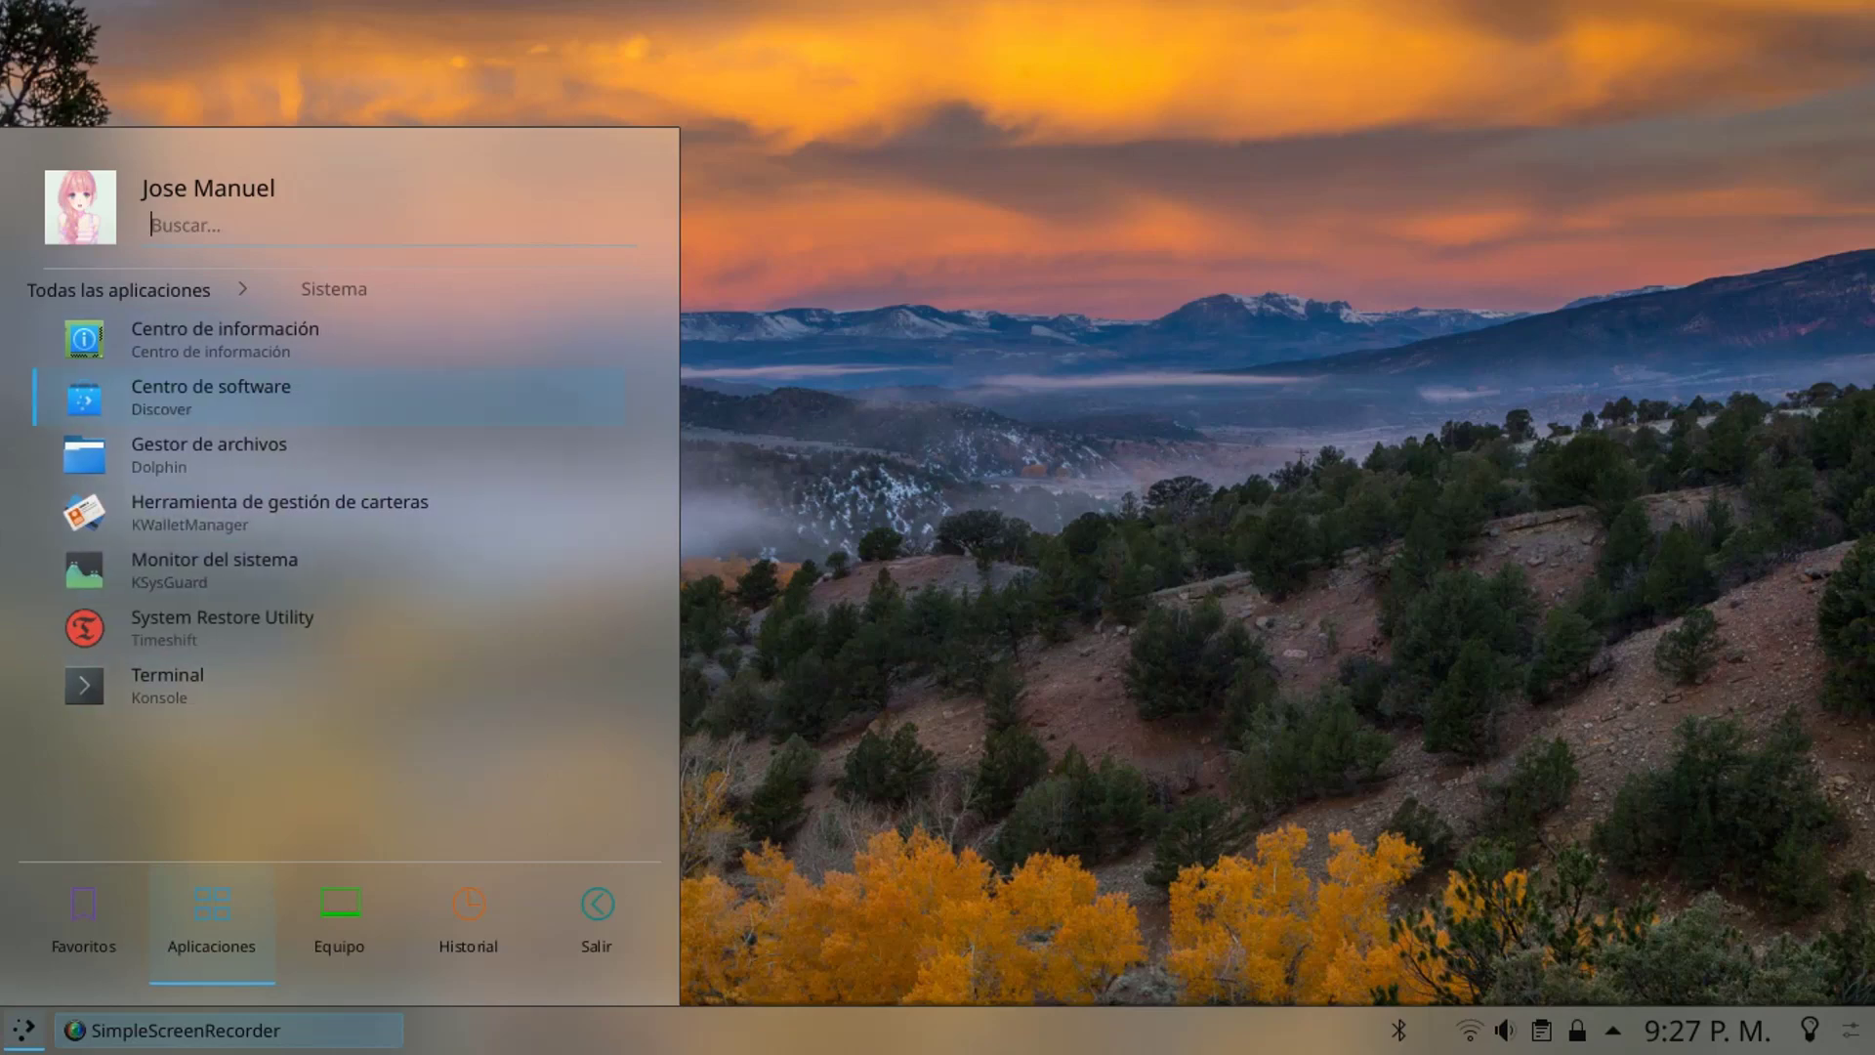
{"action": "key", "text": "Return"}
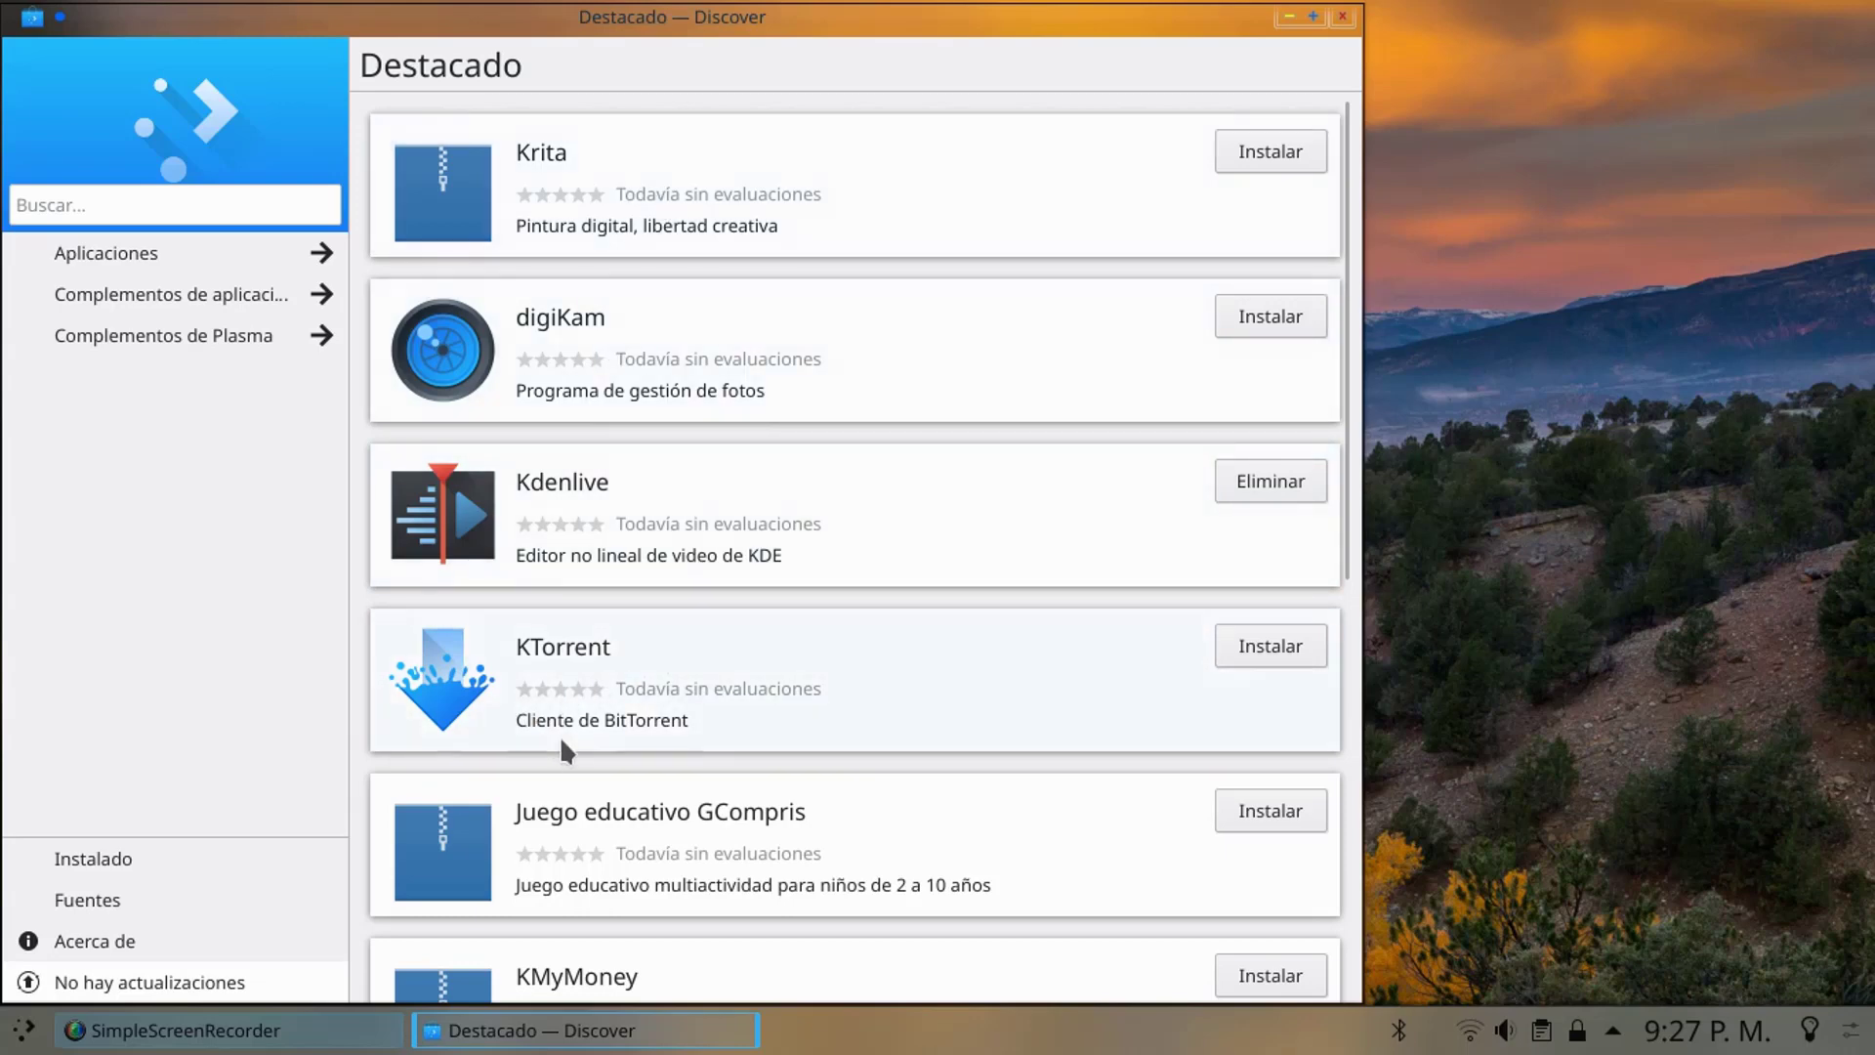
- Browse the featured applications and the Aplicaciones category in Discover, and return to the main overview
{"action": "scroll", "coordinate": [672, 560], "scroll_direction": "down", "scroll_amount": 5}
{"action": "scroll", "coordinate": [672, 559], "scroll_direction": "down", "scroll_amount": 4}
{"action": "scroll", "coordinate": [670, 557], "scroll_direction": "up", "scroll_amount": 6}
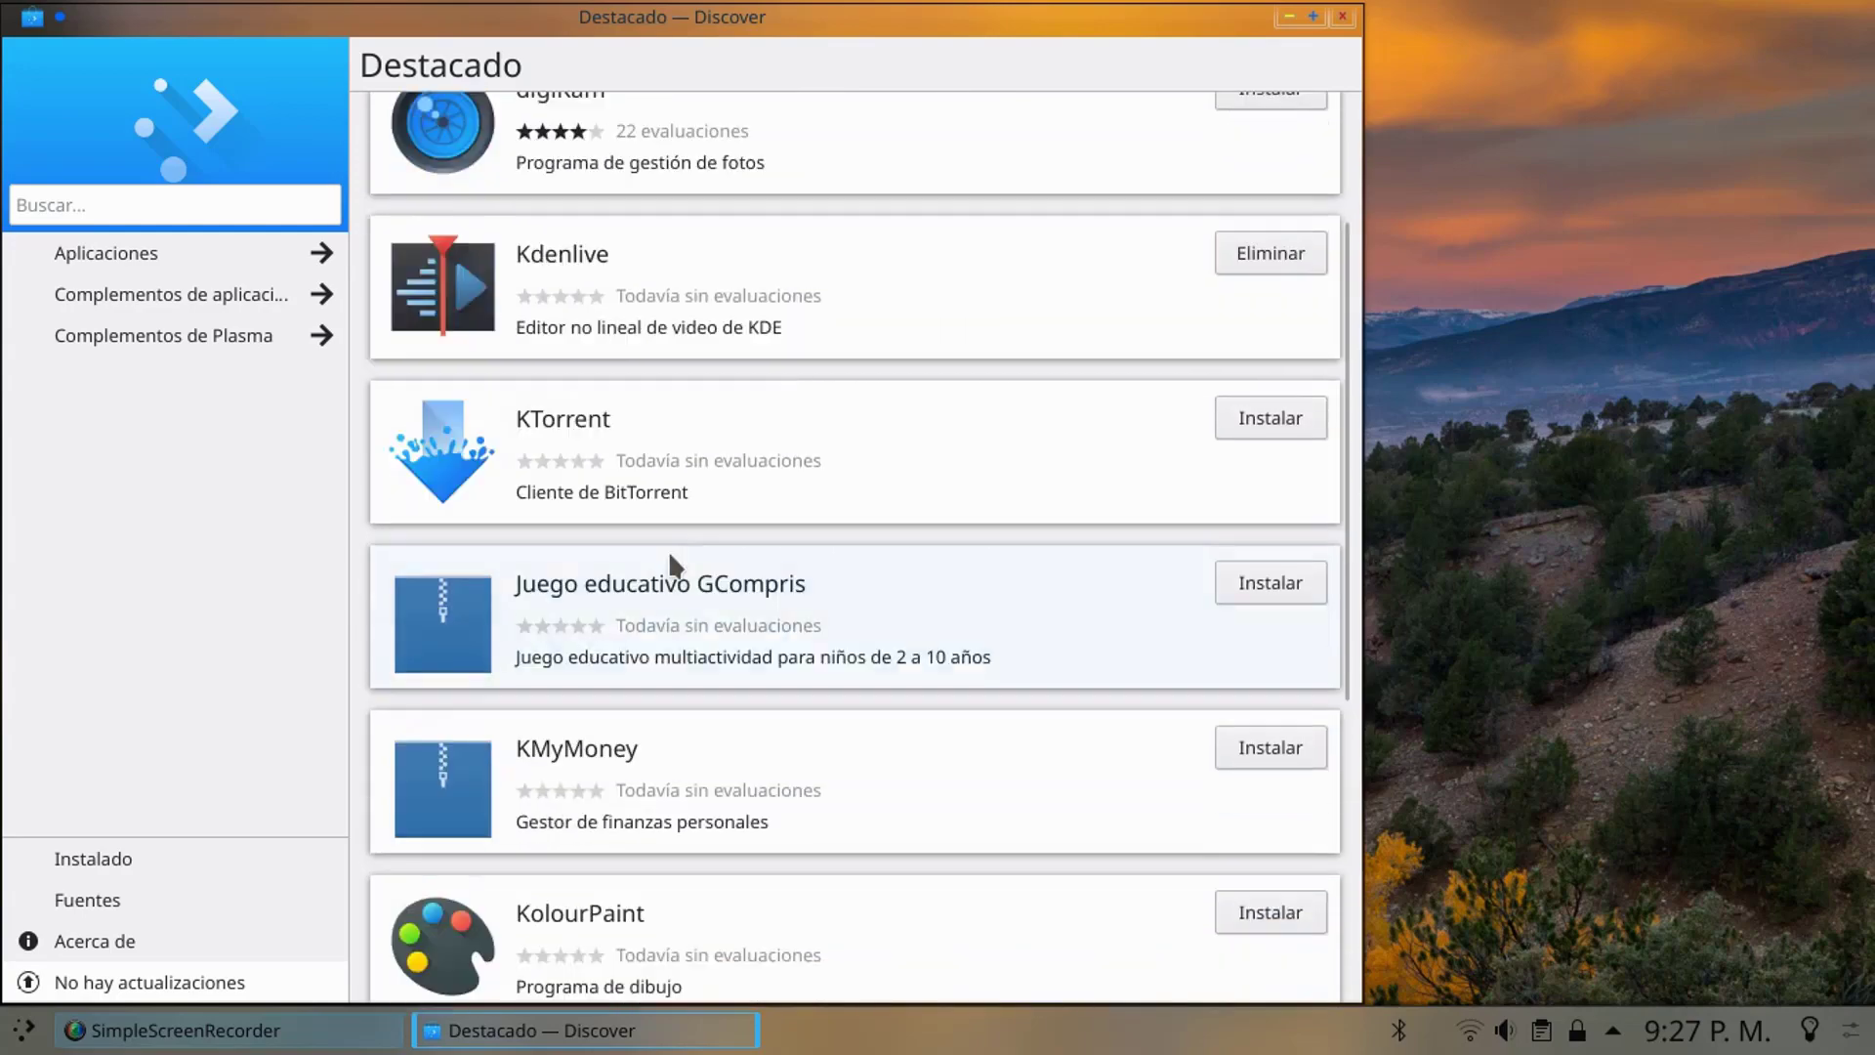
{"action": "scroll", "coordinate": [757, 381], "scroll_direction": "up", "scroll_amount": 1}
{"action": "scroll", "coordinate": [757, 381], "scroll_direction": "up", "scroll_amount": 1}
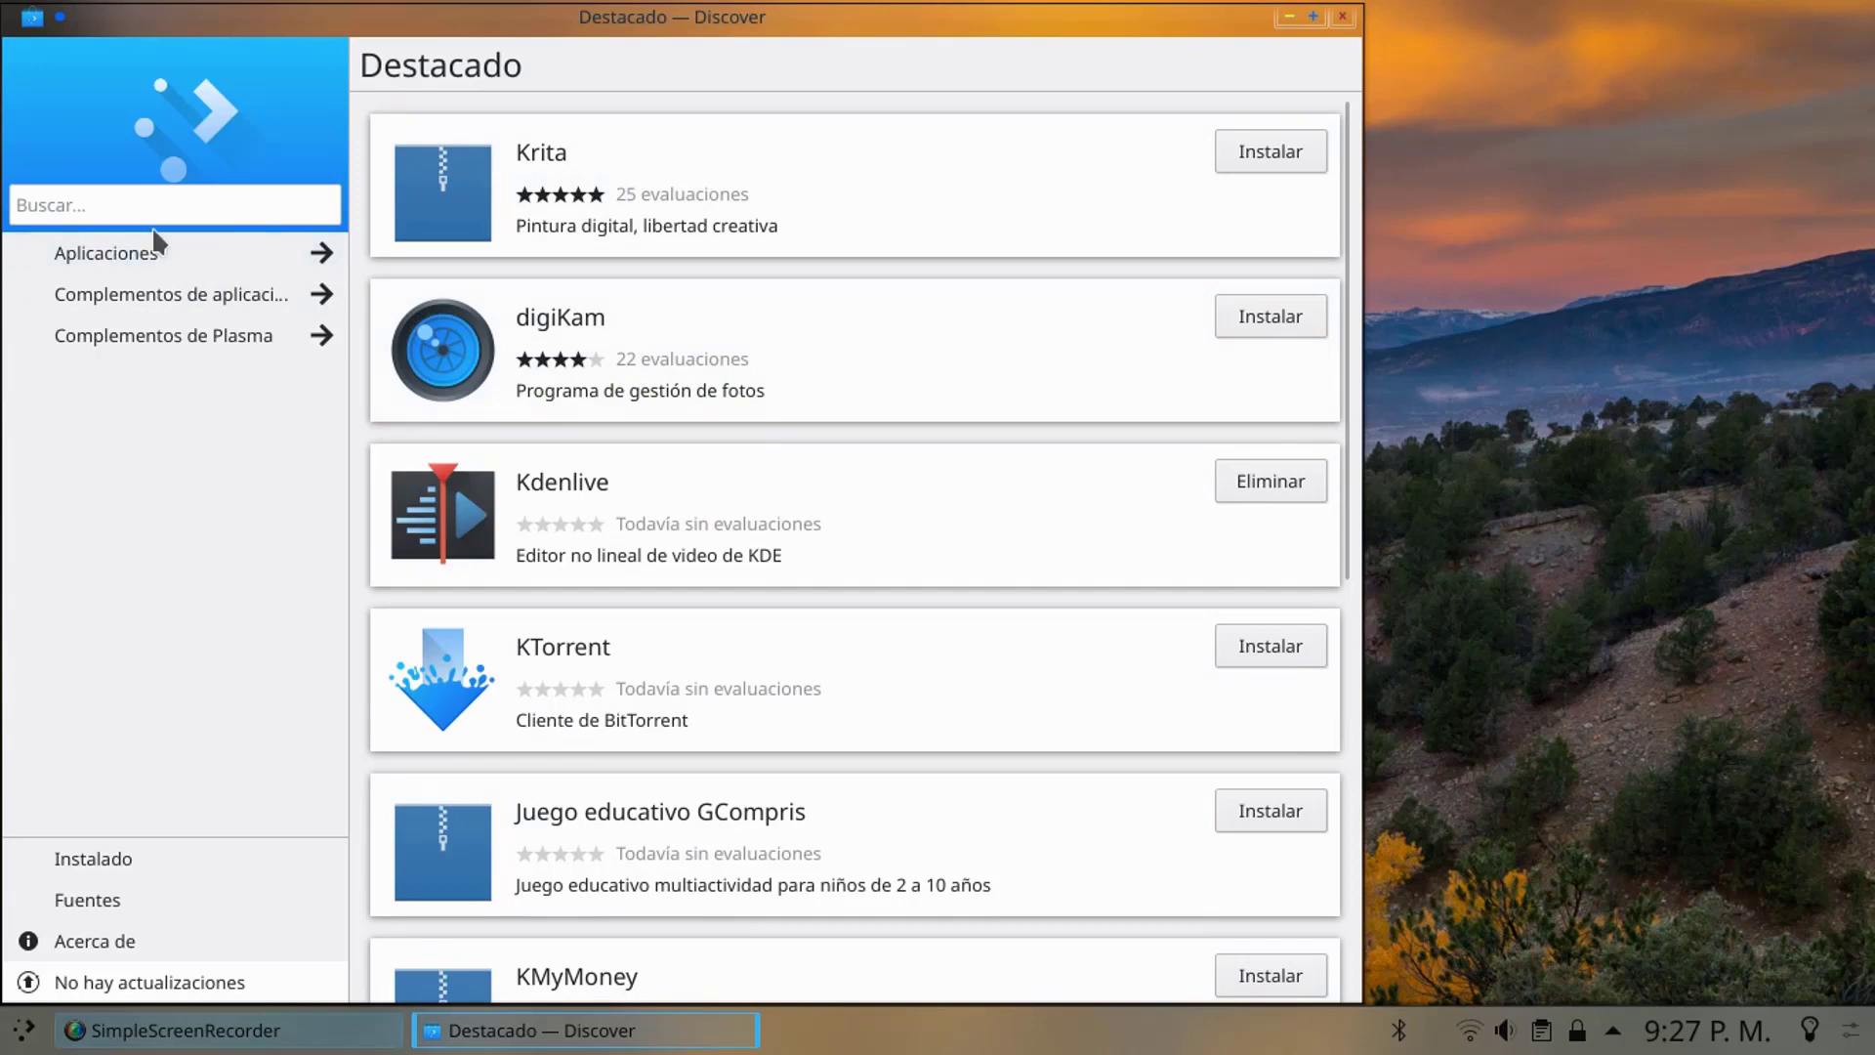
{"action": "left_click", "coordinate": [178, 250]}
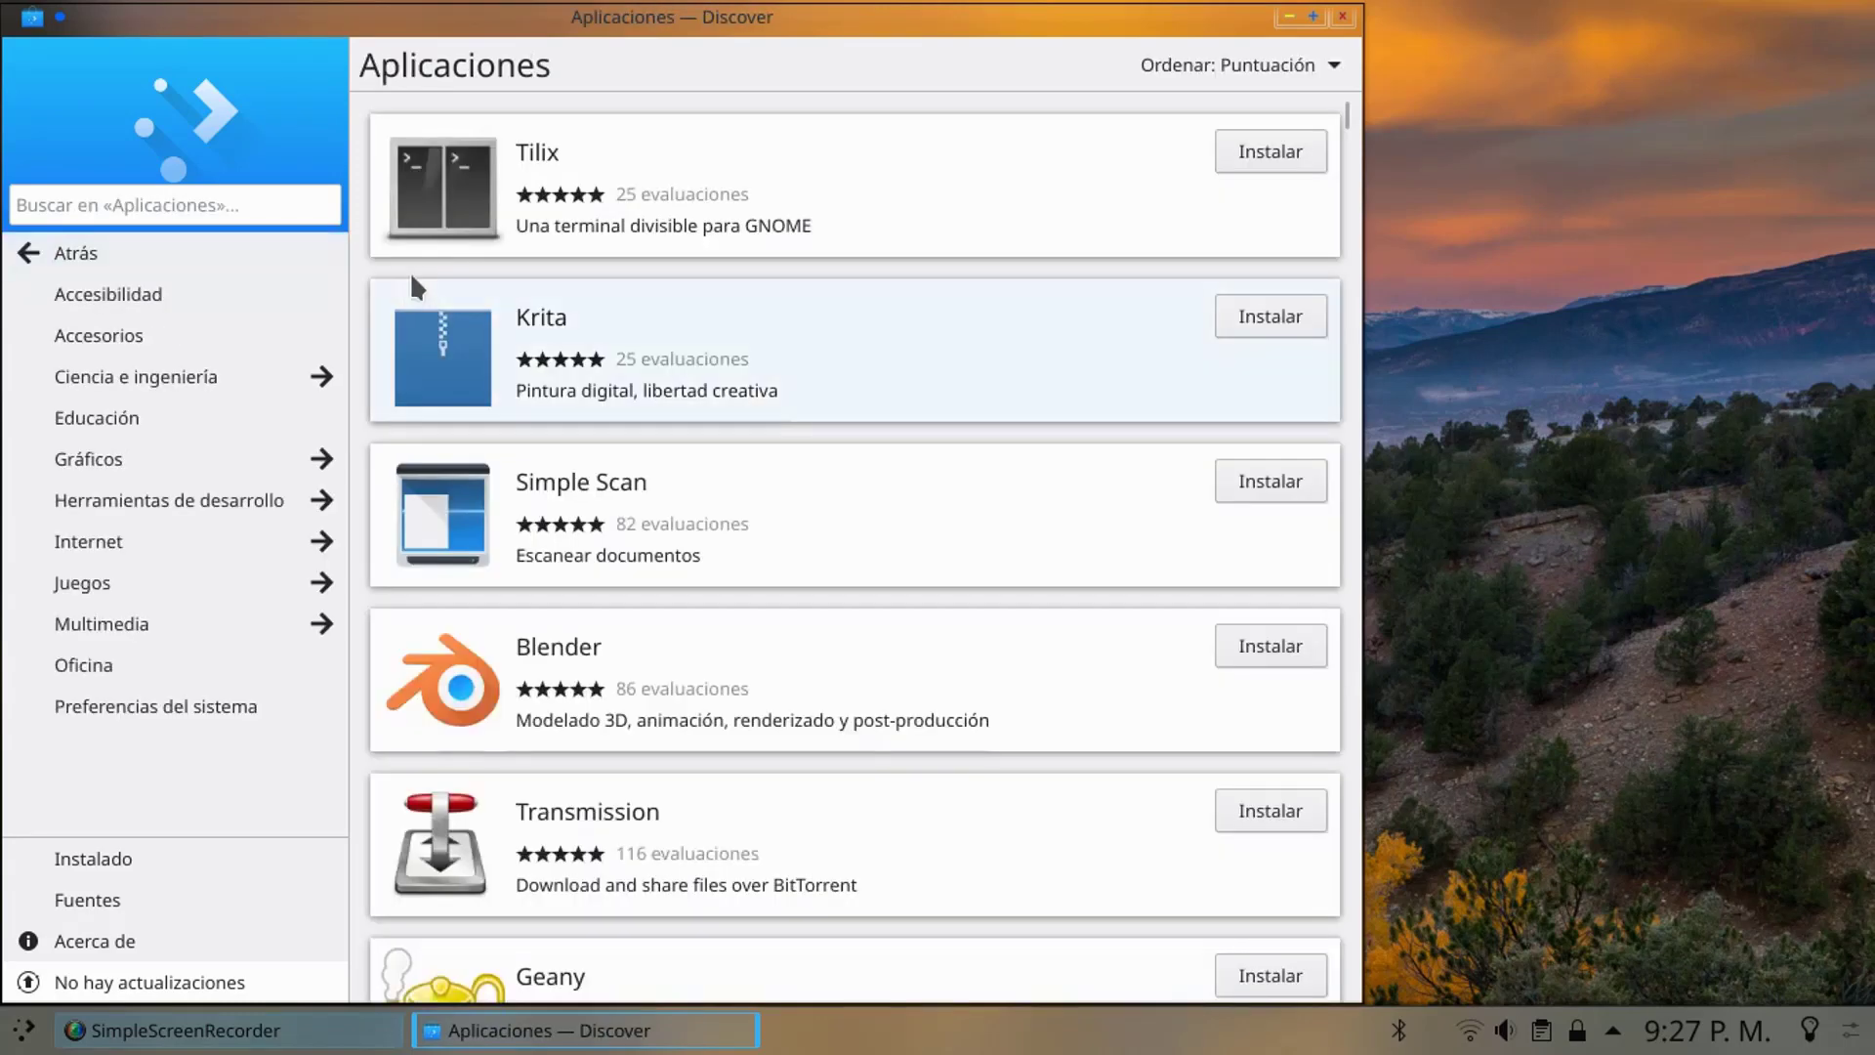
{"action": "left_click", "coordinate": [29, 256]}
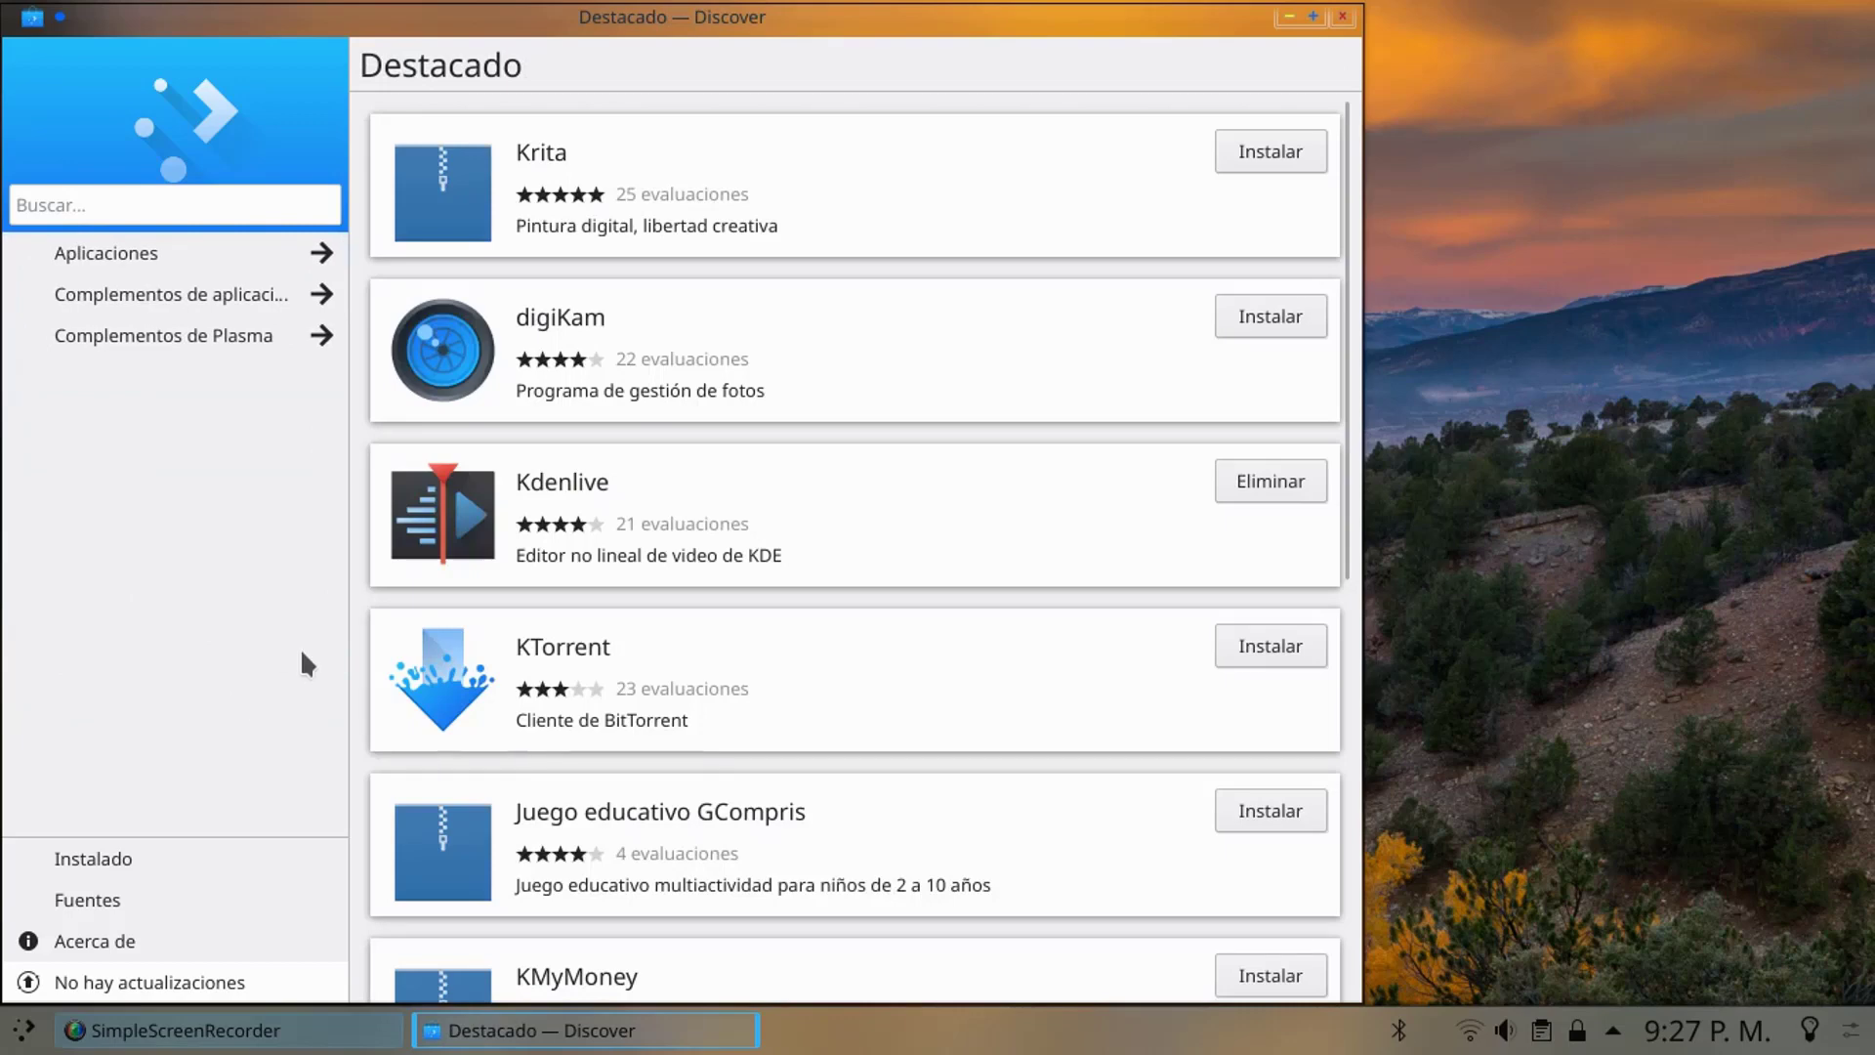
- Review the software sources under Fuentes, view the applications offered by the Flathub source, and close Discover
{"action": "left_click", "coordinate": [81, 903]}
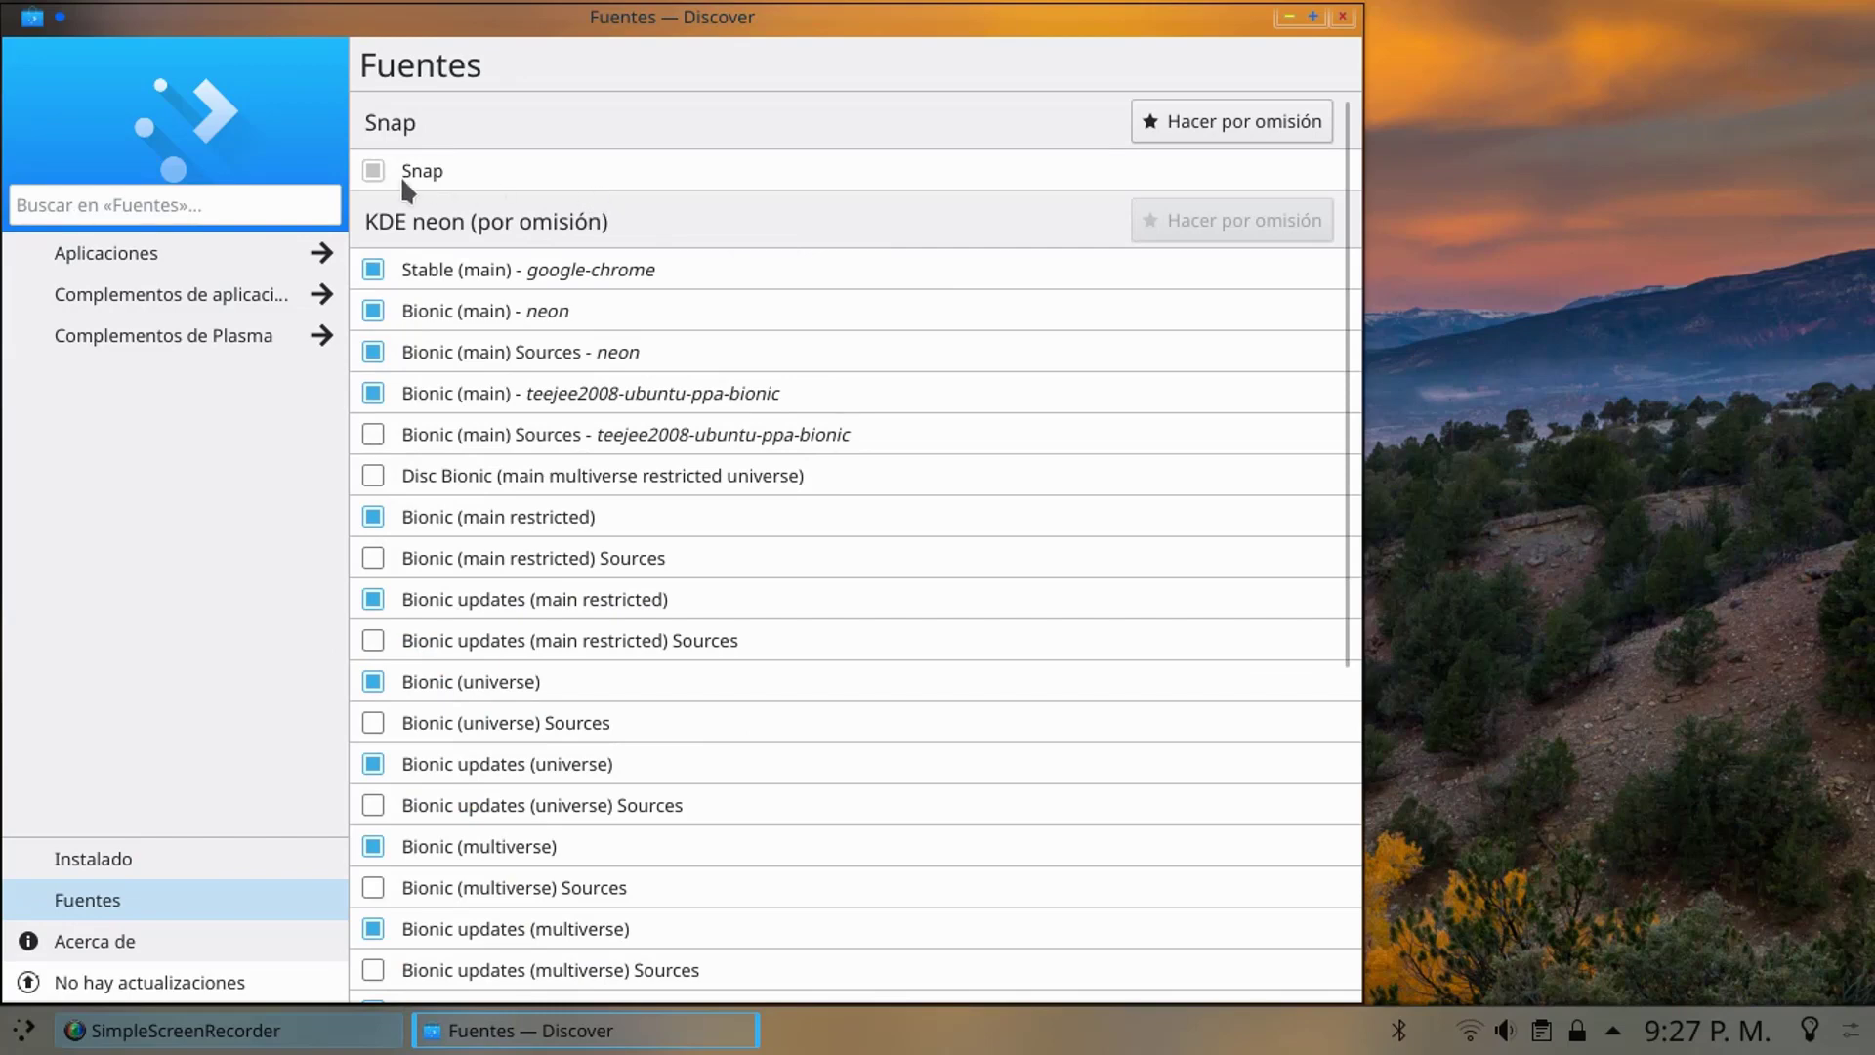
{"action": "scroll", "coordinate": [577, 484], "scroll_direction": "down", "scroll_amount": 5}
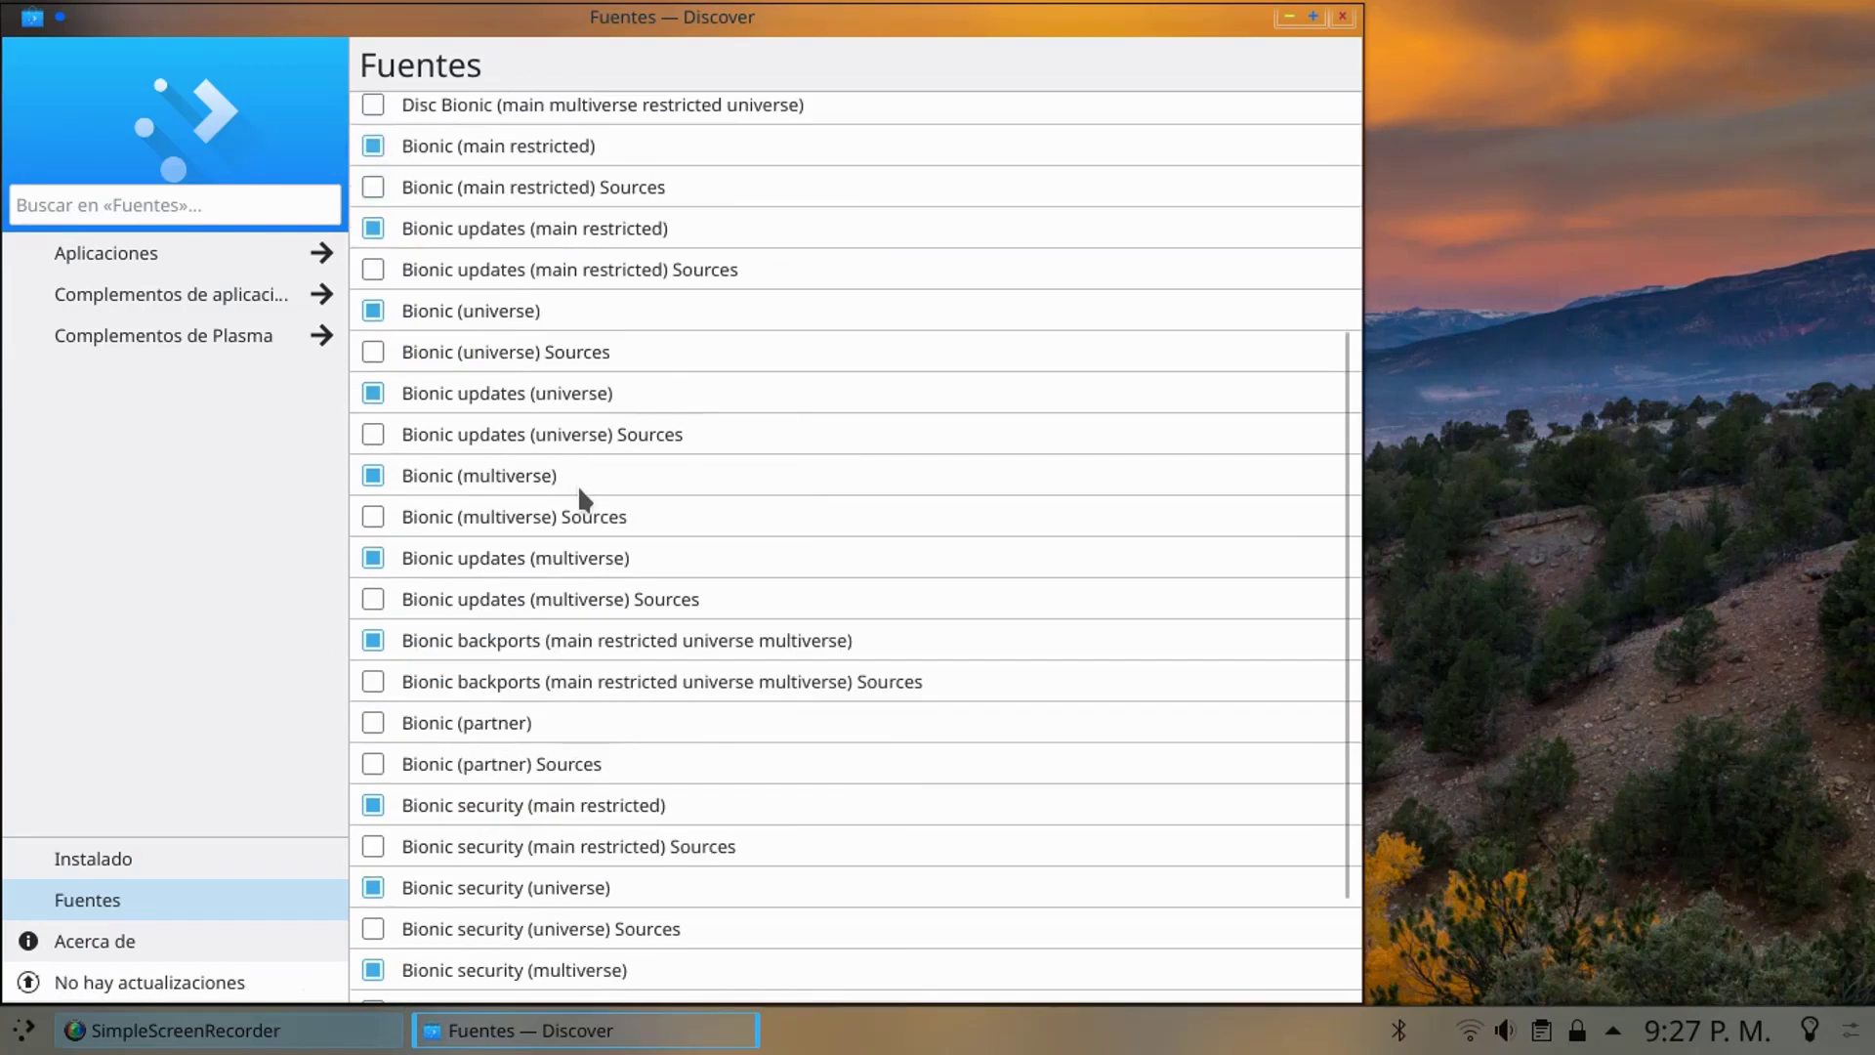
{"action": "scroll", "coordinate": [566, 692], "scroll_direction": "down", "scroll_amount": 2}
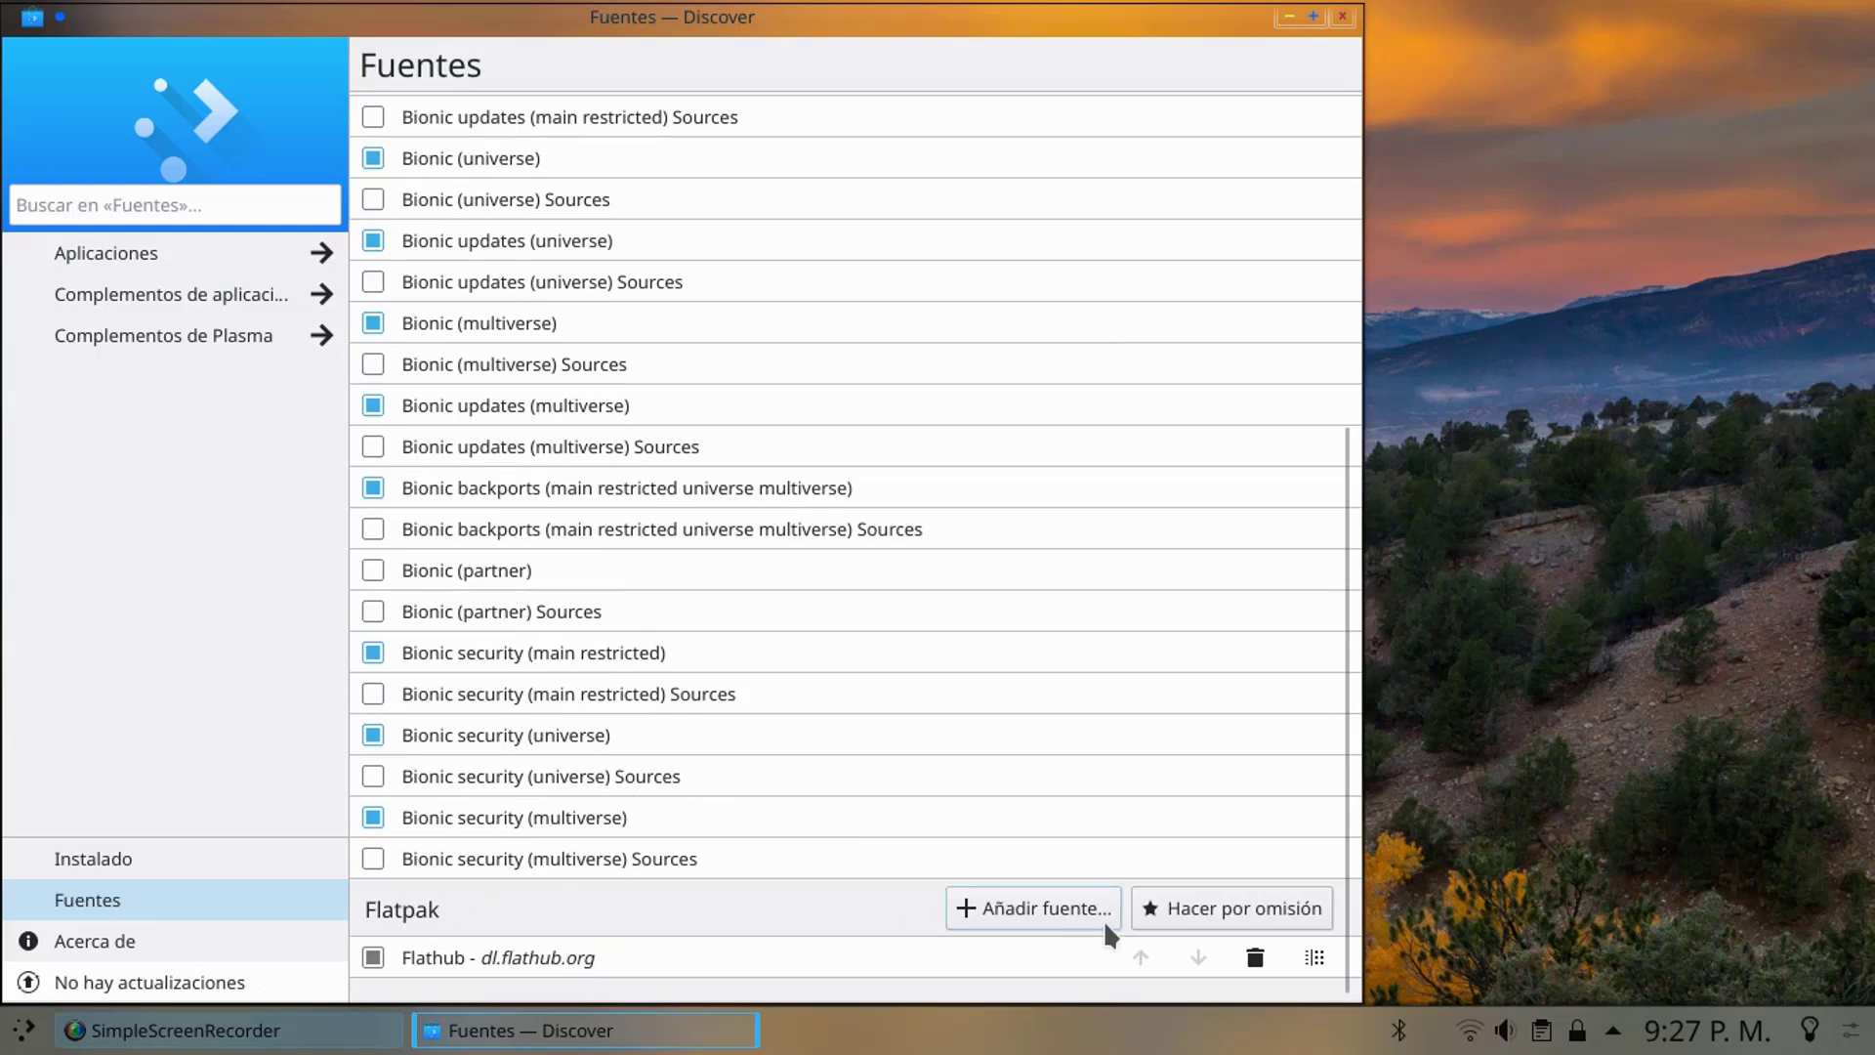
{"action": "left_click", "coordinate": [1311, 953]}
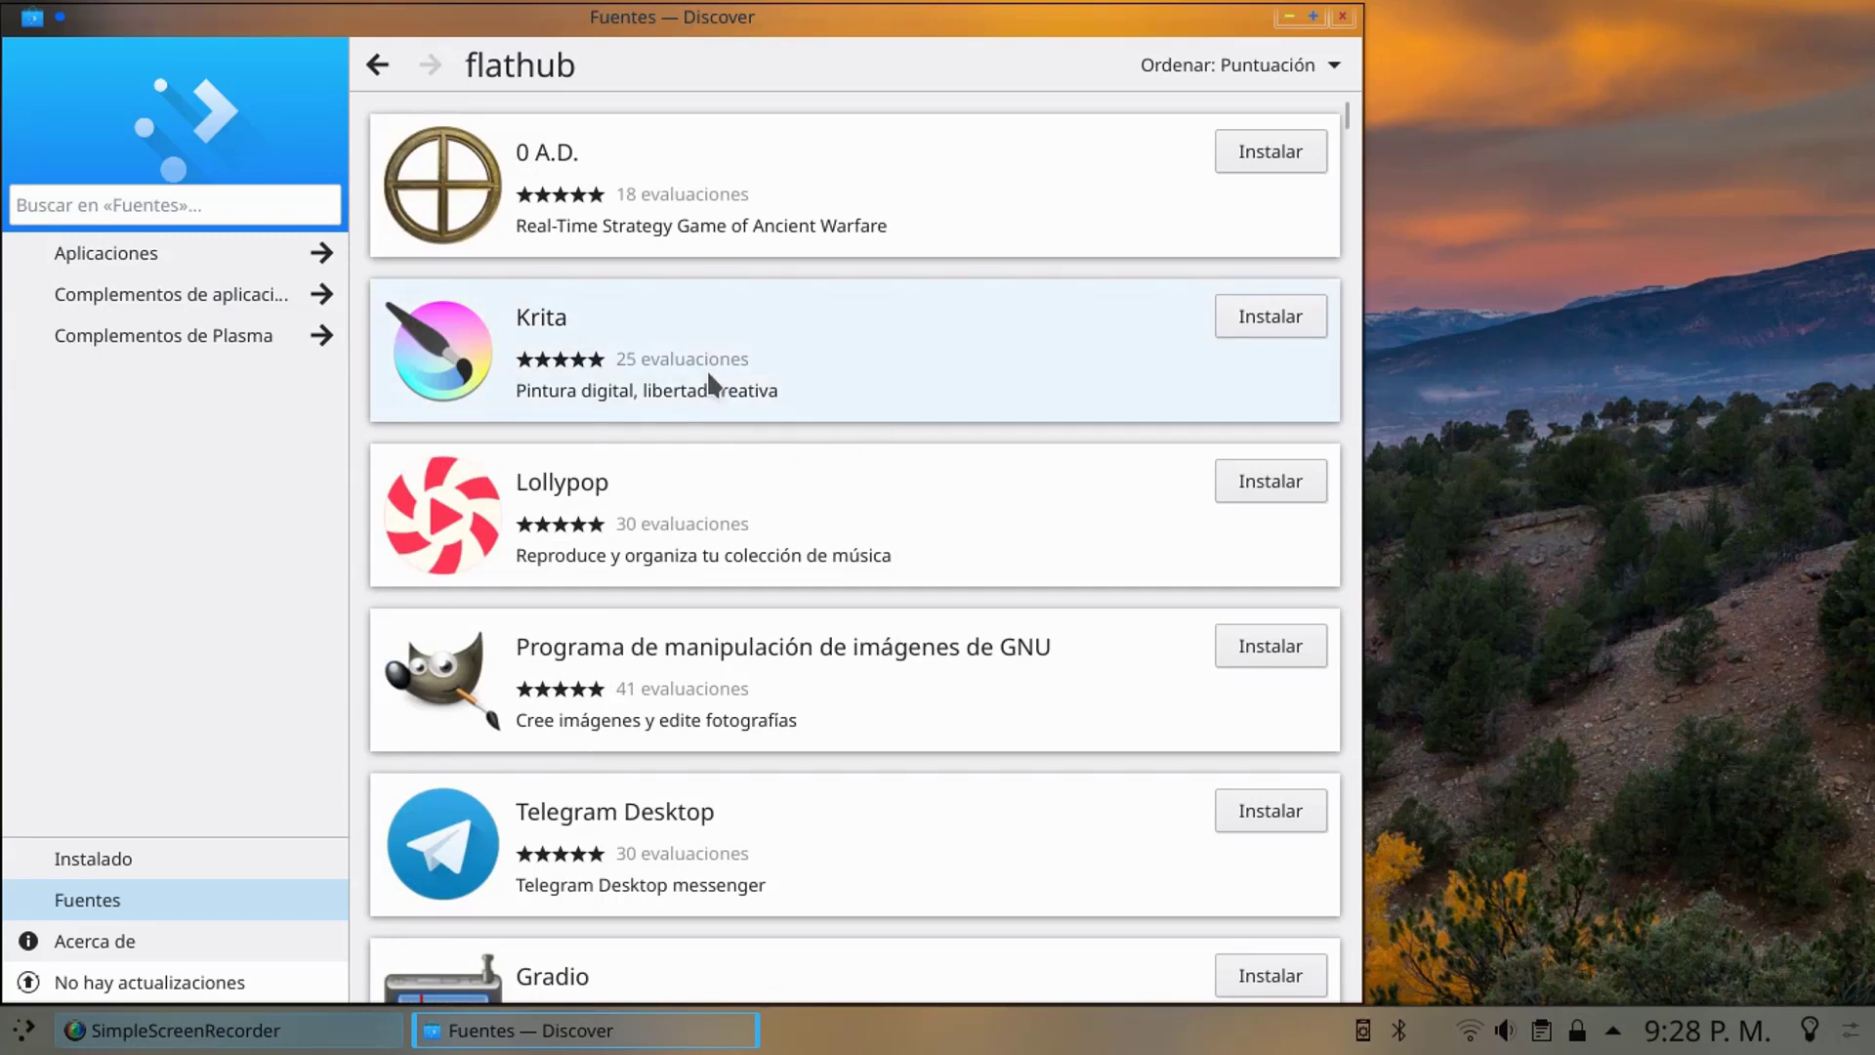
{"action": "left_click", "coordinate": [377, 64]}
{"action": "key", "text": "ctrl+q"}
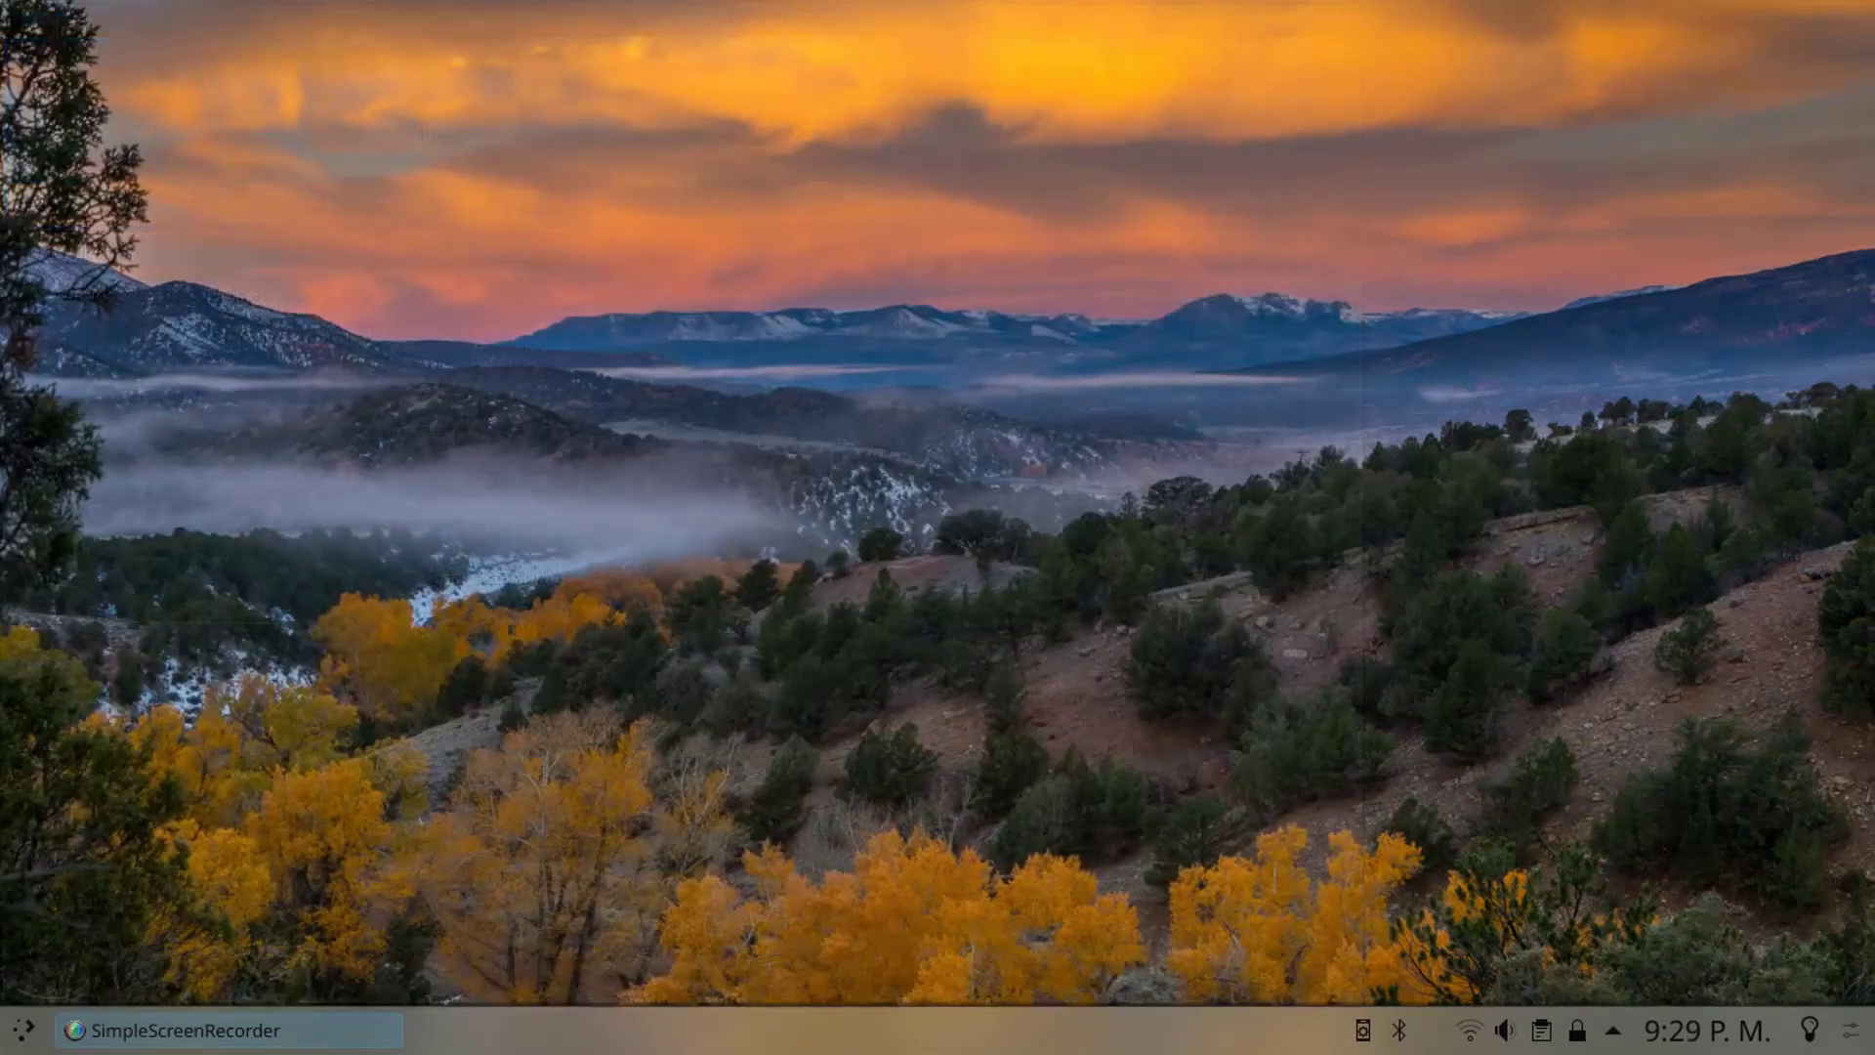
- Launch the Dolphin file manager from the Sistema category, and restore its window to a smaller size before maximizing it again
{"action": "key", "text": "super"}
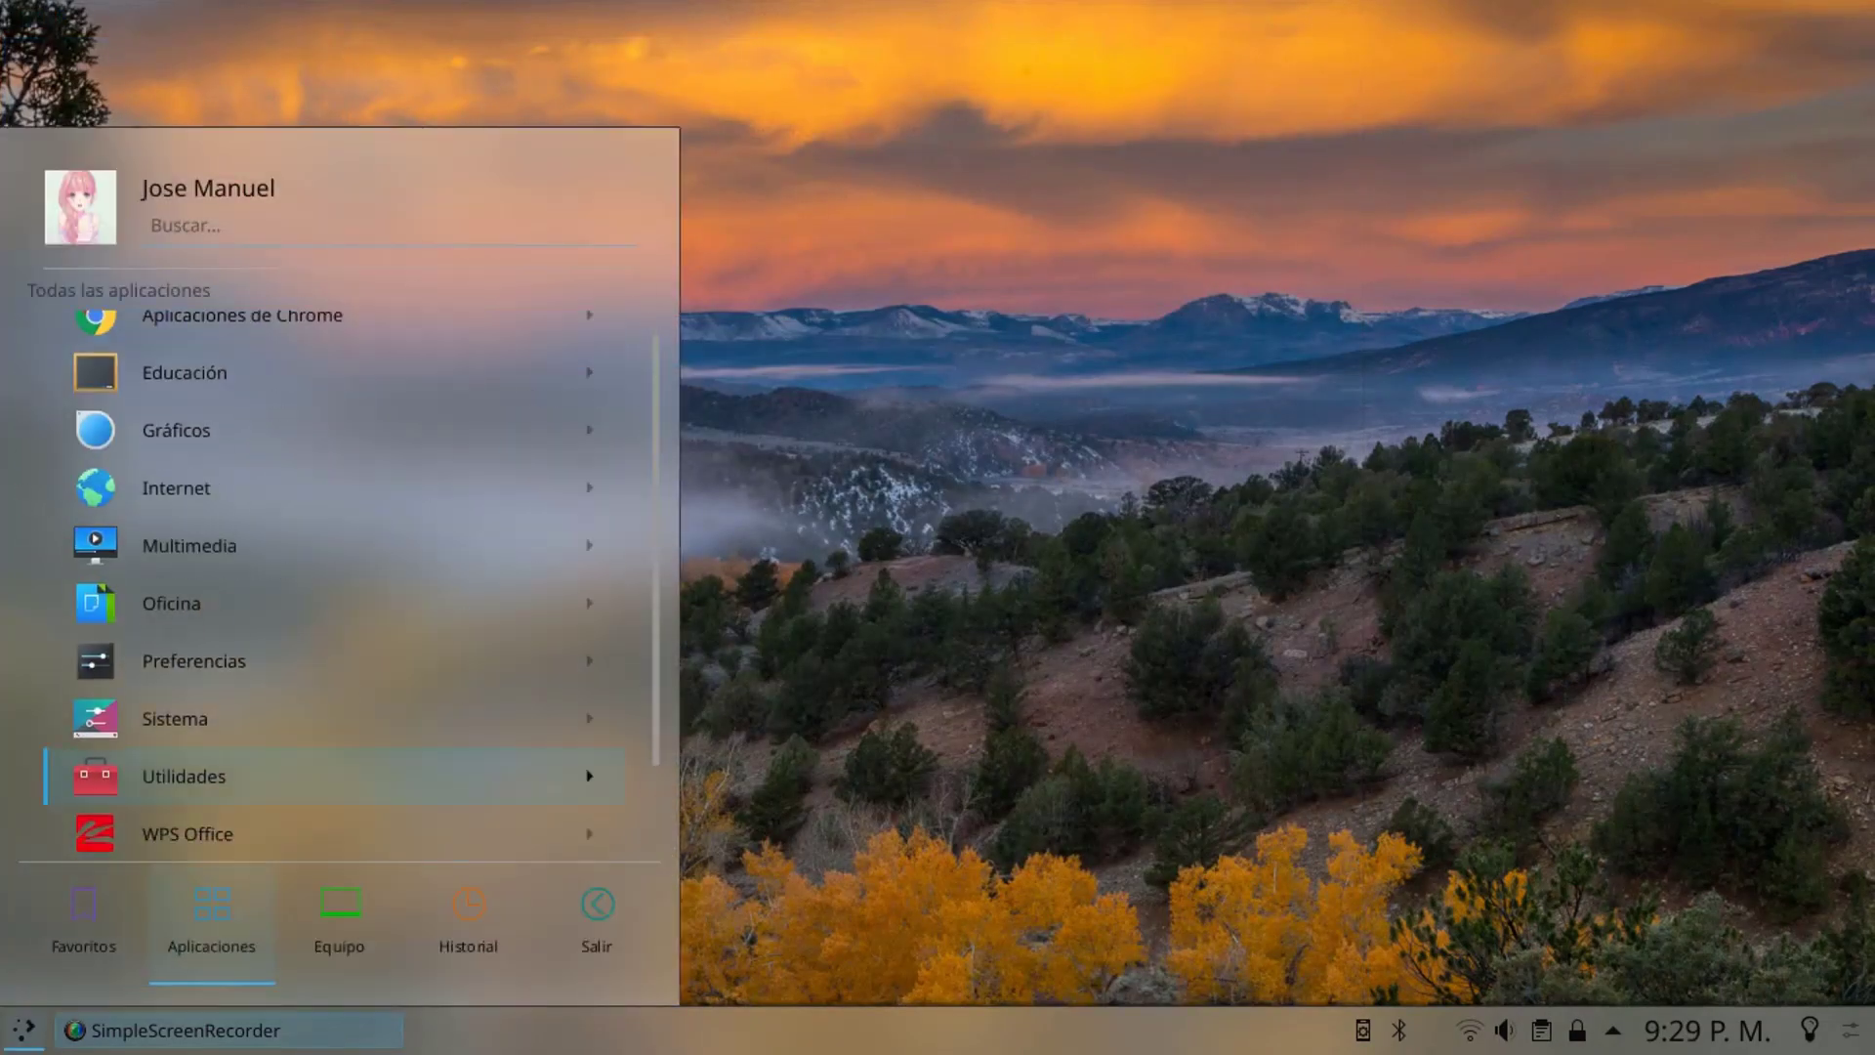
{"action": "key", "text": "Return"}
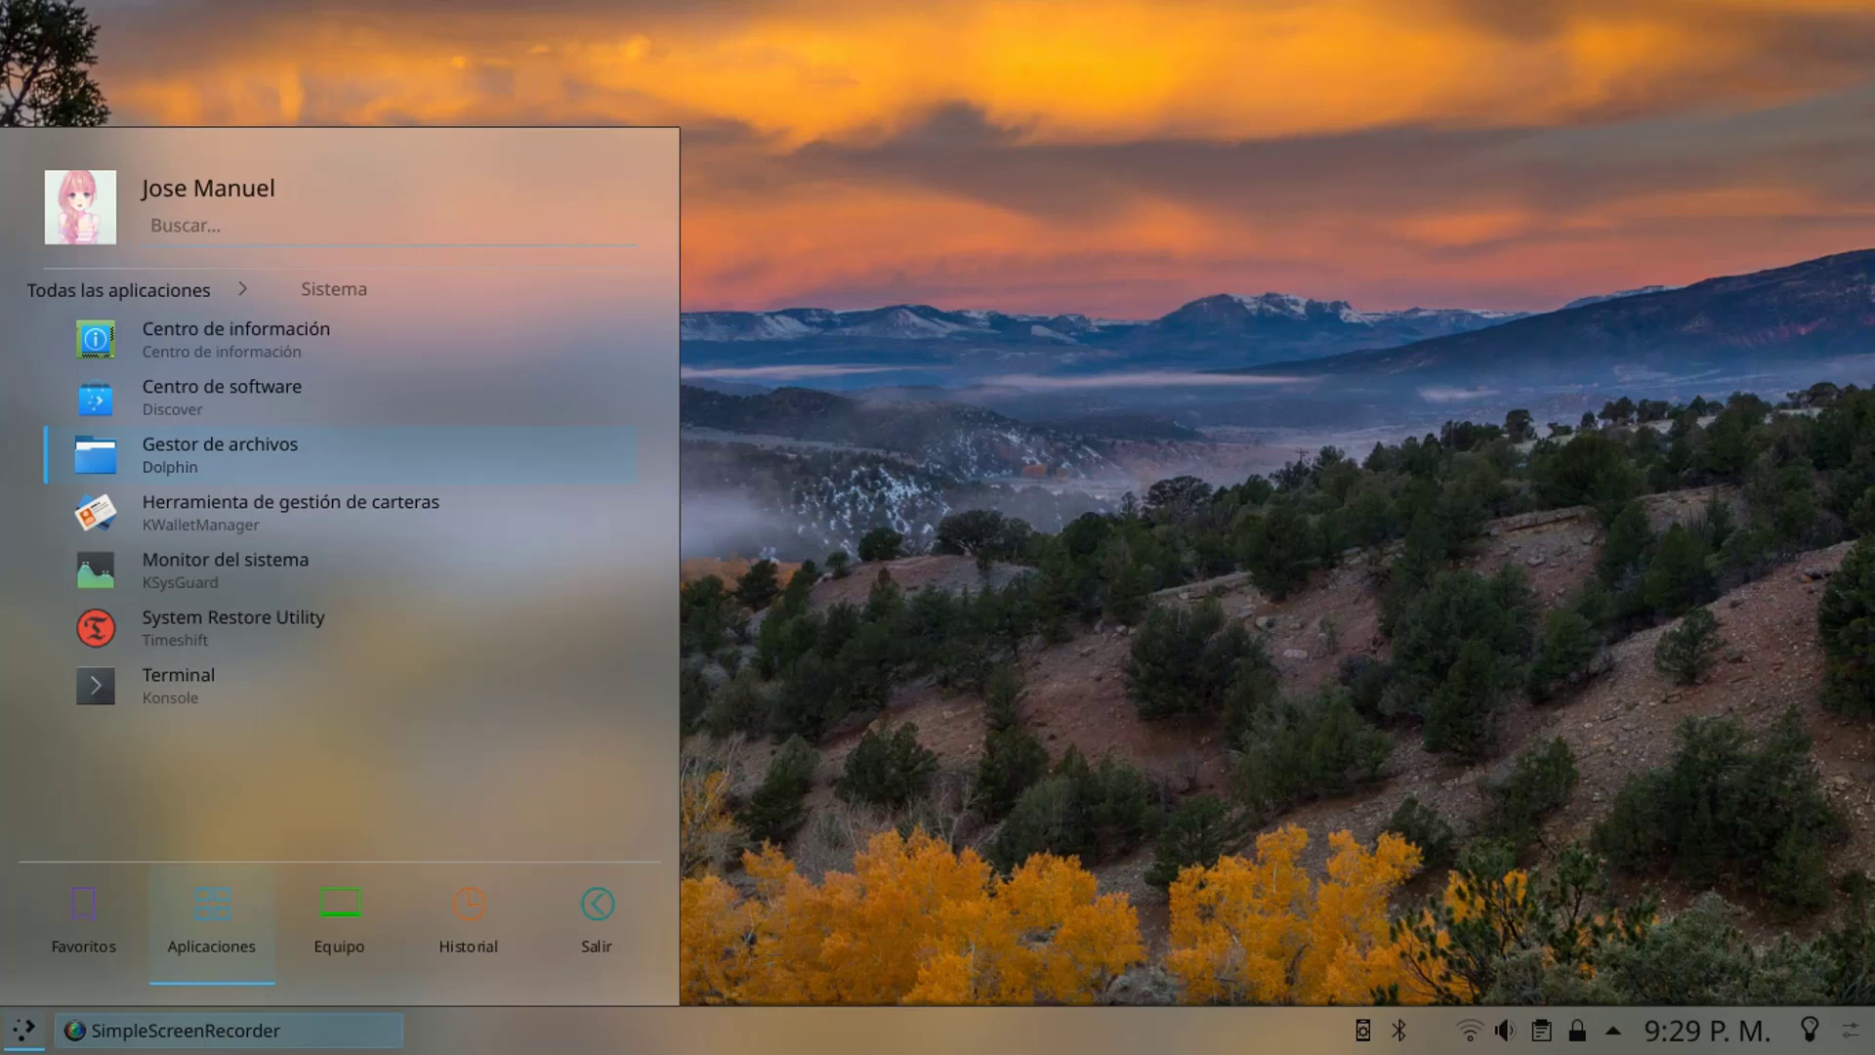
{"action": "key", "text": "Return"}
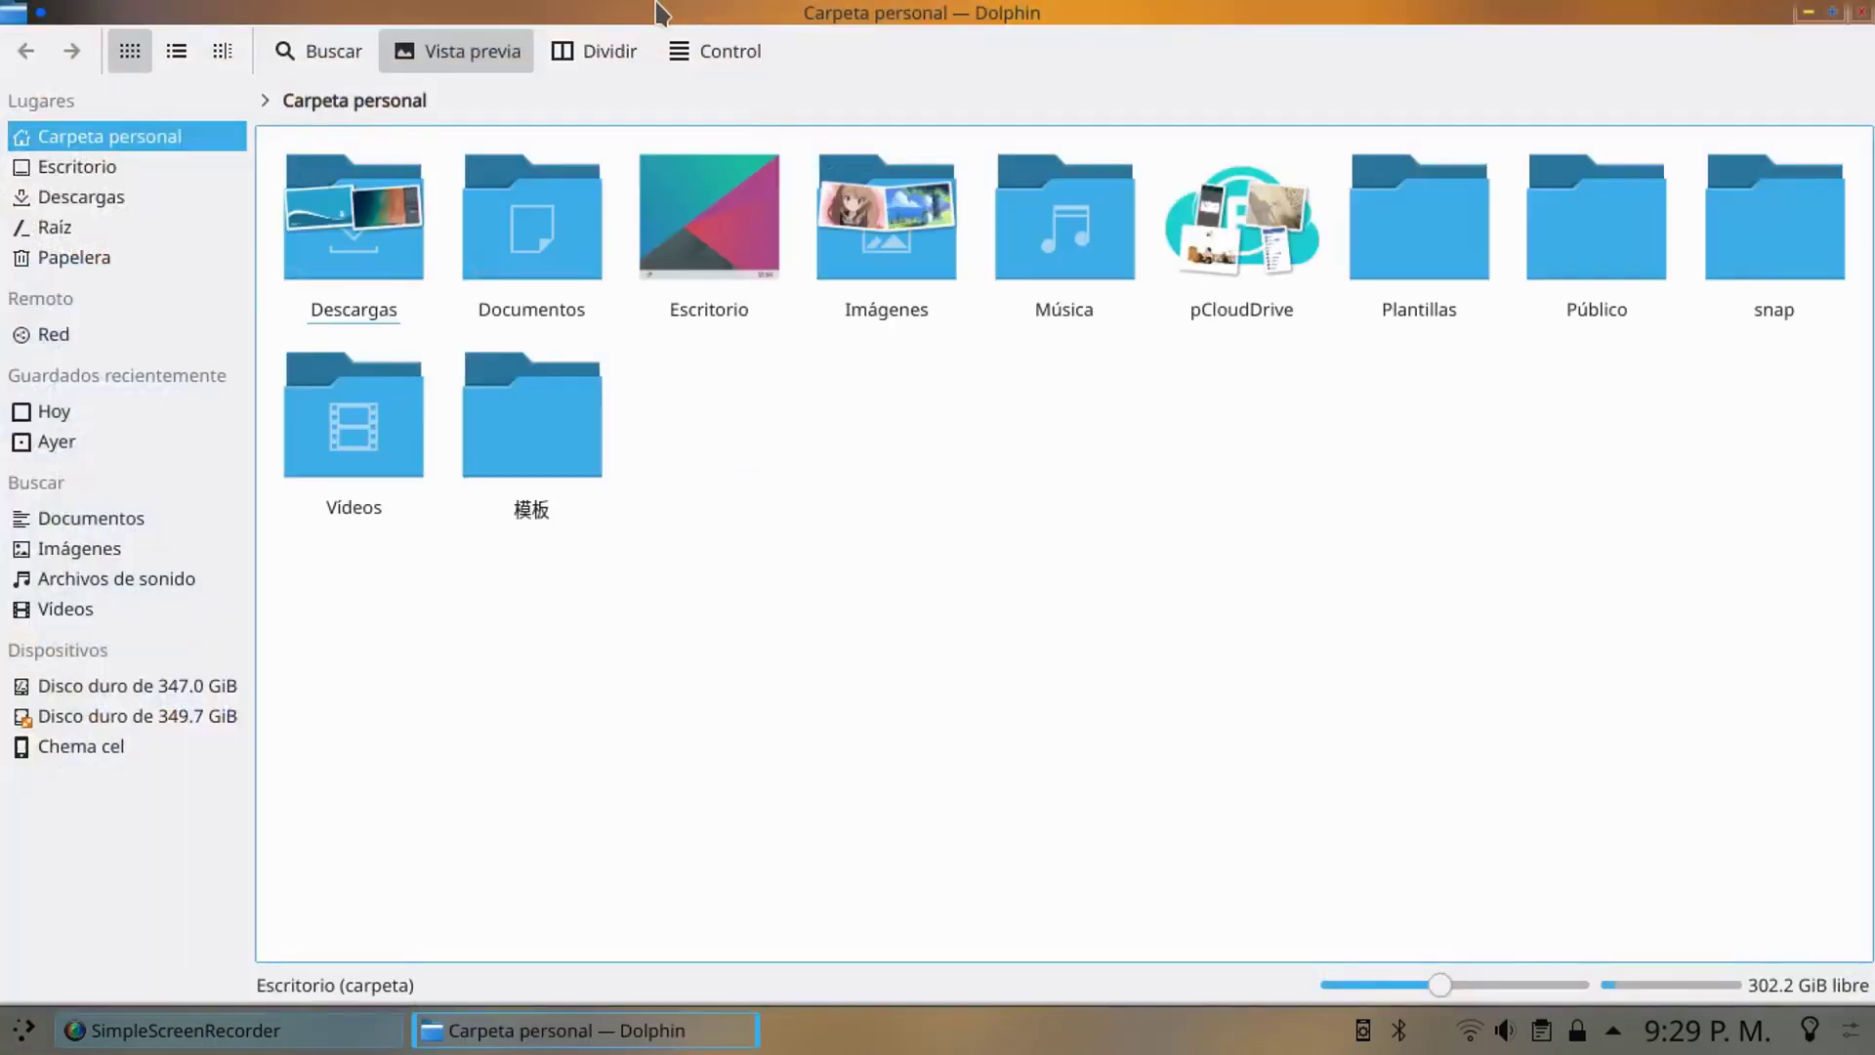
{"action": "left_click_drag", "start_coordinate": [810, 11], "coordinate": [576, 13]}
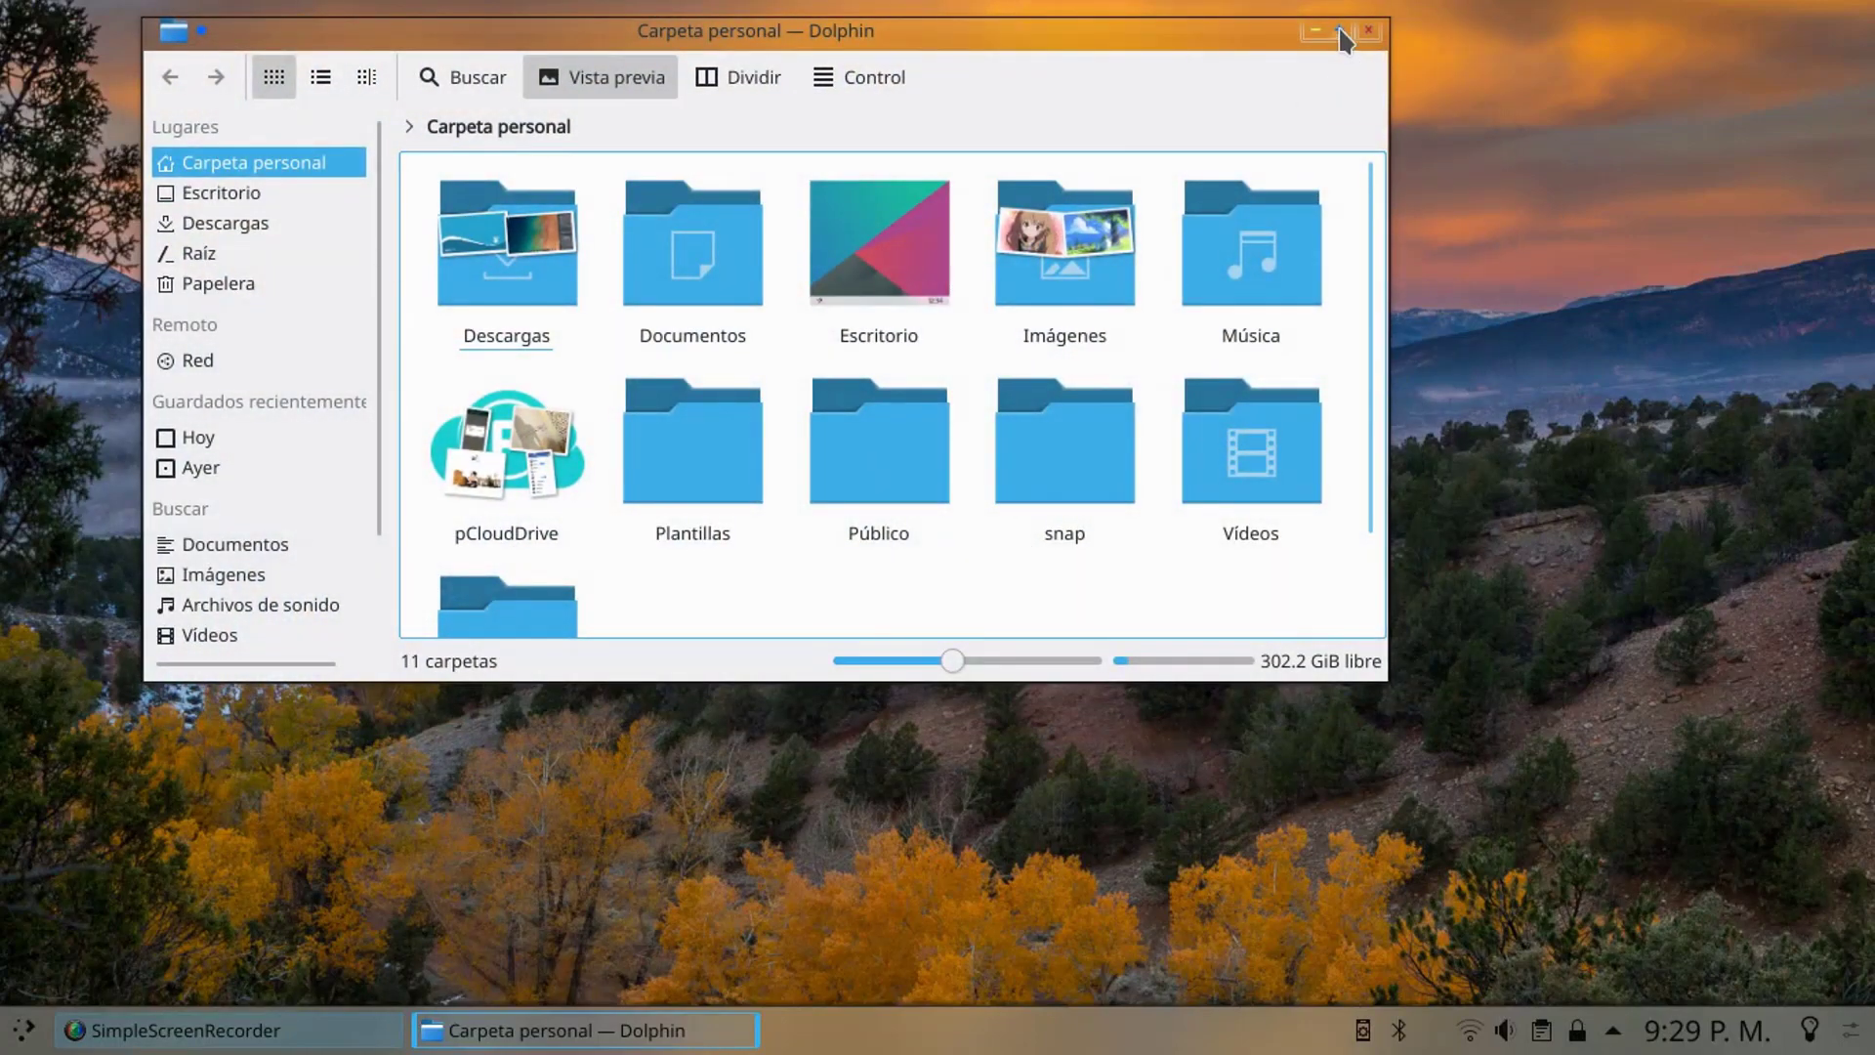
{"action": "left_click", "coordinate": [1341, 31]}
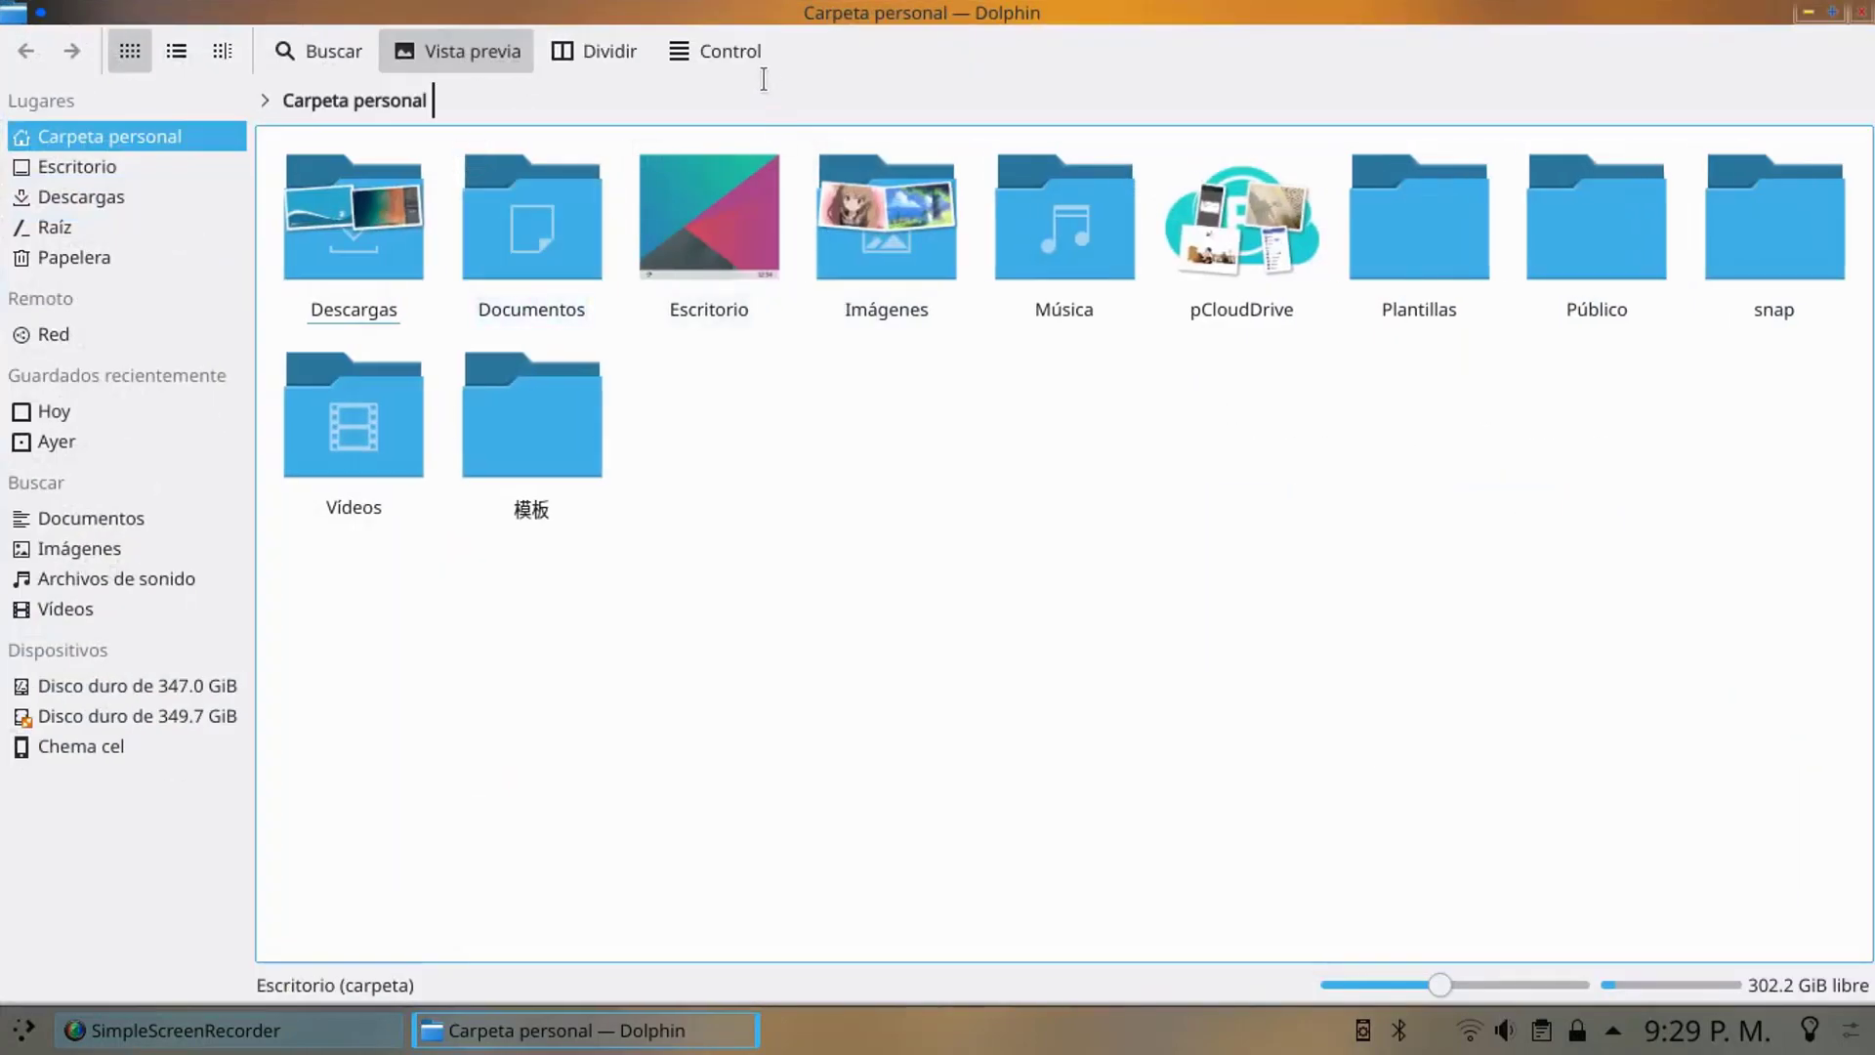
- Examine the Navegación and Servicios pages of Dolphin's preferences and close them without applying changes
{"action": "left_click", "coordinate": [735, 52]}
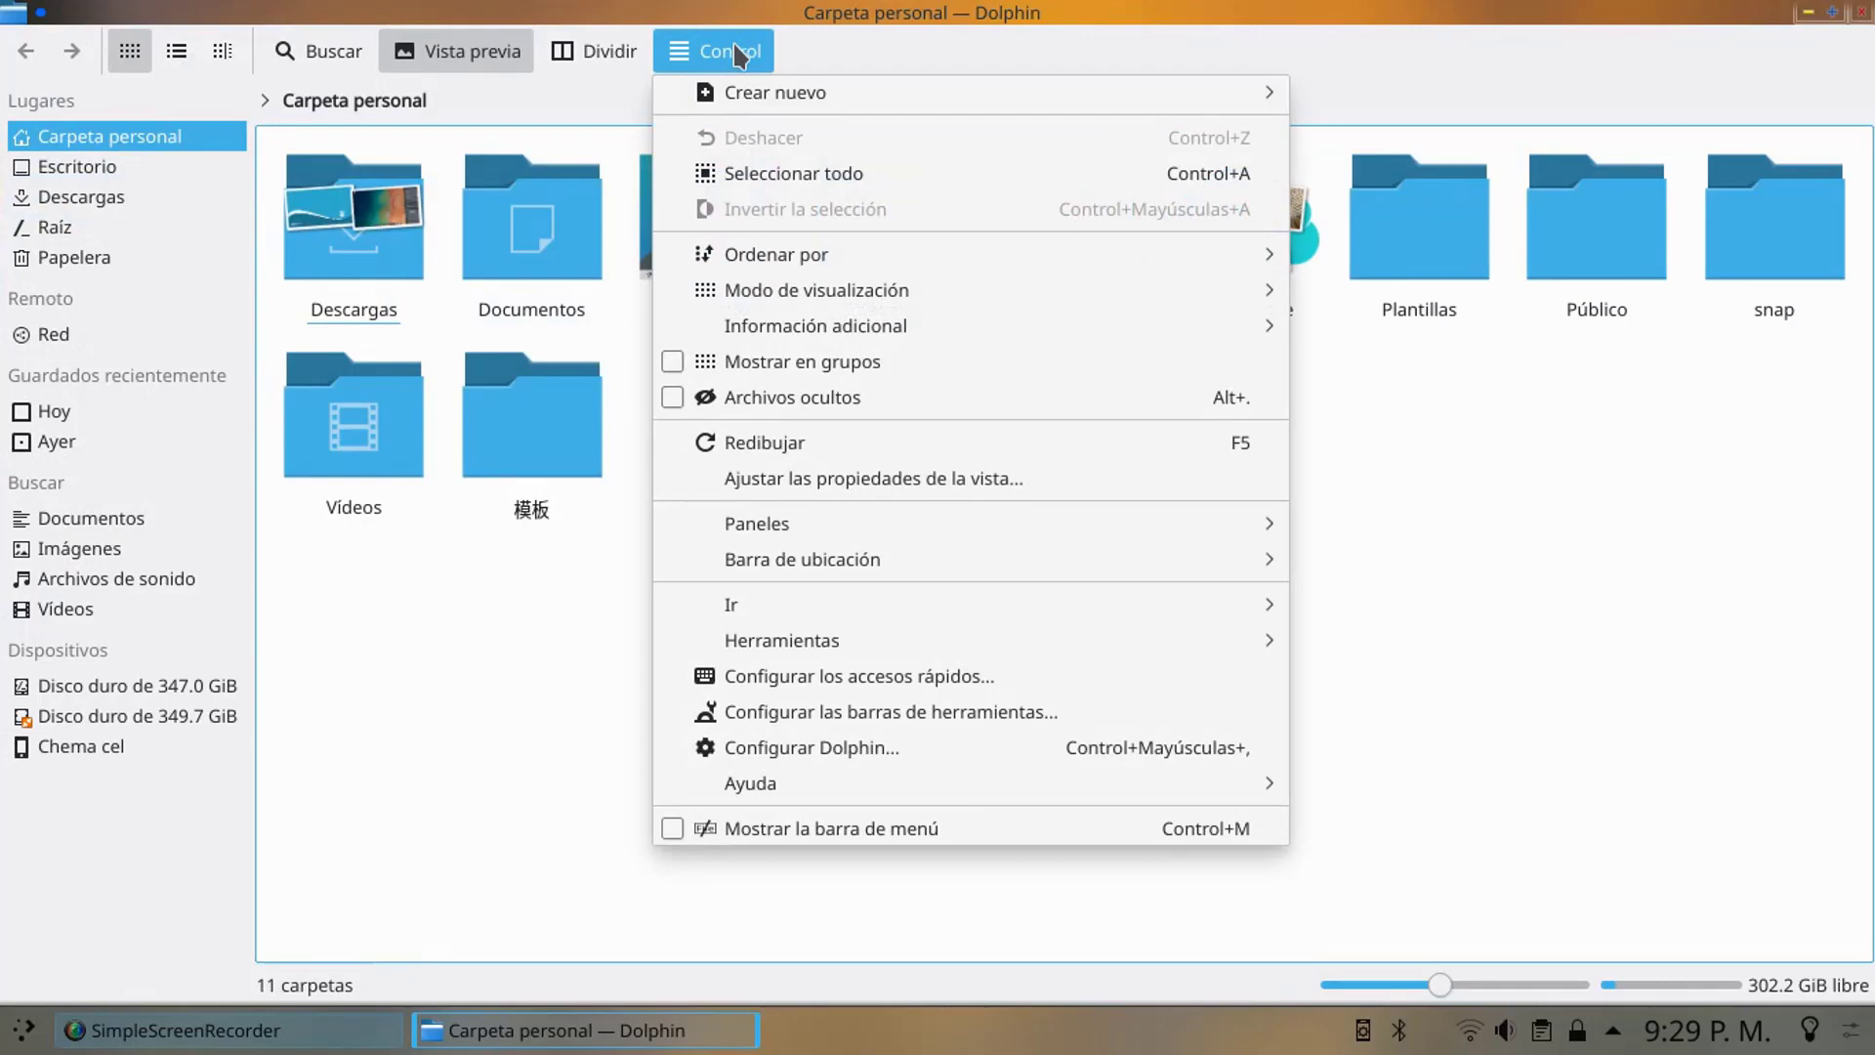
{"action": "left_click", "coordinate": [838, 747]}
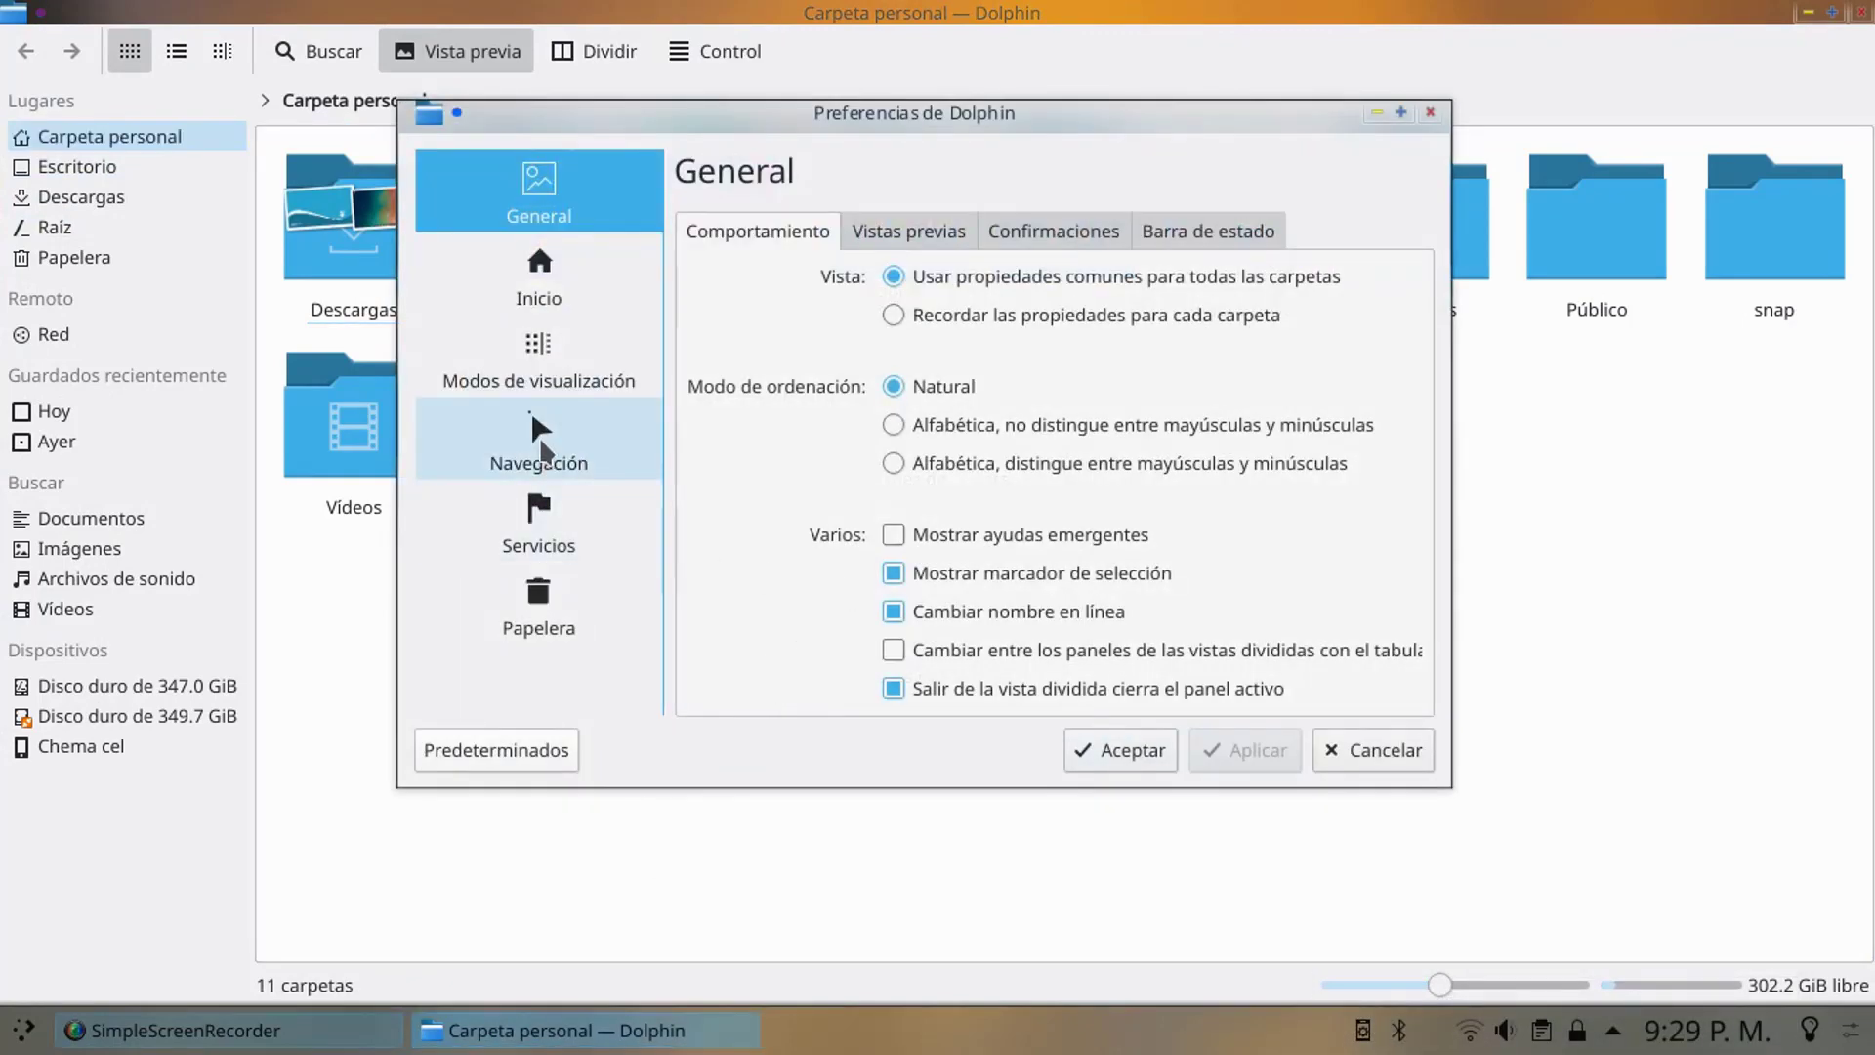
{"action": "left_click", "coordinate": [539, 436]}
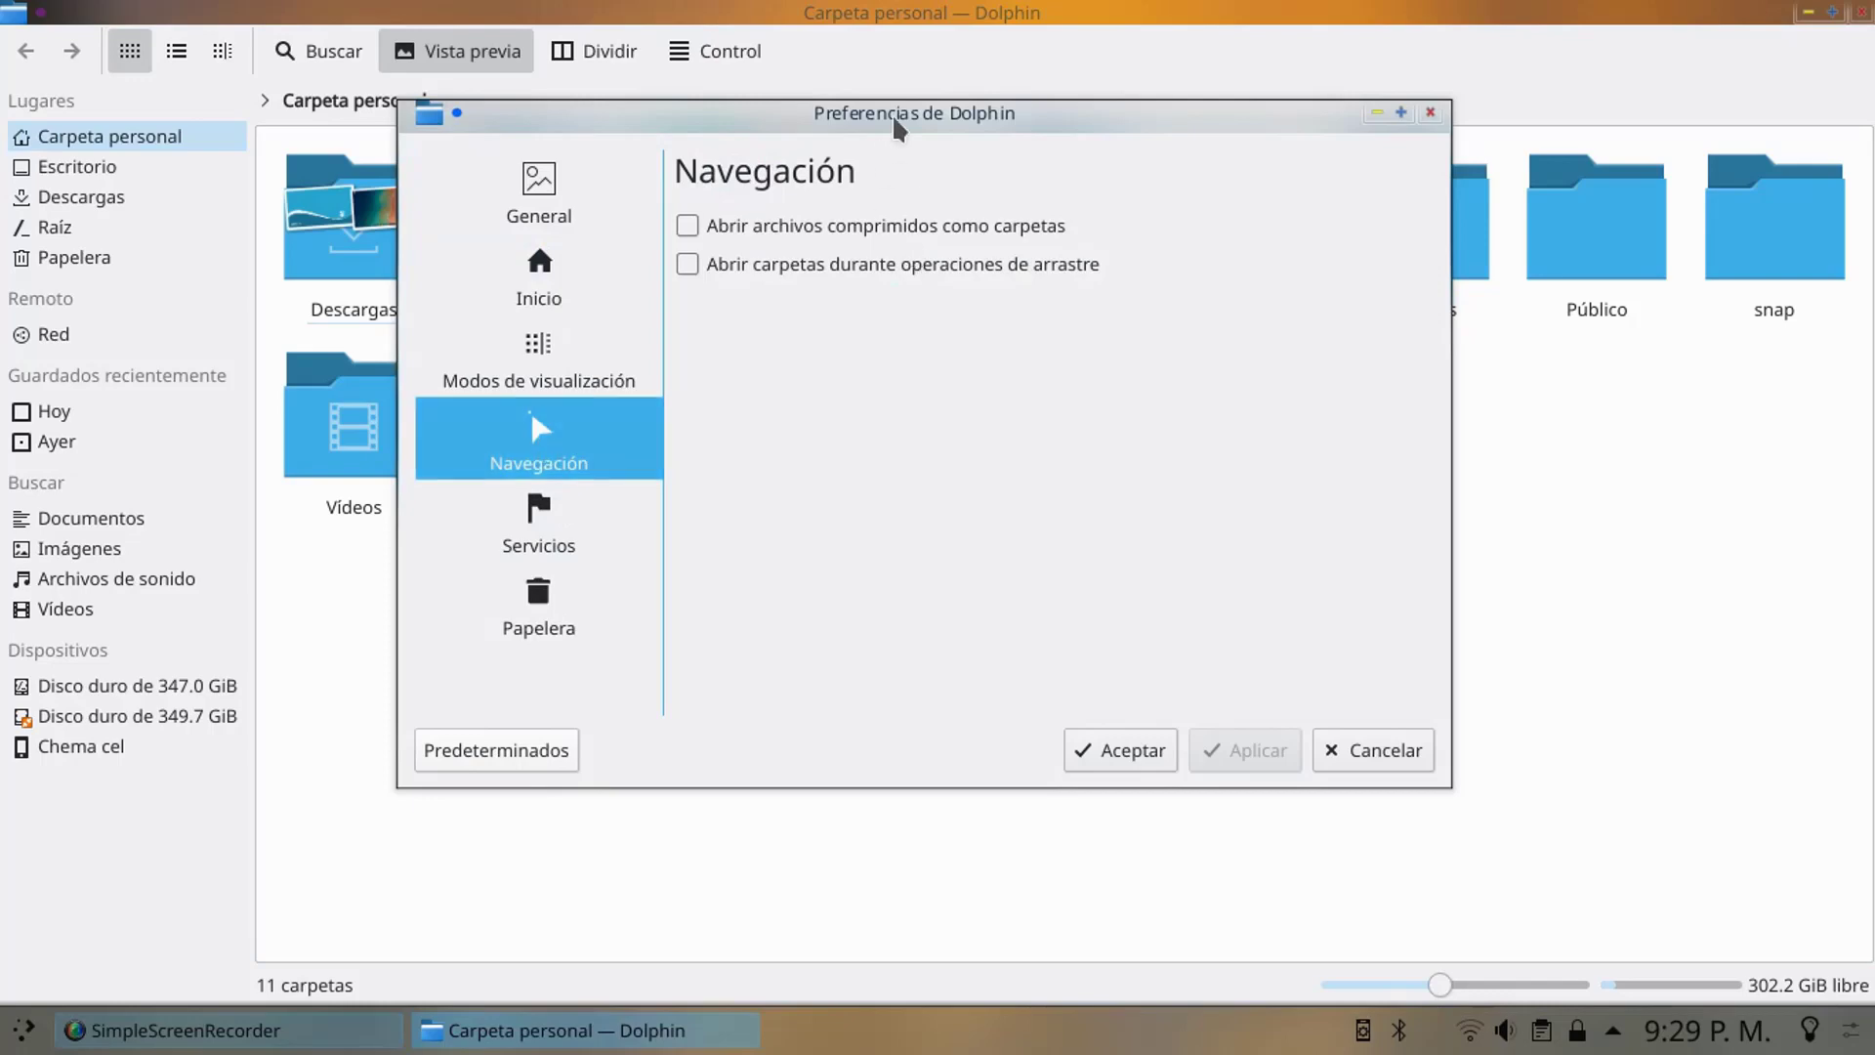
{"action": "left_click_drag", "start_coordinate": [856, 113], "coordinate": [959, 238]}
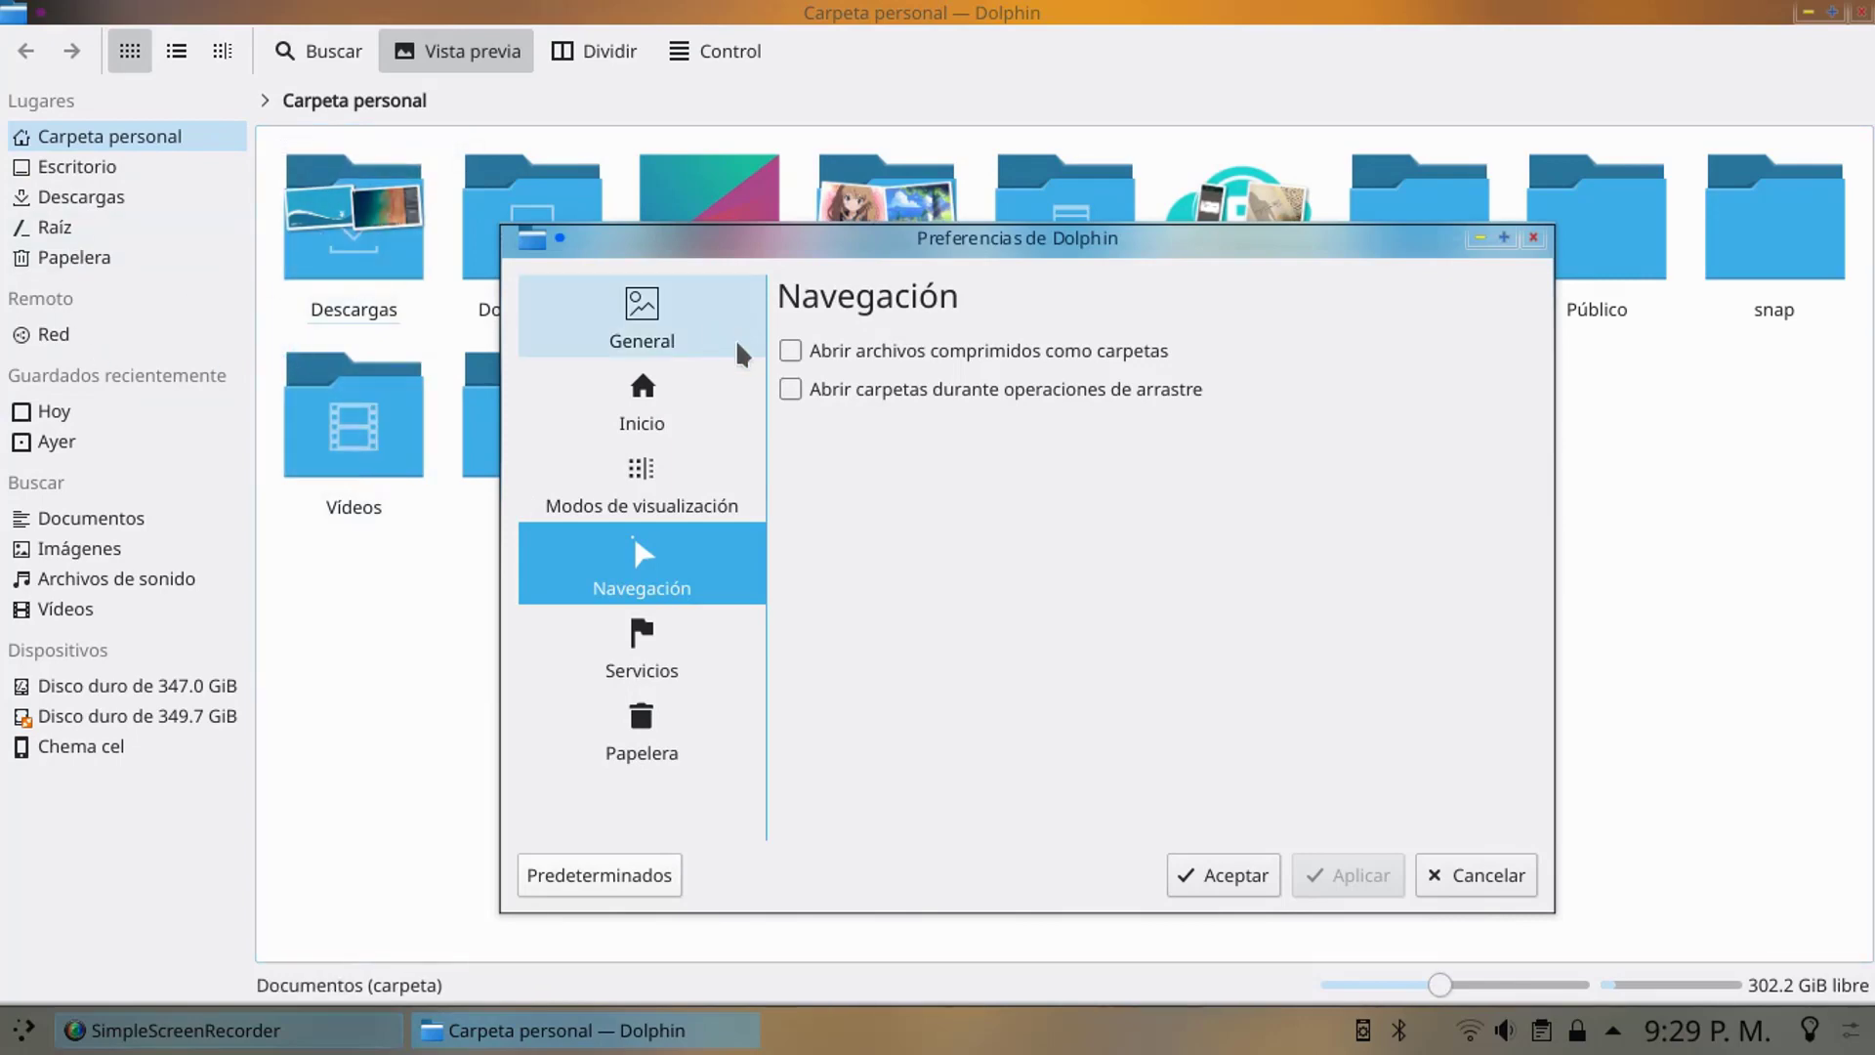
{"action": "left_click", "coordinate": [651, 665]}
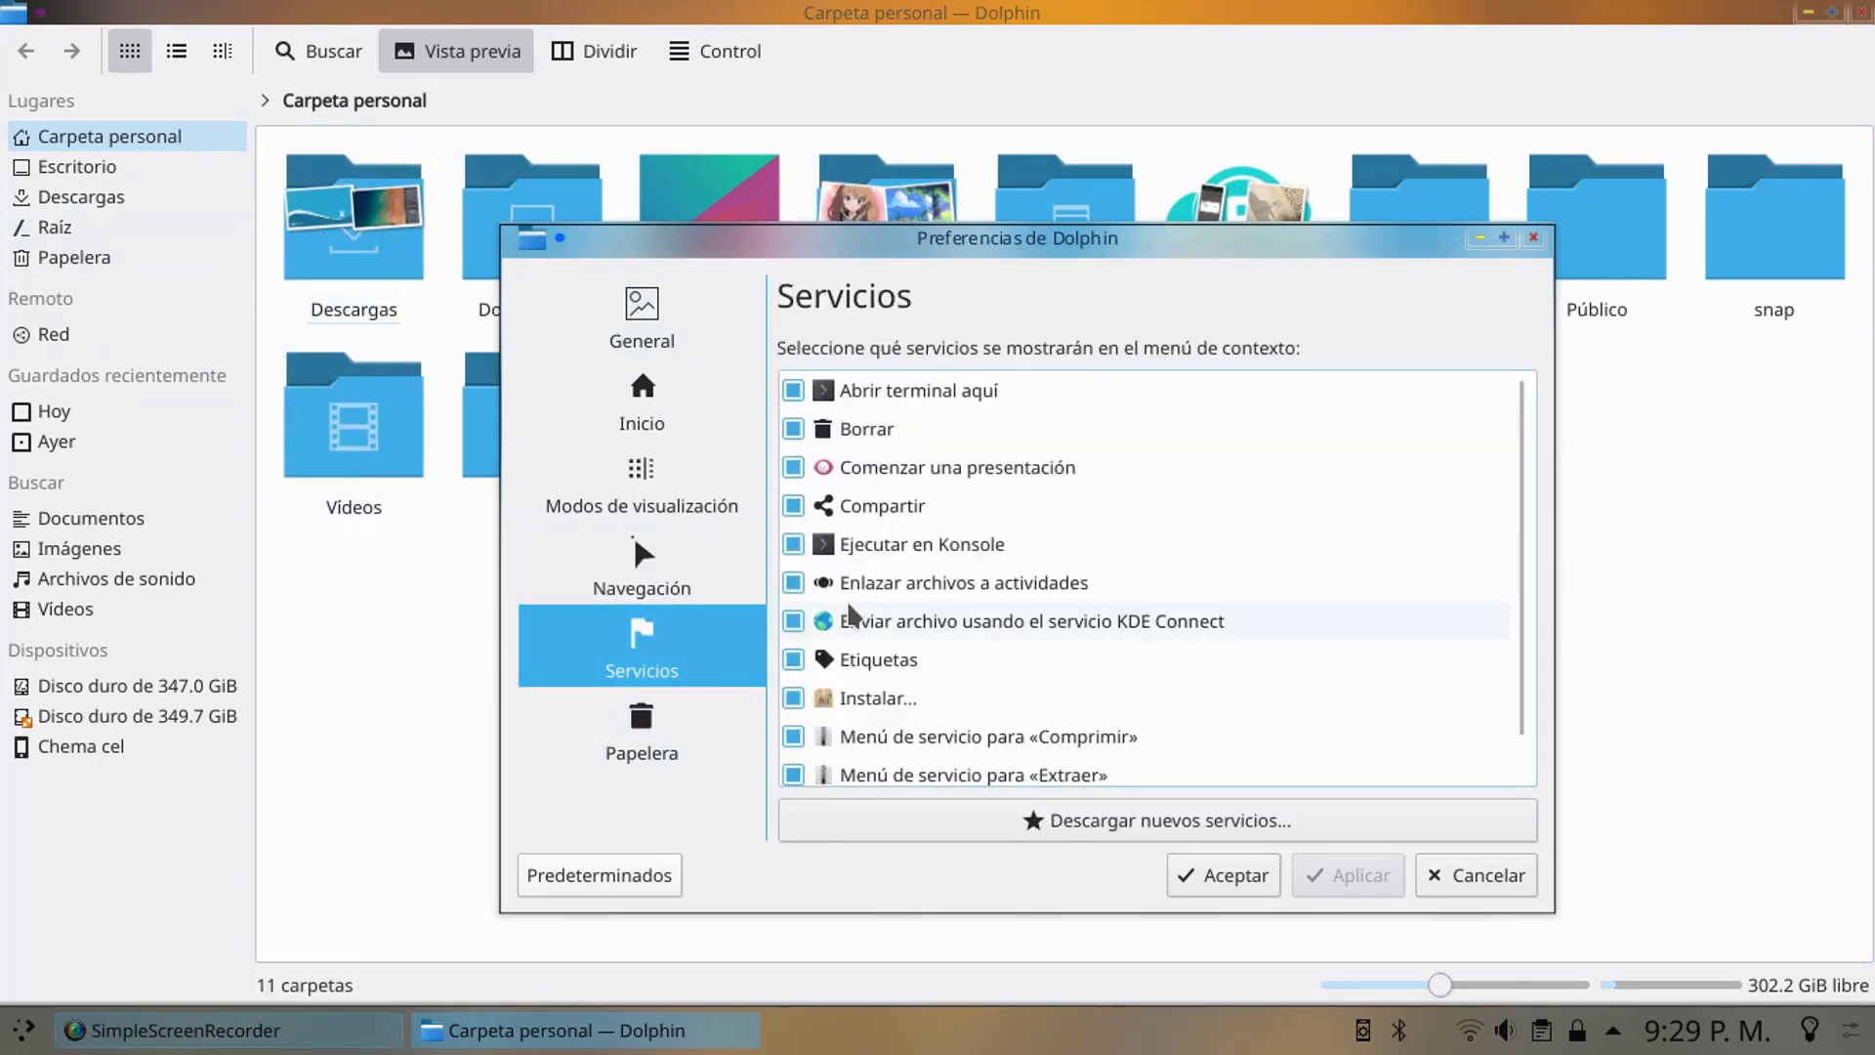
{"action": "scroll", "coordinate": [837, 613], "scroll_direction": "down", "scroll_amount": 1}
{"action": "scroll", "coordinate": [837, 613], "scroll_direction": "up", "scroll_amount": 1}
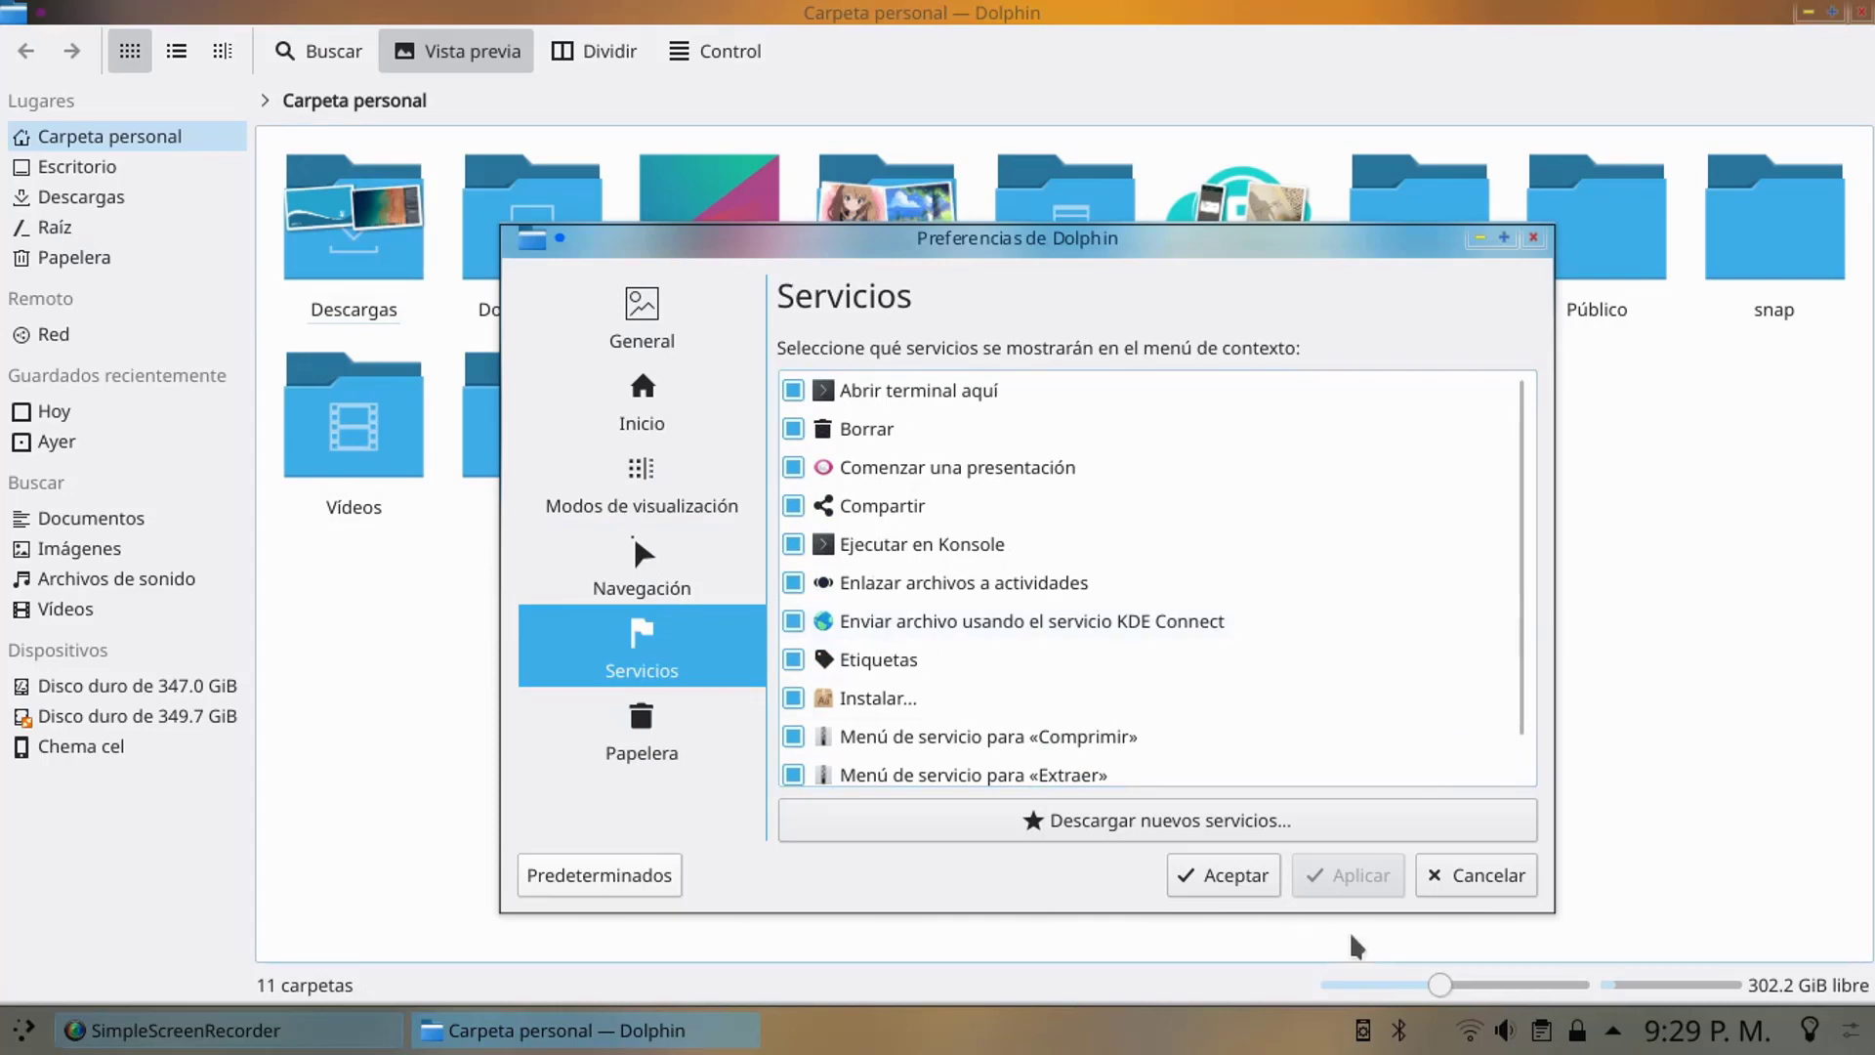
{"action": "left_click", "coordinate": [1470, 876]}
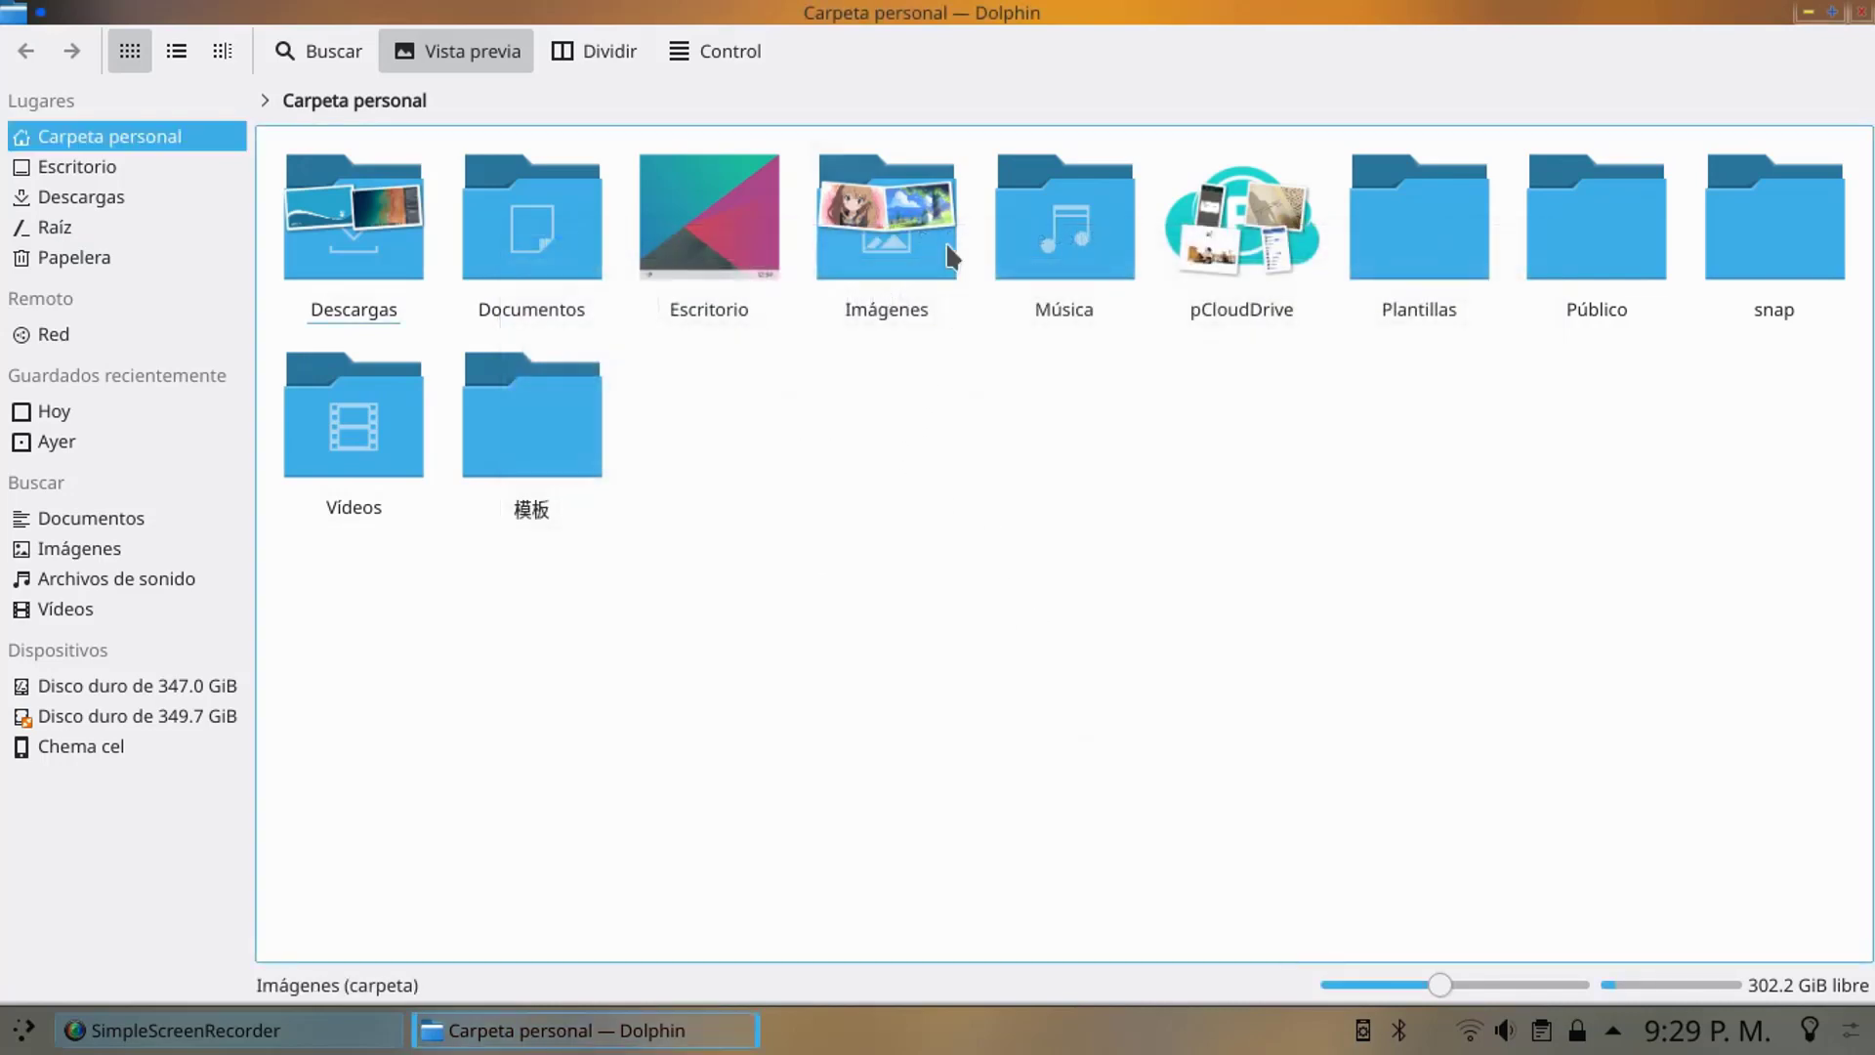
- Browse the Imágenes, Escritorio and Descargas folders, return to Carpeta personal, and close the file manager
{"action": "left_click", "coordinate": [871, 244]}
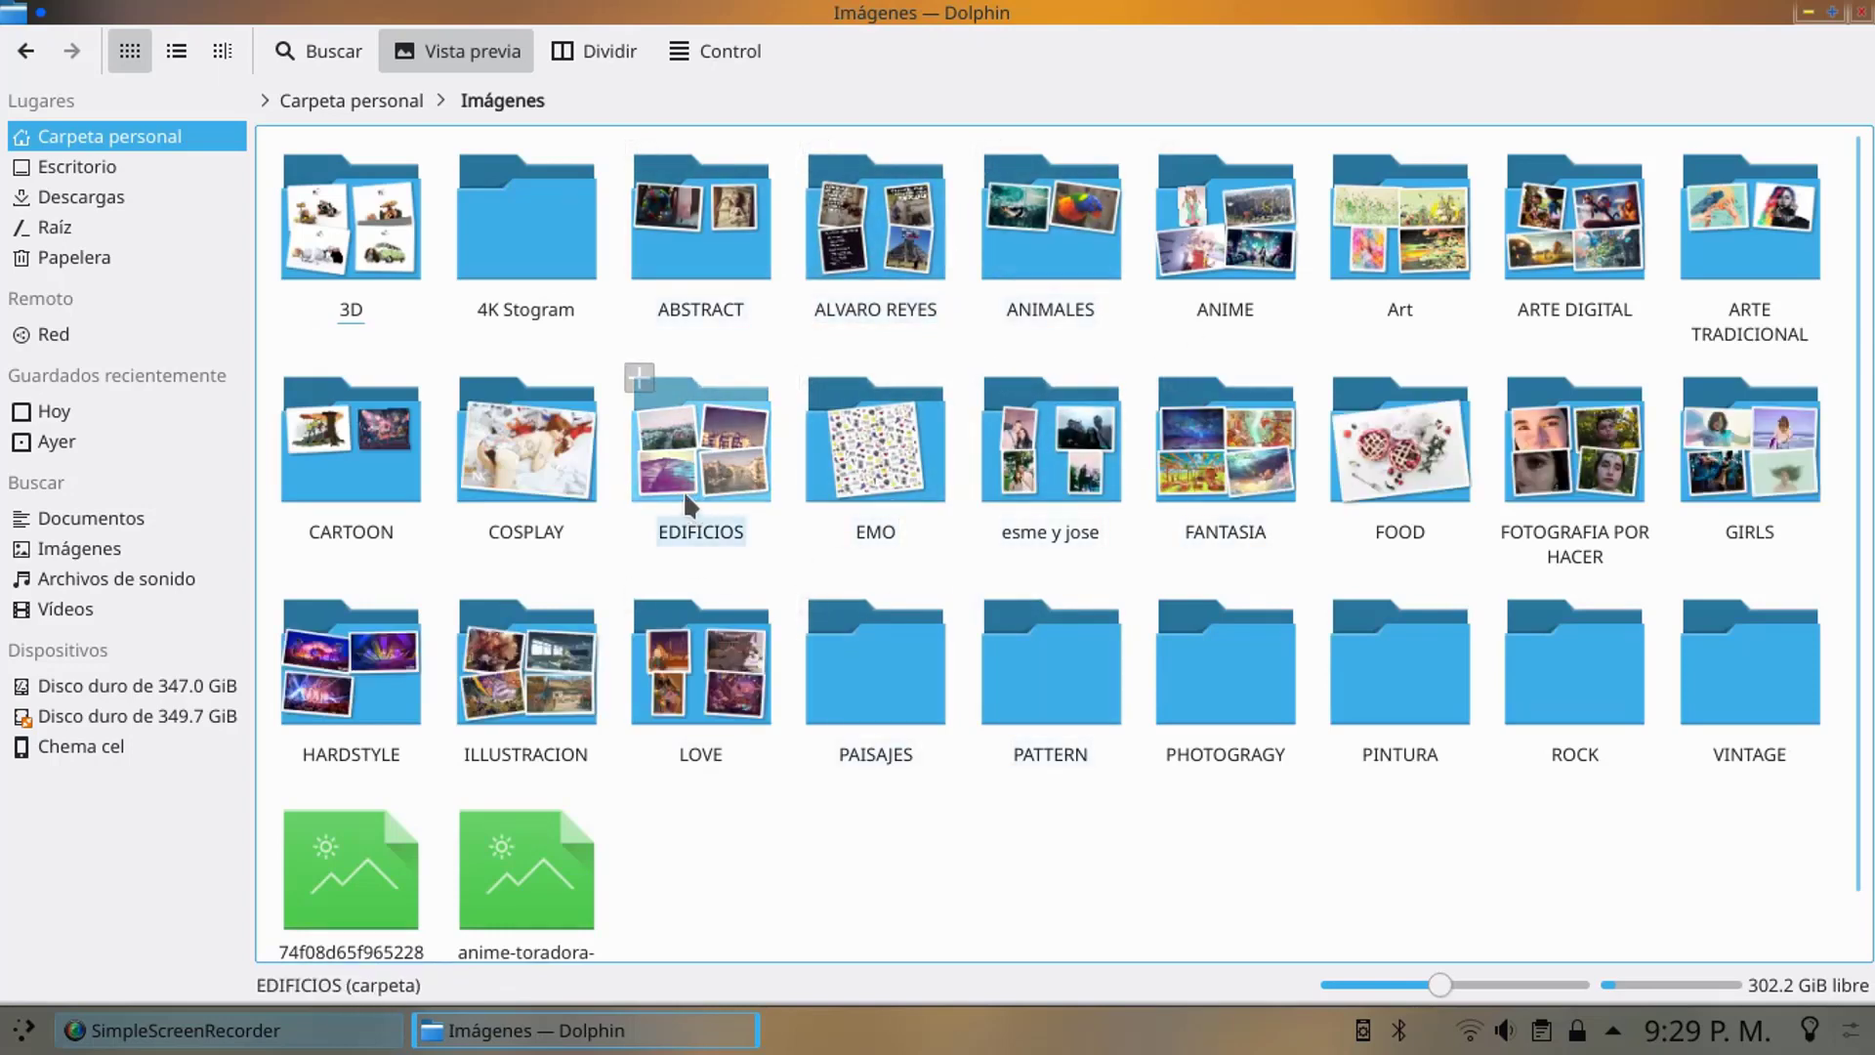
{"action": "left_click", "coordinate": [102, 172]}
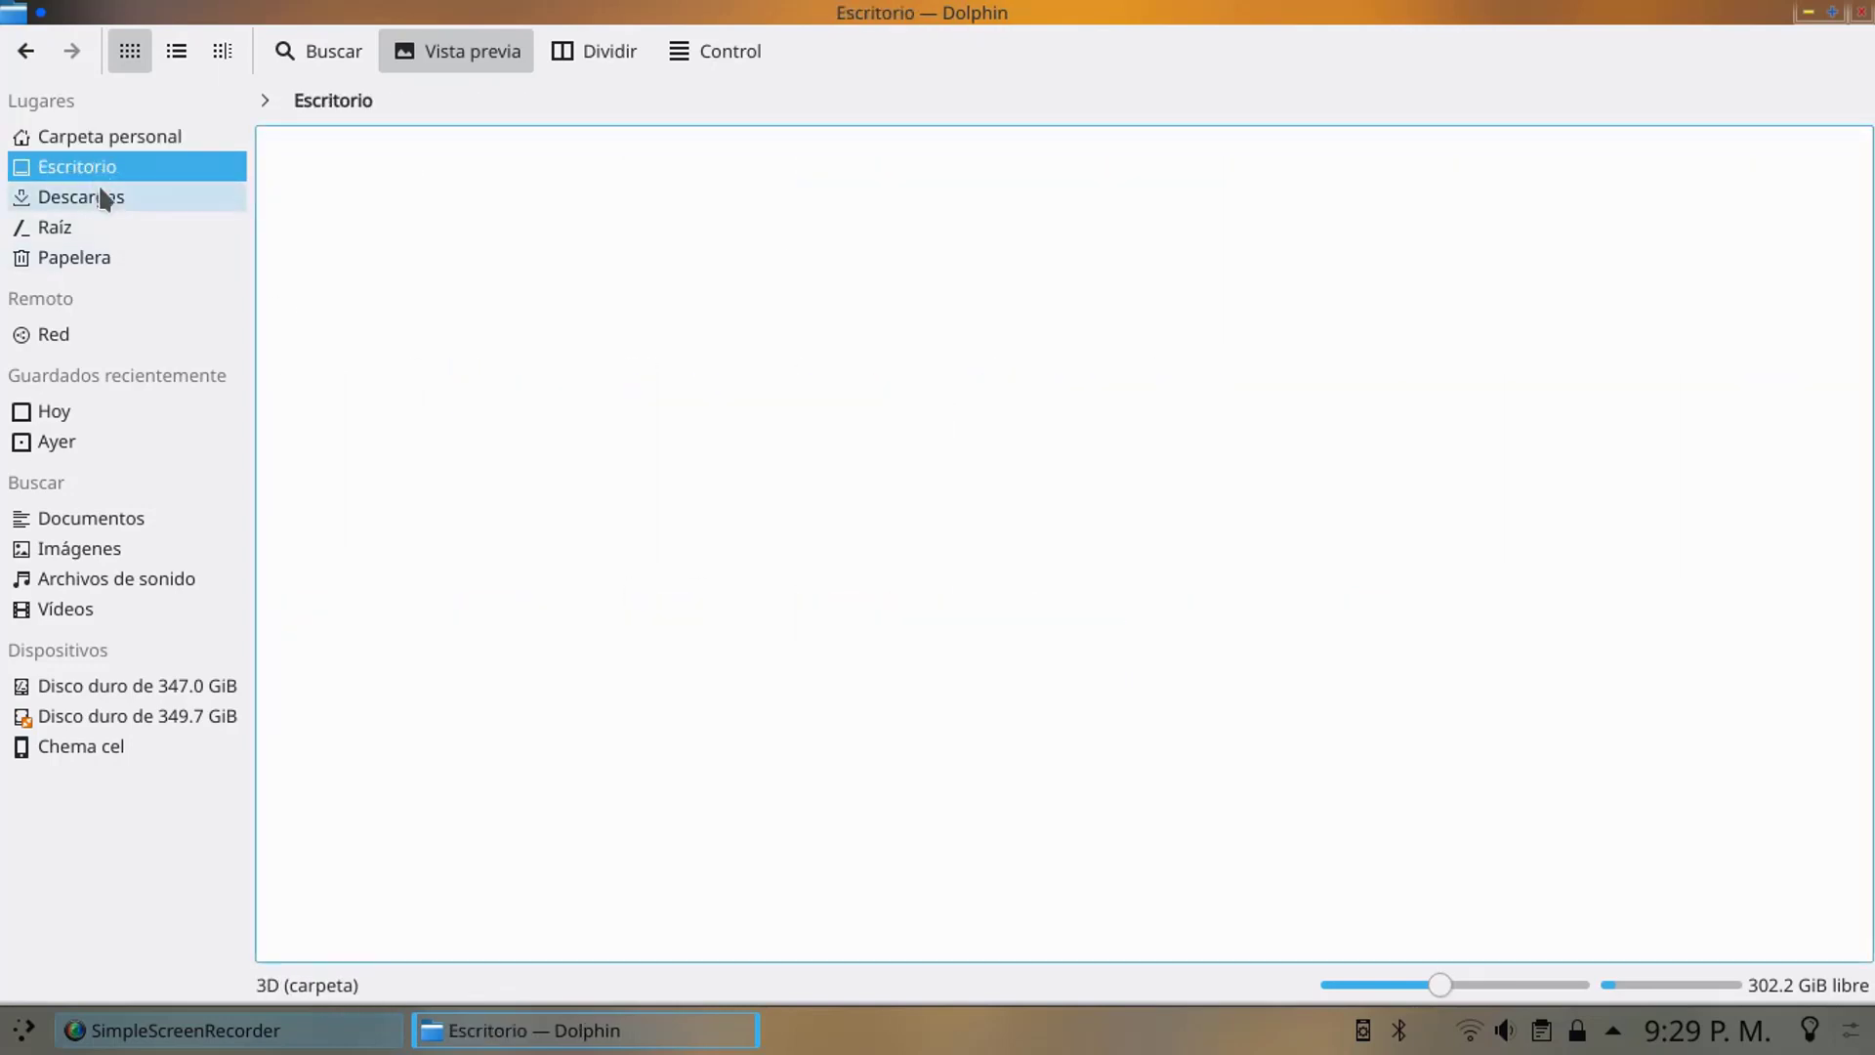
{"action": "left_click", "coordinate": [103, 198]}
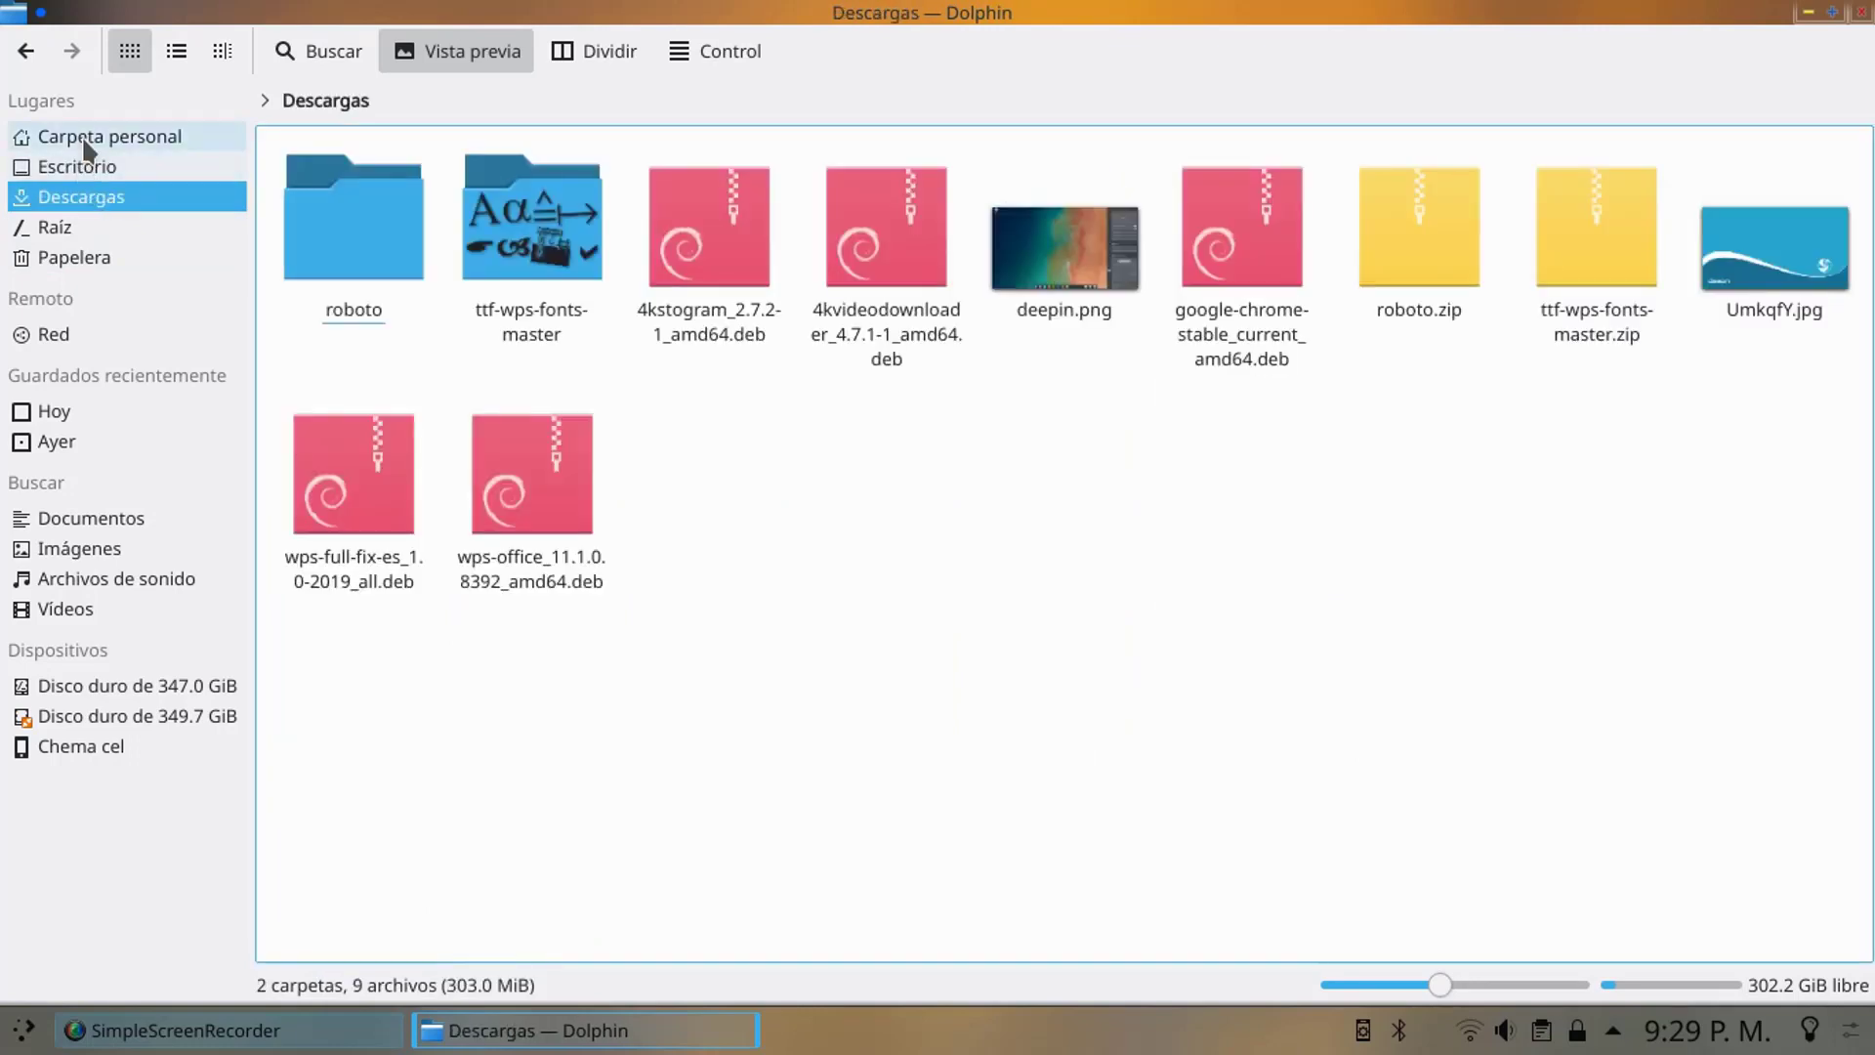
{"action": "left_click", "coordinate": [82, 136]}
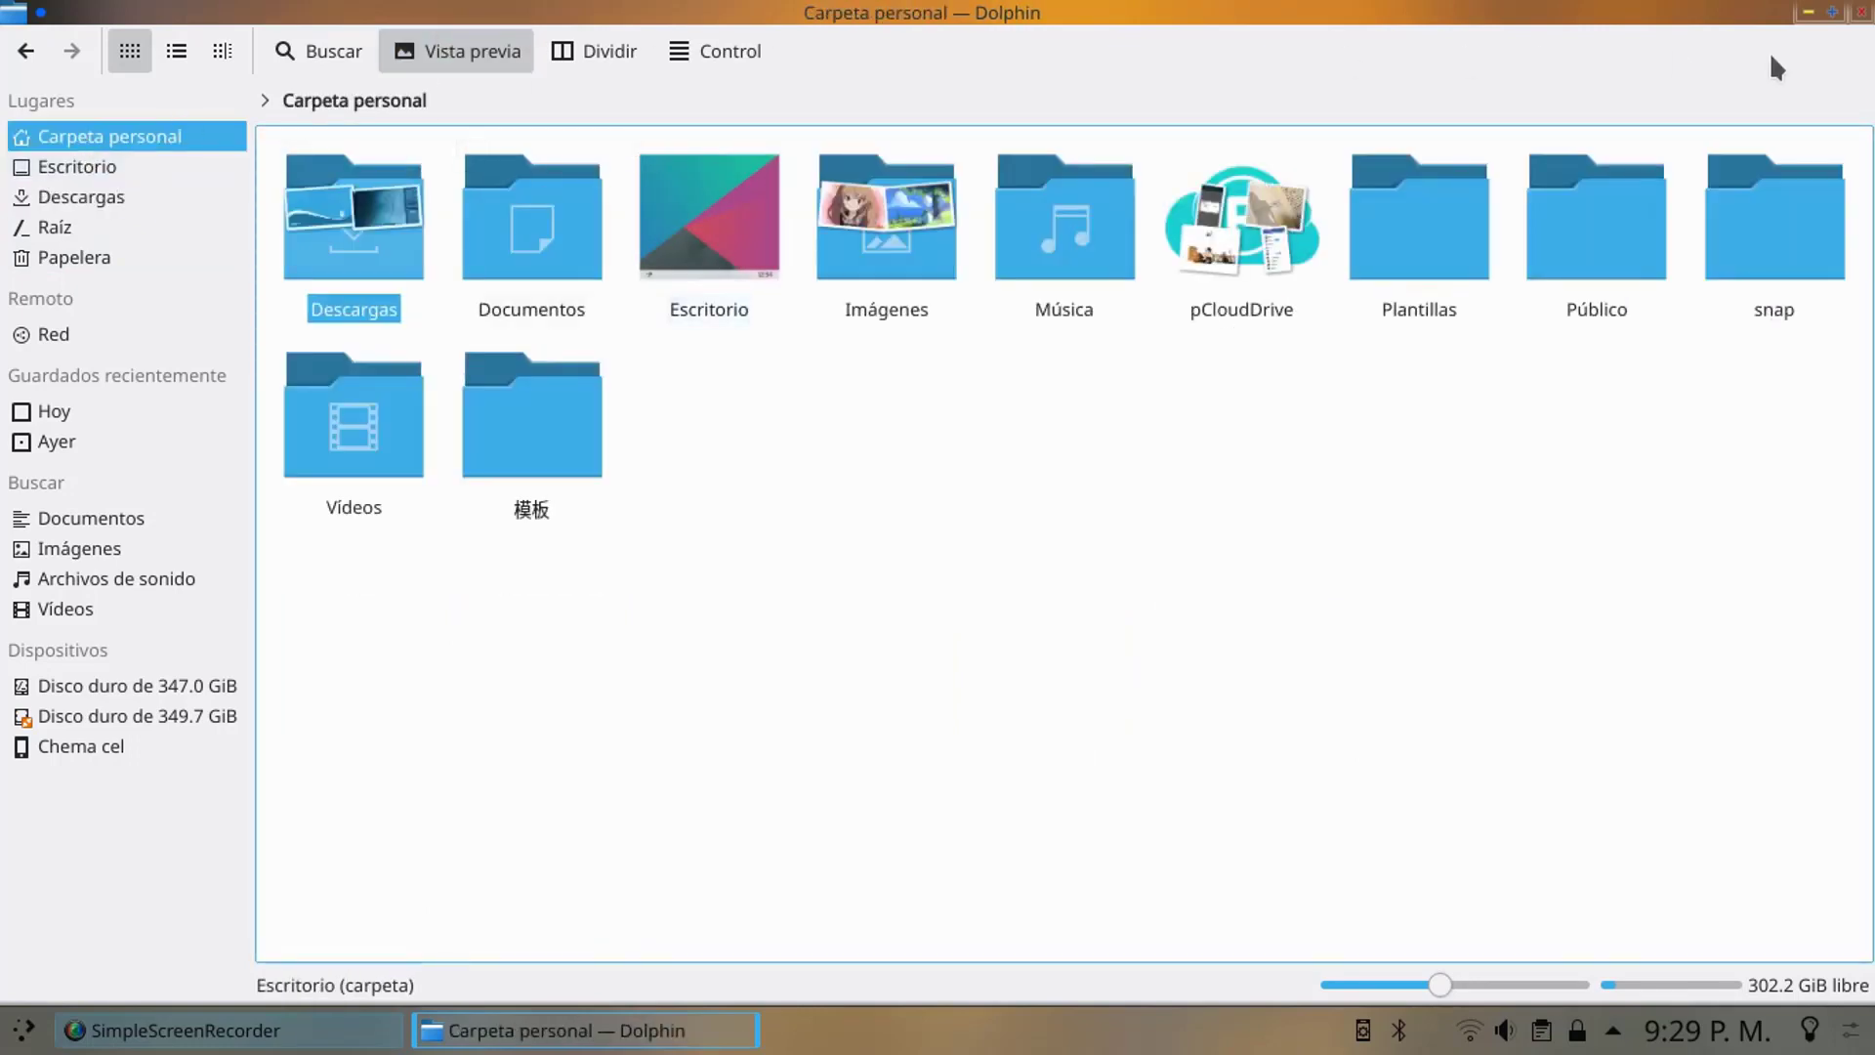
{"action": "left_click_drag", "start_coordinate": [1153, 14], "coordinate": [816, 107]}
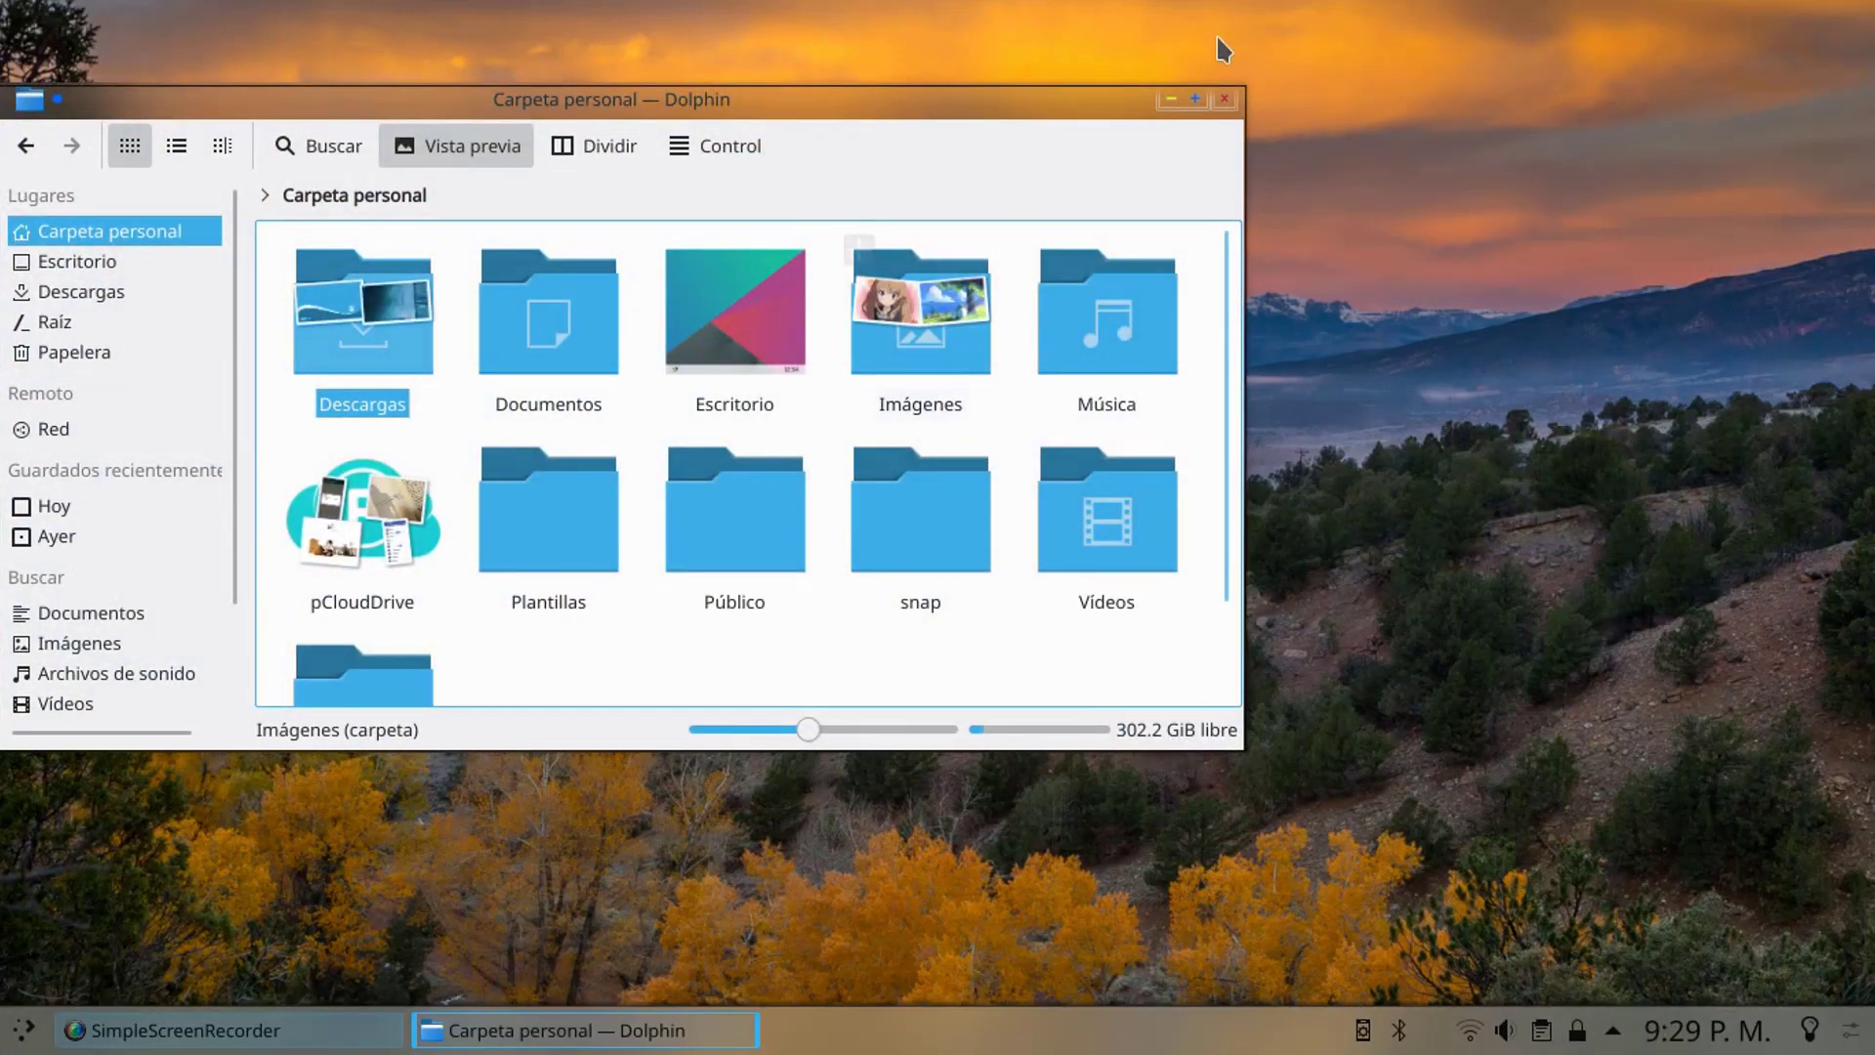
{"action": "left_click", "coordinate": [1224, 99]}
- Launch Monitor del sistema from the Sistema category of the application launcher and display its Carga del sistema graphs
{"action": "key", "text": "super"}
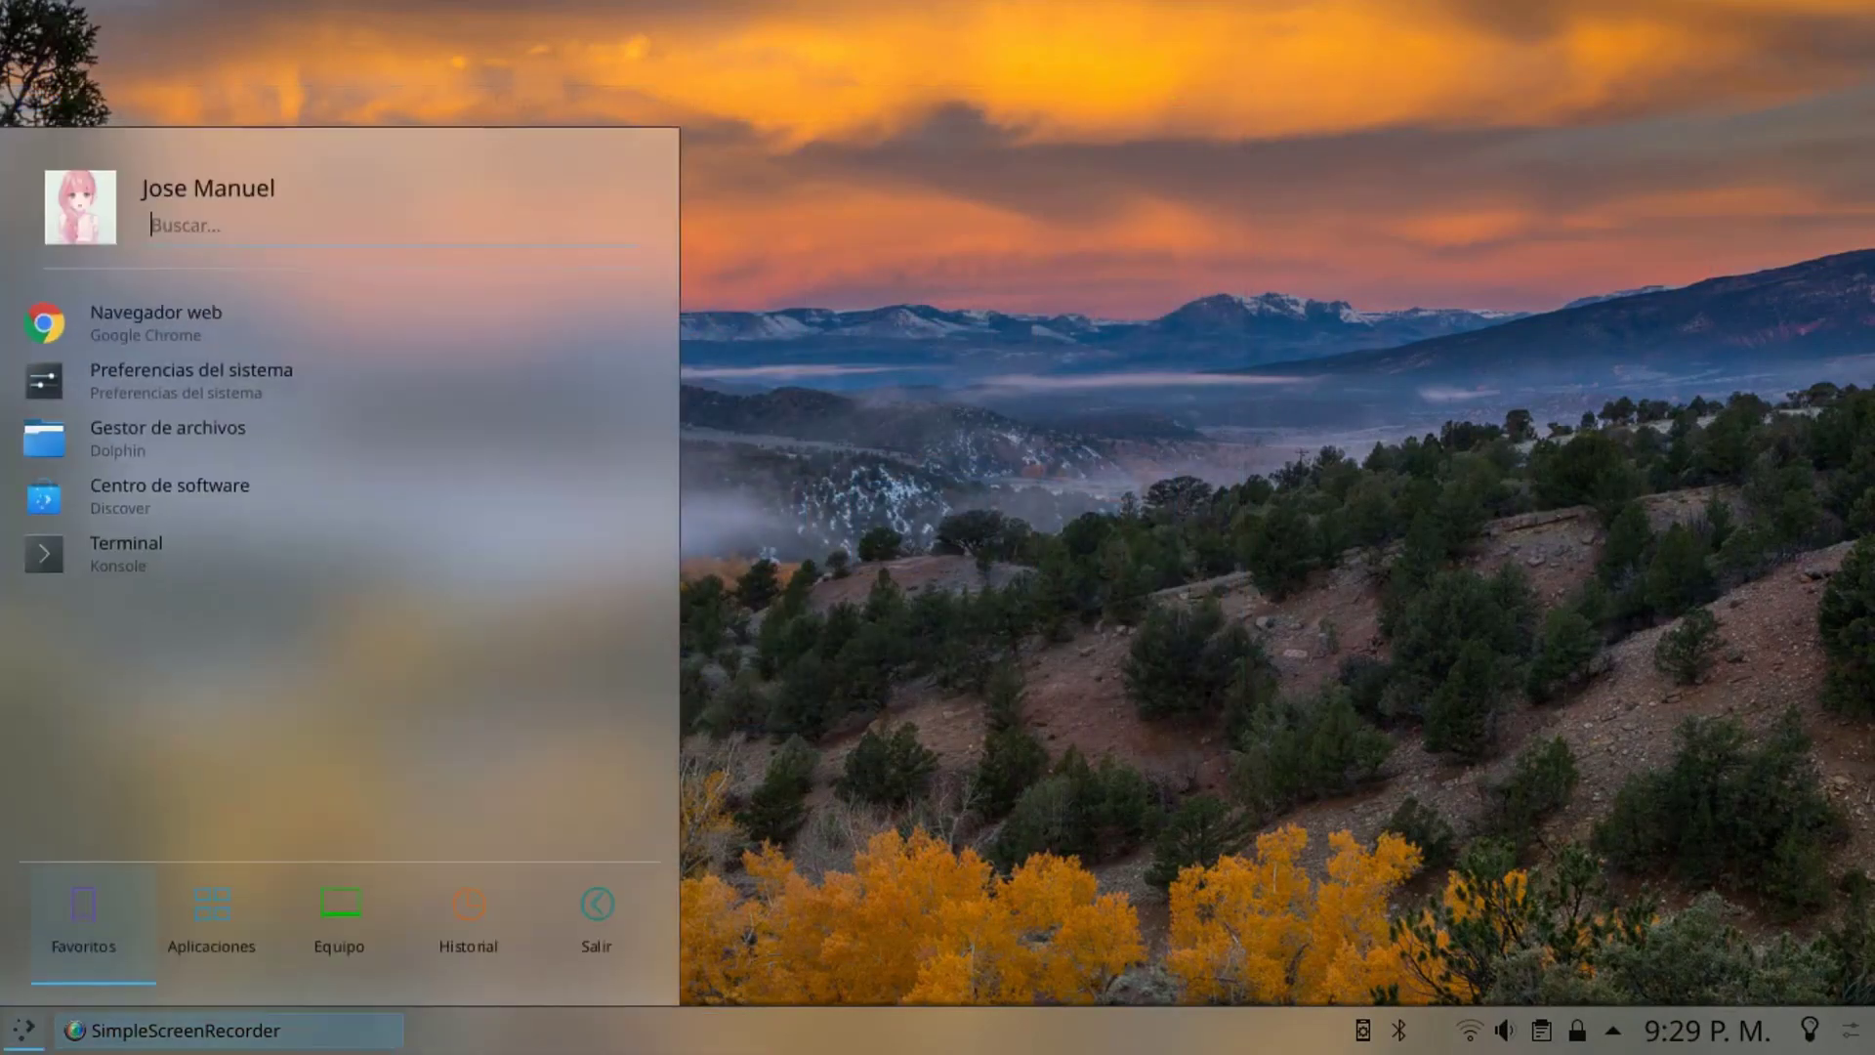
{"action": "key", "text": "Right"}
{"action": "key", "text": "Up"}
{"action": "key", "text": "Up"}
{"action": "key", "text": "Up"}
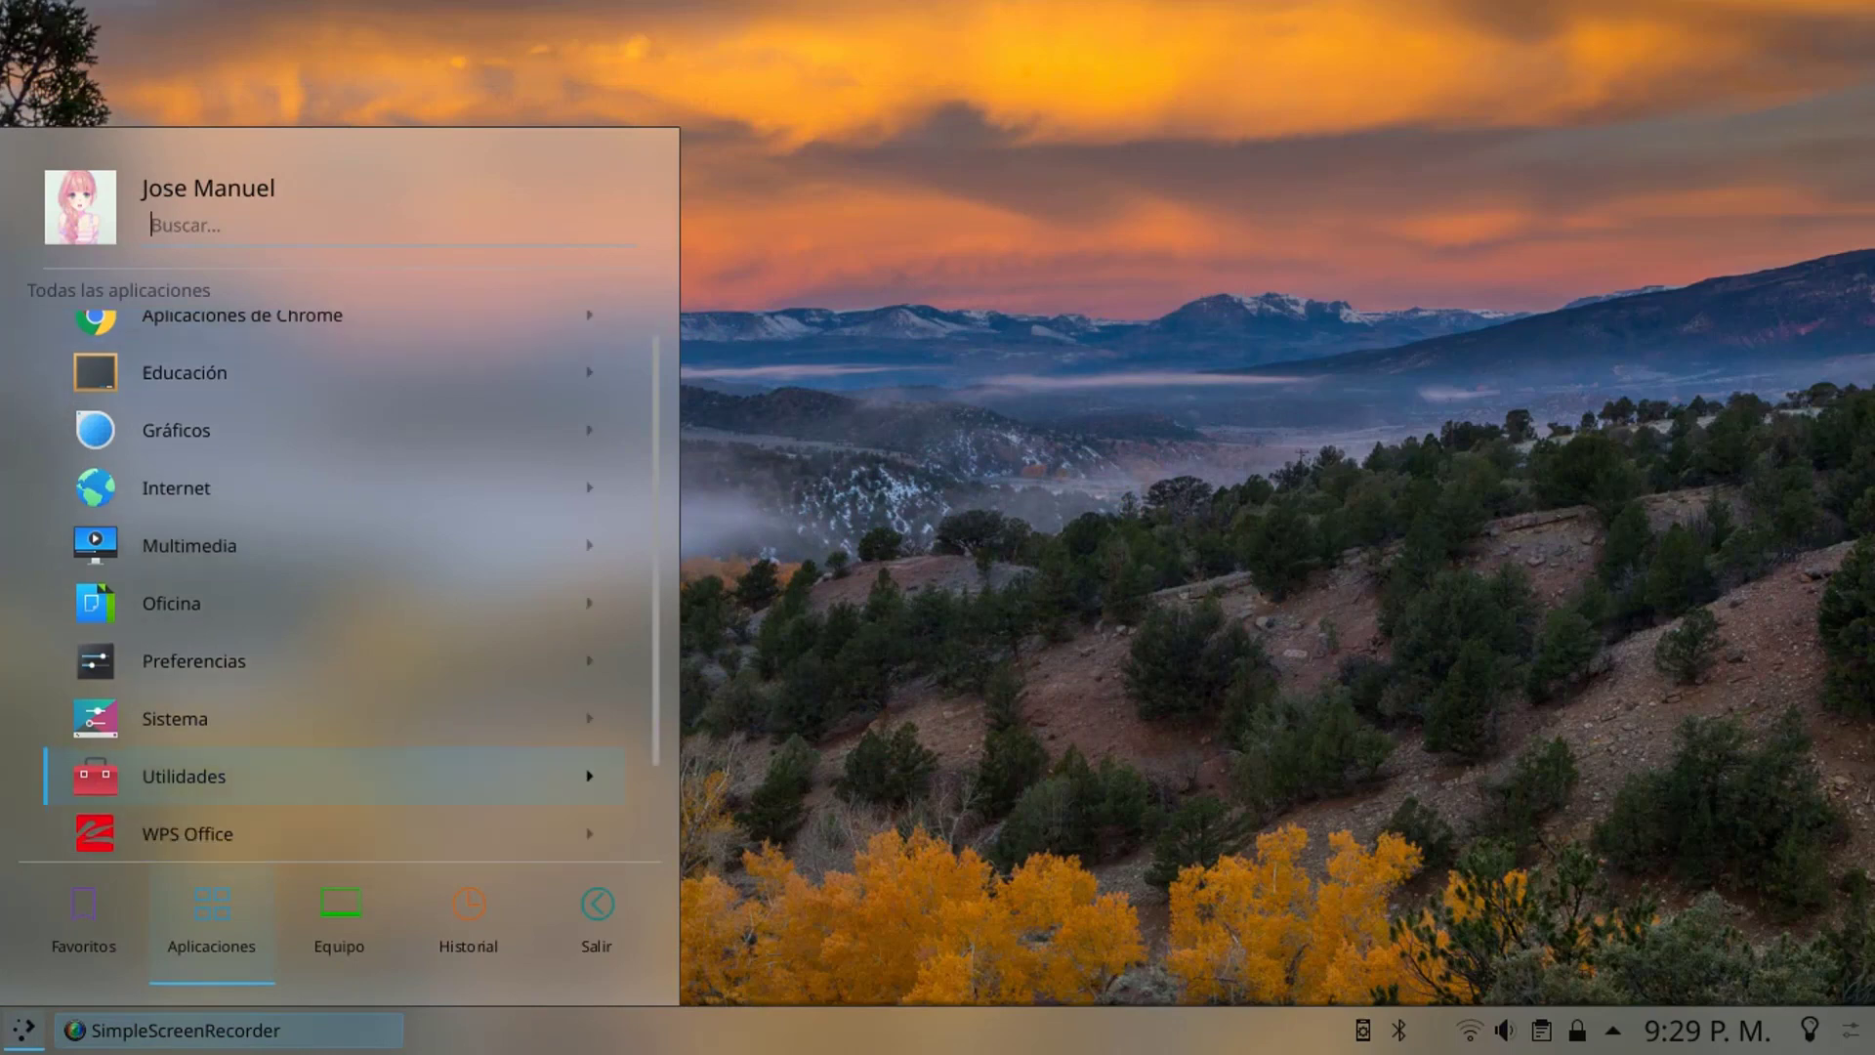
{"action": "key", "text": "Left"}
{"action": "key", "text": "Up"}
{"action": "key", "text": "Up"}
{"action": "key", "text": "Up"}
{"action": "key", "text": "Up"}
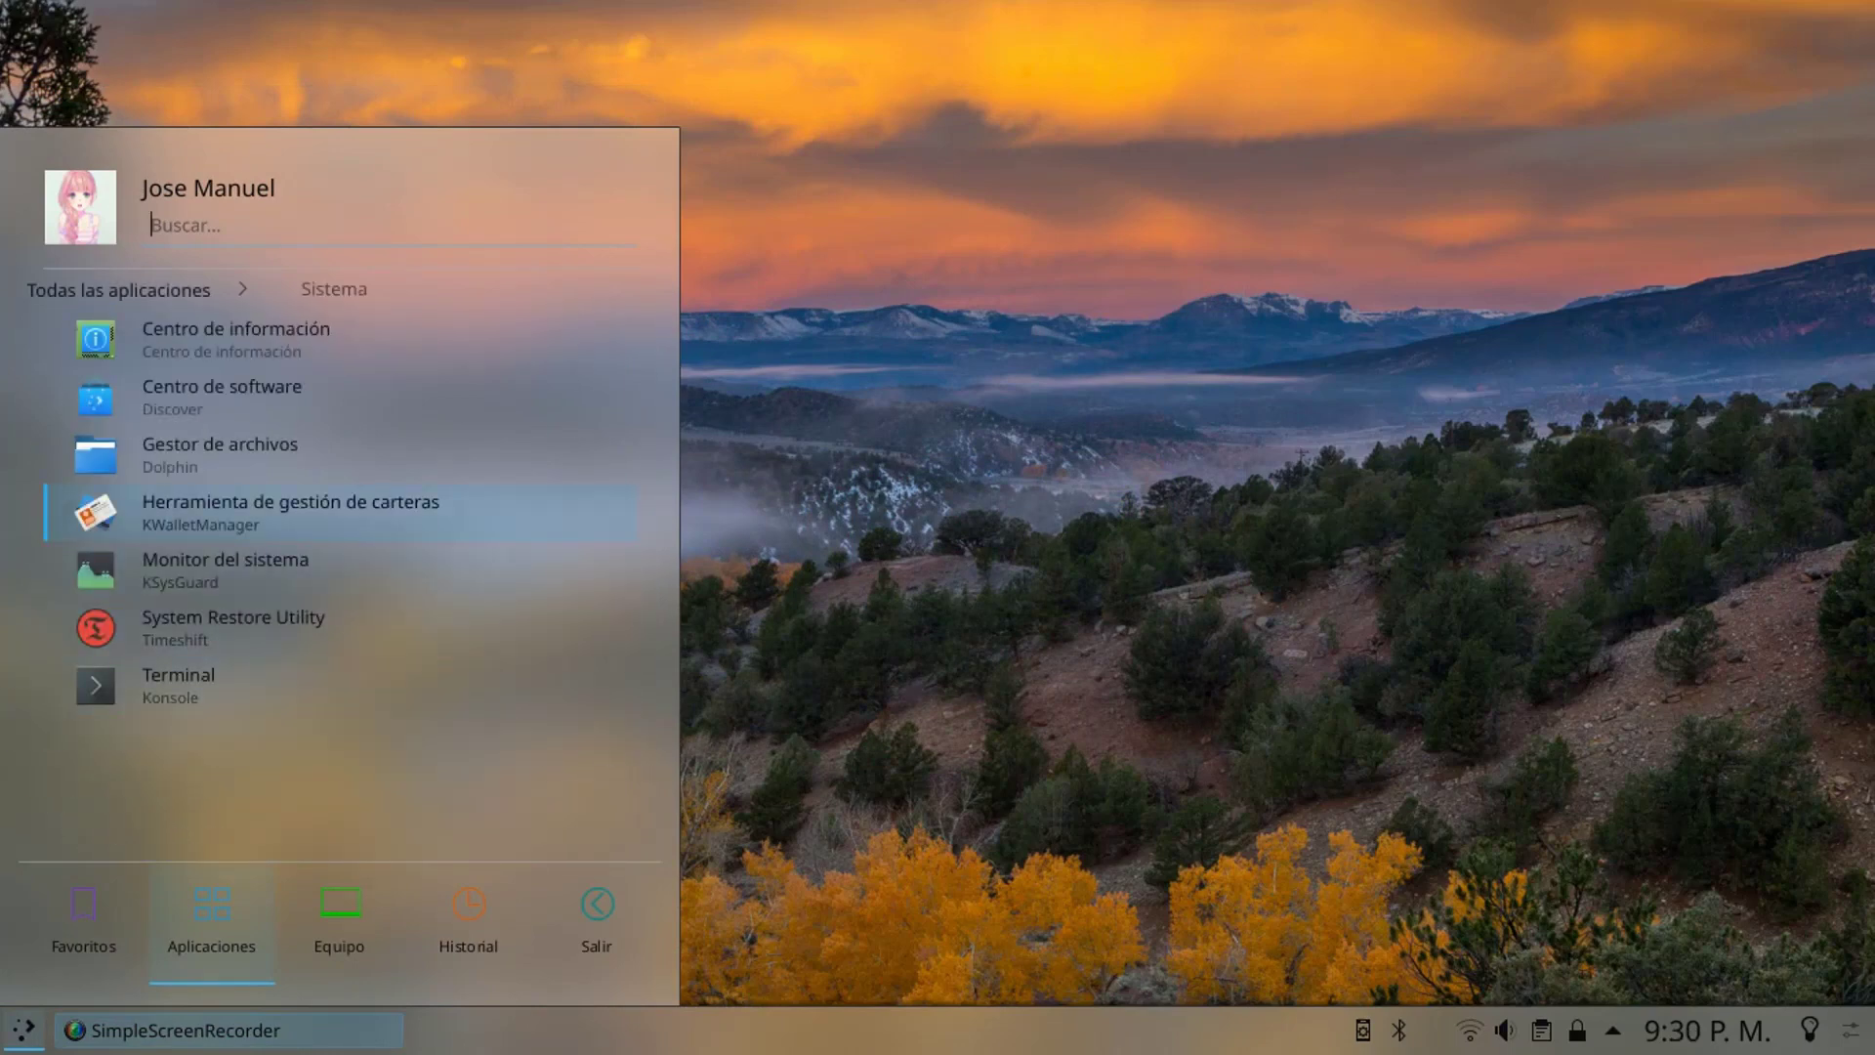
{"action": "key", "text": "Down"}
{"action": "key", "text": "Return"}
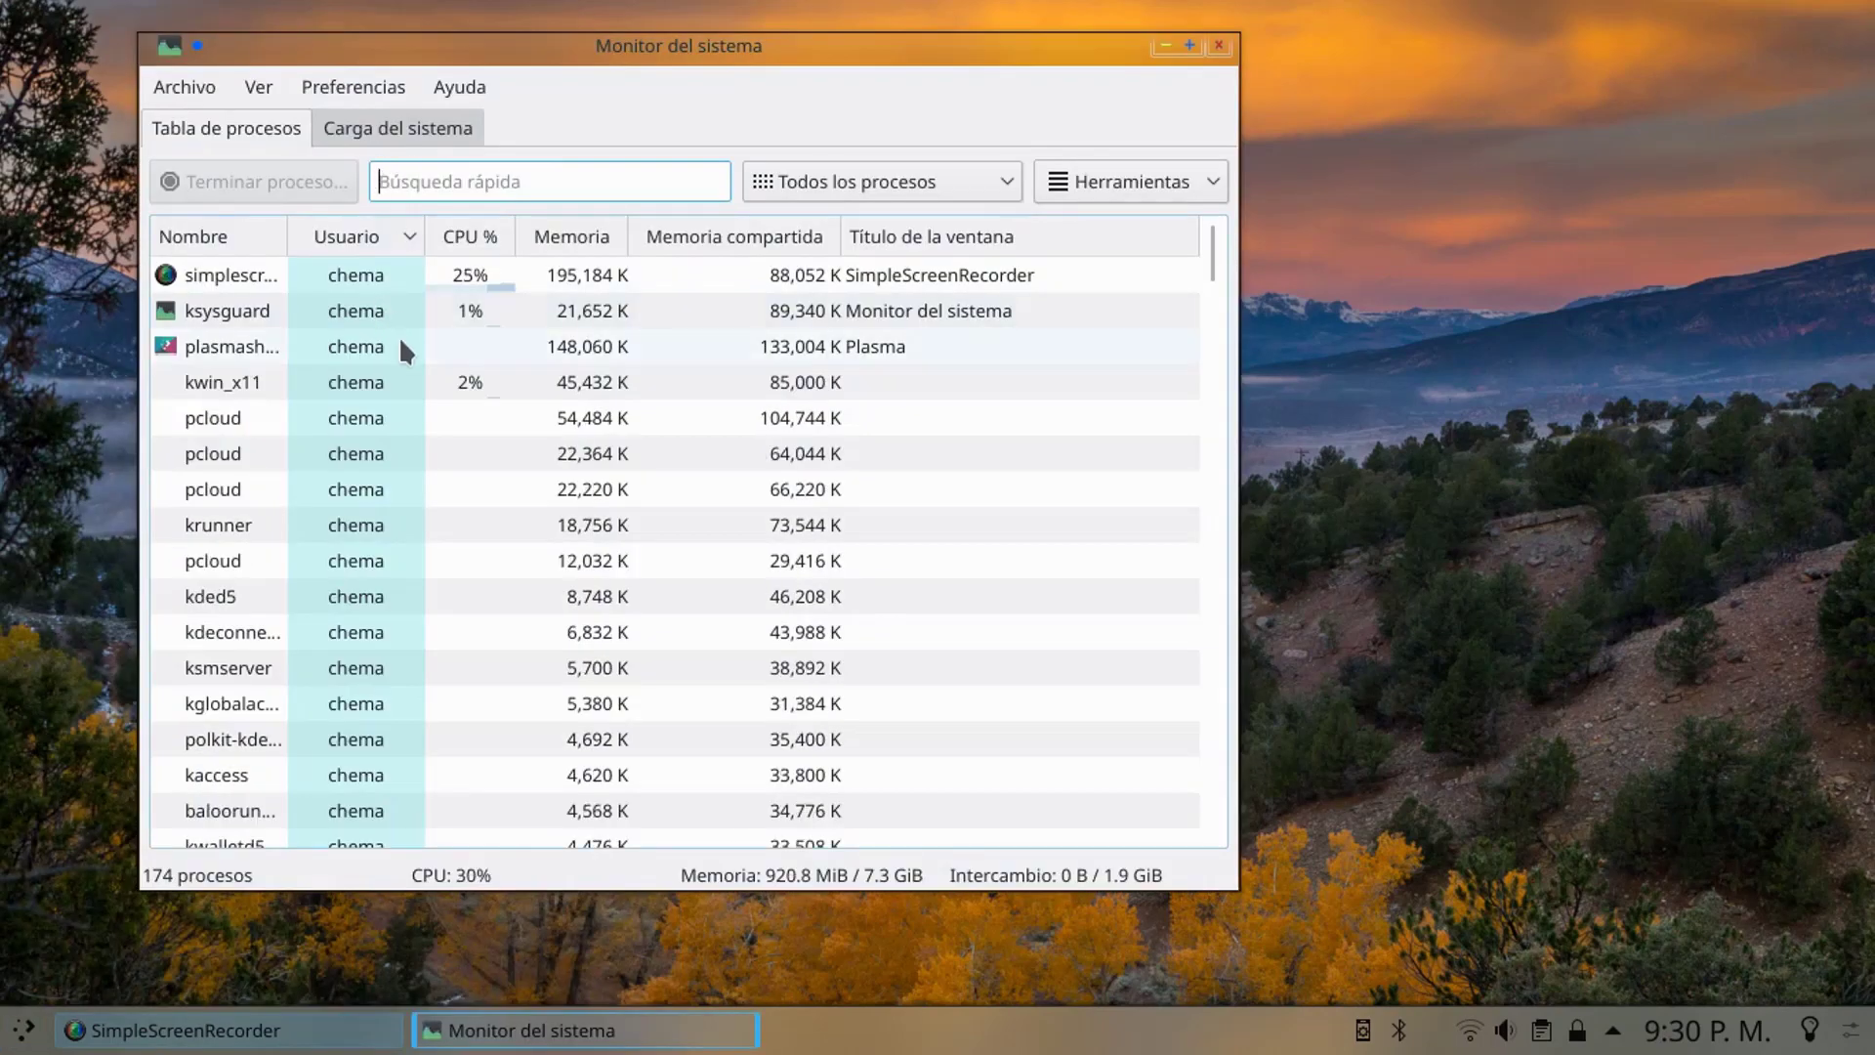
{"action": "left_click", "coordinate": [391, 142]}
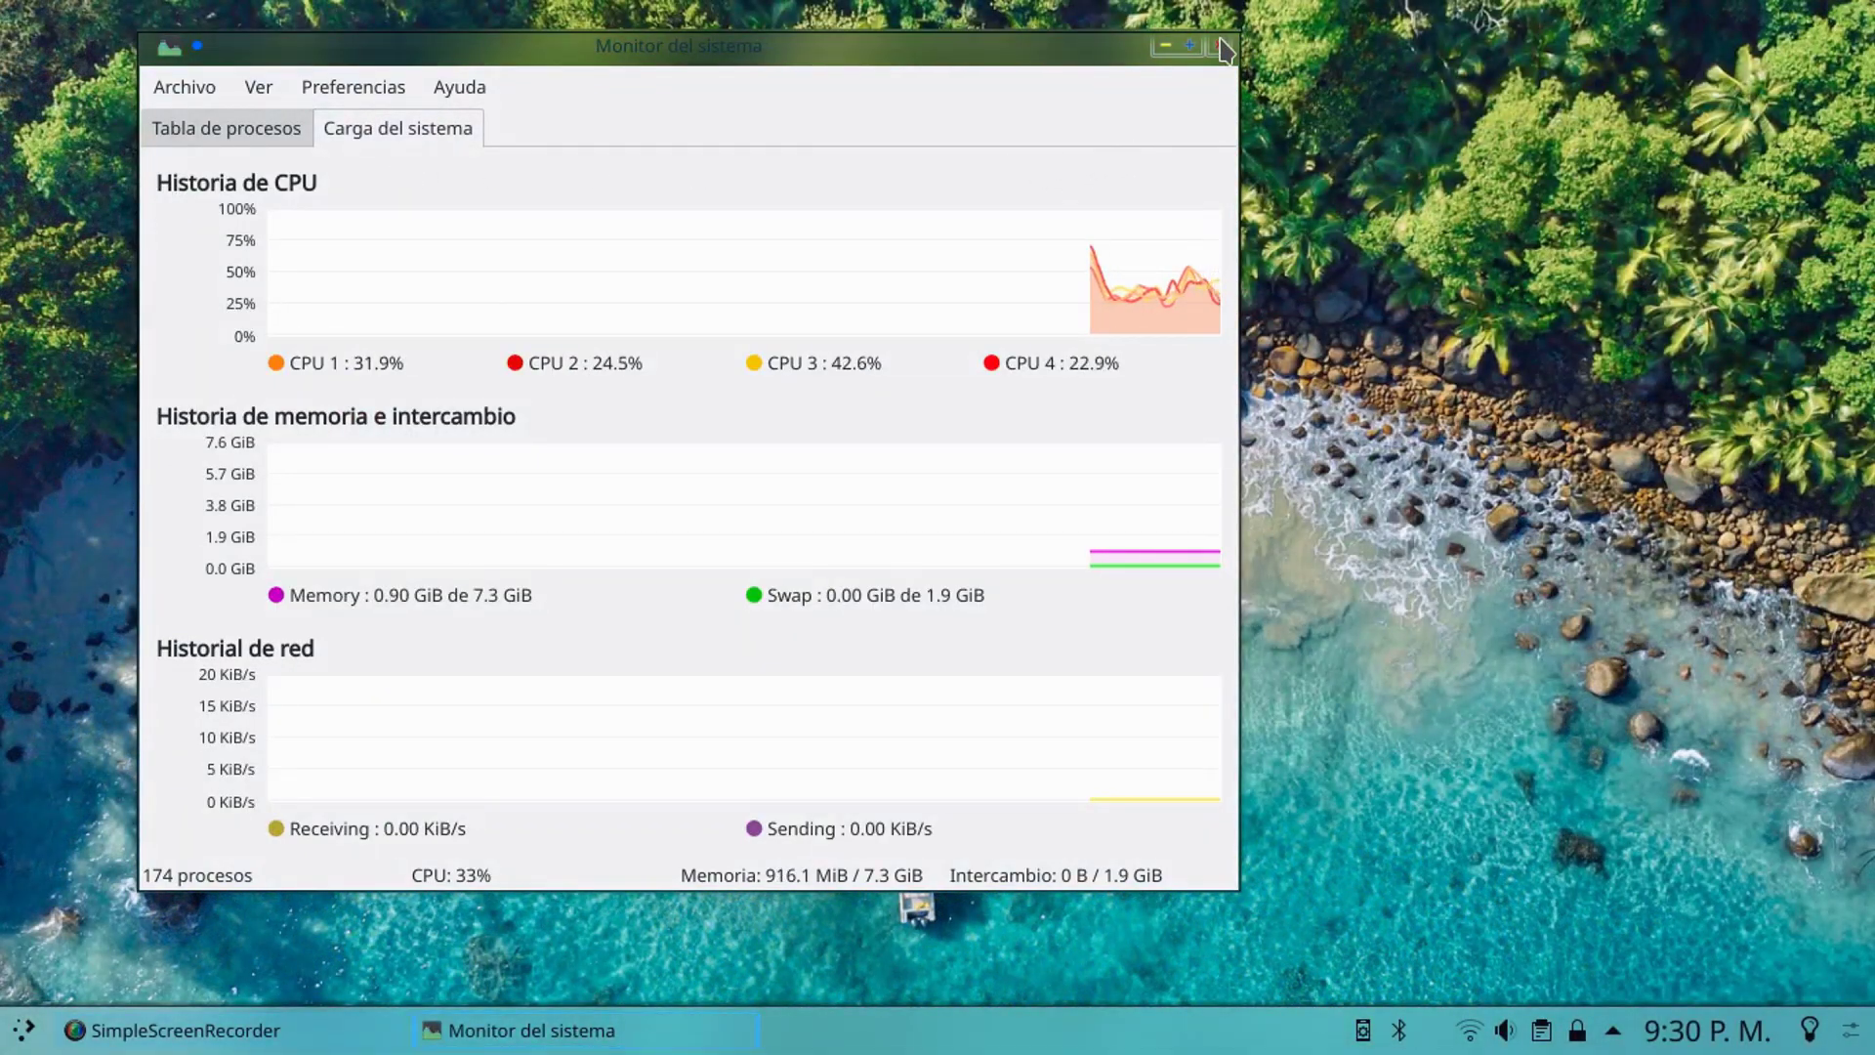
- Close the system monitor and launch Terminal (Konsole) from the Sistema category of the application launcher
{"action": "key", "text": "alt+F4"}
{"action": "key", "text": "super"}
{"action": "key", "text": "Right"}
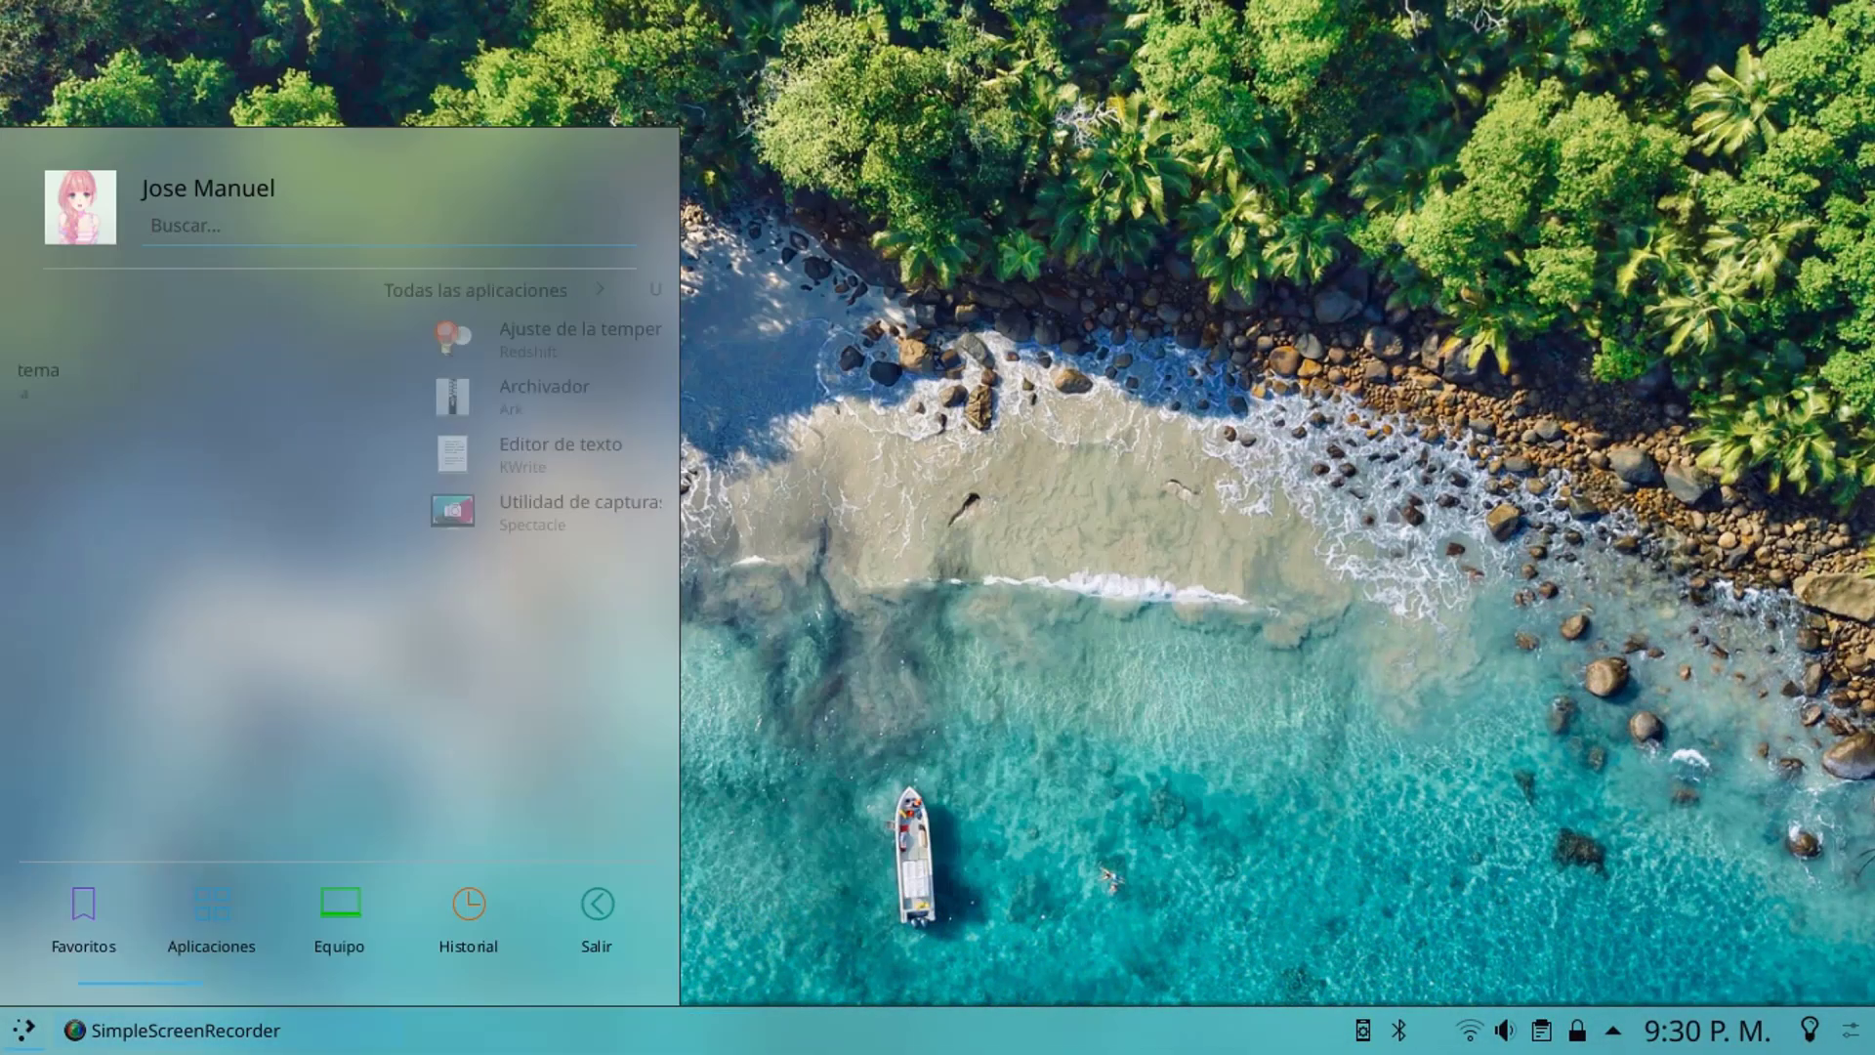
{"action": "key", "text": "Up"}
{"action": "key", "text": "Up"}
{"action": "key", "text": "Up"}
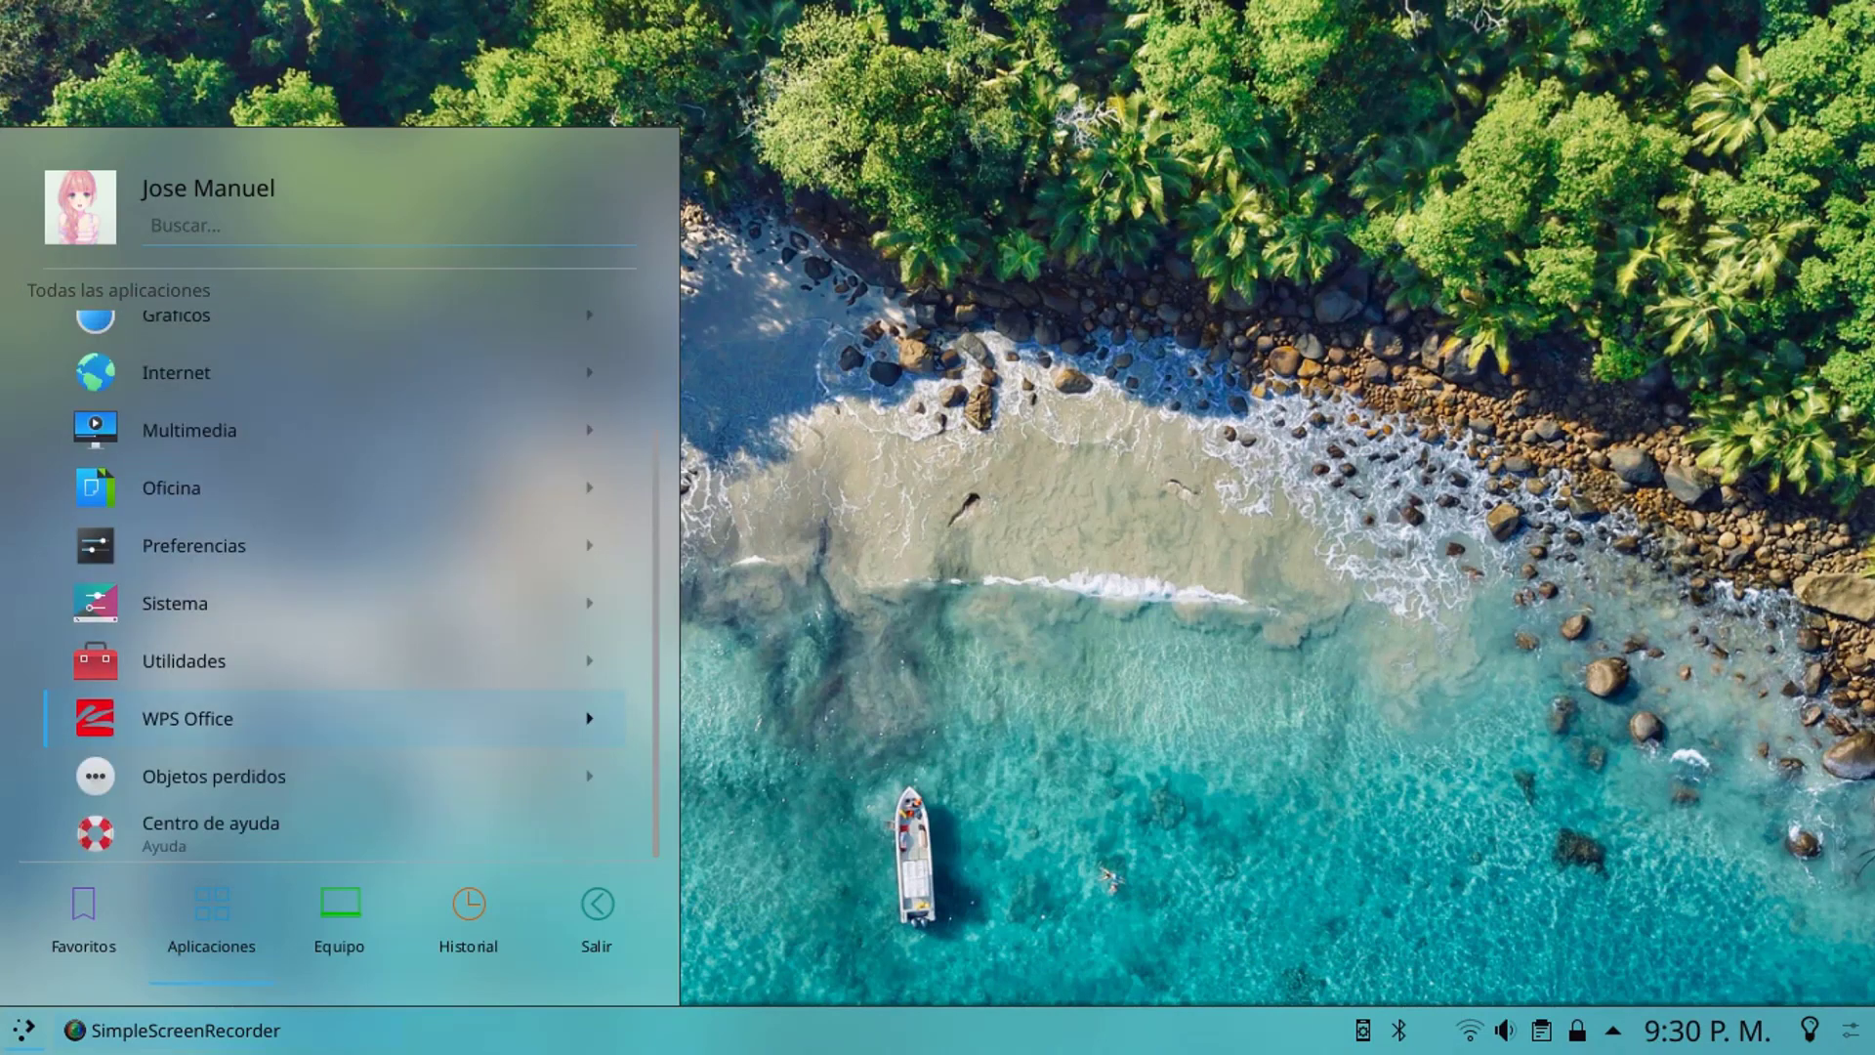
{"action": "key", "text": "Right"}
{"action": "key", "text": "Up"}
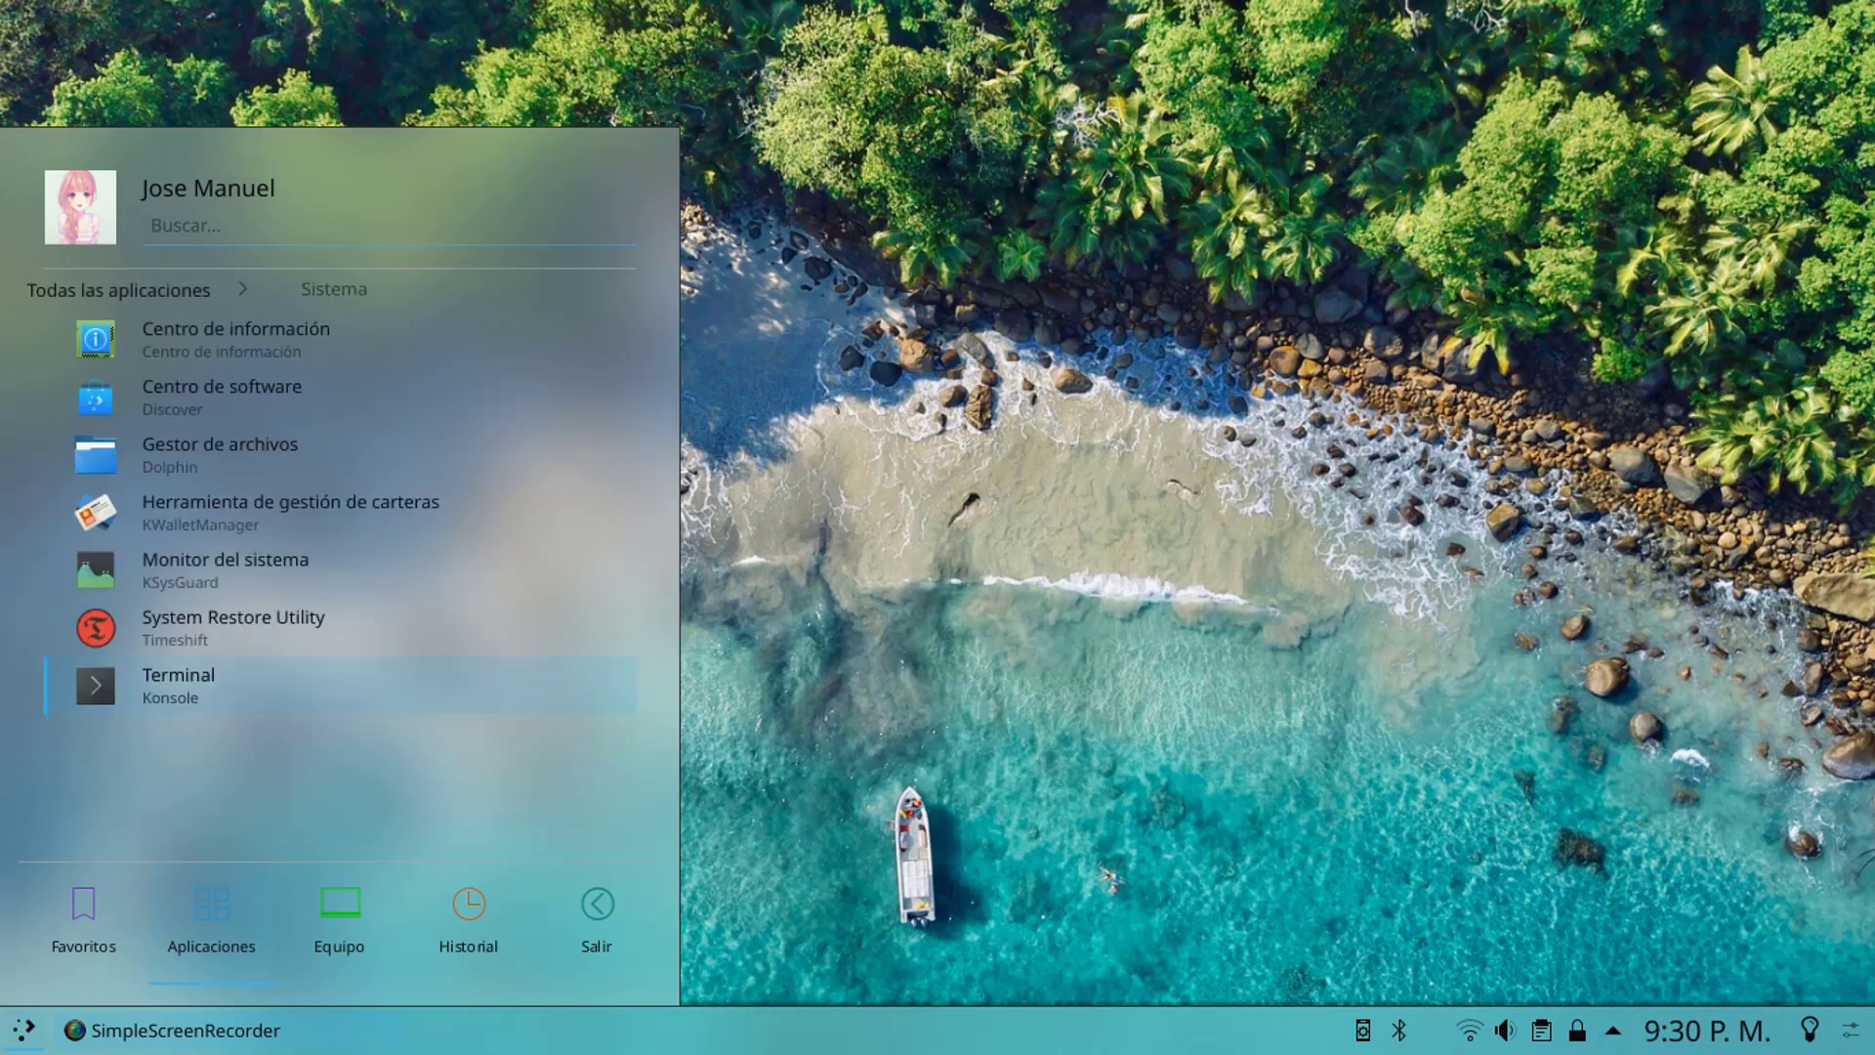
{"action": "key", "text": "Return"}
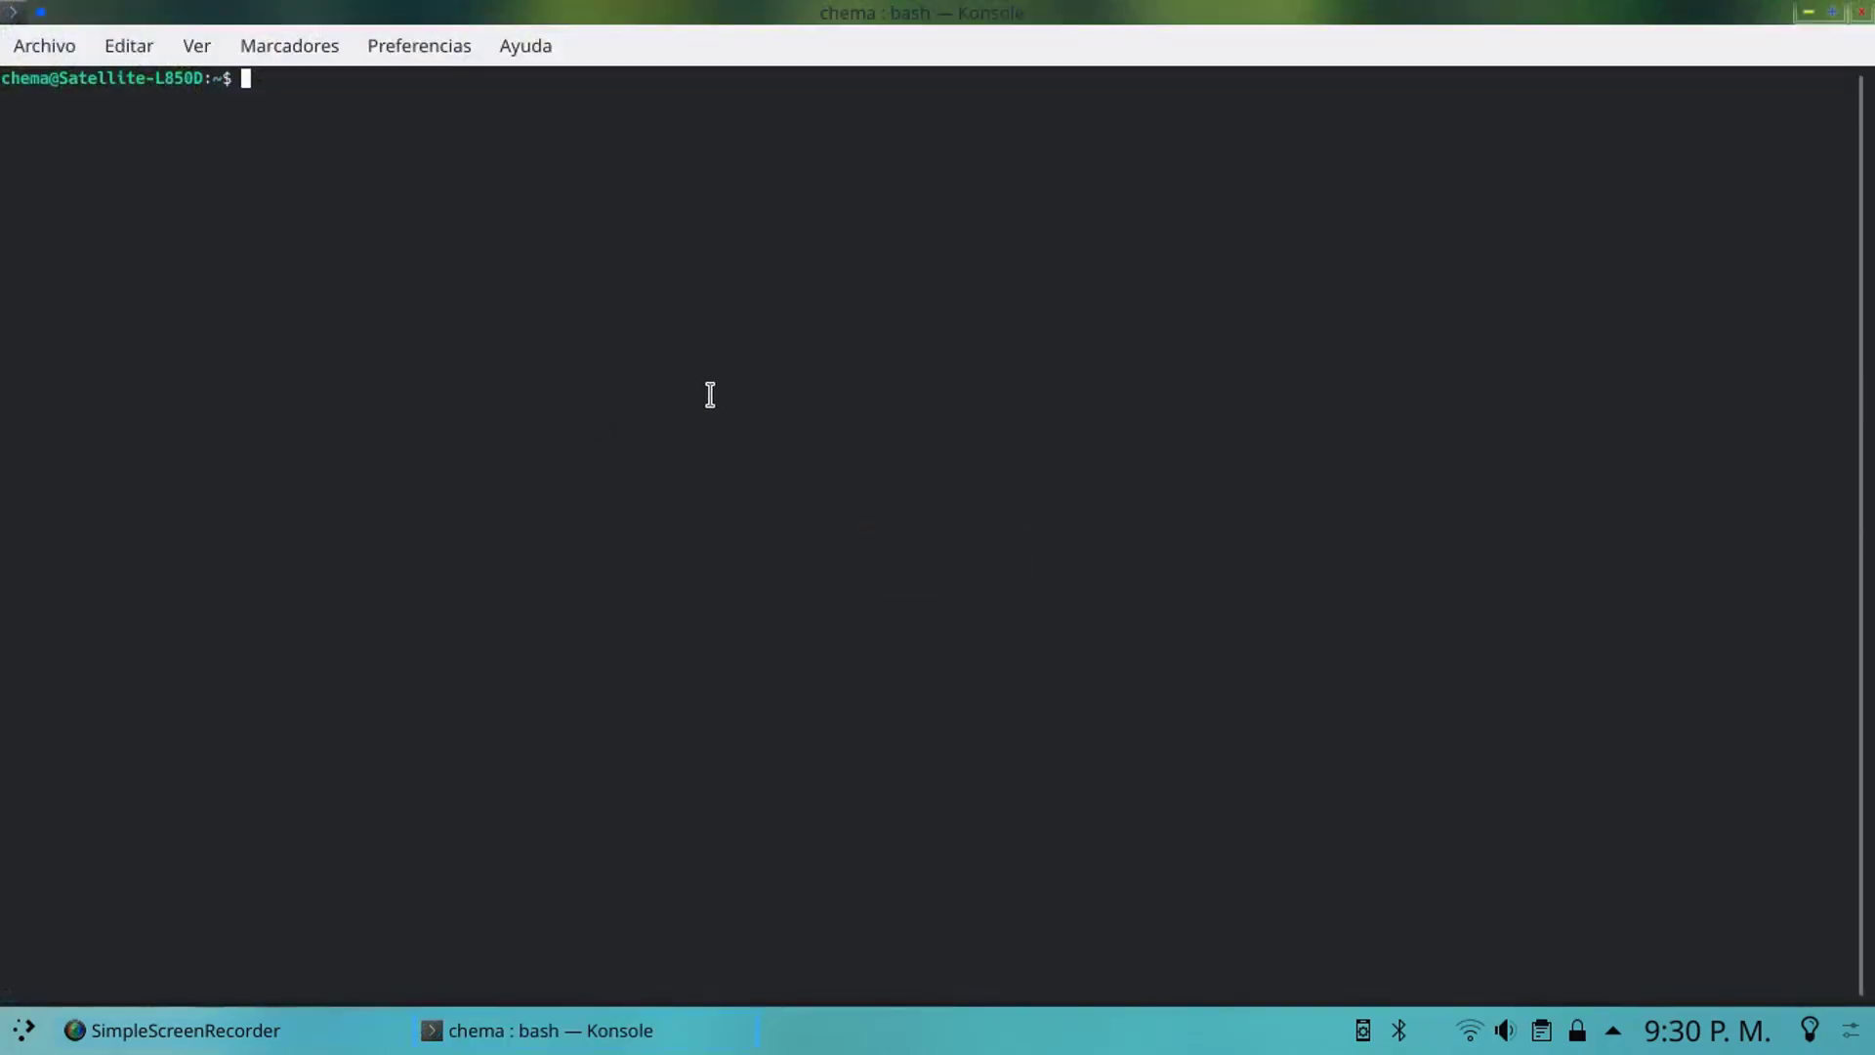
- Run uname -a in the terminal to view the kernel information, and close the terminal window
{"action": "type", "text": "uname -a"}
{"action": "key", "text": "Return"}
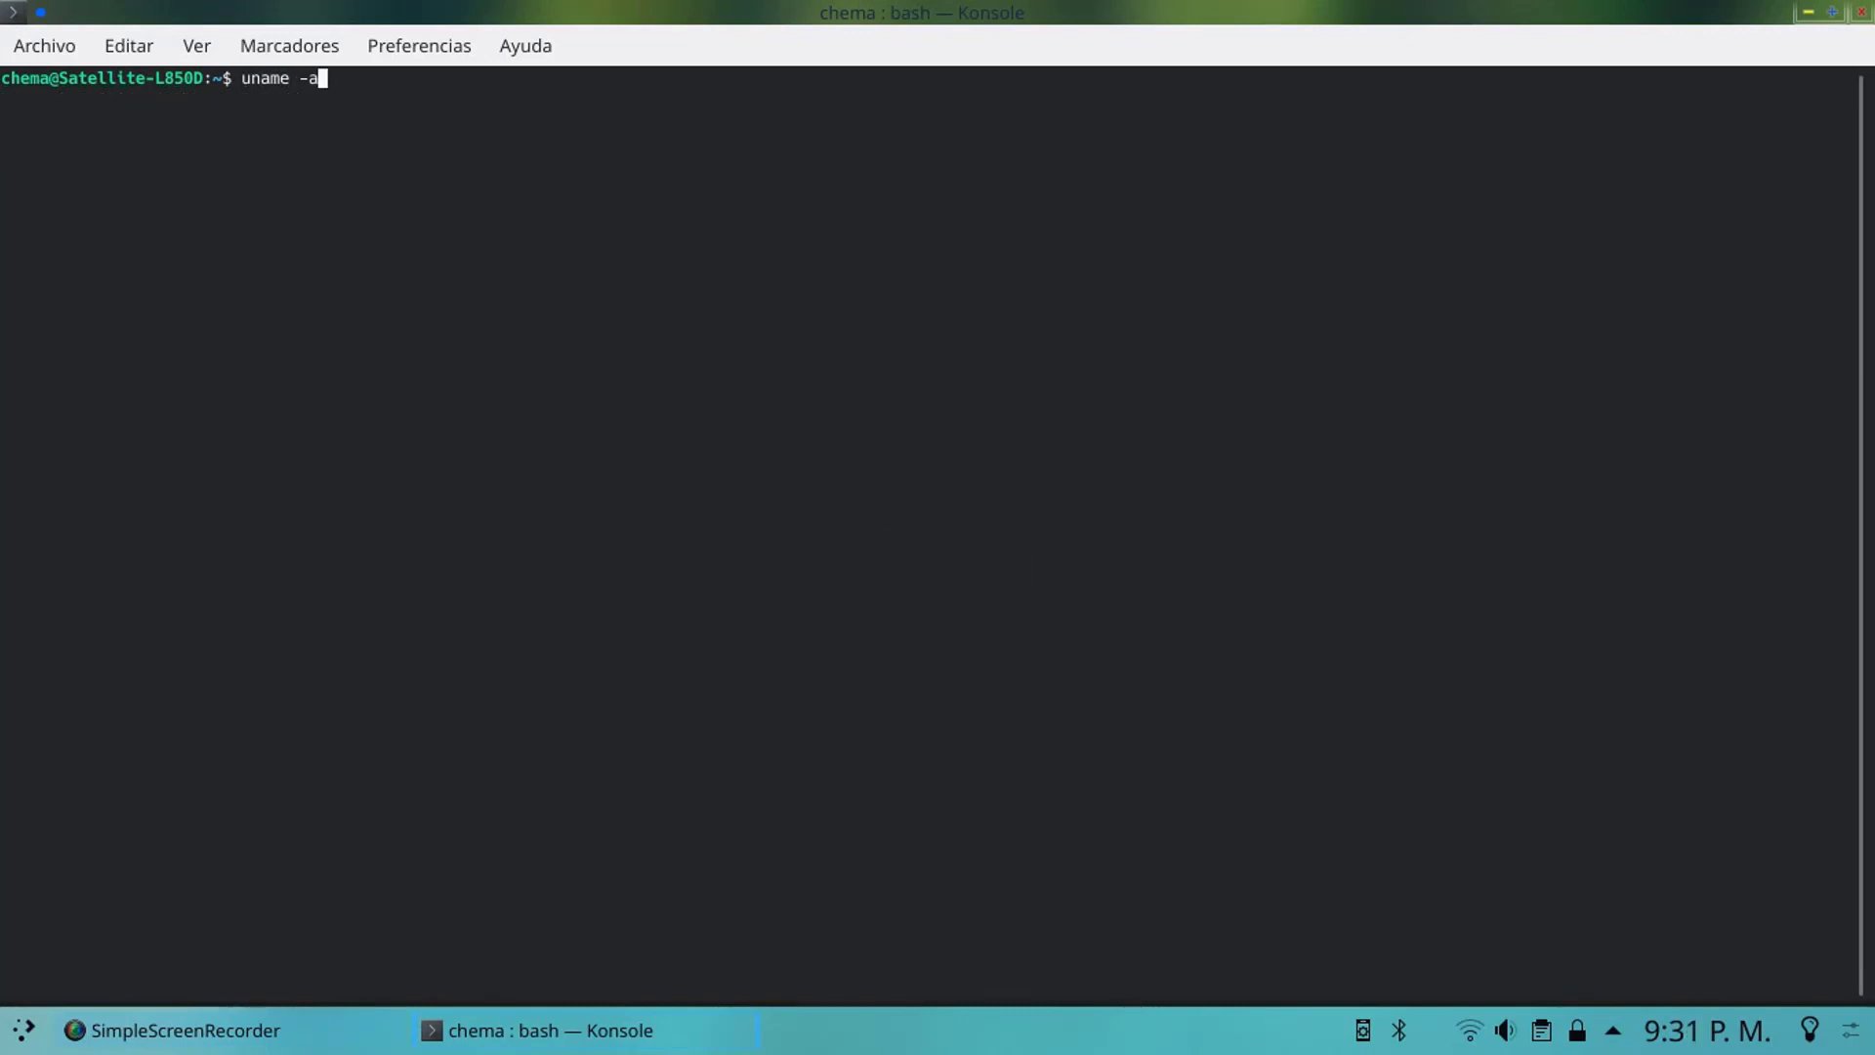
{"action": "key", "text": "Return"}
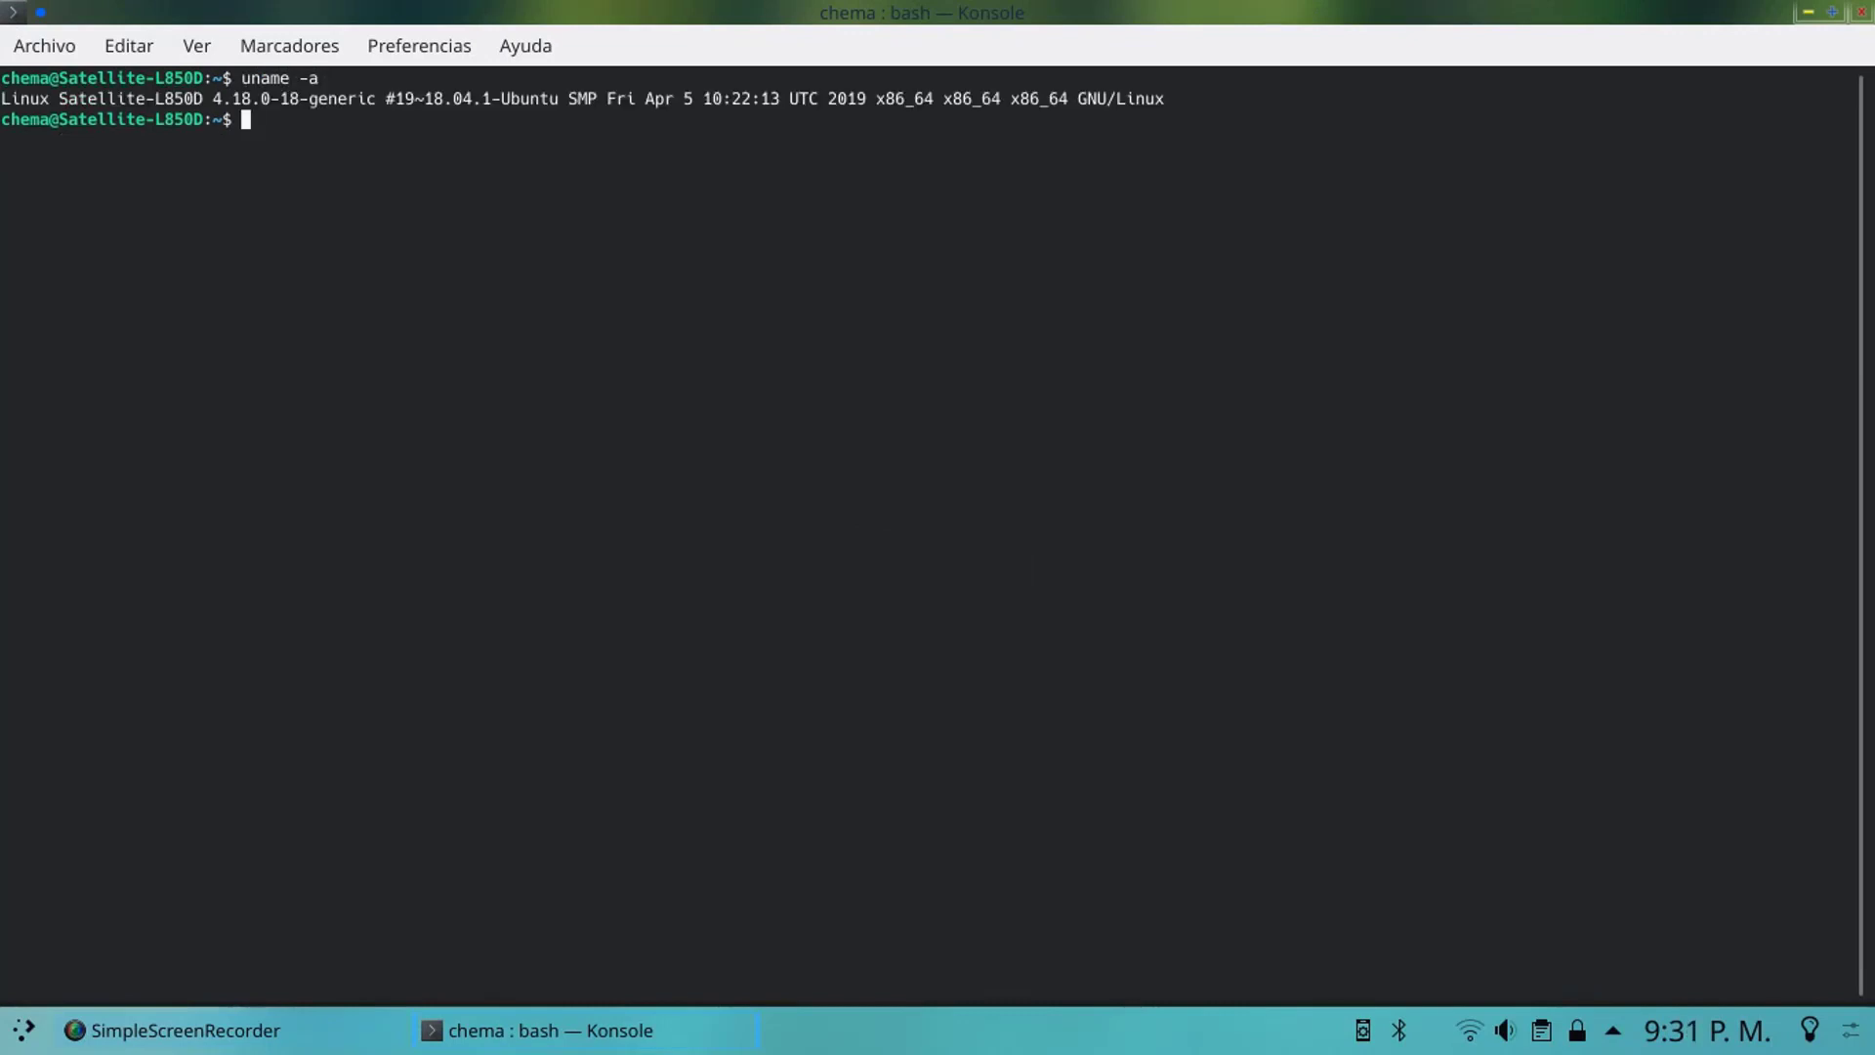
{"action": "left_click", "coordinate": [1862, 12]}
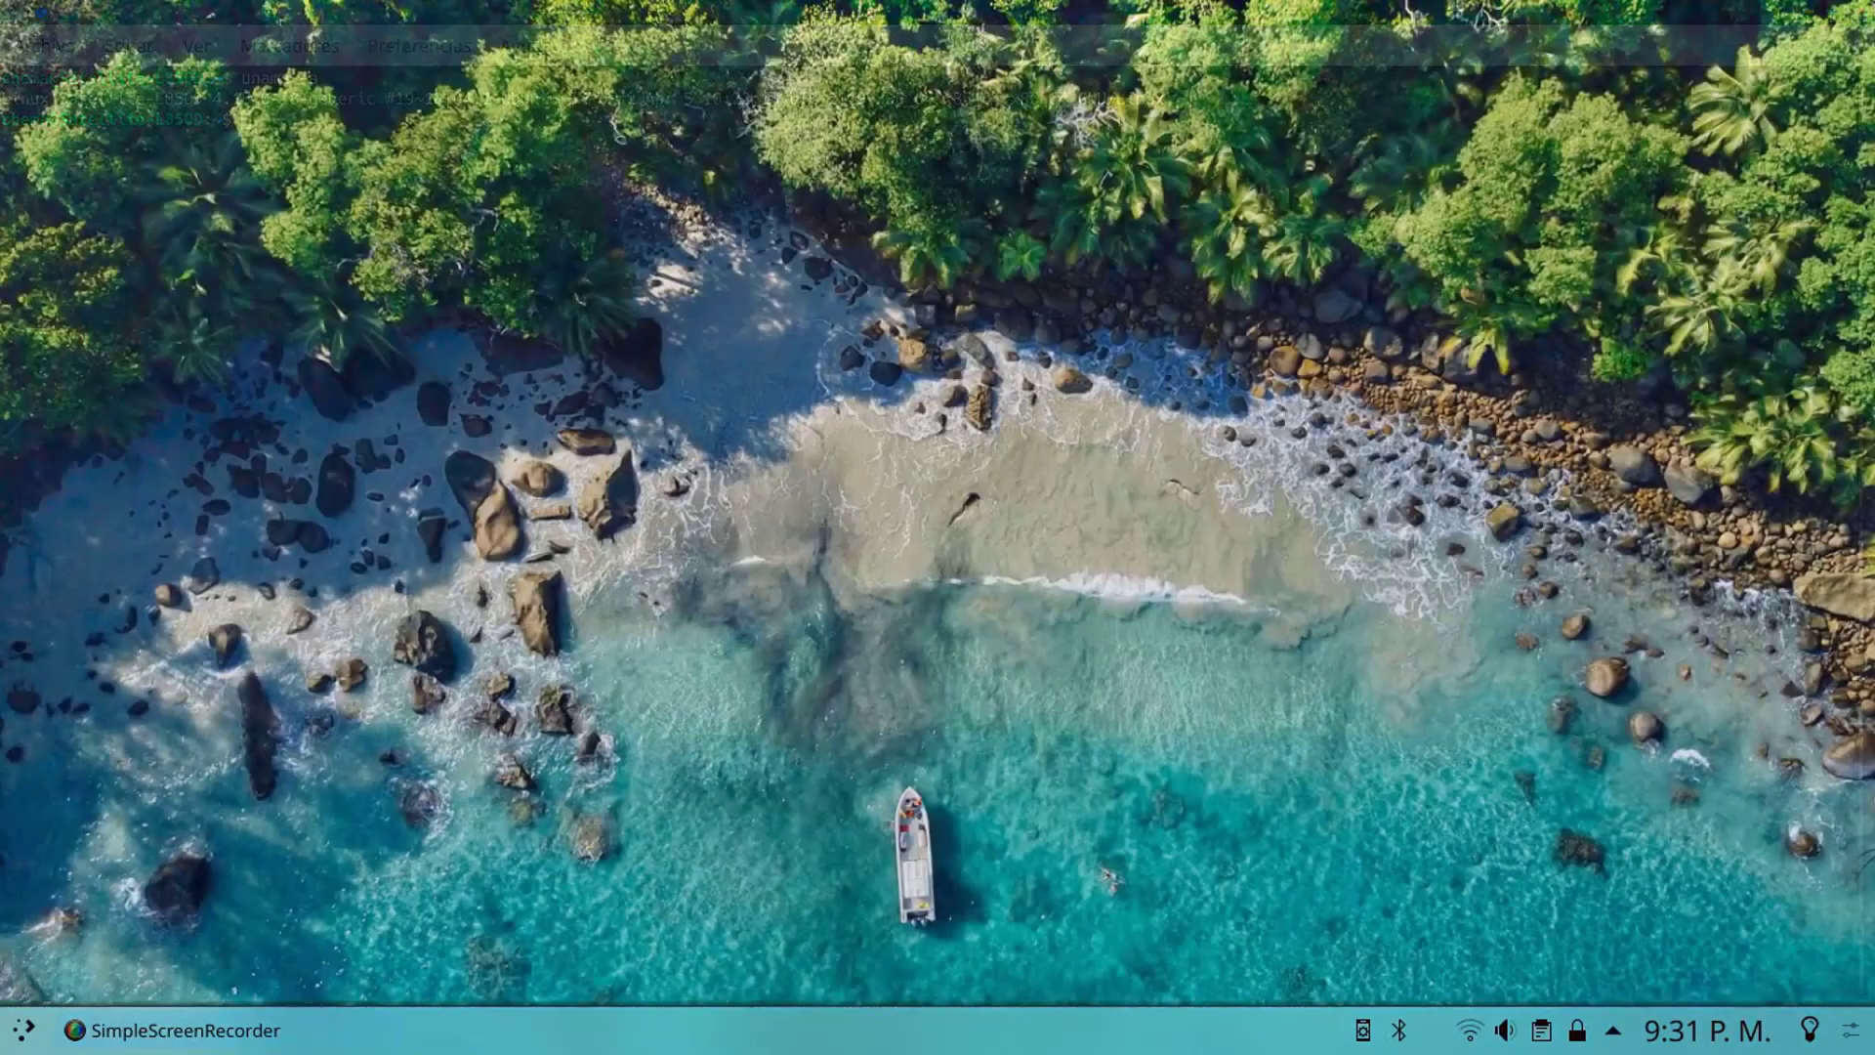
- Open the Utilidades category in the application launcher
{"action": "key", "text": "super"}
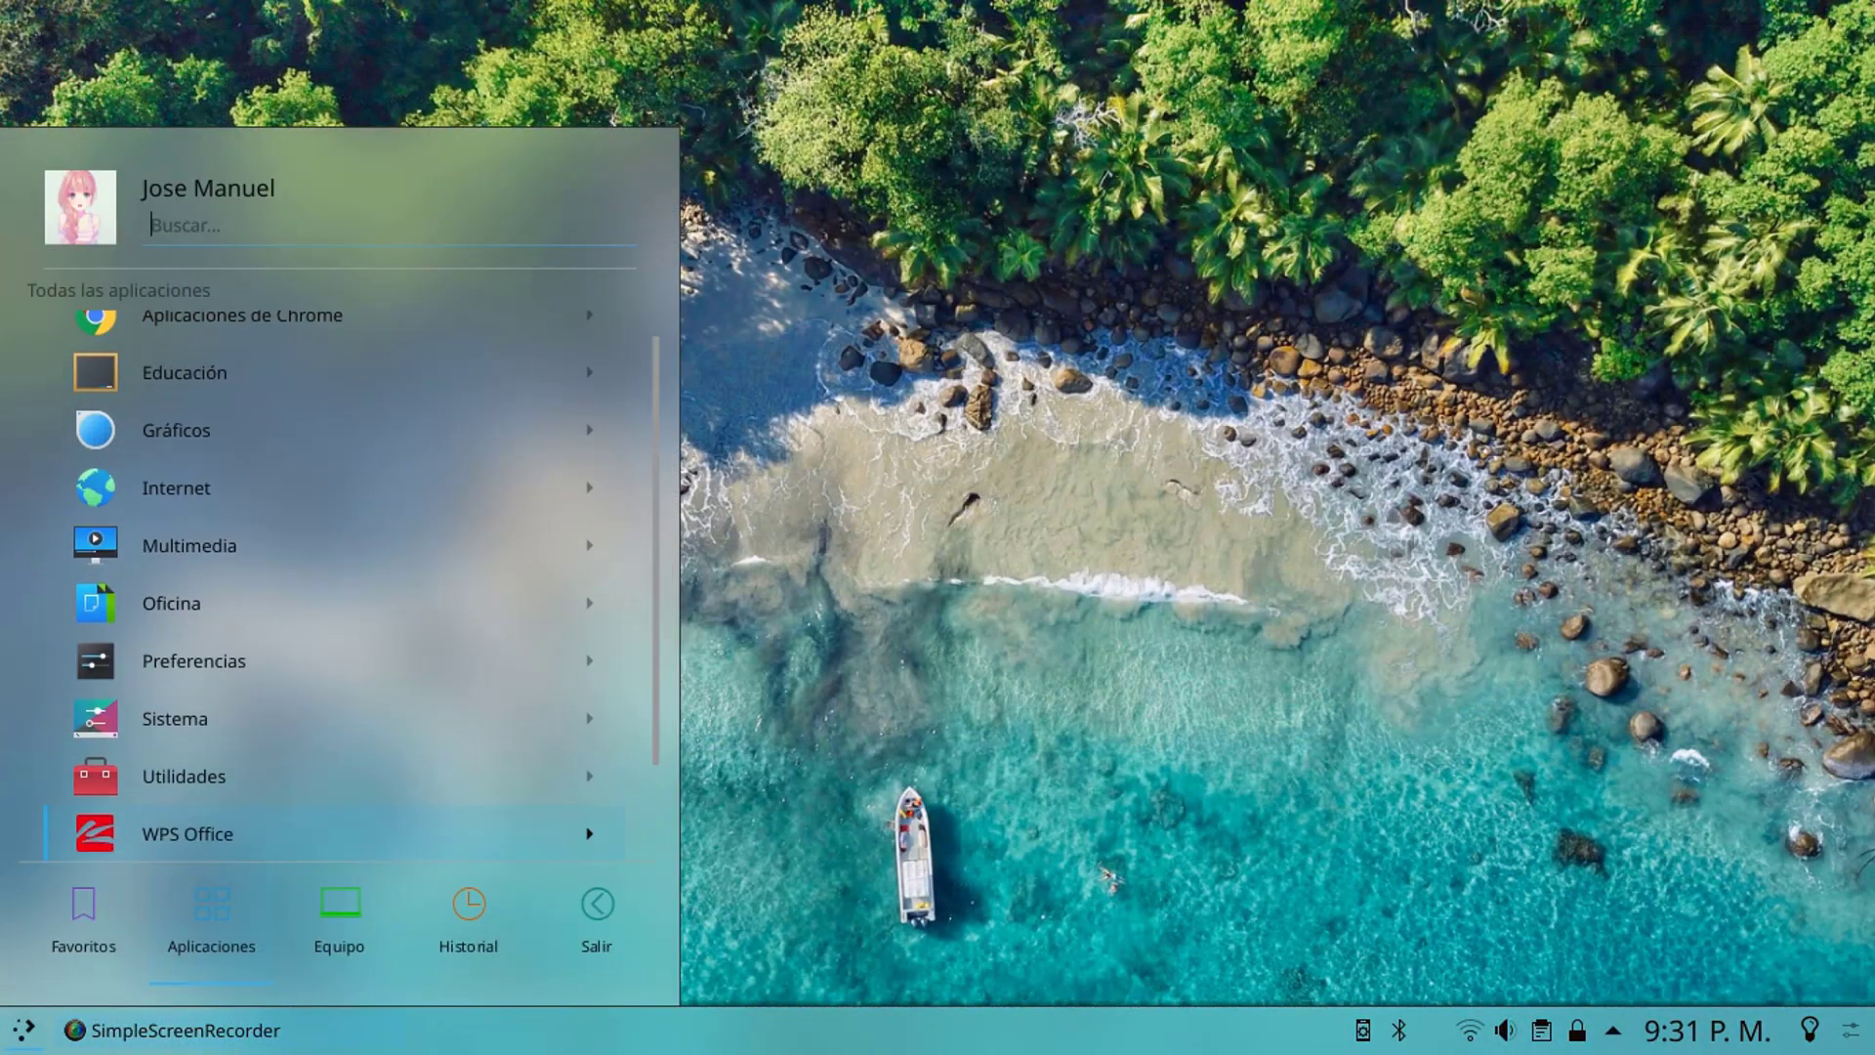
{"action": "key", "text": "Up"}
{"action": "key", "text": "Up"}
{"action": "key", "text": "Return"}
{"action": "key", "text": "Down"}
{"action": "key", "text": "Left"}
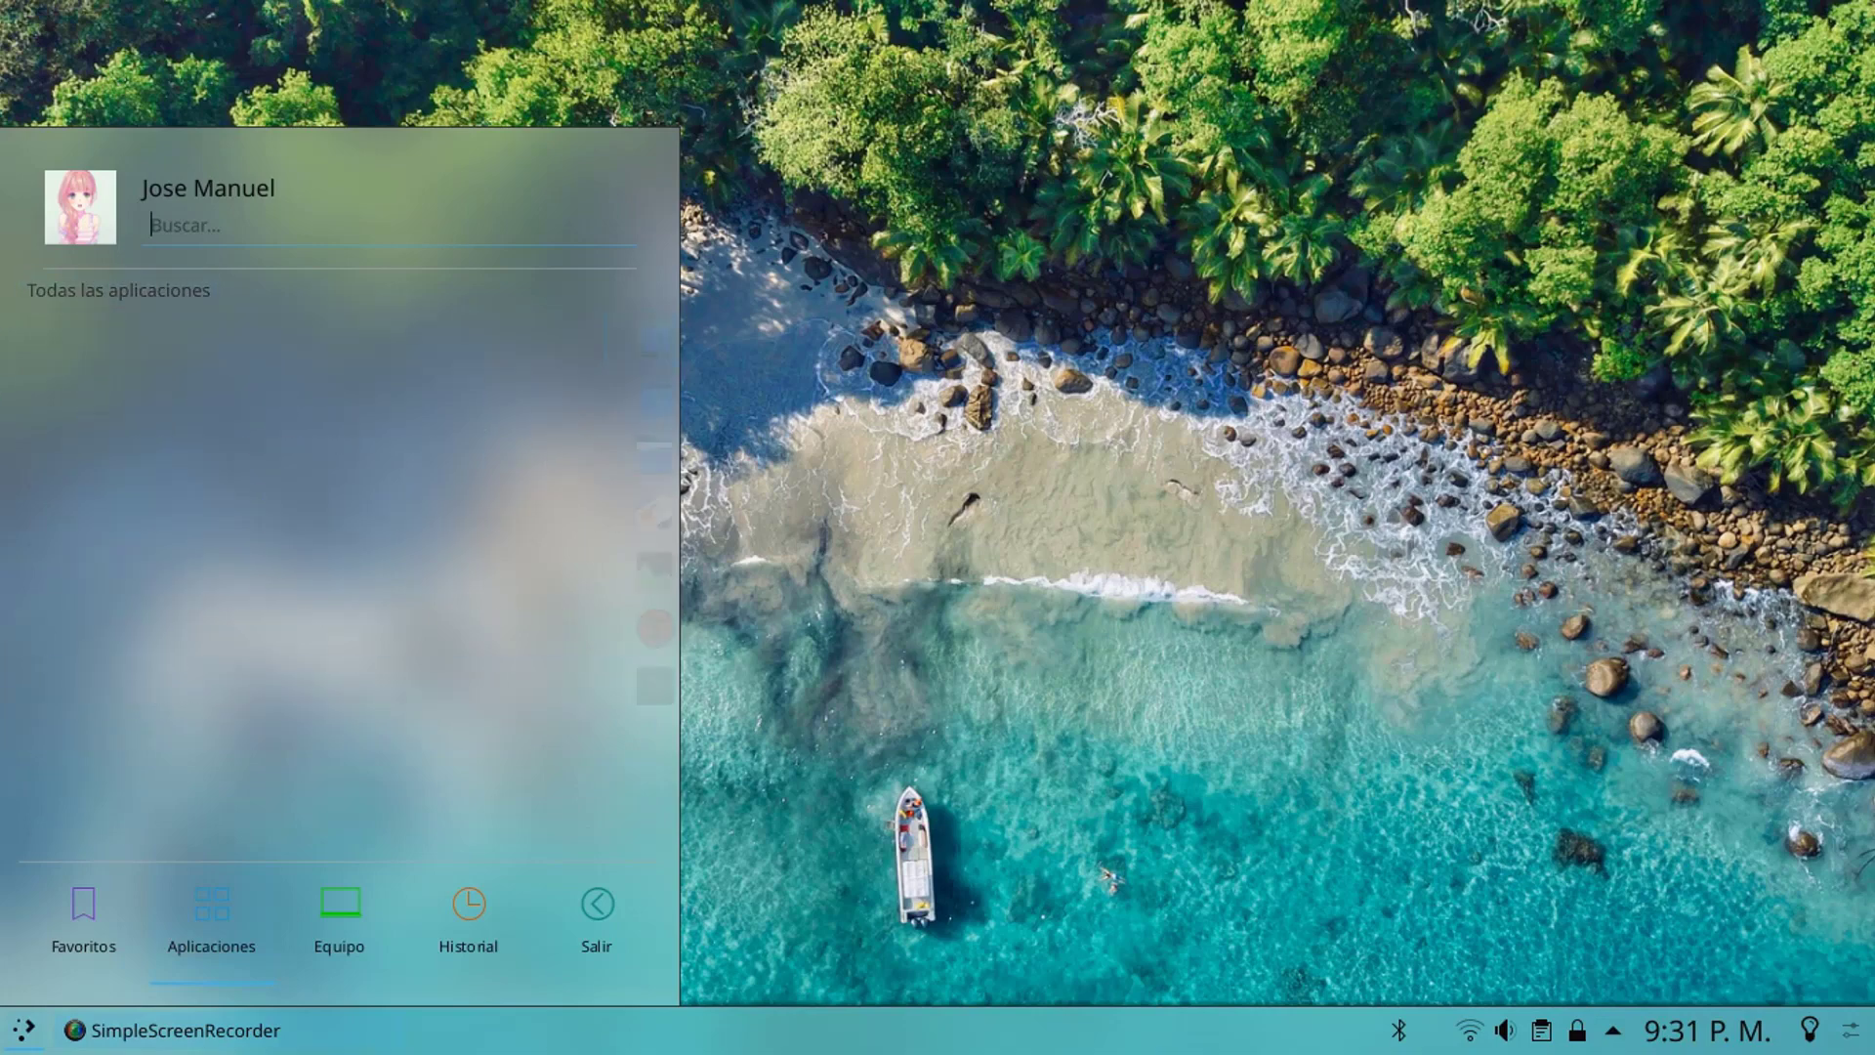
{"action": "key", "text": "Up"}
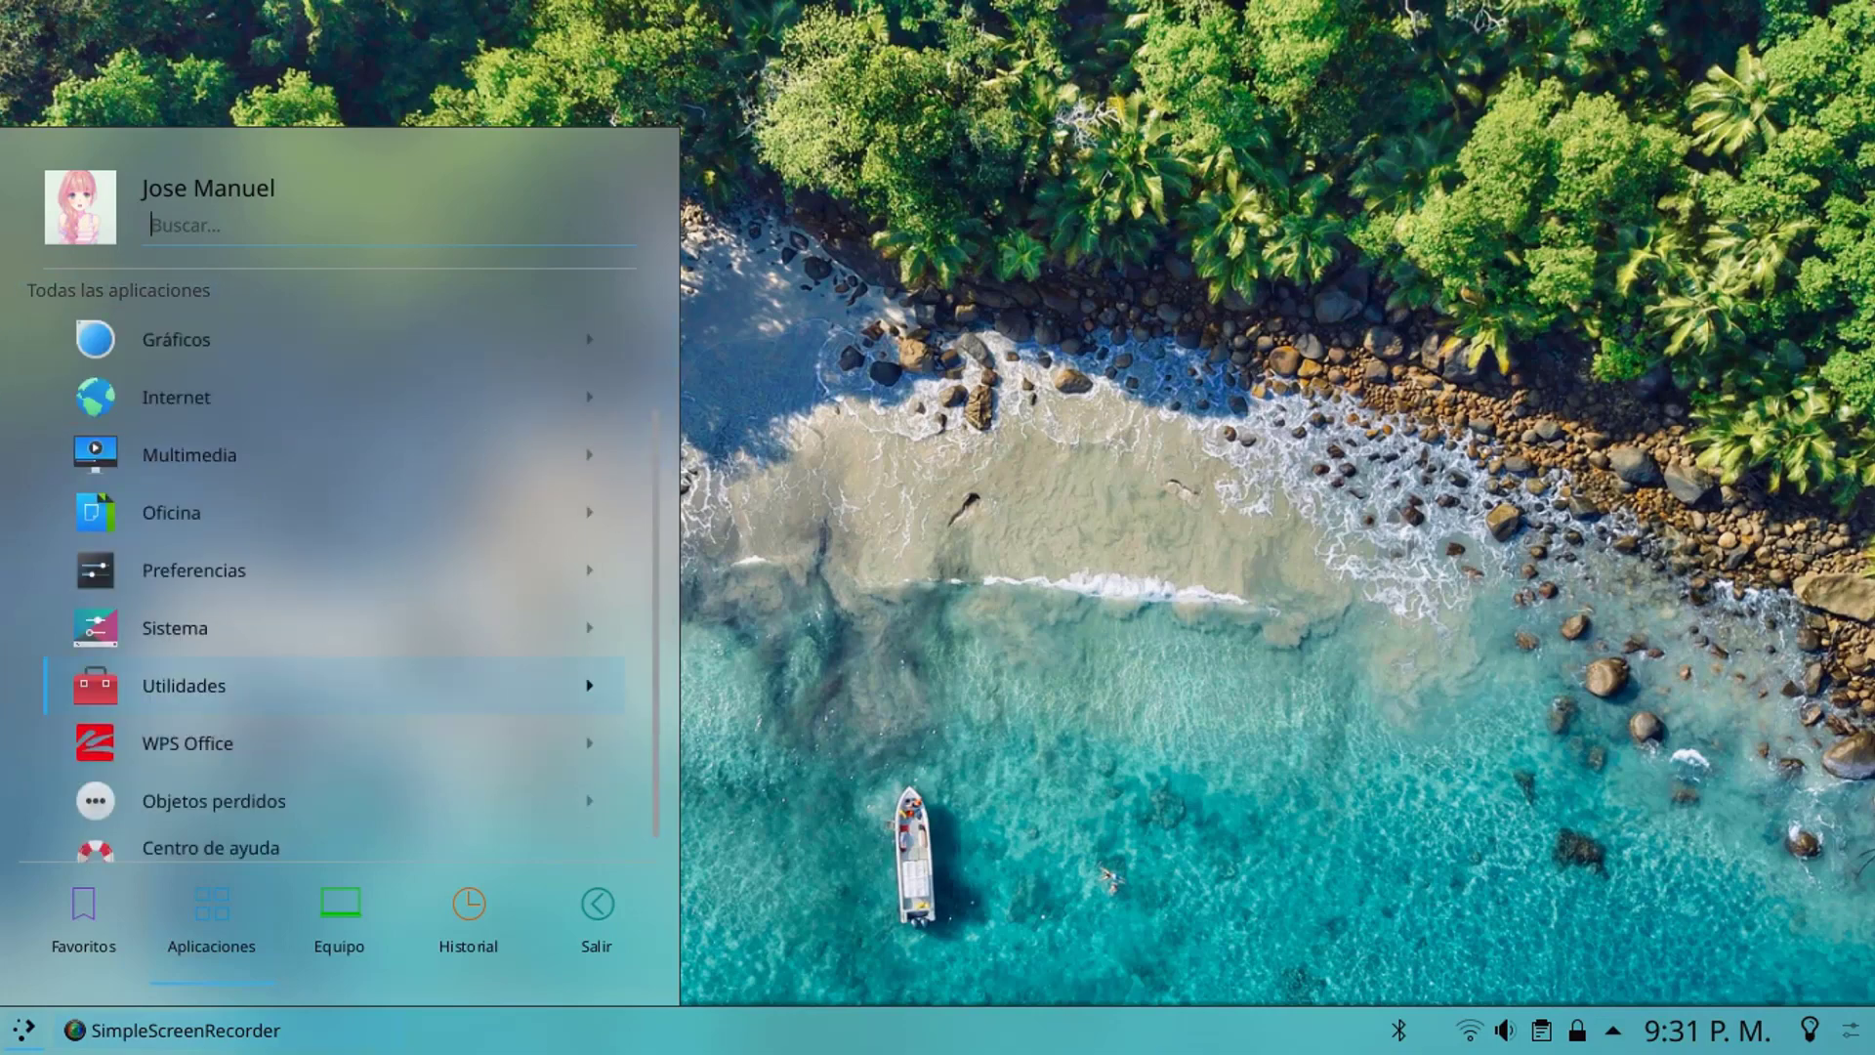
{"action": "key", "text": "Return"}
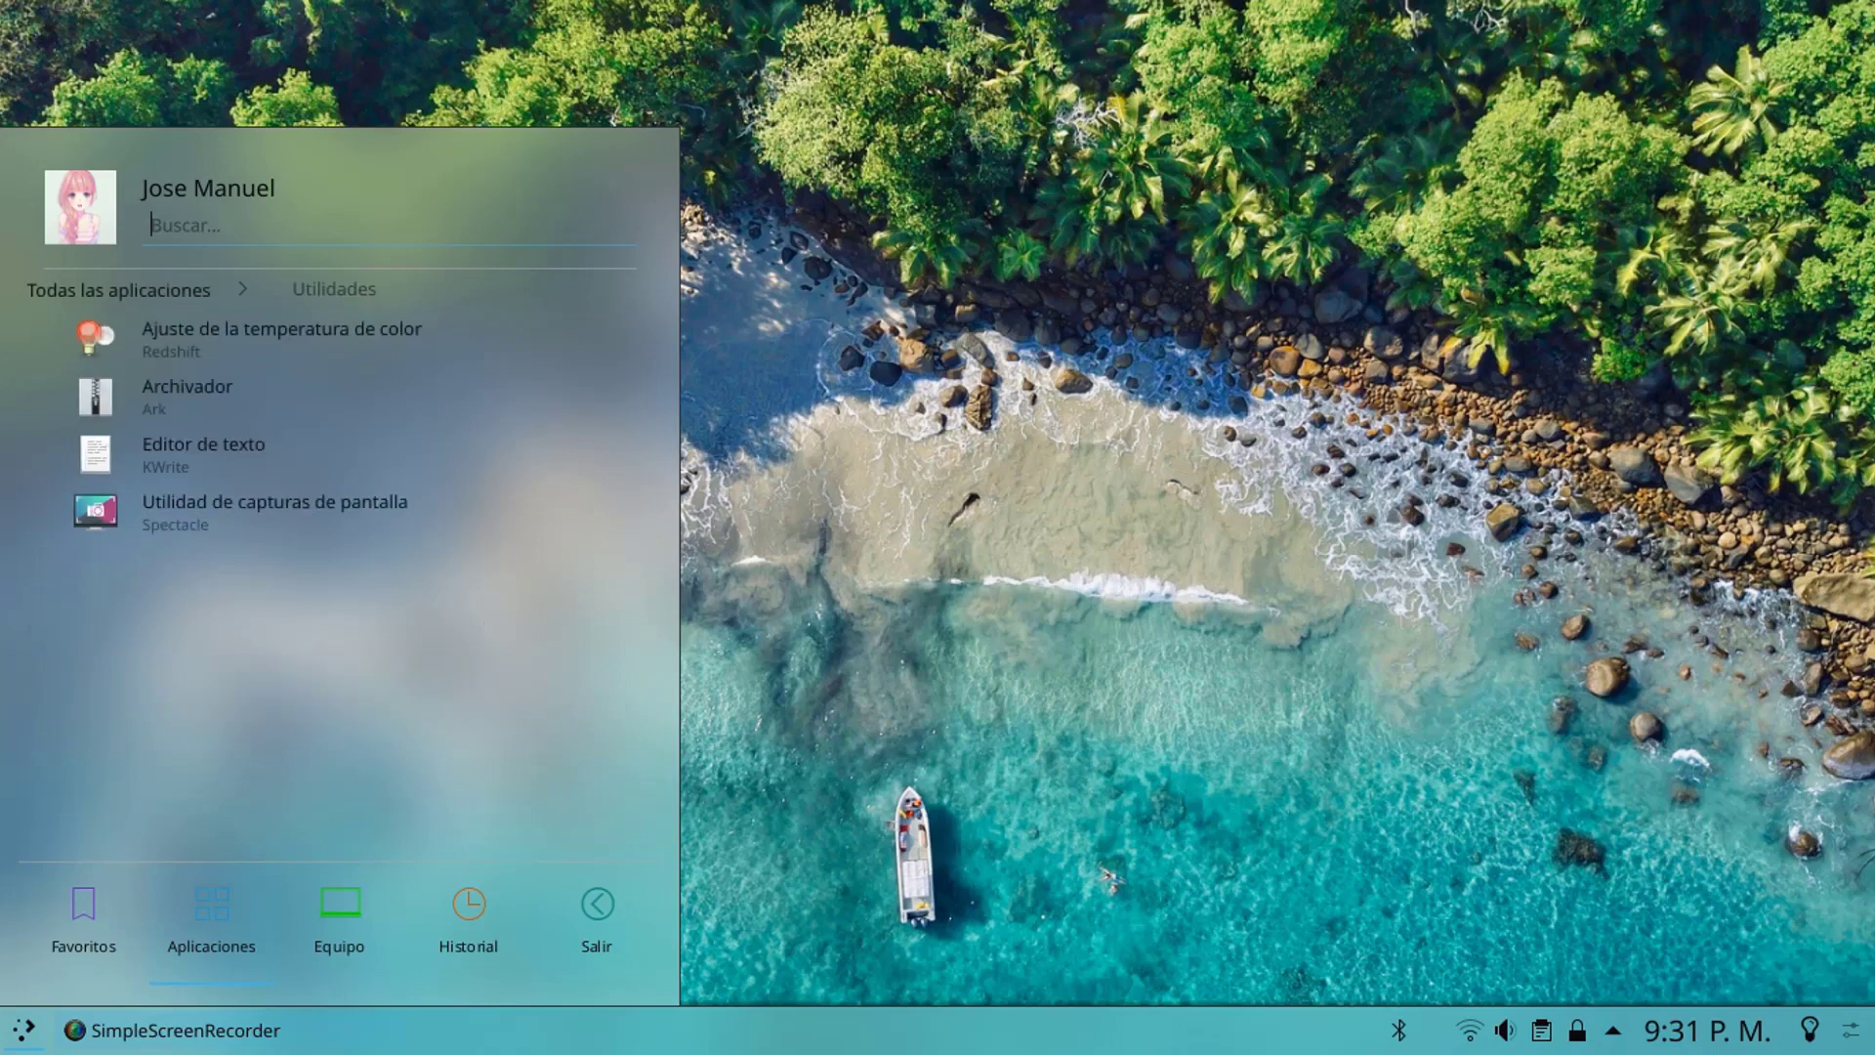
- Launch Editor de texto (KWrite) from the Utilidades category
{"action": "key", "text": "Down"}
{"action": "key", "text": "Down"}
{"action": "key", "text": "Down"}
{"action": "key", "text": "Up"}
{"action": "key", "text": "Down"}
{"action": "key", "text": "Return"}
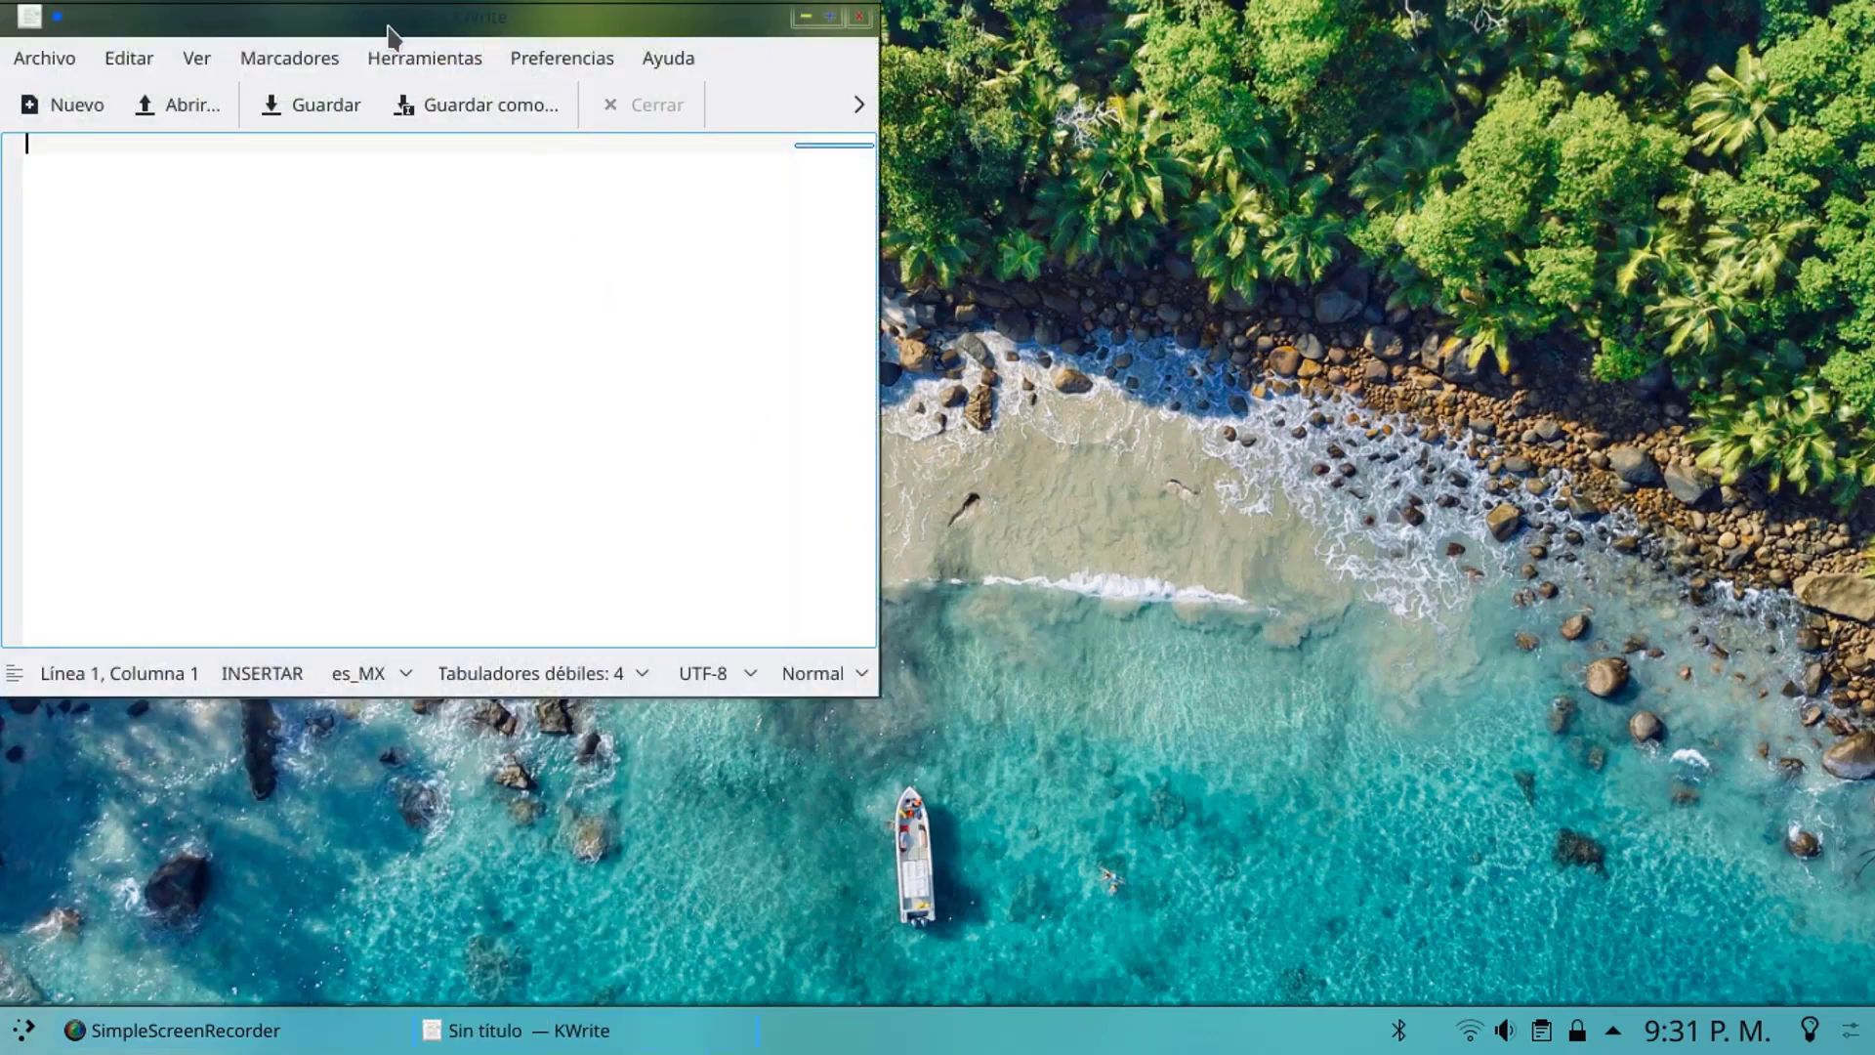
- Write "hola amigos" in the blank KWrite document, and close the editor discarding the changes
{"action": "left_click_drag", "start_coordinate": [389, 30], "coordinate": [765, 377]}
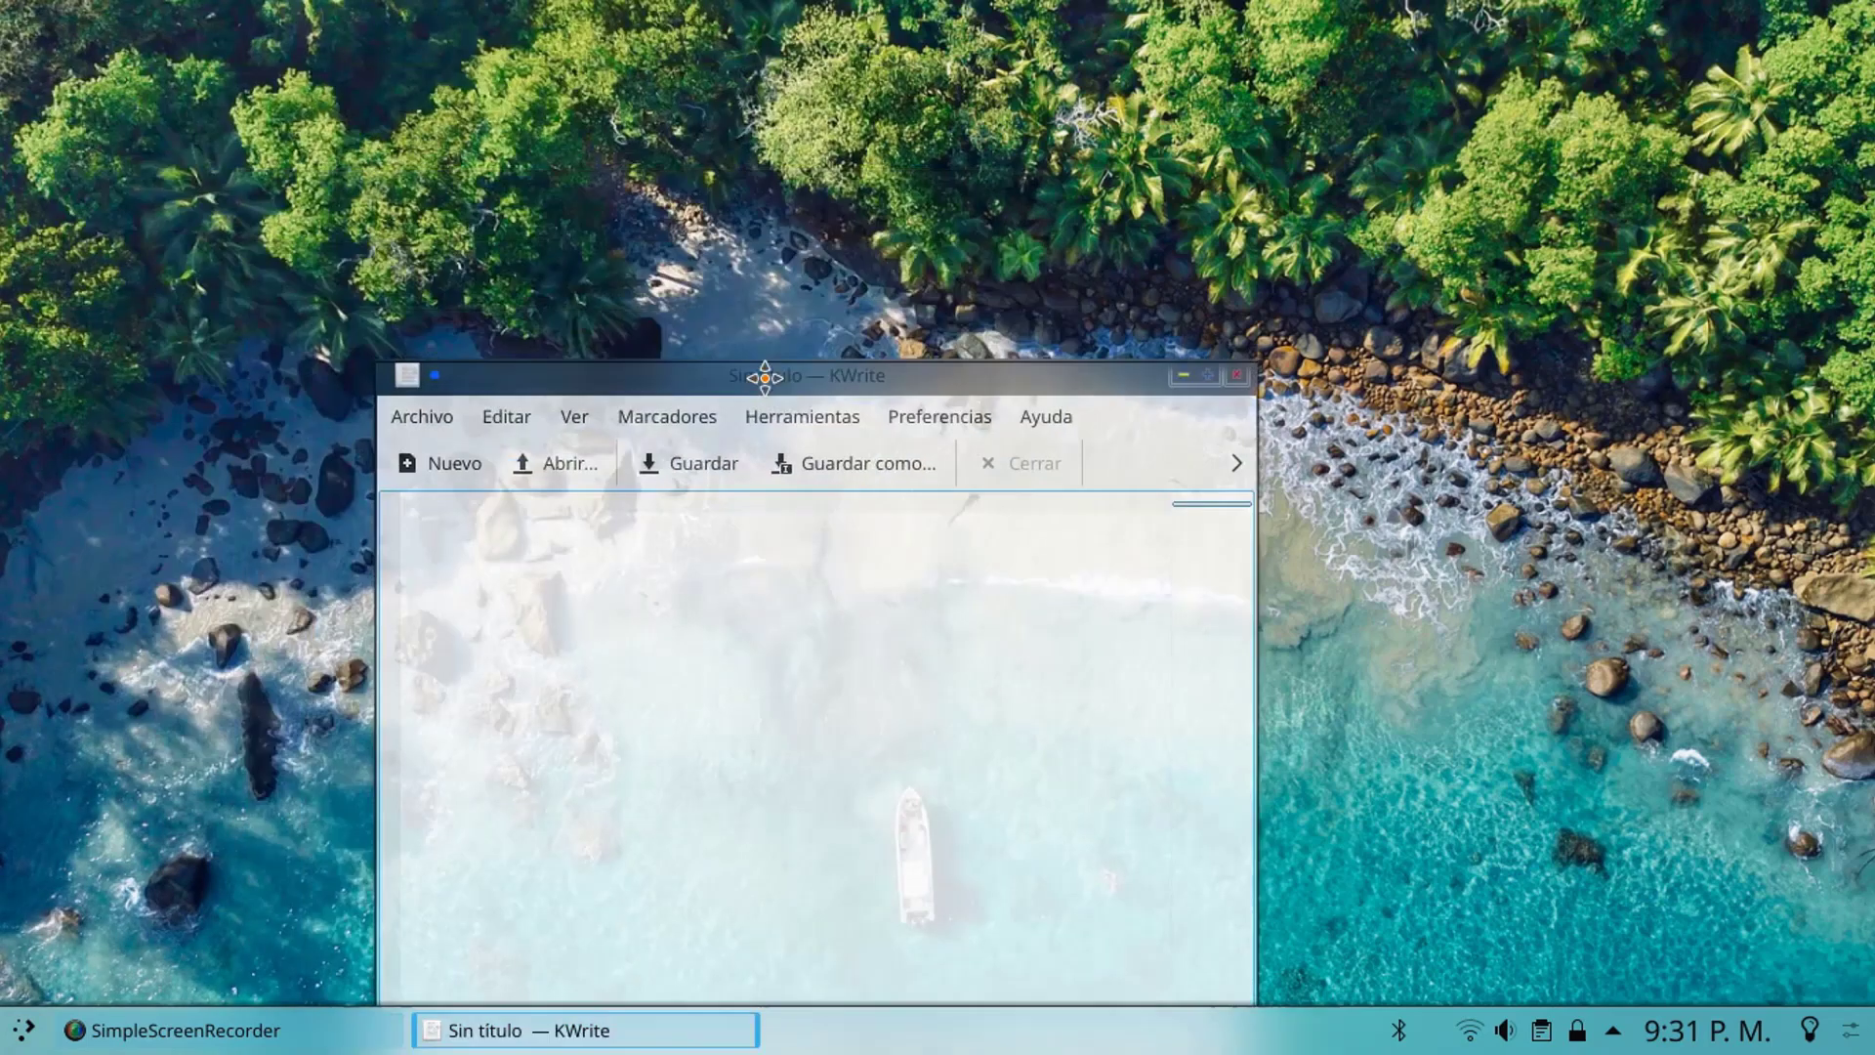
{"action": "type", "text": "hola"}
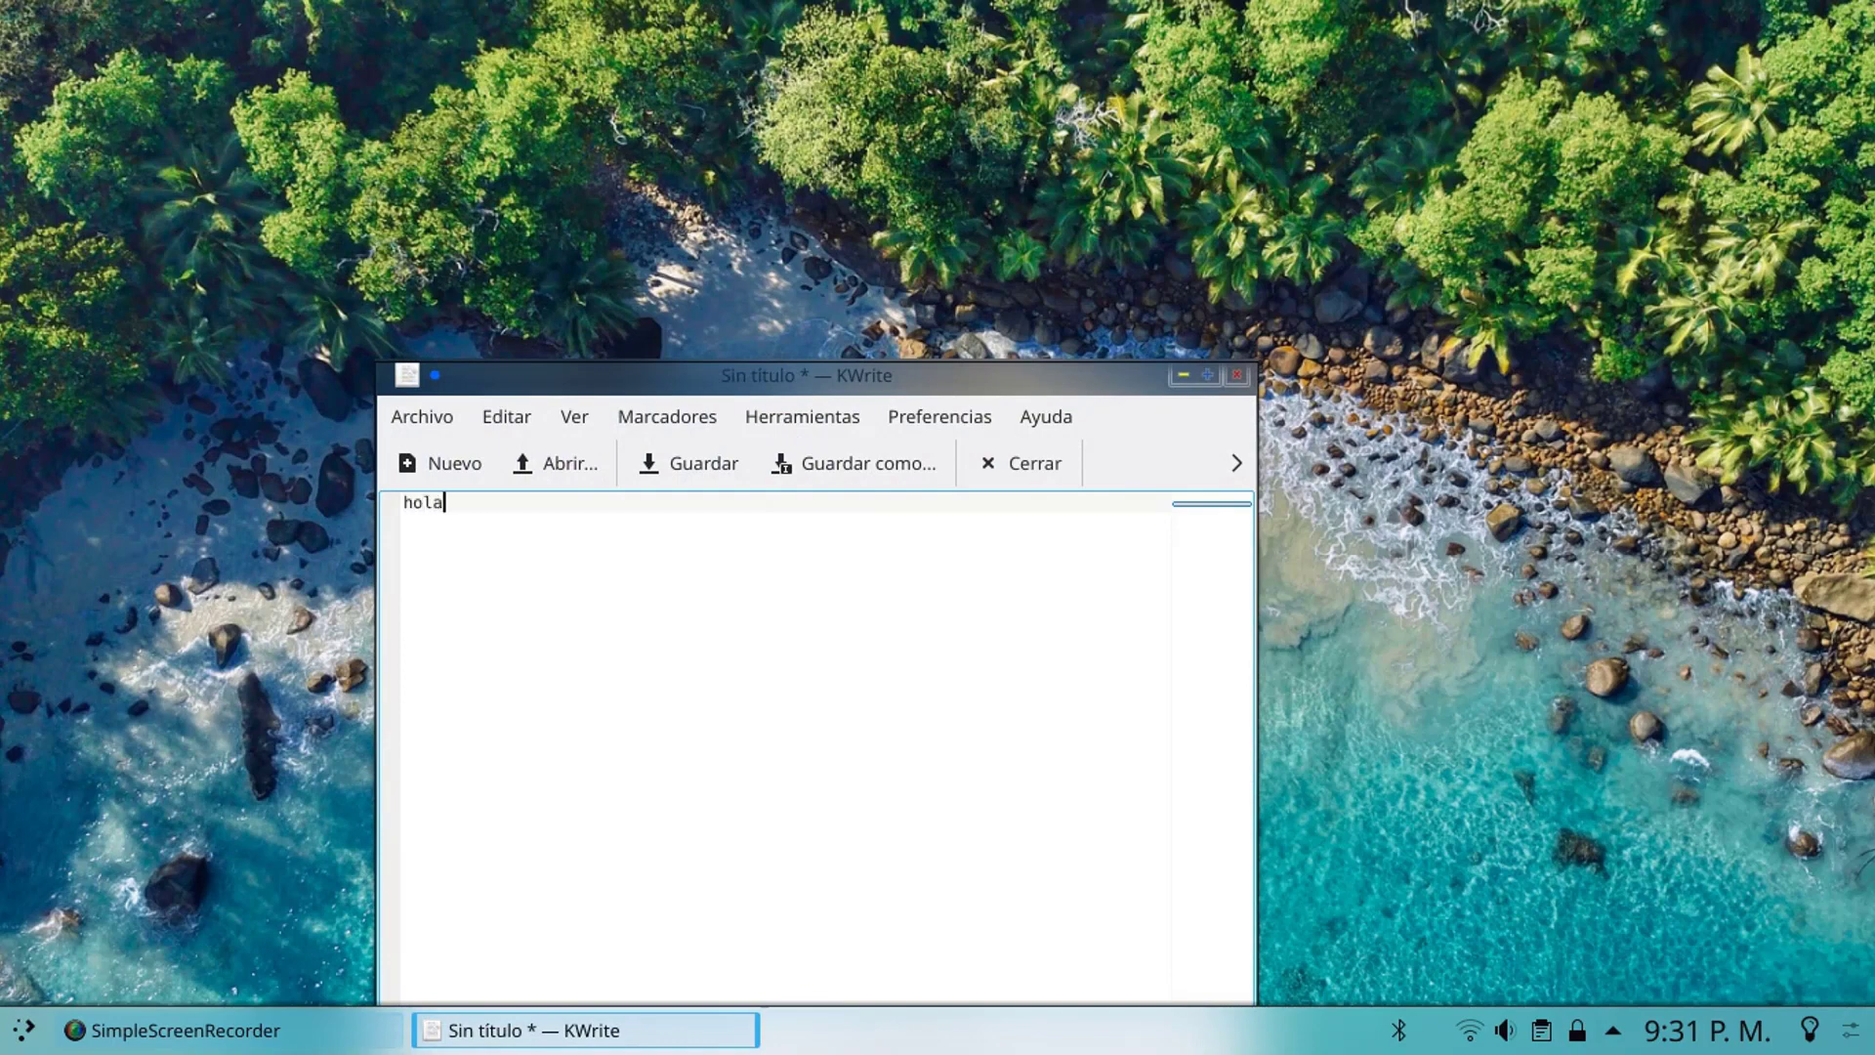
{"action": "type", "text": " amigos"}
{"action": "left_click", "coordinate": [1236, 375]}
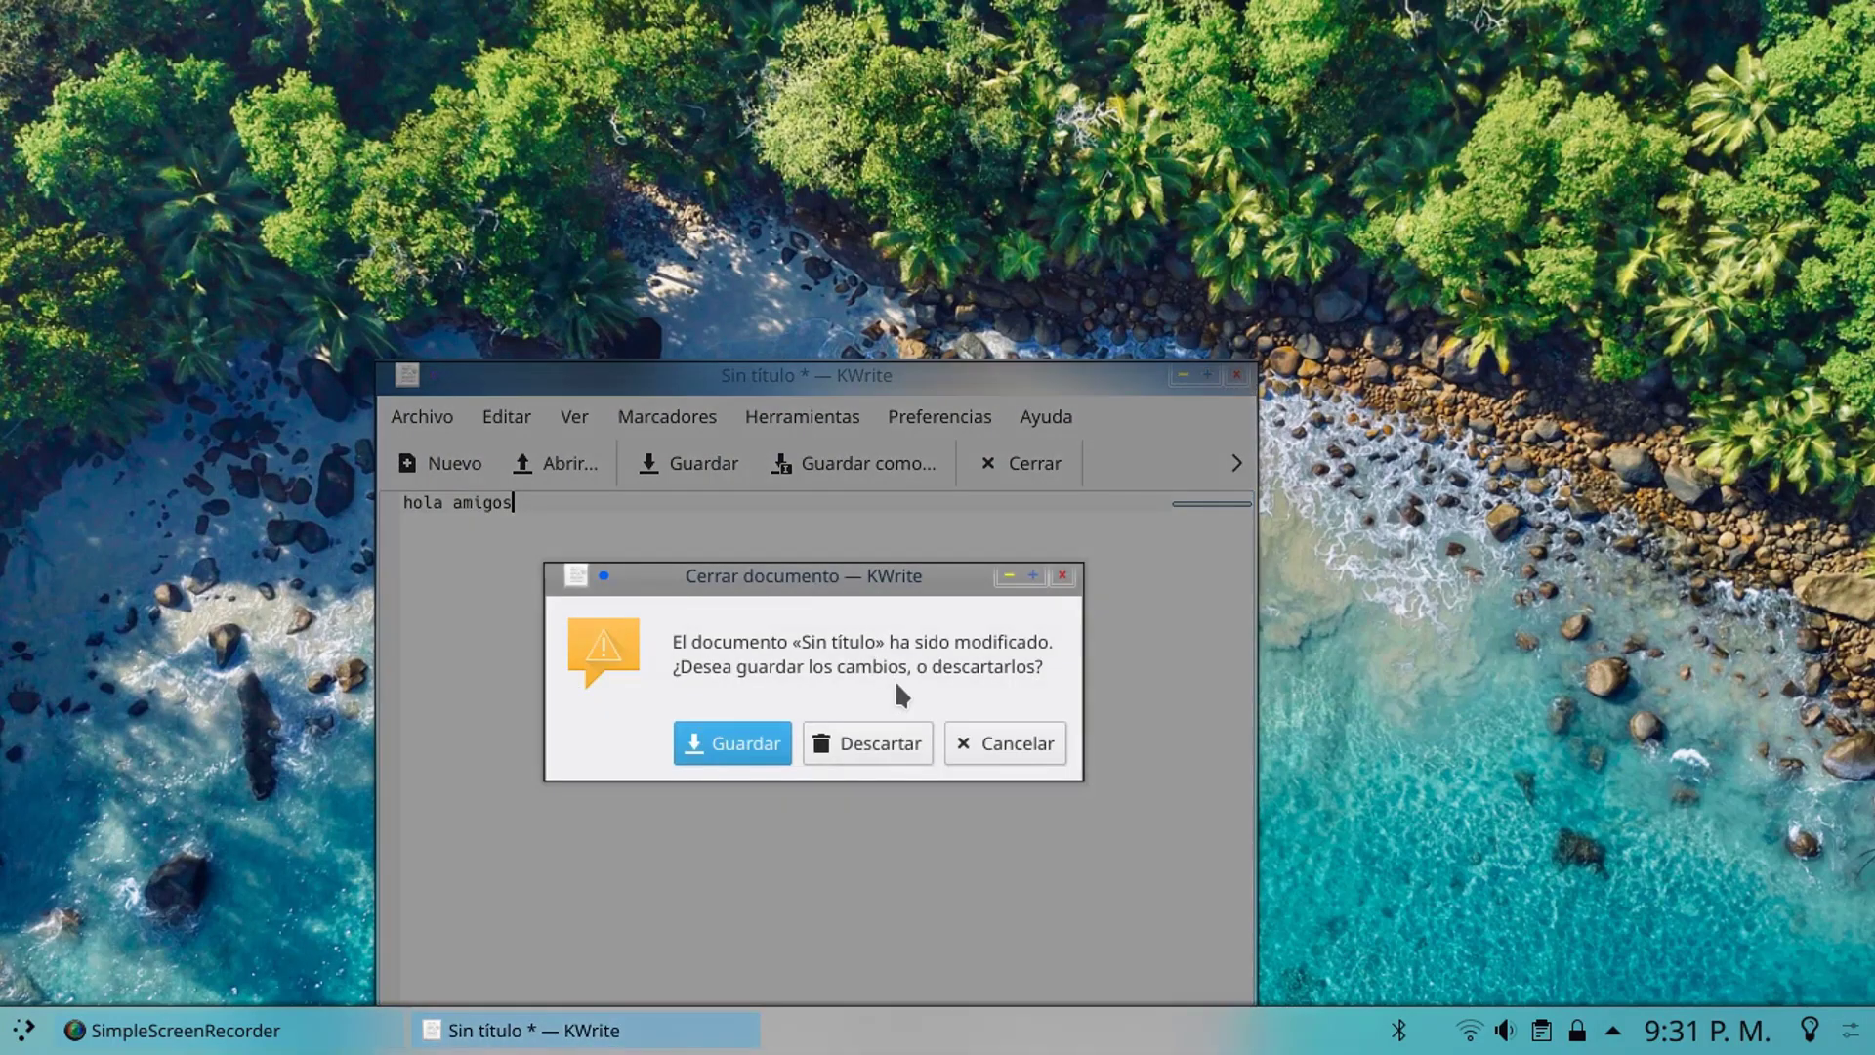
{"action": "left_click", "coordinate": [868, 744]}
- Reopen the application launcher and display the applications in the Utilidades category
{"action": "key", "text": "super"}
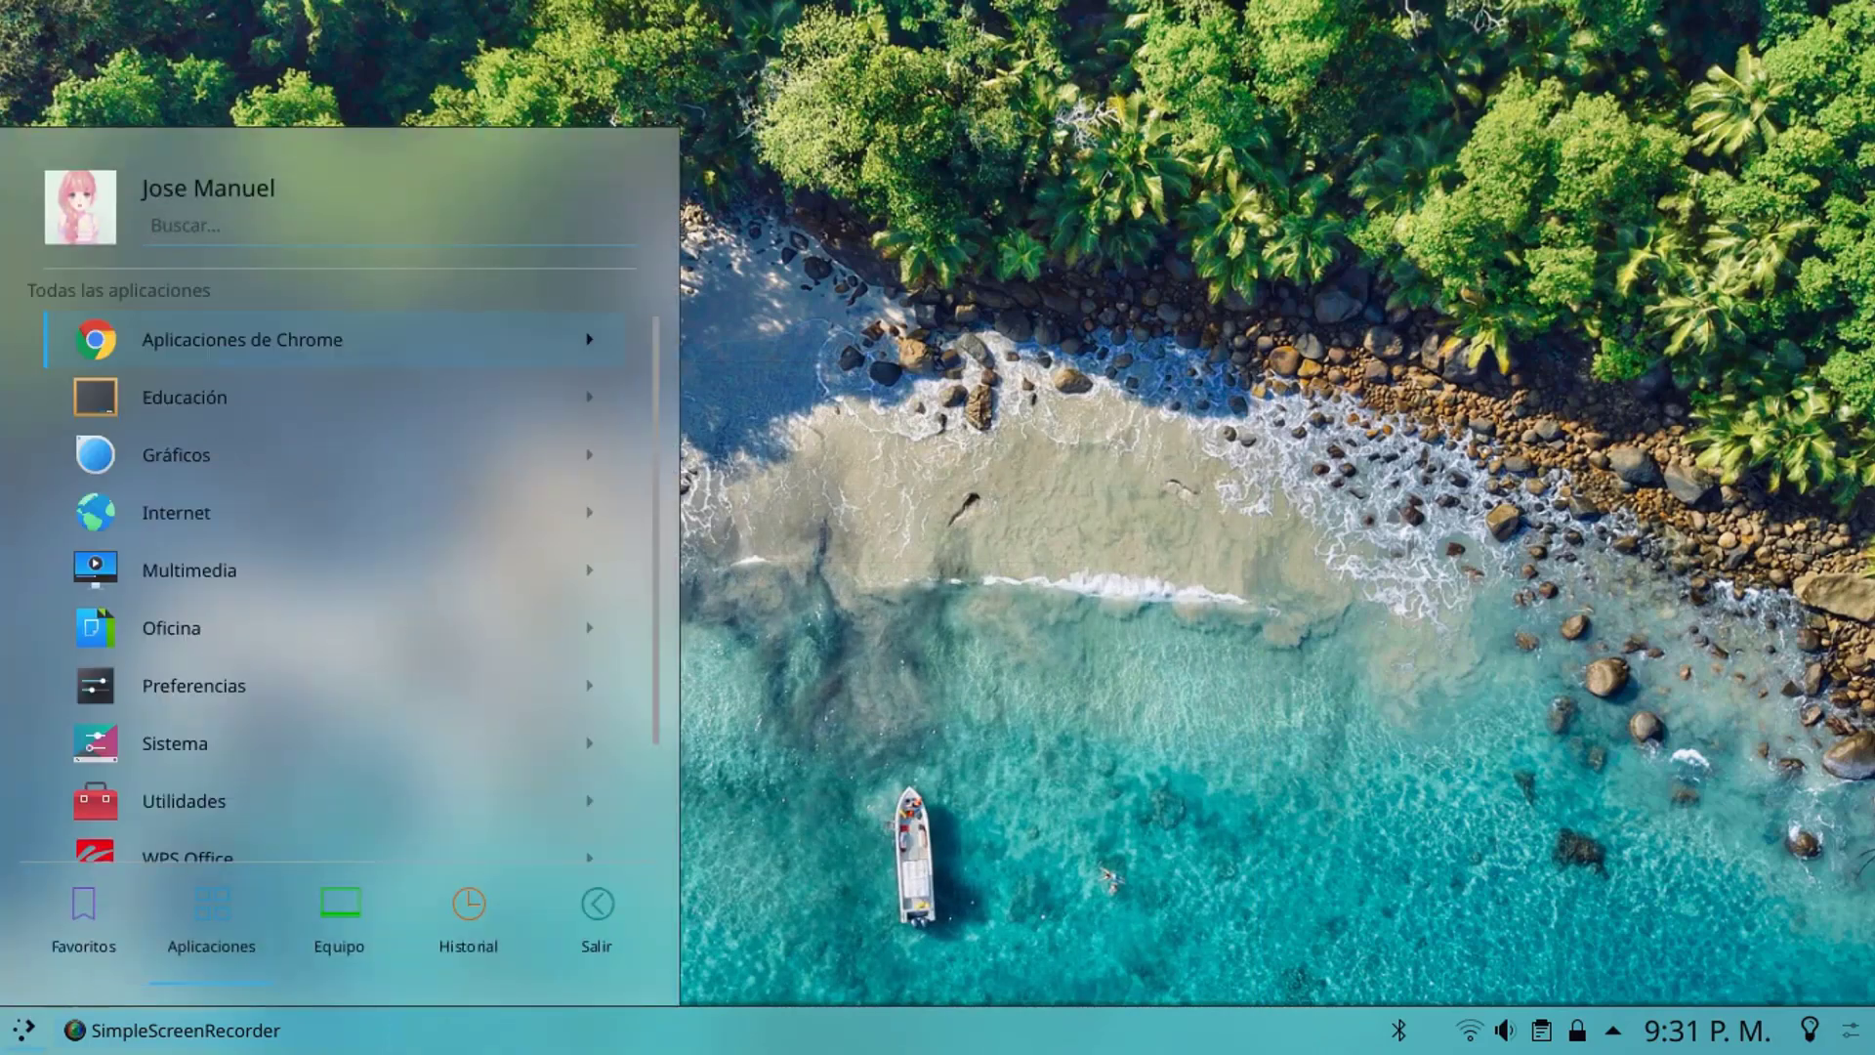
{"action": "key", "text": "Down"}
{"action": "key", "text": "Down"}
{"action": "key", "text": "Down"}
{"action": "key", "text": "Down"}
{"action": "key", "text": "Down"}
{"action": "key", "text": "Down"}
{"action": "key", "text": "Down"}
{"action": "key", "text": "Down"}
{"action": "key", "text": "Return"}
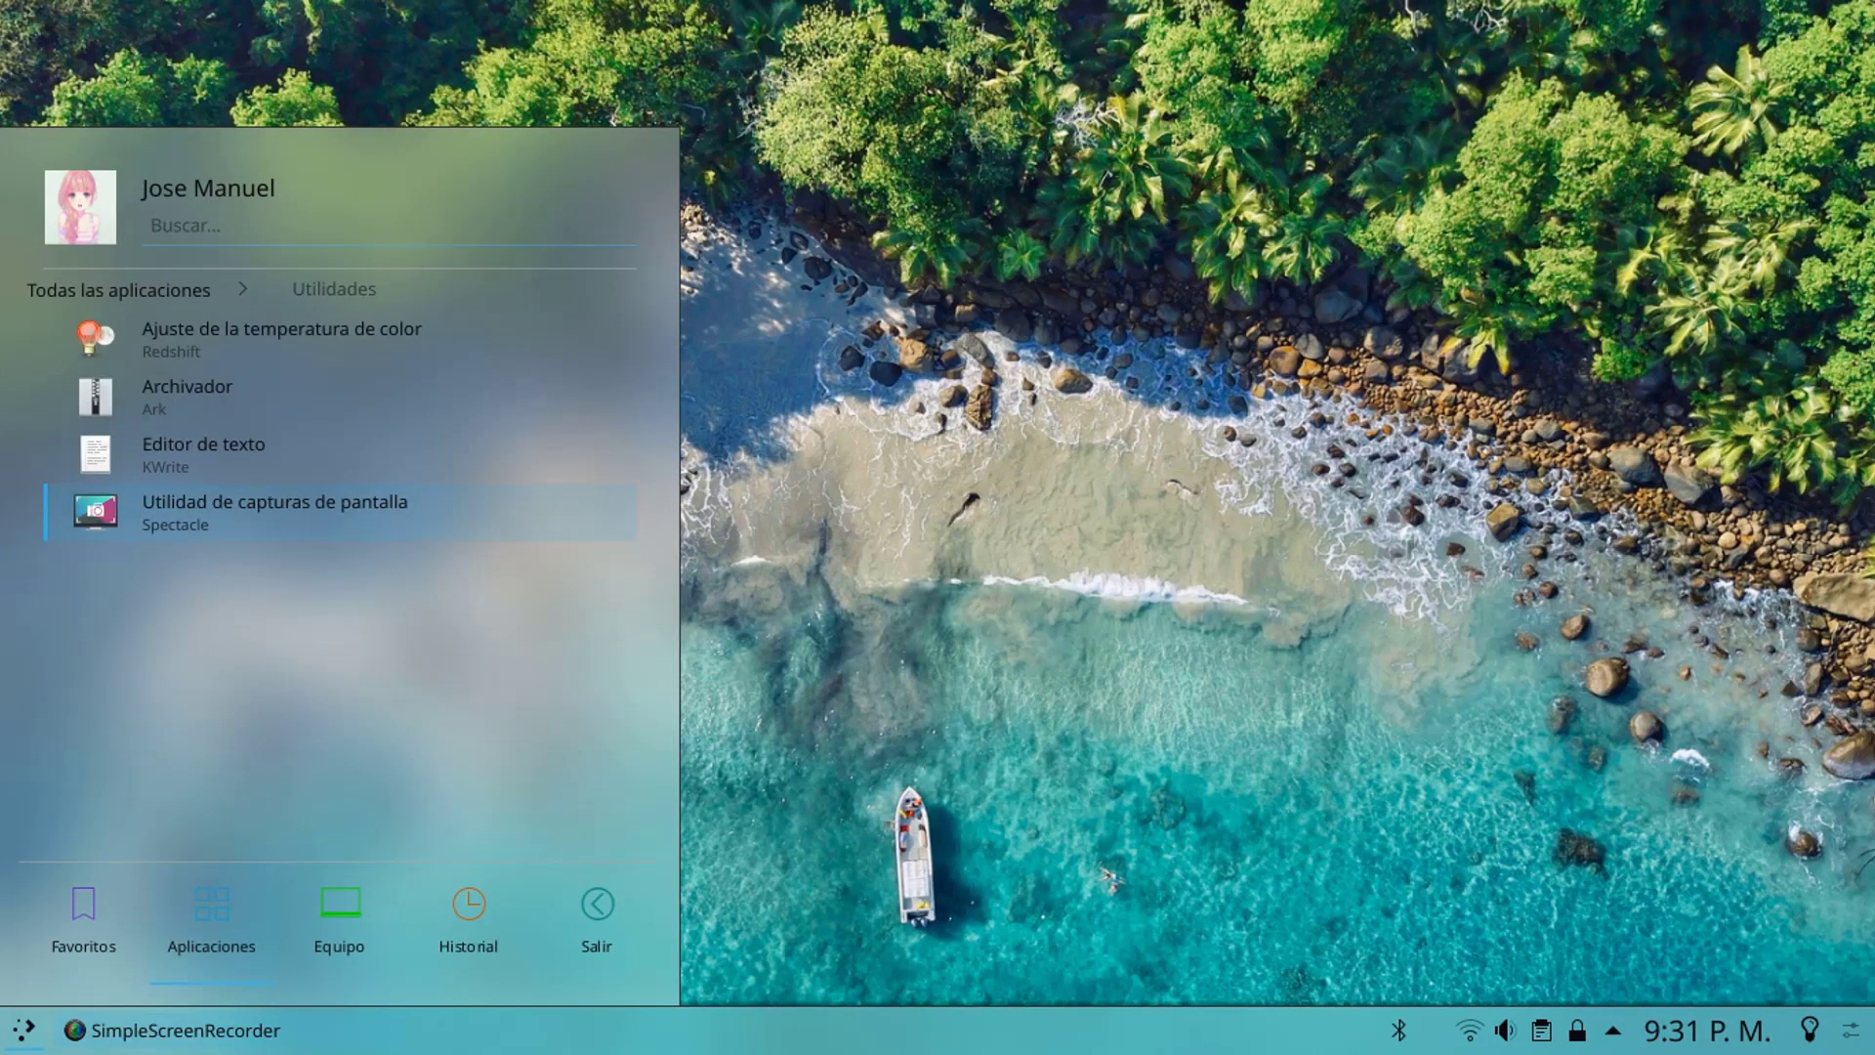
- Return from Utilidades to the full application list and launch Centro de ayuda
{"action": "key", "text": "Up"}
{"action": "key", "text": "Up"}
{"action": "key", "text": "Up"}
{"action": "key", "text": "Left"}
{"action": "key", "text": "Down"}
{"action": "key", "text": "Down"}
{"action": "key", "text": "Down"}
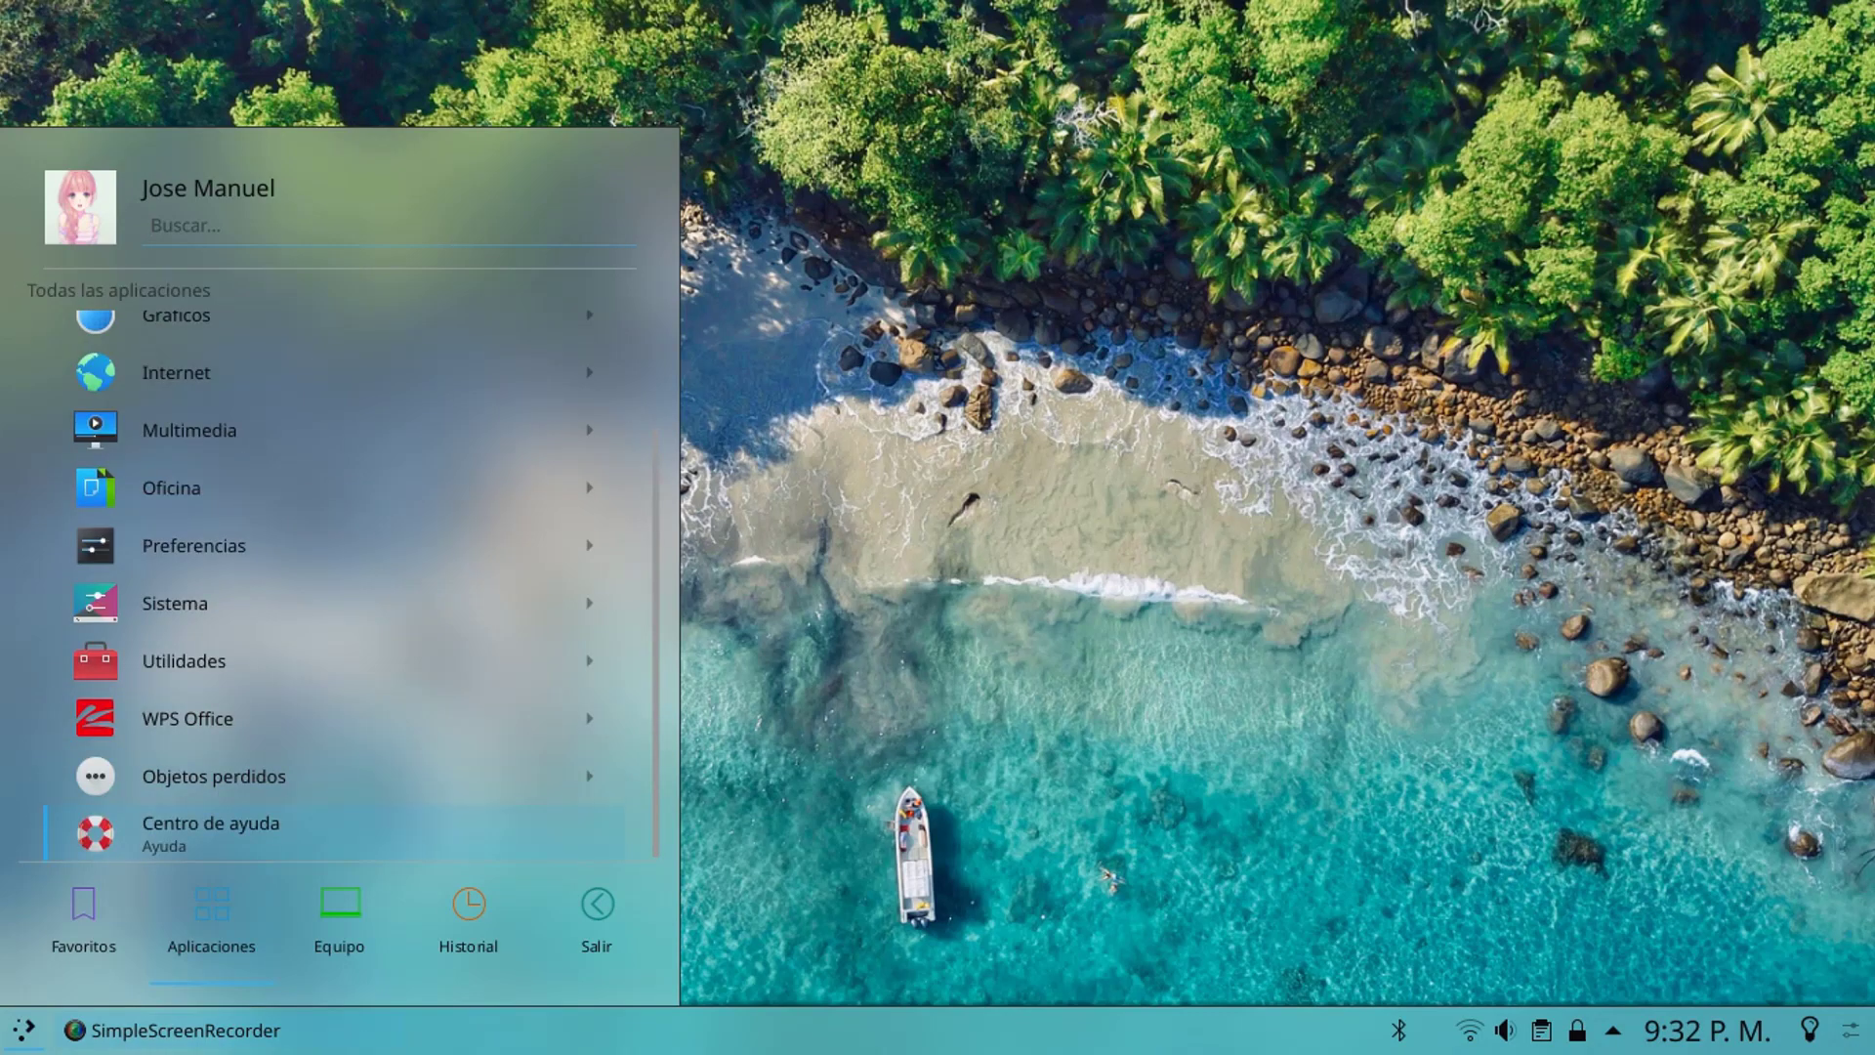
{"action": "key", "text": "Return"}
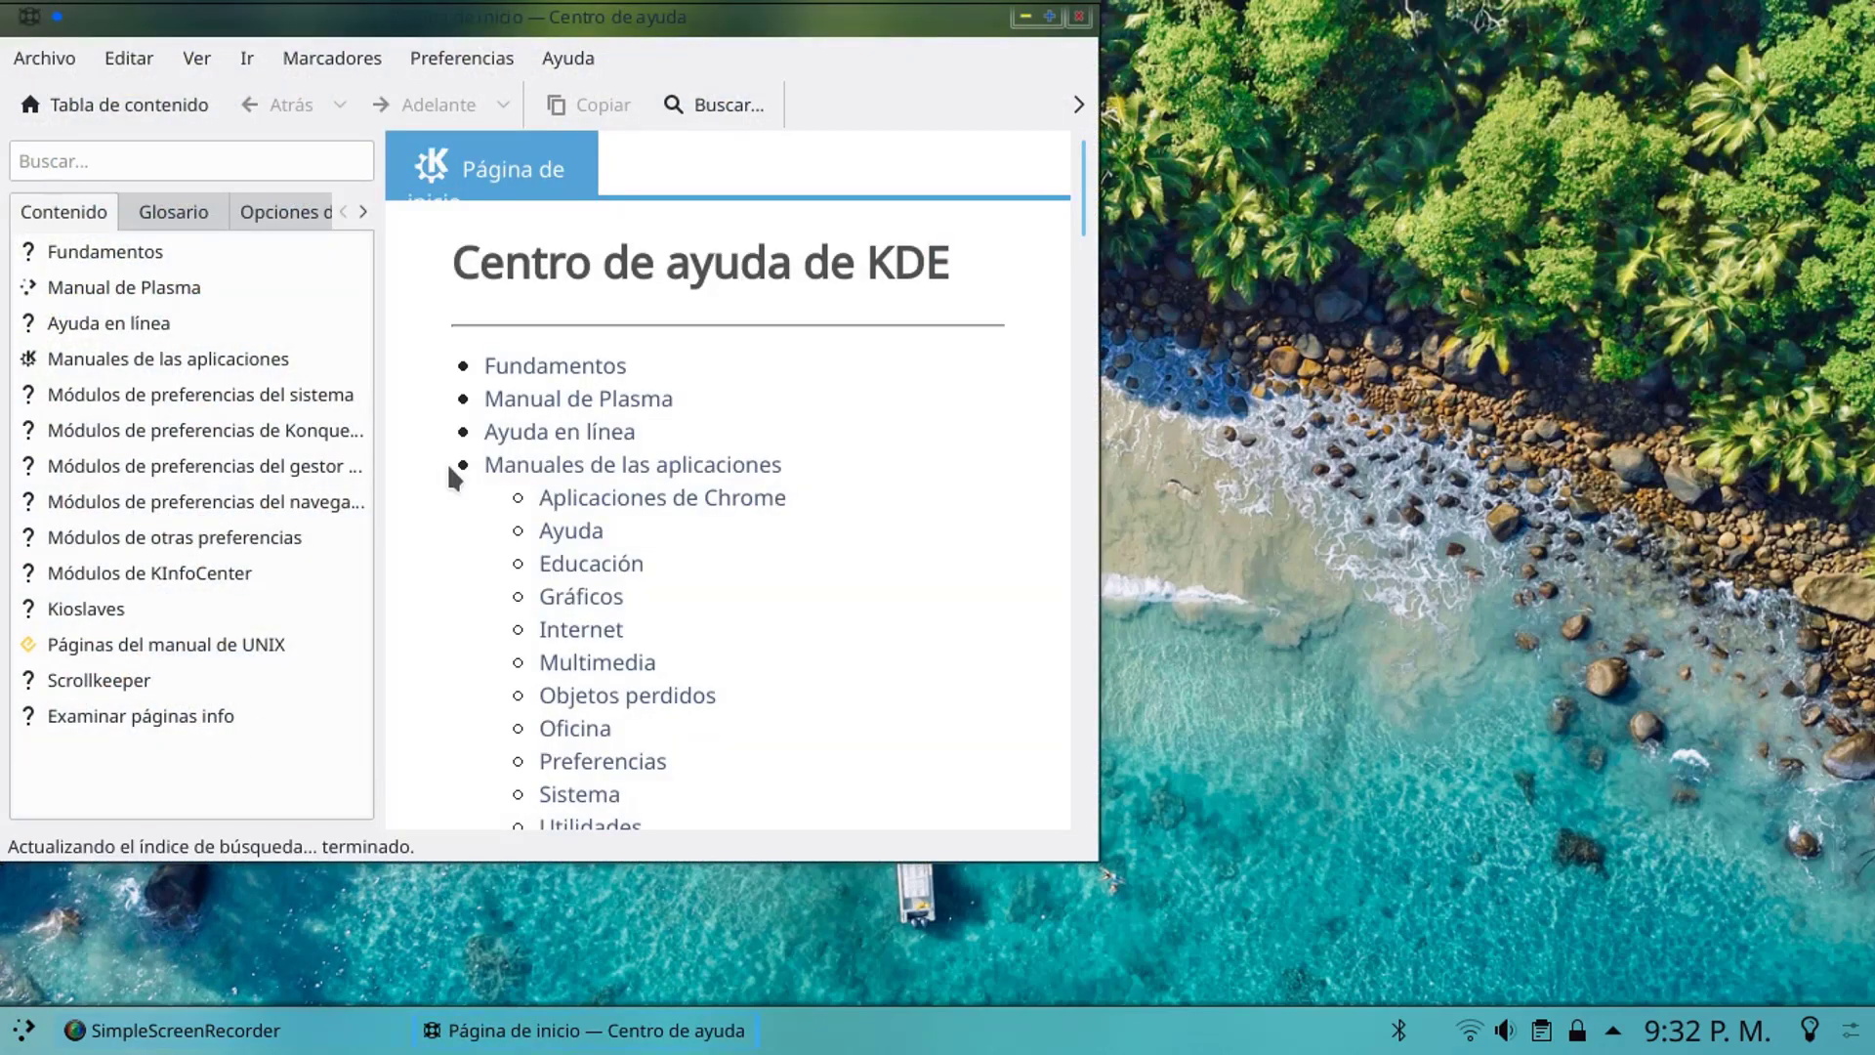
- Look through the topic list on the Centro de ayuda home page, and close the help window
{"action": "scroll", "coordinate": [441, 473], "scroll_direction": "down", "scroll_amount": 20}
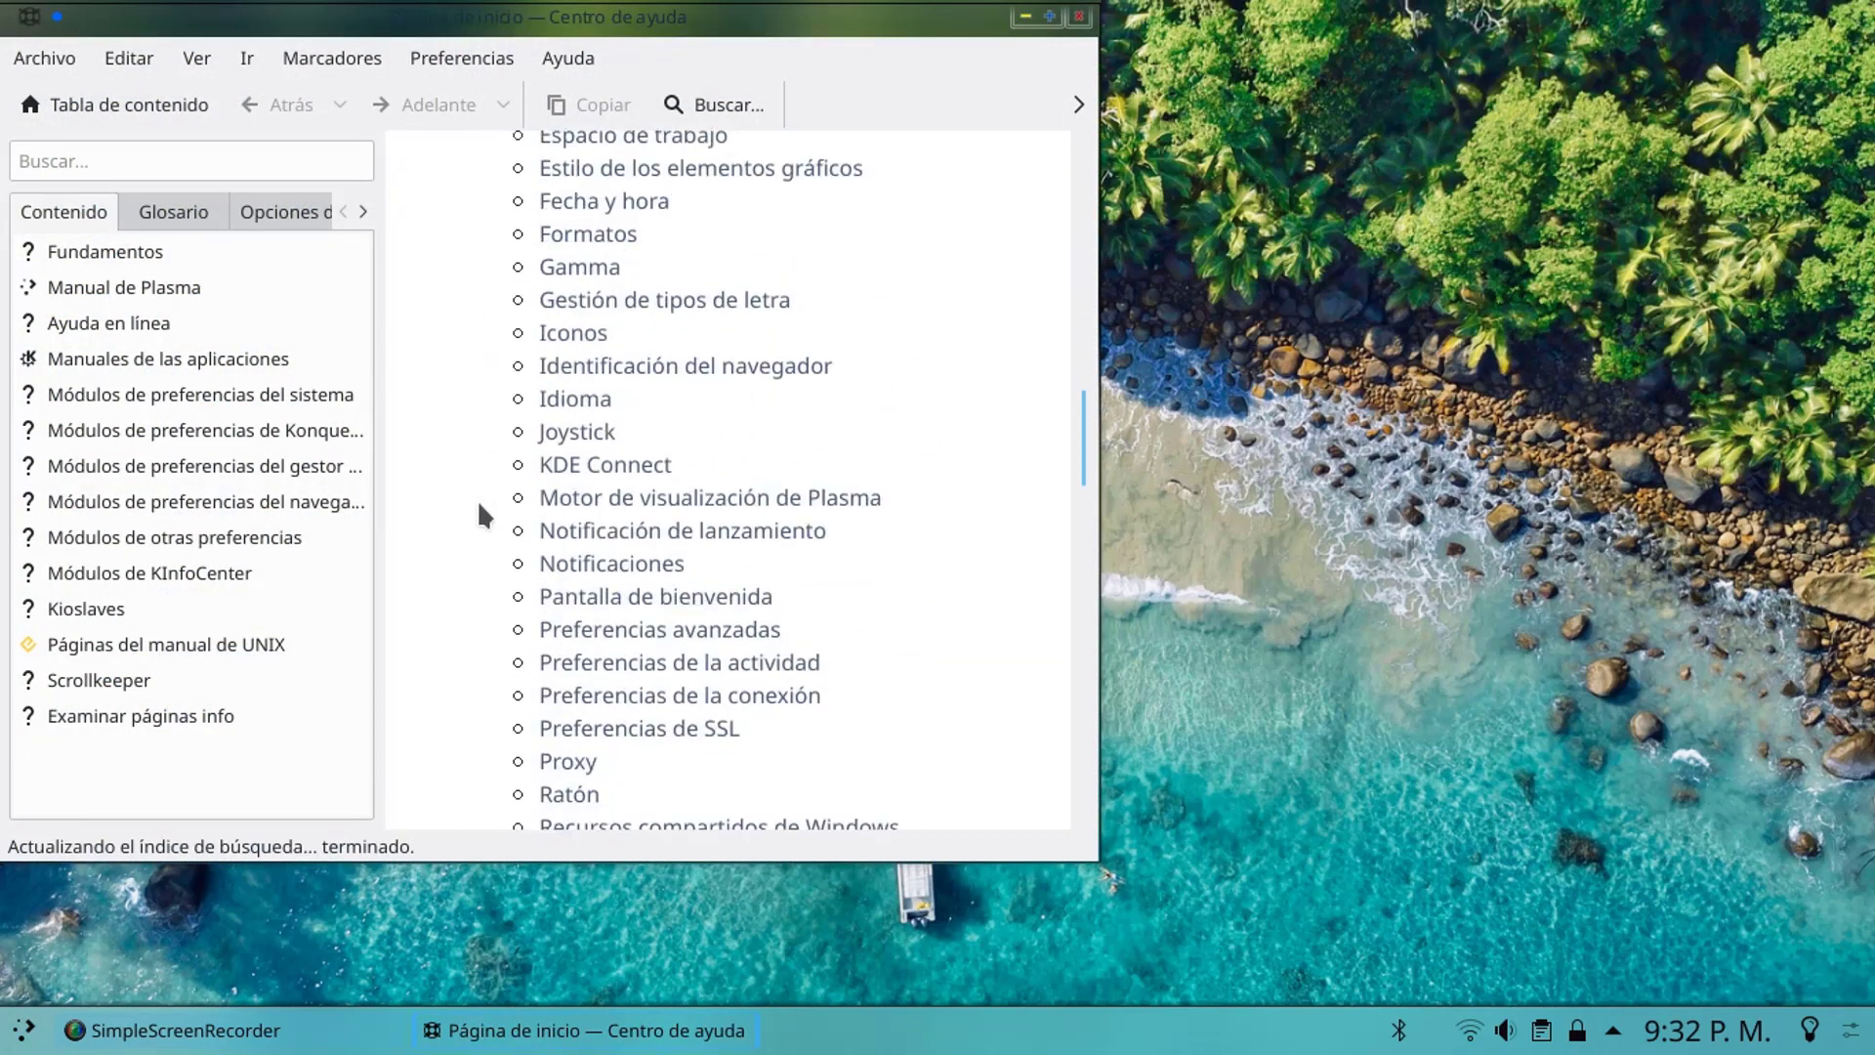
{"action": "scroll", "coordinate": [477, 500], "scroll_direction": "down", "scroll_amount": 20}
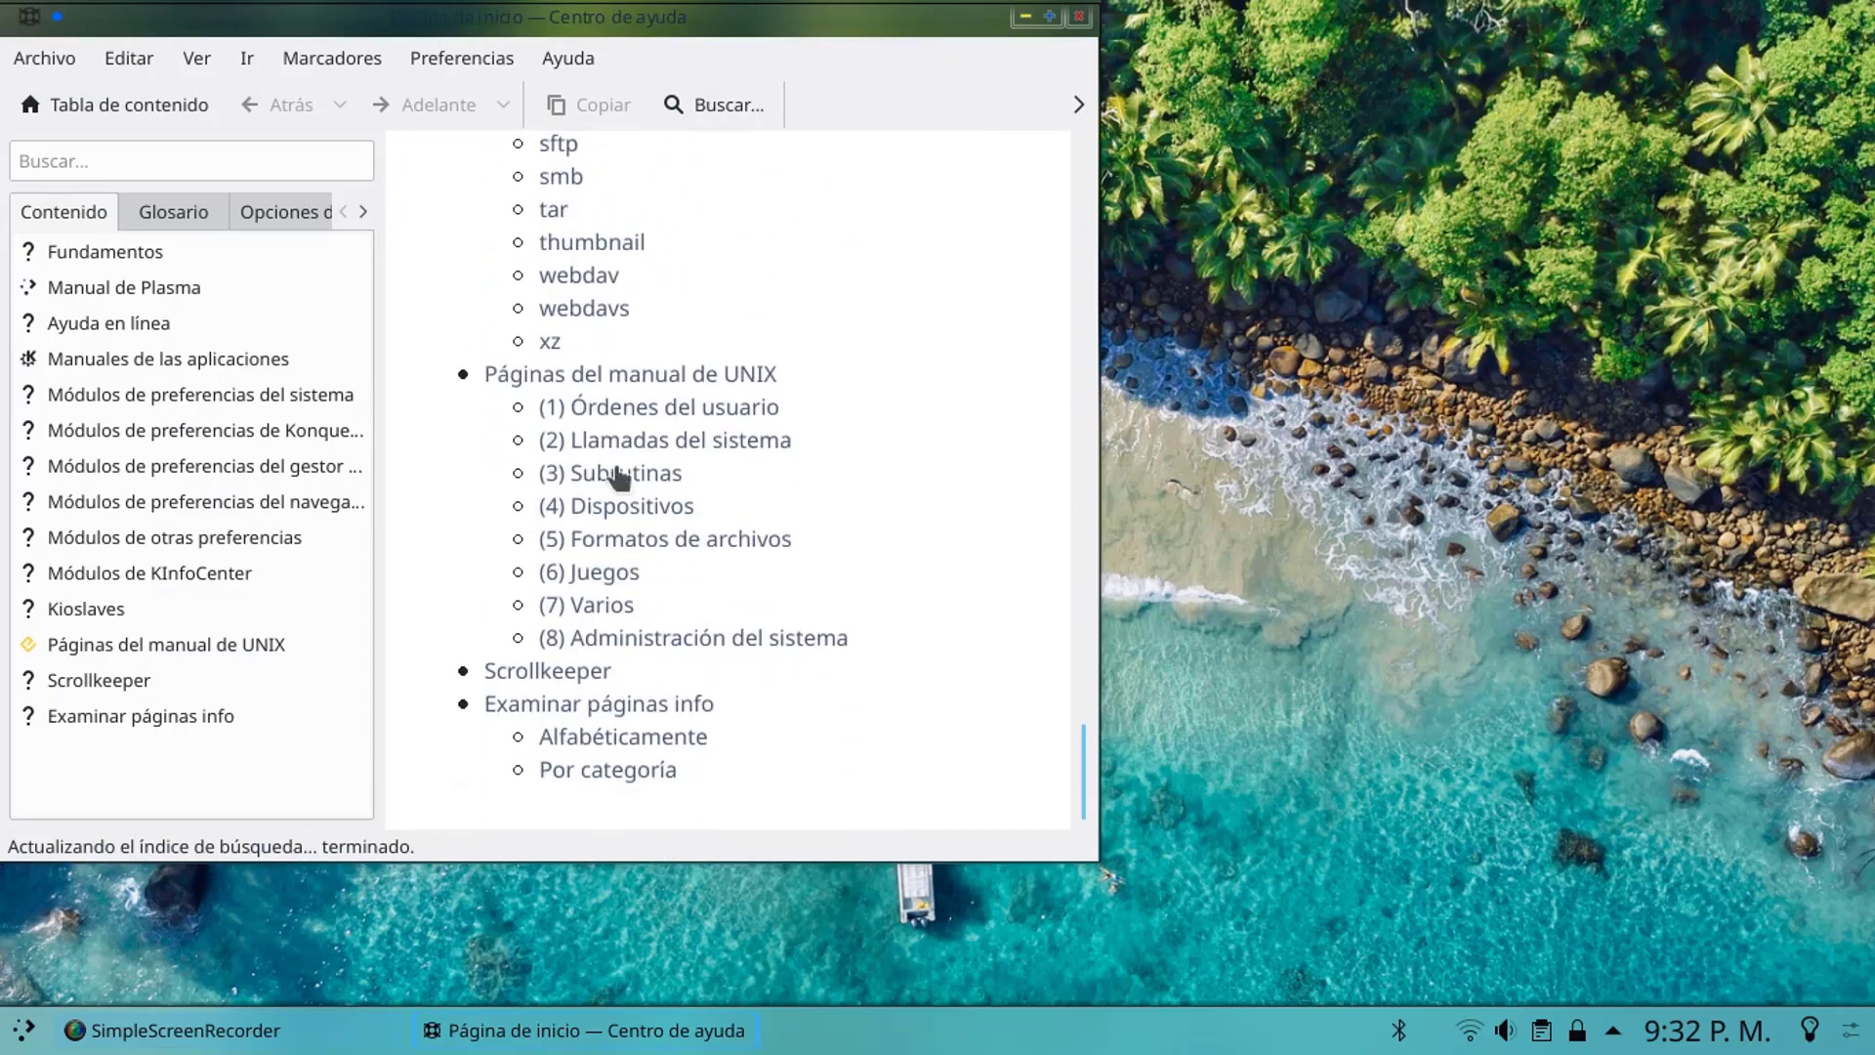
{"action": "left_click", "coordinate": [1080, 17]}
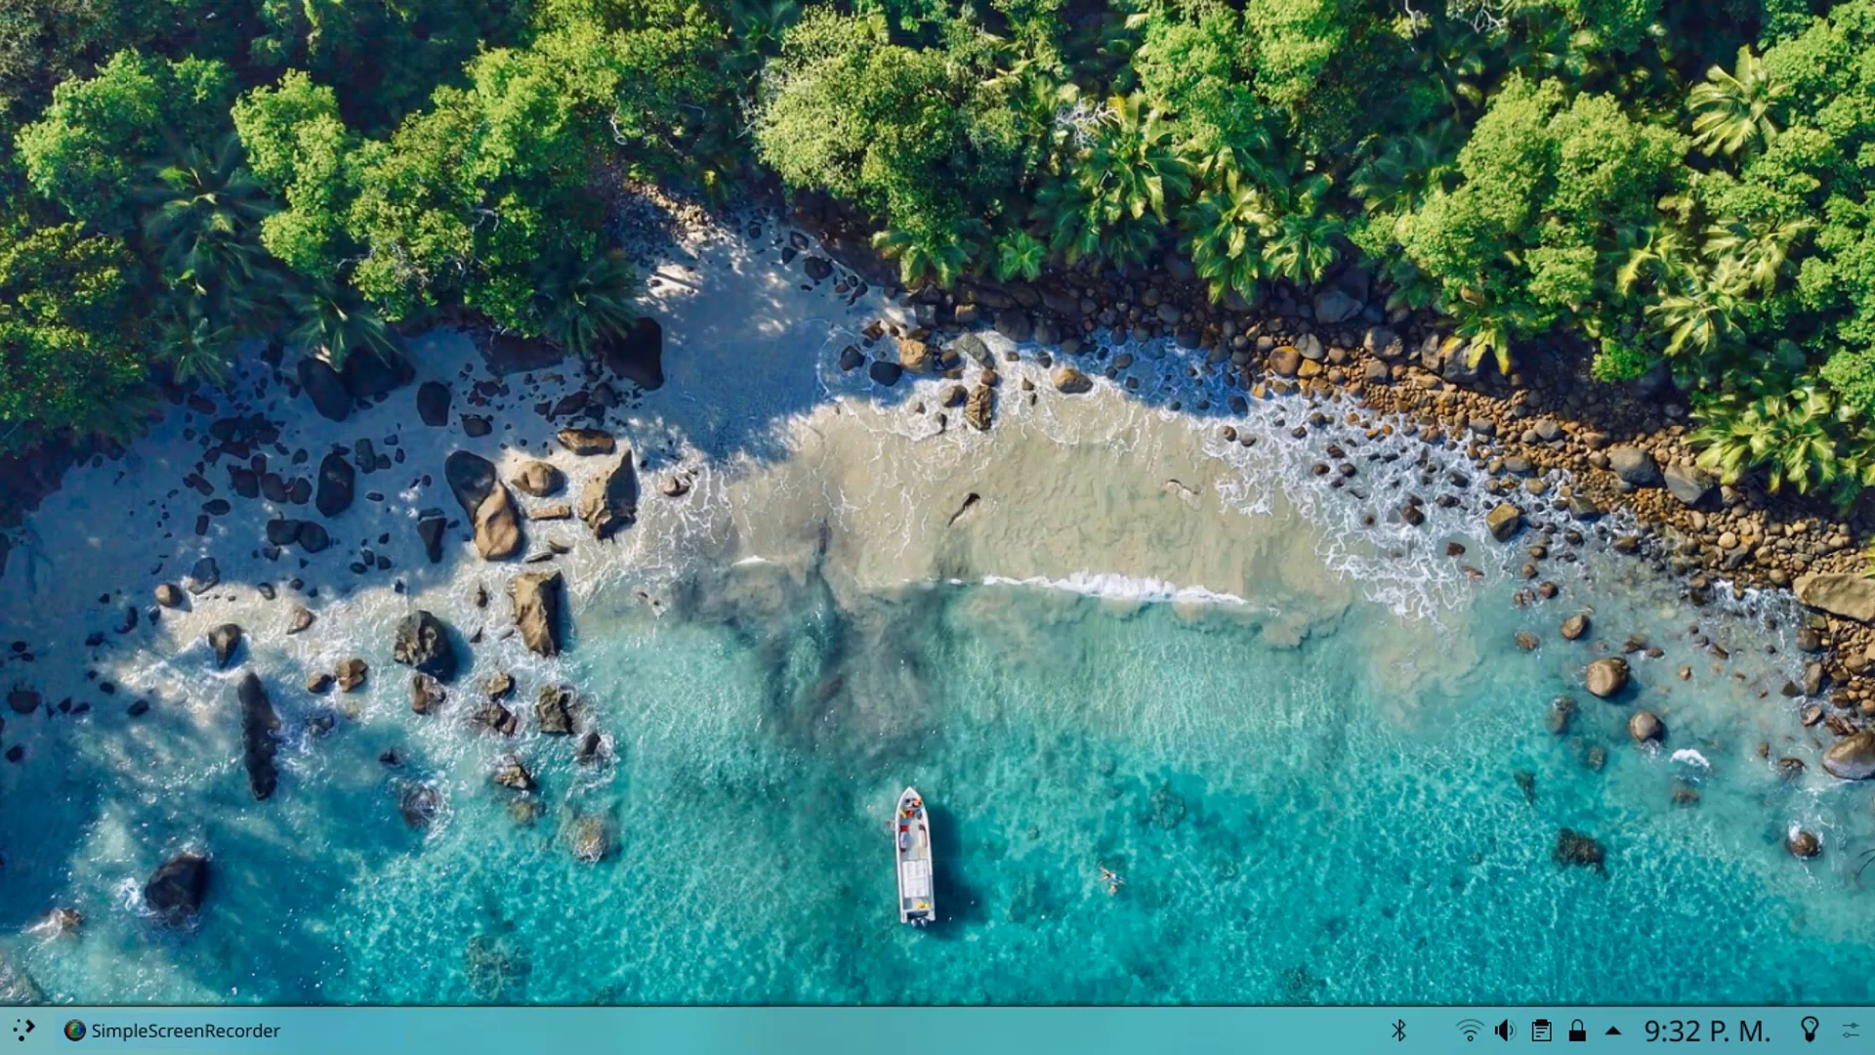